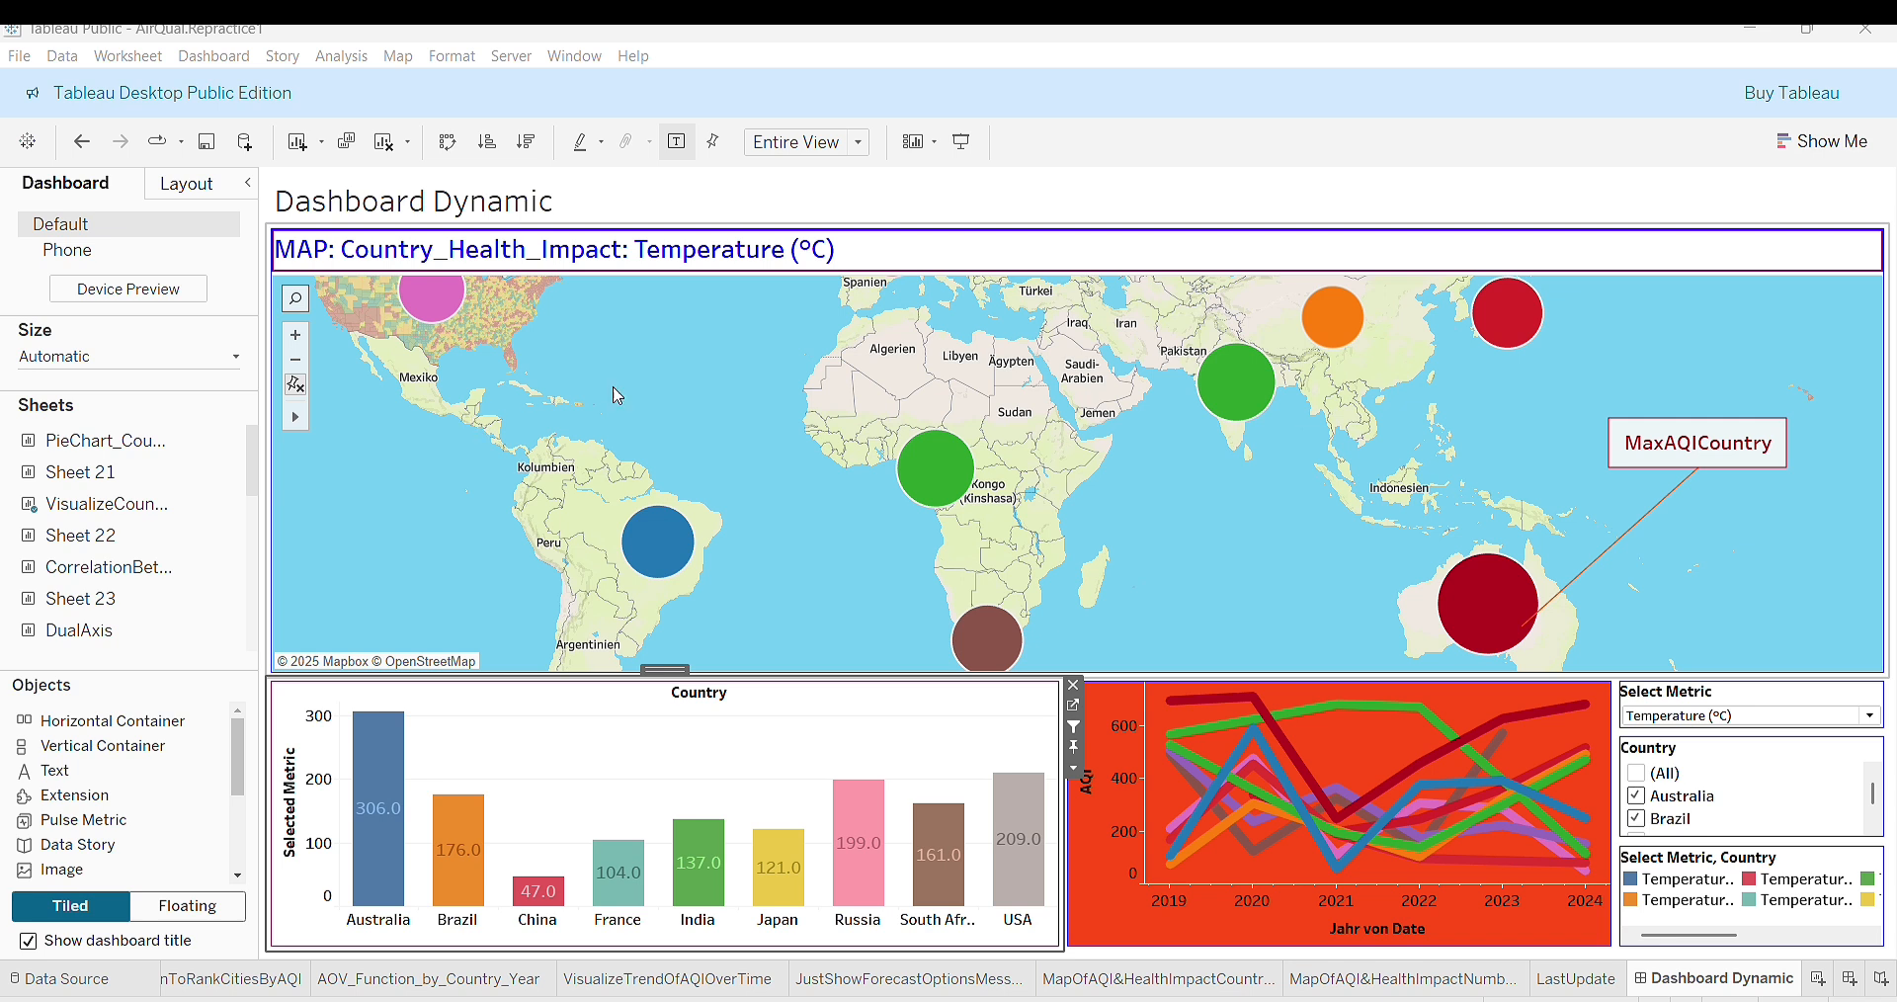
View all sheets of the workbook as thumbnails, and reopen Dashboard Dynamic.
{"action": "mouse_move", "coordinate": [858, 819]}
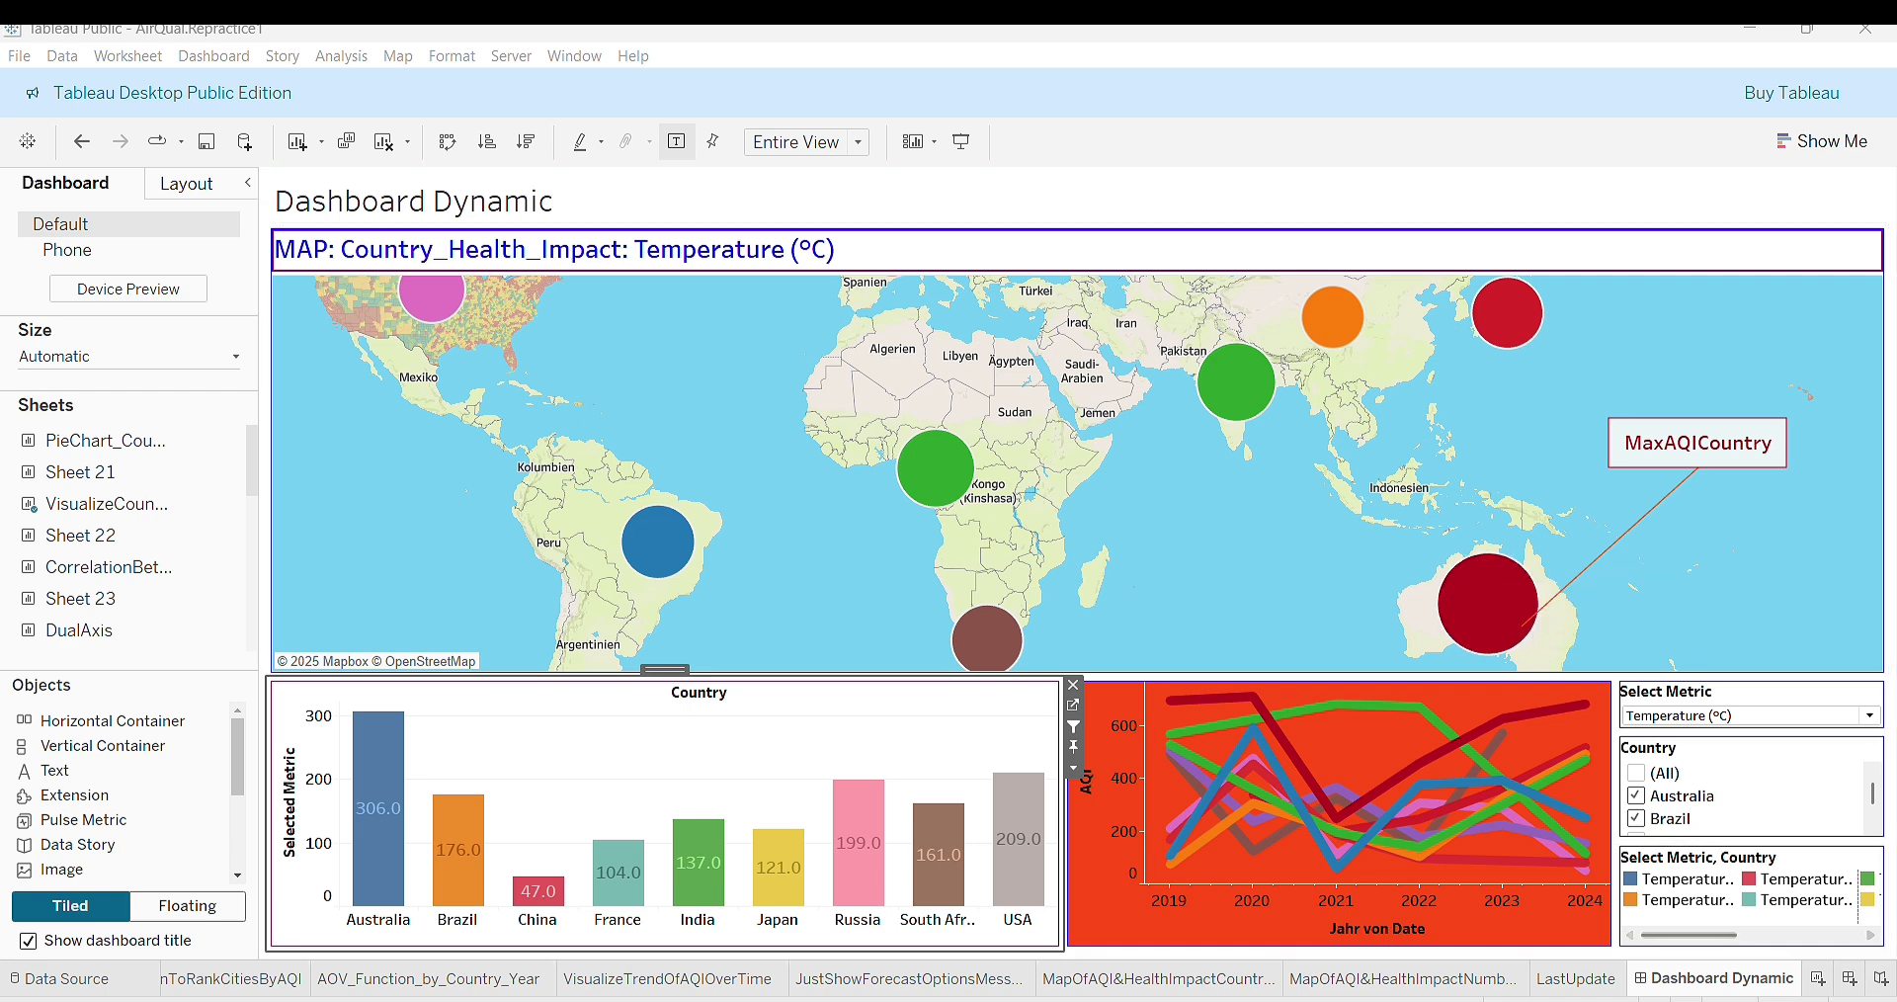
{"action": "left_click", "coordinate": [1790, 999]}
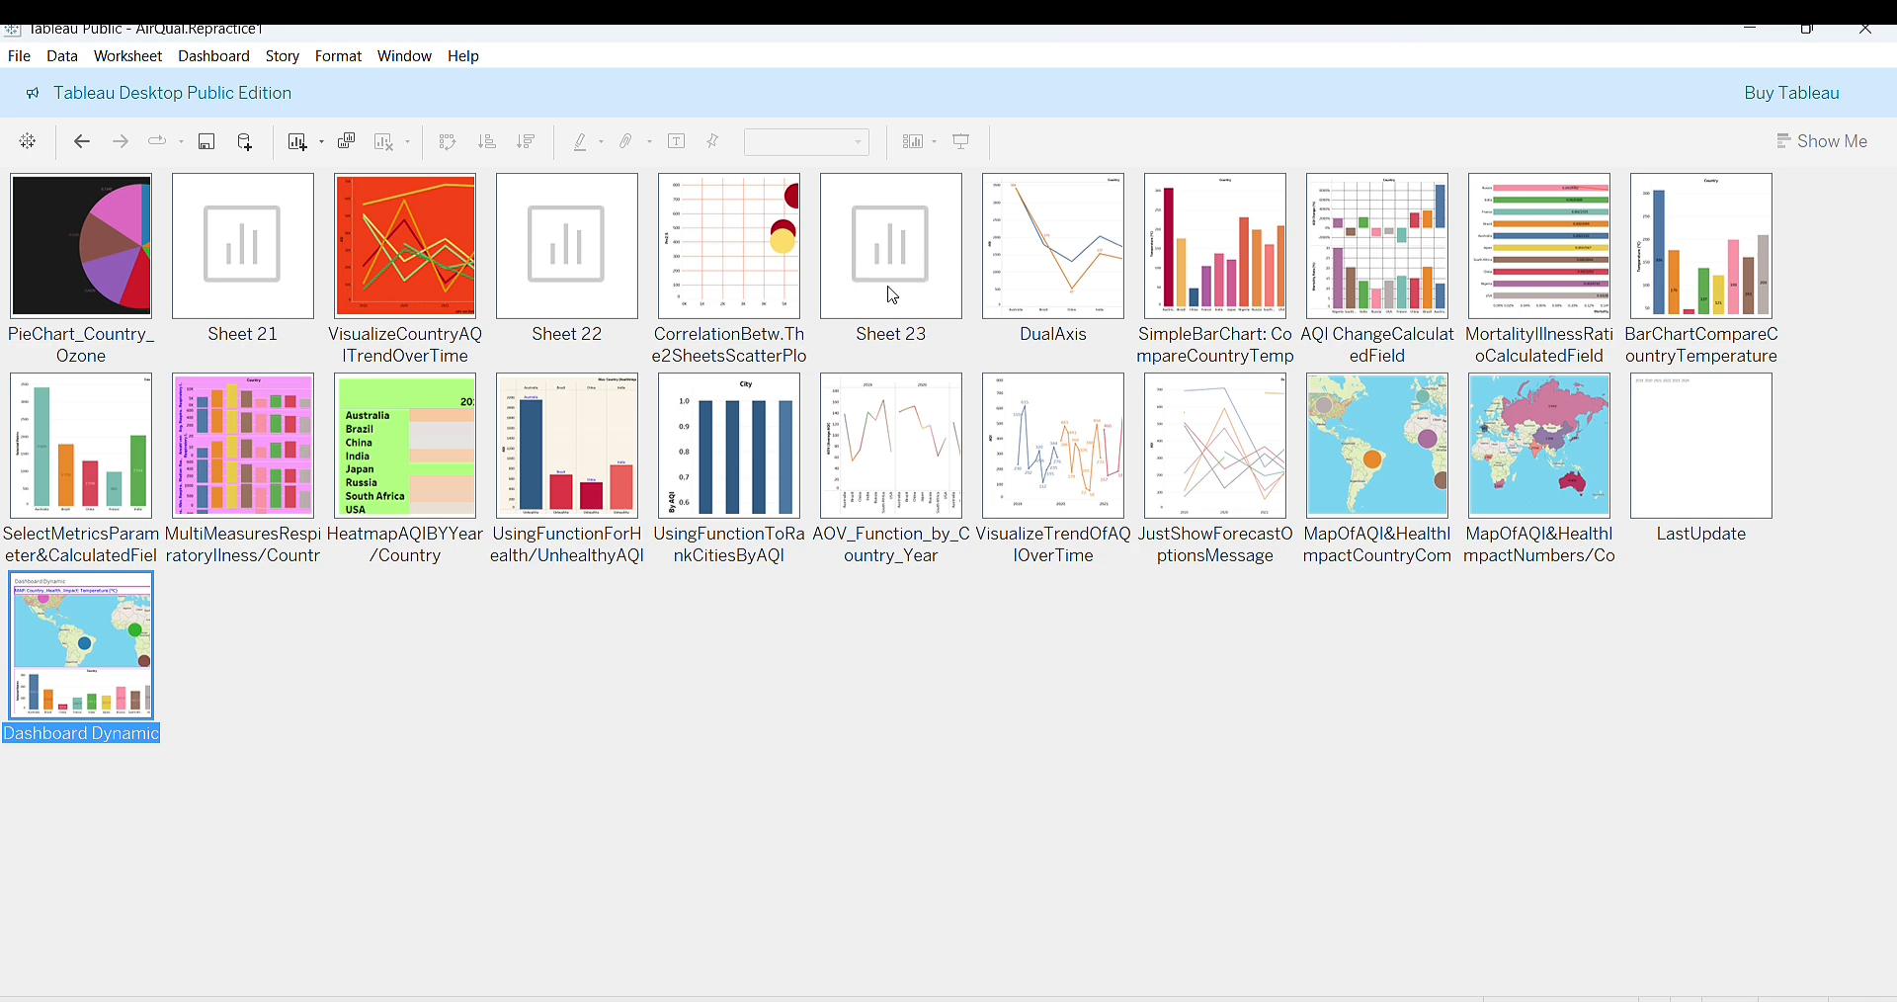
{"action": "double_click", "coordinate": [96, 662]}
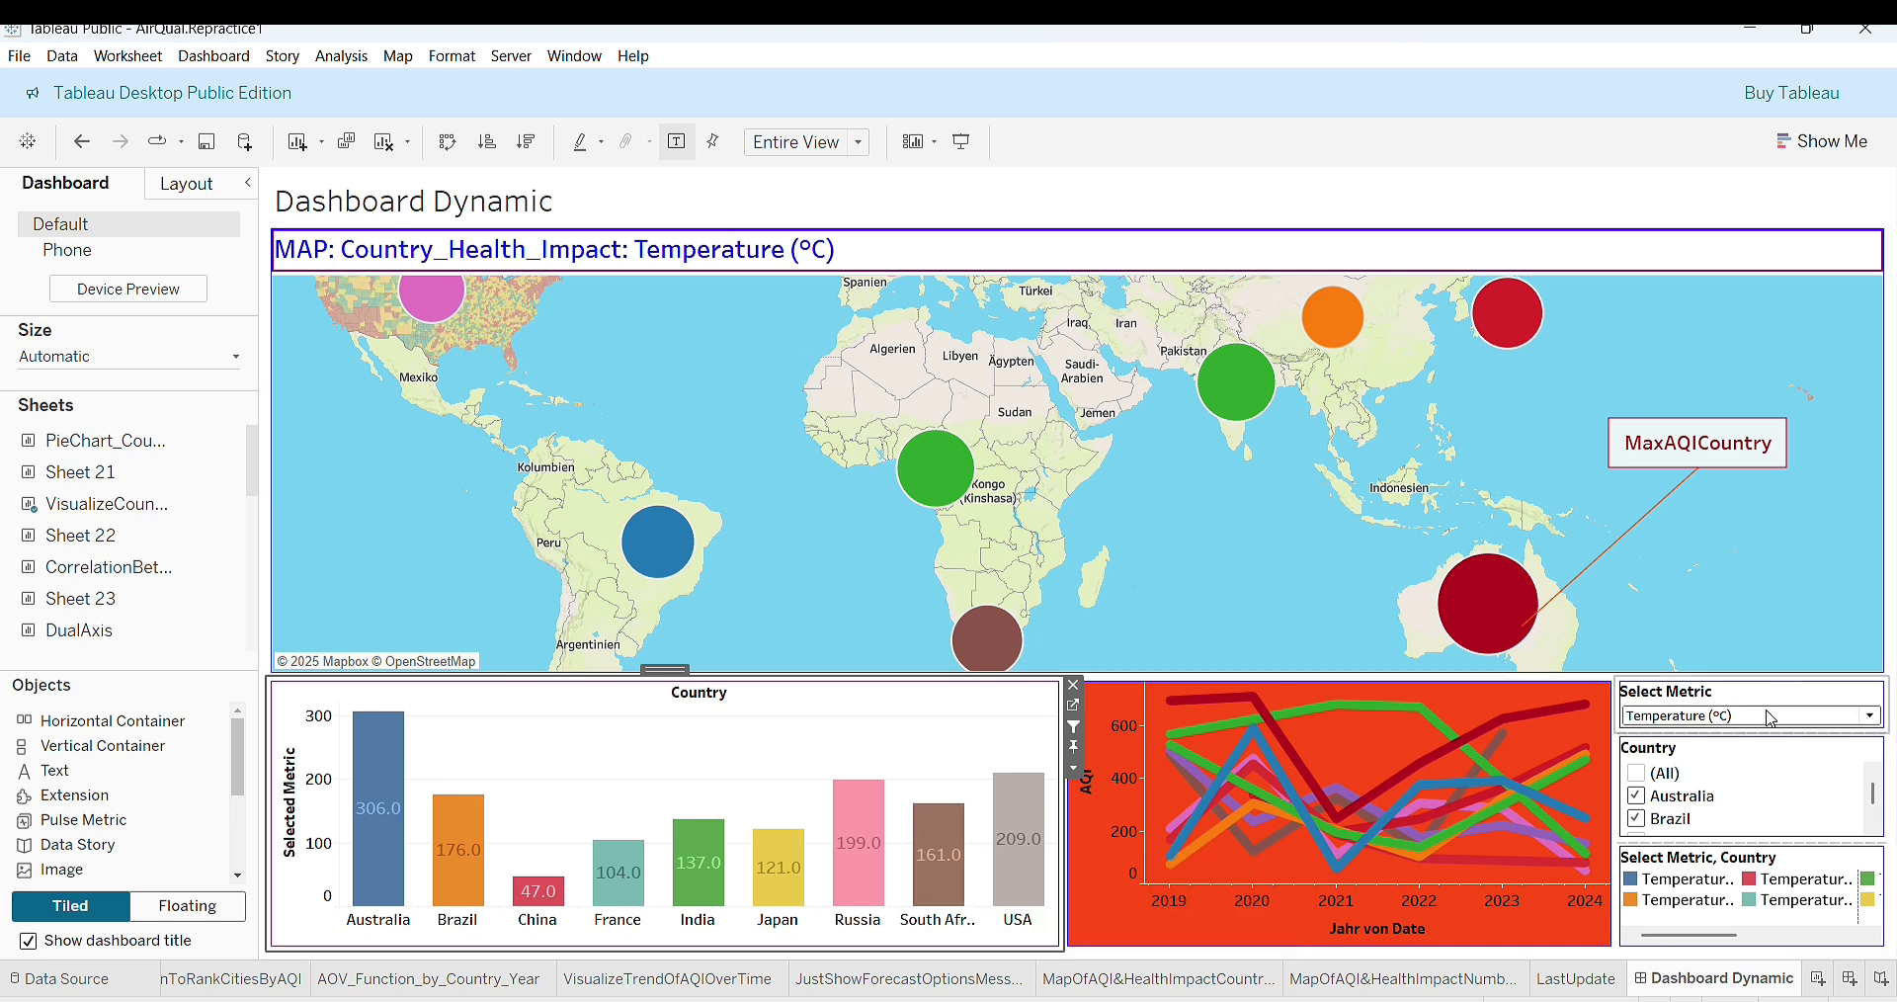
Switch the dashboard's Select Metric parameter to AQI and check the map title and country bar chart.
{"action": "left_click", "coordinate": [1874, 722]}
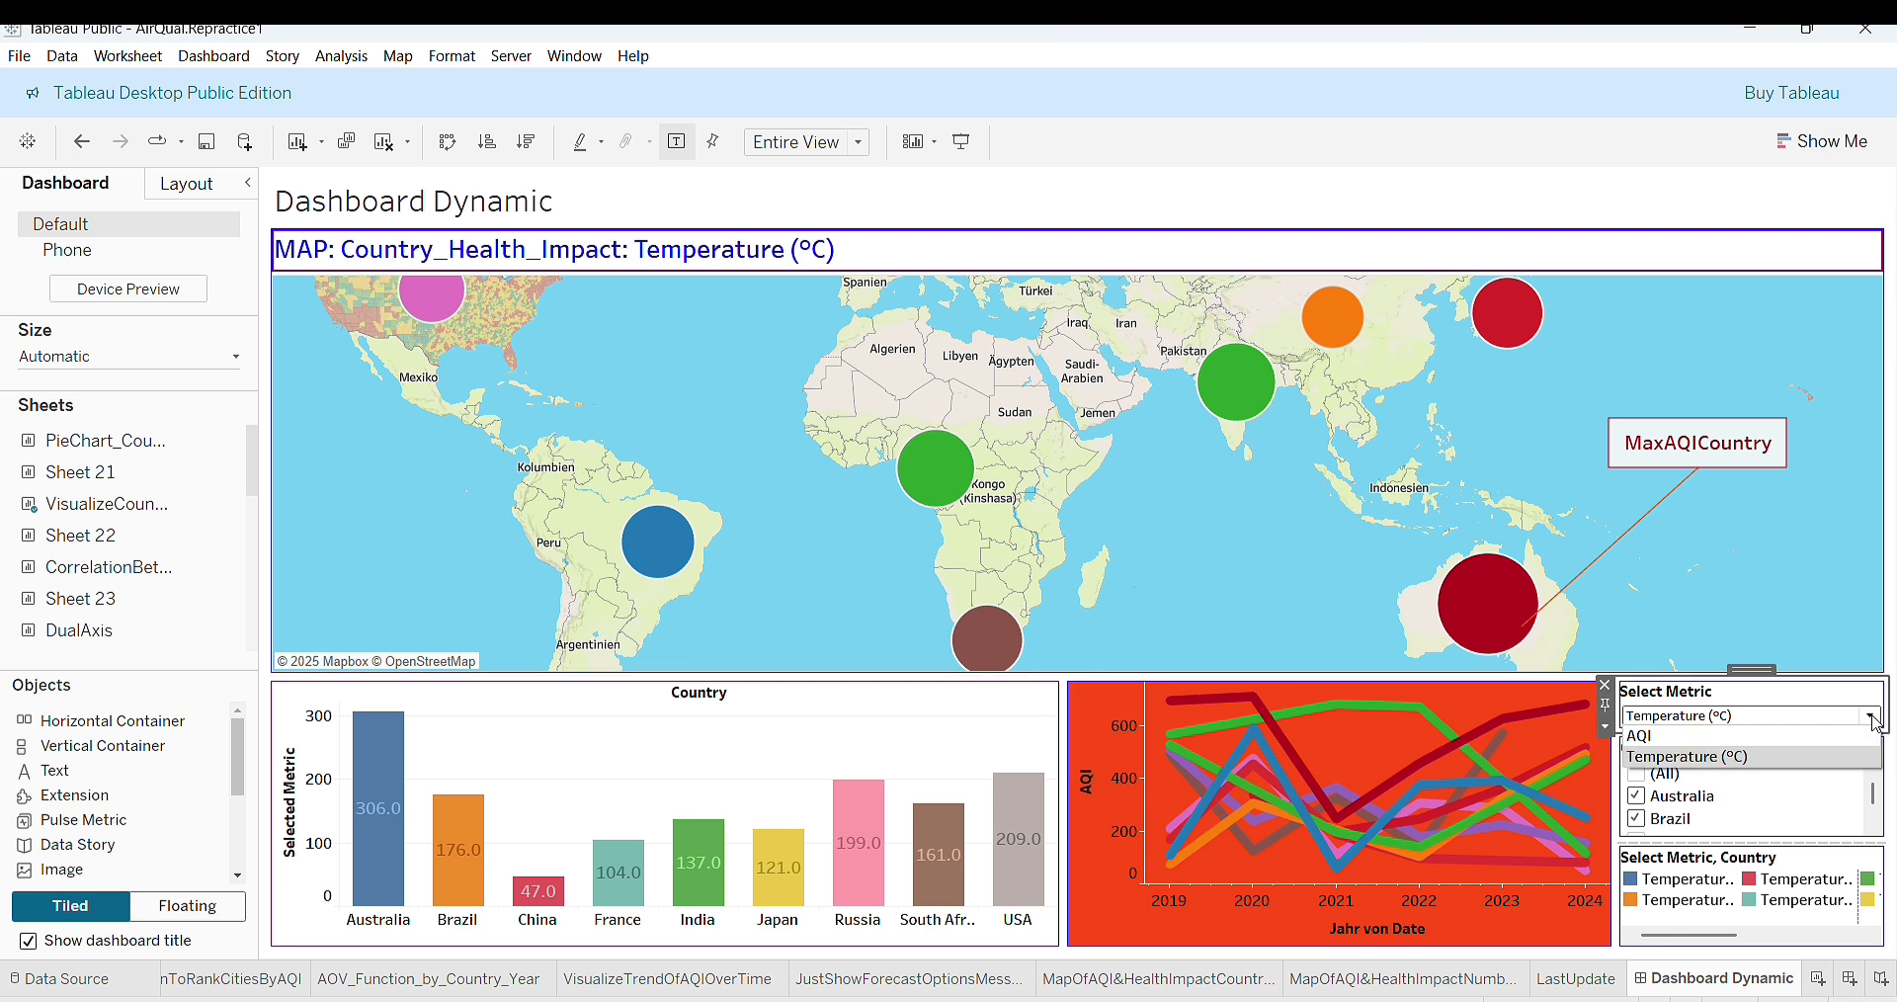
{"action": "left_click", "coordinate": [1749, 739]}
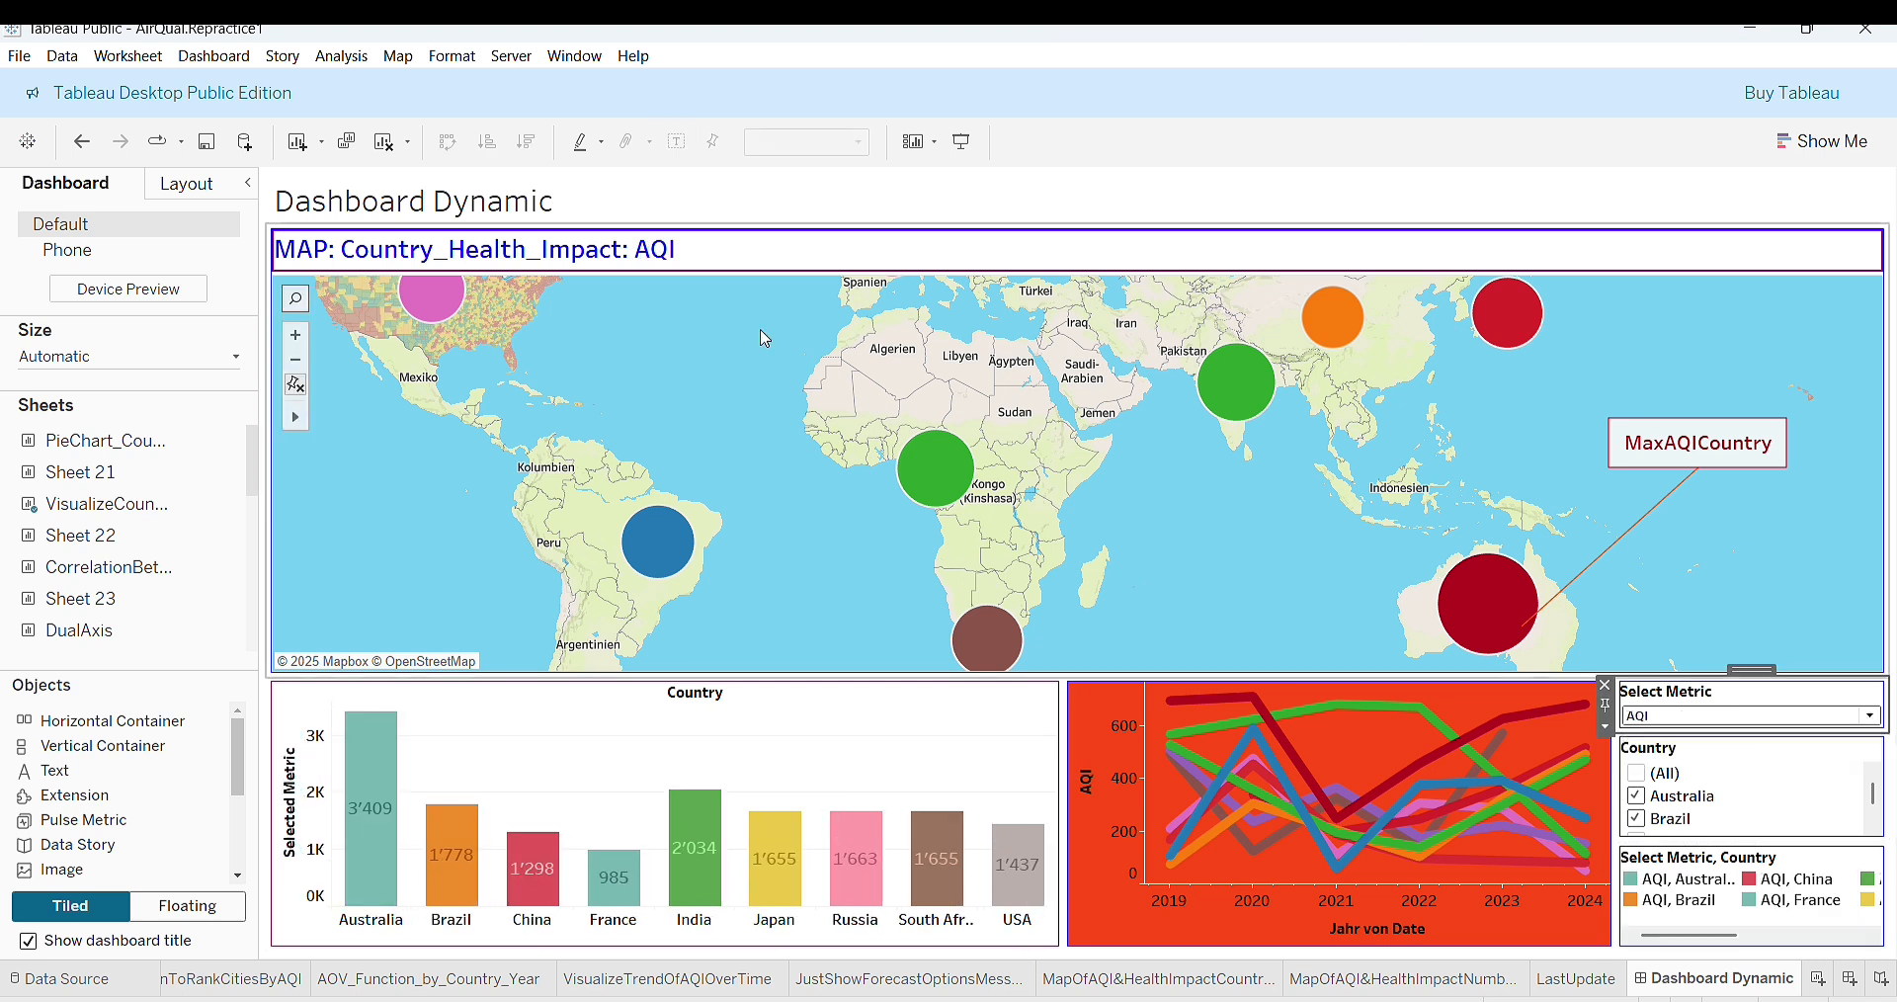
{"action": "left_click", "coordinate": [703, 258]}
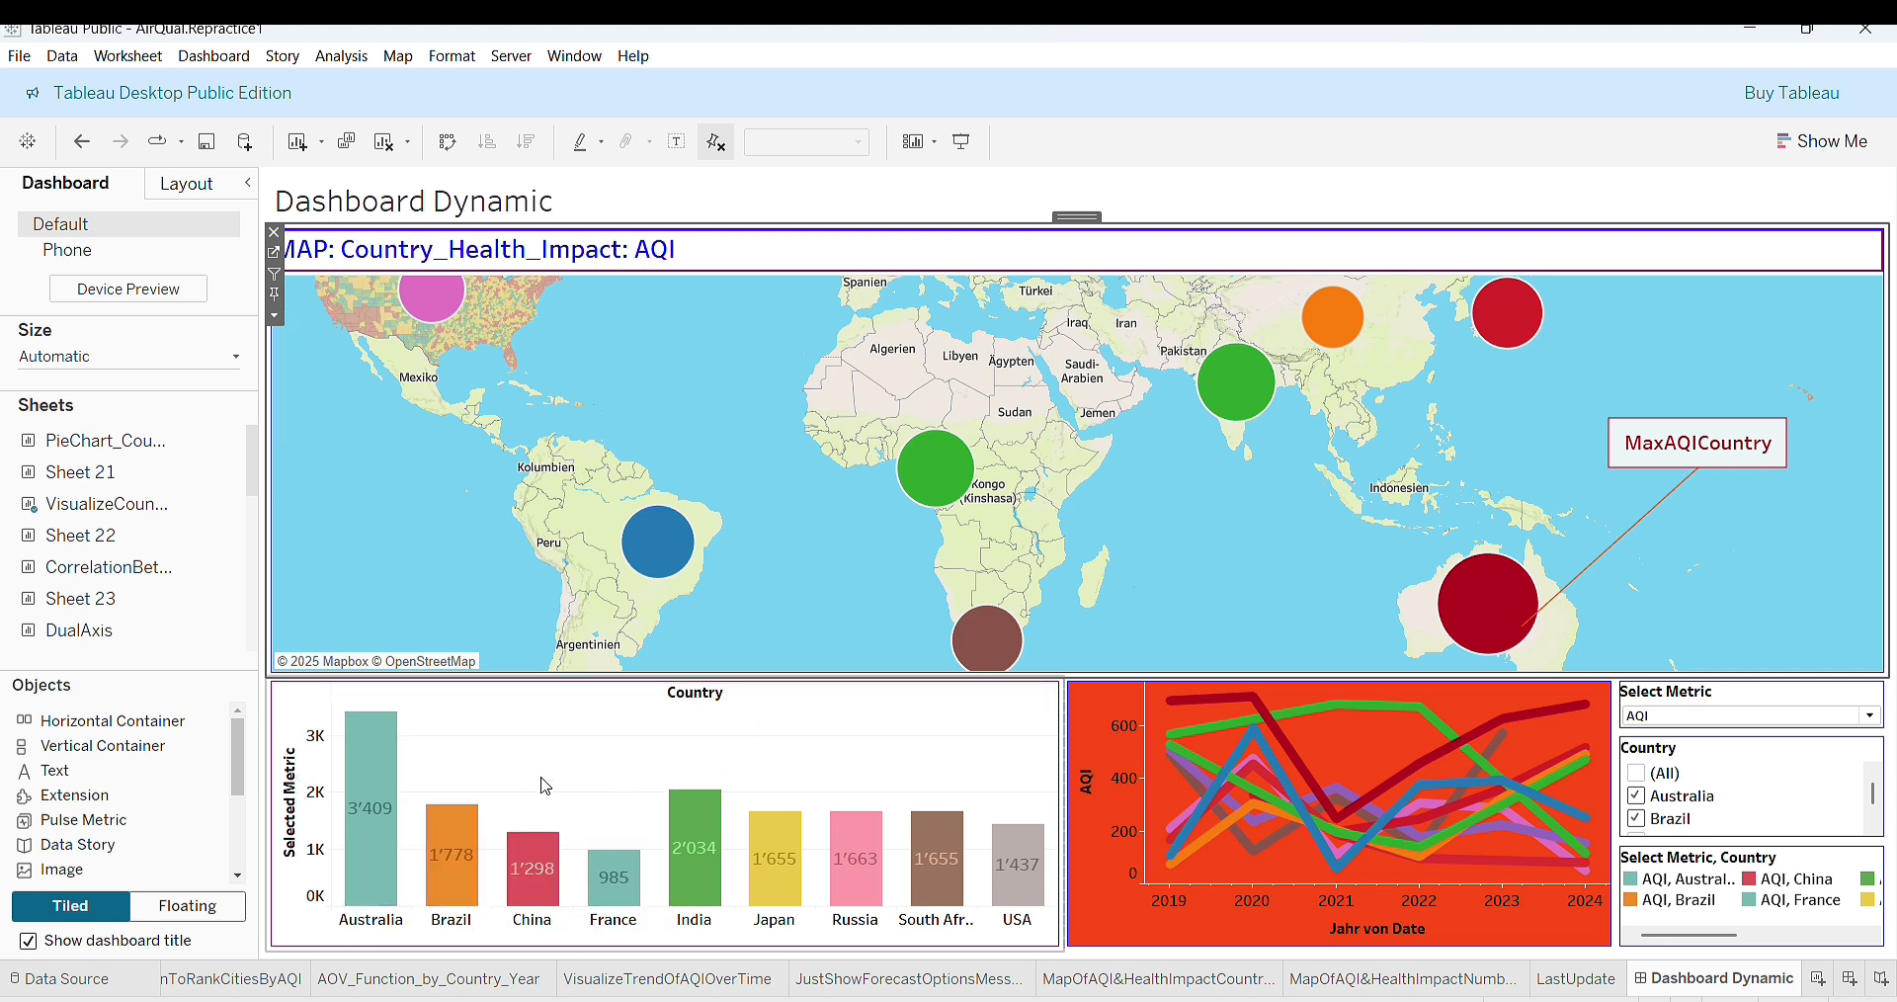
{"action": "mouse_move", "coordinate": [636, 884]}
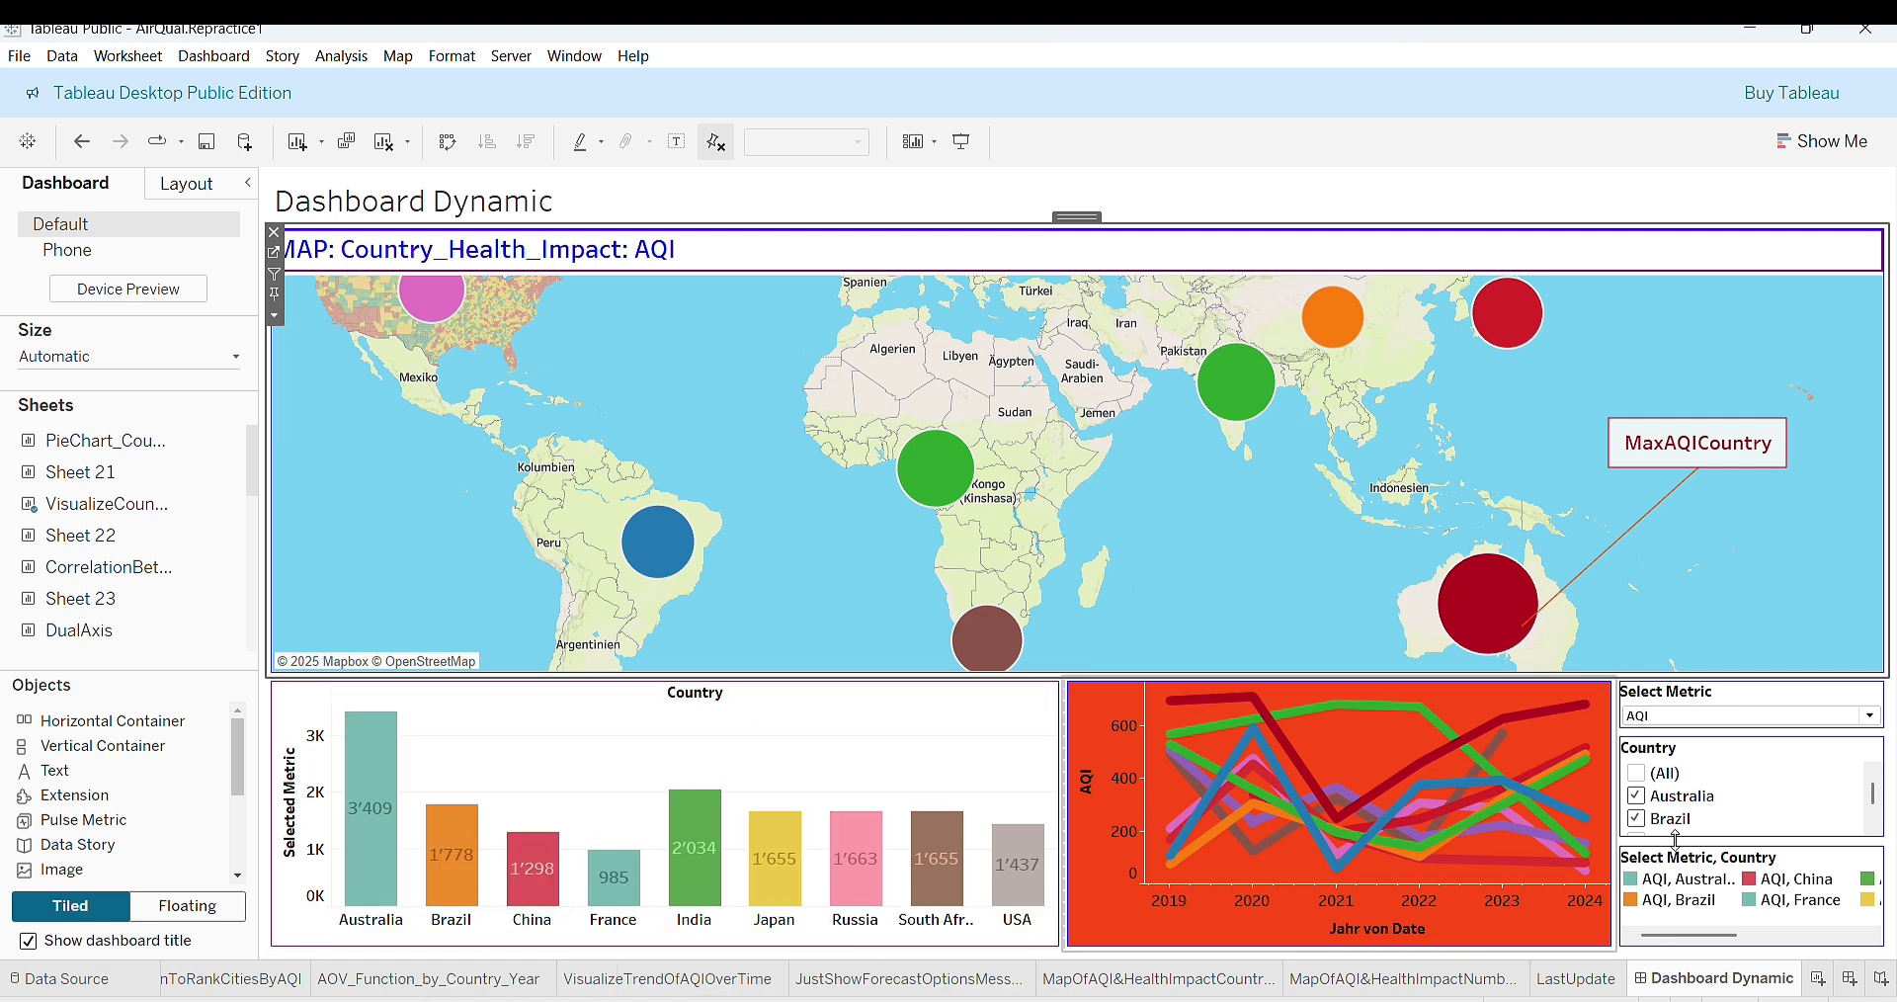
Include all countries in the dashboard's Country filter, then exclude France and look through the rest of the list.
{"action": "left_click", "coordinate": [1636, 774]}
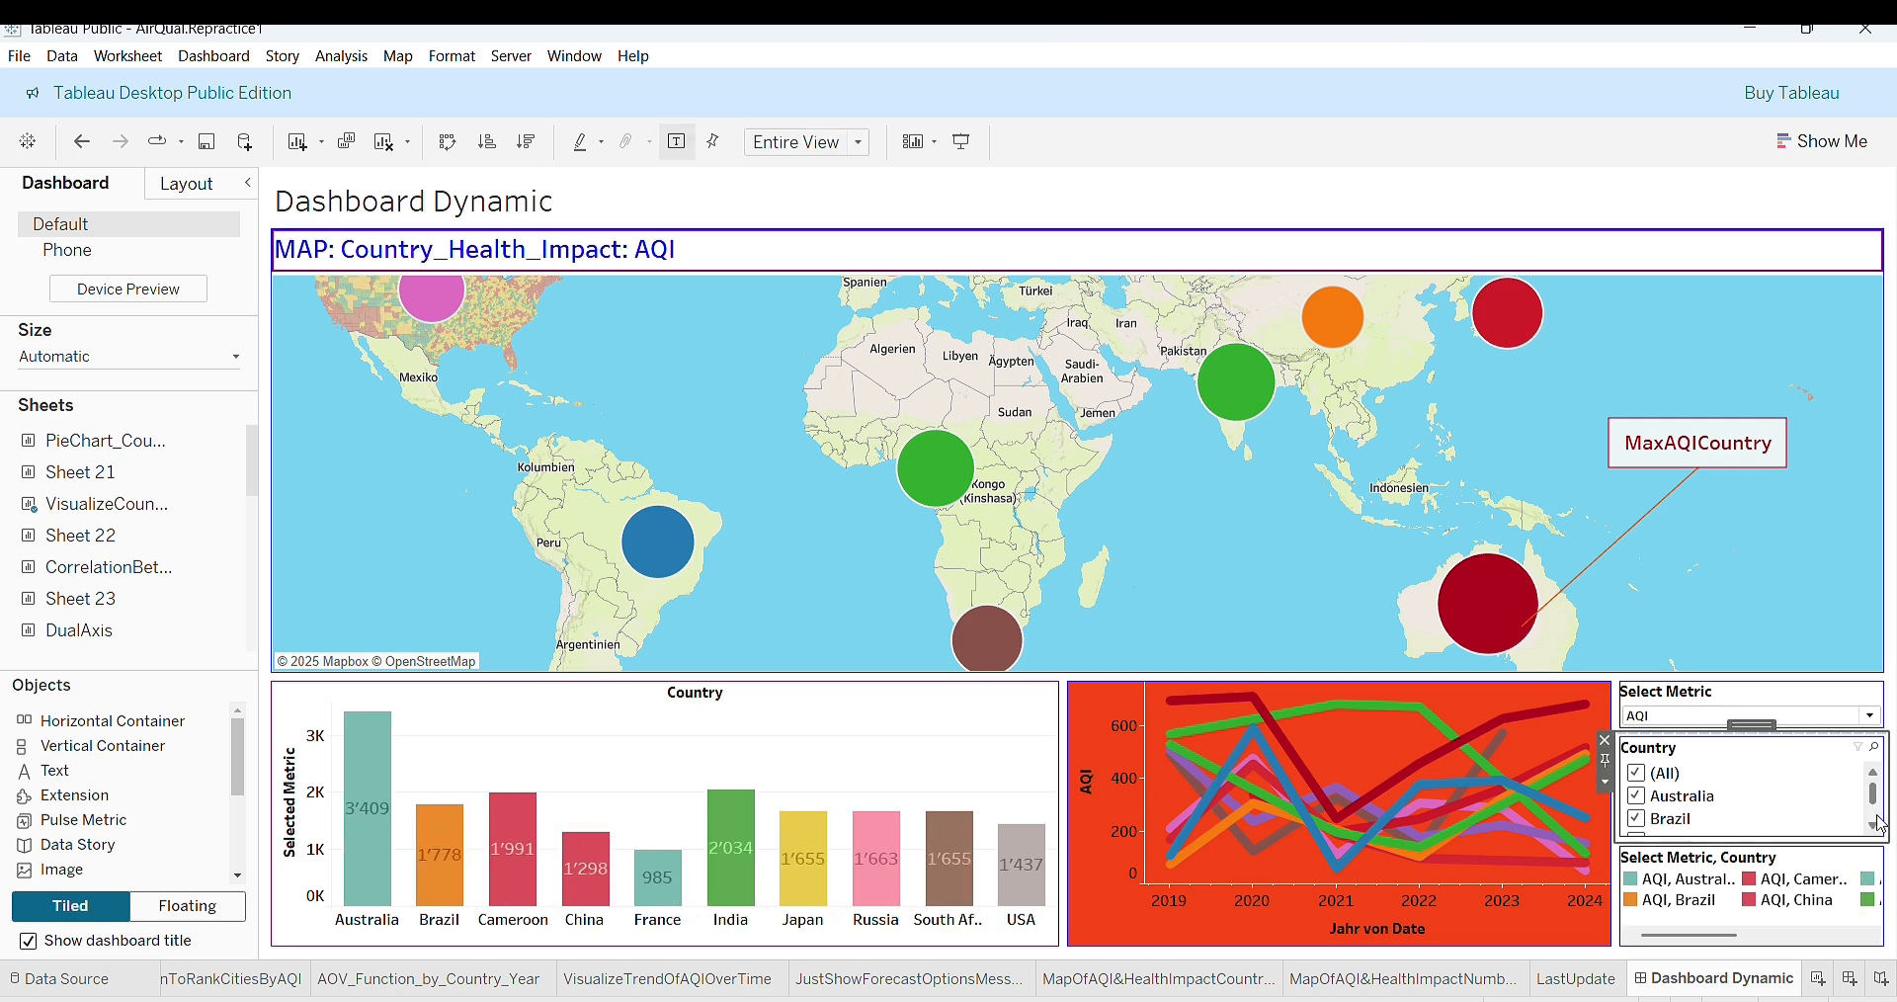
{"action": "scroll", "coordinate": [1879, 830], "scroll_direction": "down", "scroll_amount": 4}
{"action": "left_click", "coordinate": [1635, 795]}
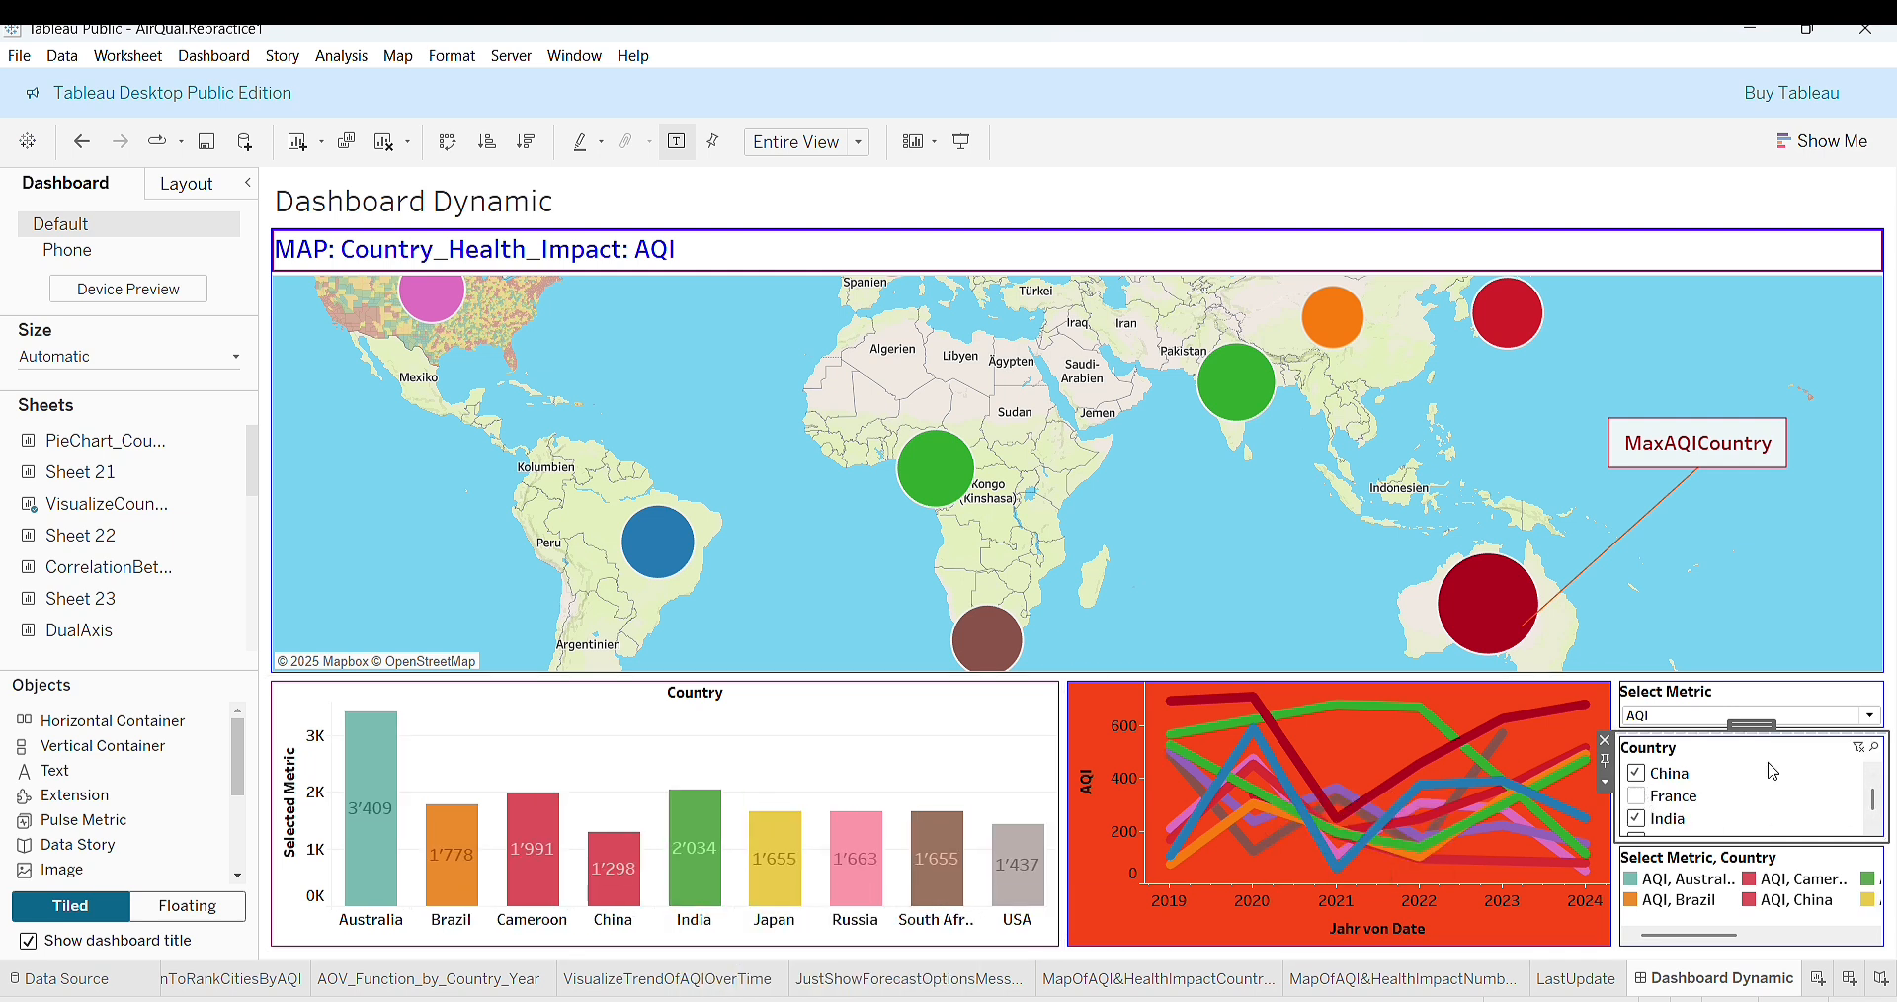
{"action": "left_click", "coordinate": [1874, 828]}
{"action": "left_click", "coordinate": [1874, 827]}
{"action": "left_click", "coordinate": [1874, 828]}
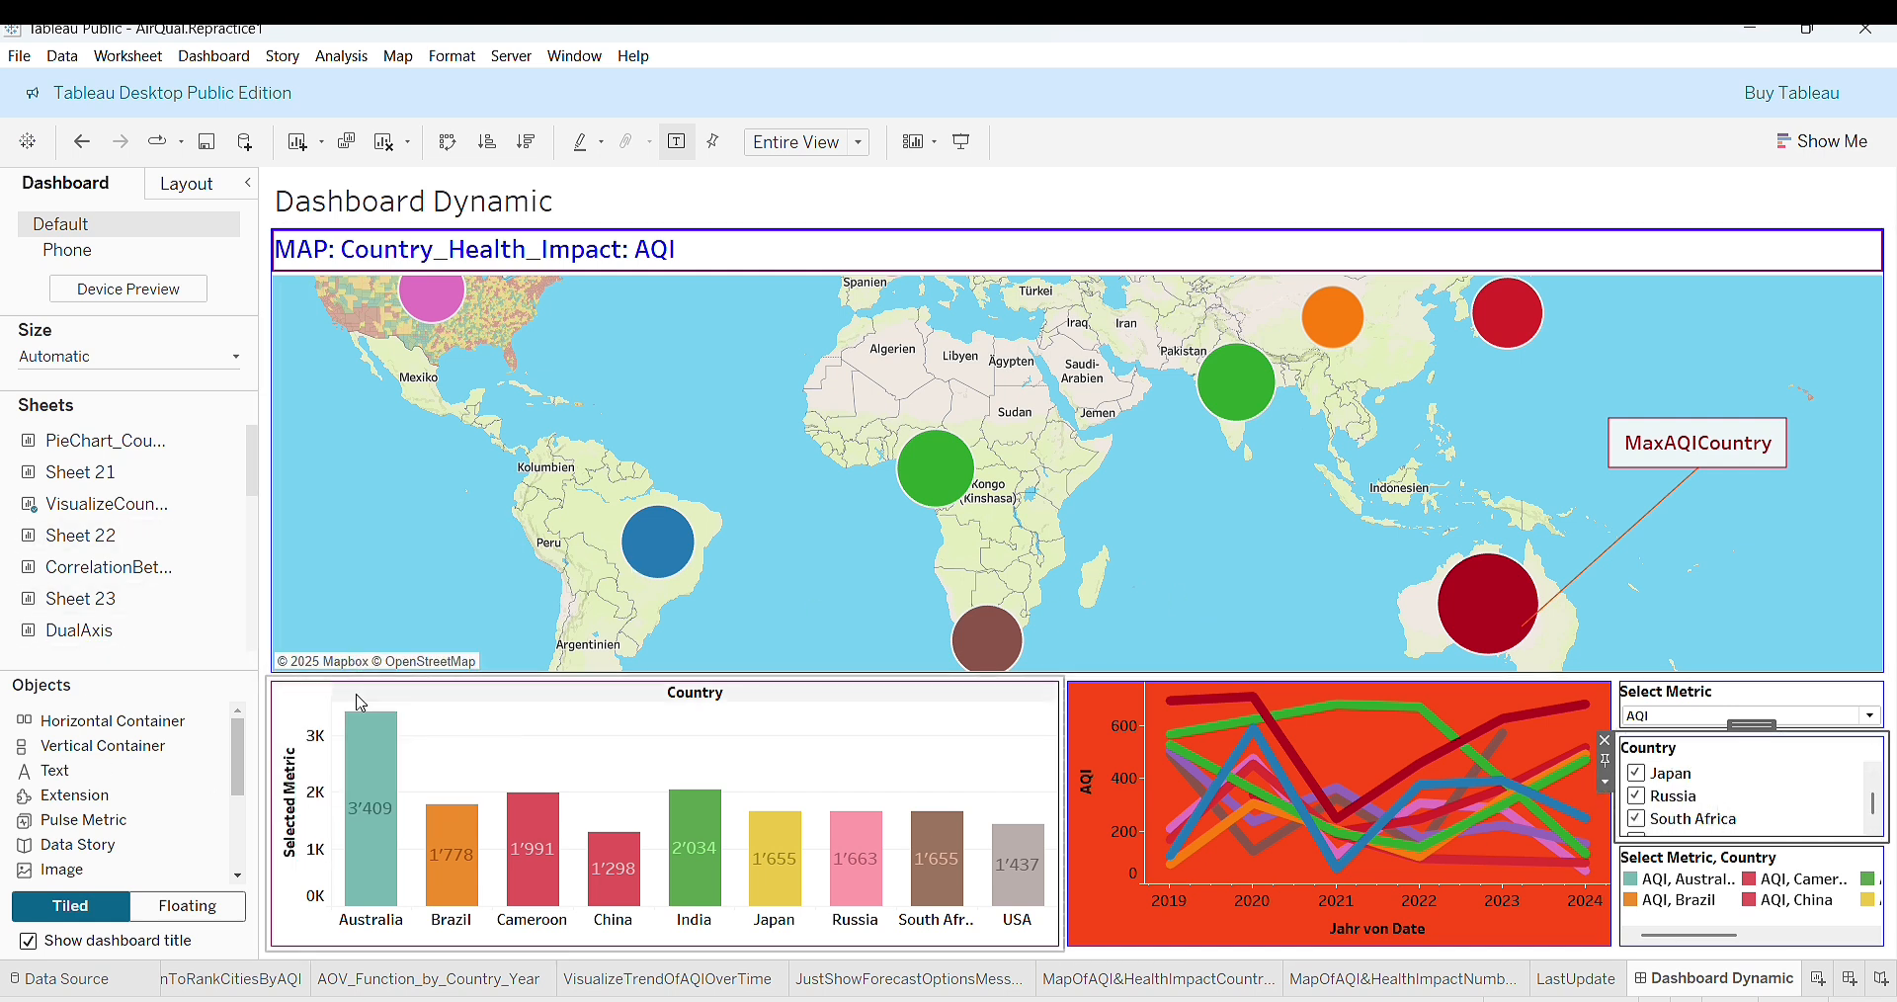
Filter the dashboard's map and line chart to Brazil through its label in the country bar chart.
{"action": "mouse_move", "coordinate": [457, 901]}
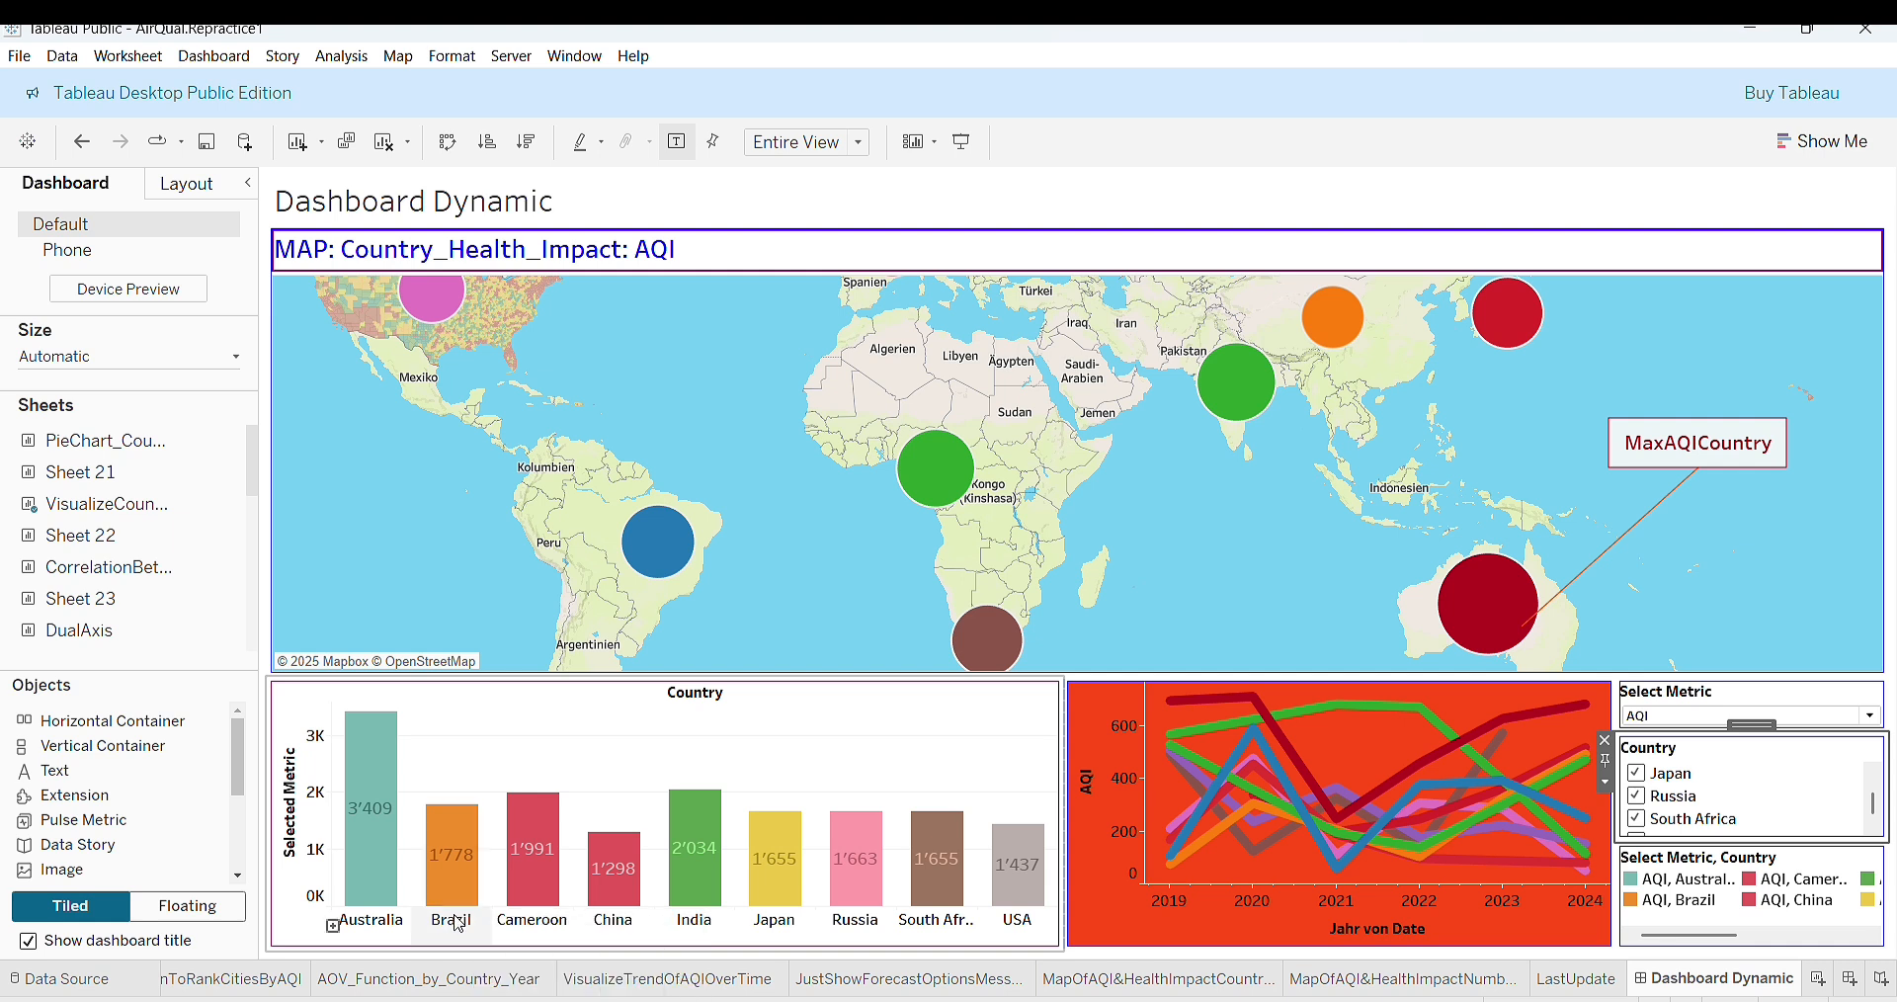
{"action": "left_click", "coordinate": [457, 931]}
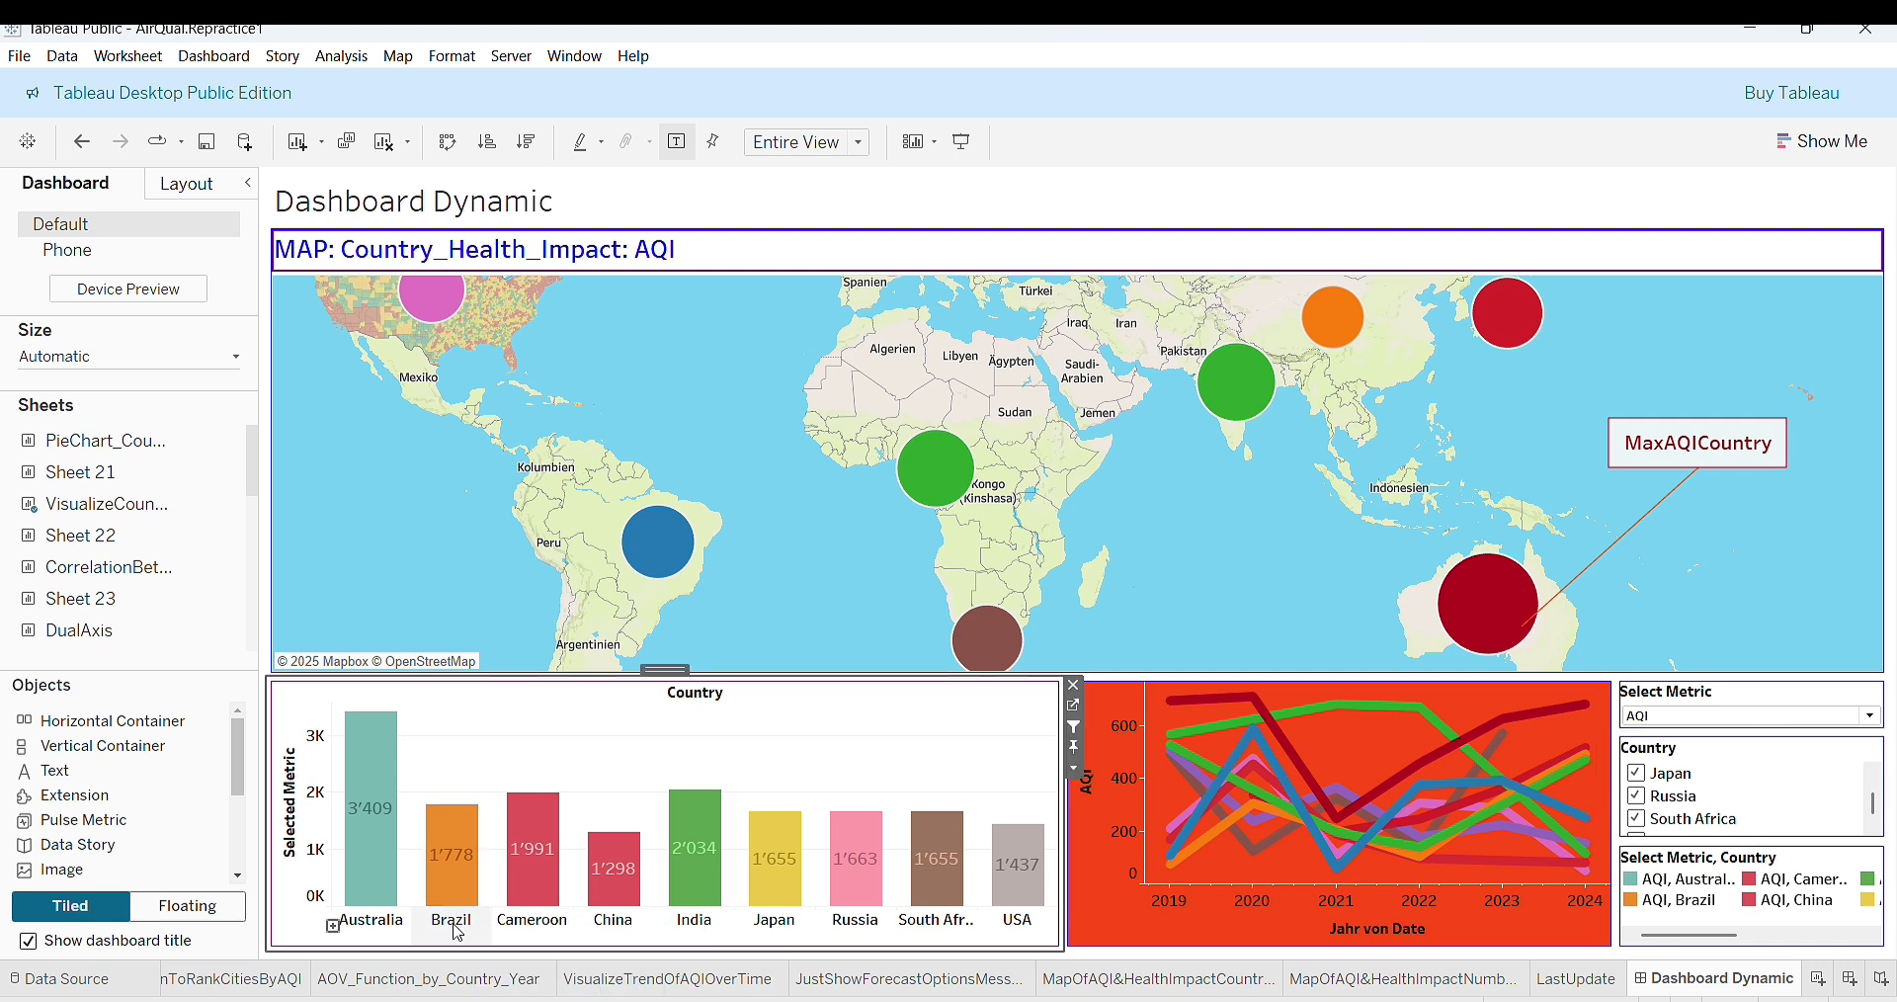
{"action": "left_click", "coordinate": [454, 923]}
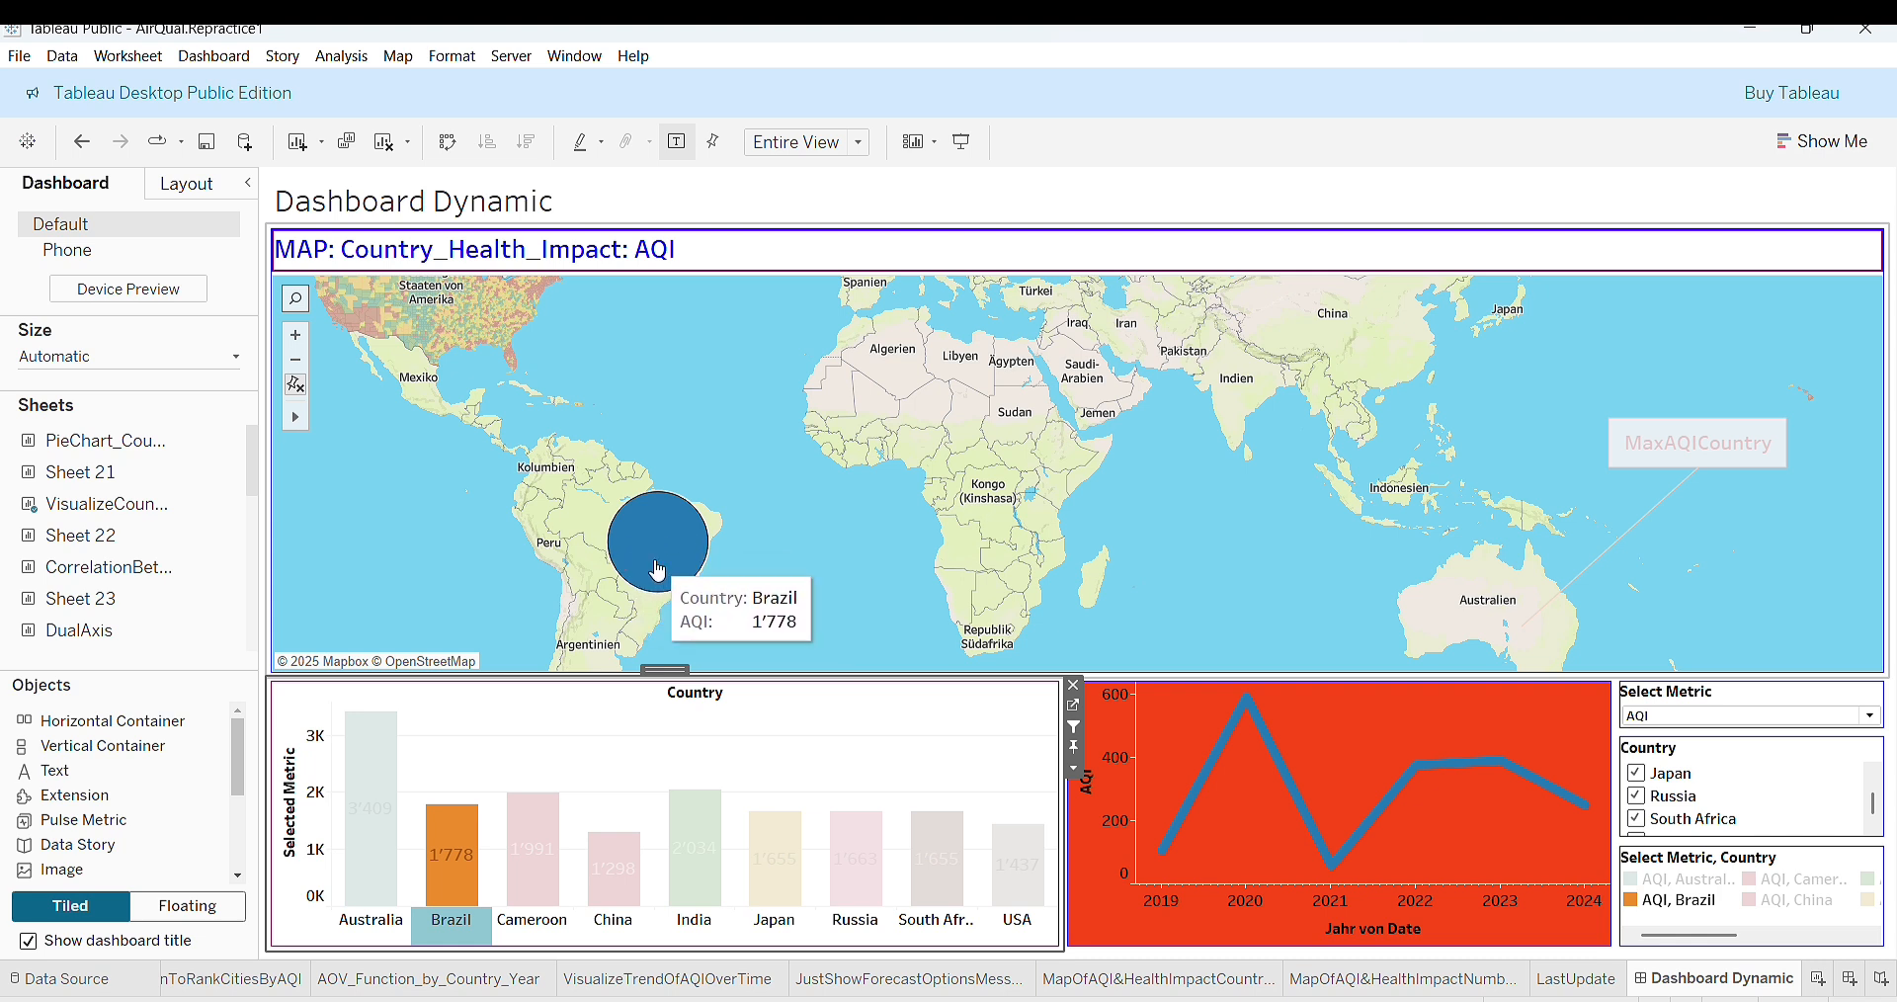
{"action": "mouse_move", "coordinate": [446, 881]}
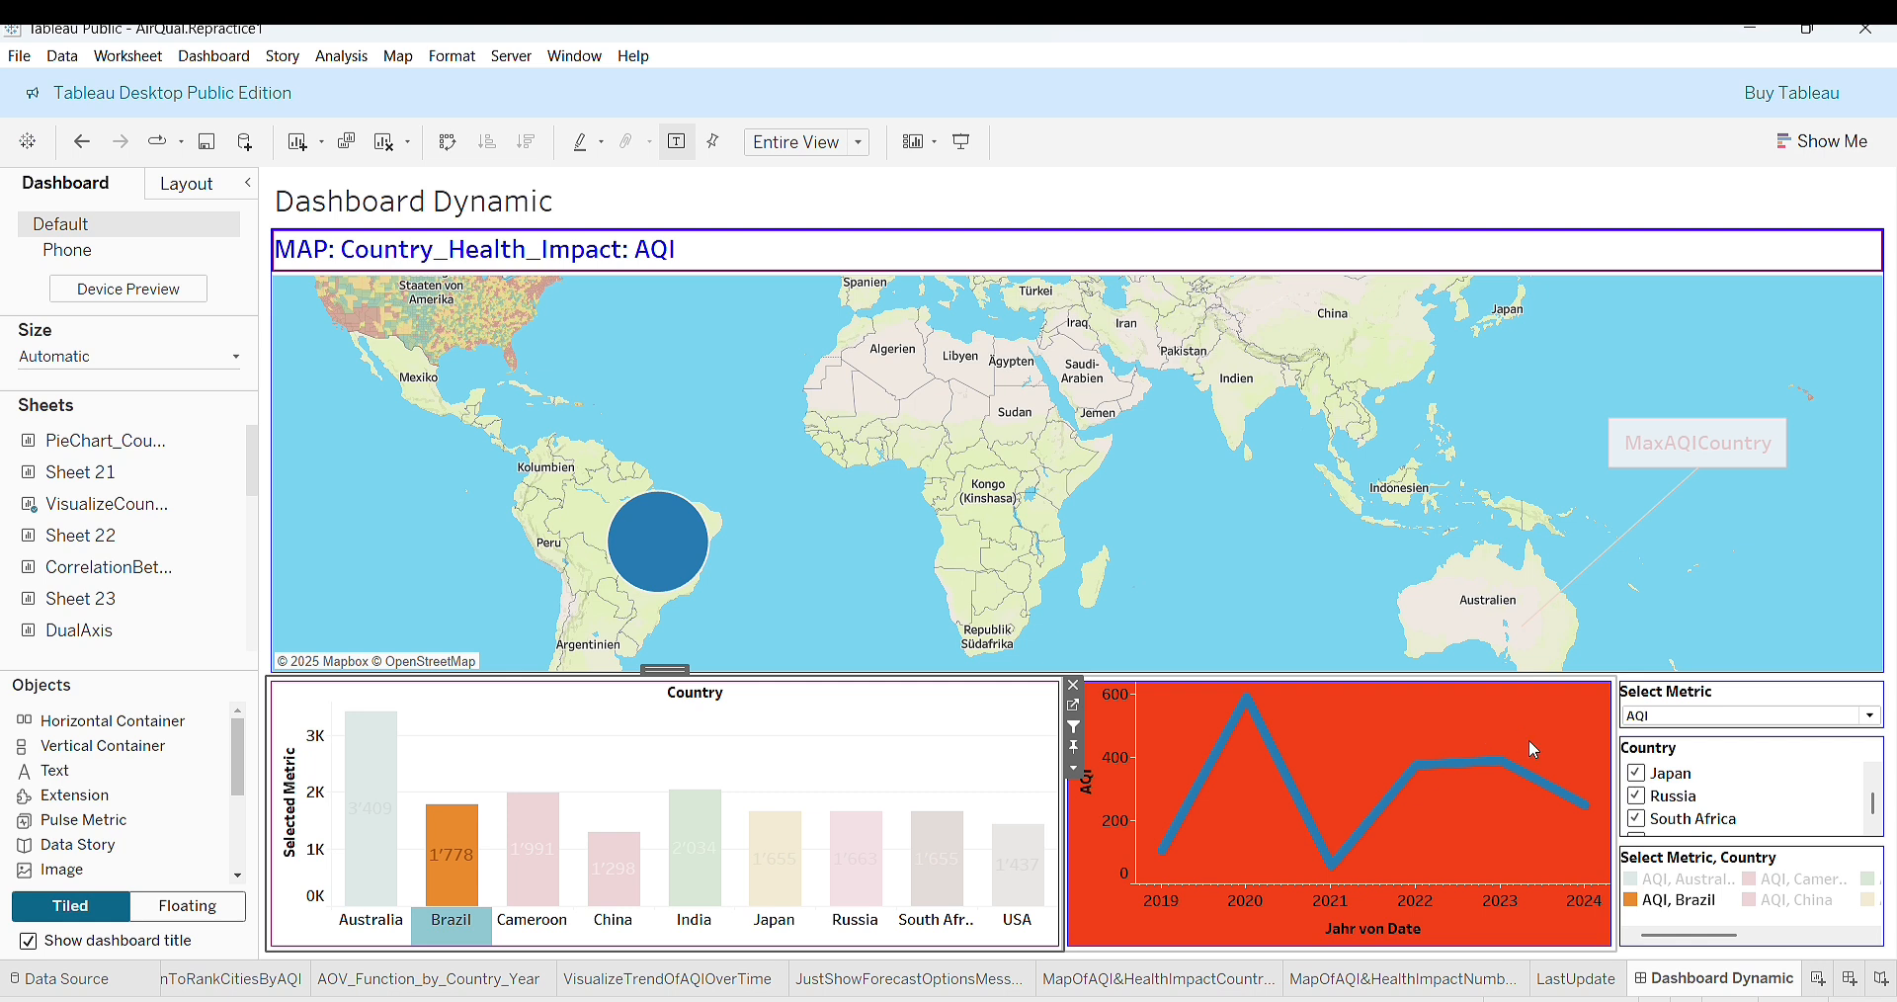
{"action": "mouse_move", "coordinate": [1403, 781]}
Filter the dashboard by Russia and by South Africa from the bar chart, then clear the country selection.
{"action": "left_click", "coordinate": [853, 926]}
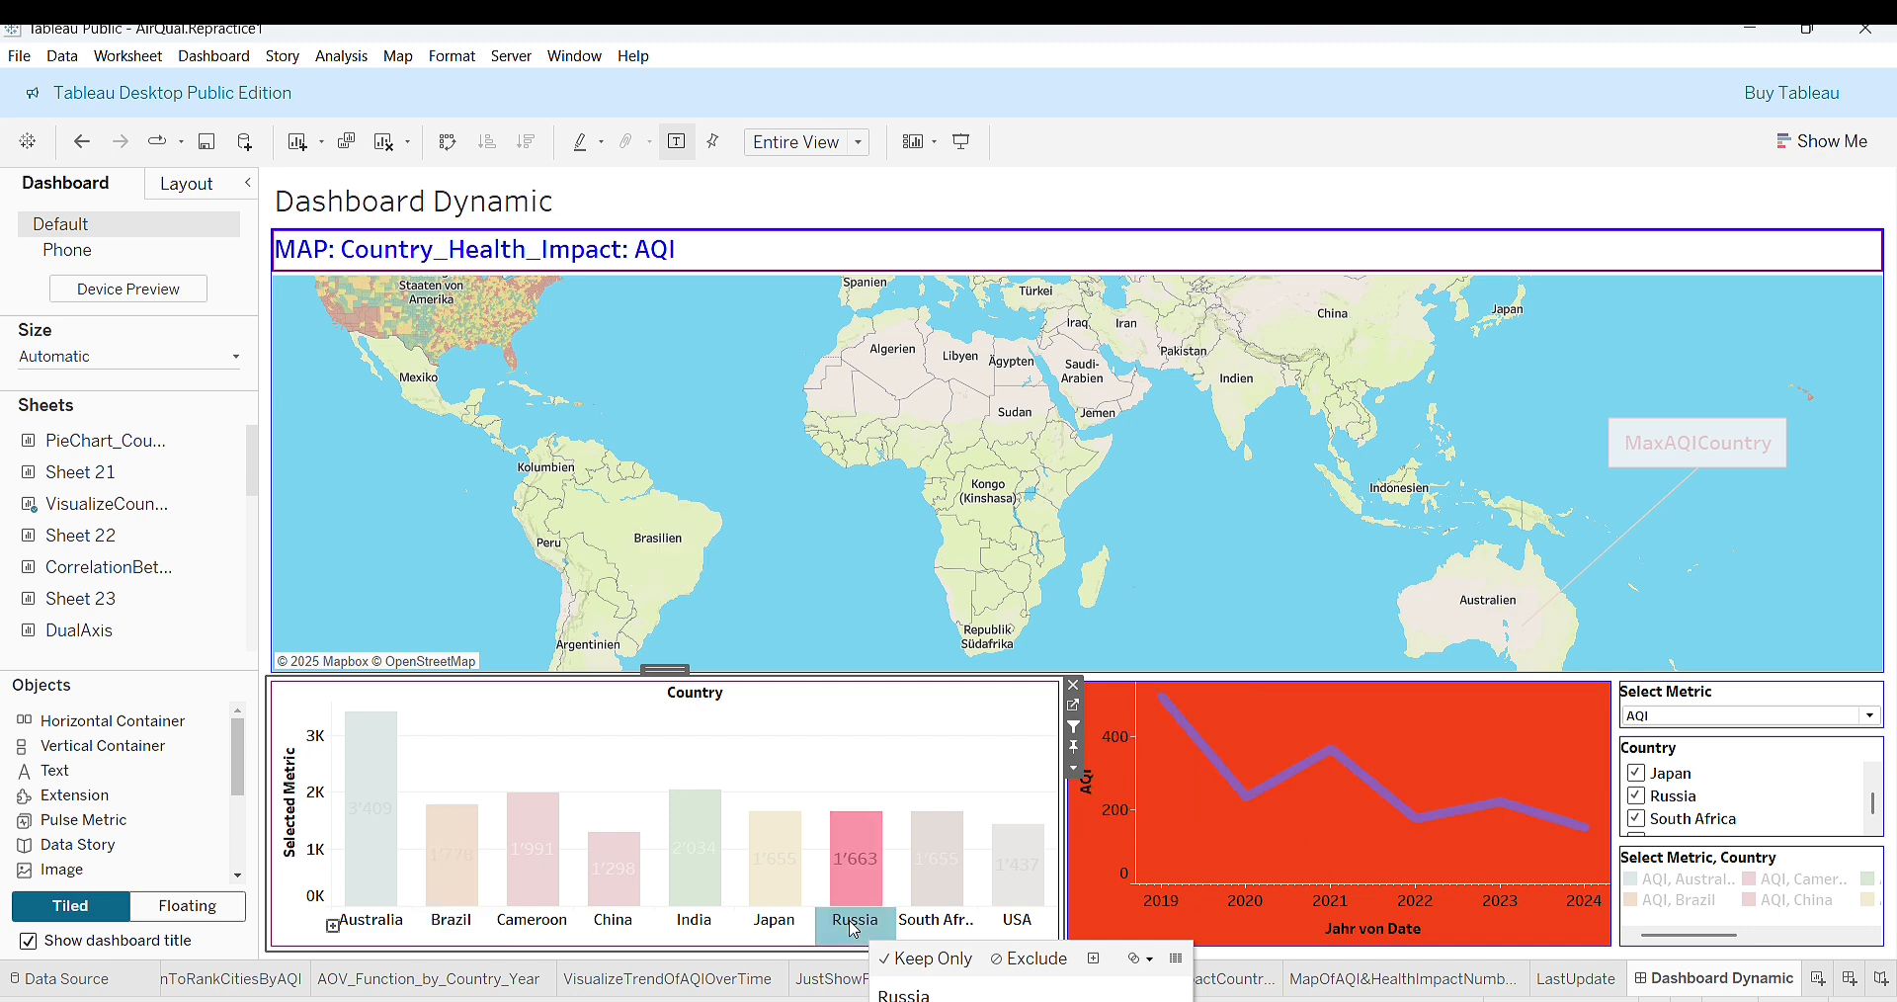
{"action": "left_click", "coordinate": [854, 927]}
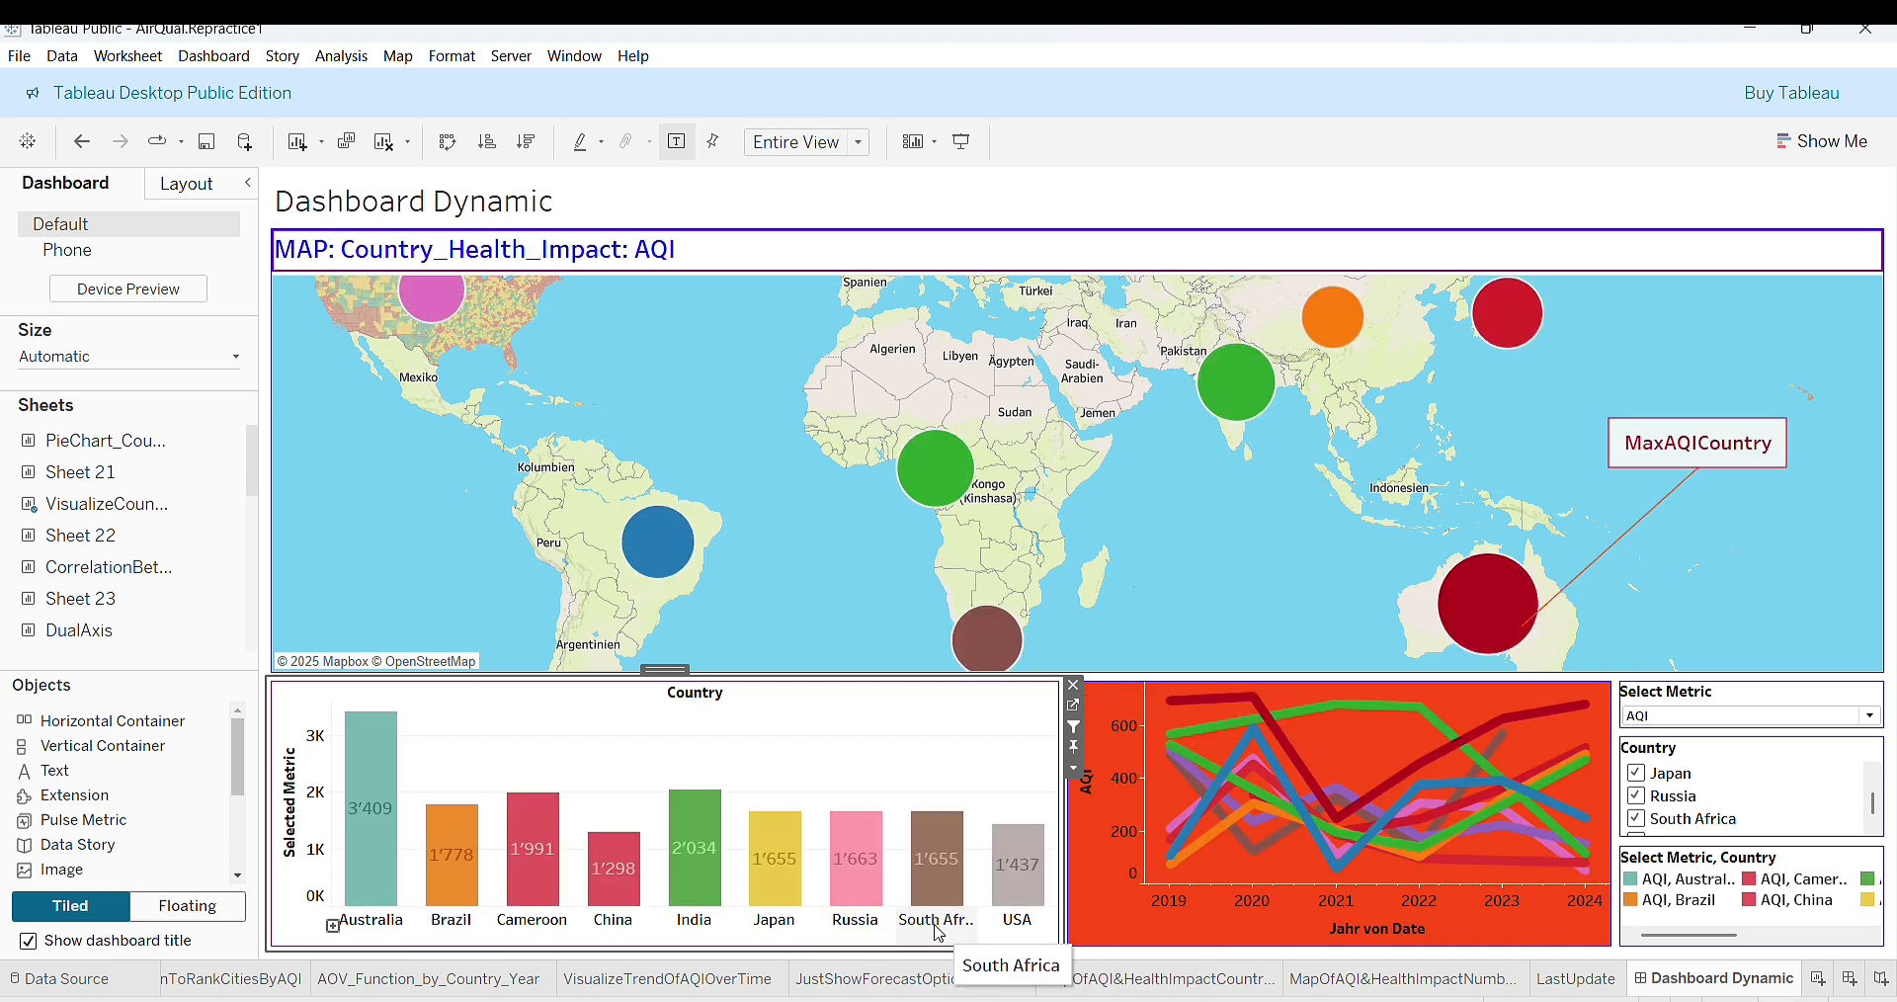
{"action": "left_click", "coordinate": [938, 926]}
{"action": "mouse_move", "coordinate": [989, 629]}
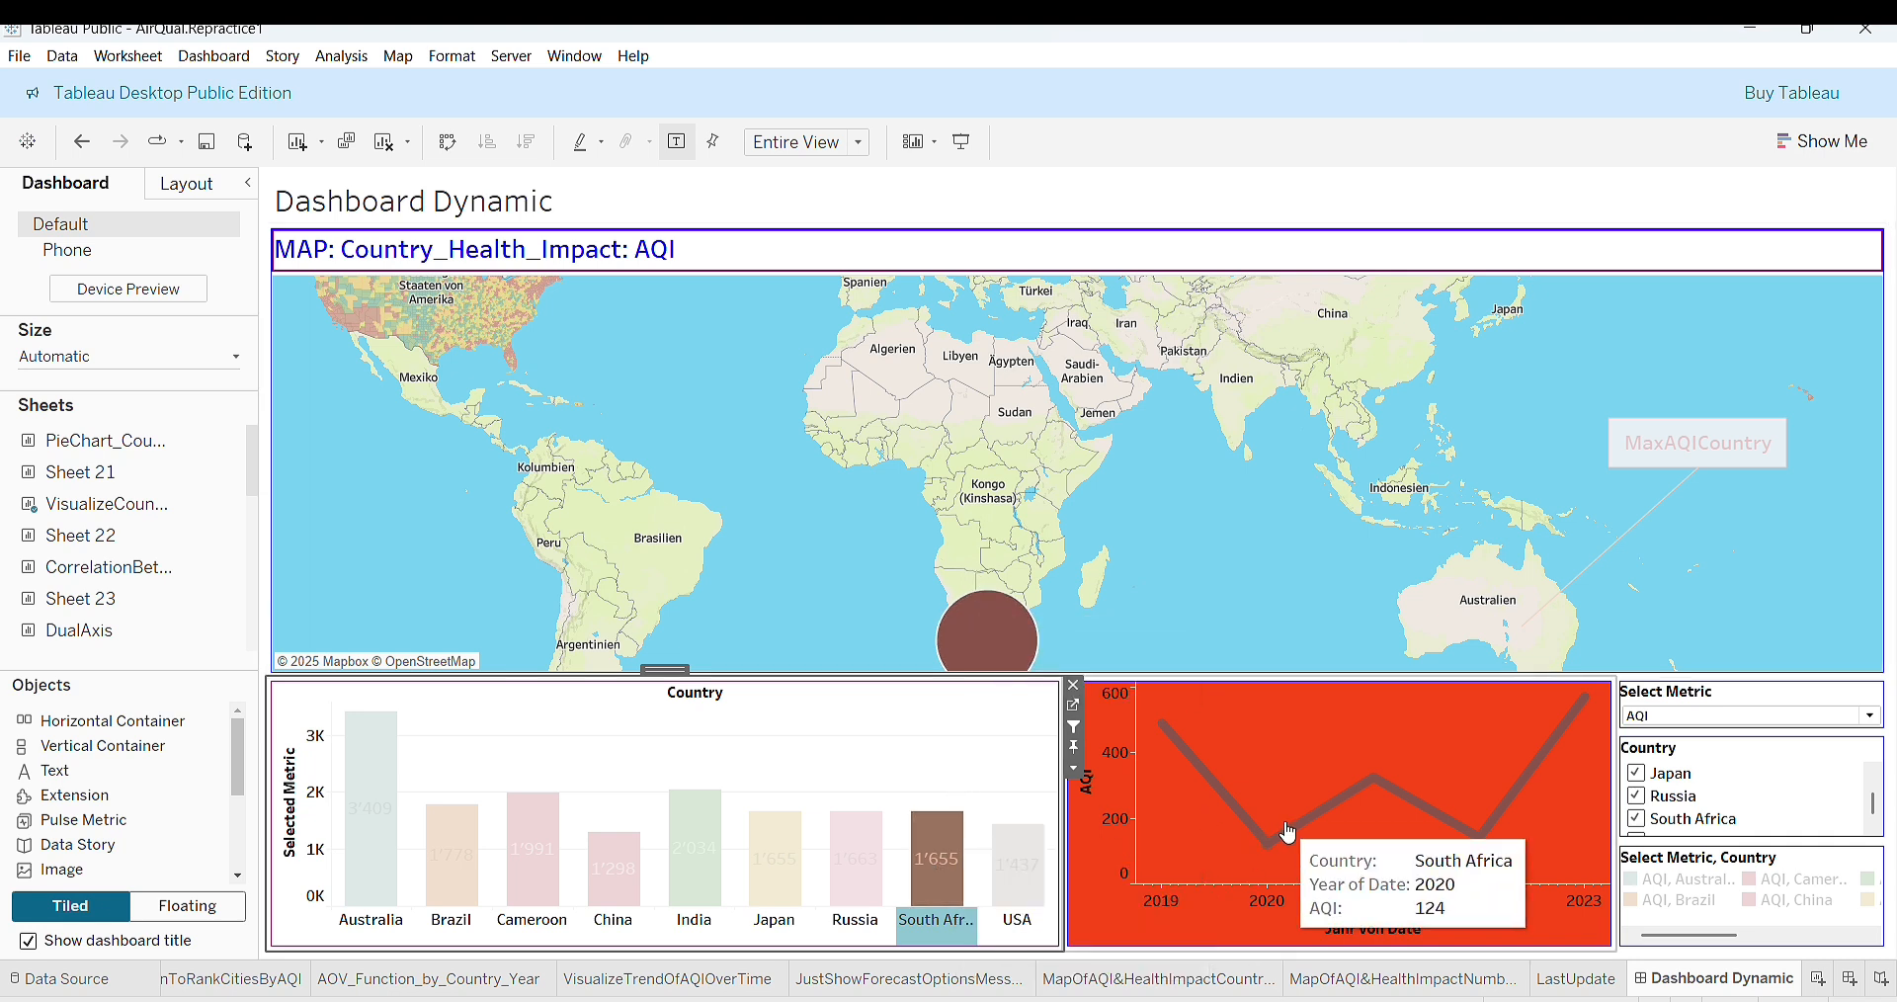
{"action": "left_click", "coordinate": [1876, 828]}
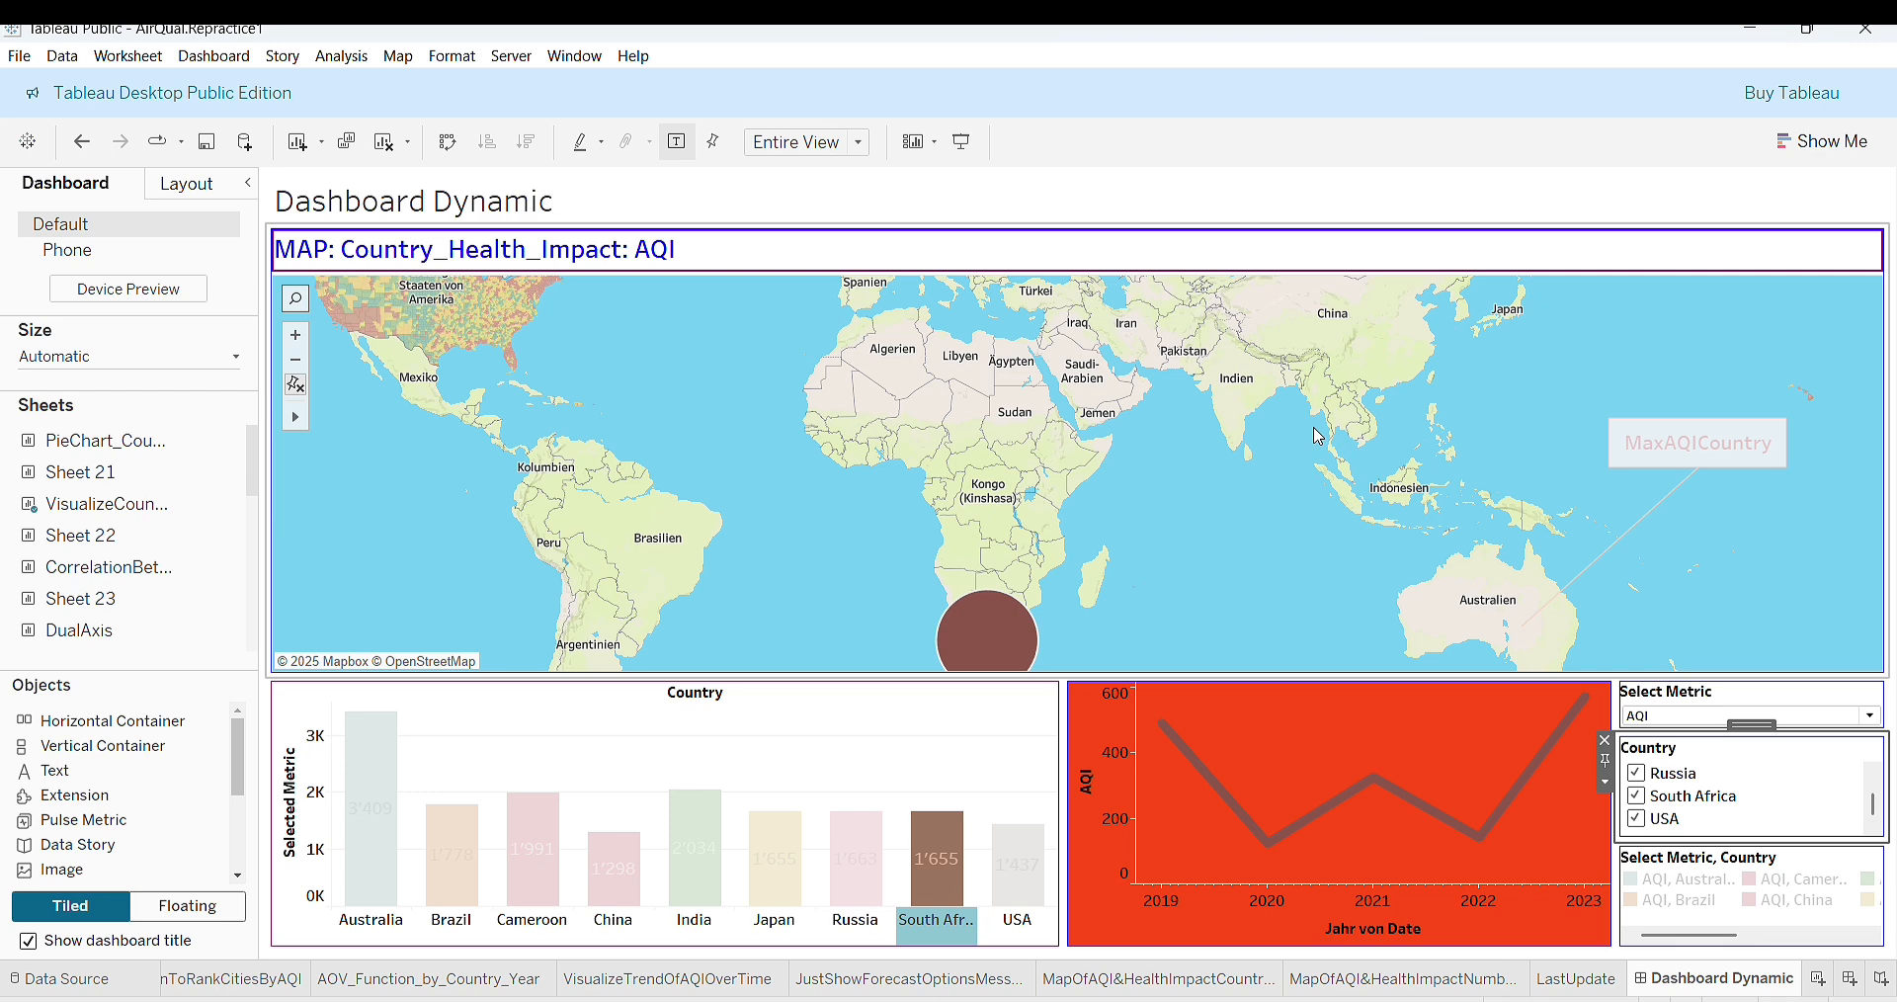
{"action": "left_click", "coordinate": [875, 715]}
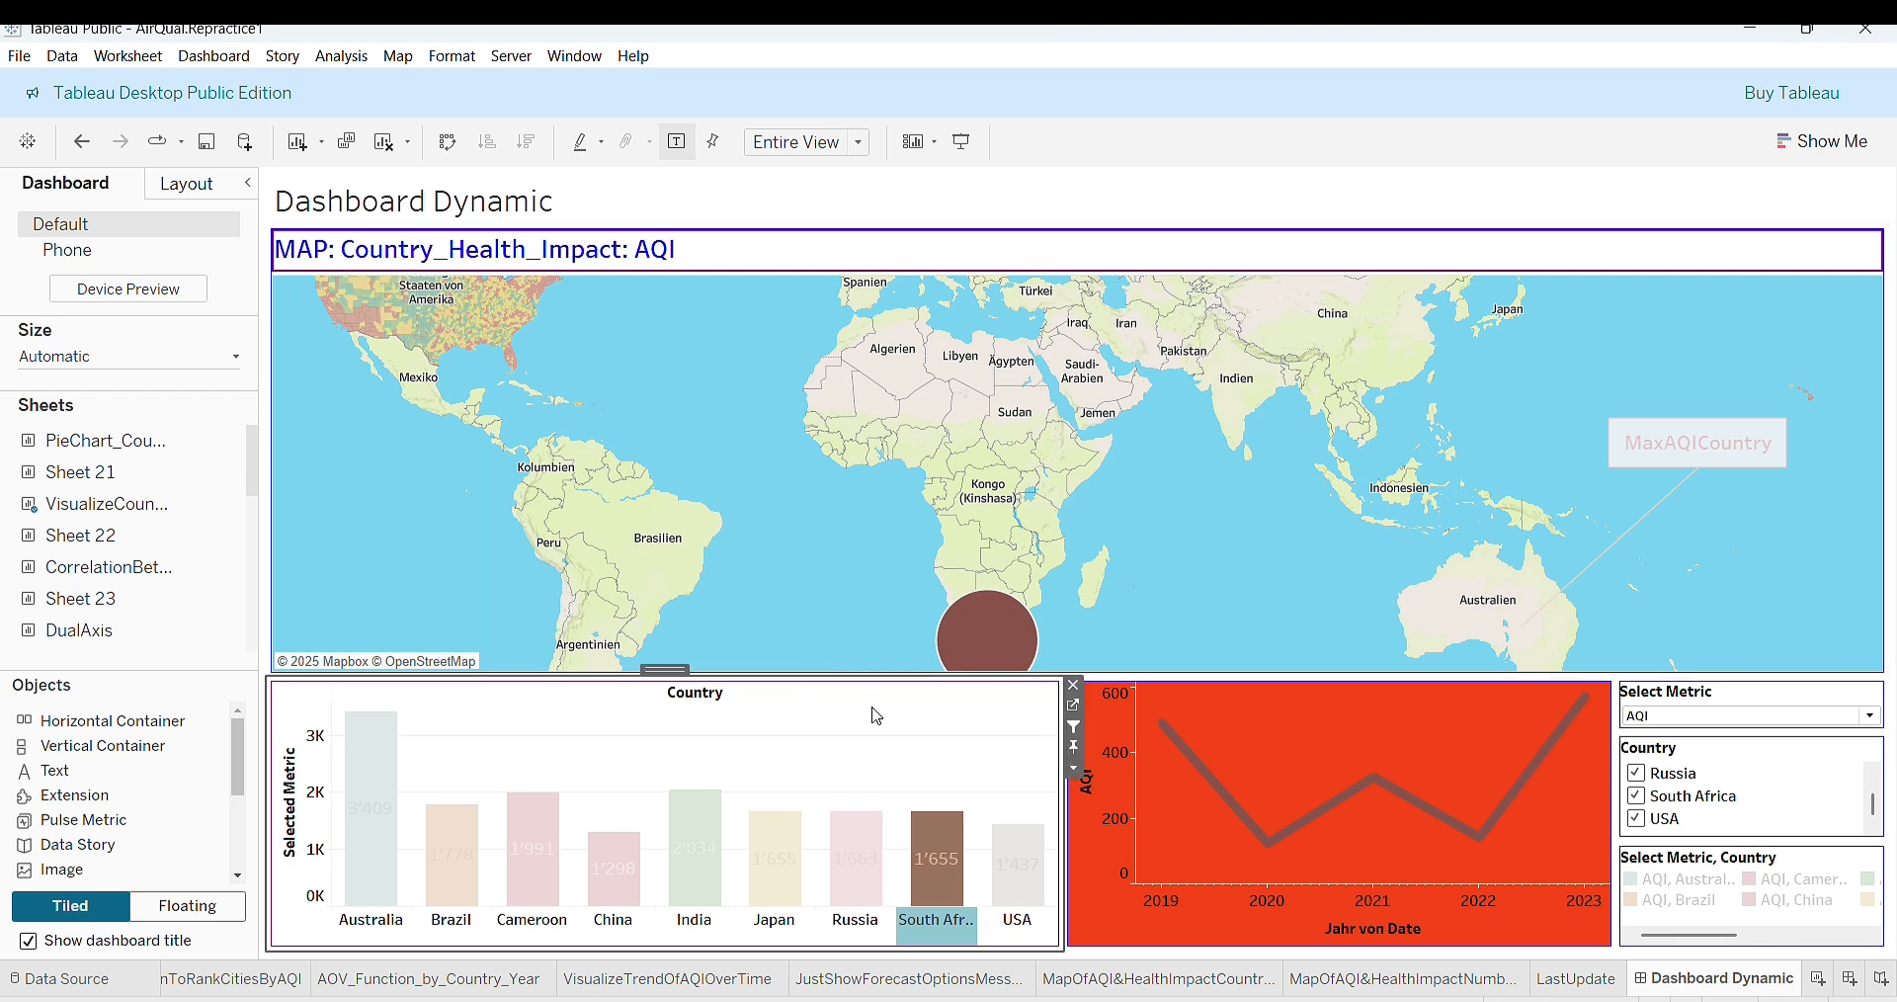
{"action": "left_click", "coordinate": [316, 706]}
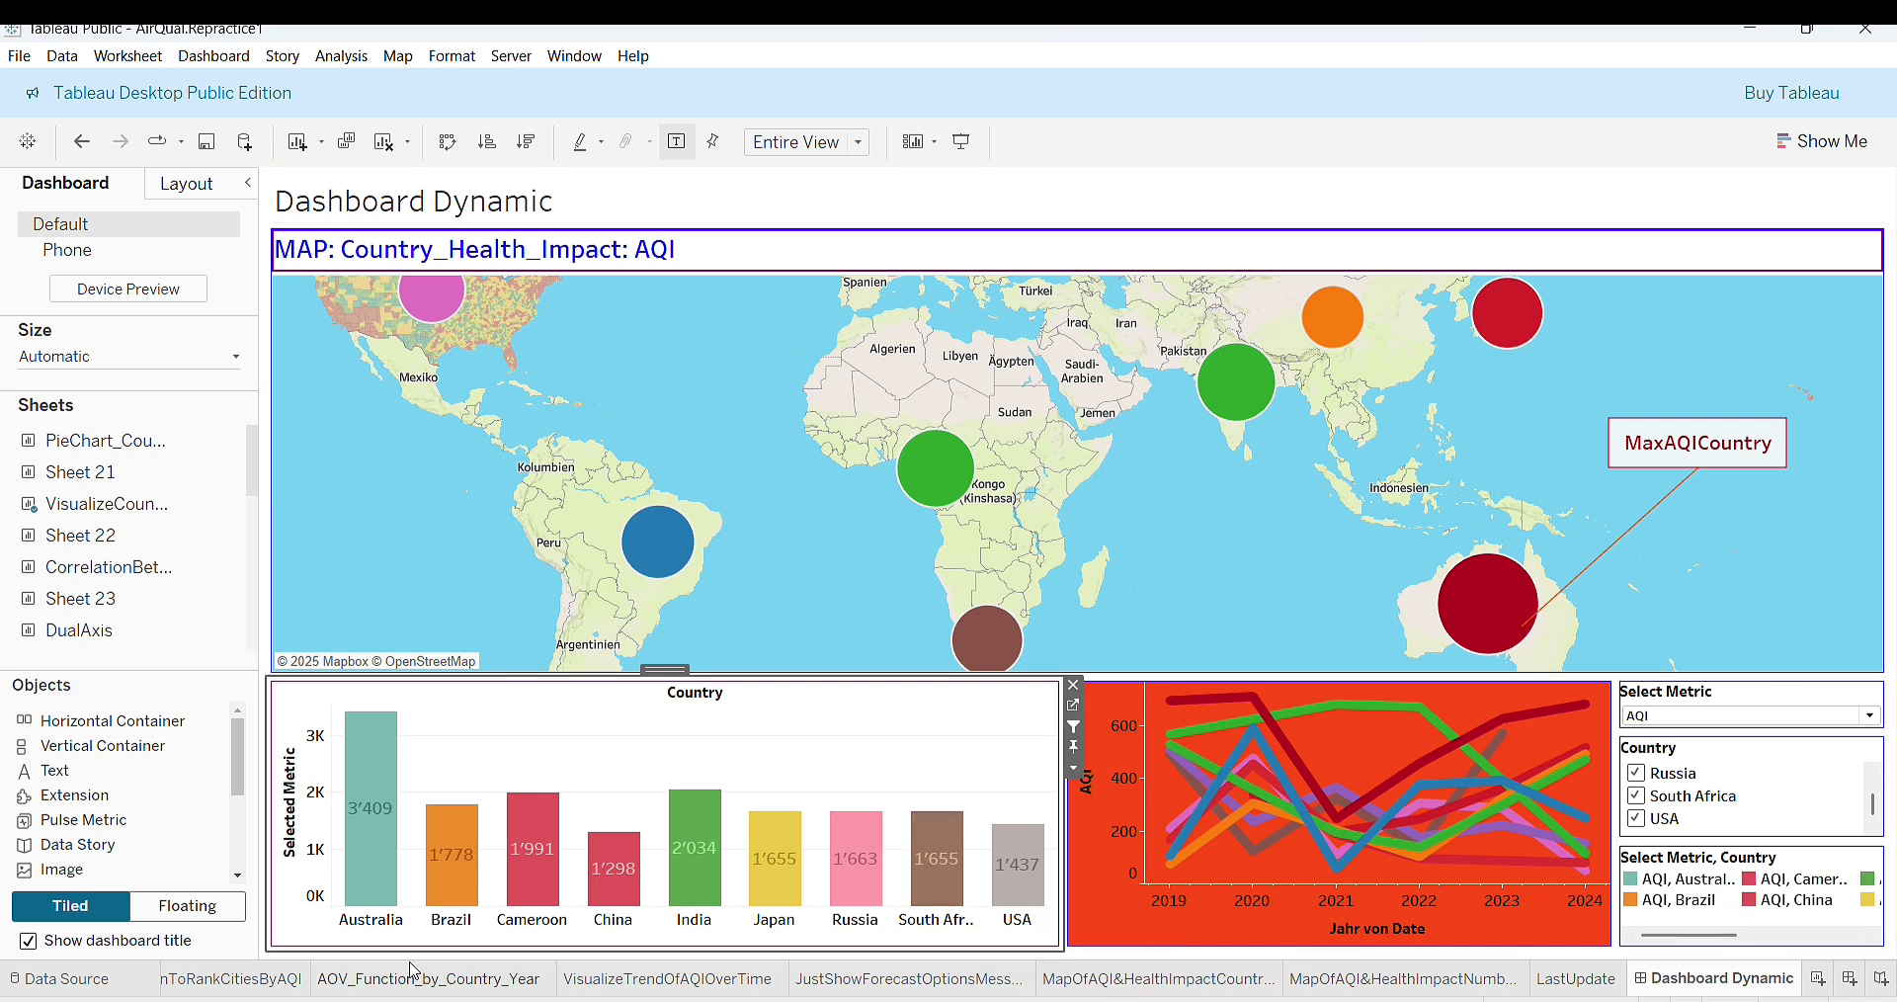
Open the PieChart_Country_Ozone sheet from the overview of all sheets and examine its slices.
{"action": "mouse_move", "coordinate": [211, 989]}
{"action": "left_click", "coordinate": [1841, 999]}
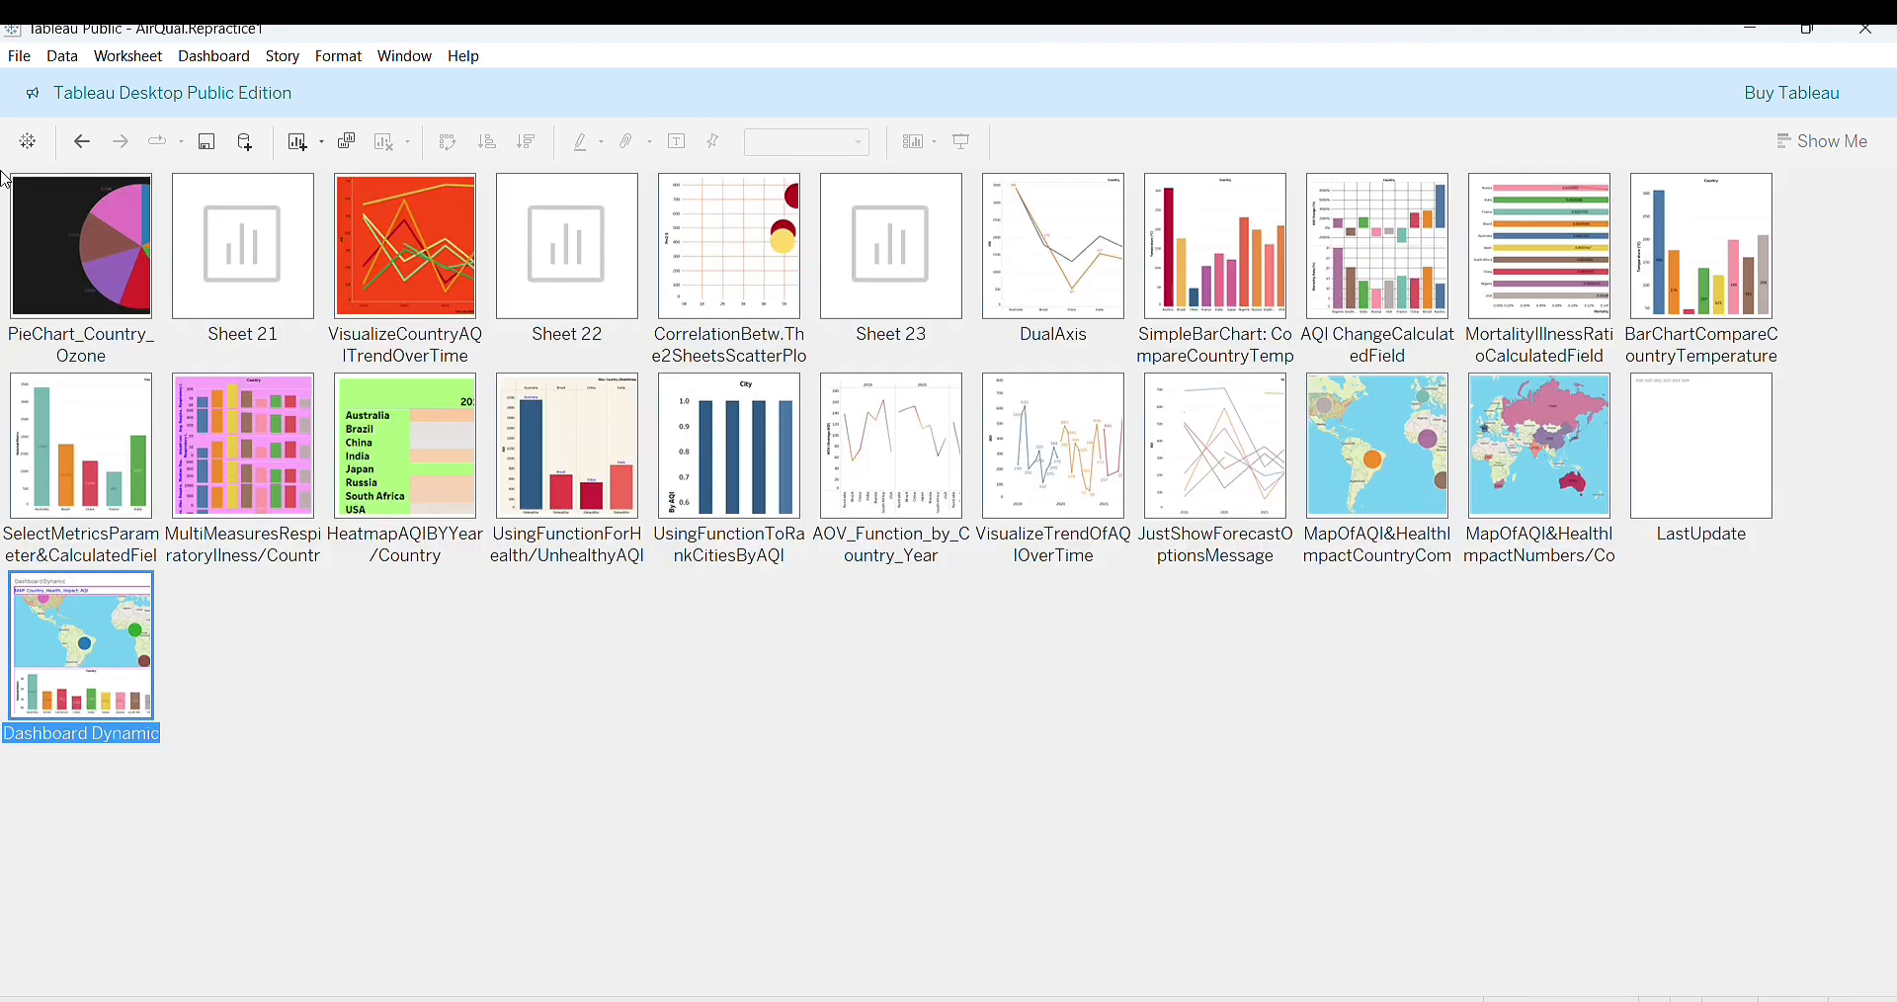
{"action": "double_click", "coordinate": [84, 256]}
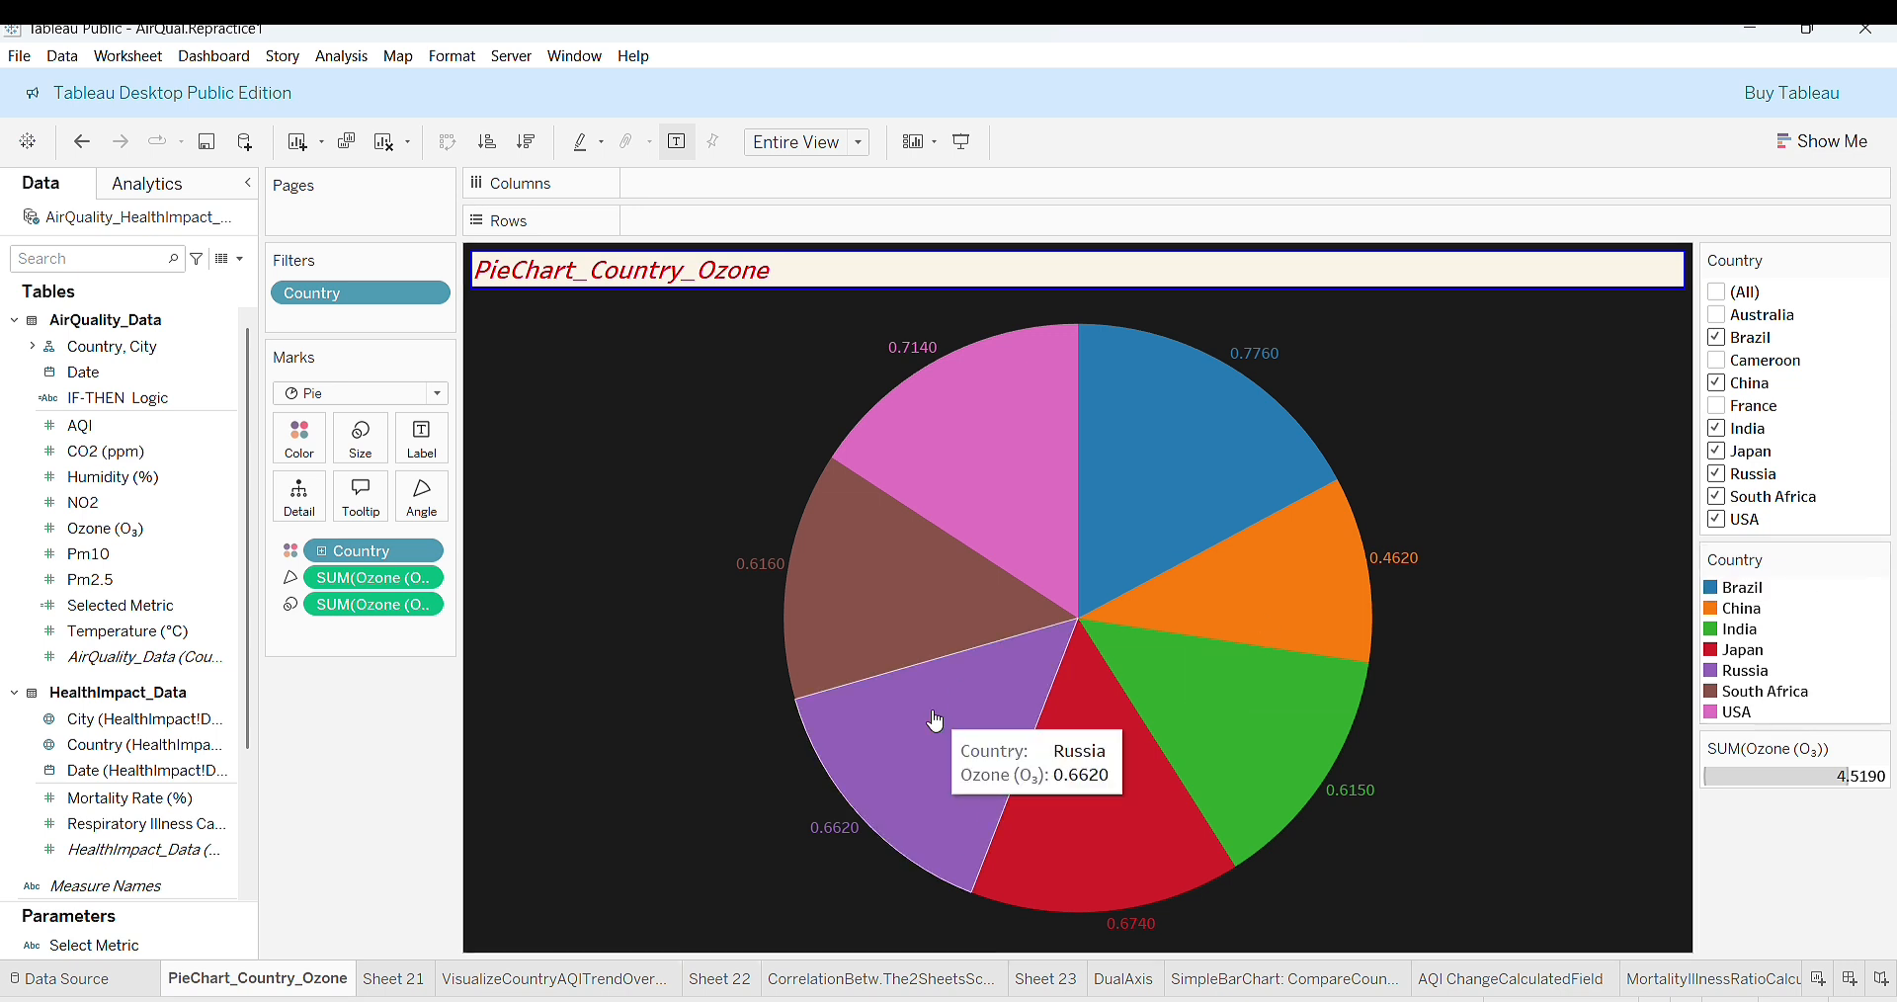
{"action": "mouse_move", "coordinate": [1165, 488]}
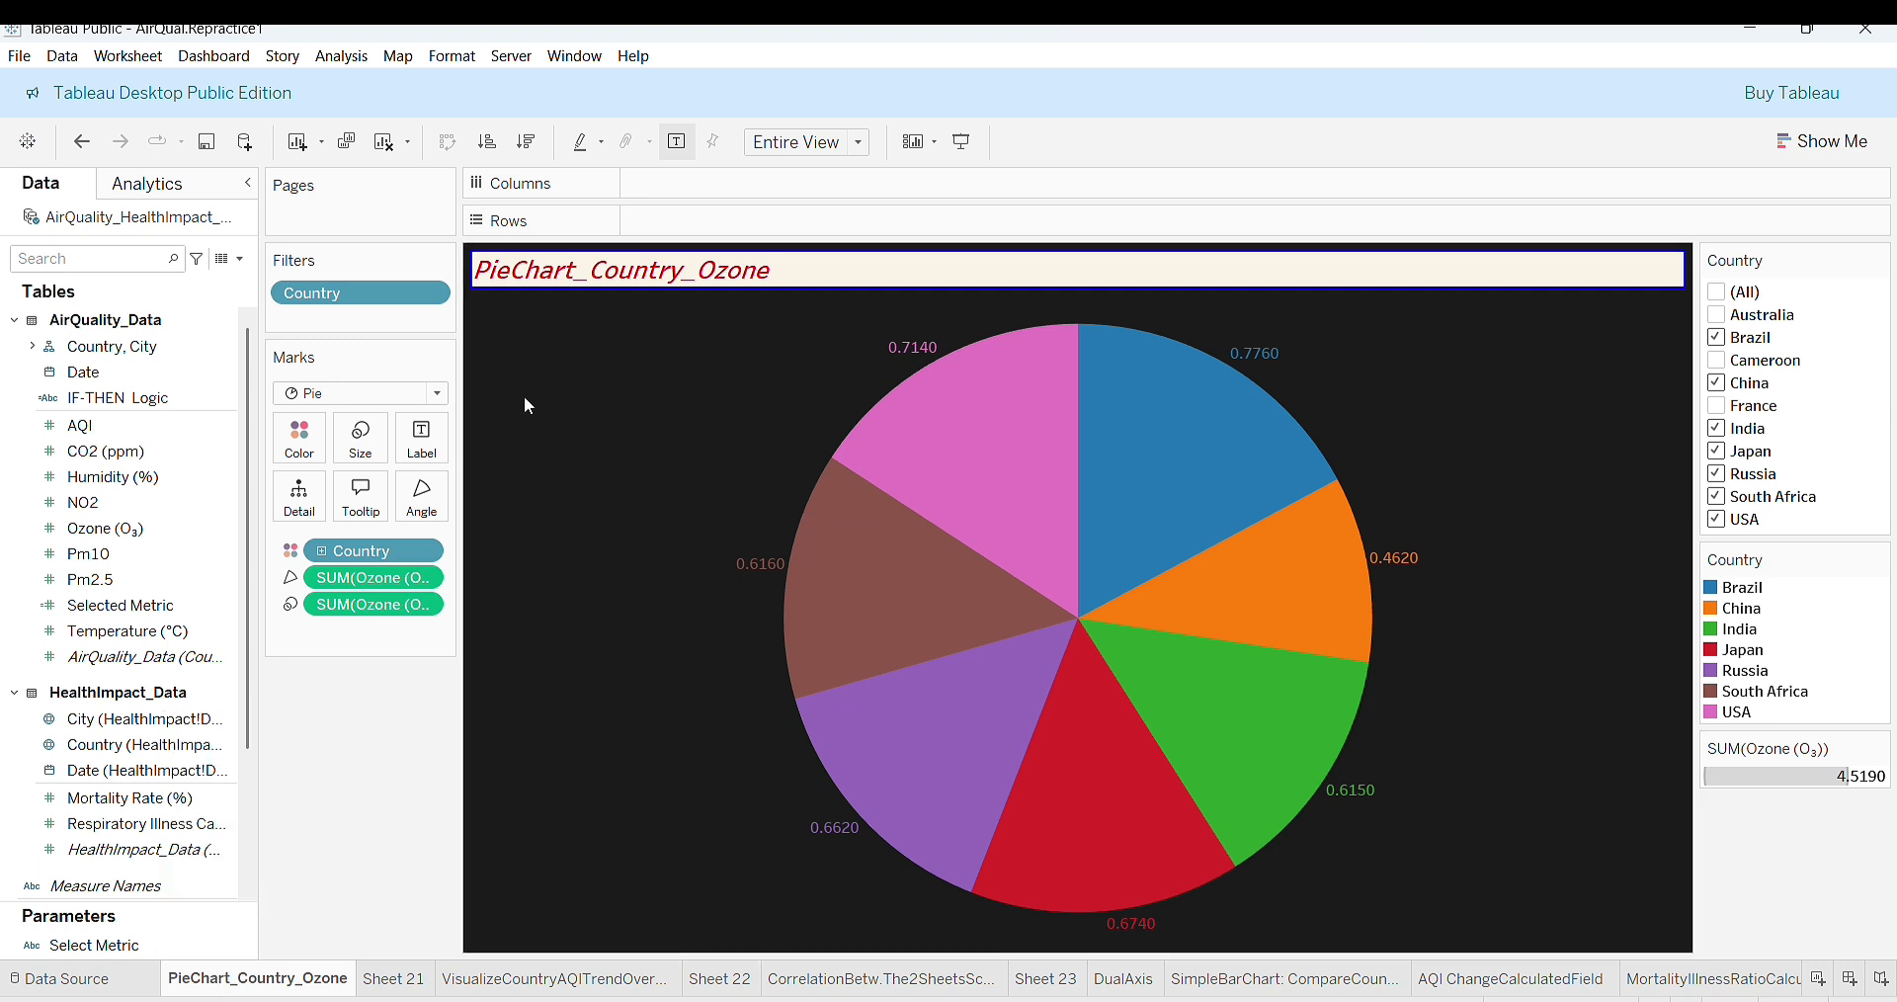
Open Sheet 21 and show the workbook's sheets as a filmstrip of thumbnails.
{"action": "mouse_move", "coordinate": [395, 983]}
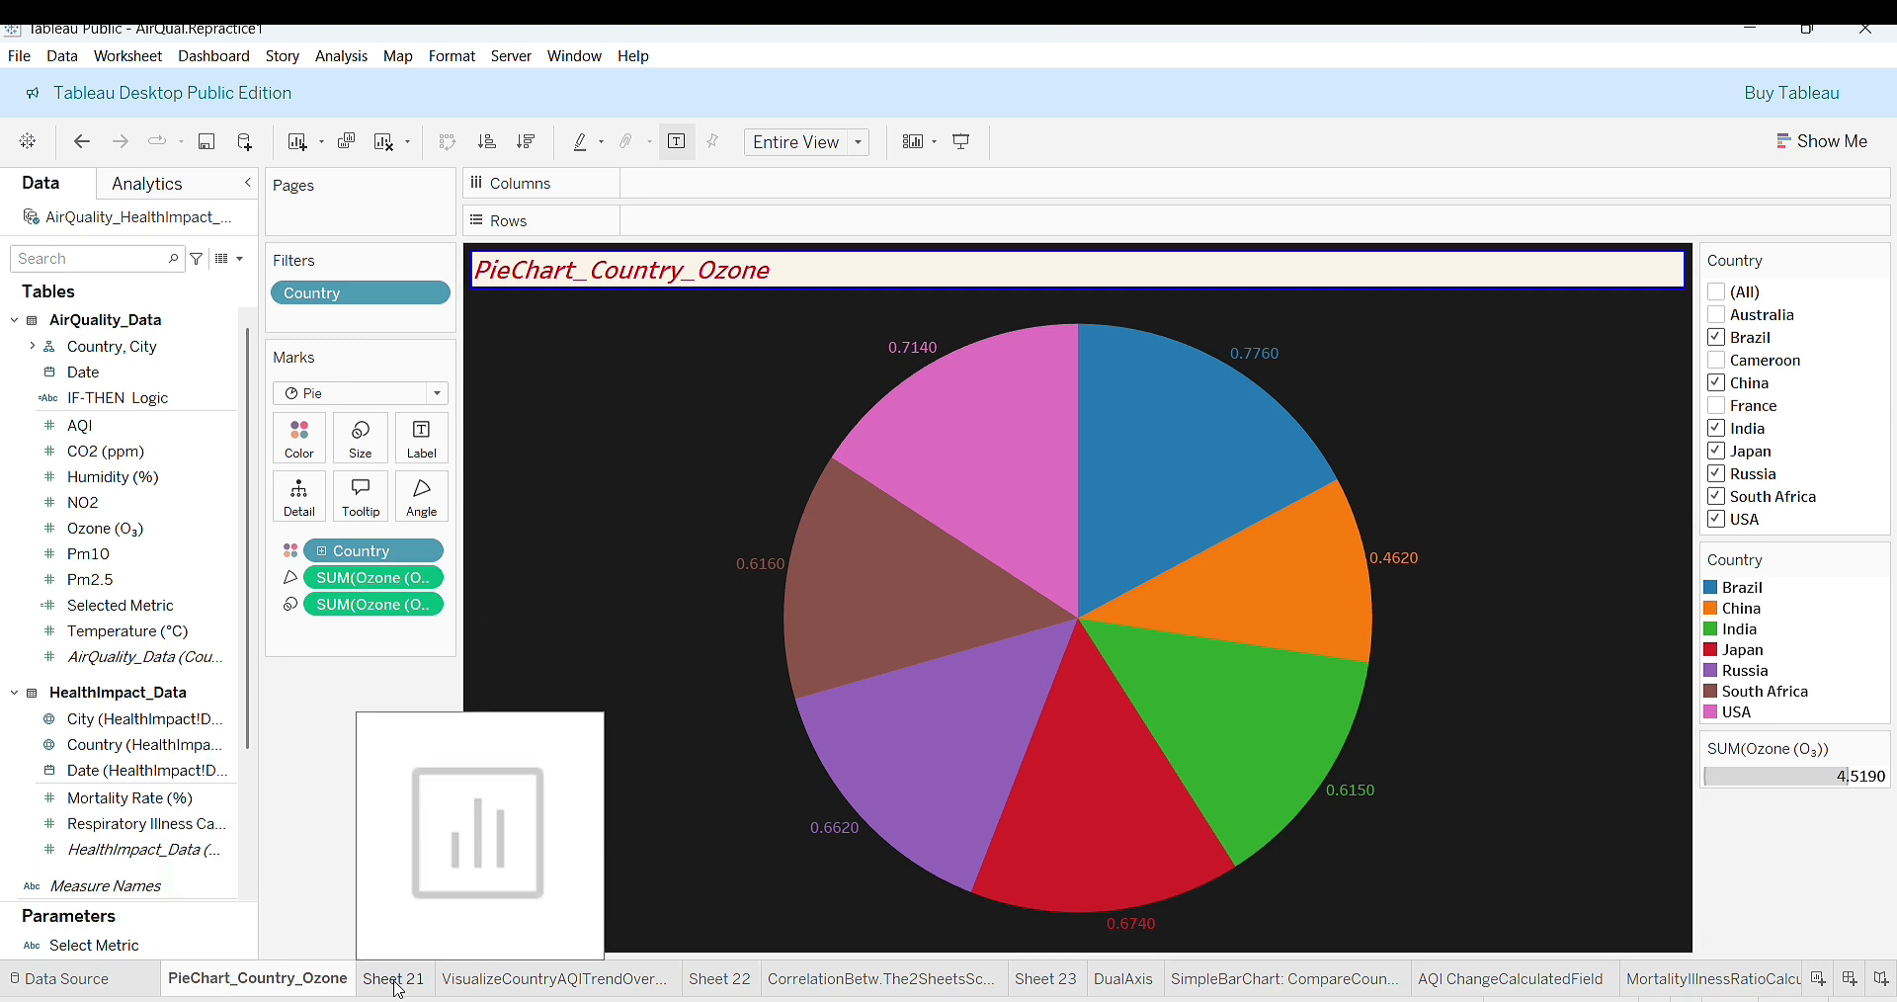
{"action": "left_click", "coordinate": [395, 980]}
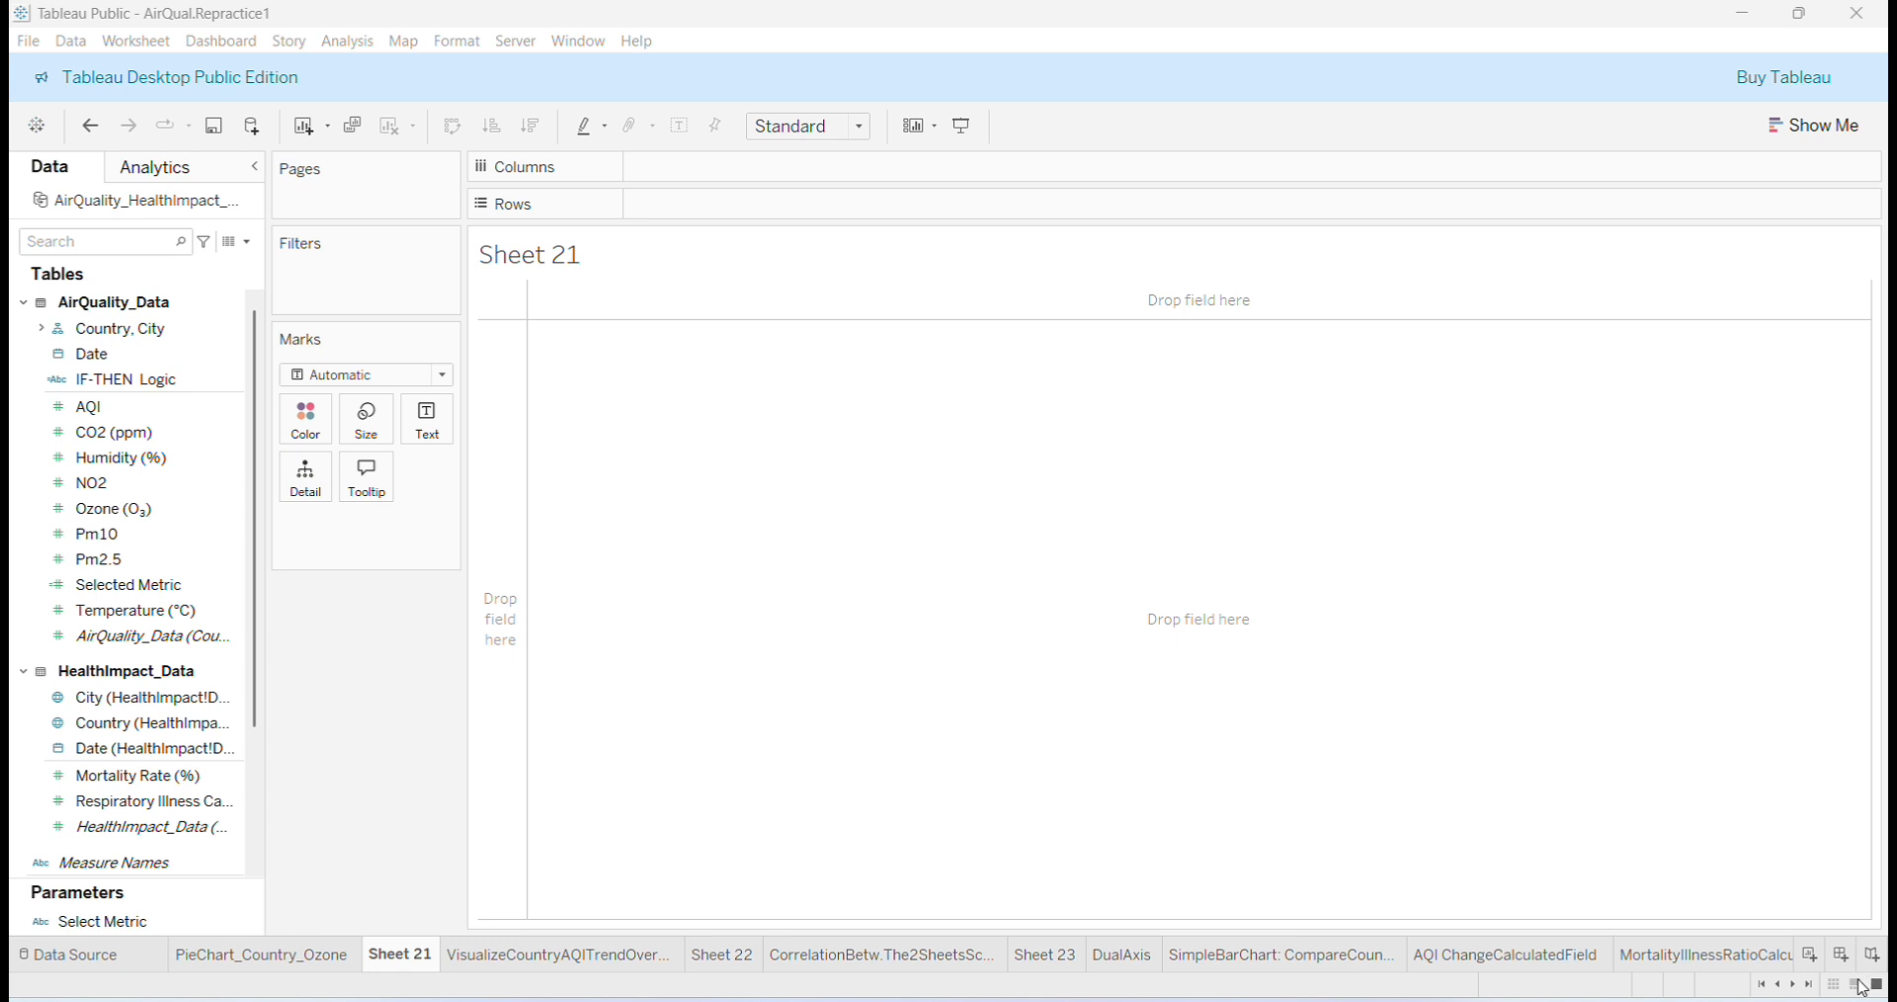
{"action": "left_click", "coordinate": [1856, 985]}
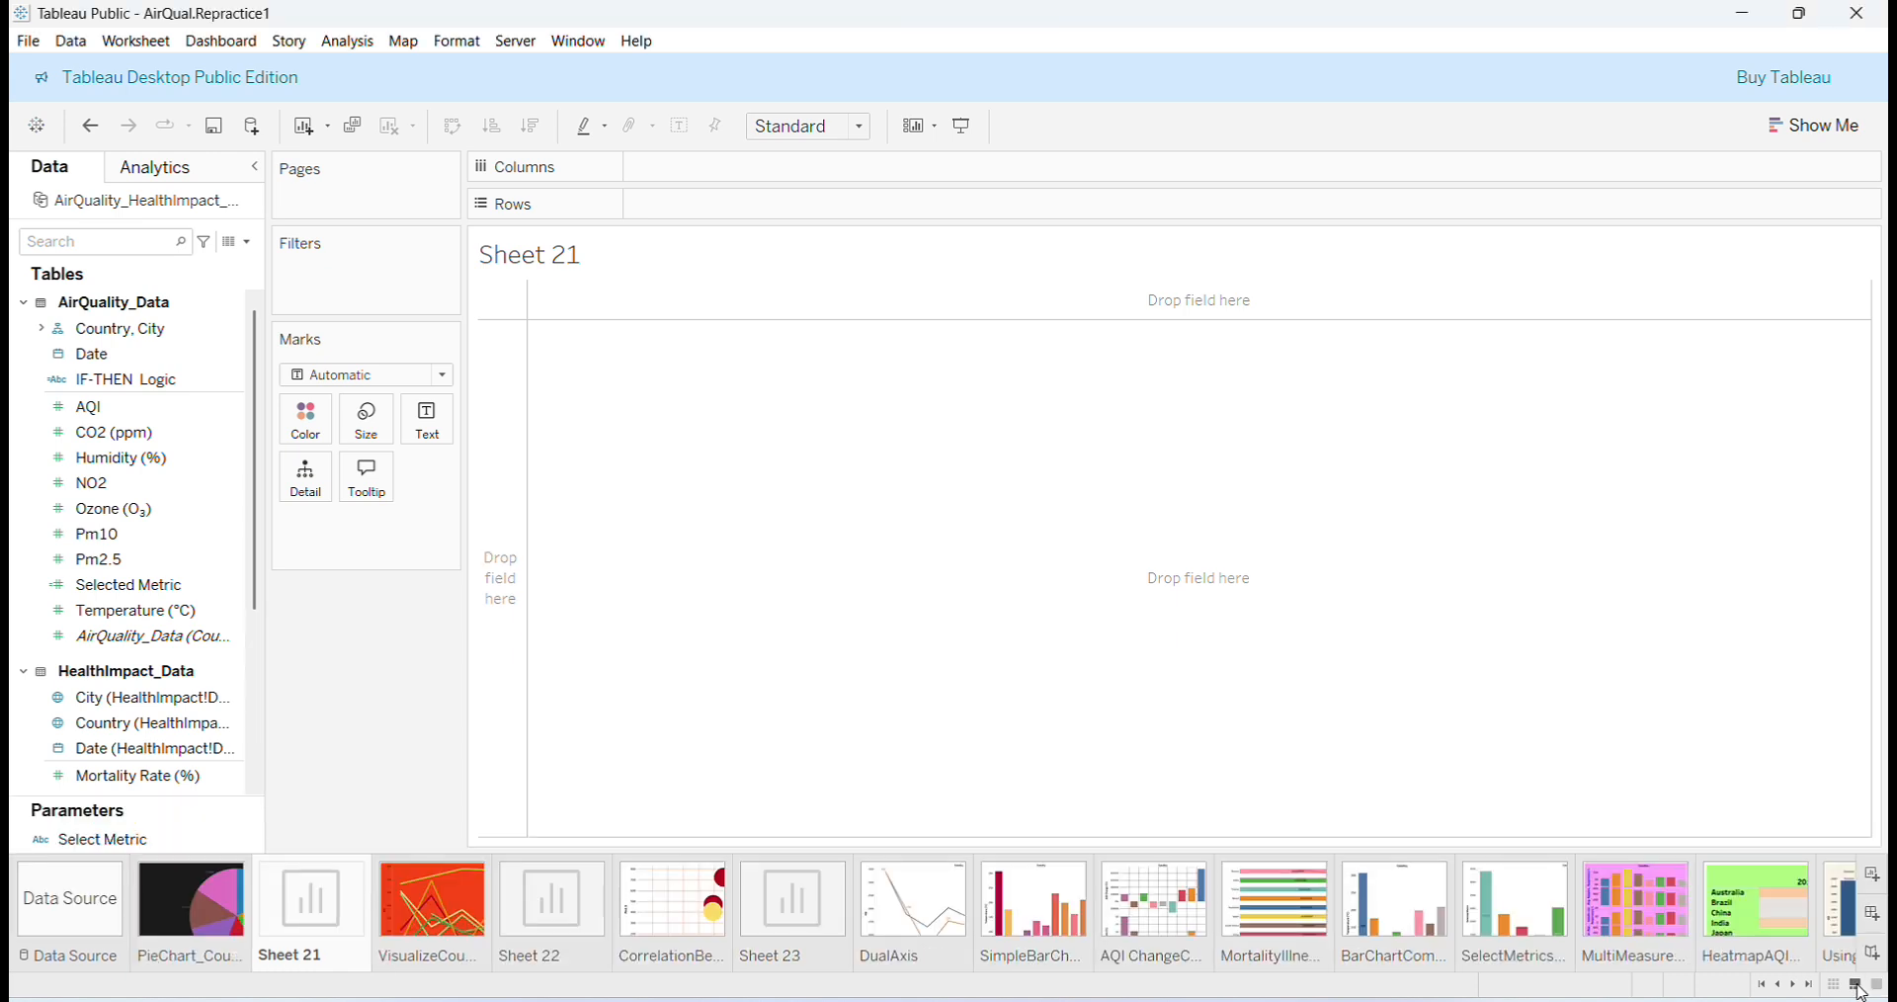
On the PieChart_Country_Ozone sheet, add Cameroon to the Country filter and exclude South Africa.
{"action": "left_click", "coordinate": [176, 909]}
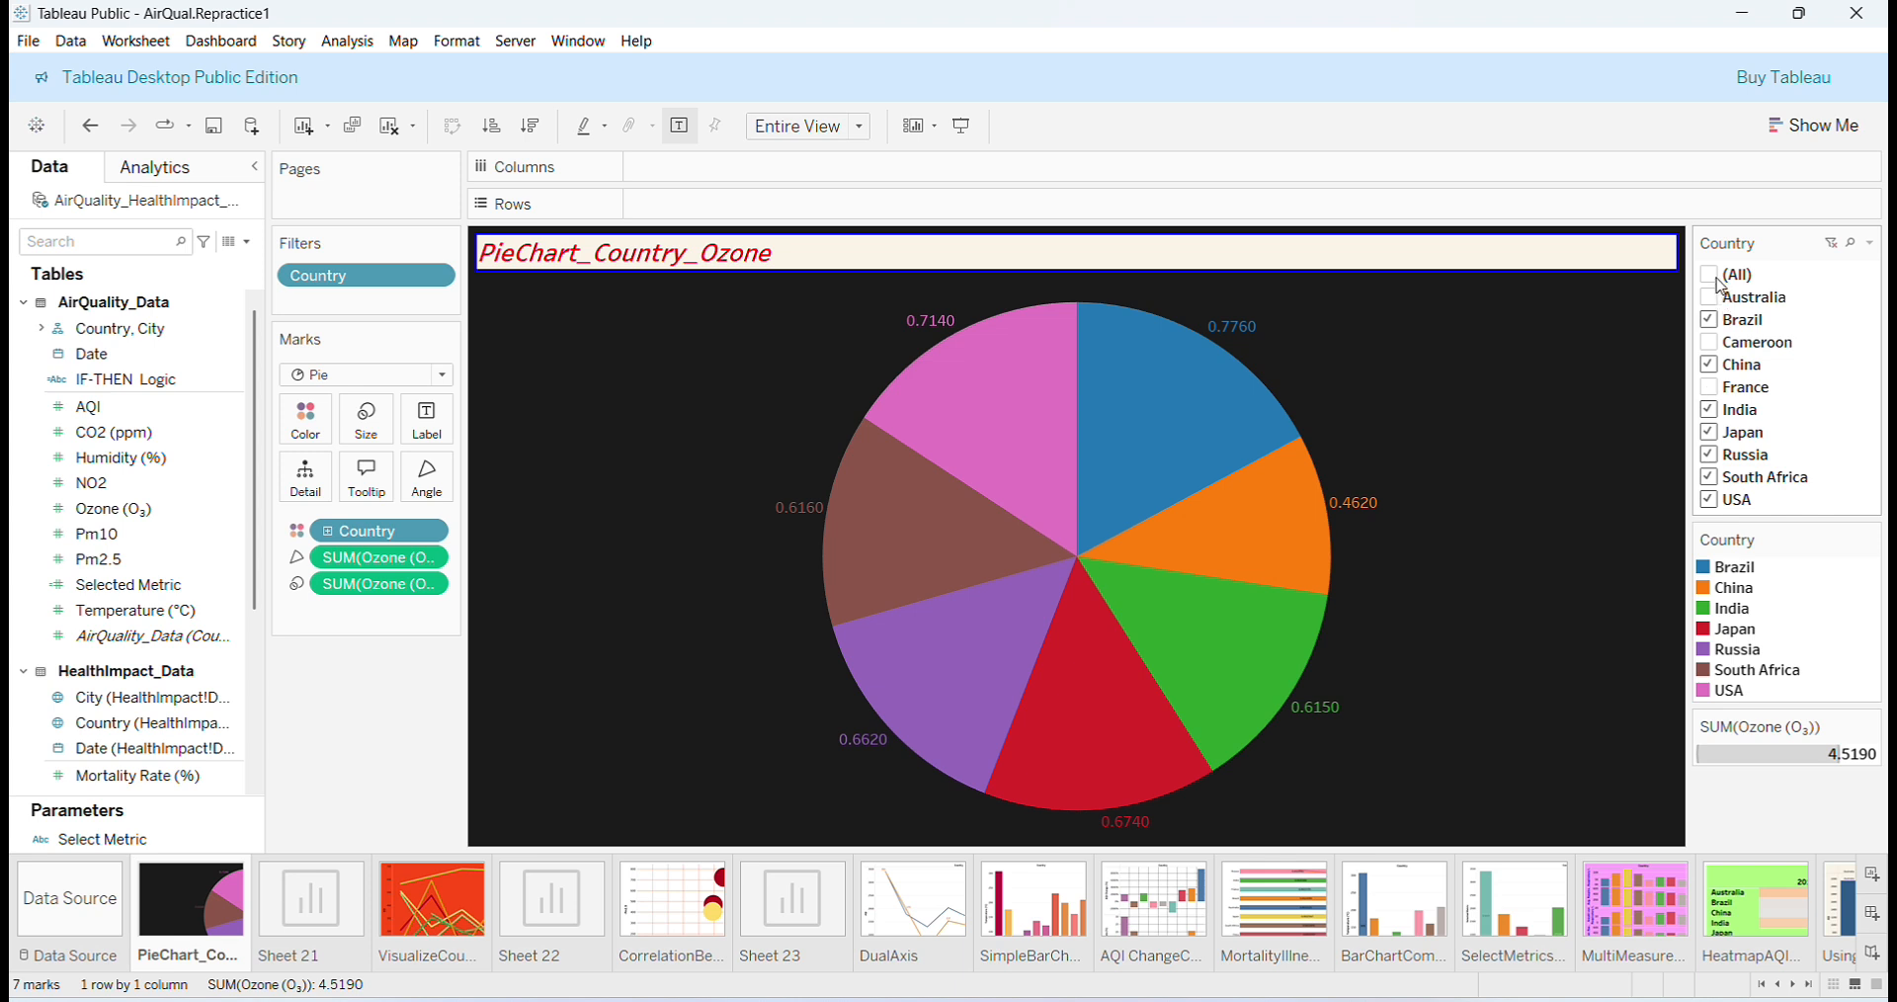
{"action": "left_click", "coordinate": [1712, 343]}
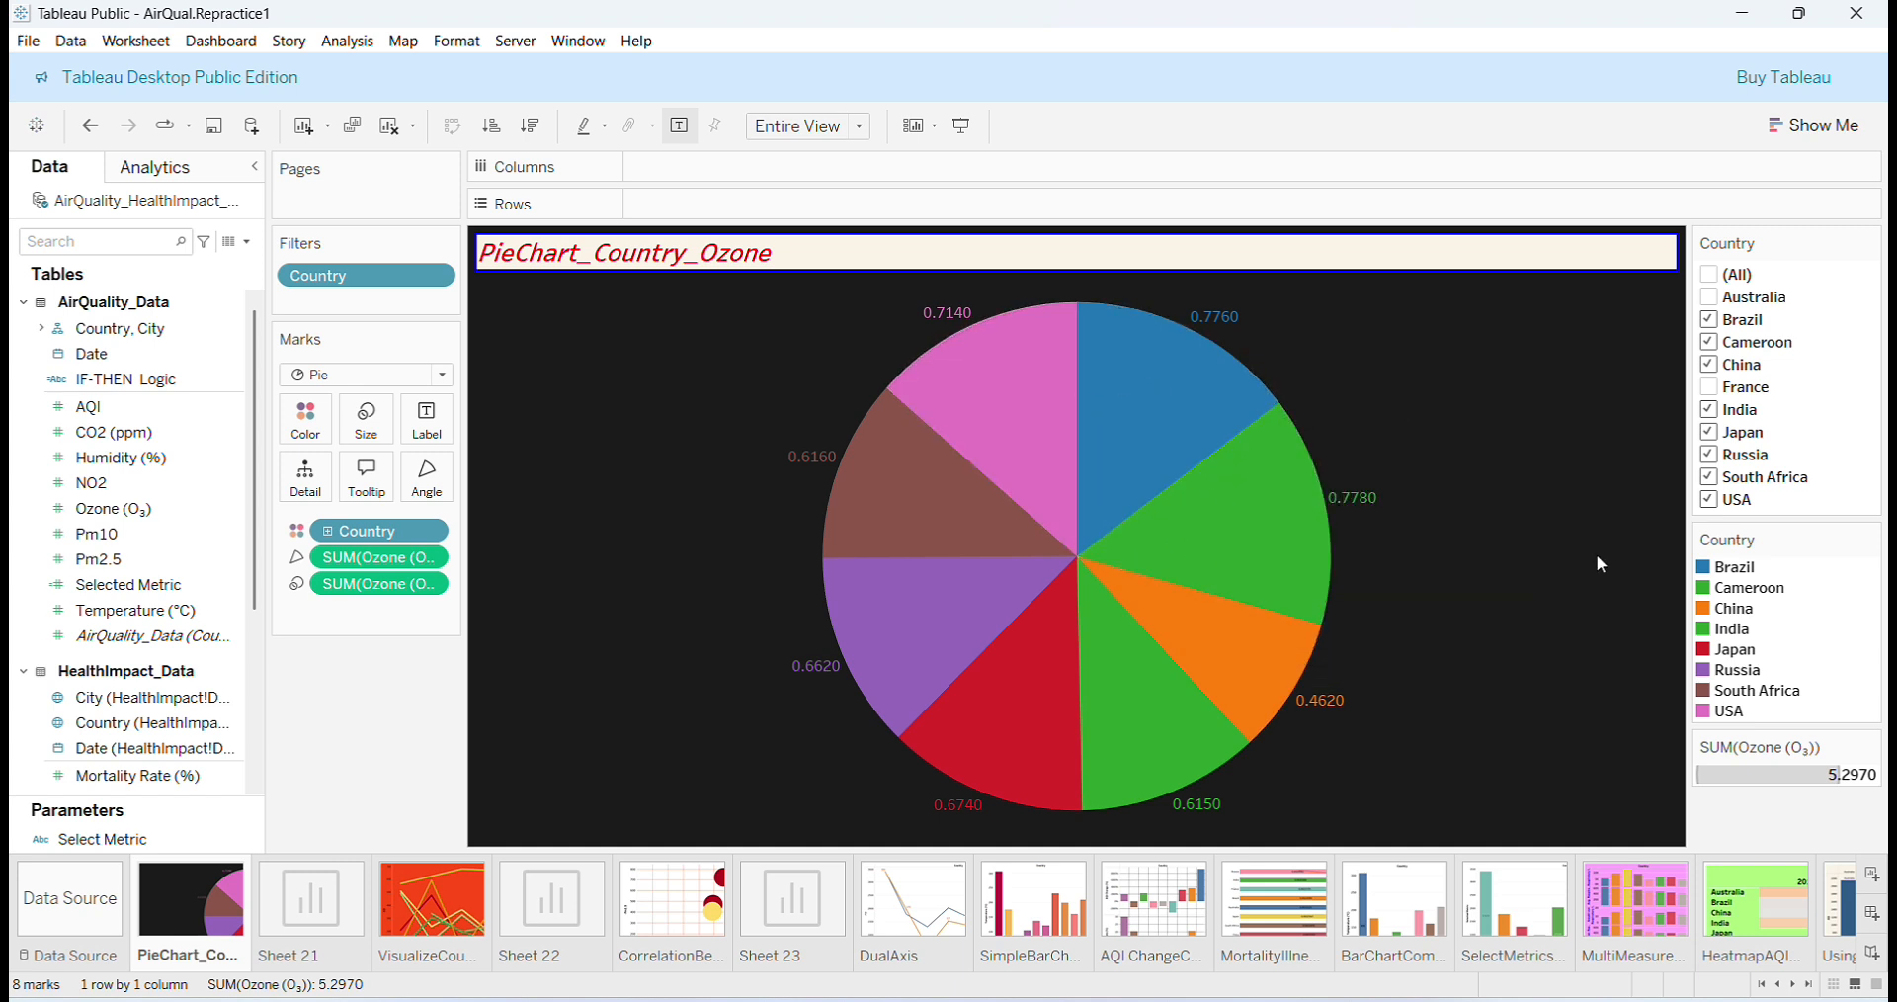
{"action": "left_click", "coordinate": [1709, 479]}
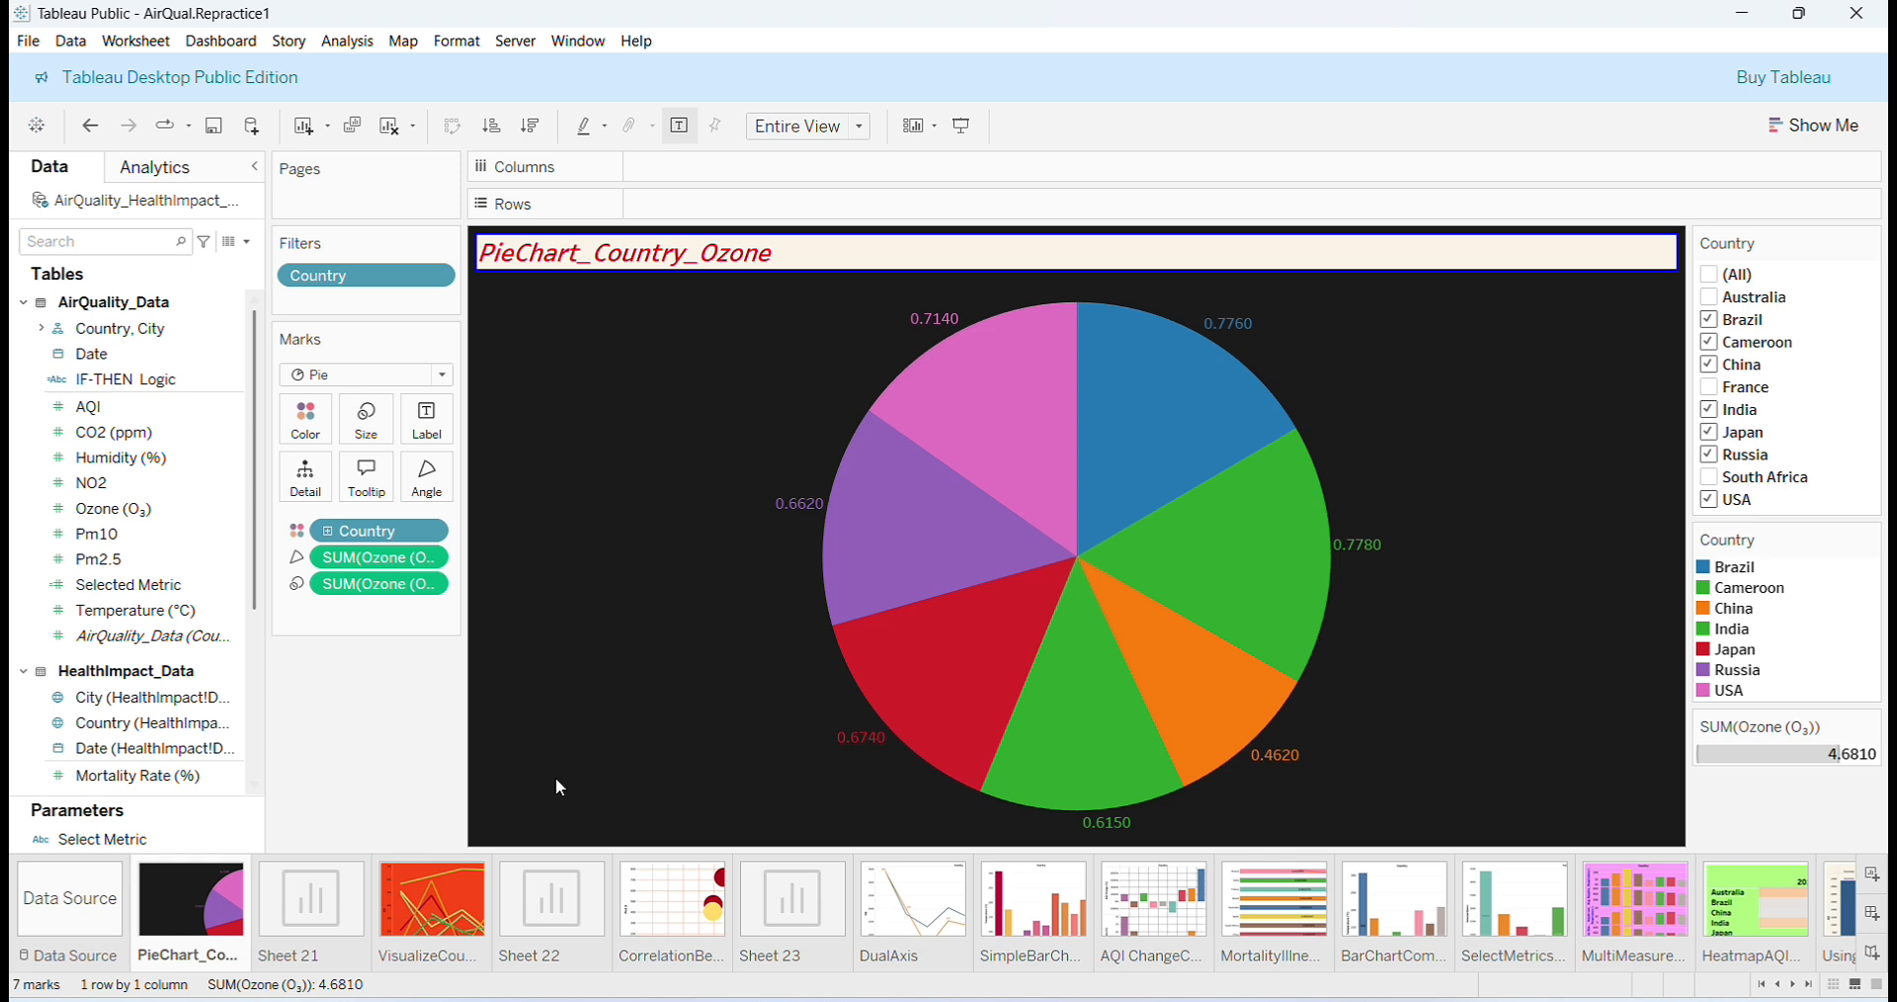
On Sheet 21, expand the Country, City hierarchy and add a Country filter with all countries selected.
{"action": "left_click", "coordinate": [307, 918]}
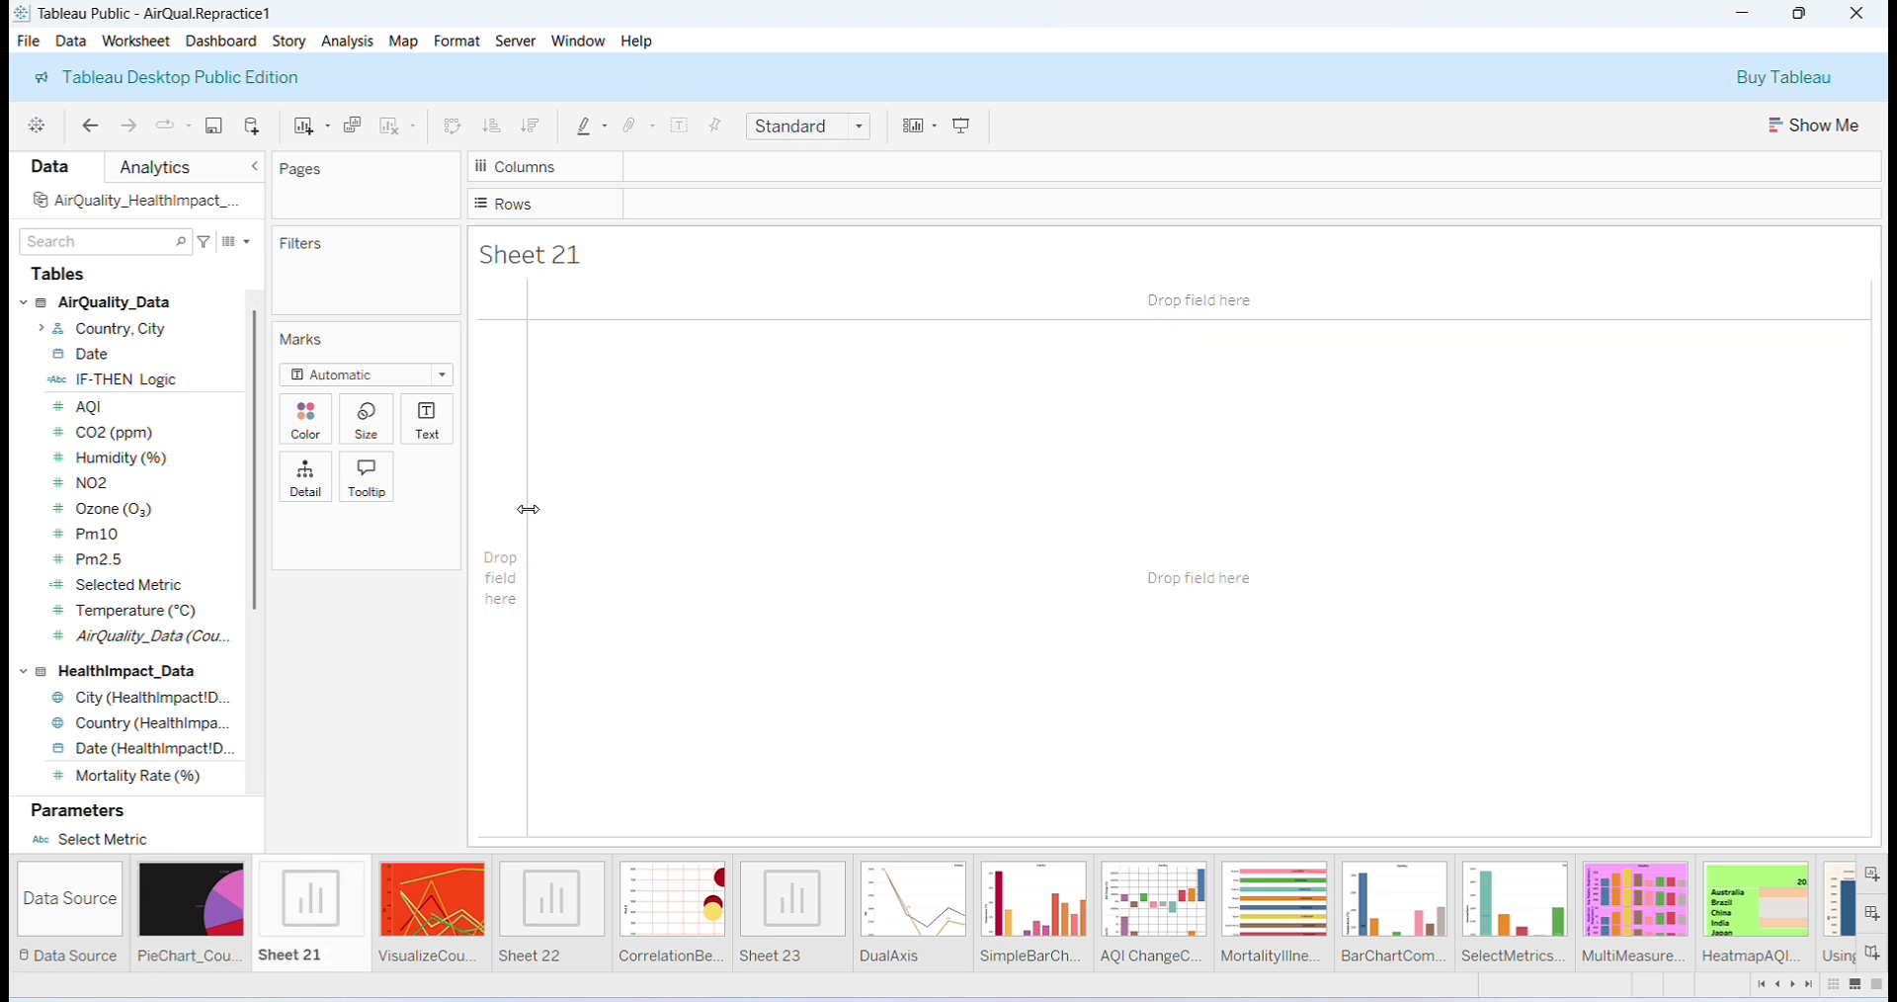
{"action": "left_click", "coordinate": [147, 329]}
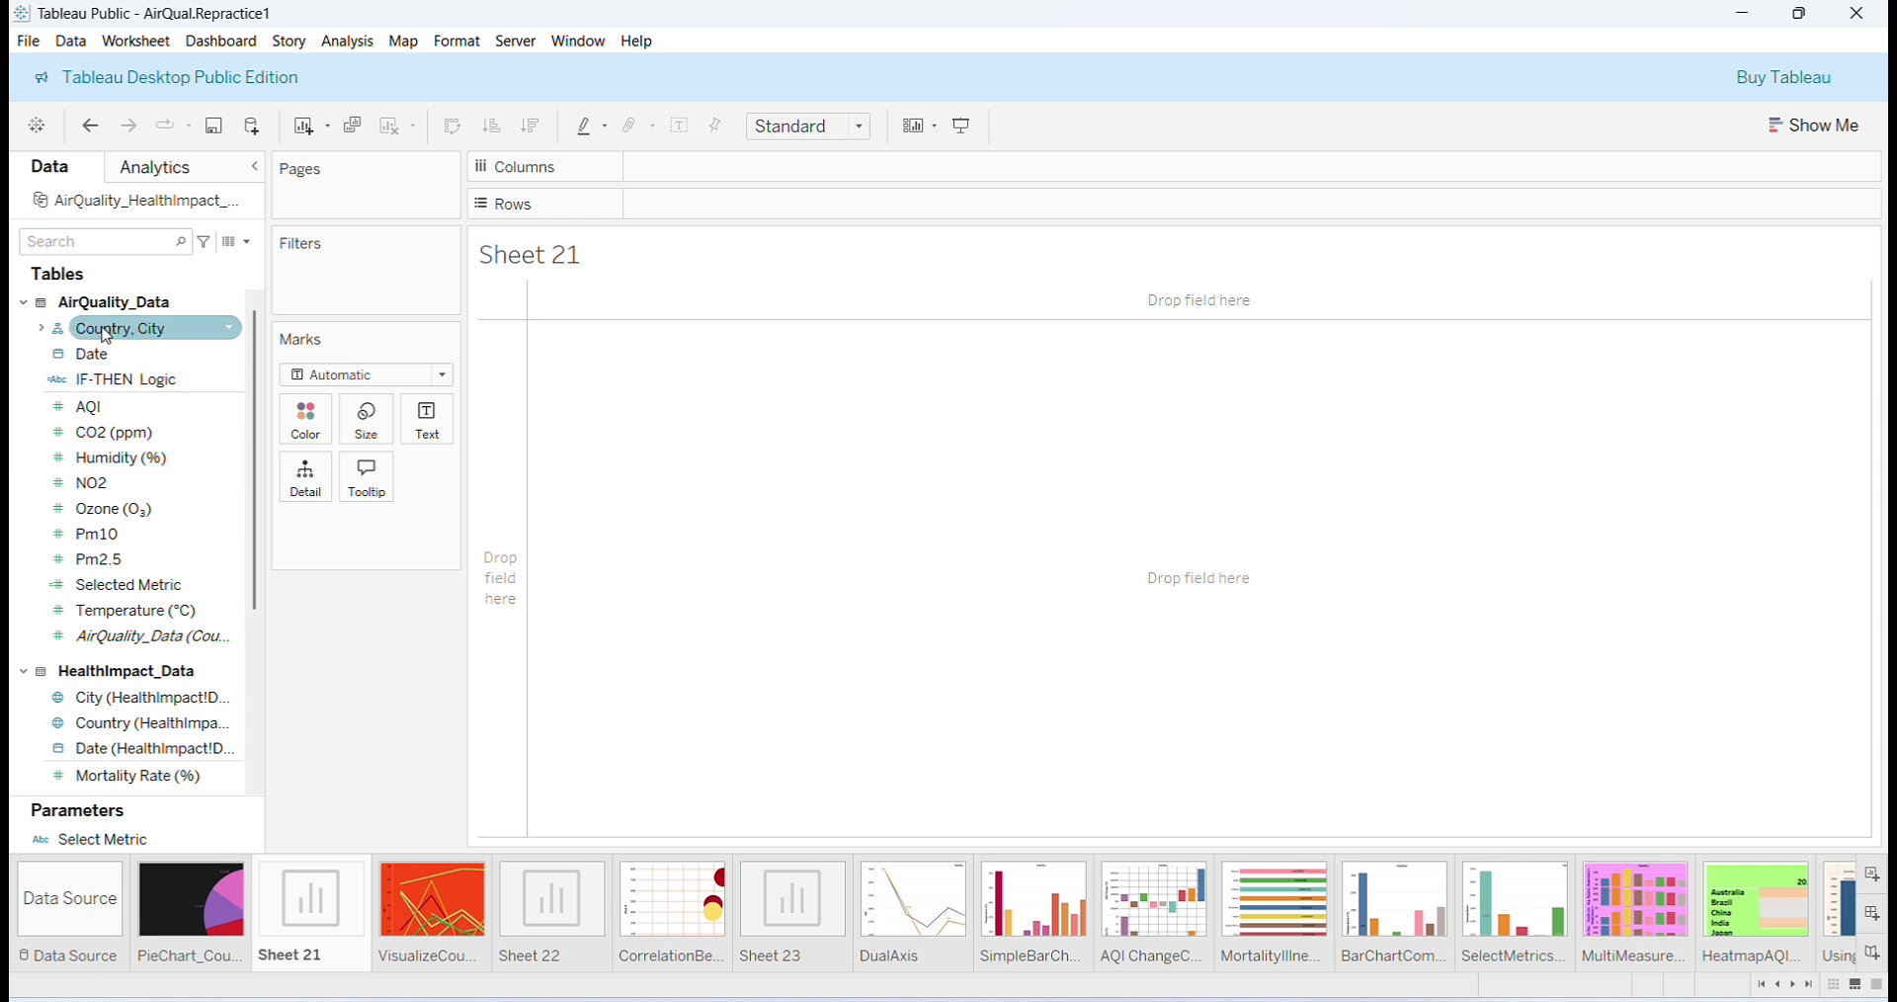
{"action": "left_click", "coordinate": [42, 330]}
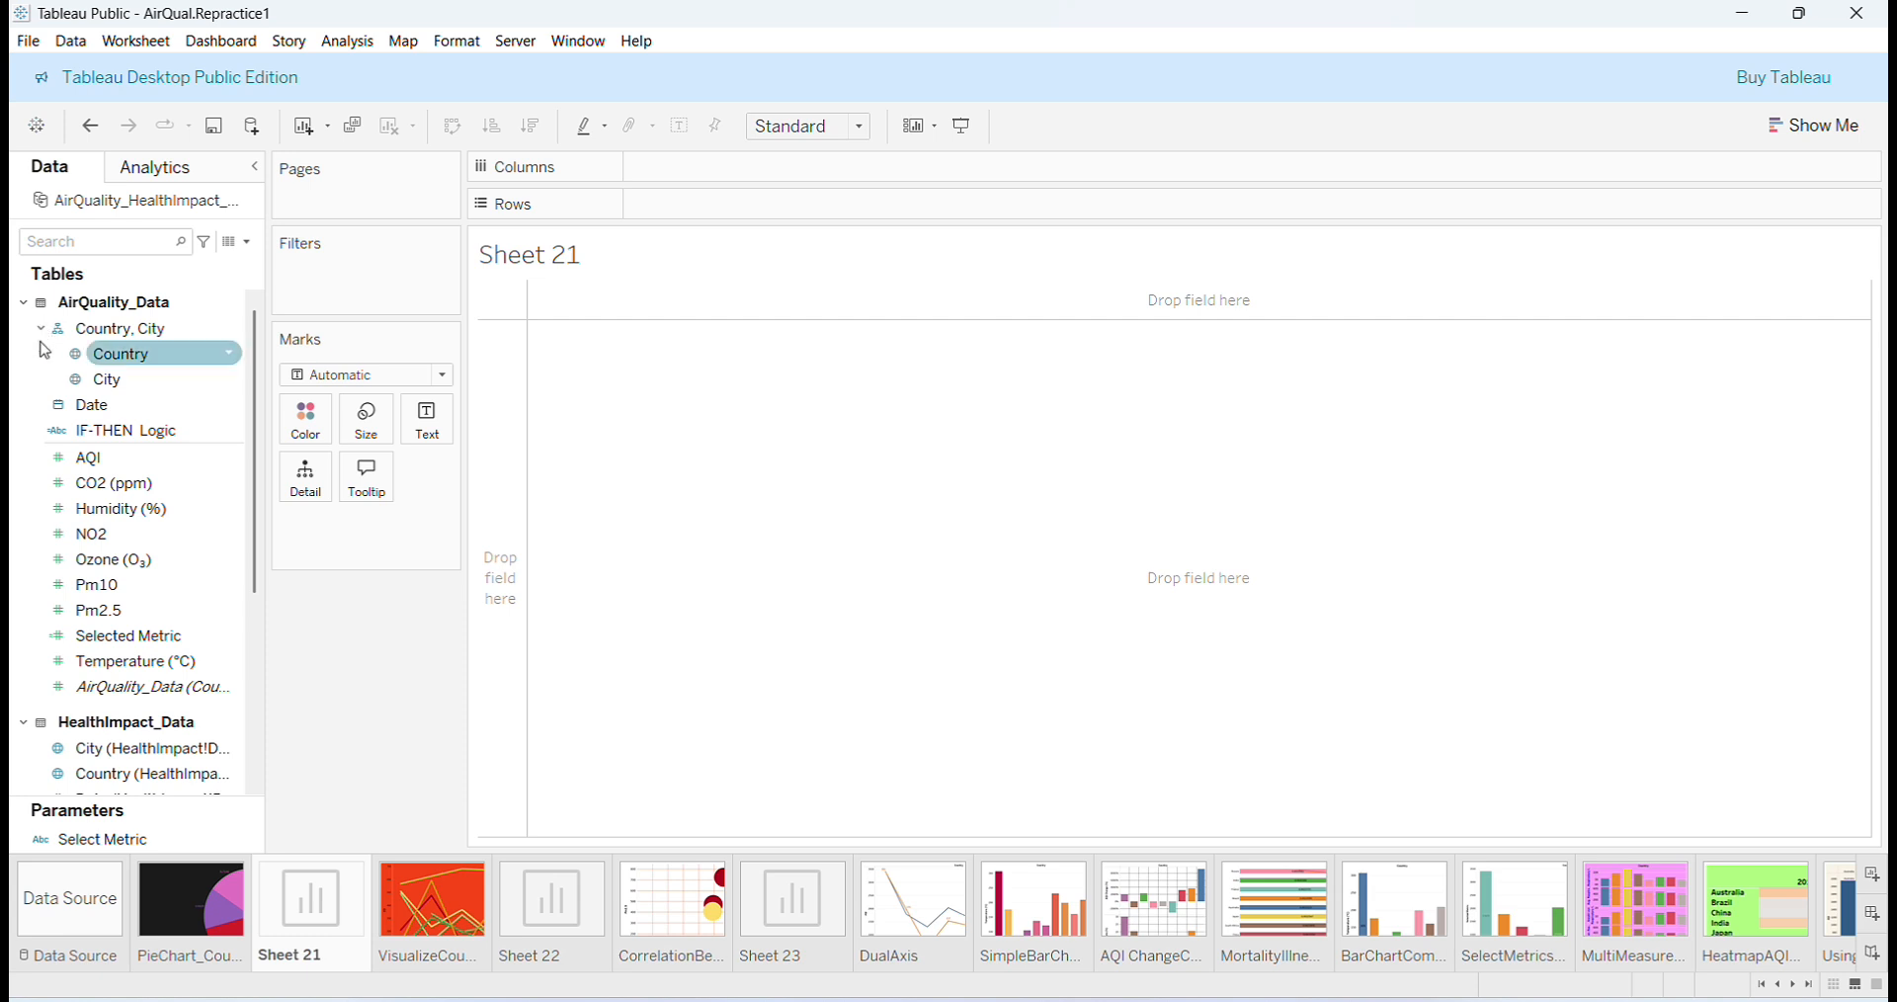
{"action": "left_click", "coordinate": [109, 357]}
{"action": "left_click_drag", "start_coordinate": [111, 365], "coordinate": [306, 258]}
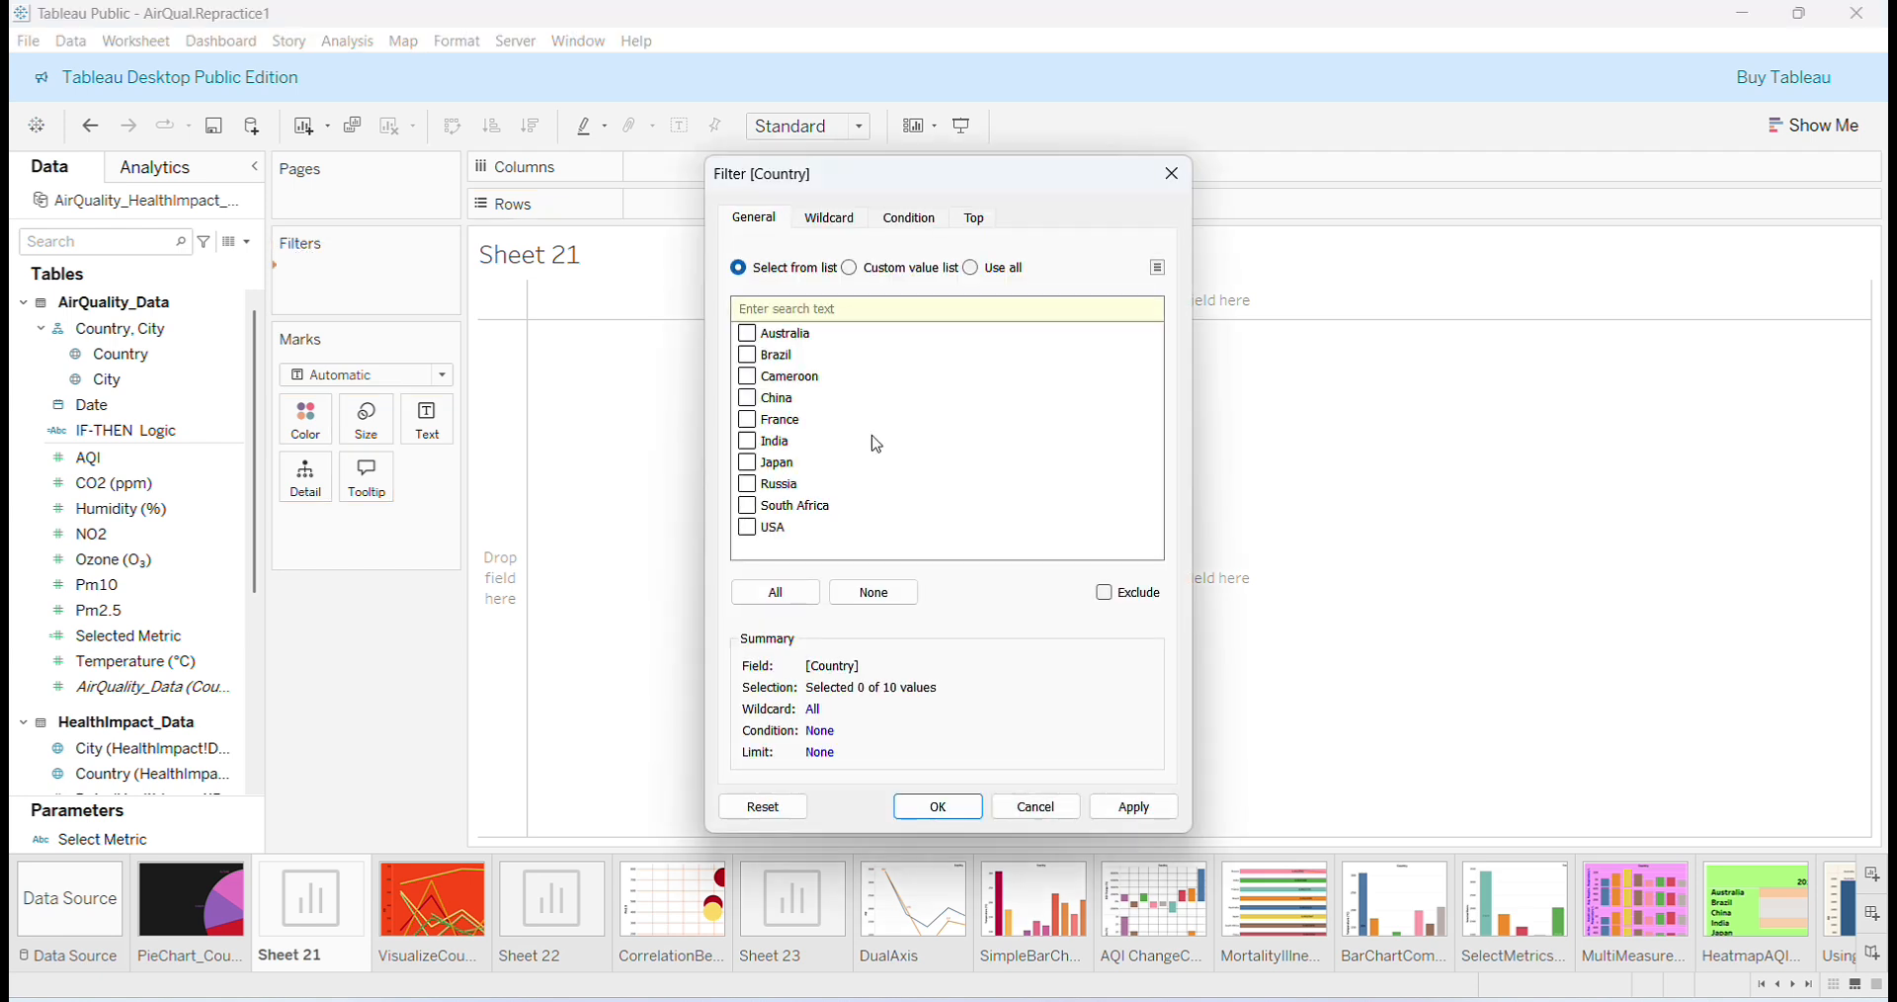
{"action": "left_click", "coordinate": [767, 597]}
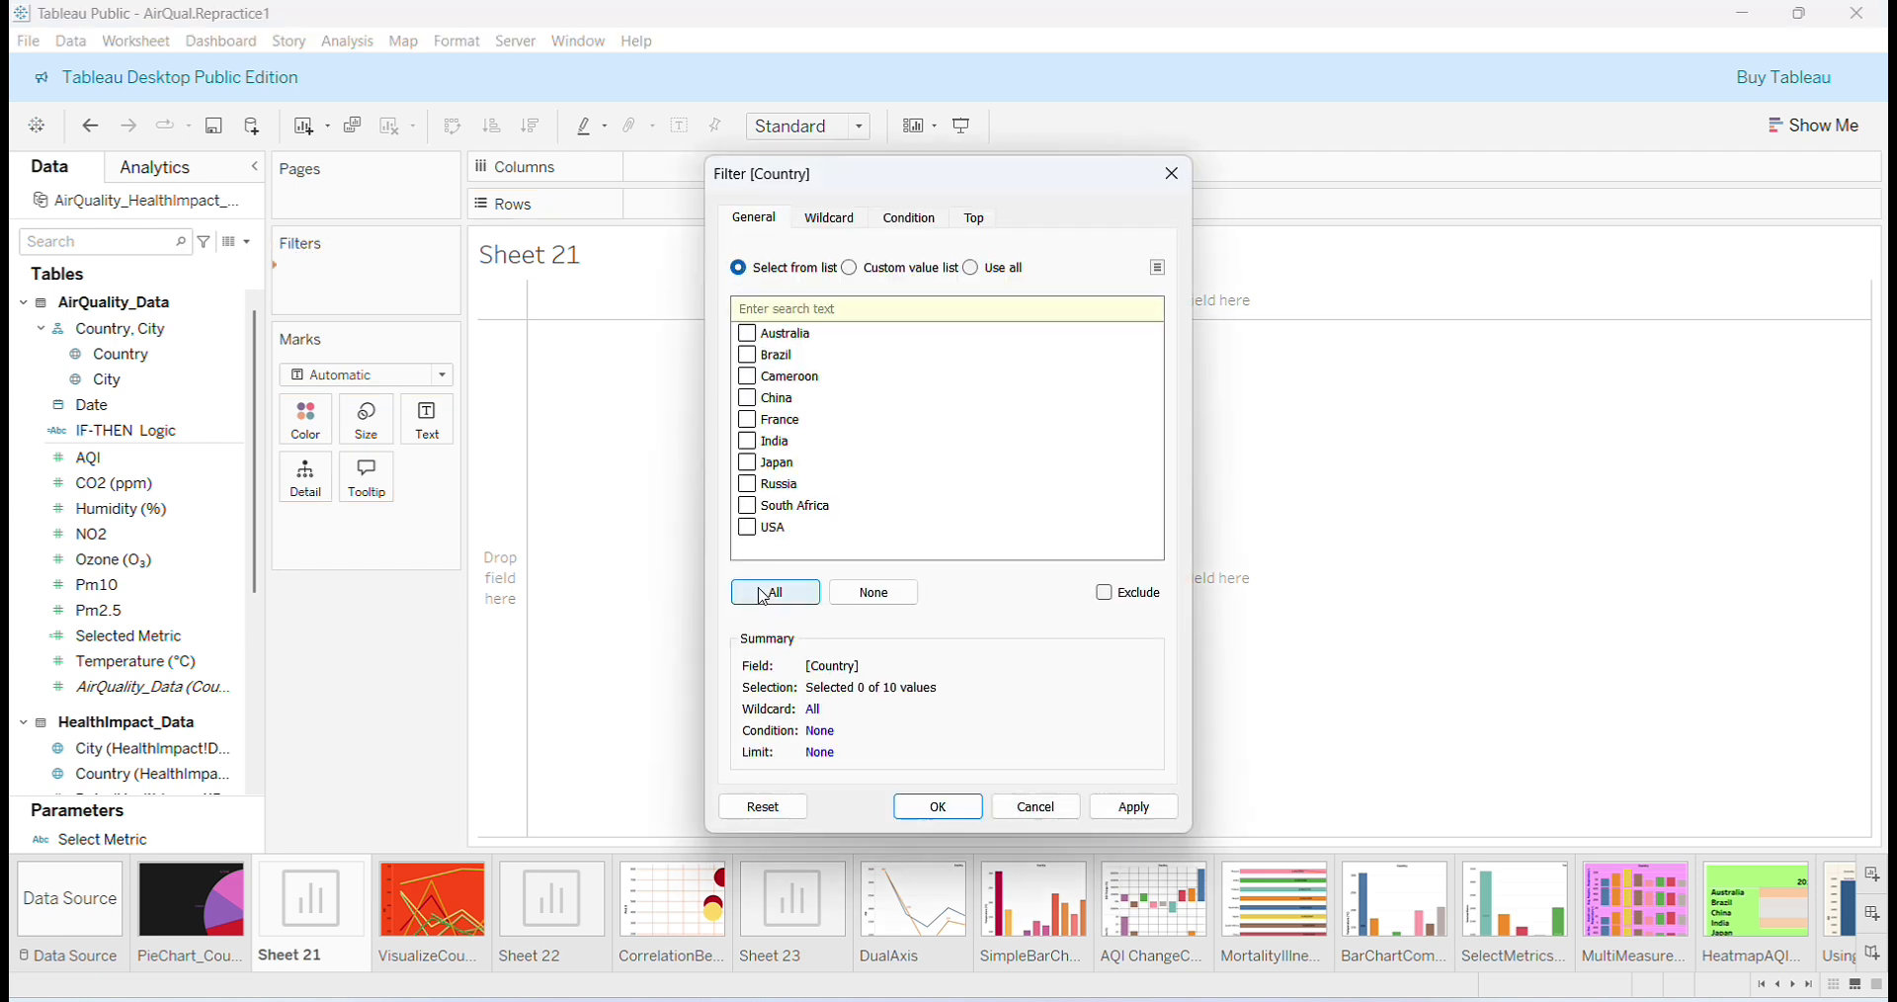
{"action": "left_click", "coordinate": [952, 810]}
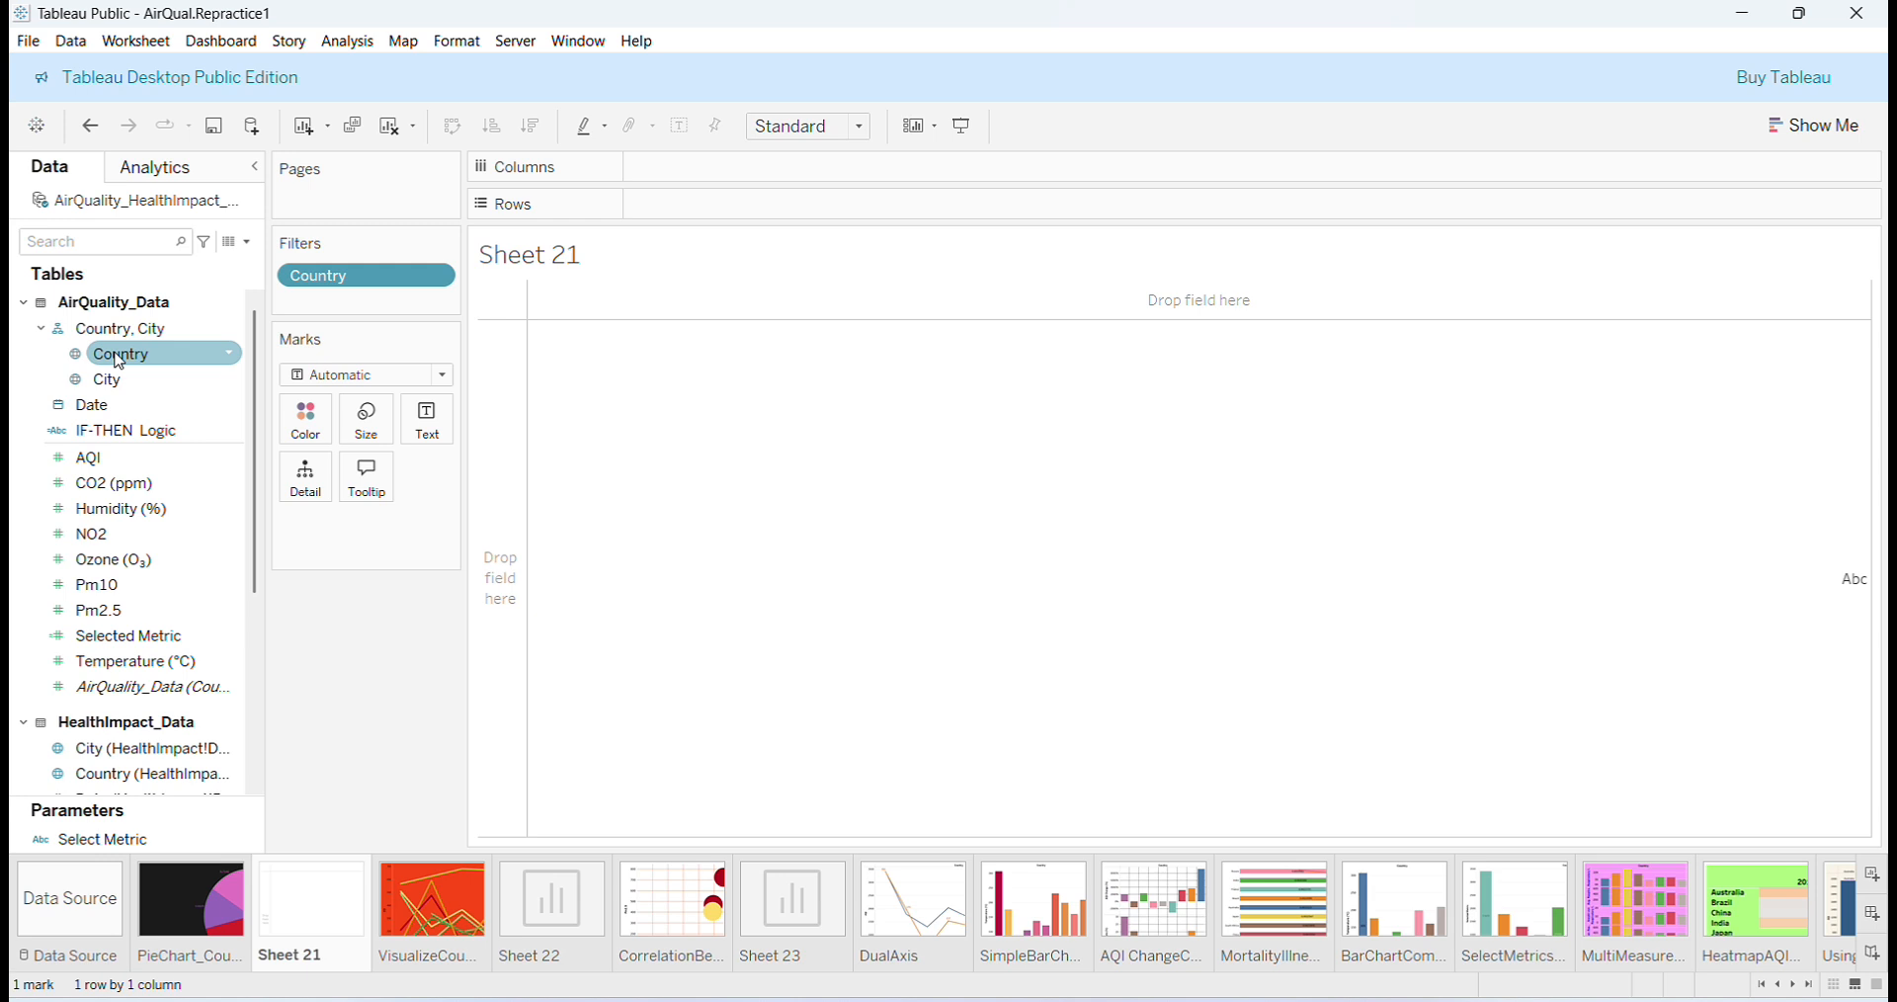
Color the Sheet 21 marks by Country and assign SUM(Ozone) to both the marks' size and their labels.
{"action": "left_click_drag", "start_coordinate": [119, 361], "coordinate": [308, 425]}
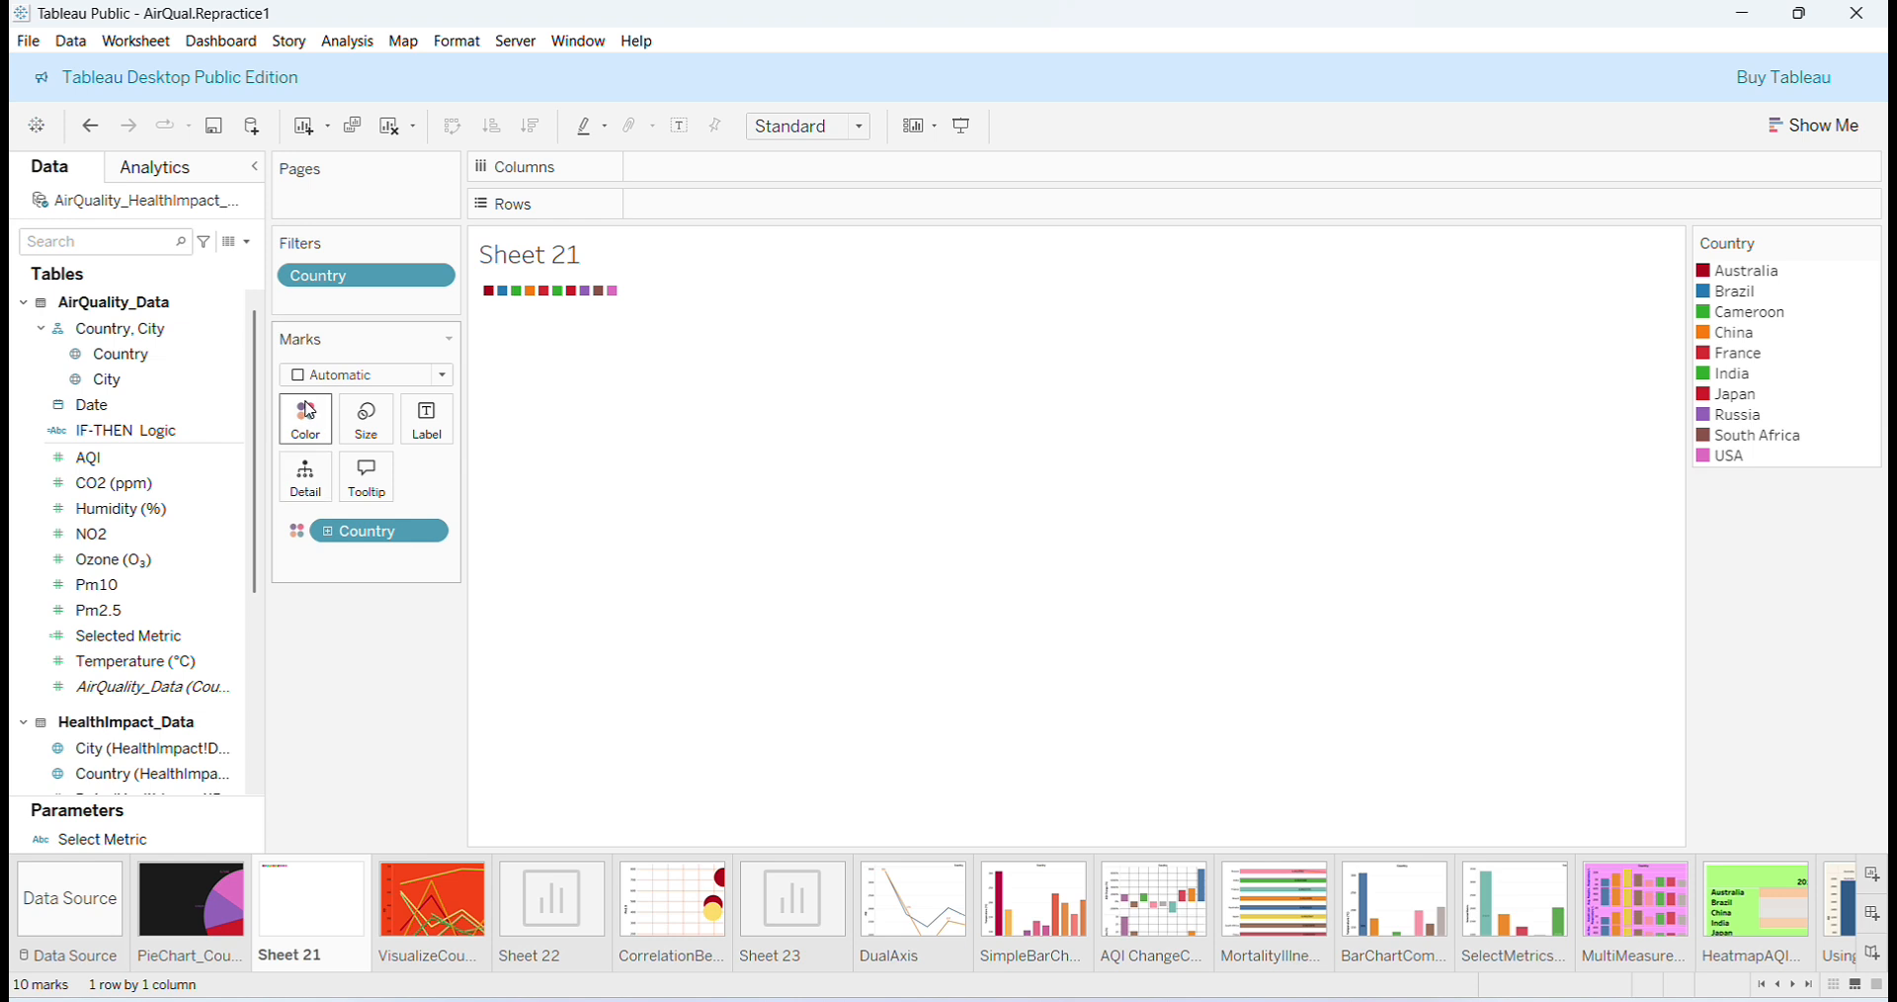
{"action": "left_click_drag", "start_coordinate": [104, 560], "coordinate": [406, 580]}
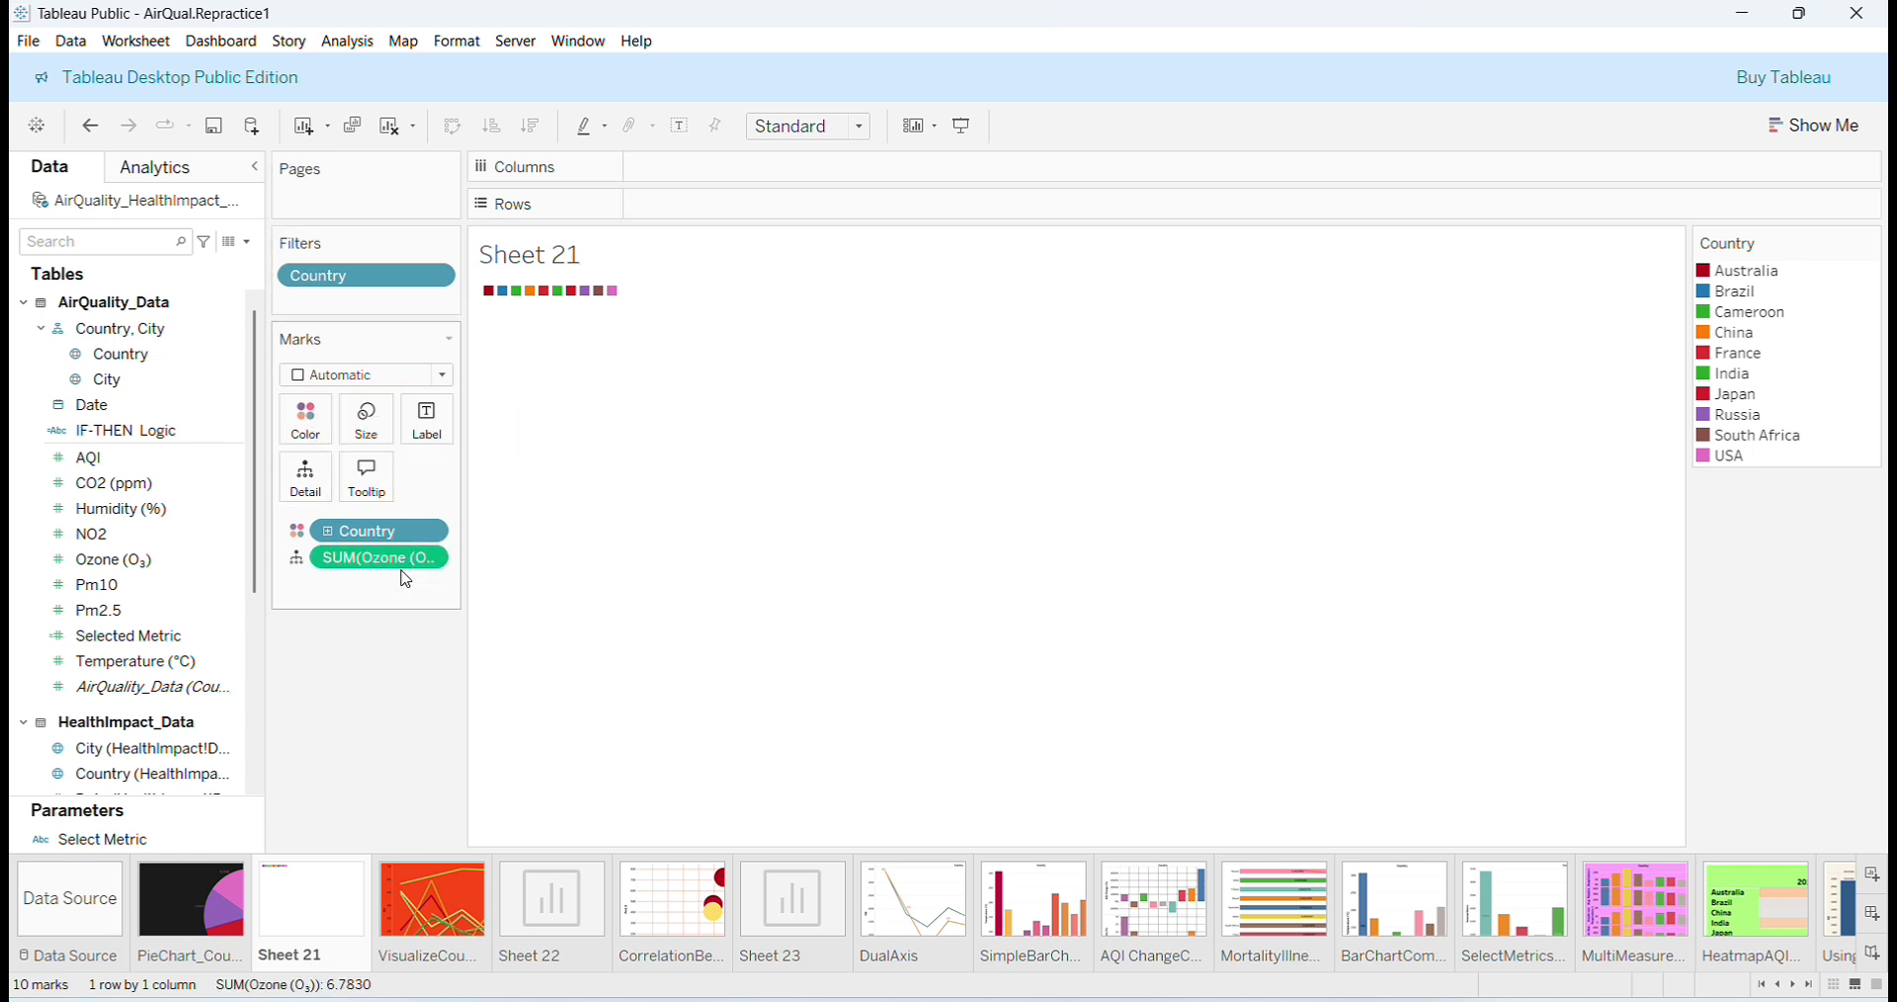
{"action": "left_click", "coordinate": [297, 563]}
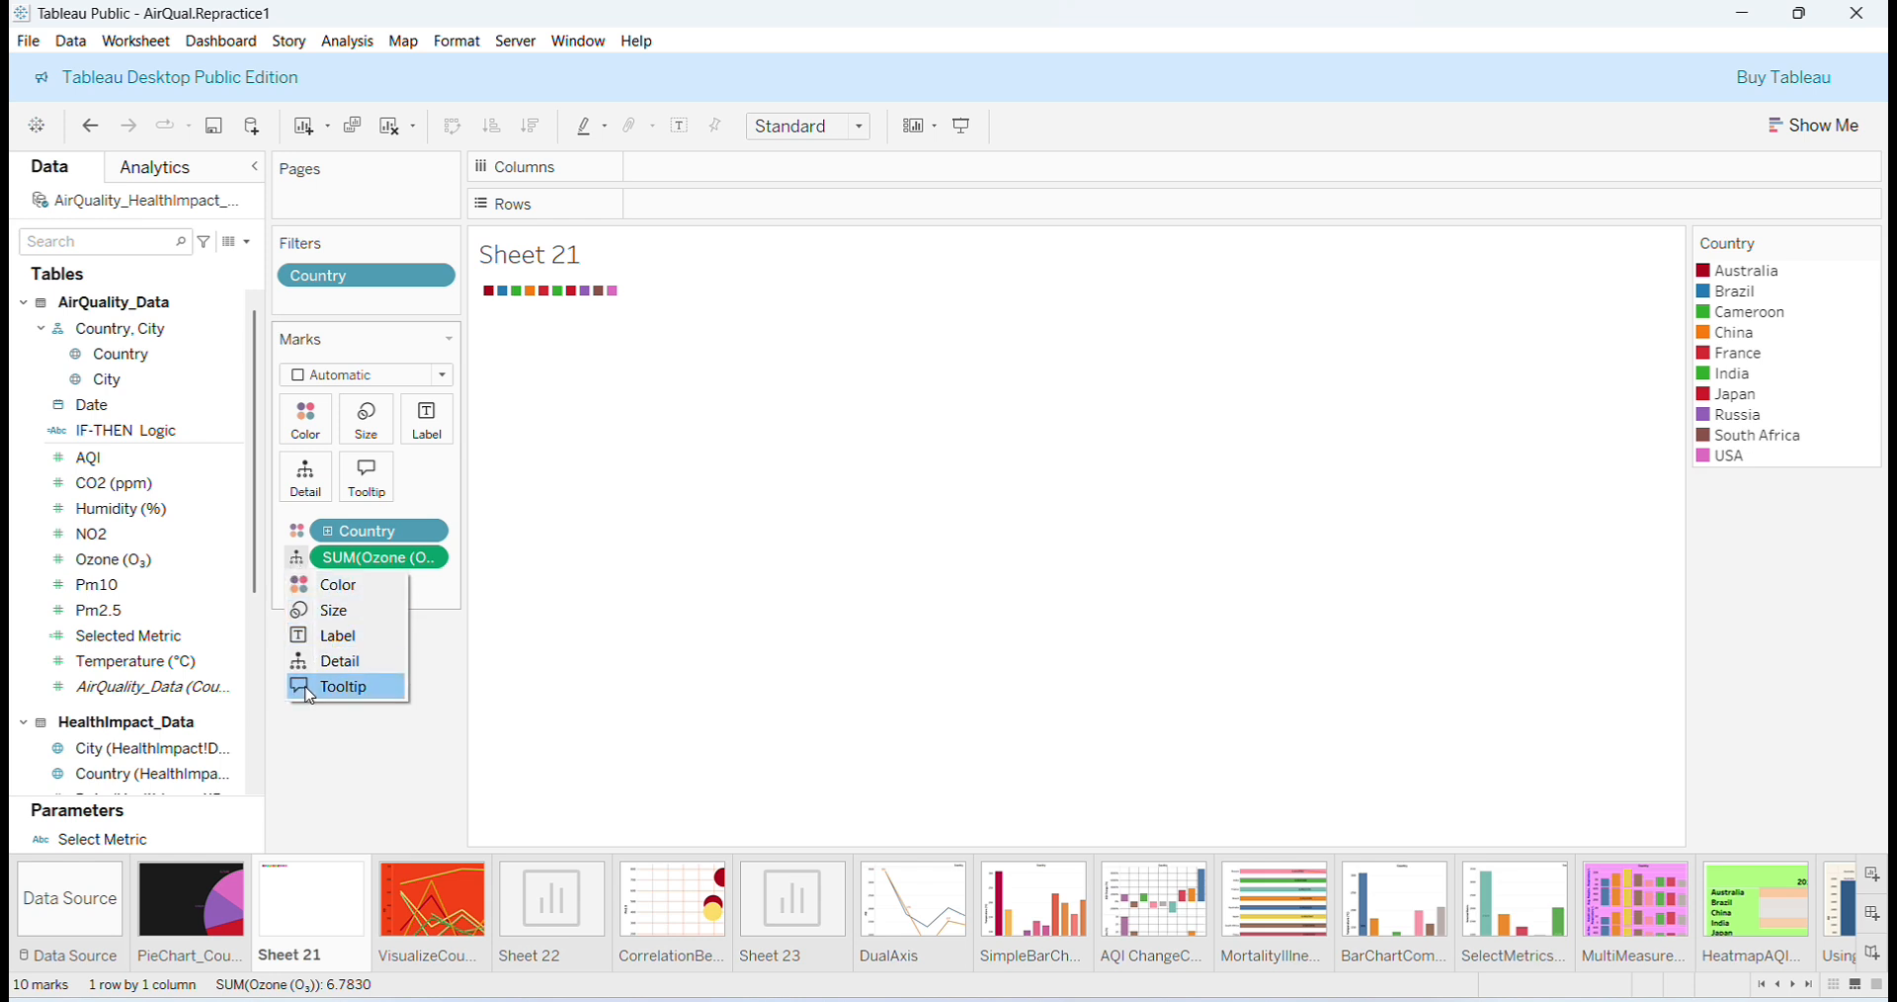
{"action": "left_click", "coordinate": [329, 612]}
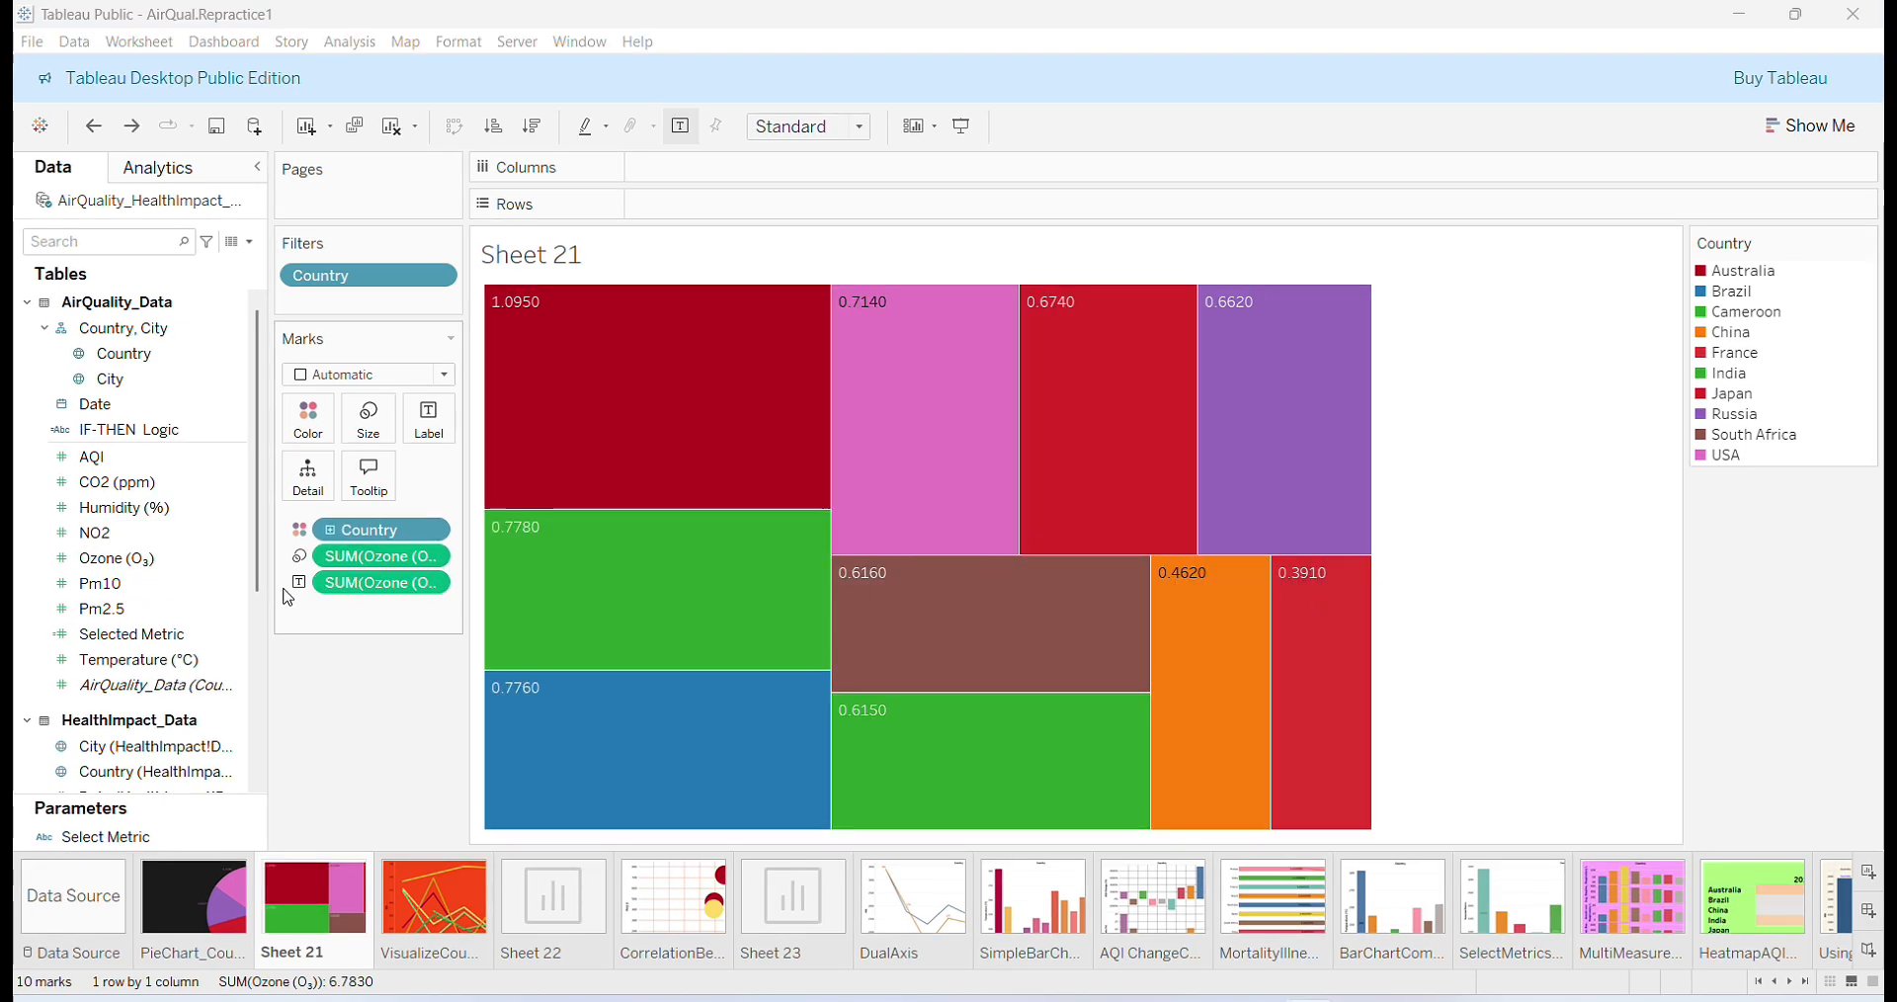
Change the mark type to Pie and reassign the label's SUM(Ozone) field to the slice angle.
{"action": "left_click", "coordinate": [445, 377]}
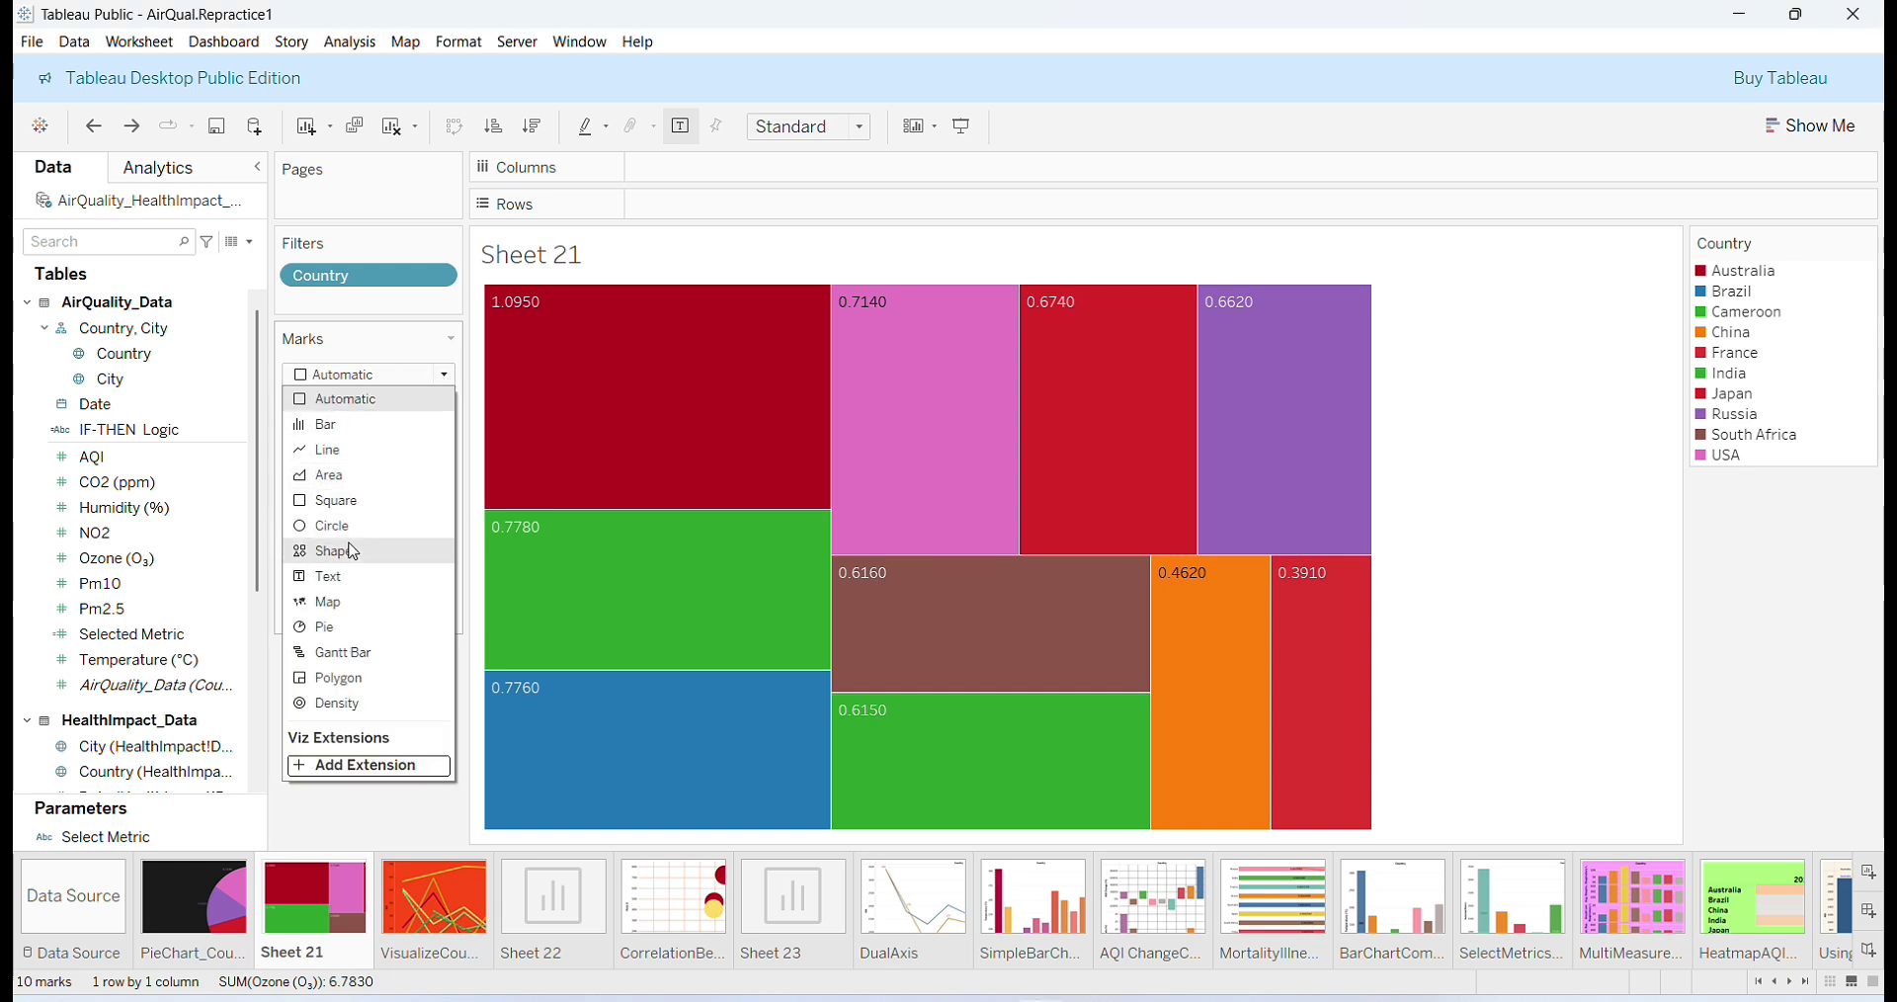
{"action": "left_click", "coordinate": [341, 629]}
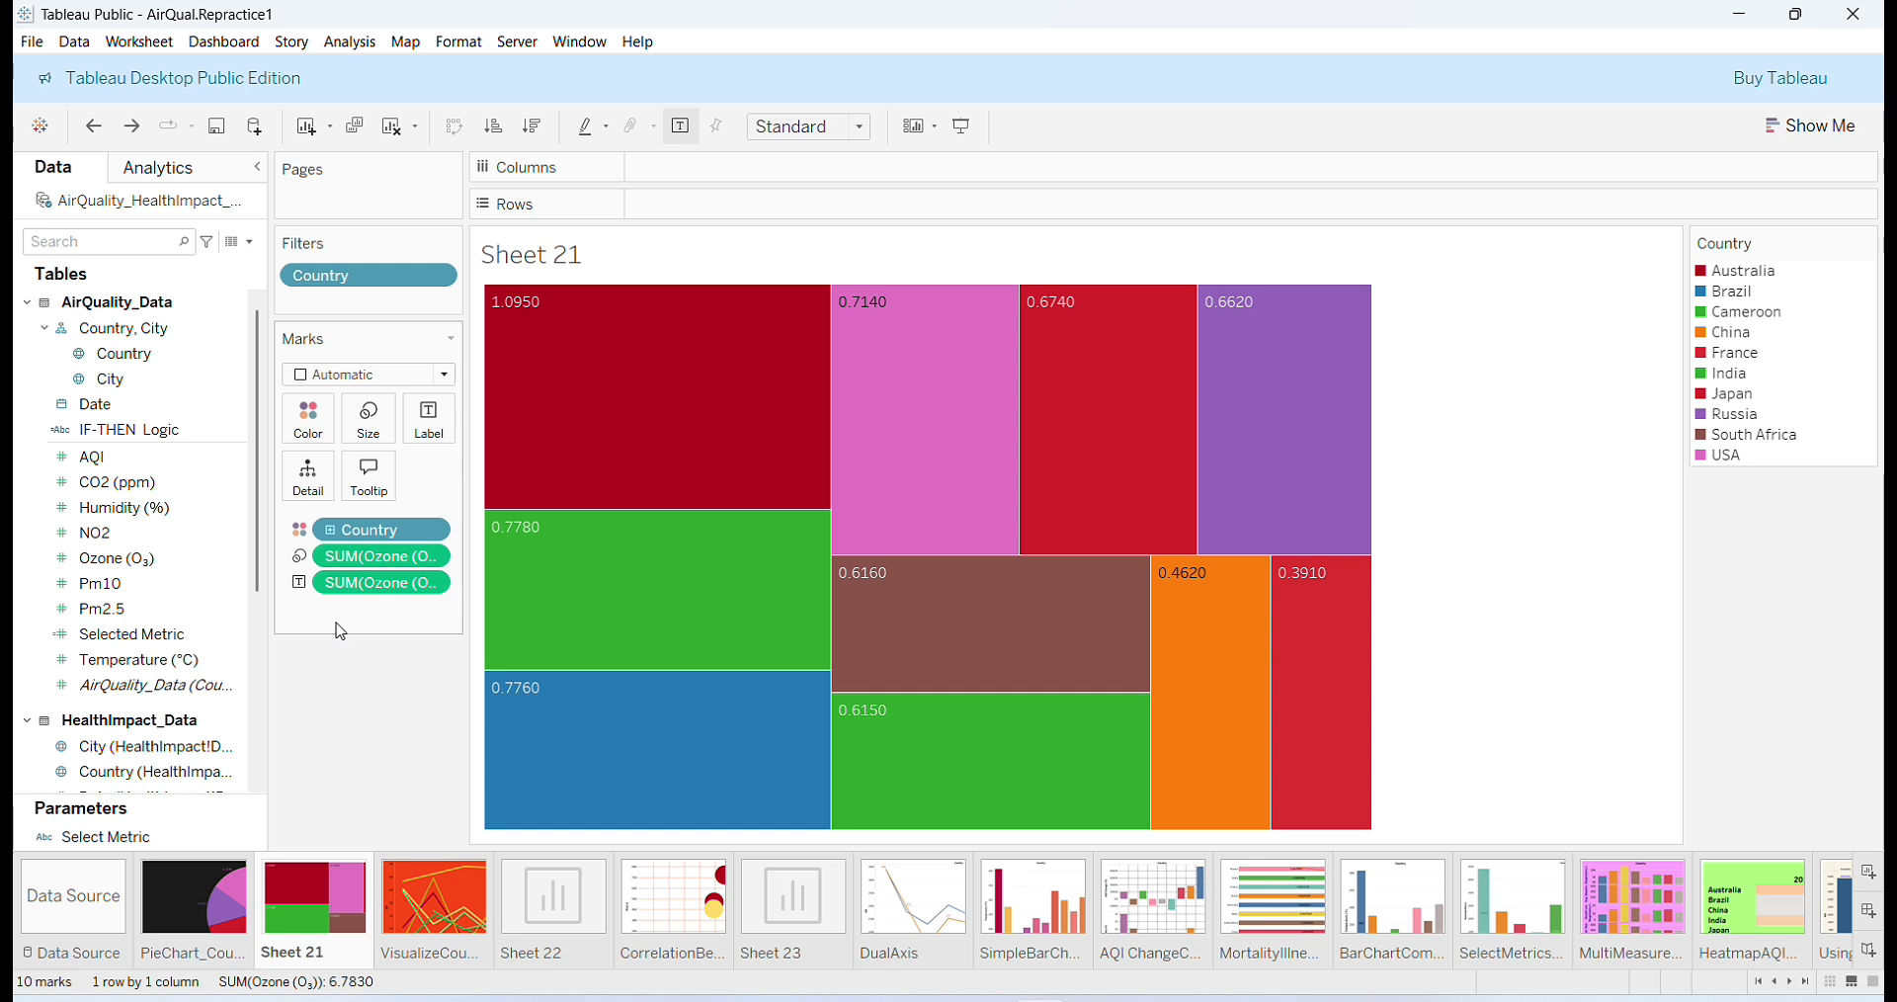
{"action": "left_click", "coordinate": [301, 587]}
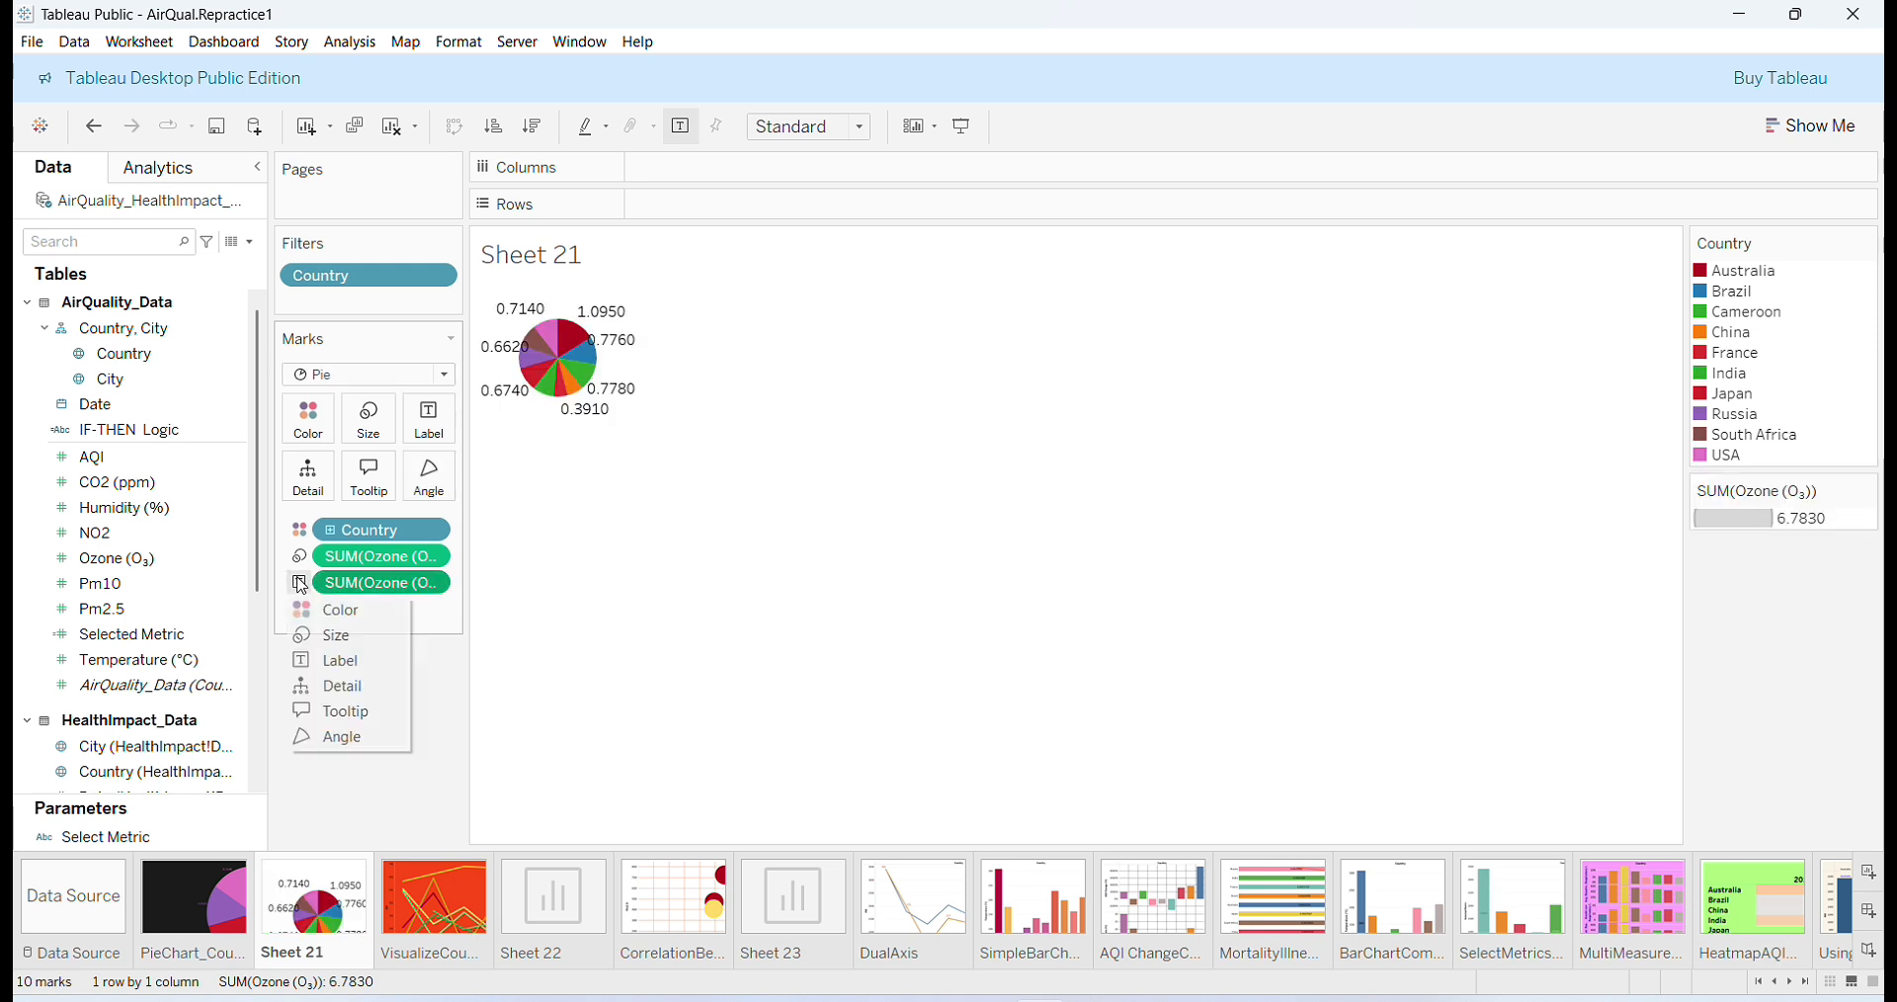
{"action": "left_click", "coordinate": [324, 747]}
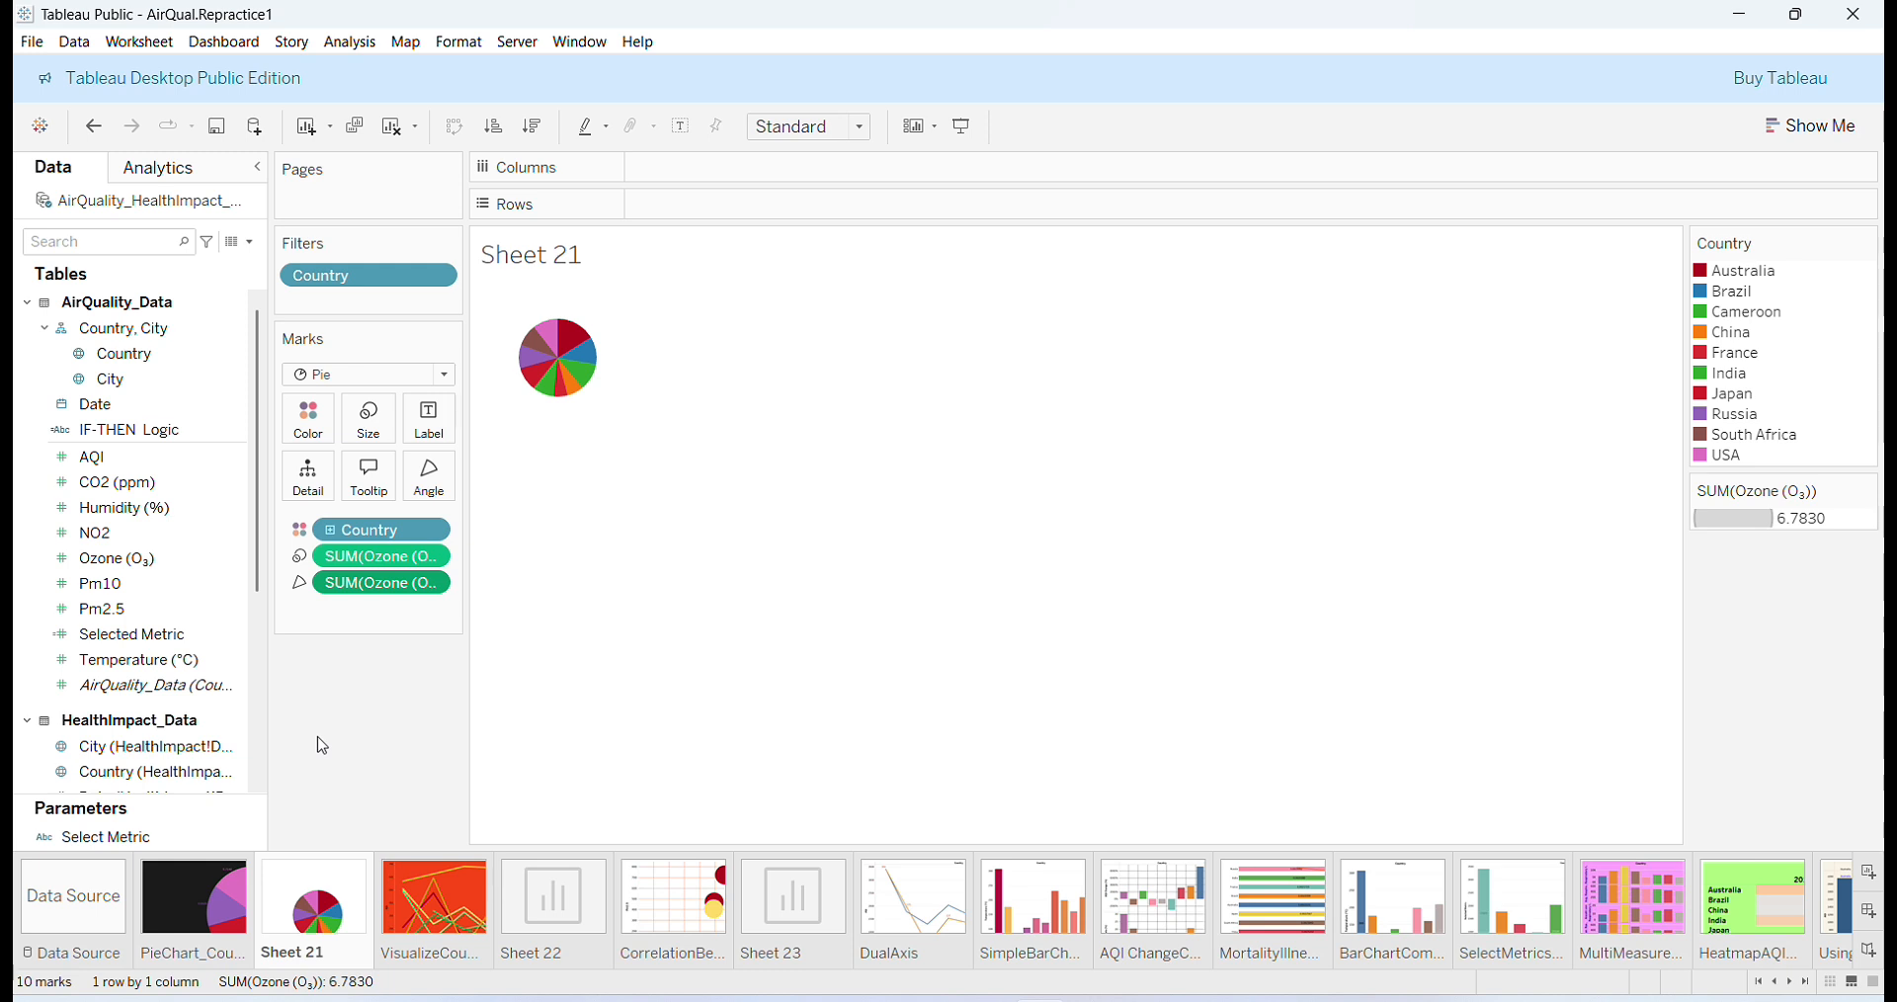
Fit the pie chart to Entire View and enlarge the pie so it nearly fills the view's height without being cut off.
{"action": "left_click", "coordinate": [868, 135]}
{"action": "left_click", "coordinate": [839, 217]}
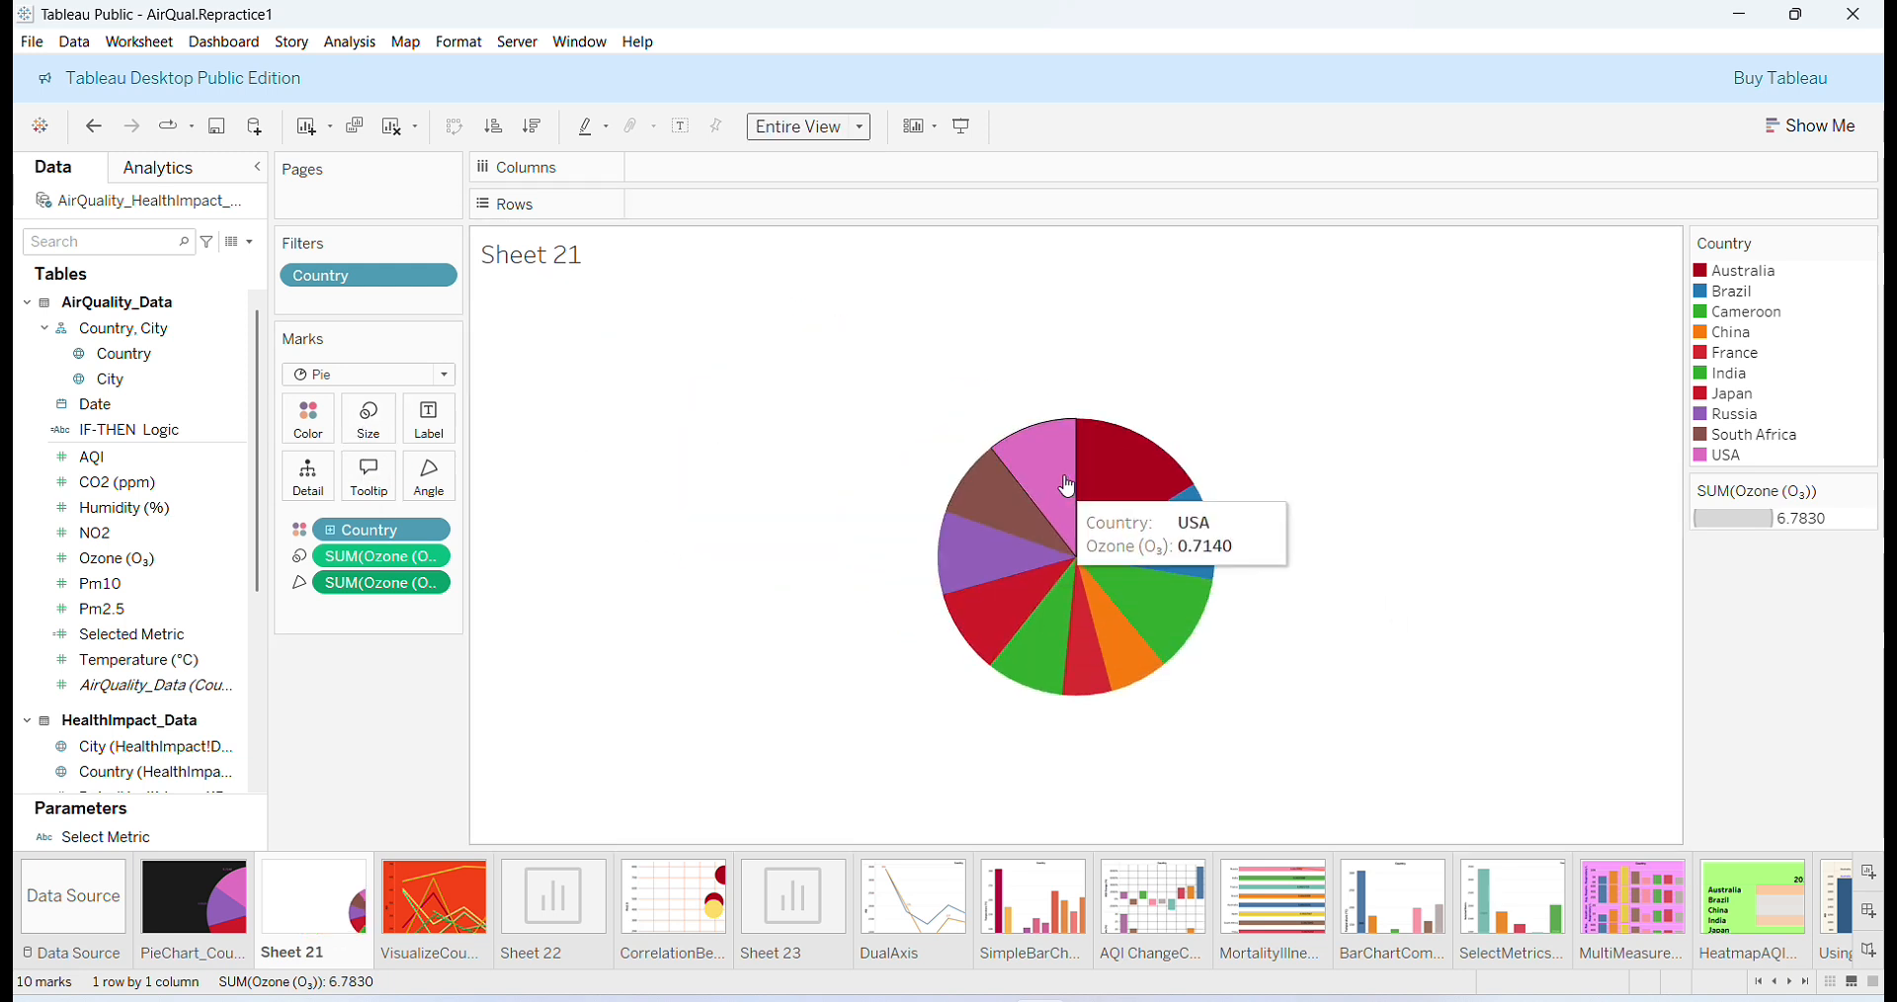
{"action": "mouse_move", "coordinate": [1008, 604]}
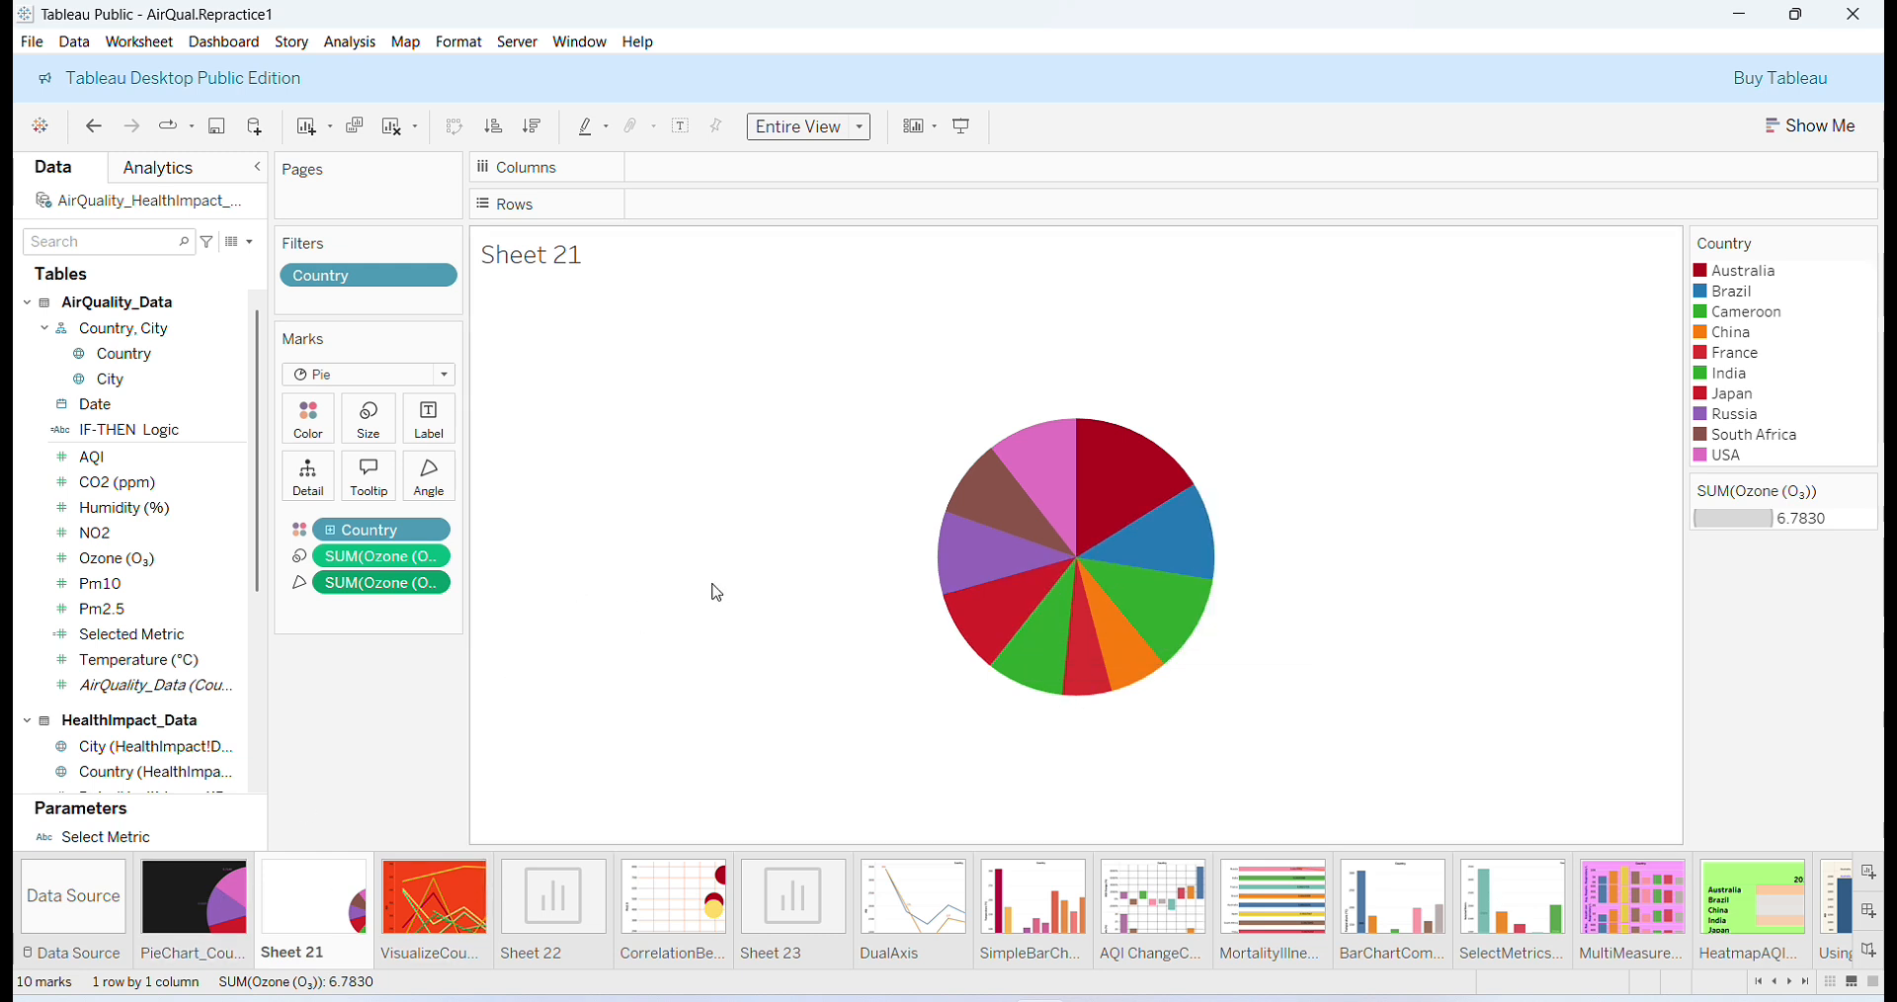
{"action": "left_click", "coordinate": [373, 436]}
{"action": "left_click", "coordinate": [442, 476]}
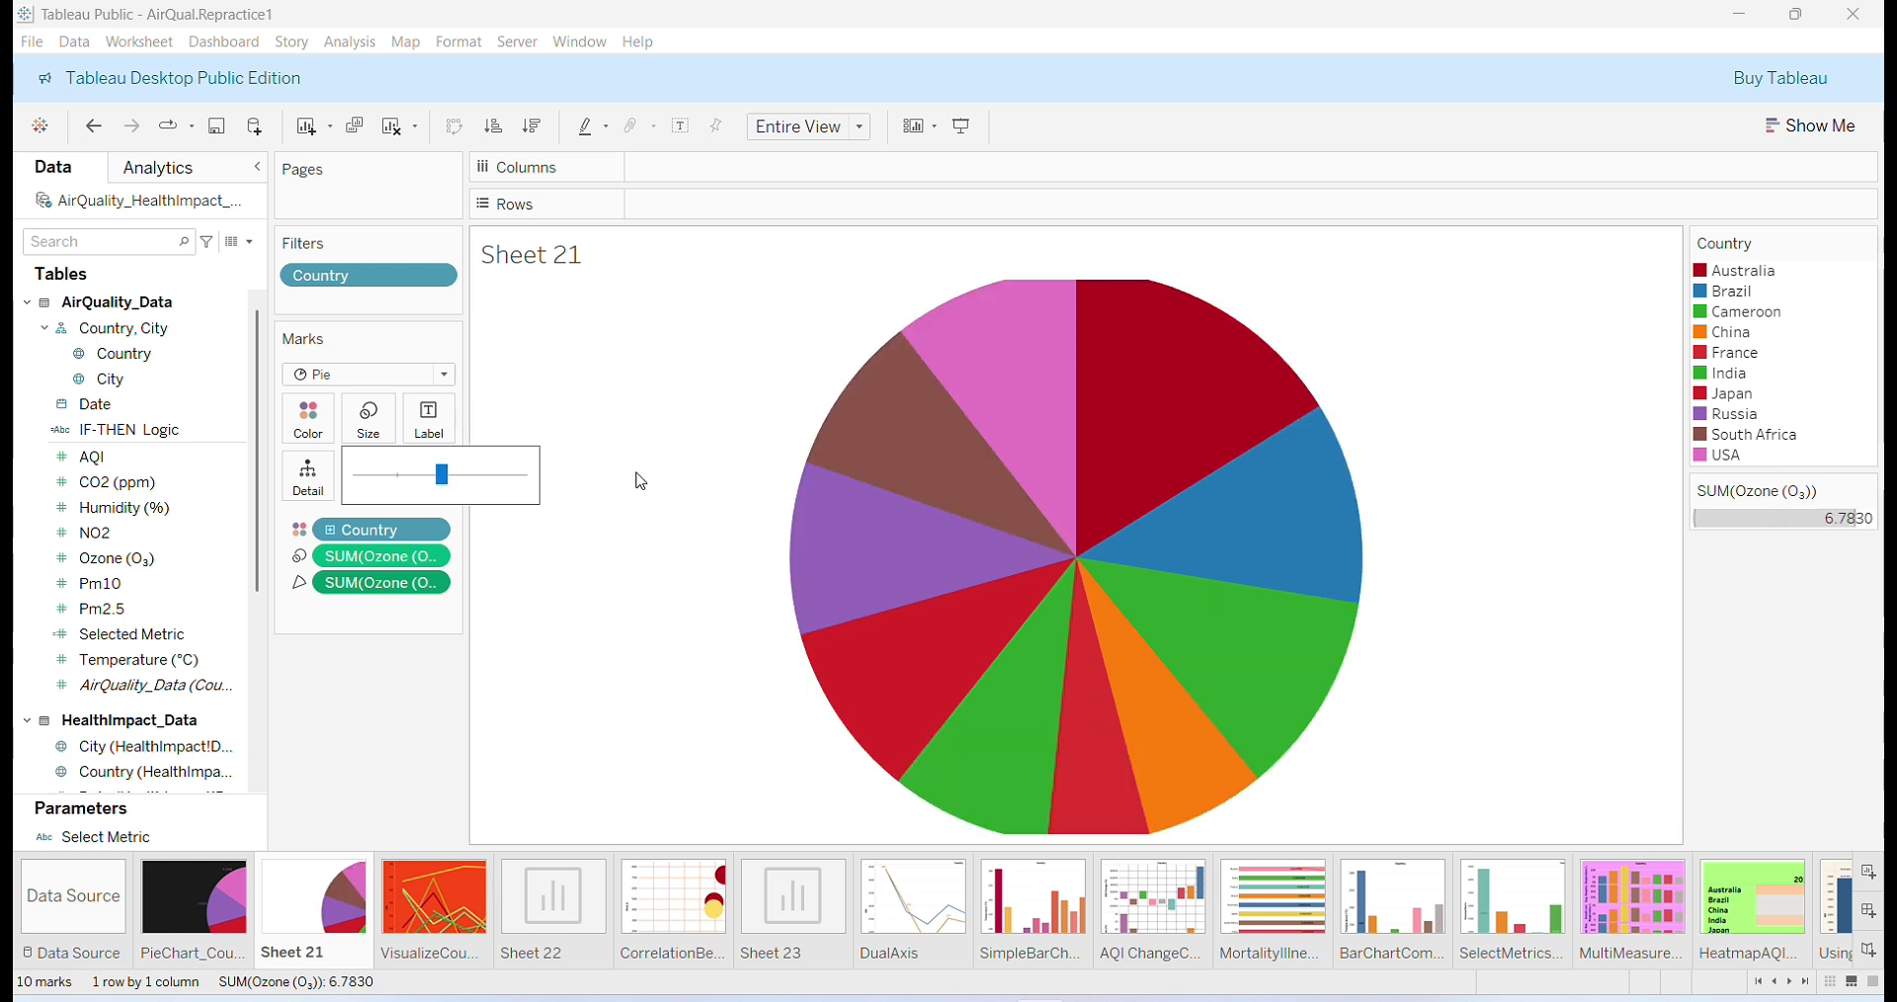
{"action": "left_click_drag", "start_coordinate": [439, 484], "coordinate": [433, 479]}
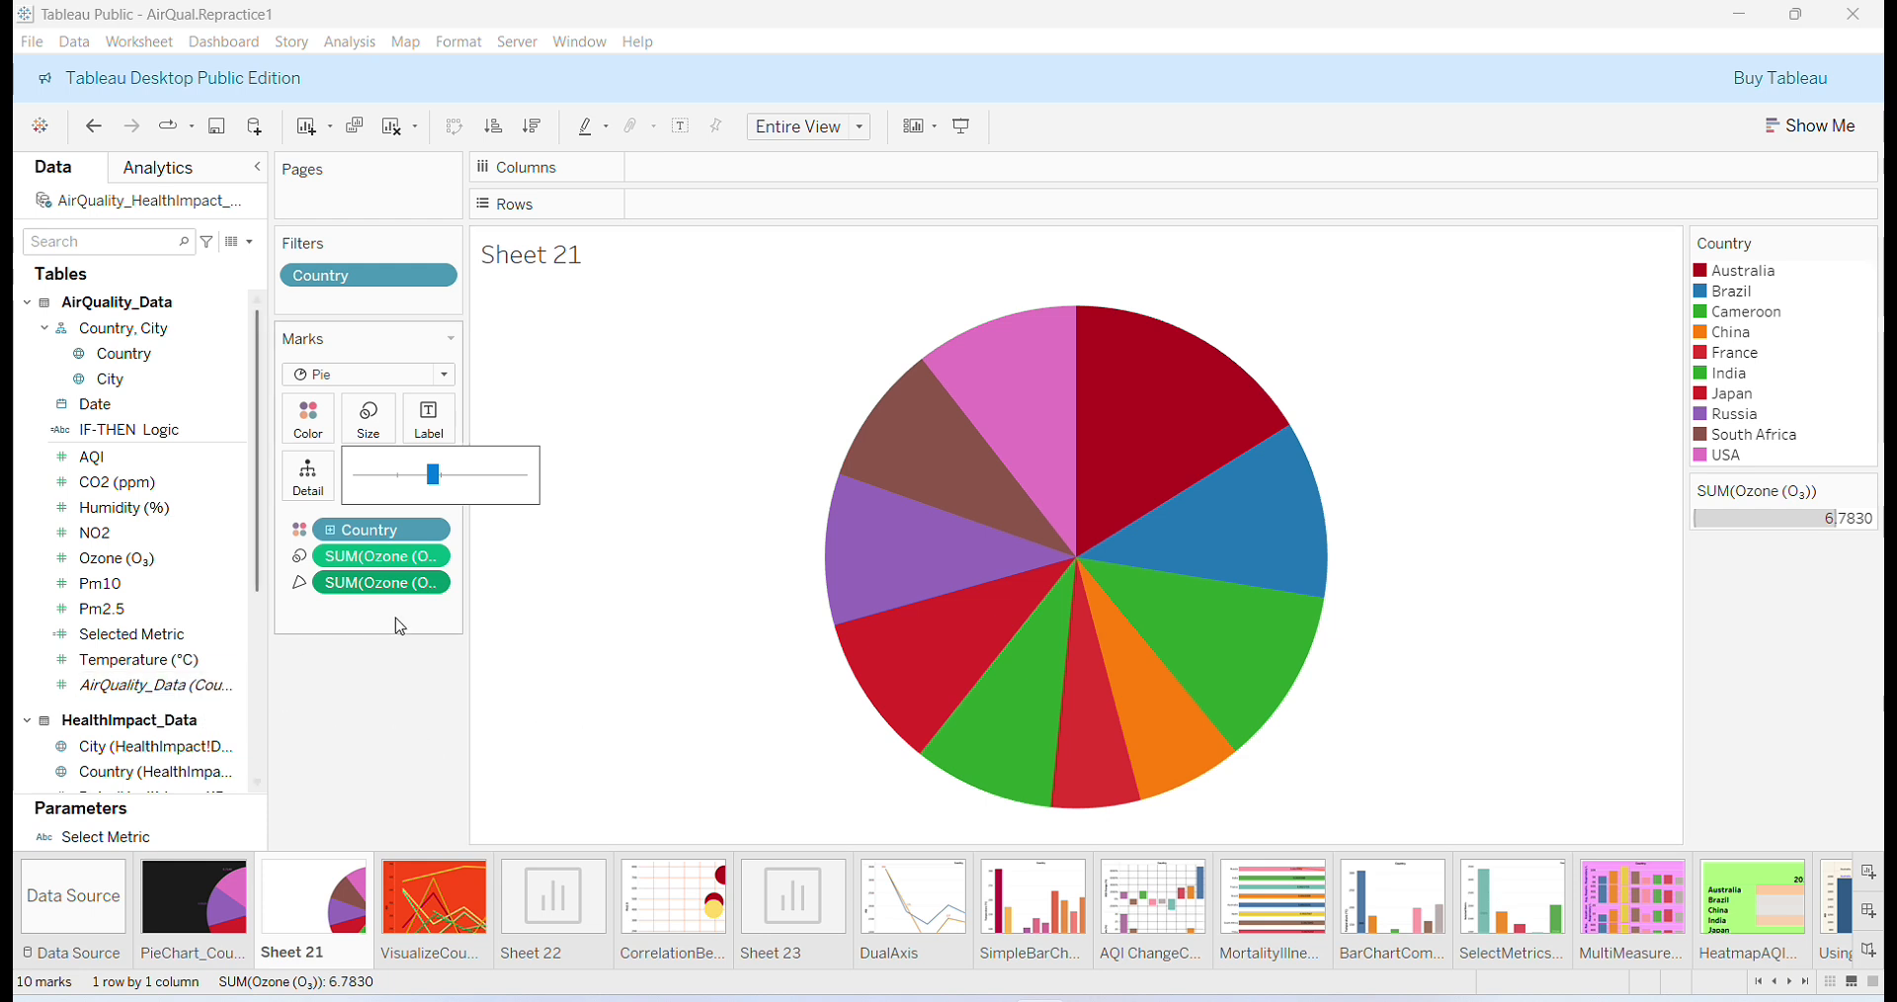
{"action": "left_click", "coordinate": [593, 620]}
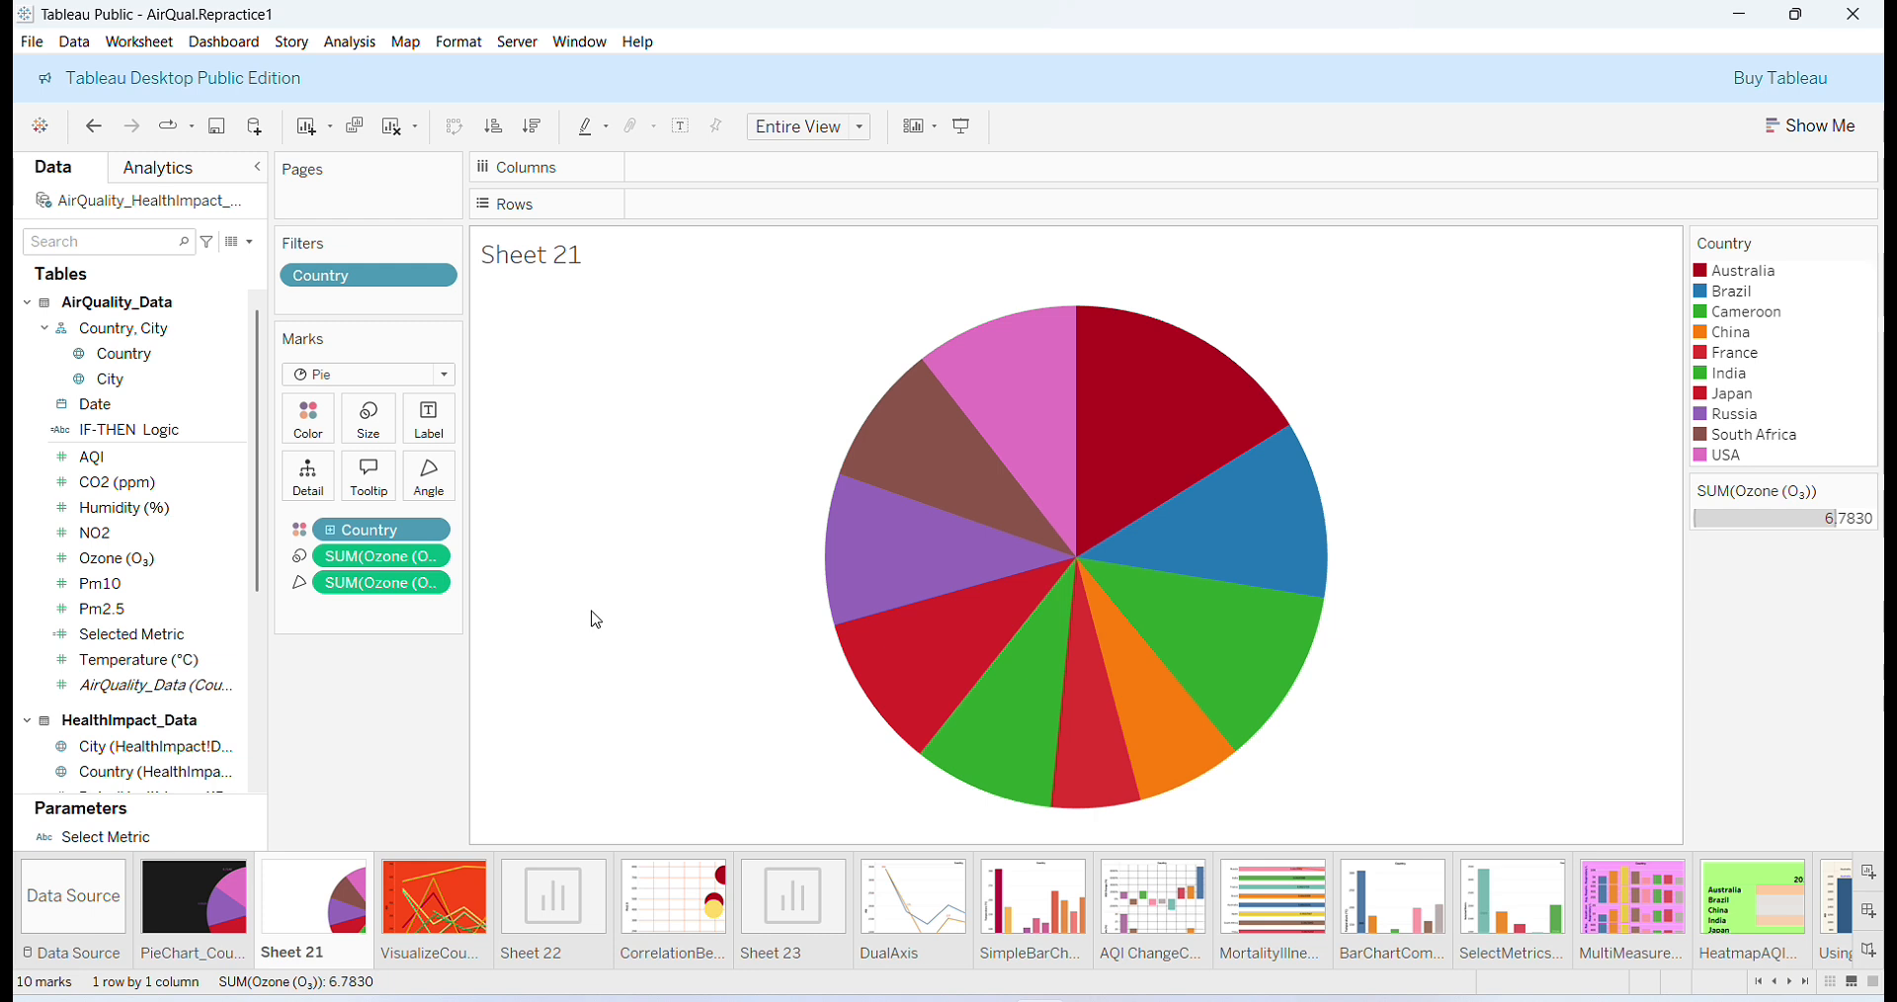
Show mark labels on the pie slices and format them bold with text matching the mark color.
{"action": "left_click", "coordinate": [682, 126]}
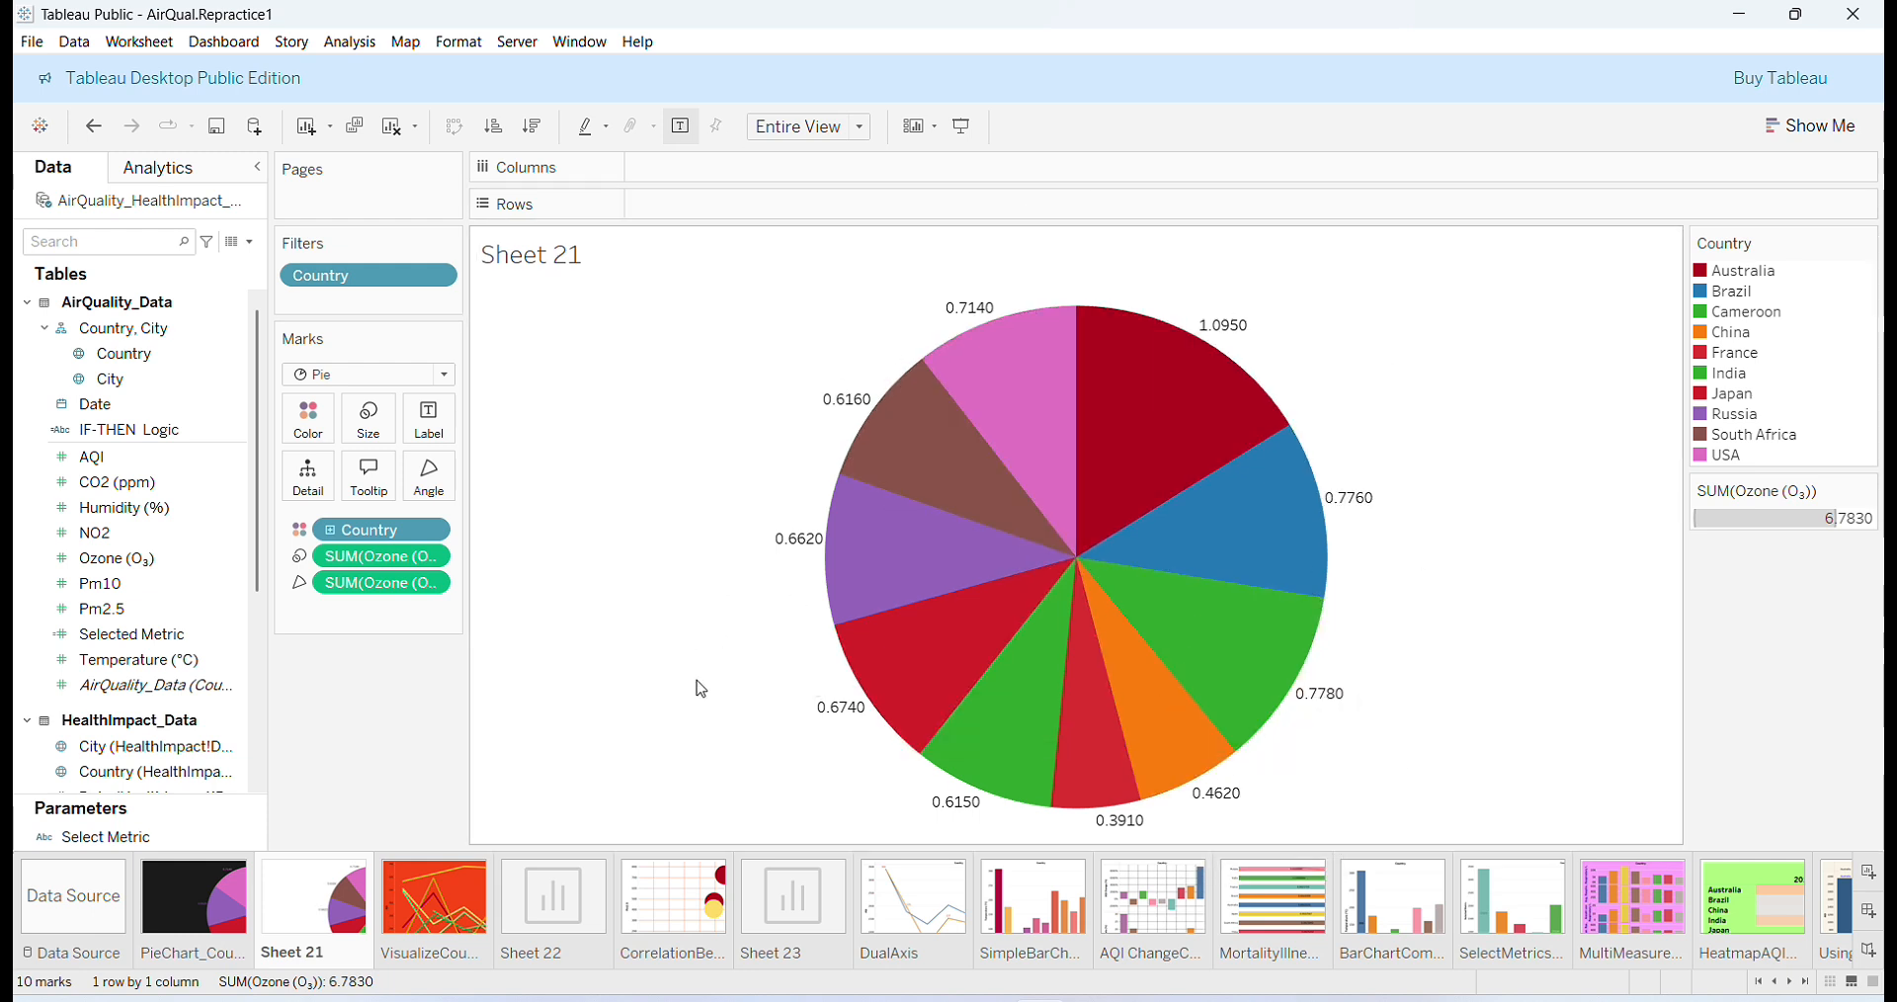
{"action": "left_click", "coordinate": [431, 431]}
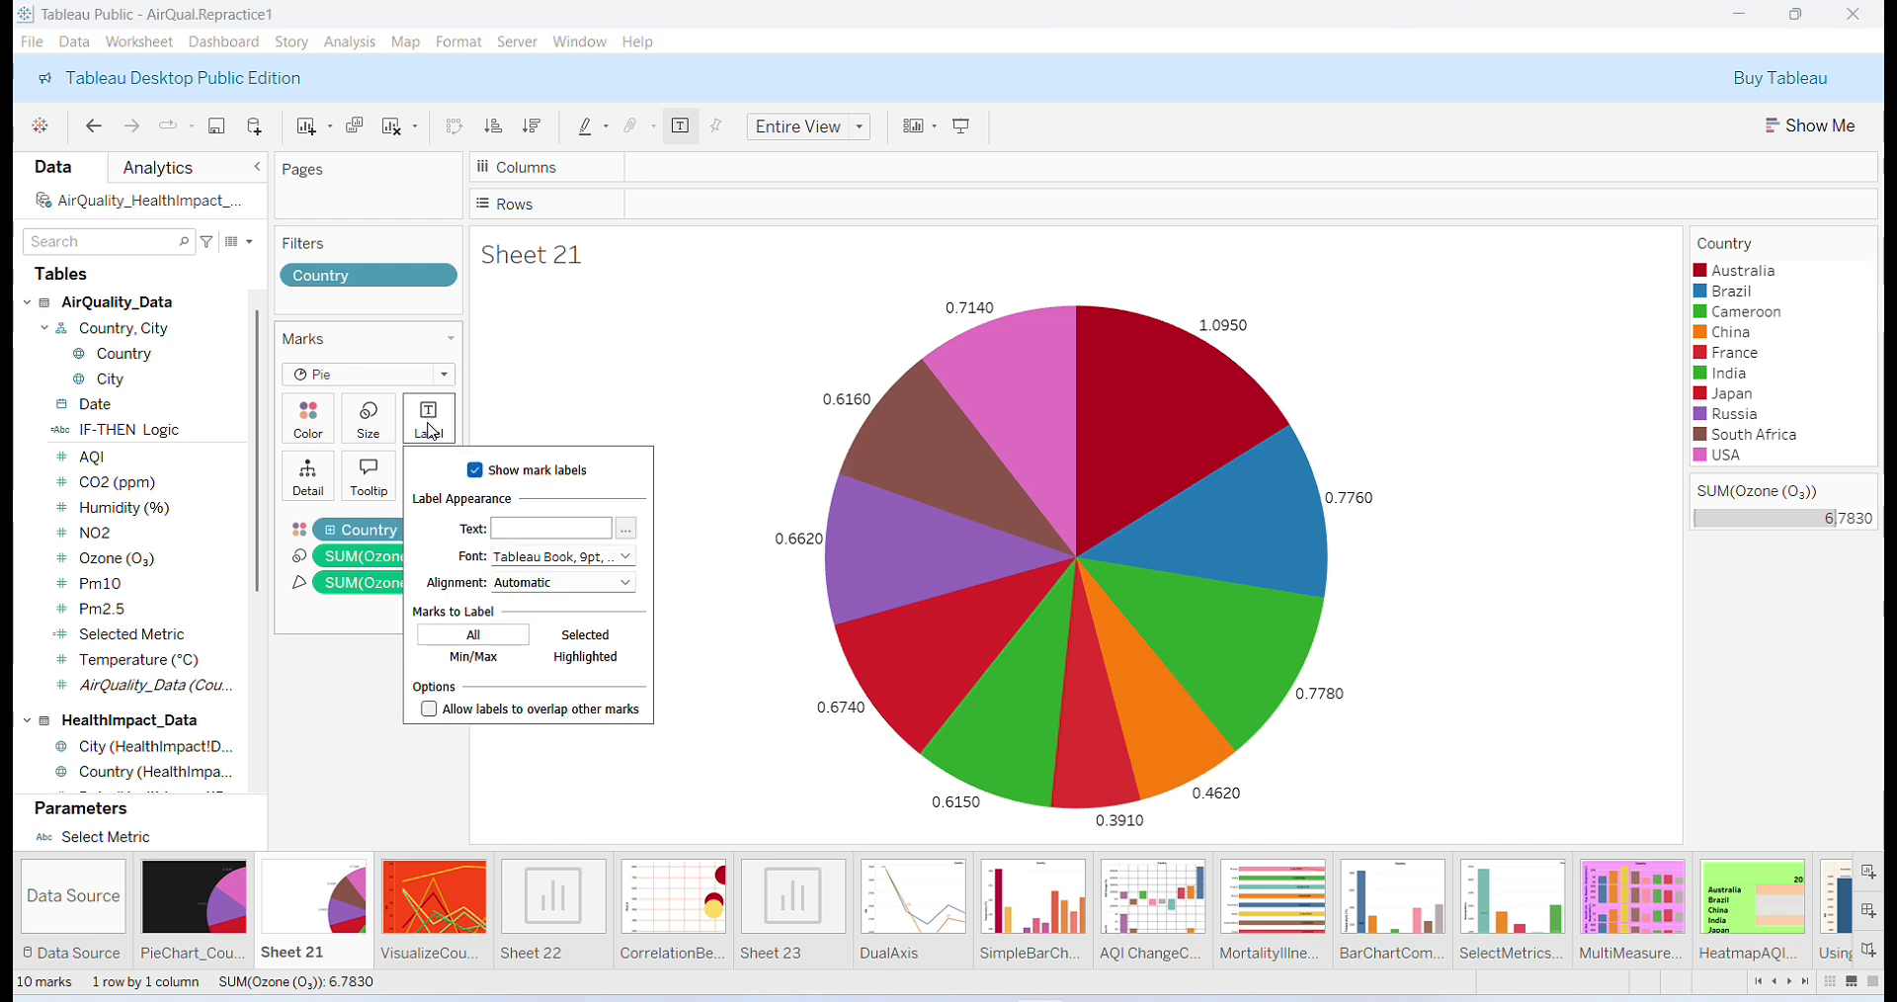
{"action": "left_click", "coordinate": [624, 556]}
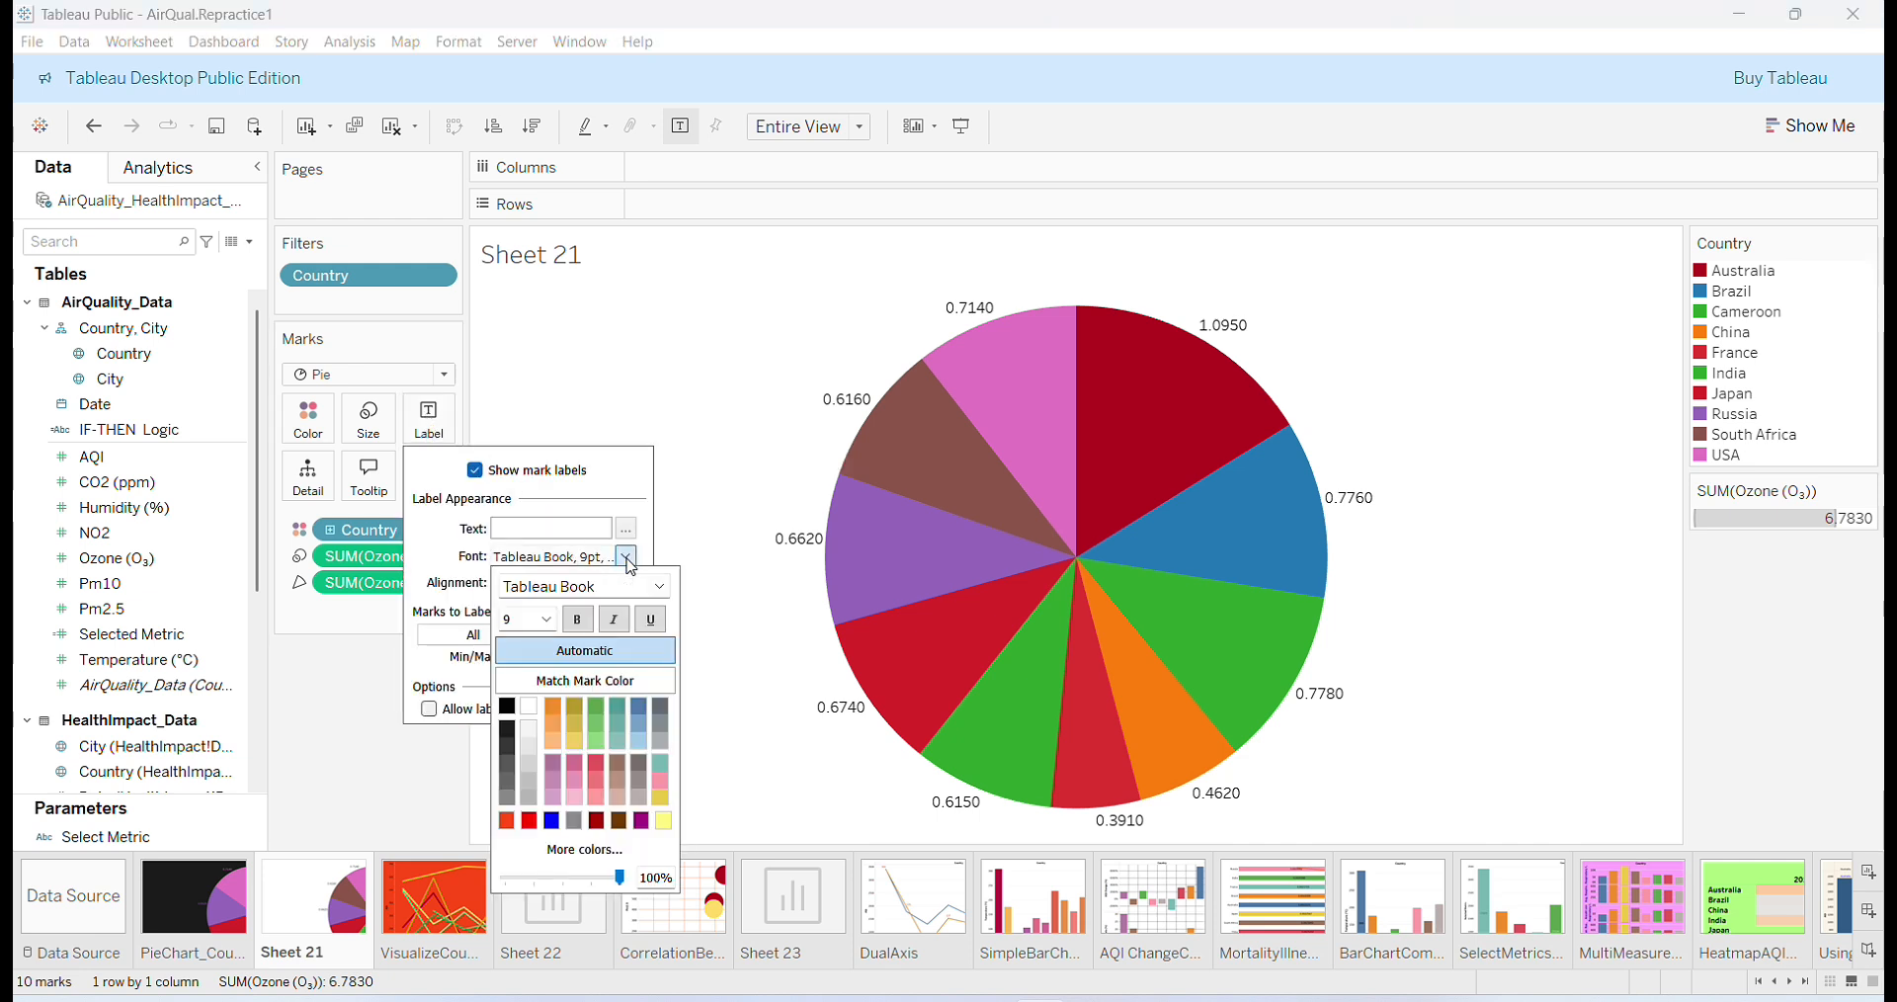
{"action": "left_click", "coordinate": [579, 620]}
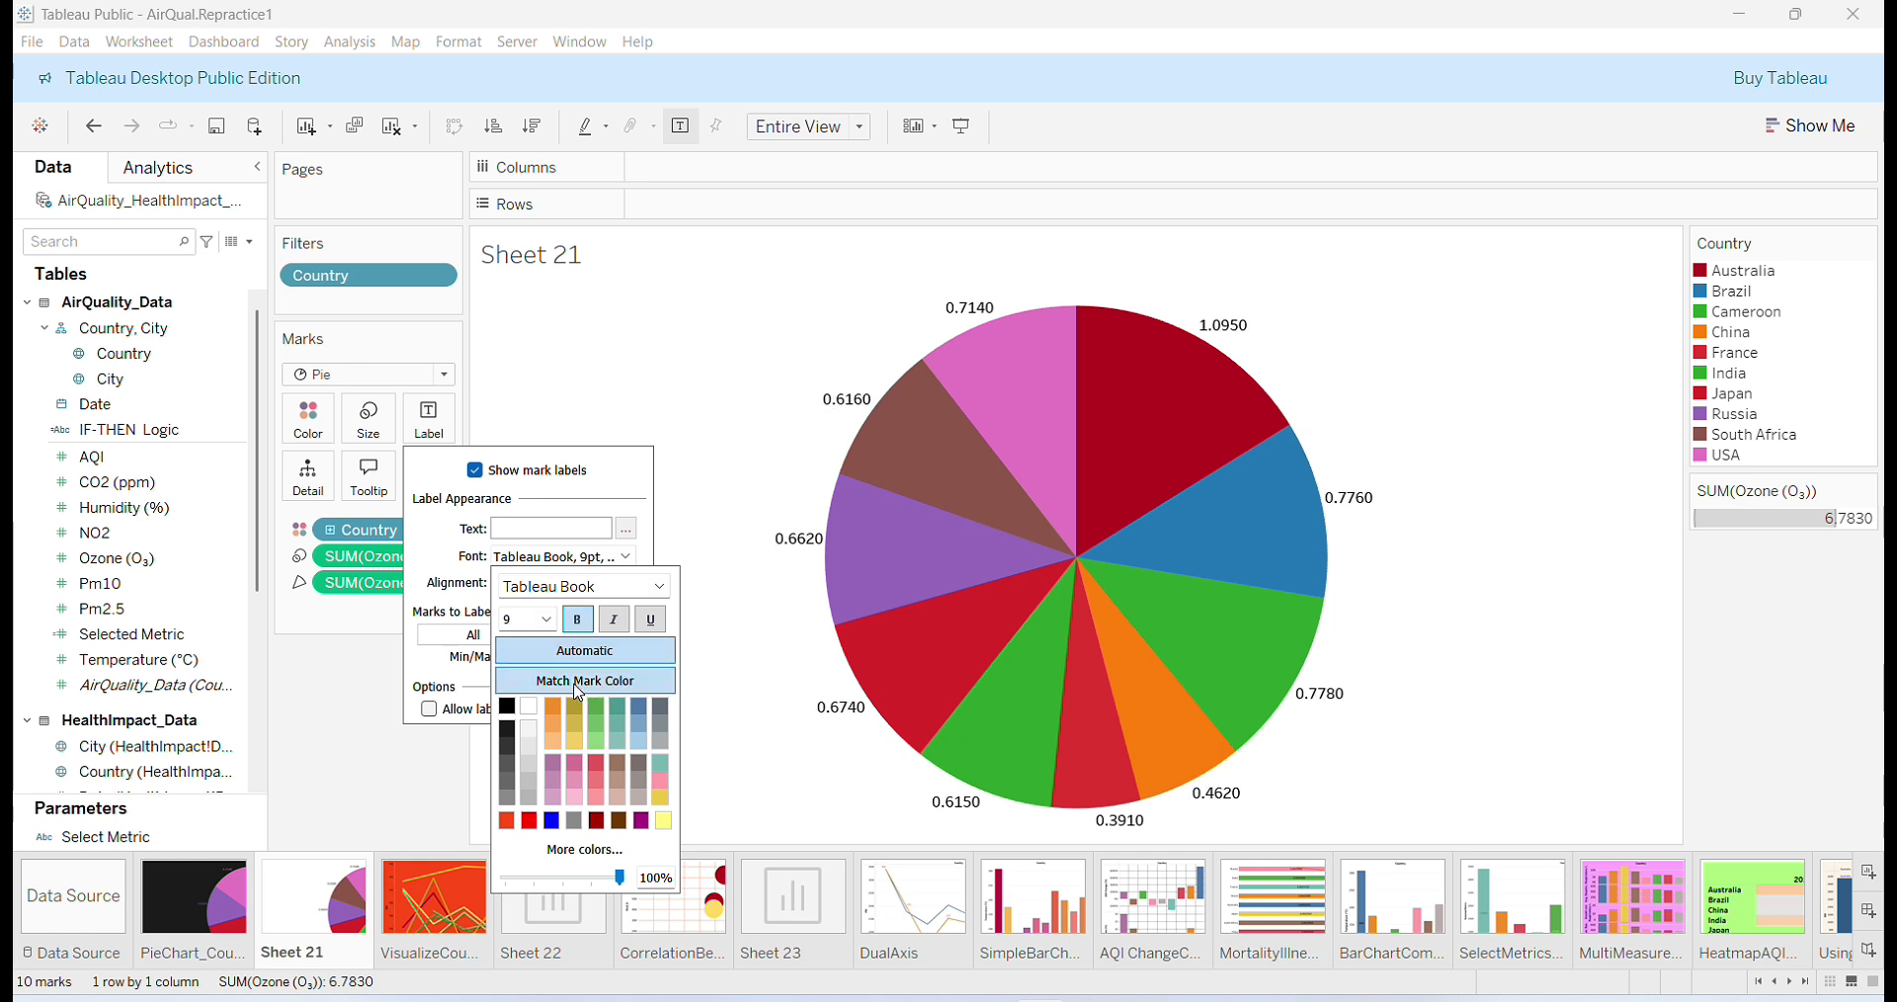
{"action": "left_click", "coordinate": [606, 691]}
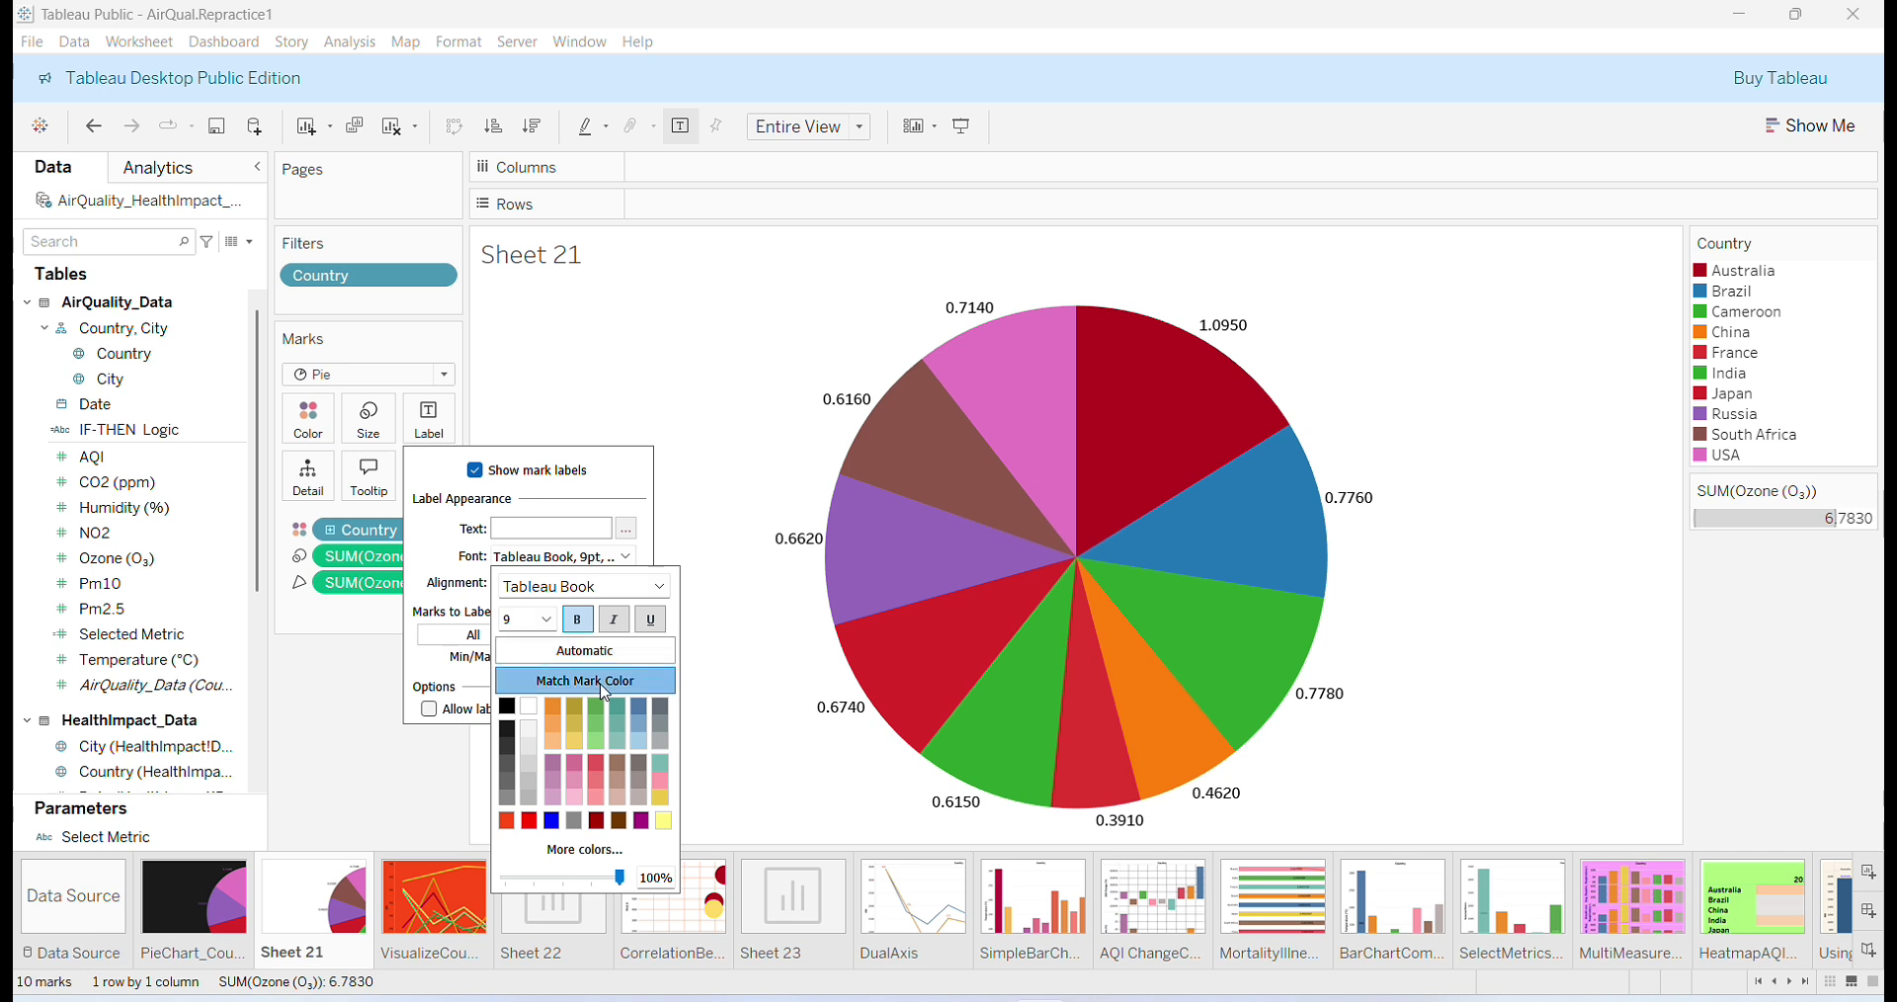
{"action": "mouse_move", "coordinate": [971, 346]}
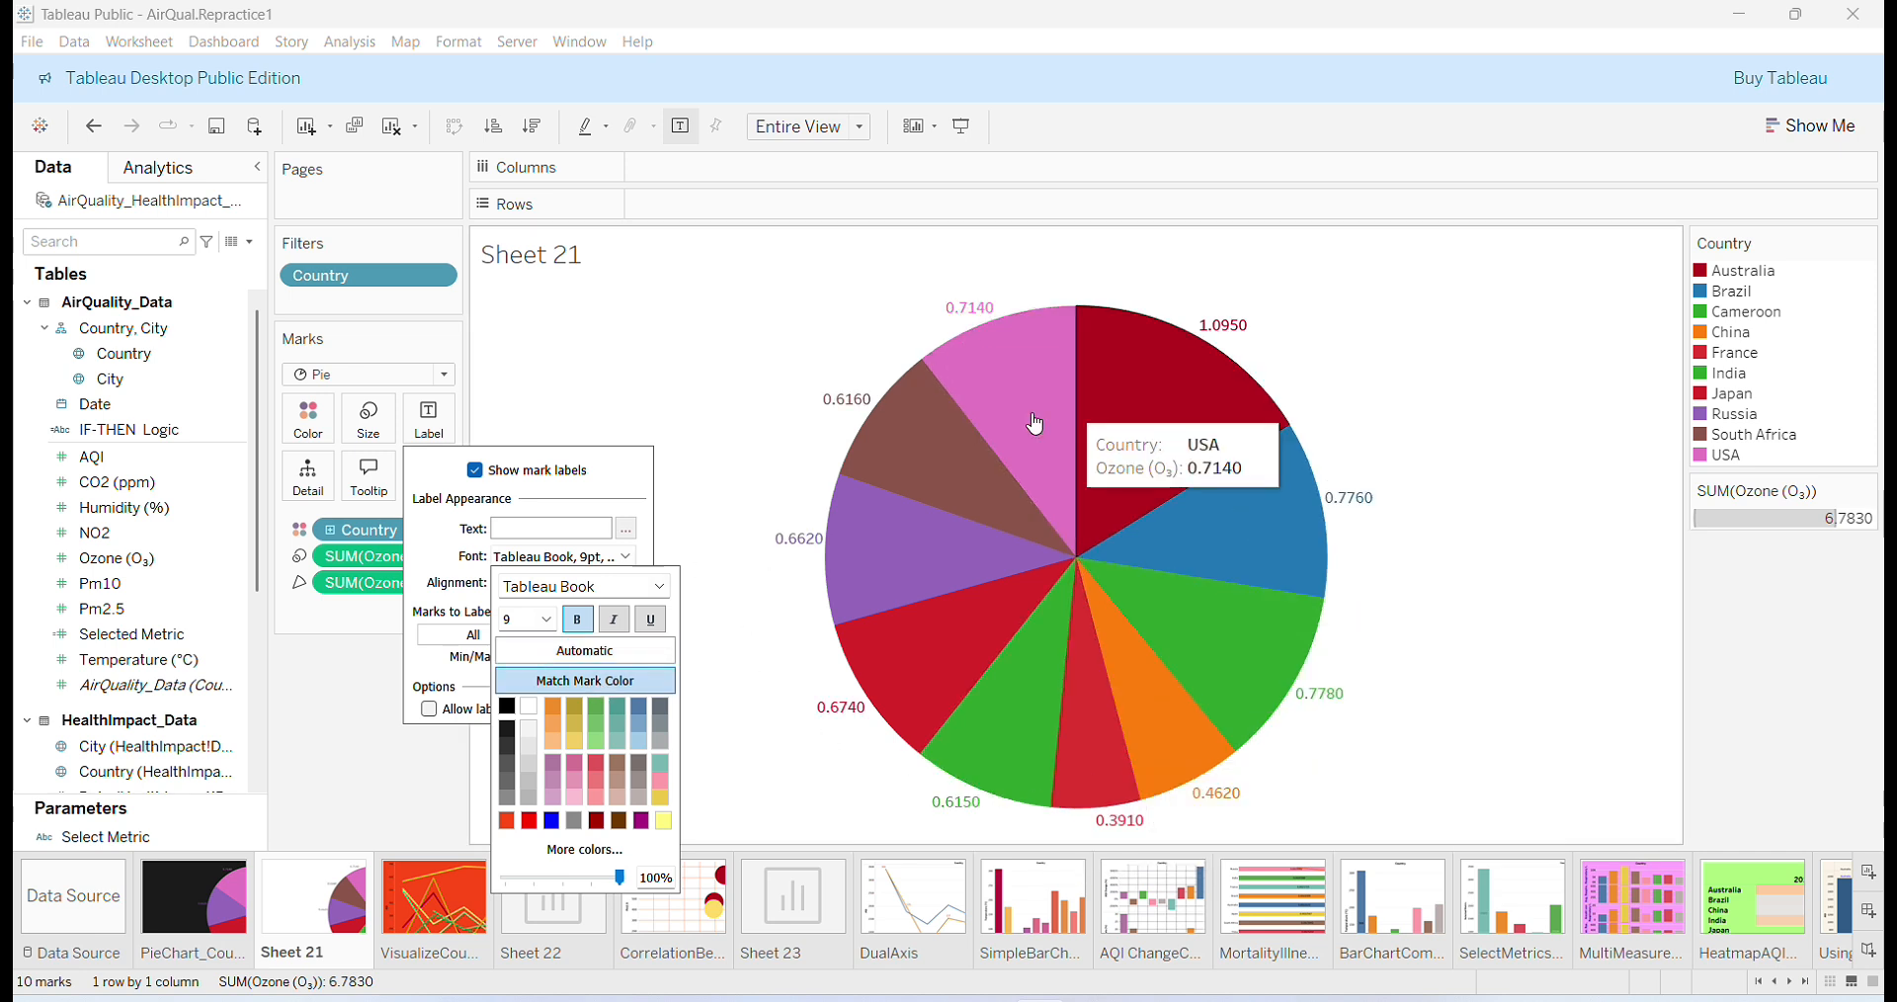
{"action": "mouse_move", "coordinate": [1263, 465]}
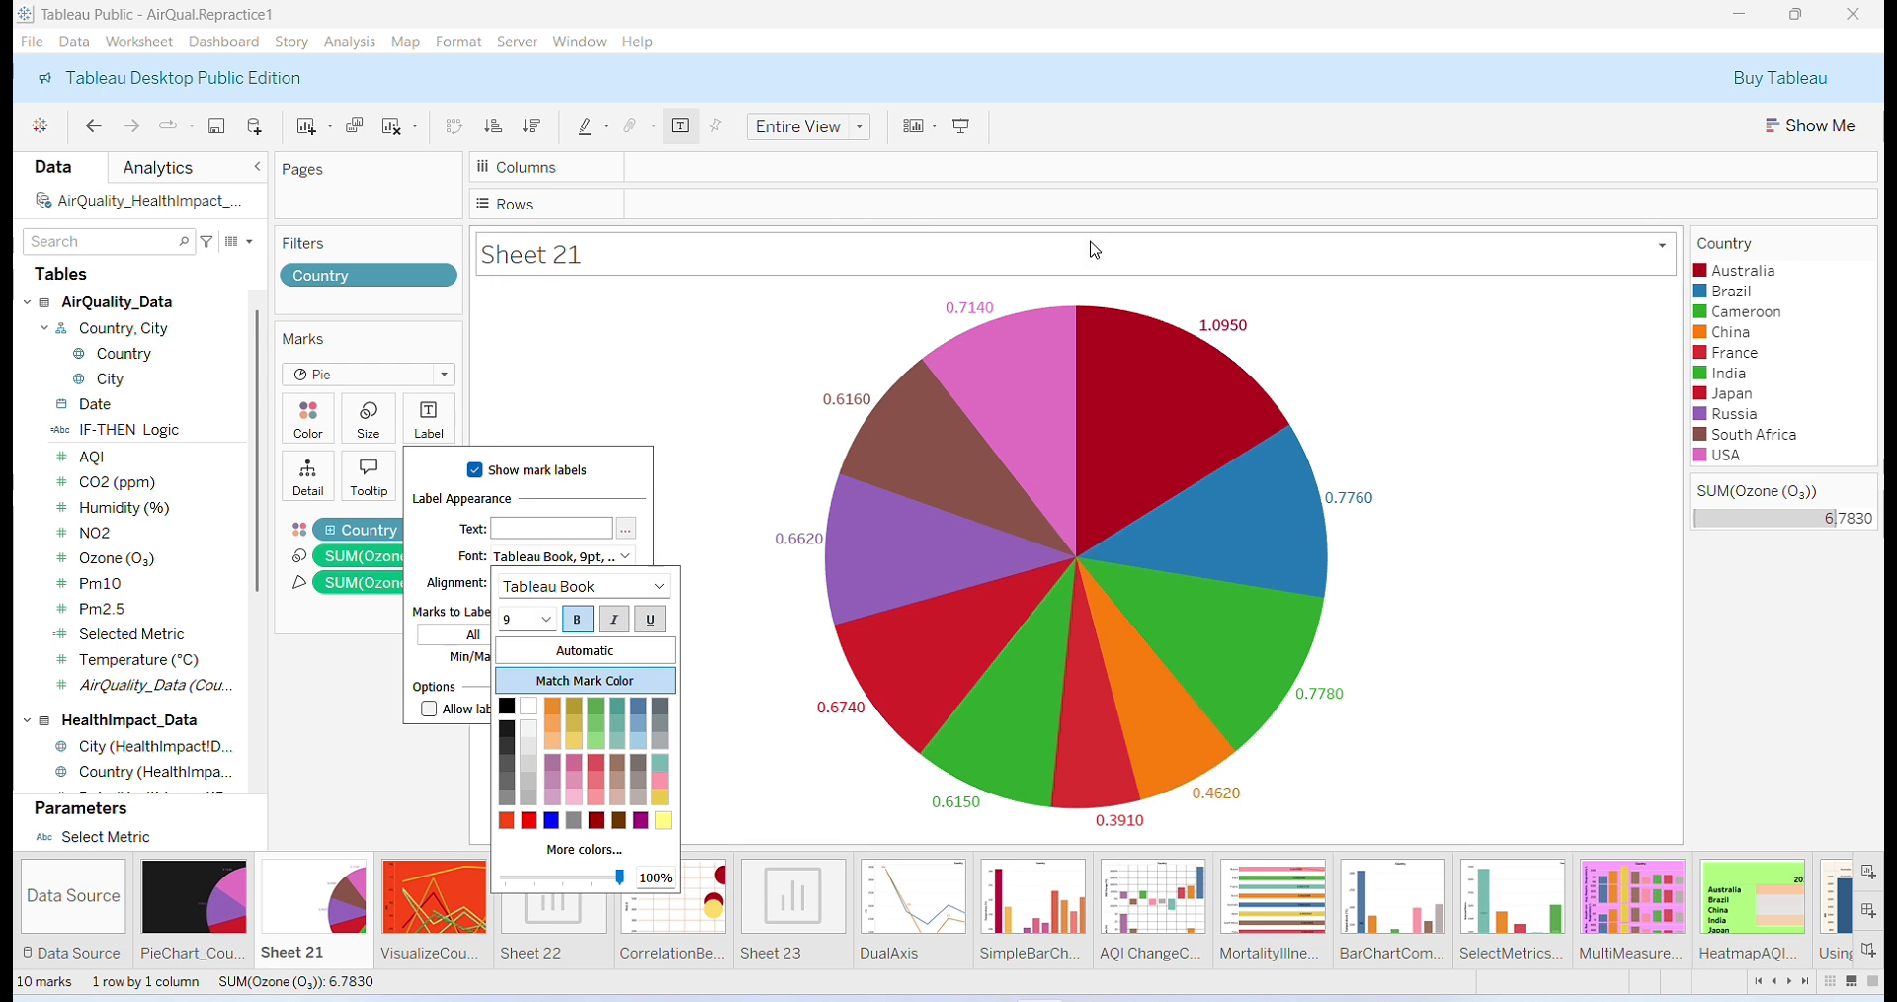
{"action": "left_click", "coordinate": [1513, 394]}
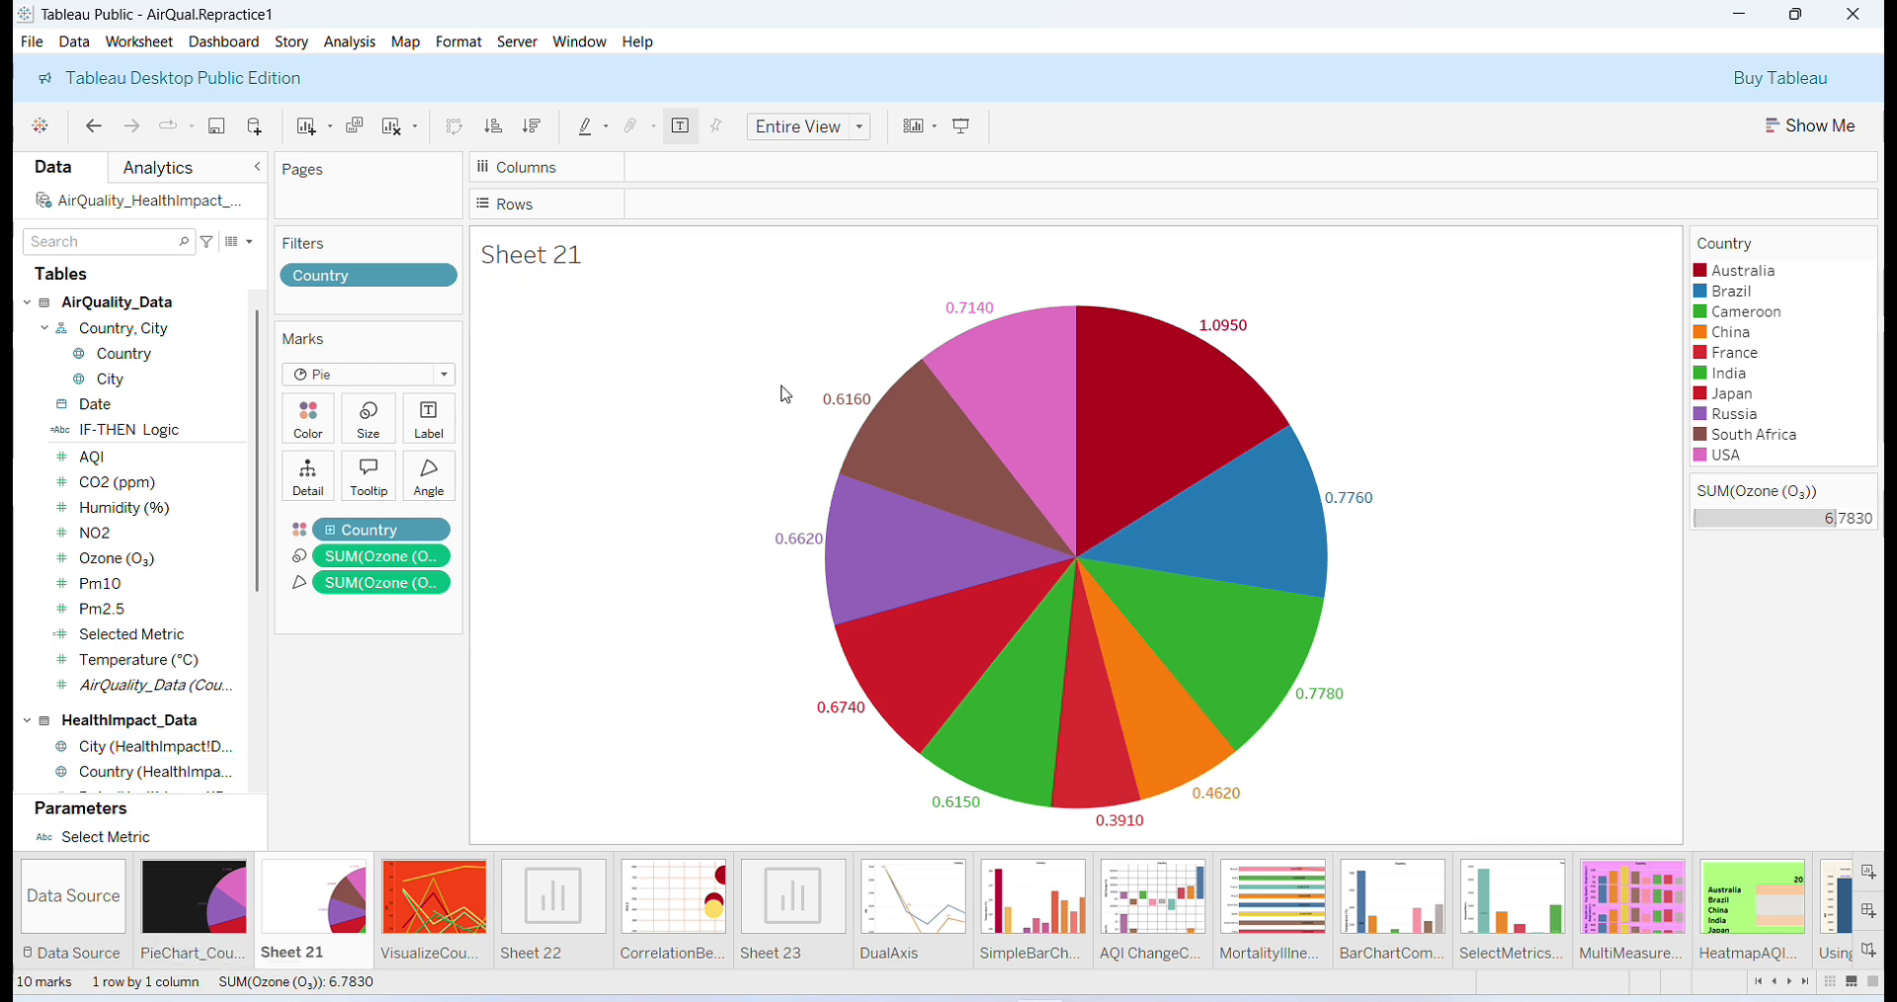
Replace the sheet's title with the text "Sheet21" and format it bold and blue.
{"action": "right_click", "coordinate": [616, 261]}
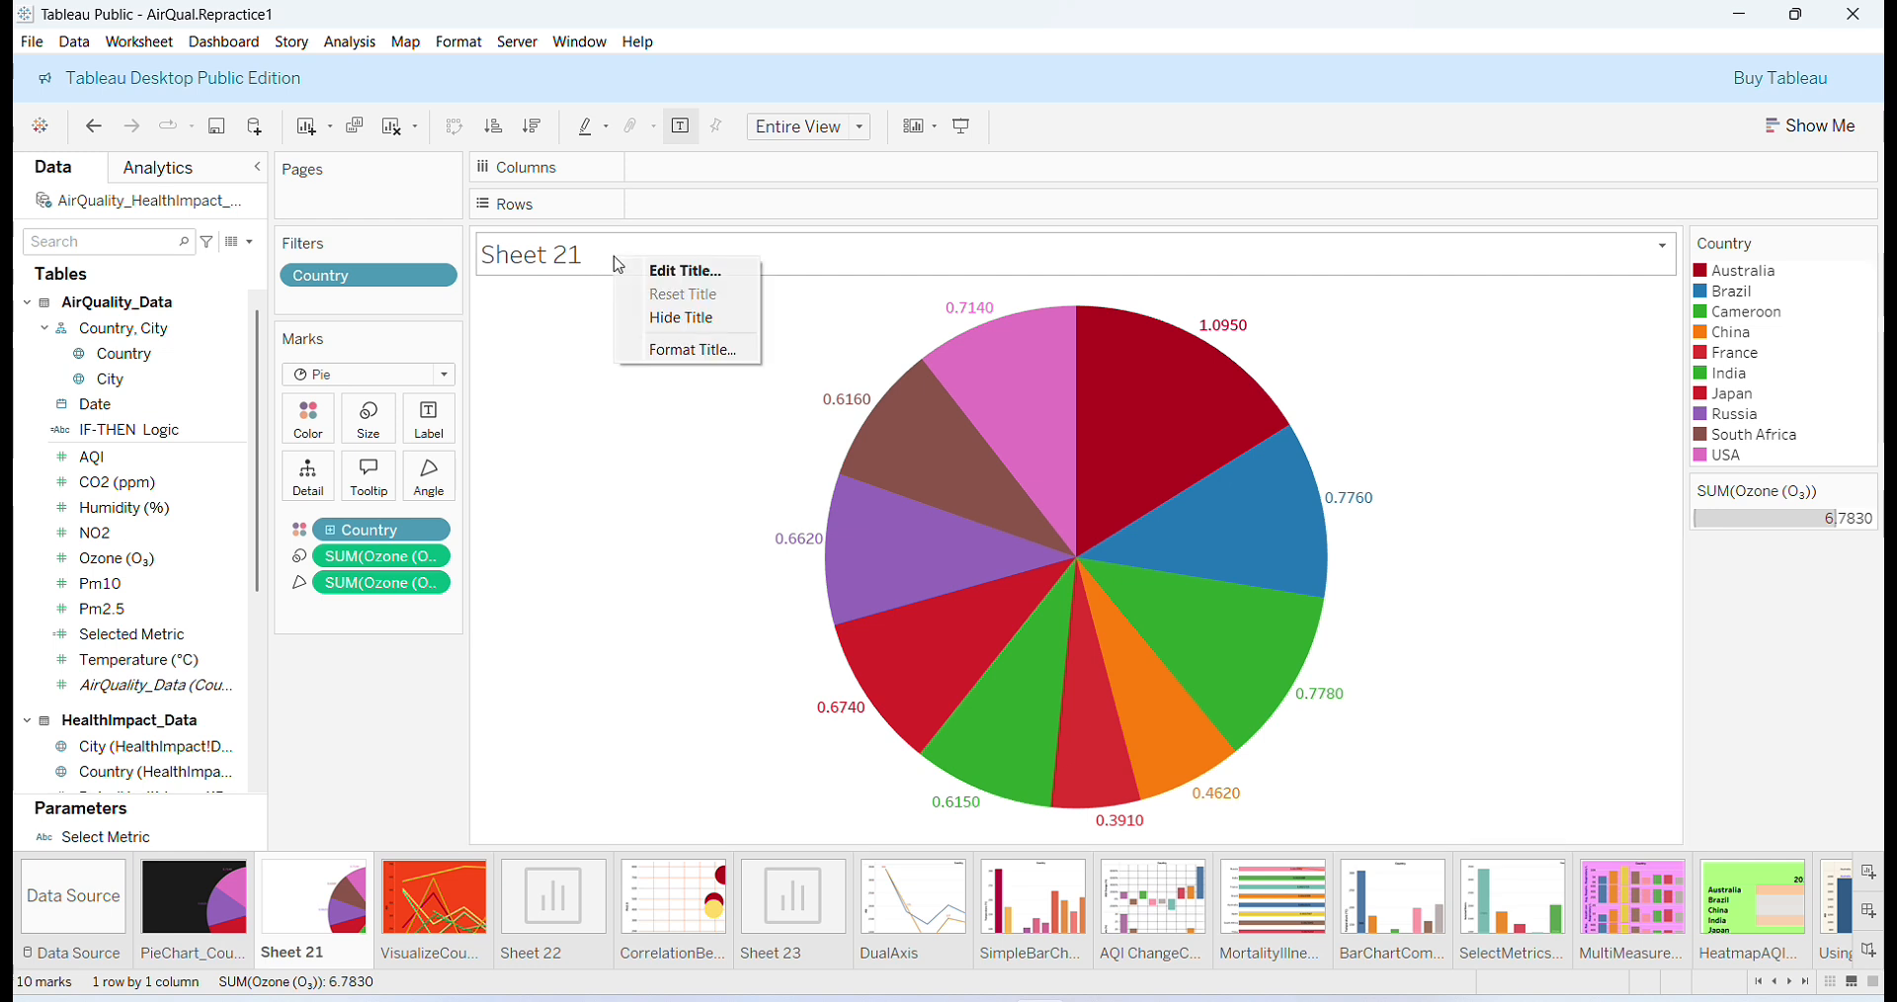
{"action": "left_click", "coordinate": [690, 272]}
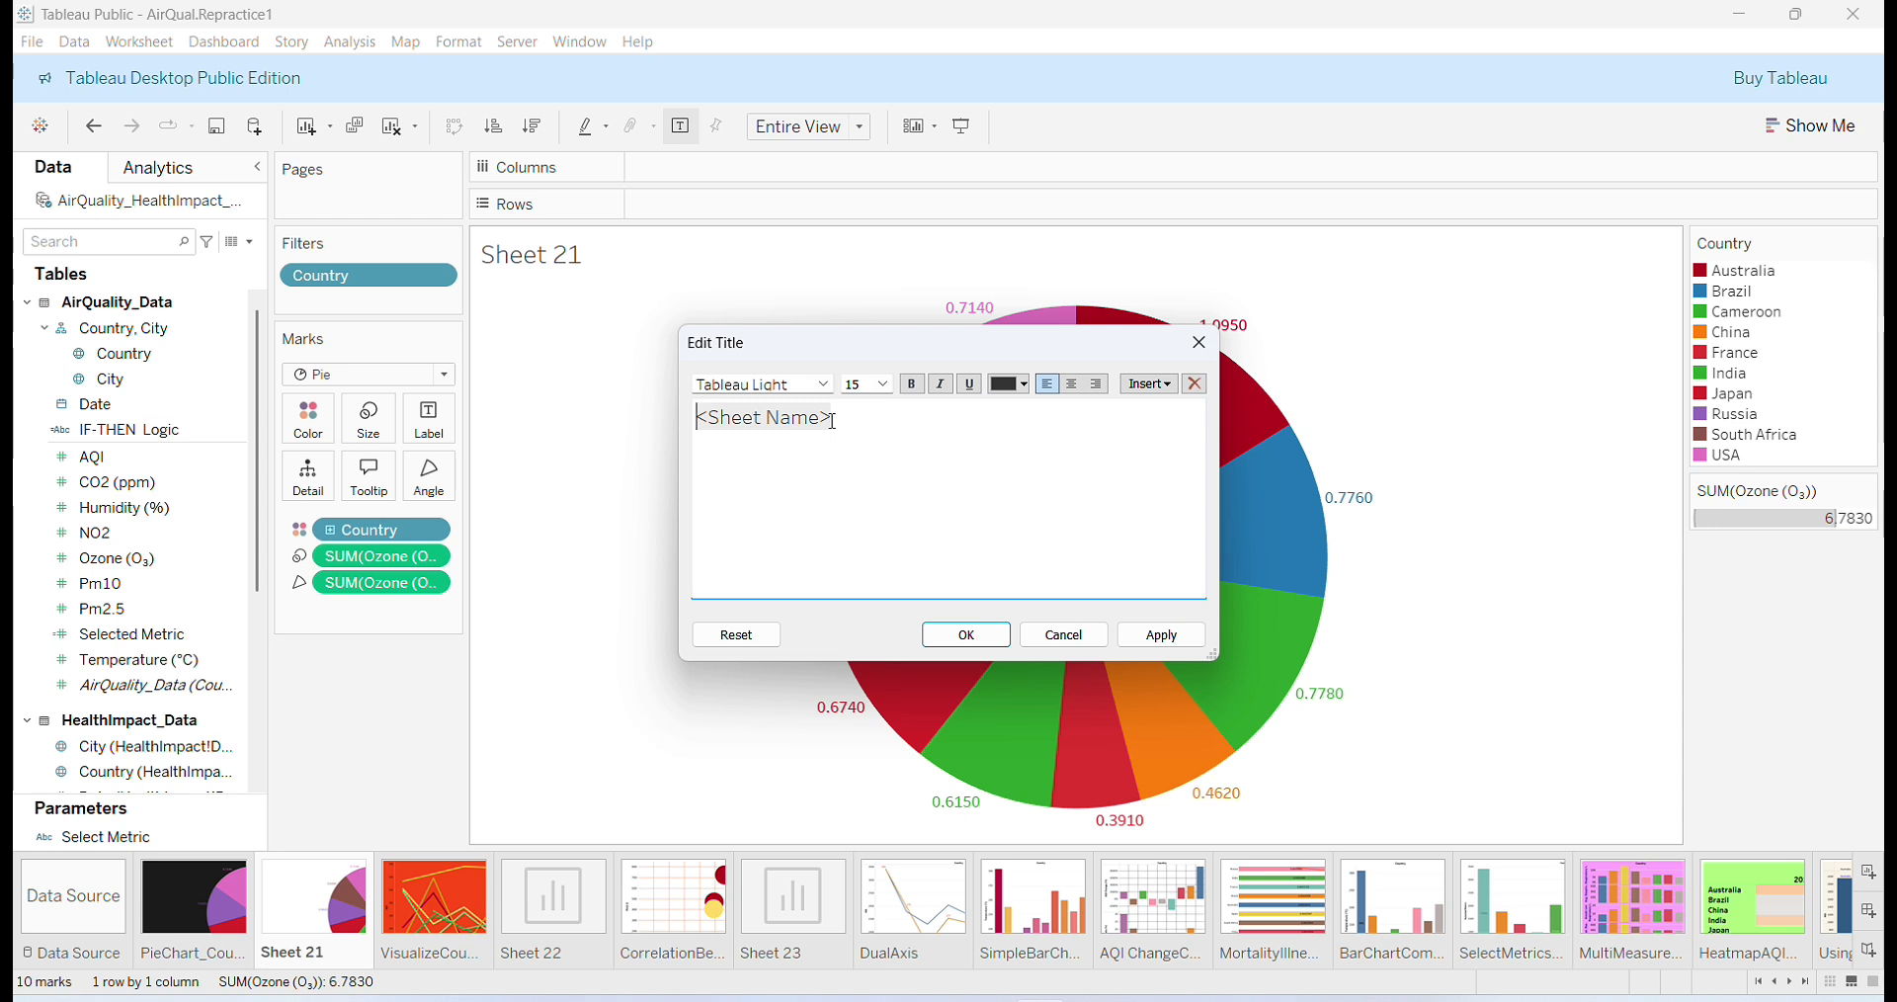
{"action": "left_click", "coordinate": [832, 421]}
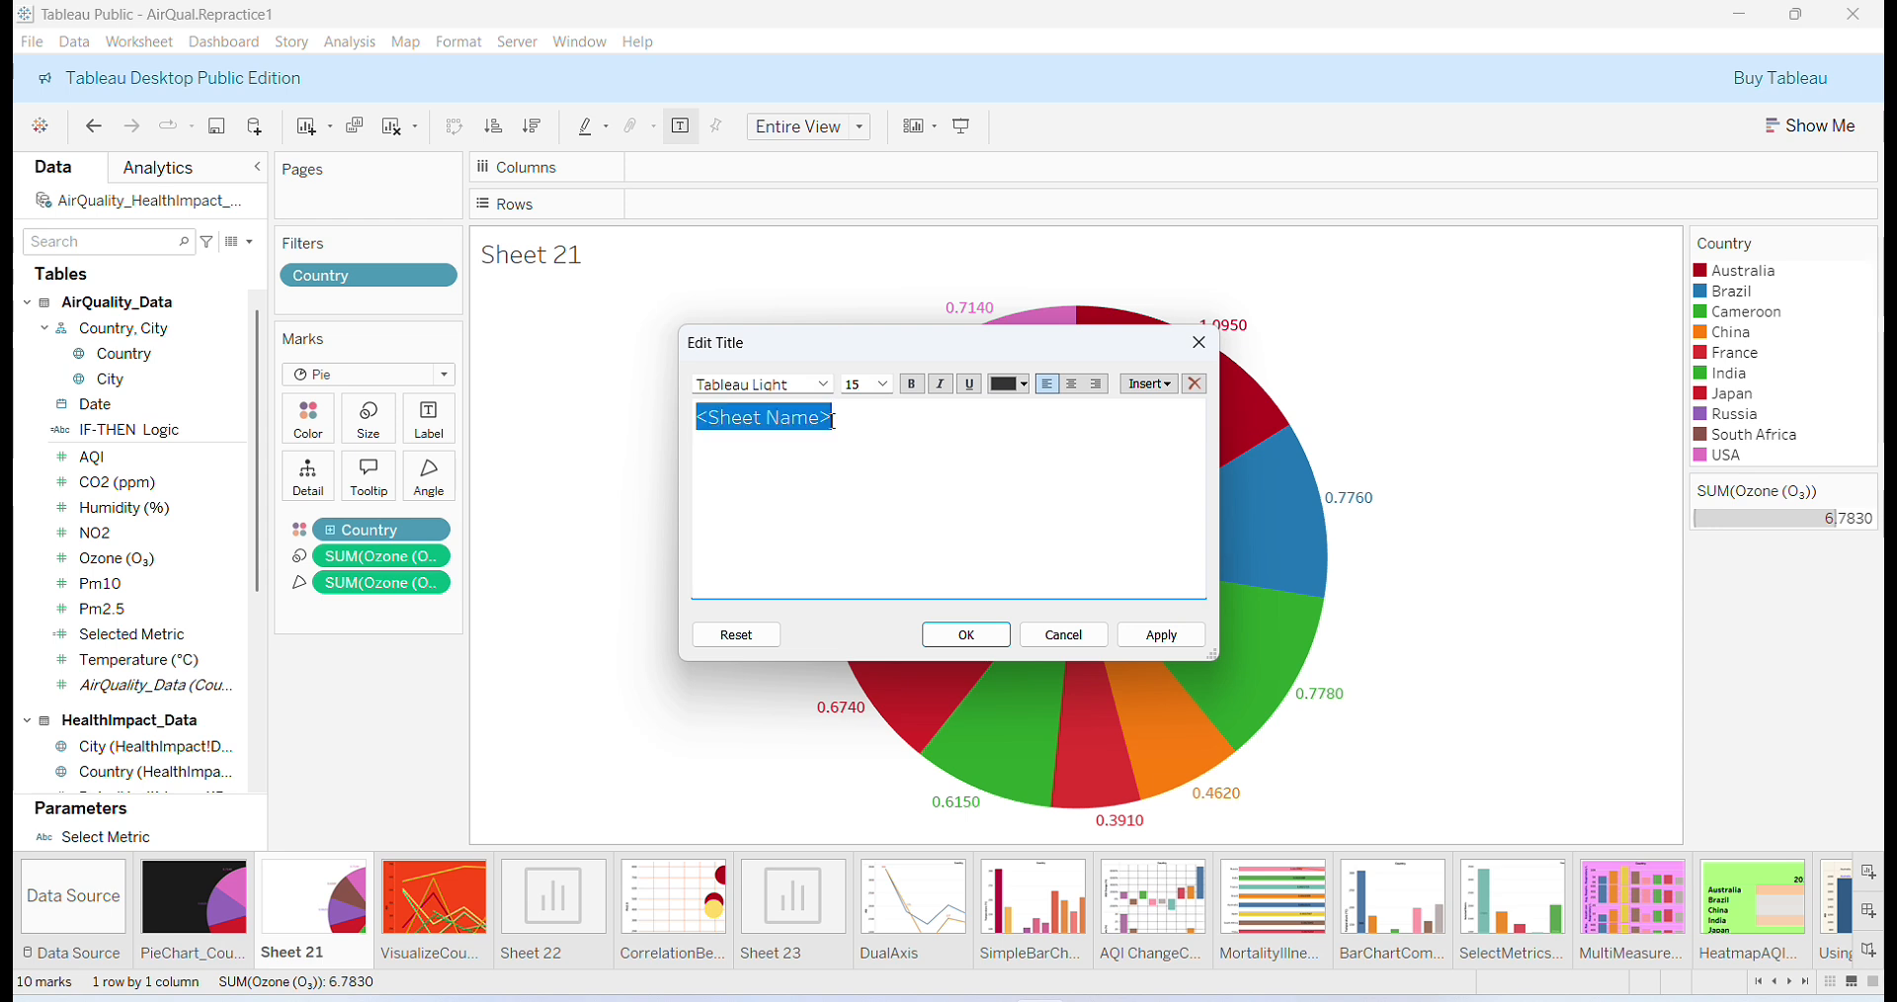
{"action": "type", "text": "Sheet"}
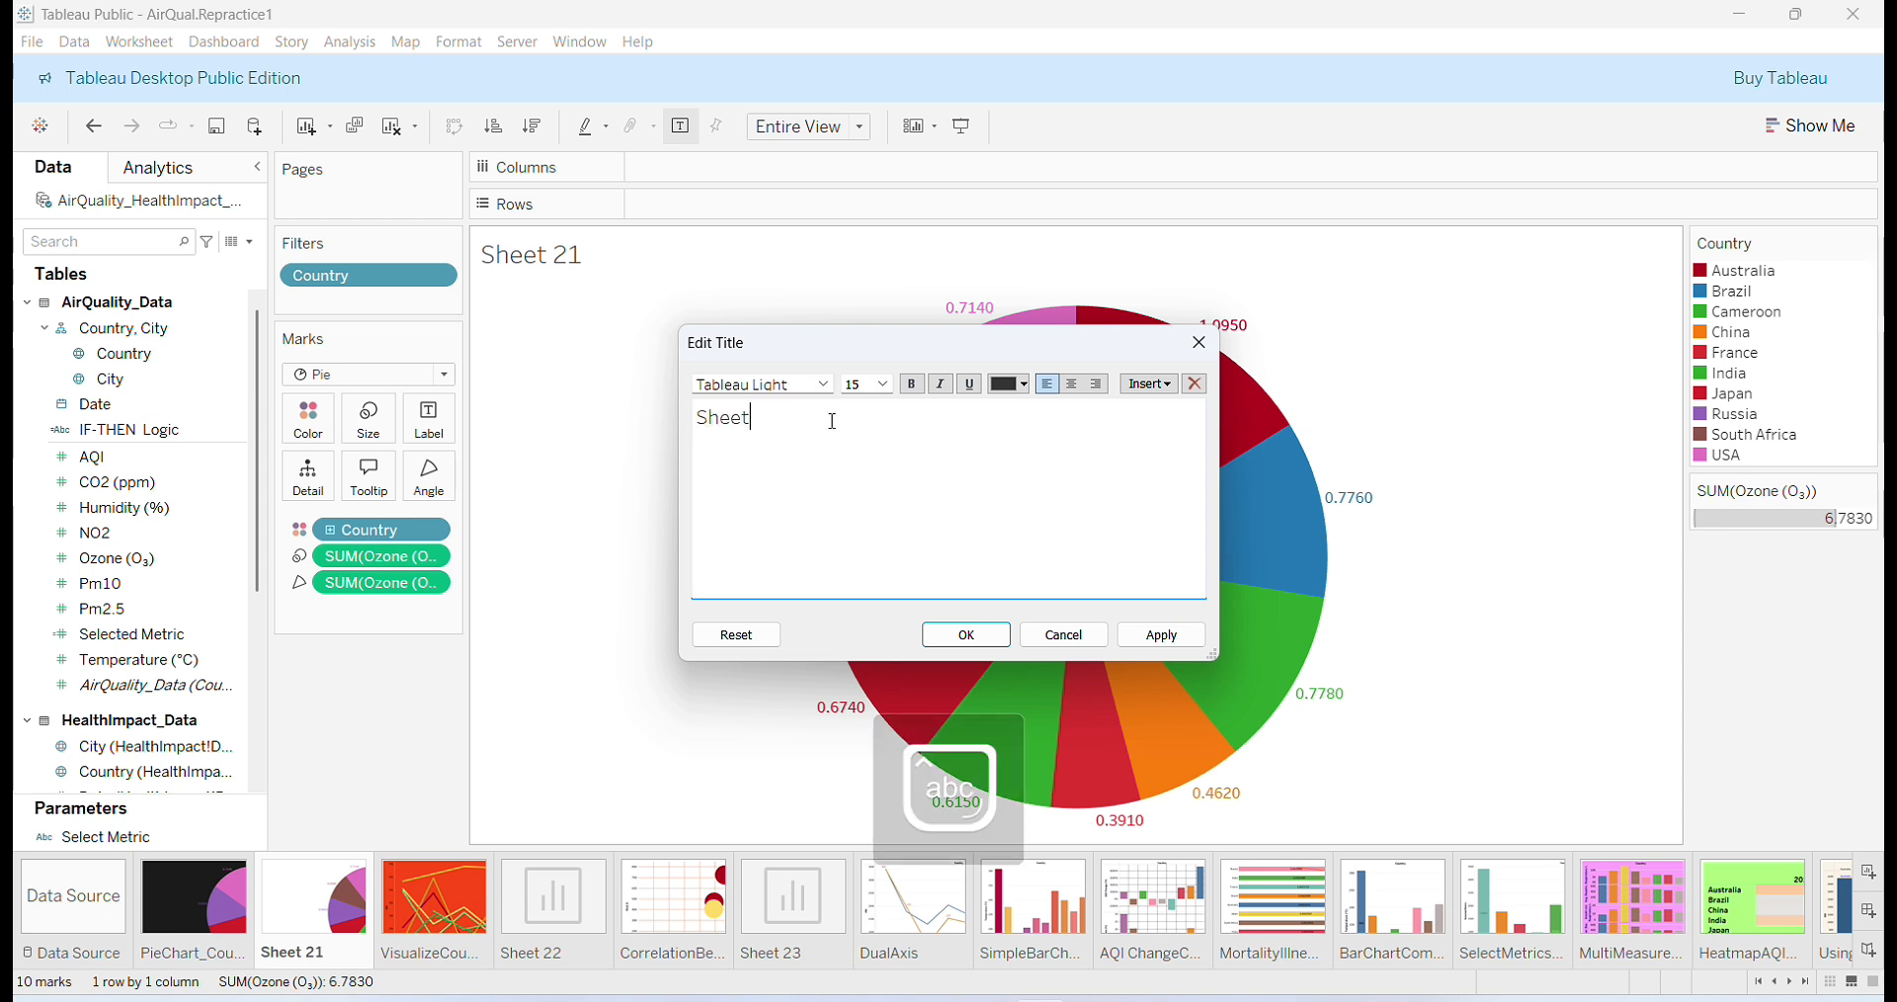
{"action": "type", "text": "21"}
{"action": "key", "text": "ctrl+a"}
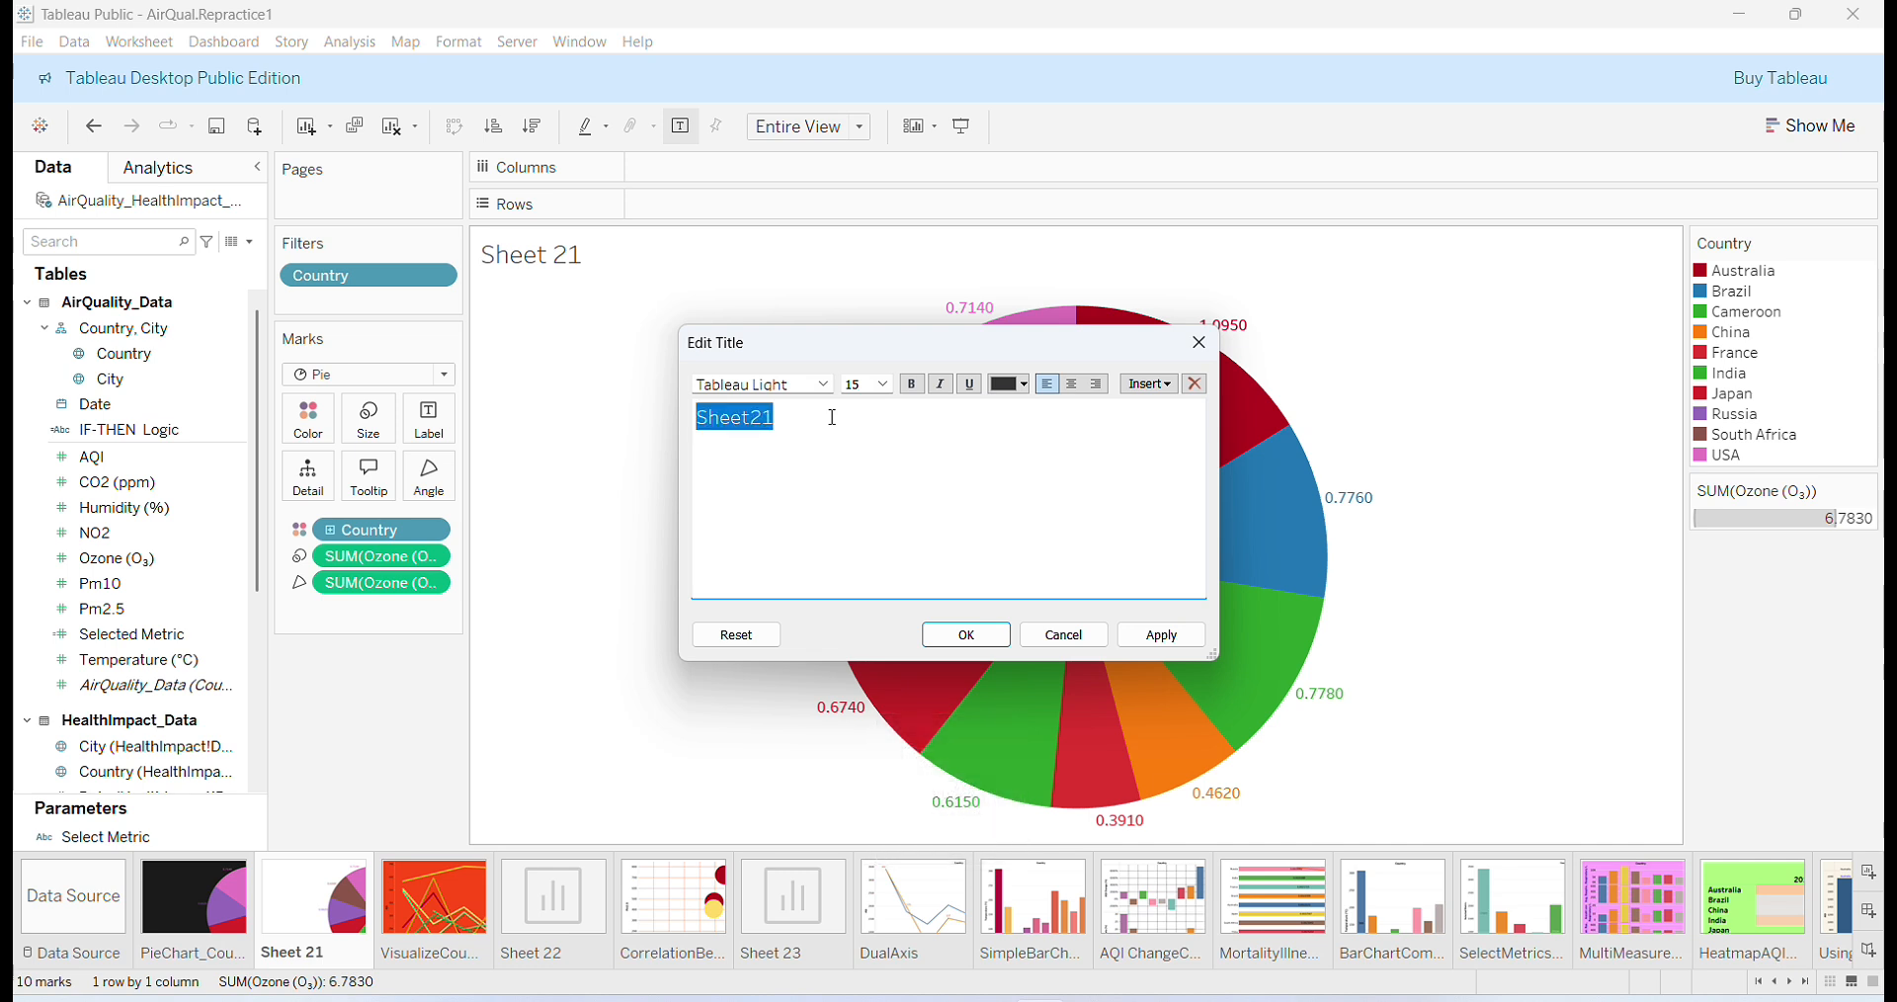
{"action": "left_click", "coordinate": [1033, 386]}
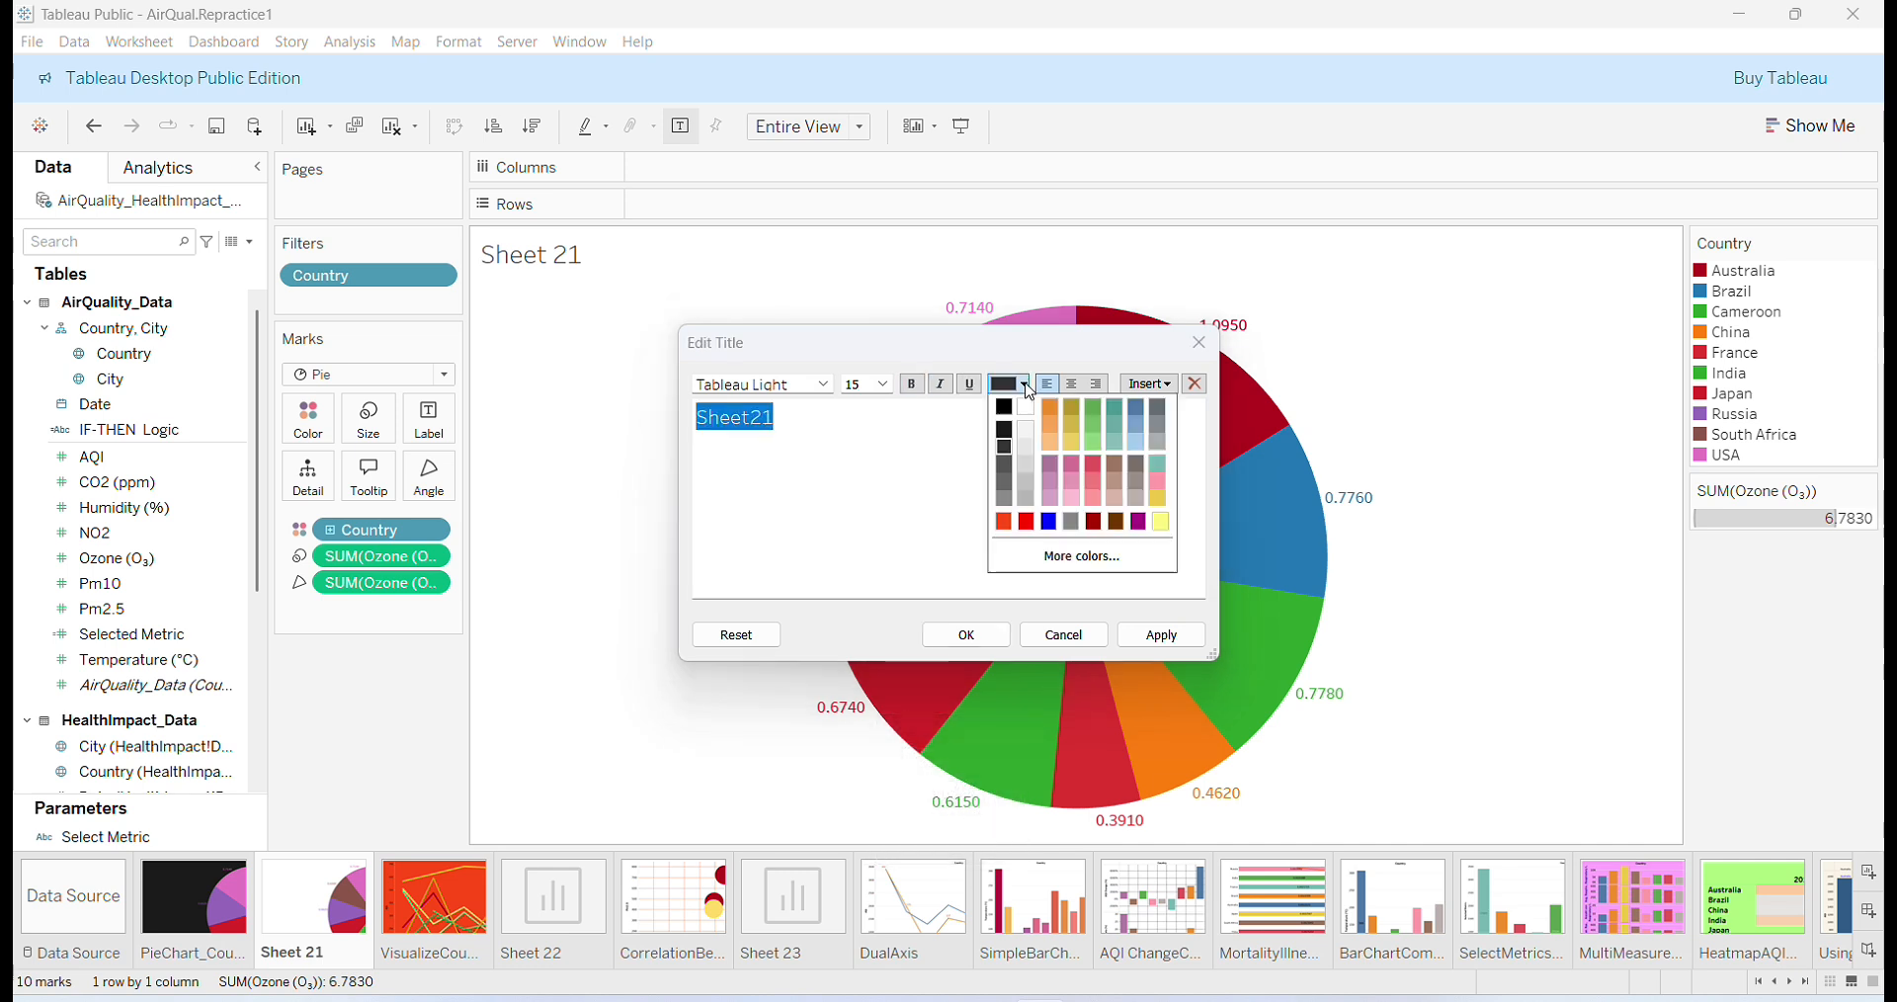
{"action": "left_click", "coordinate": [1050, 523]}
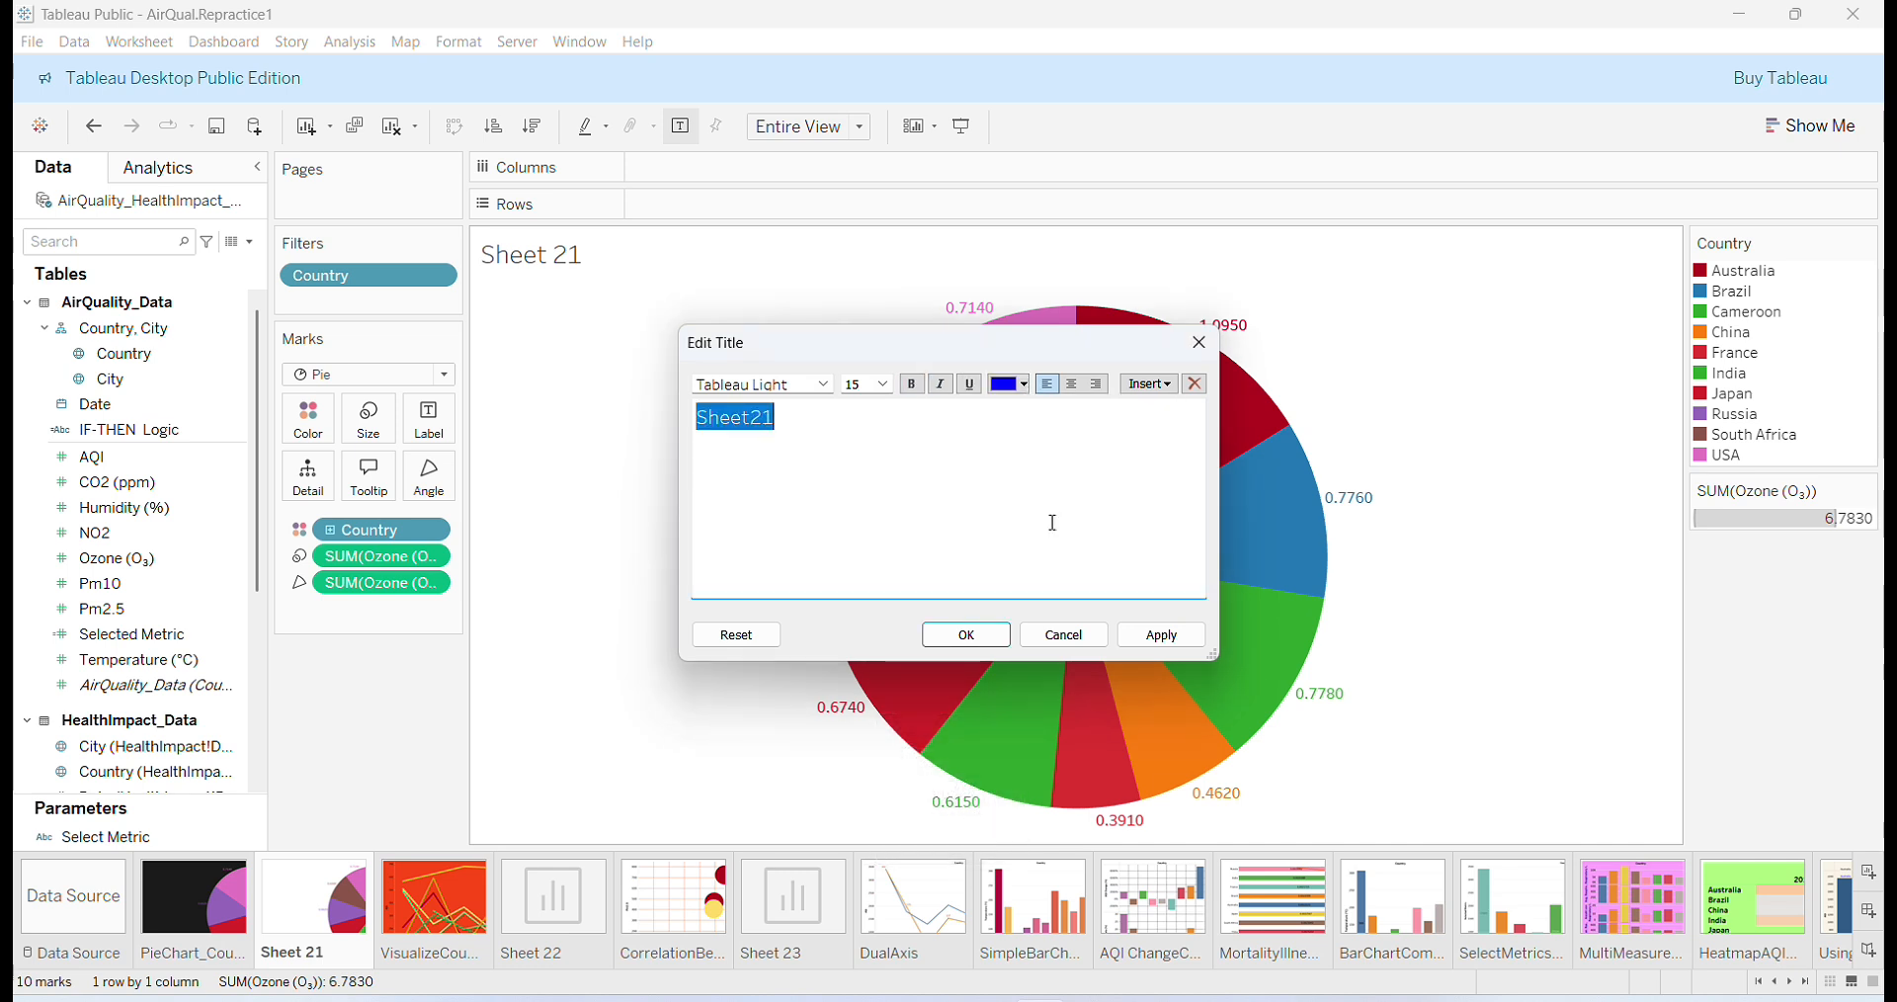
{"action": "left_click", "coordinate": [913, 385]}
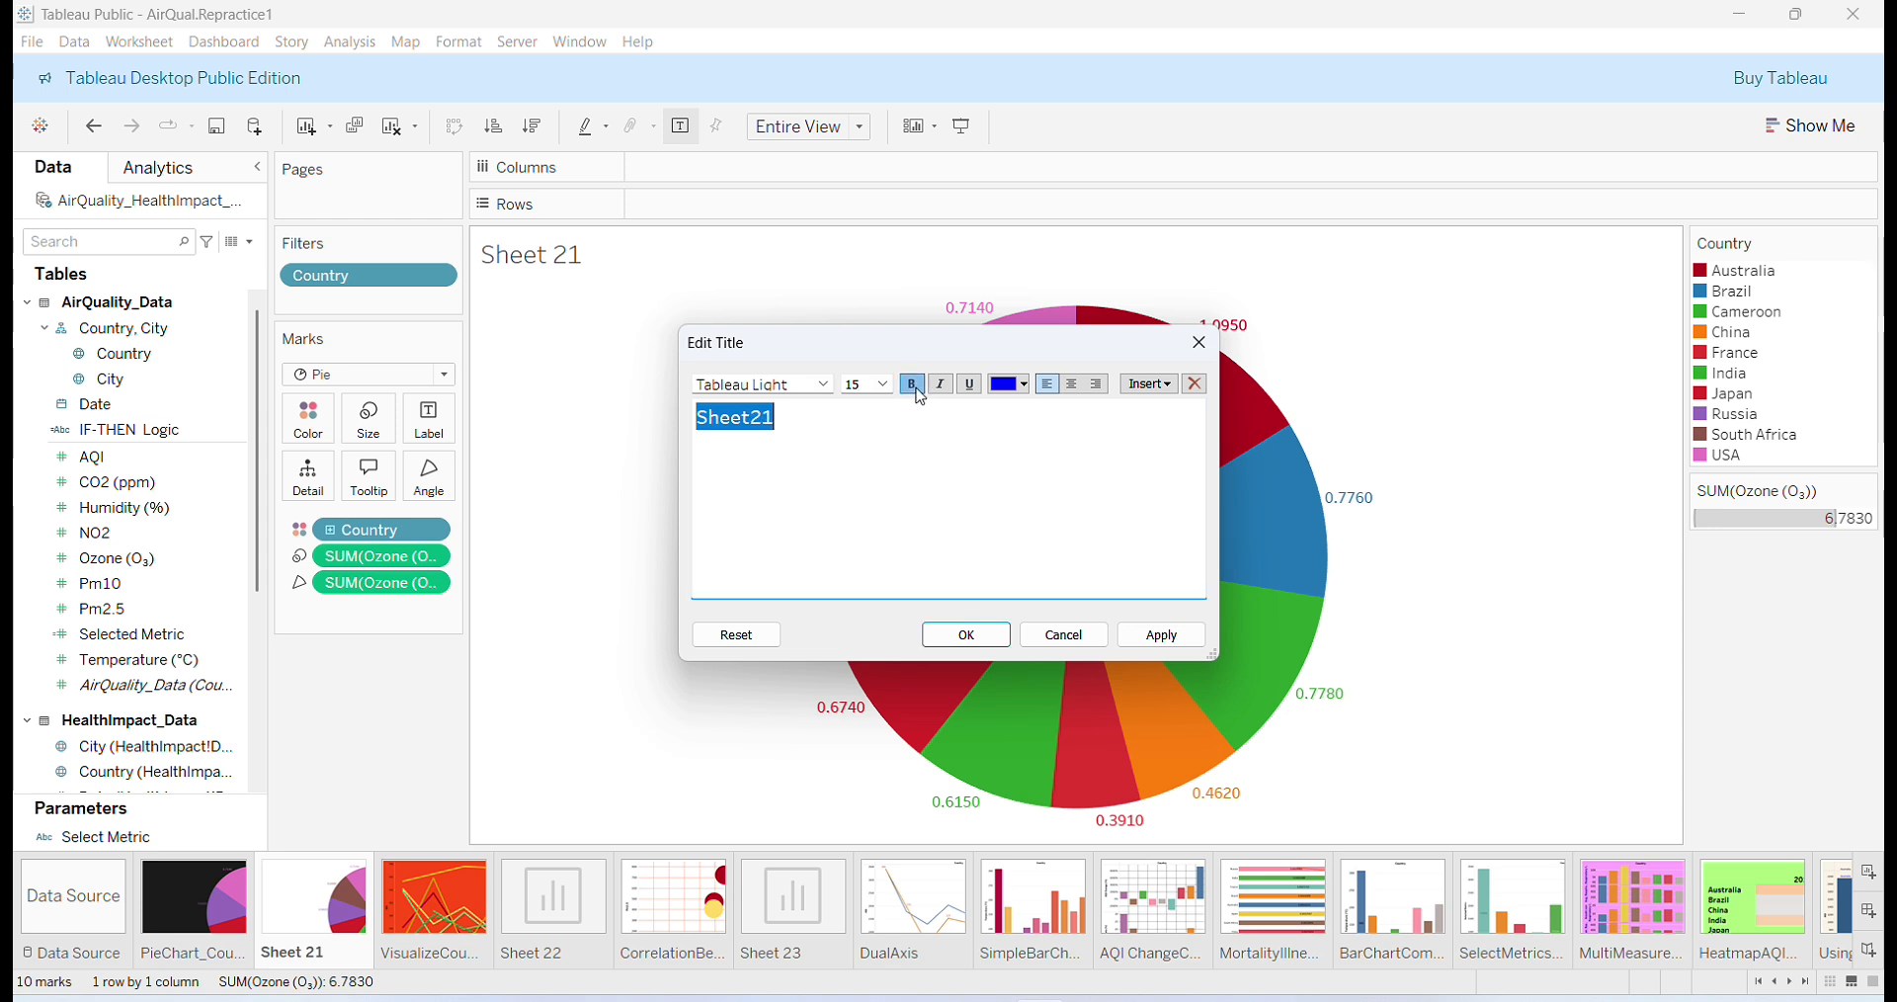
{"action": "left_click", "coordinate": [967, 648]}
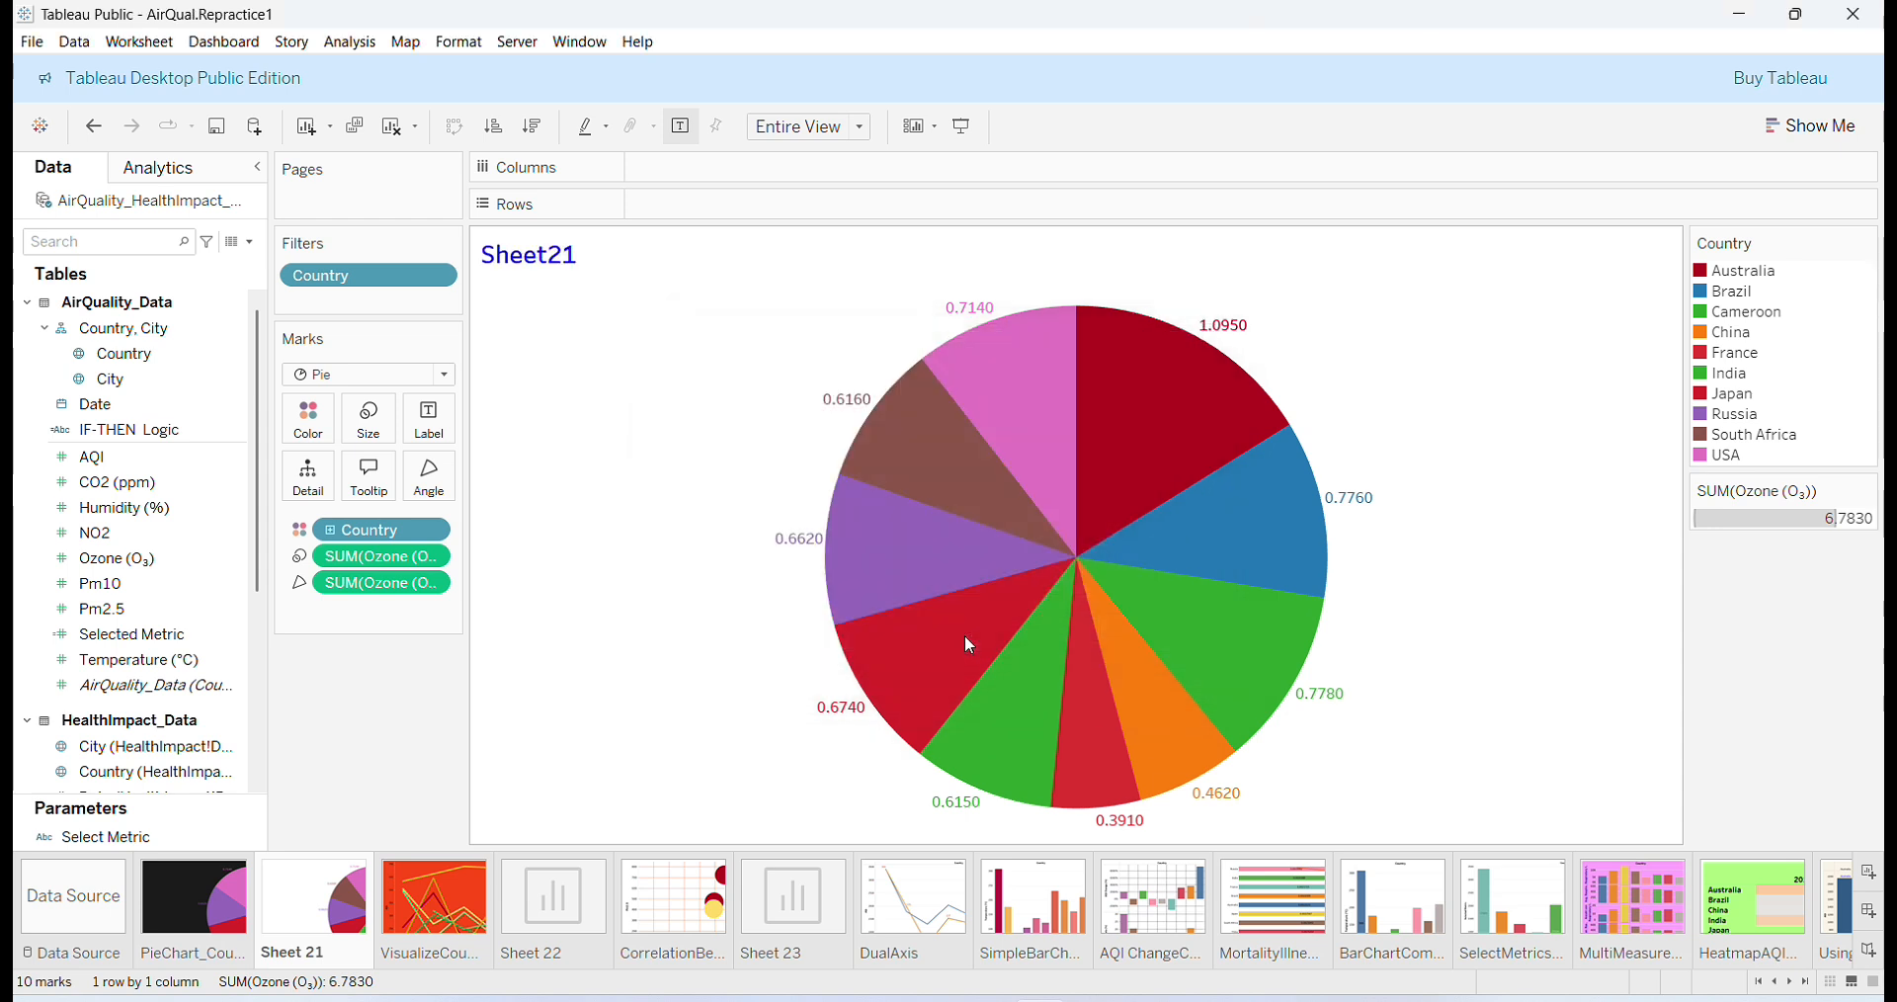
Add a border to the sheet title, choosing blue and the thinnest line weight.
{"action": "right_click", "coordinate": [643, 258]}
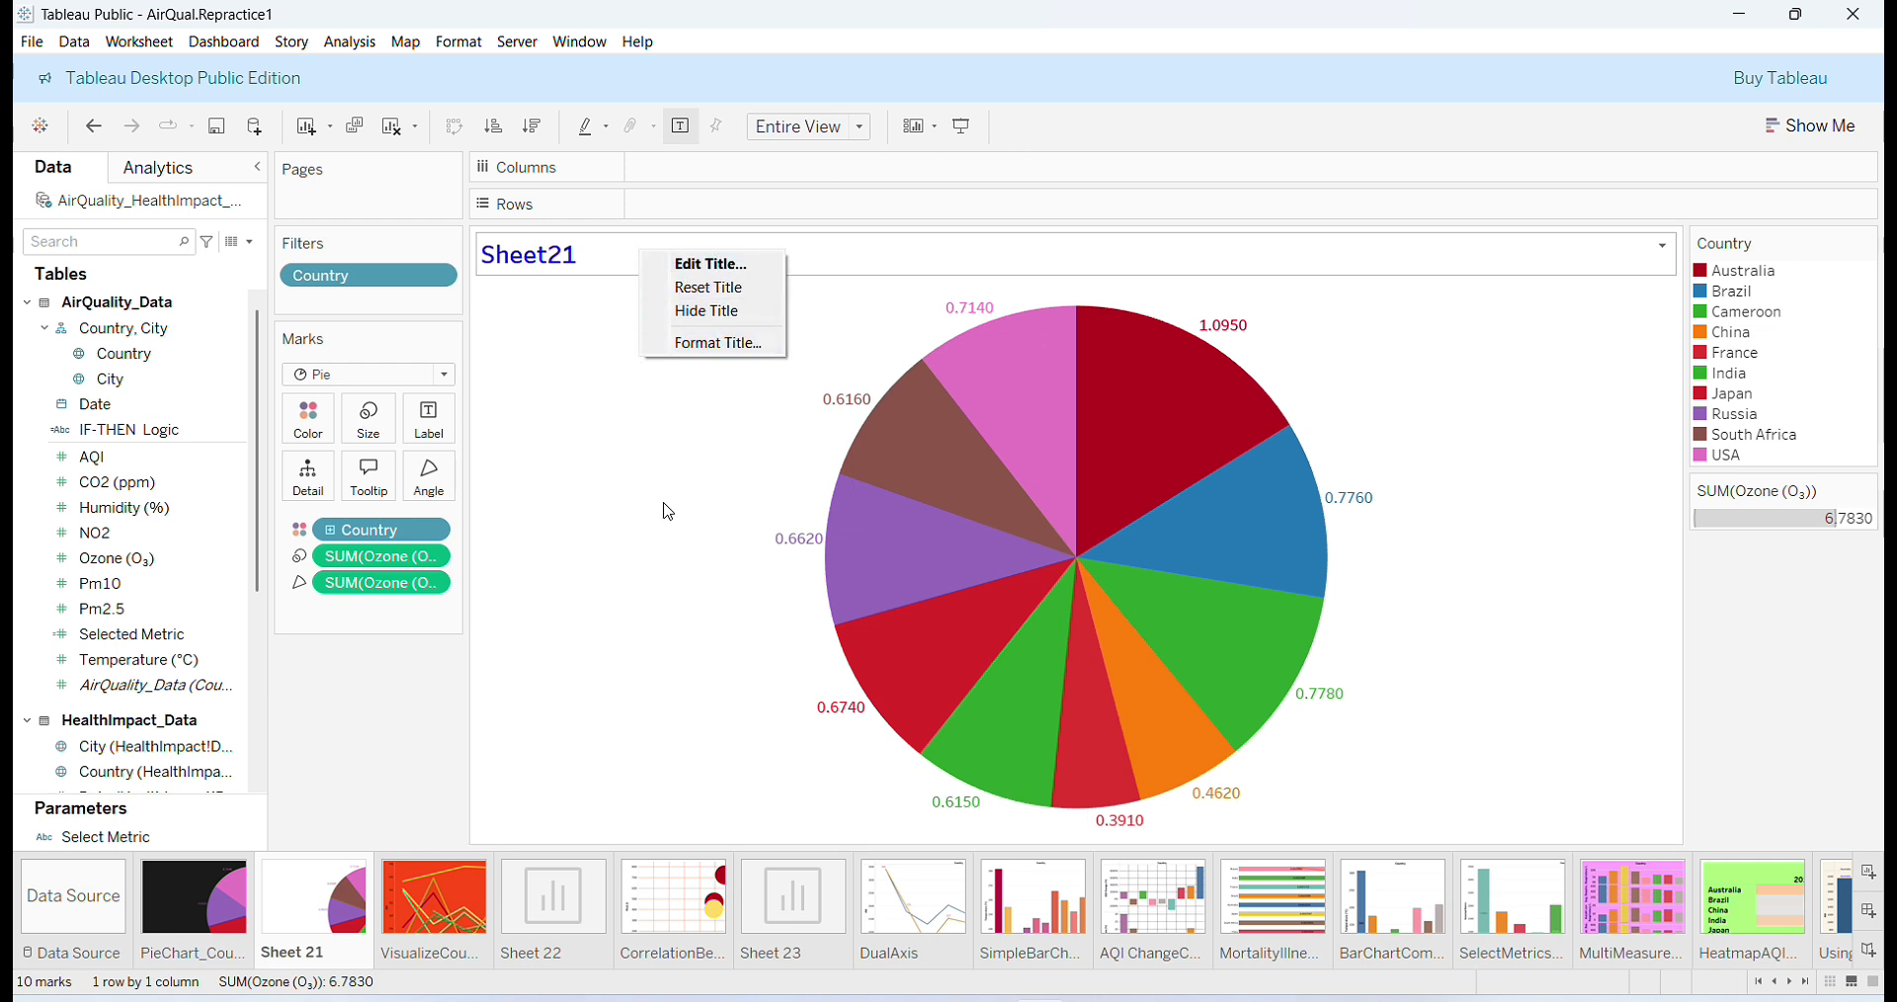
{"action": "left_click", "coordinate": [751, 344]}
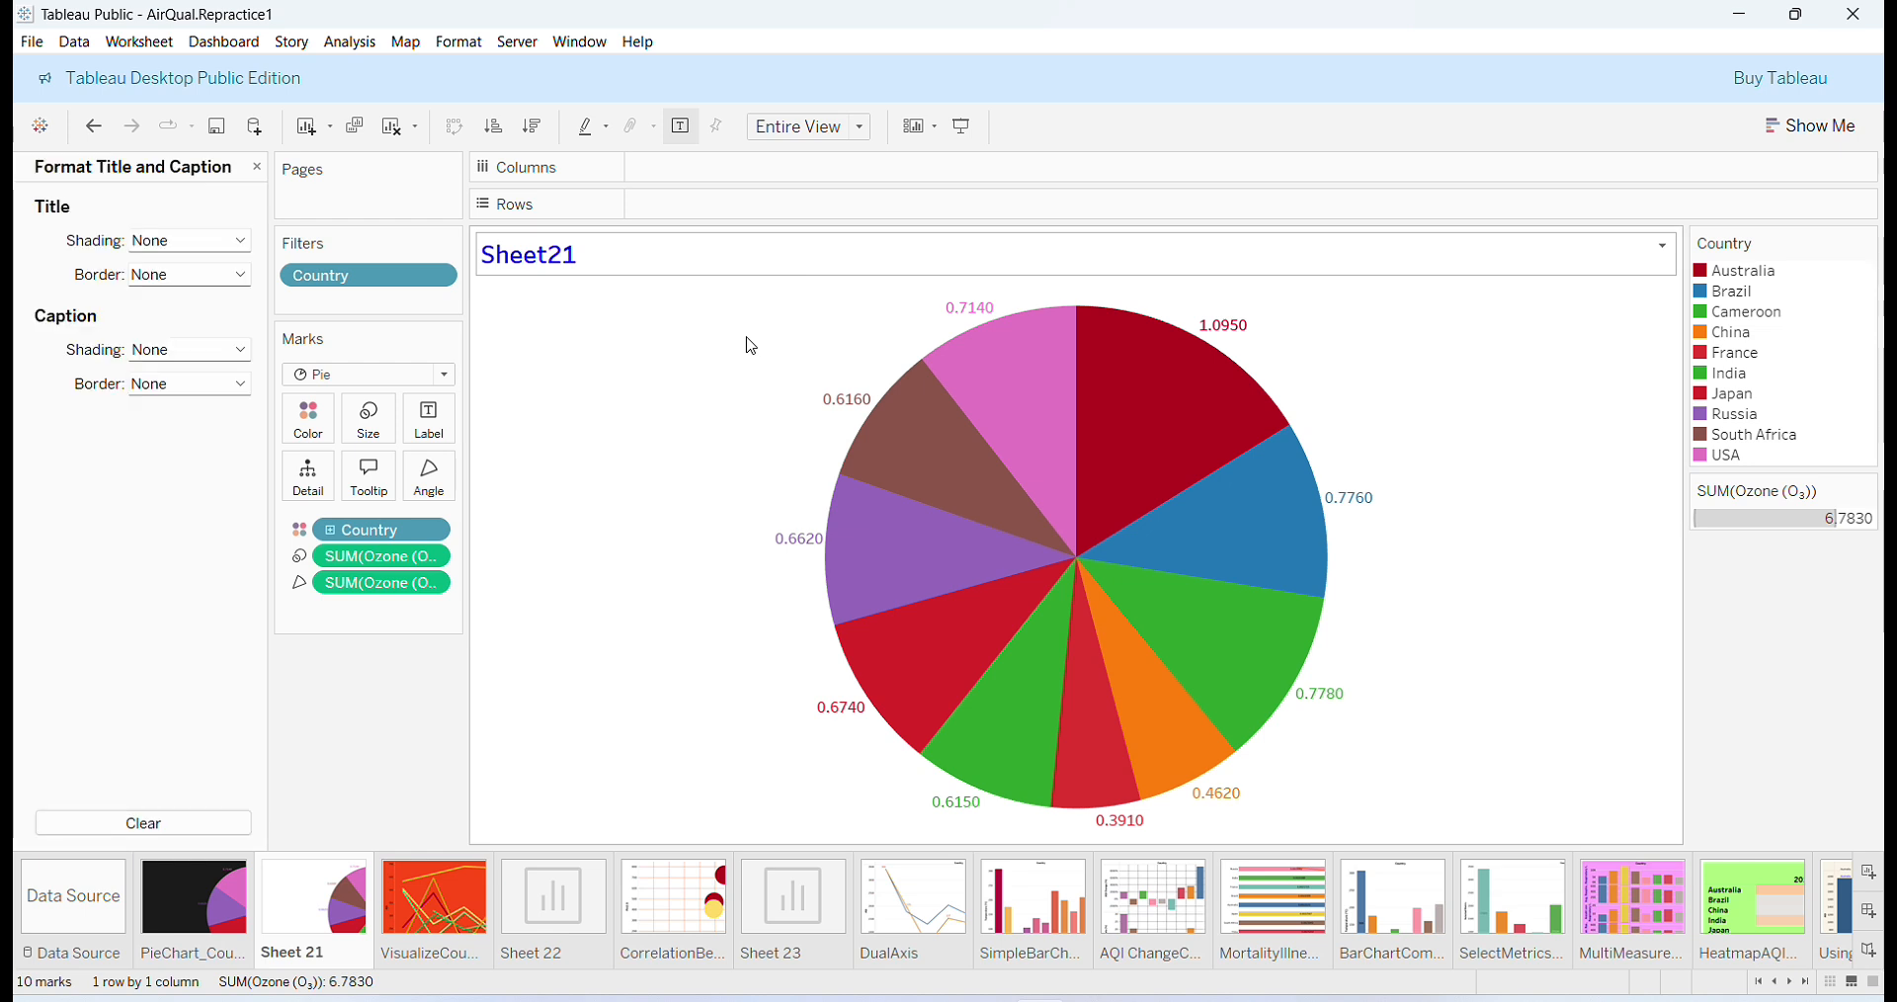
{"action": "left_click", "coordinate": [241, 276]}
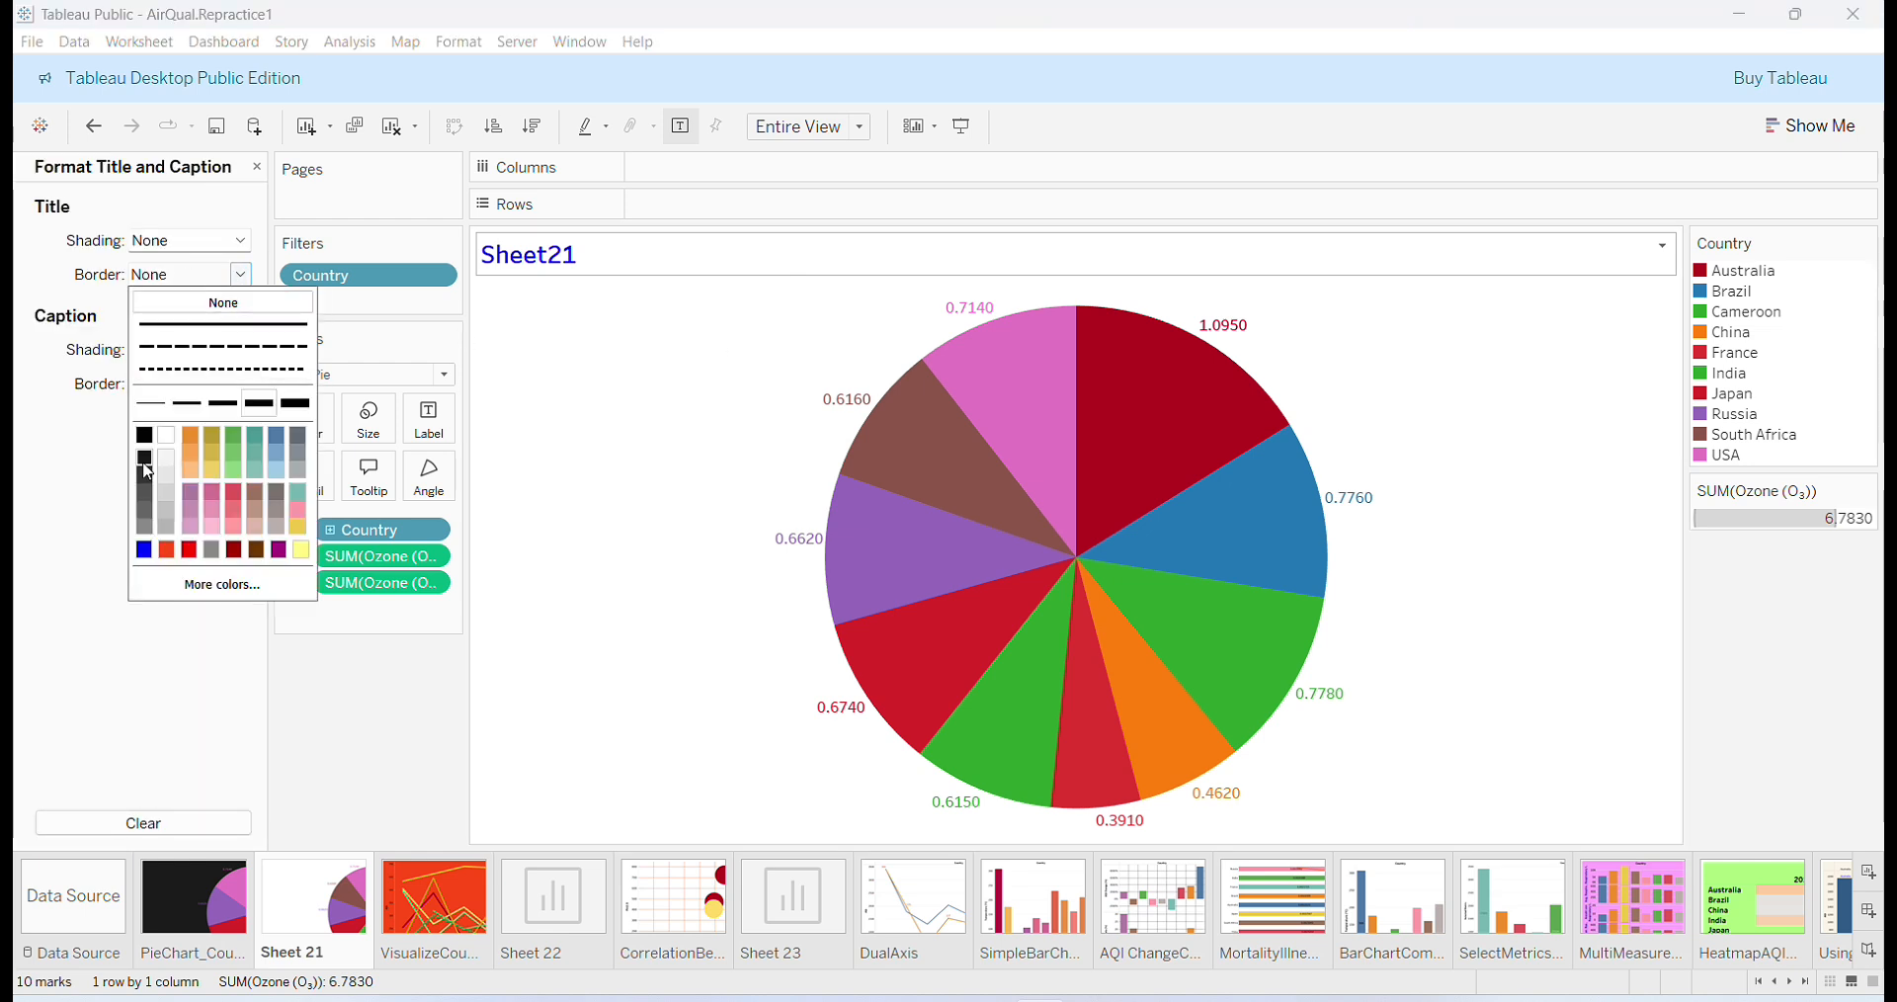
{"action": "left_click", "coordinate": [145, 550]}
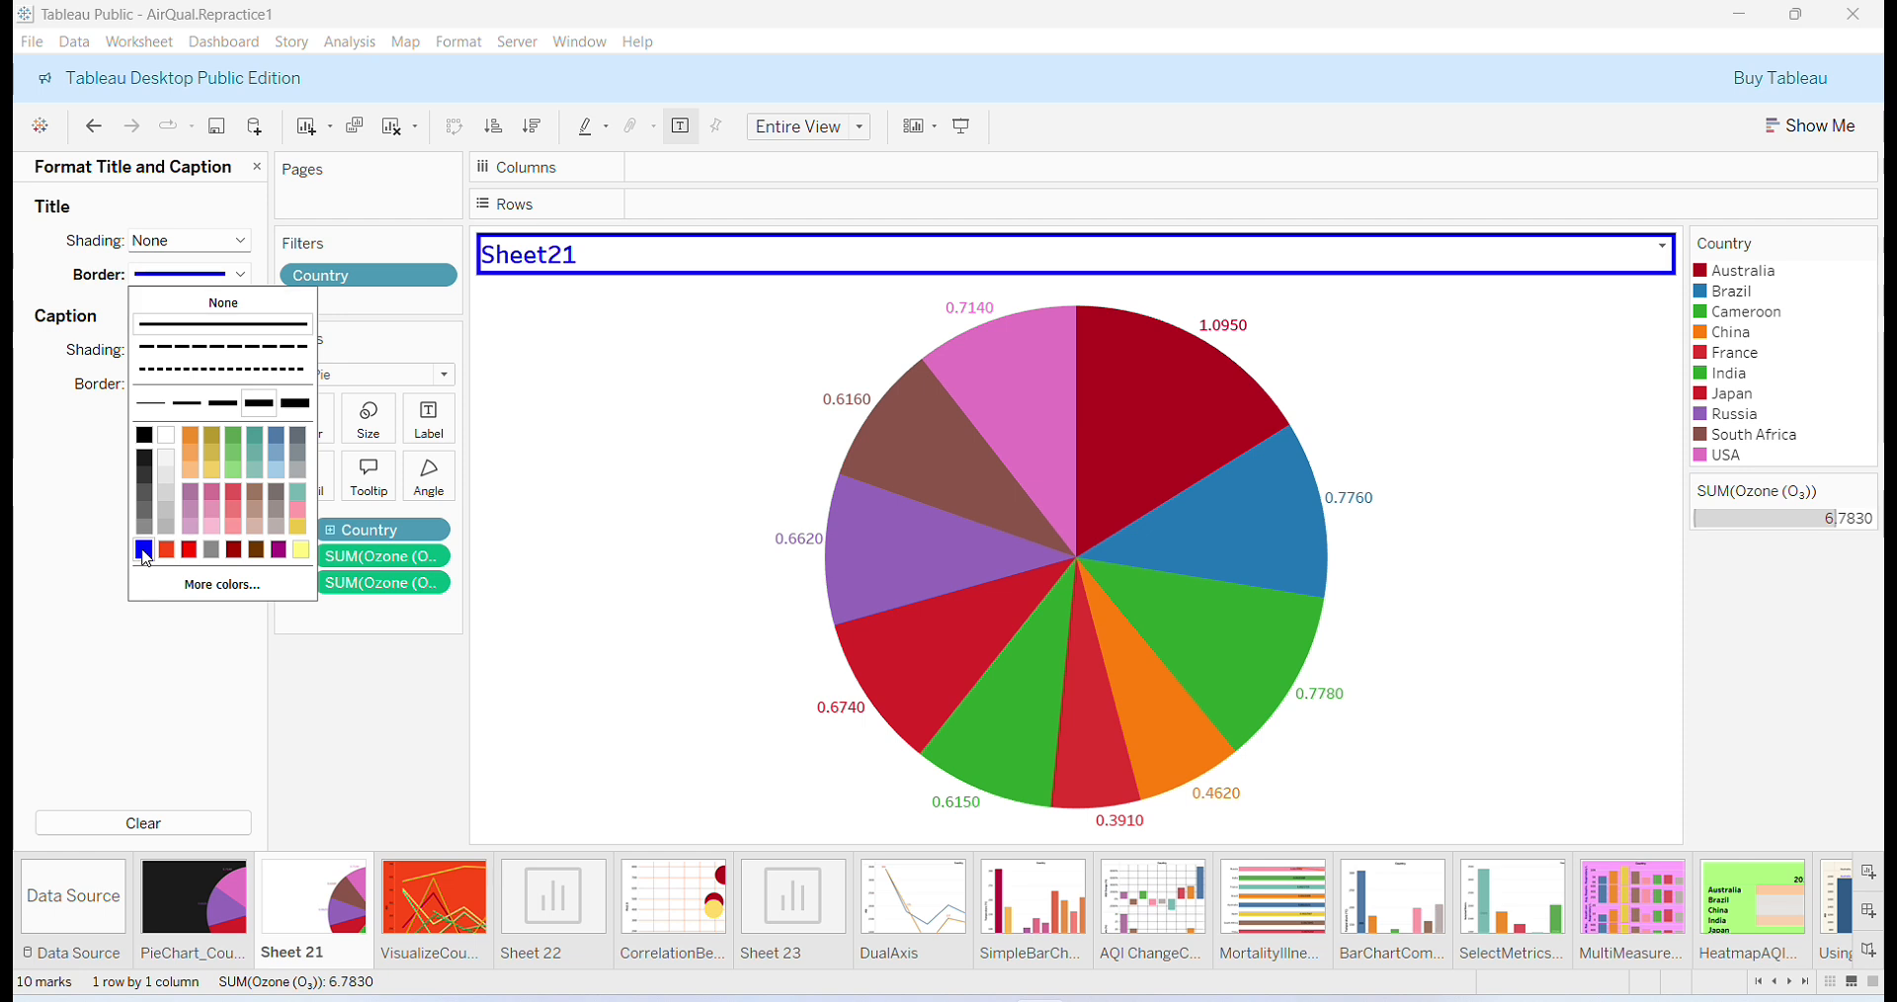
{"action": "left_click", "coordinate": [156, 409]}
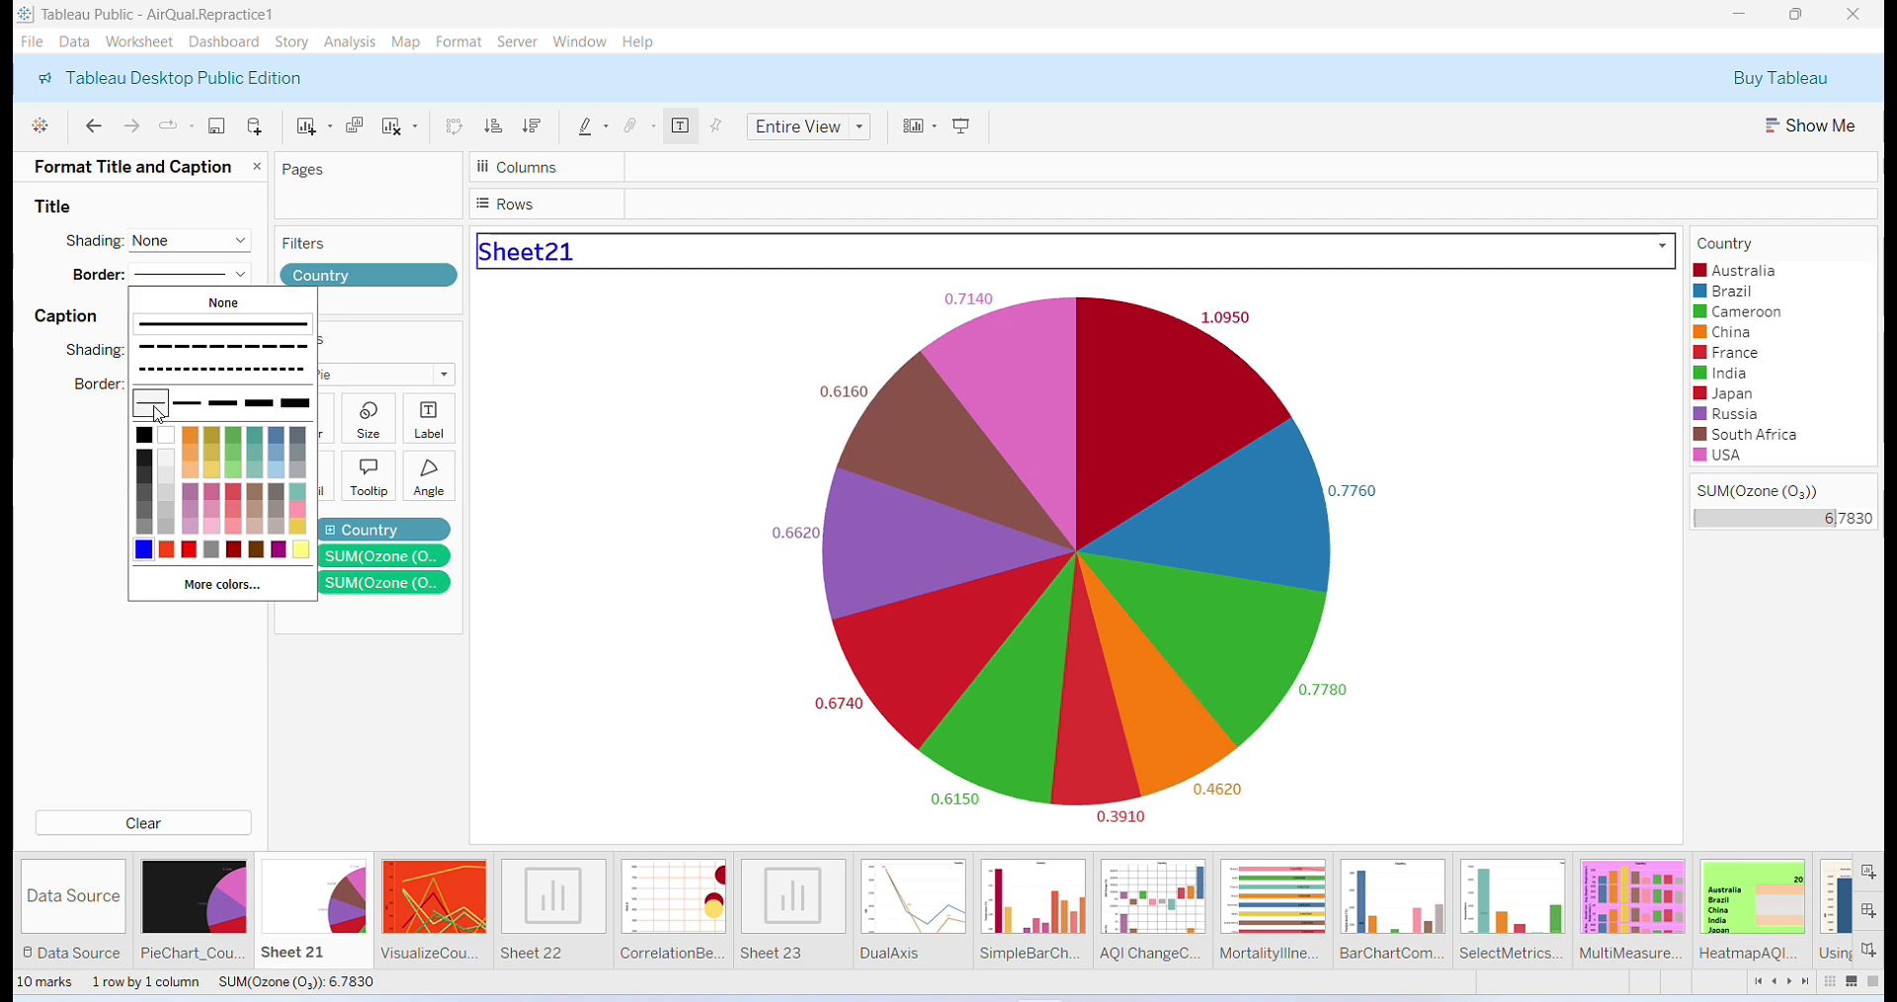
Shade the Sheet21 title background yellow.
{"action": "left_click", "coordinate": [626, 288]}
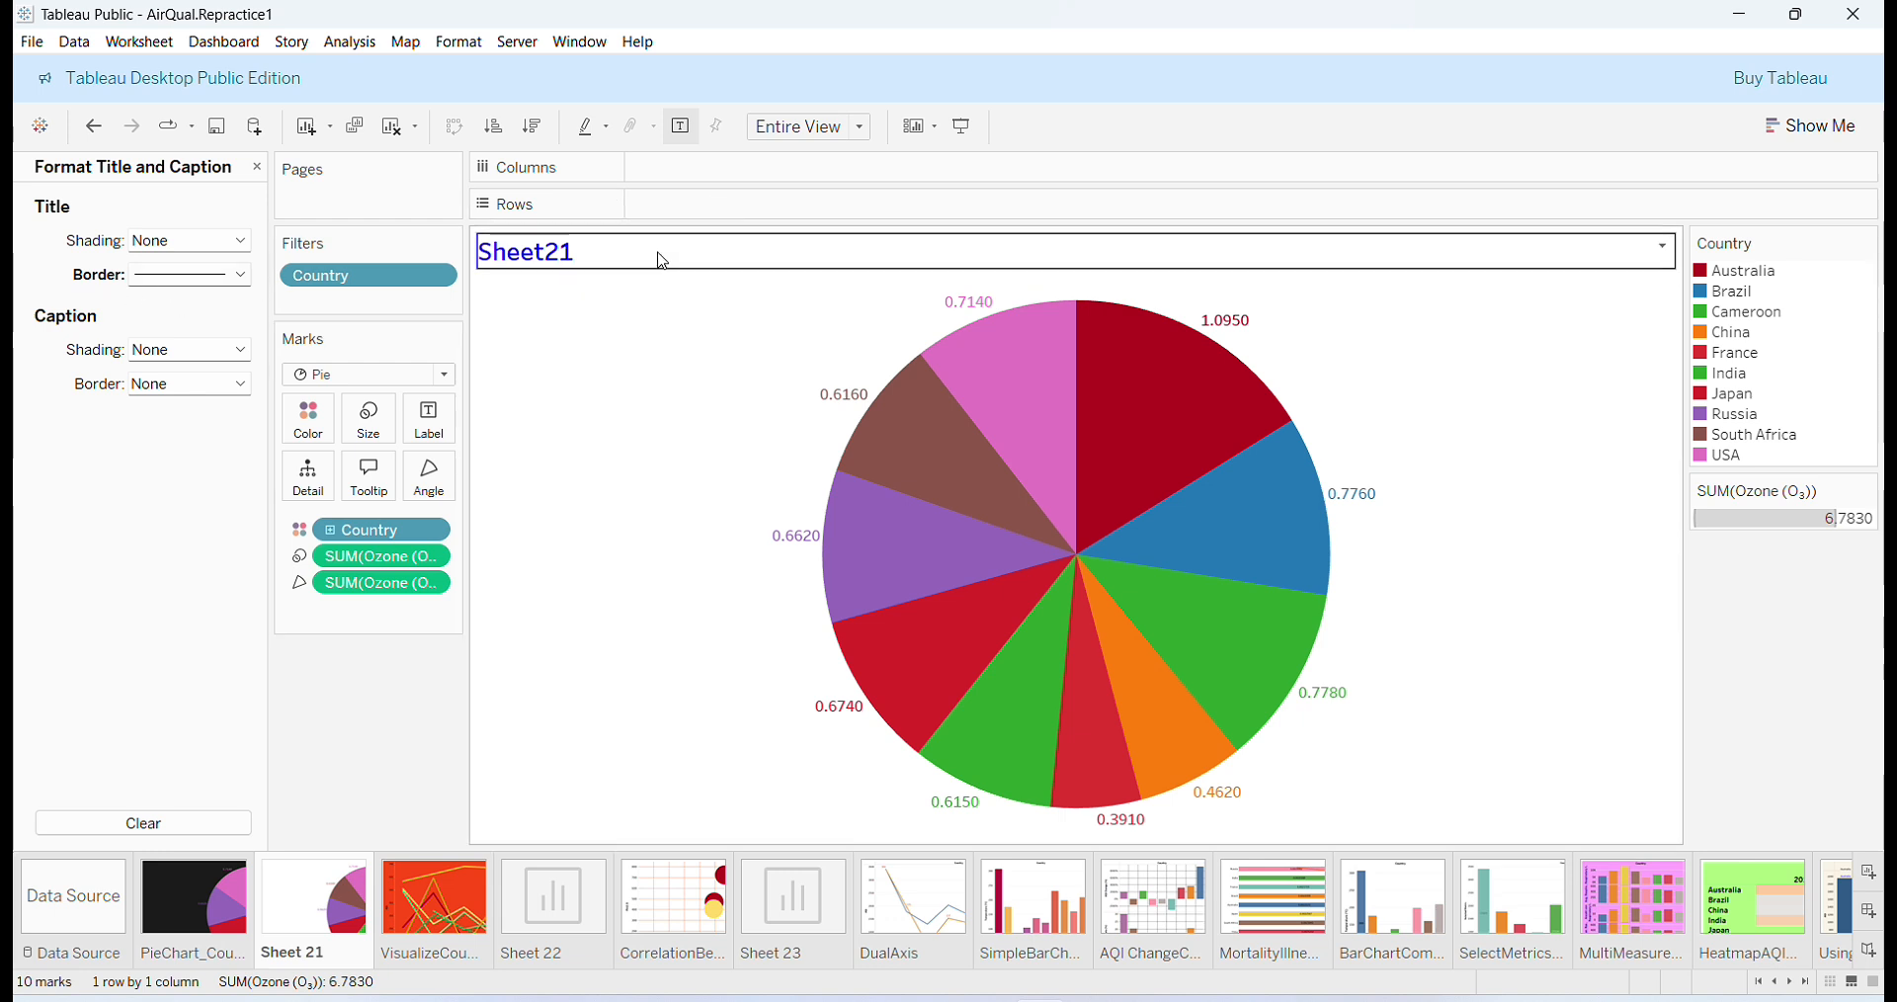
{"action": "left_click", "coordinate": [240, 241]}
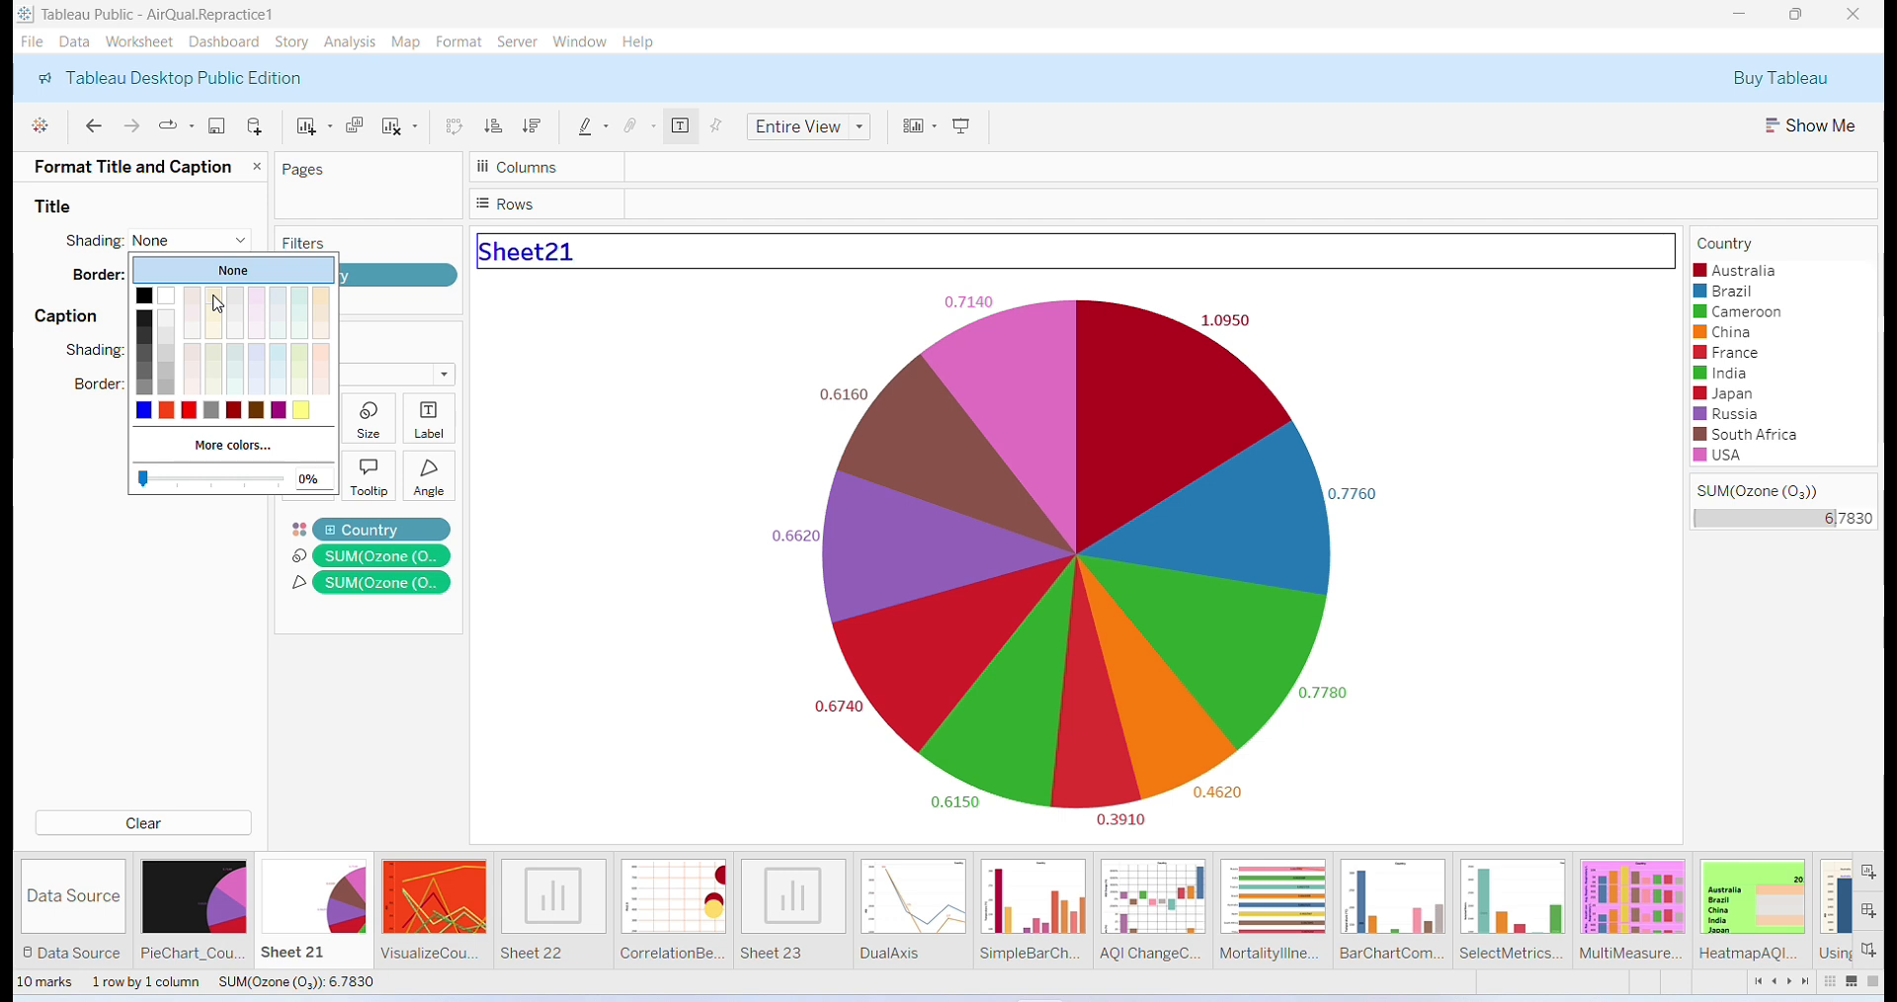
{"action": "left_click", "coordinate": [300, 410]}
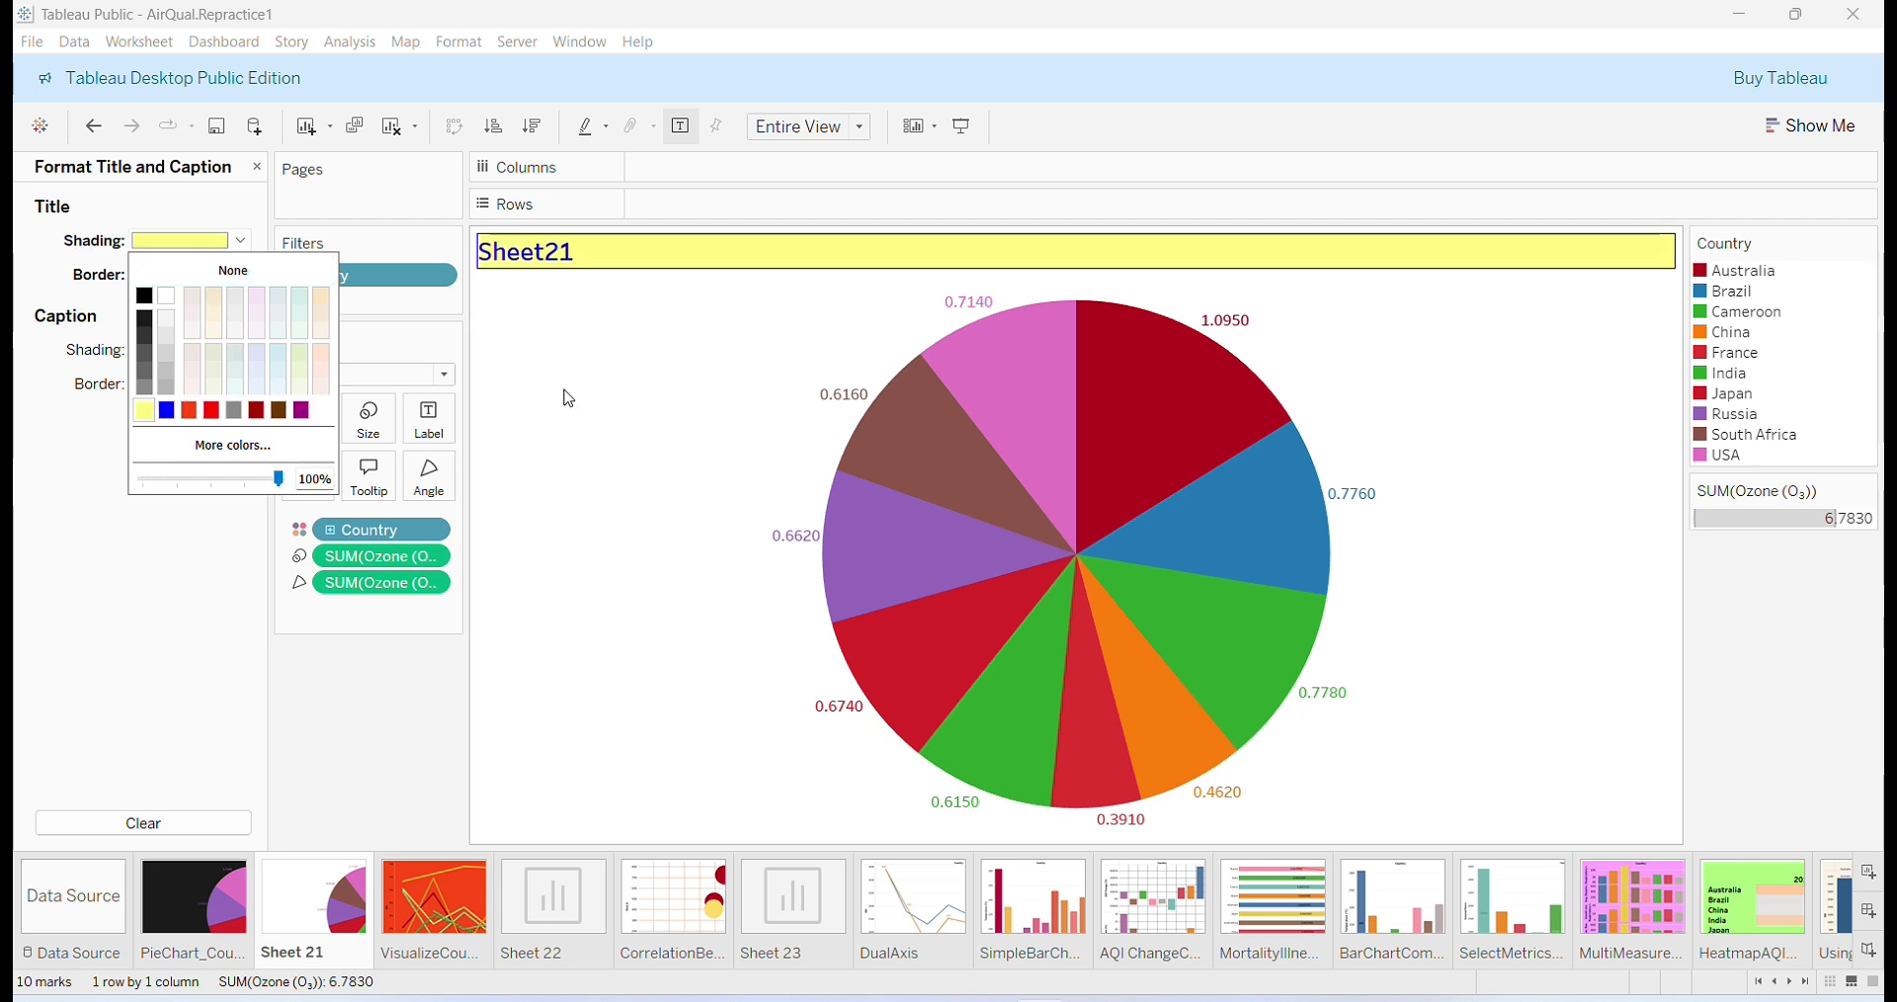
{"action": "left_click", "coordinate": [600, 406]}
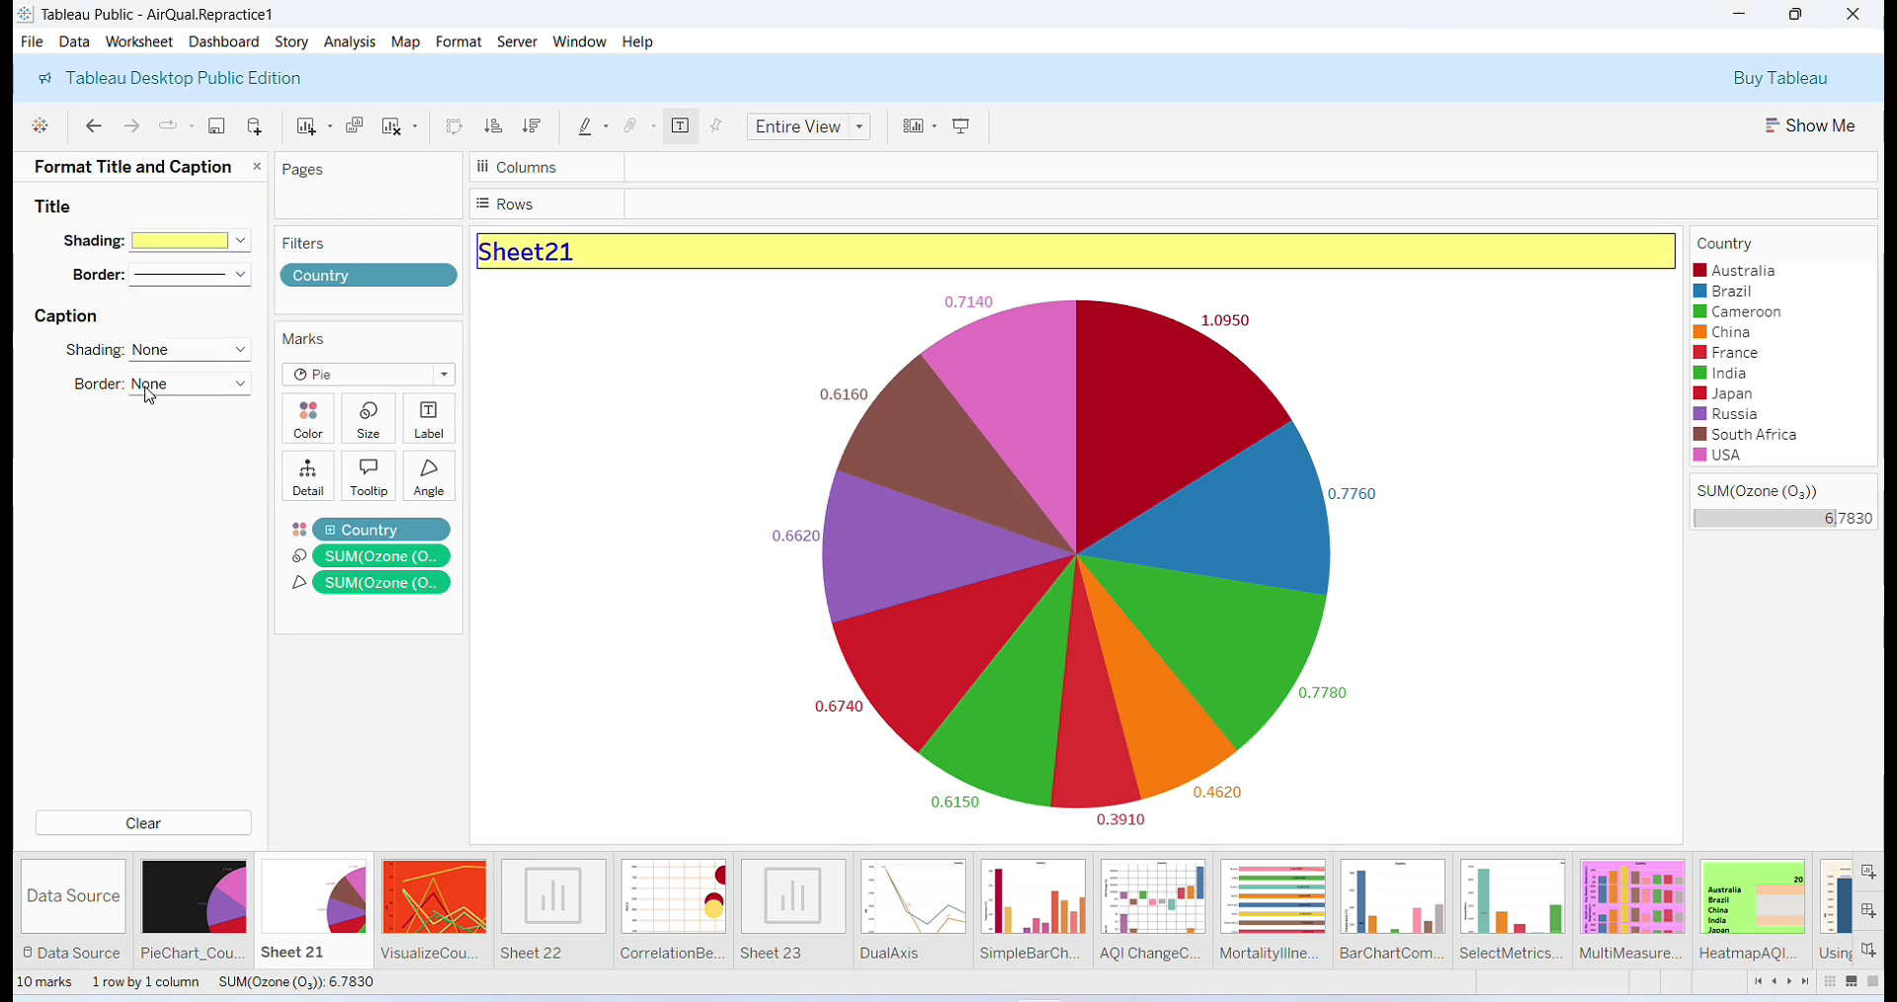
{"action": "left_click", "coordinate": [257, 168]}
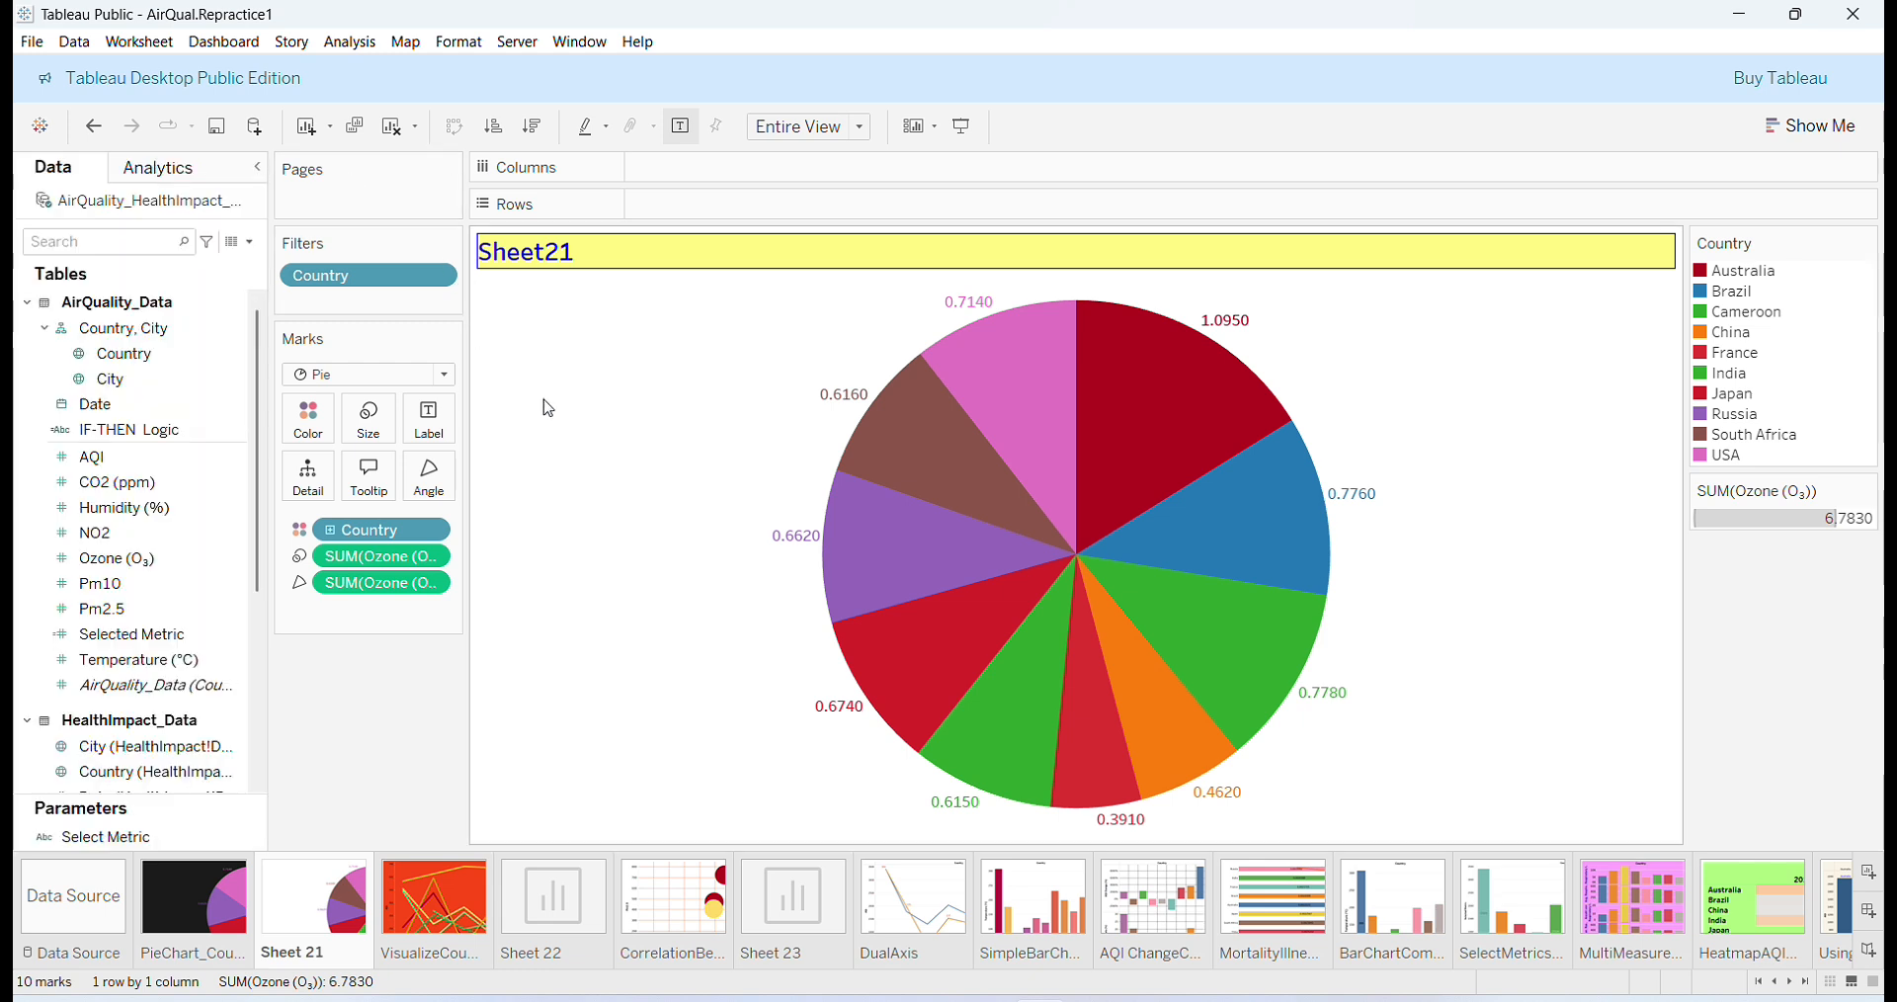
Shade the whole worksheet background orange and set the pie's mark label text to black.
{"action": "left_click", "coordinate": [468, 49]}
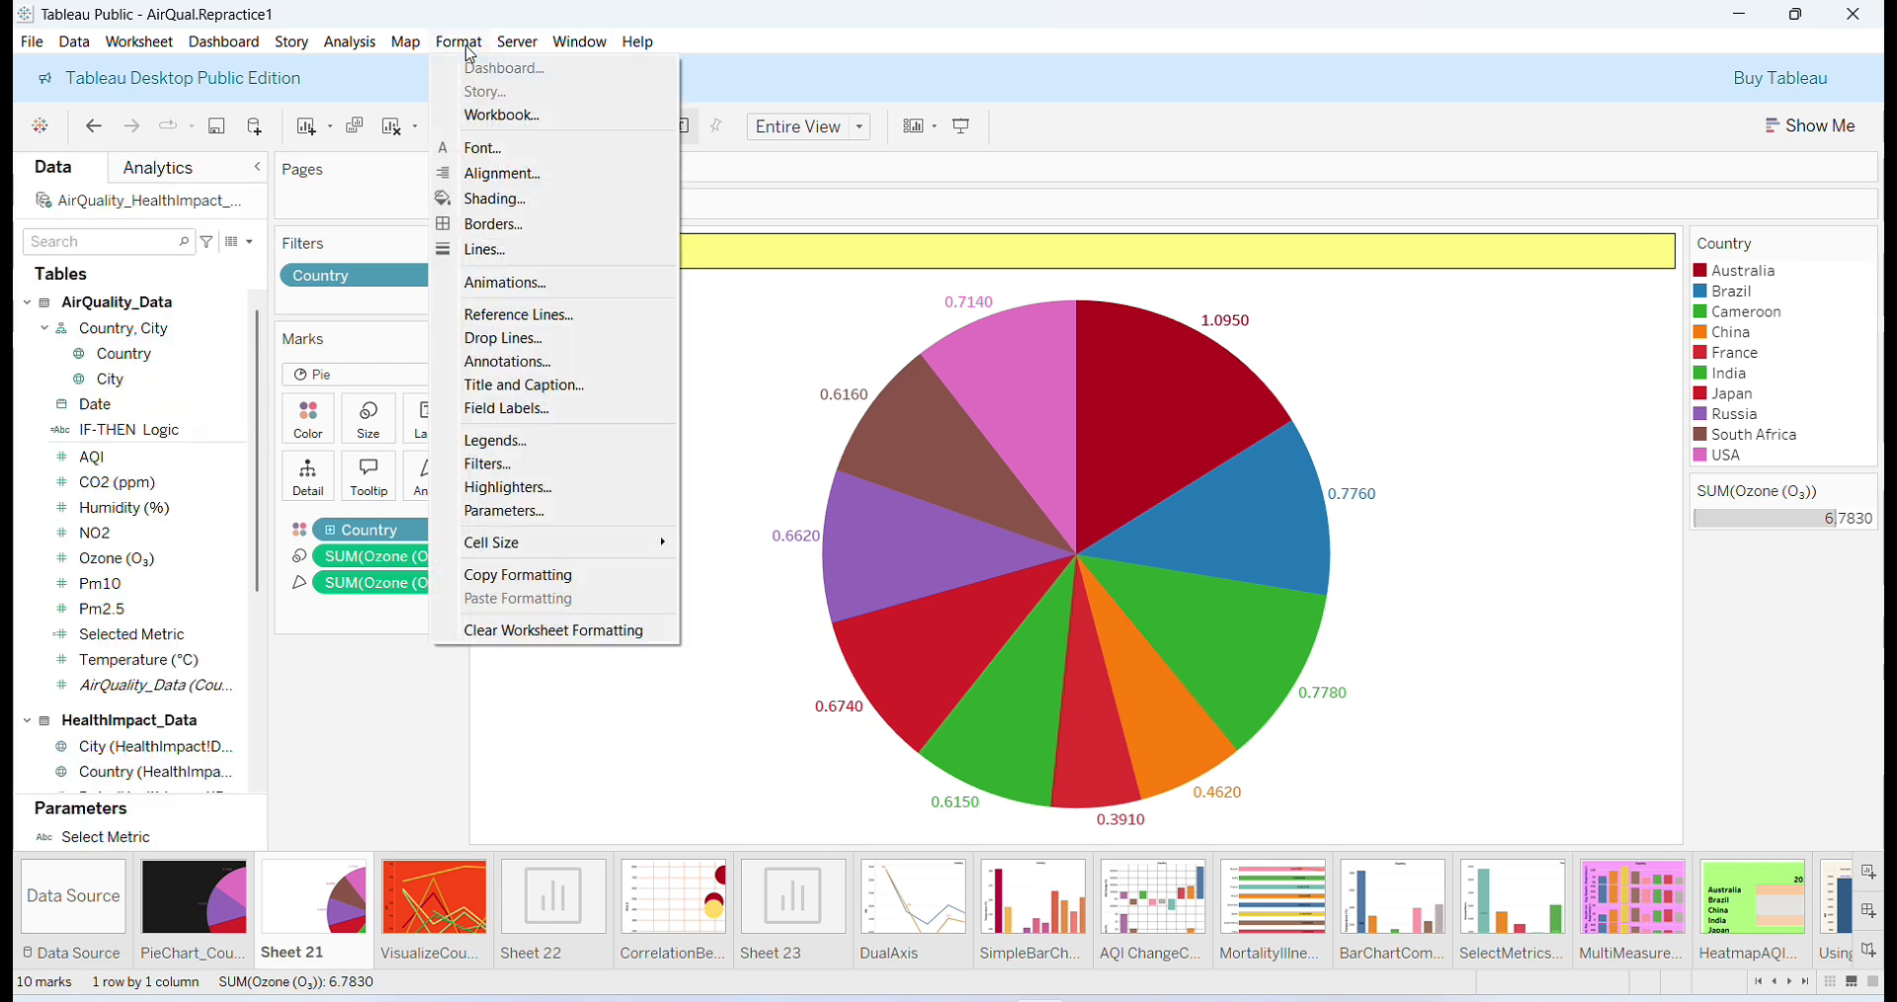
{"action": "left_click", "coordinate": [524, 199]}
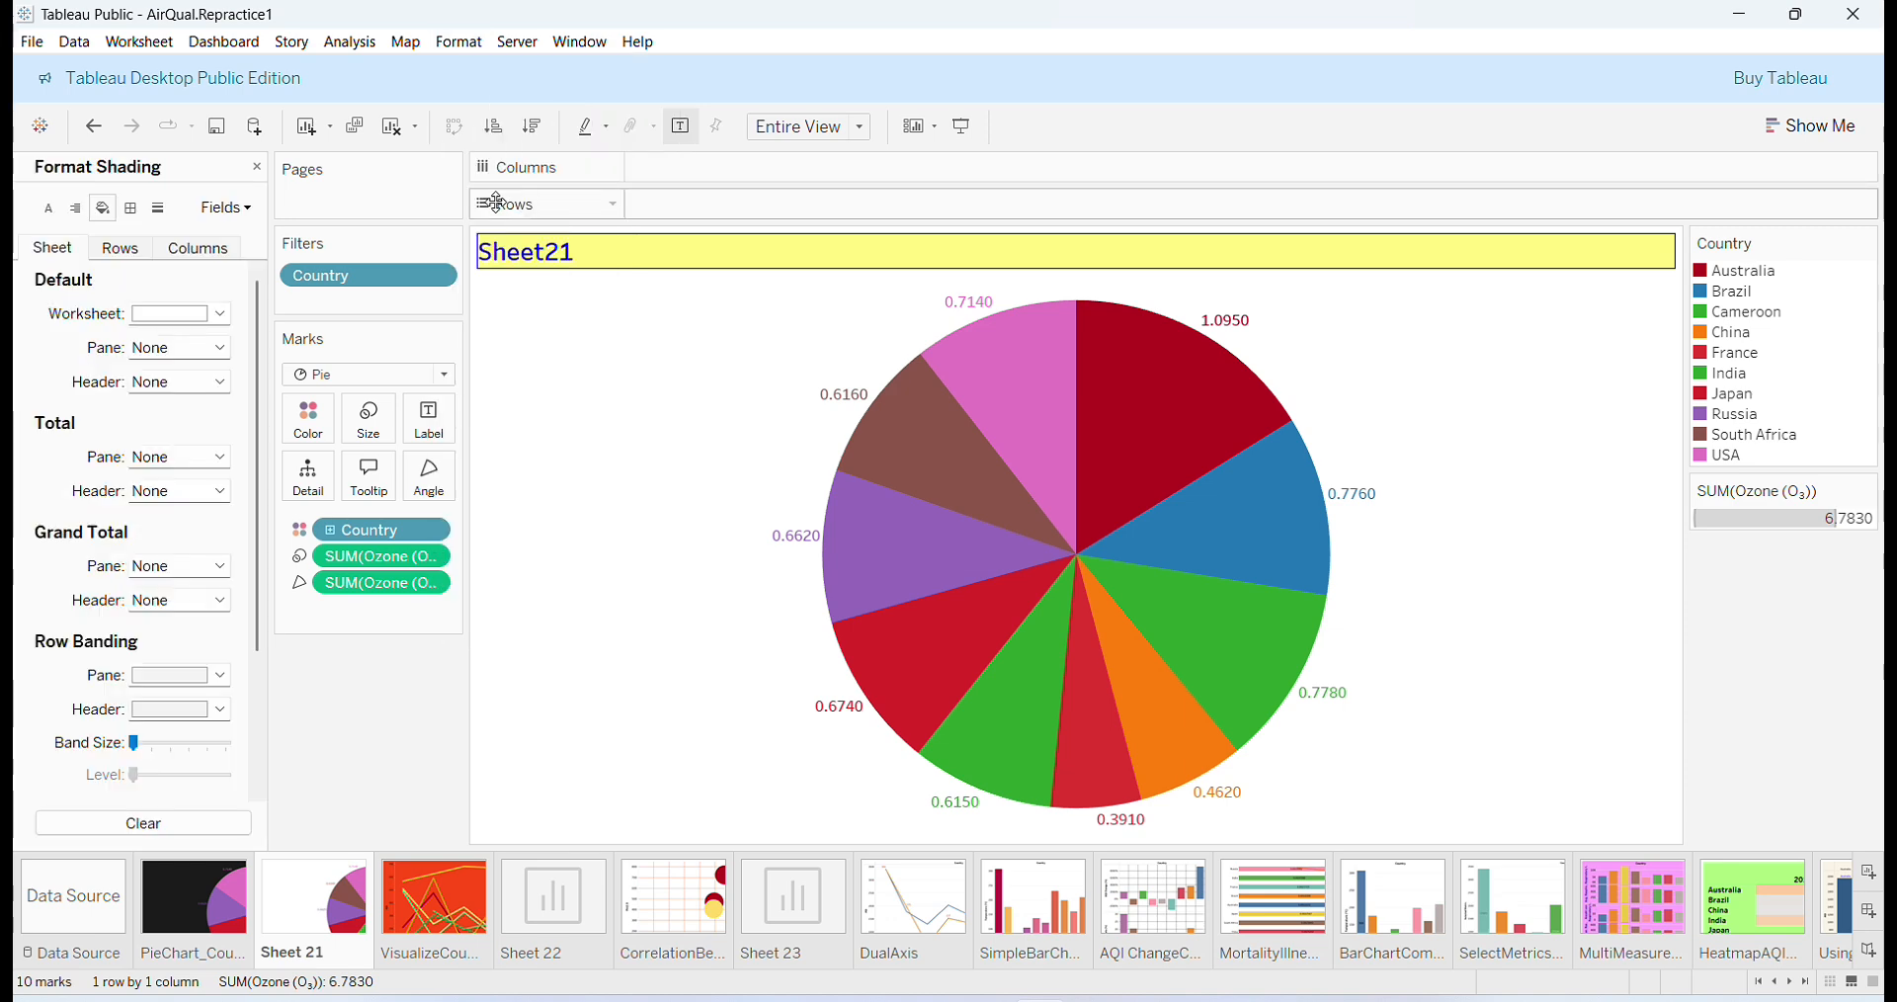
{"action": "left_click", "coordinate": [221, 314]}
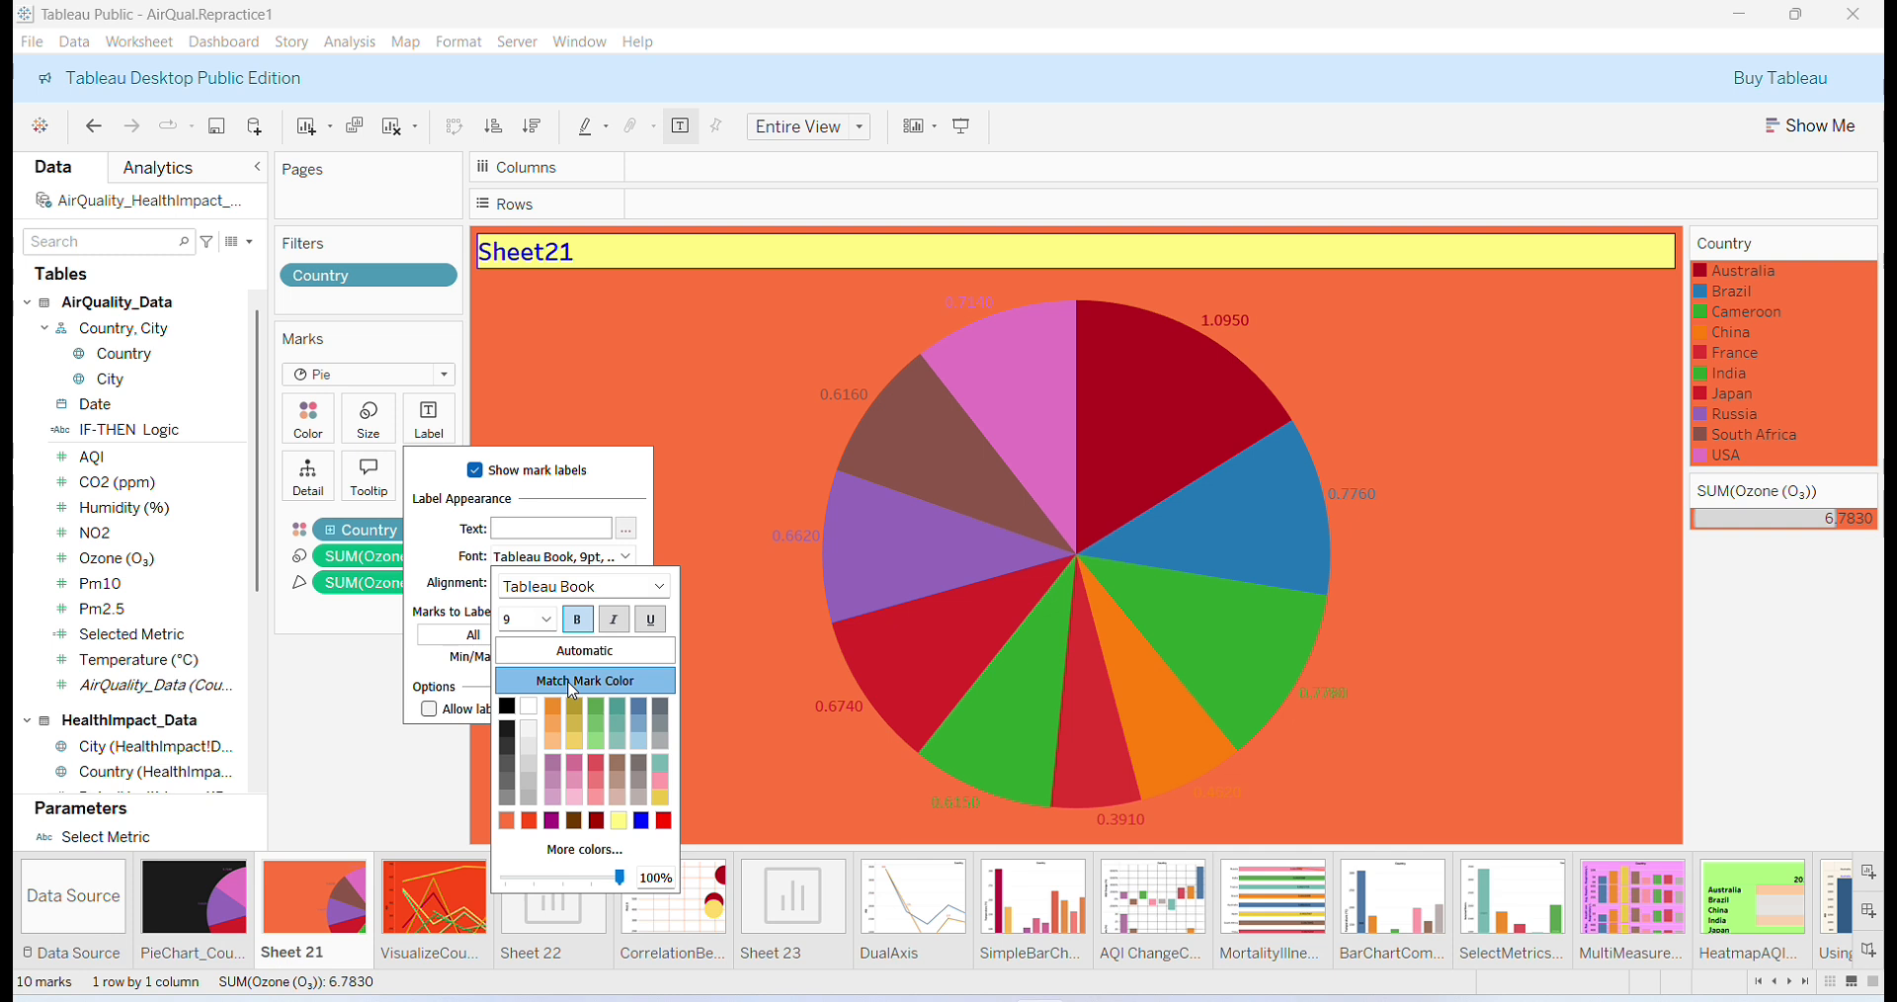
{"action": "left_click", "coordinate": [507, 707]}
{"action": "left_click", "coordinate": [704, 370]}
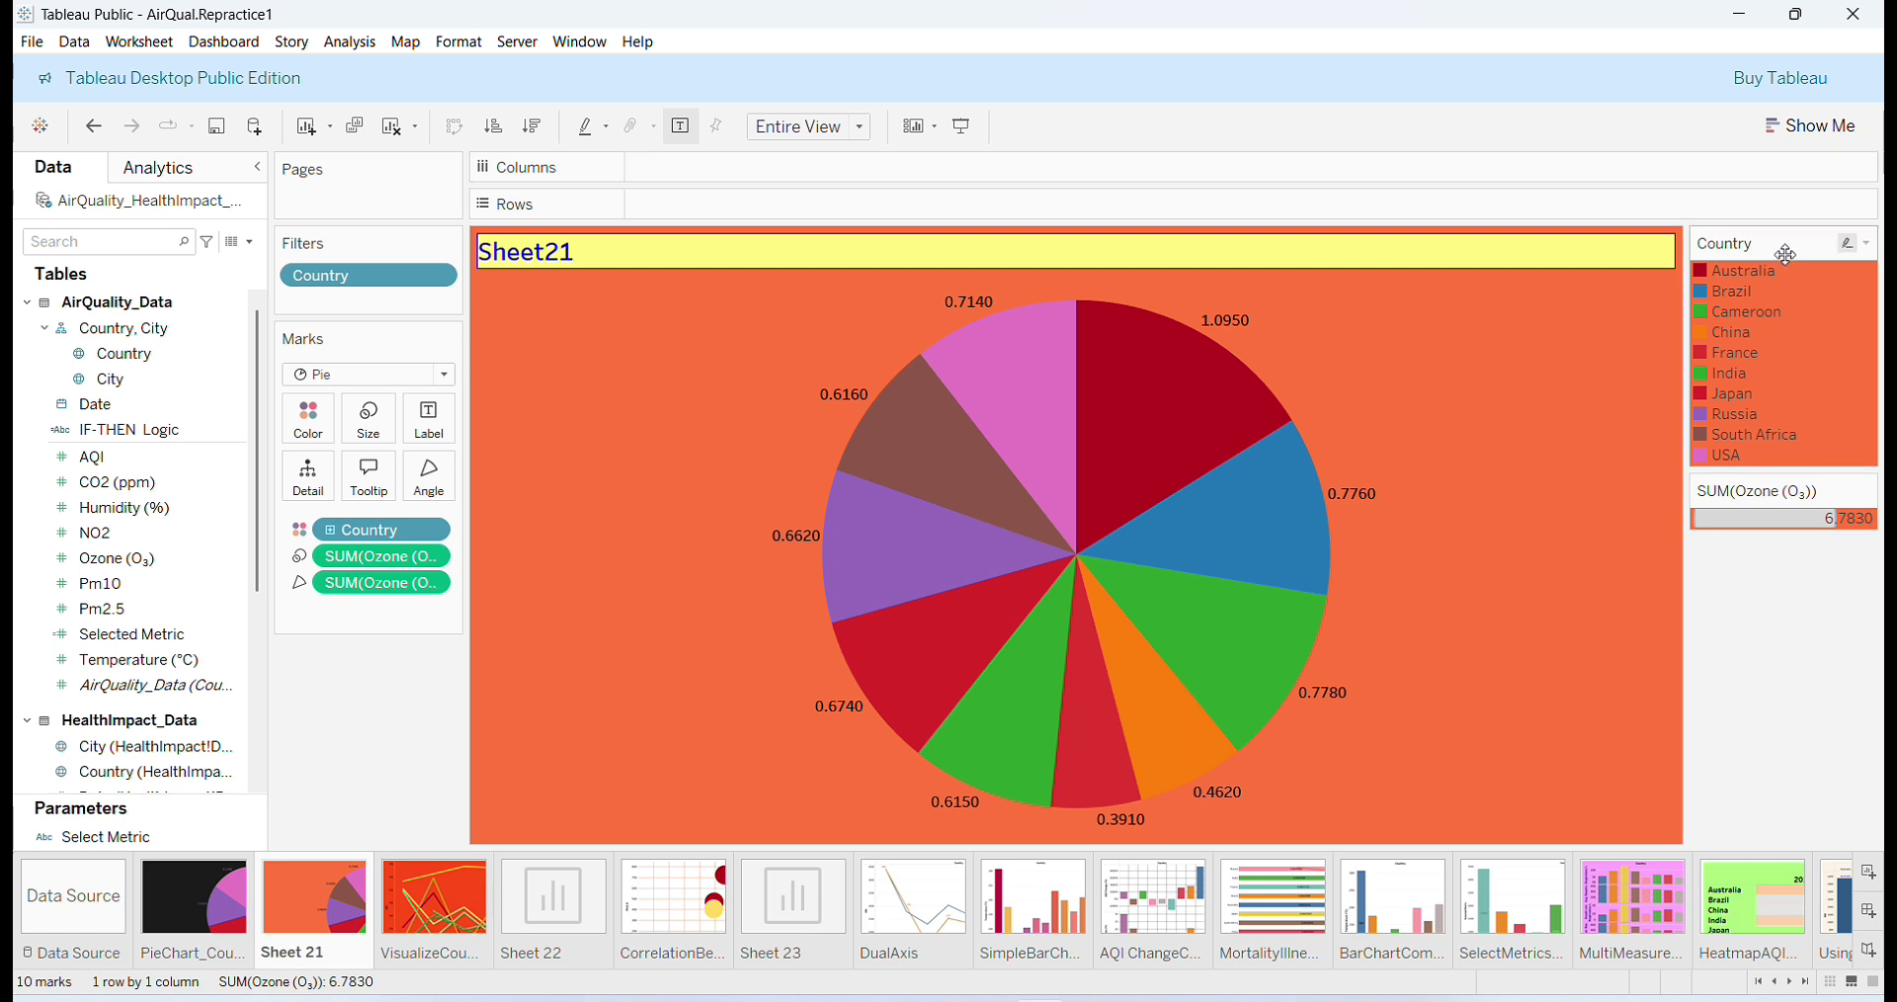
Format the Country color legend so that its body text is bold.
{"action": "mouse_move", "coordinate": [1143, 425]}
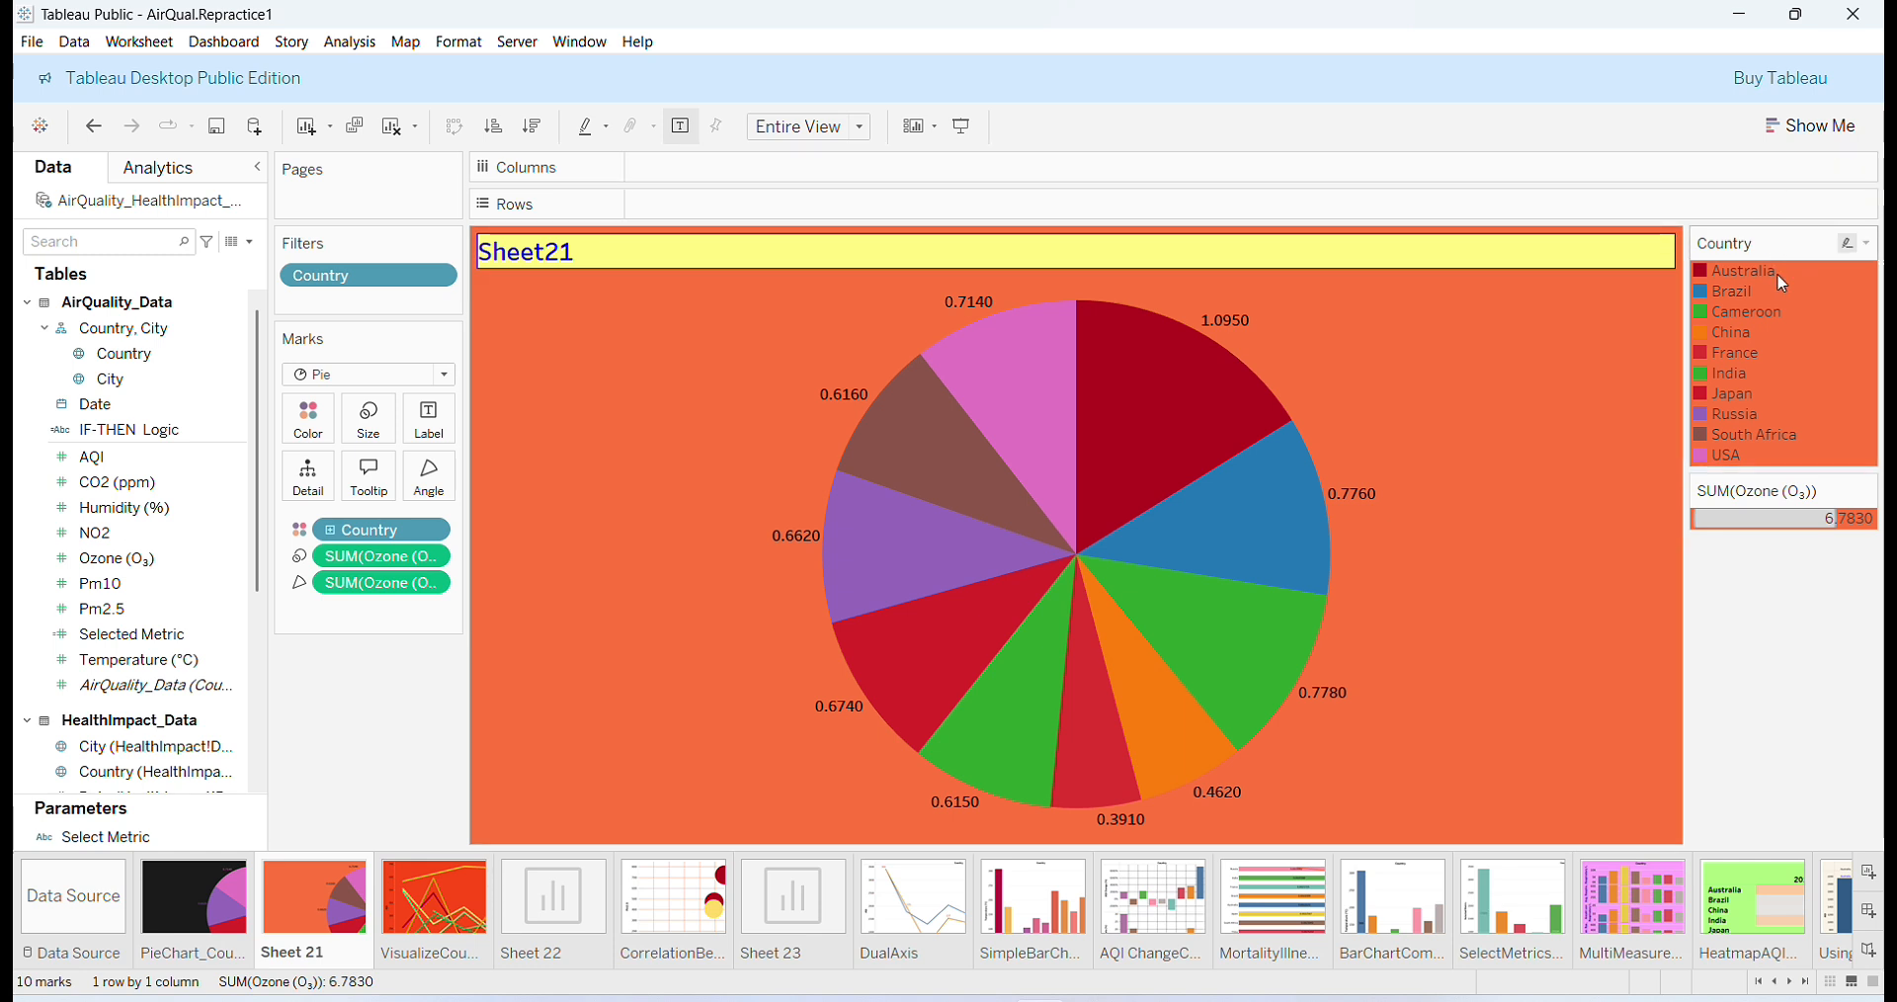
{"action": "right_click", "coordinate": [1807, 411]}
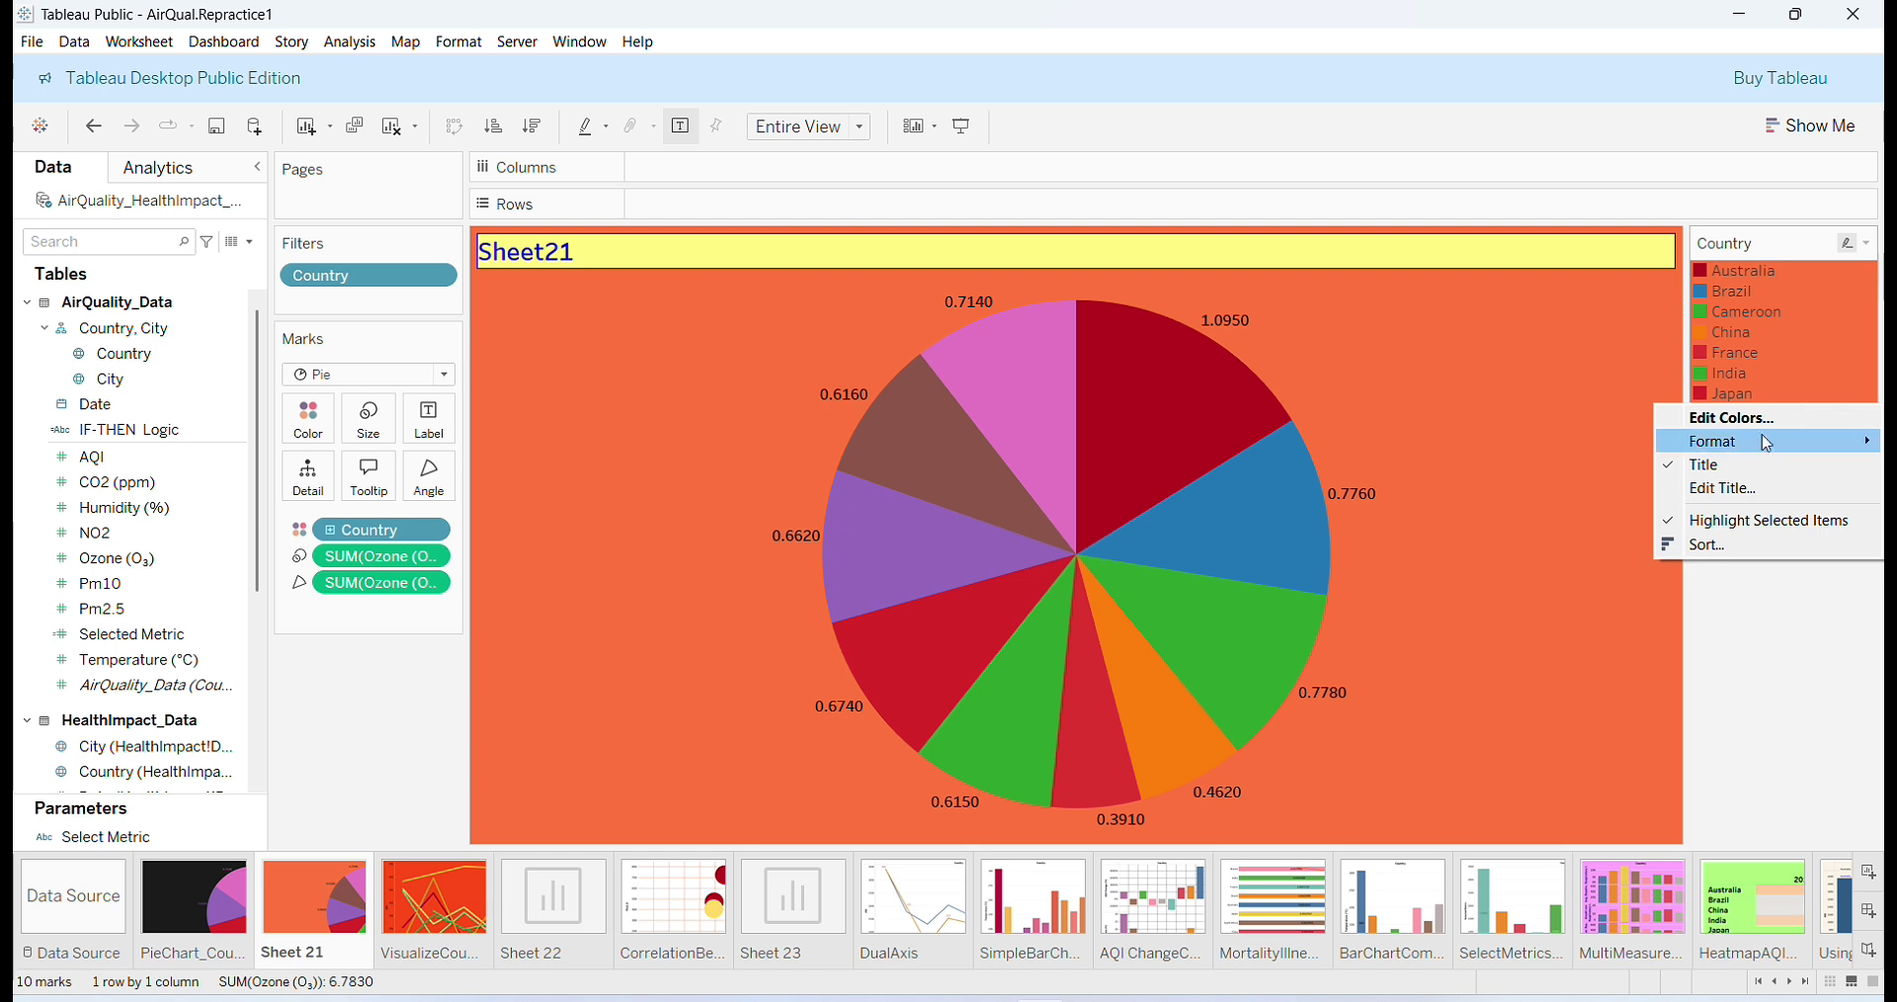
{"action": "mouse_move", "coordinate": [1760, 450]}
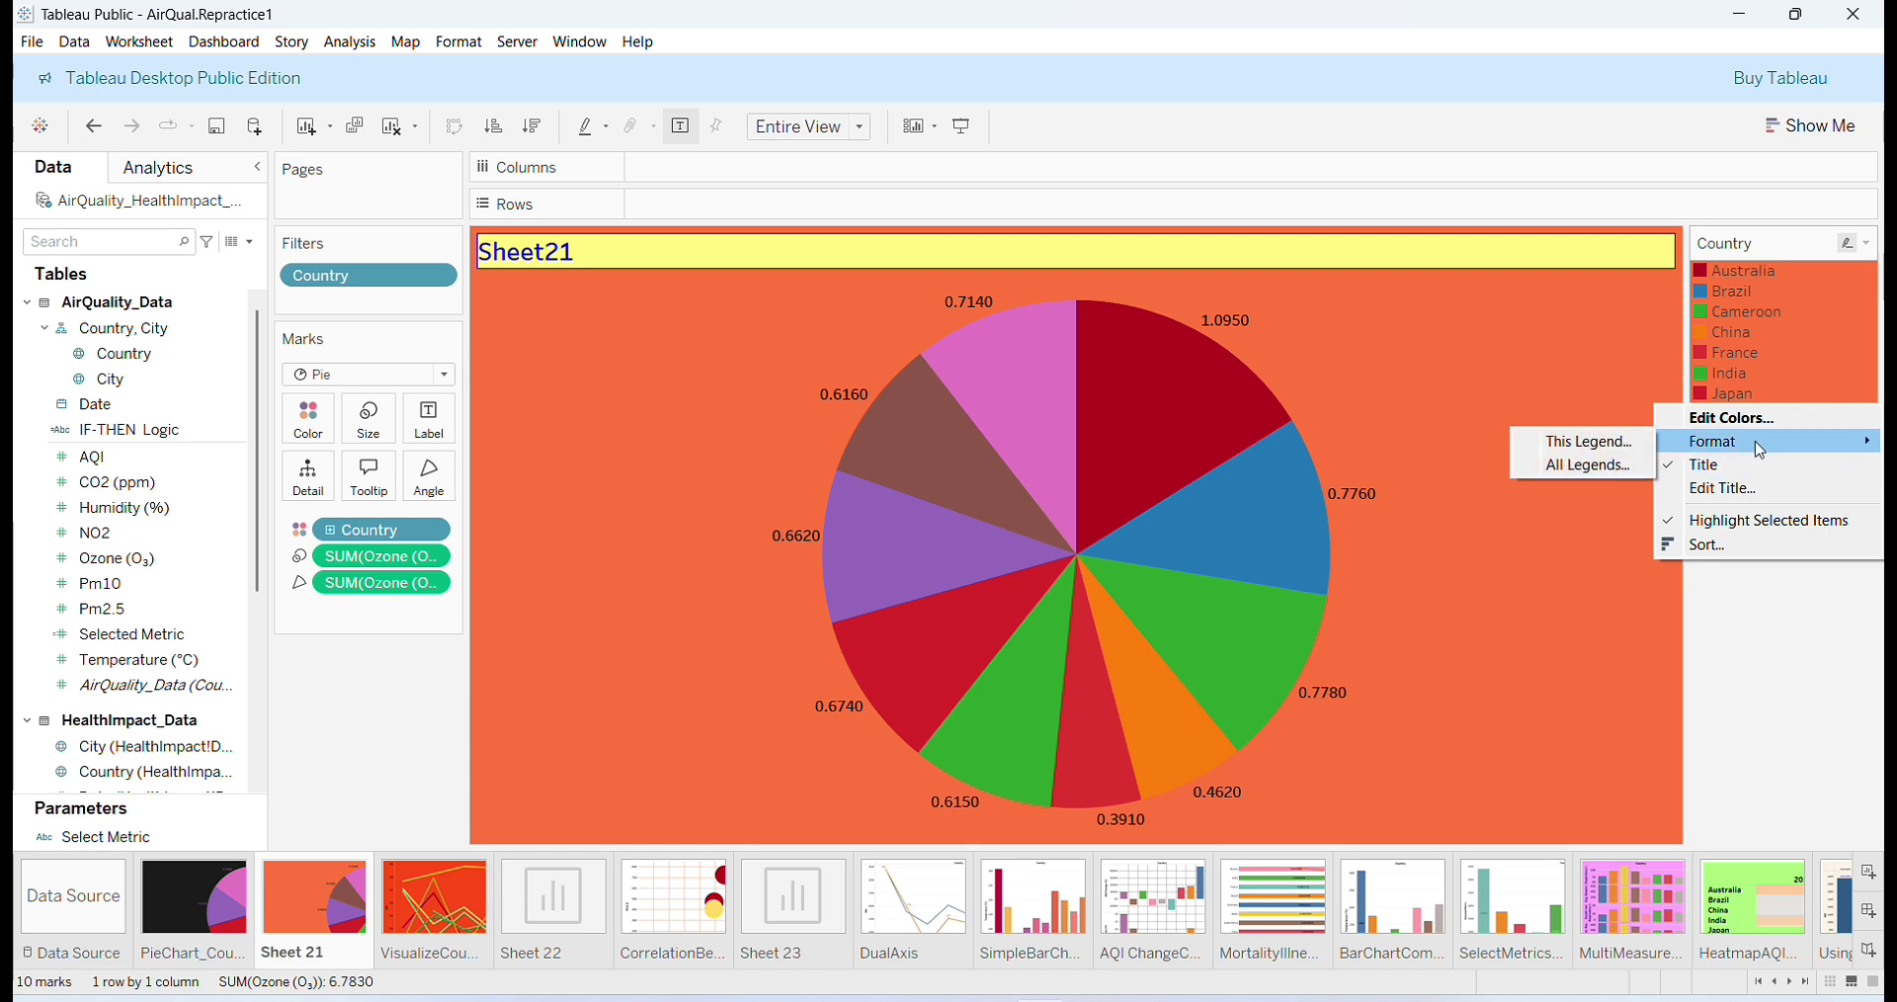
{"action": "left_click", "coordinate": [1569, 453]}
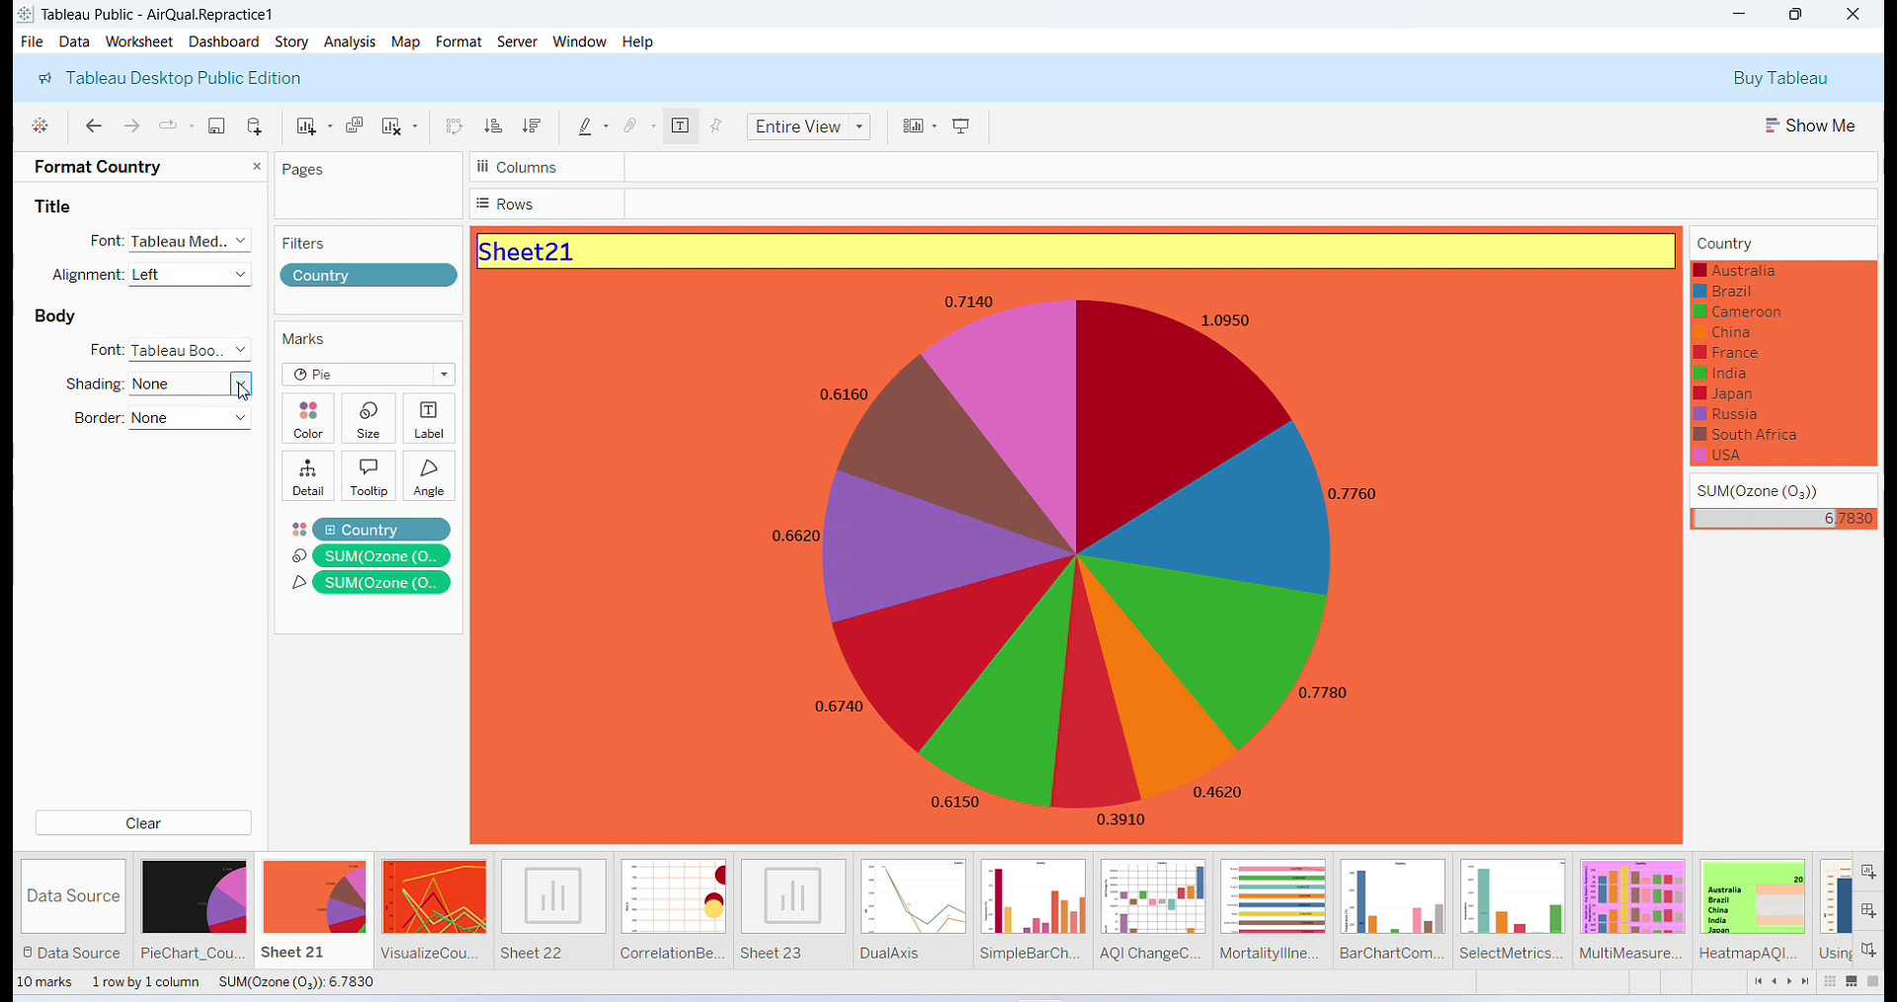
{"action": "left_click", "coordinate": [242, 351]}
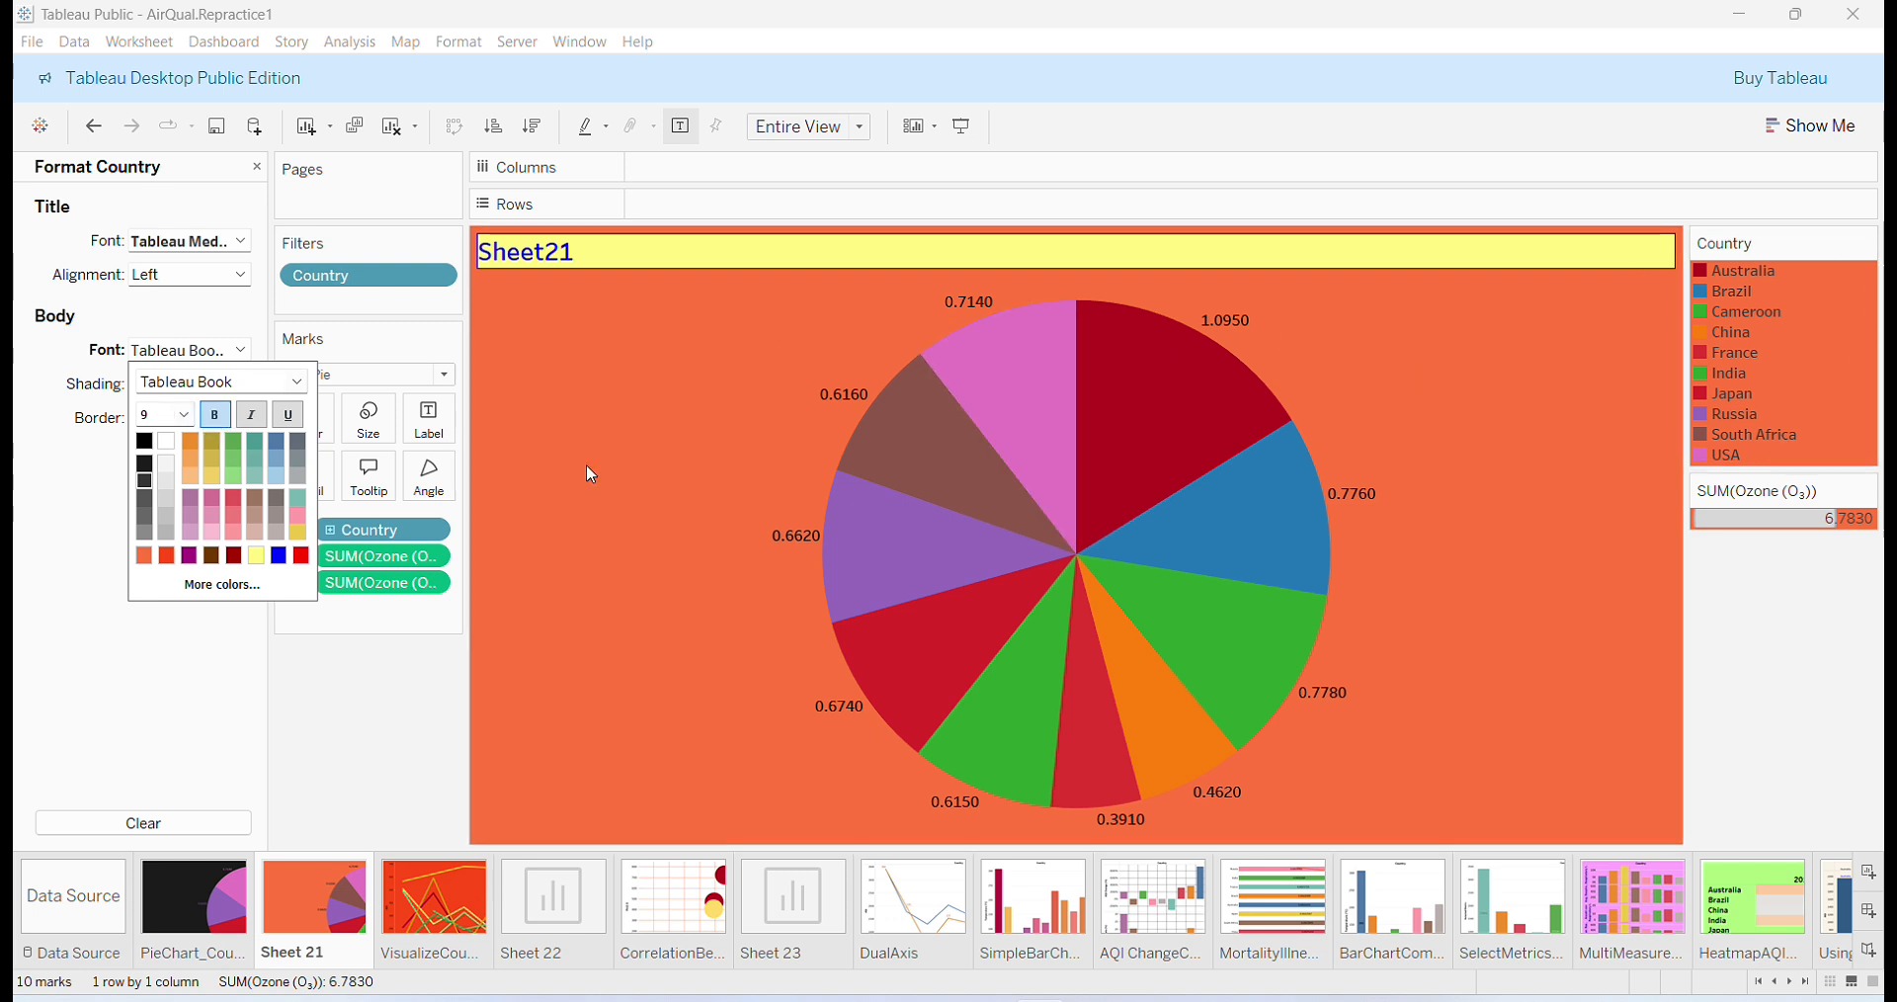
{"action": "left_click", "coordinate": [15, 584]}
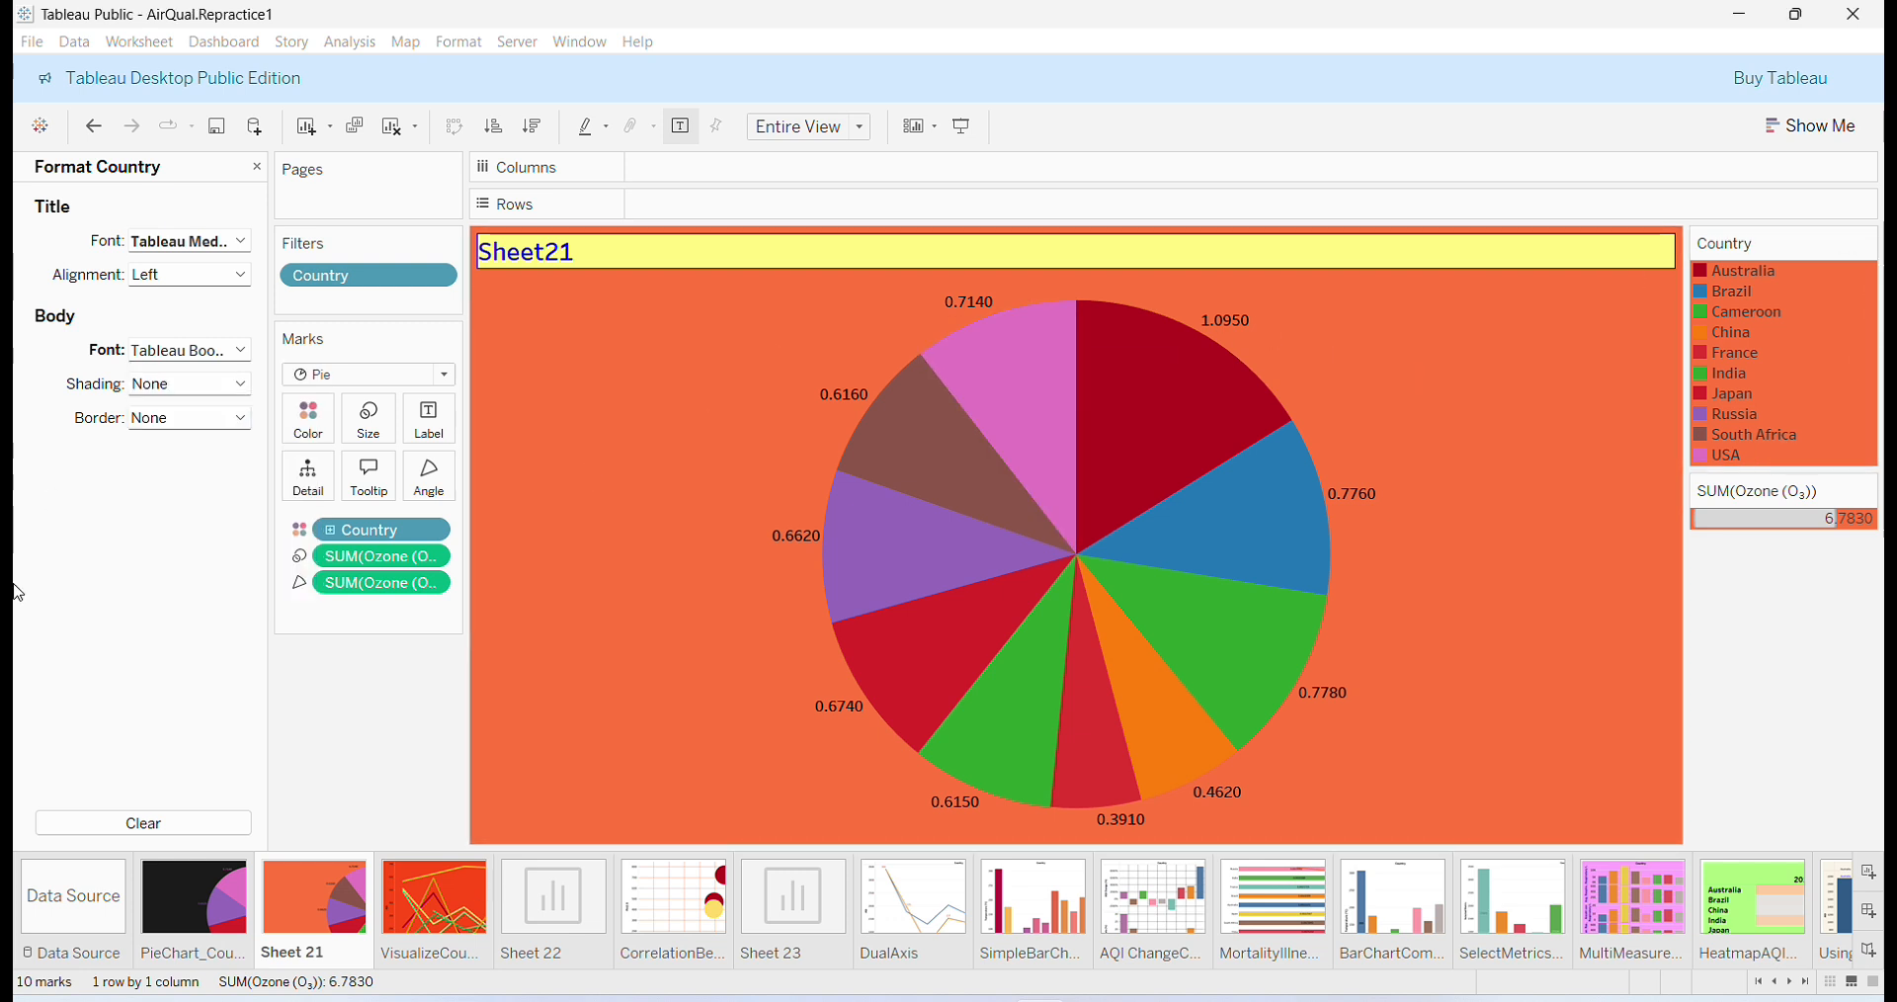
Shade the body of the Country legend a light teal.
{"action": "left_click", "coordinate": [240, 384]}
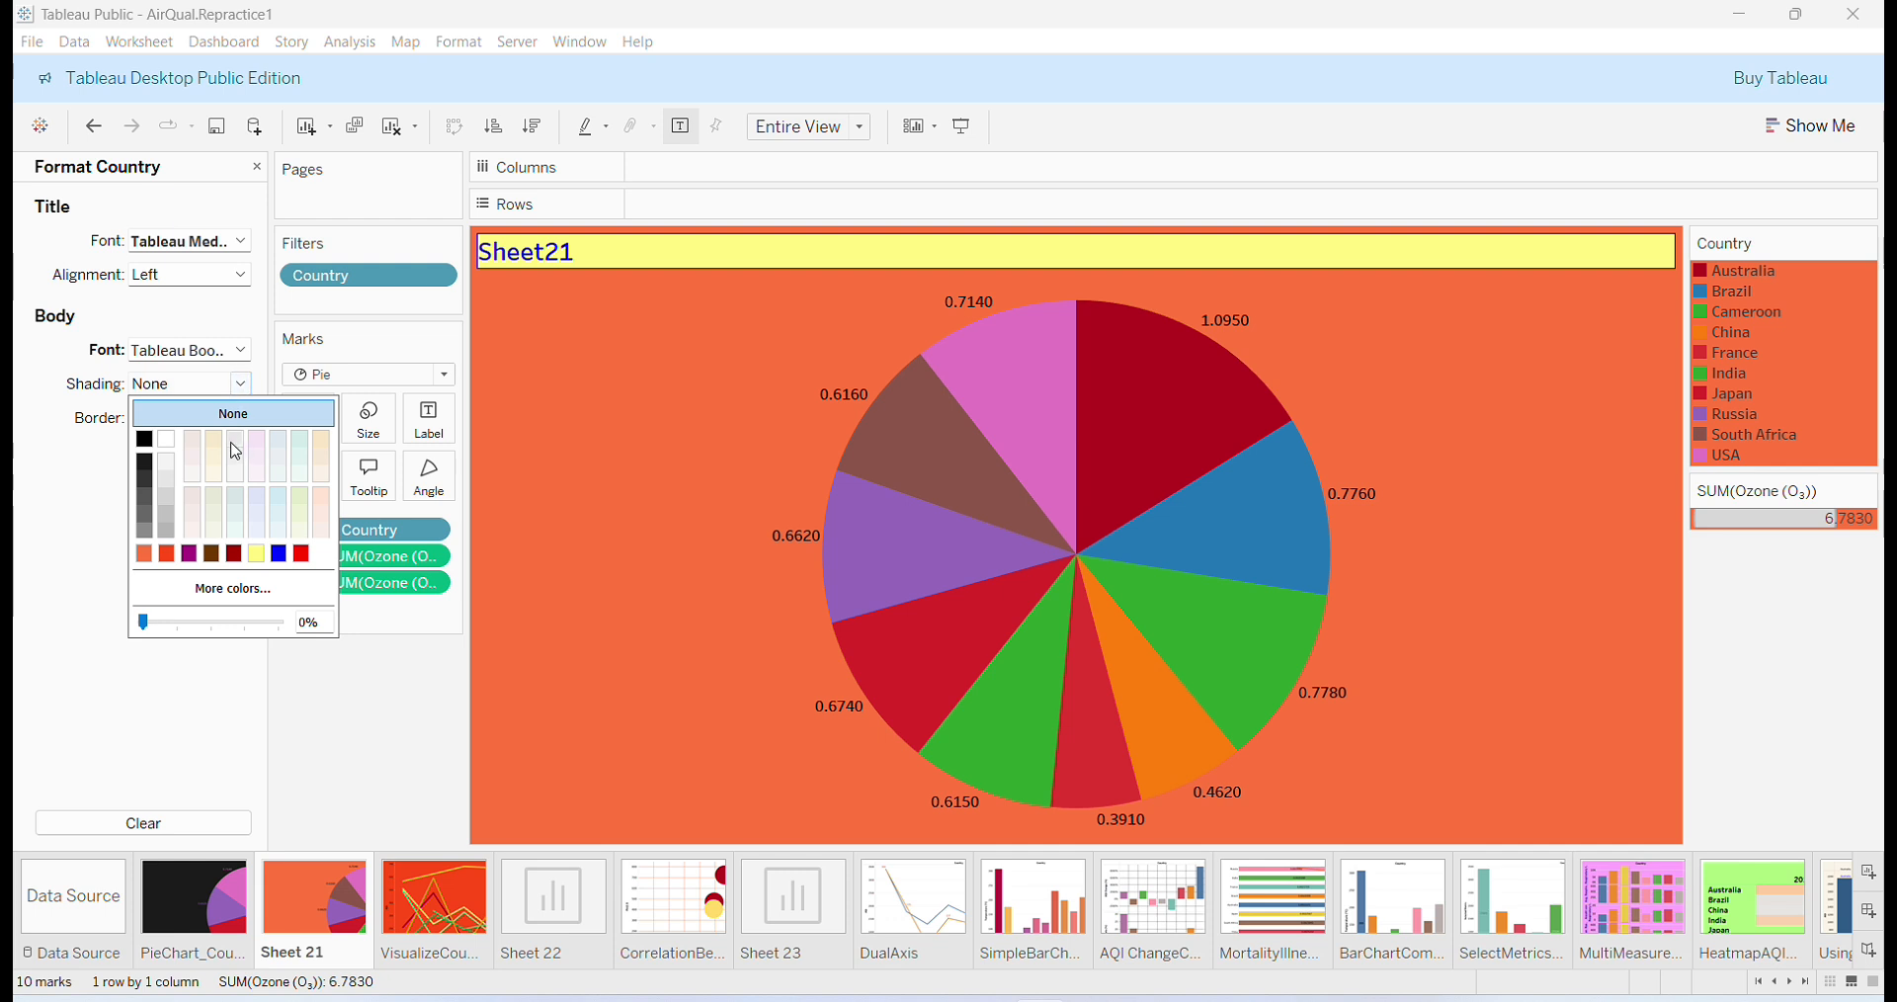
{"action": "left_click", "coordinate": [223, 451]}
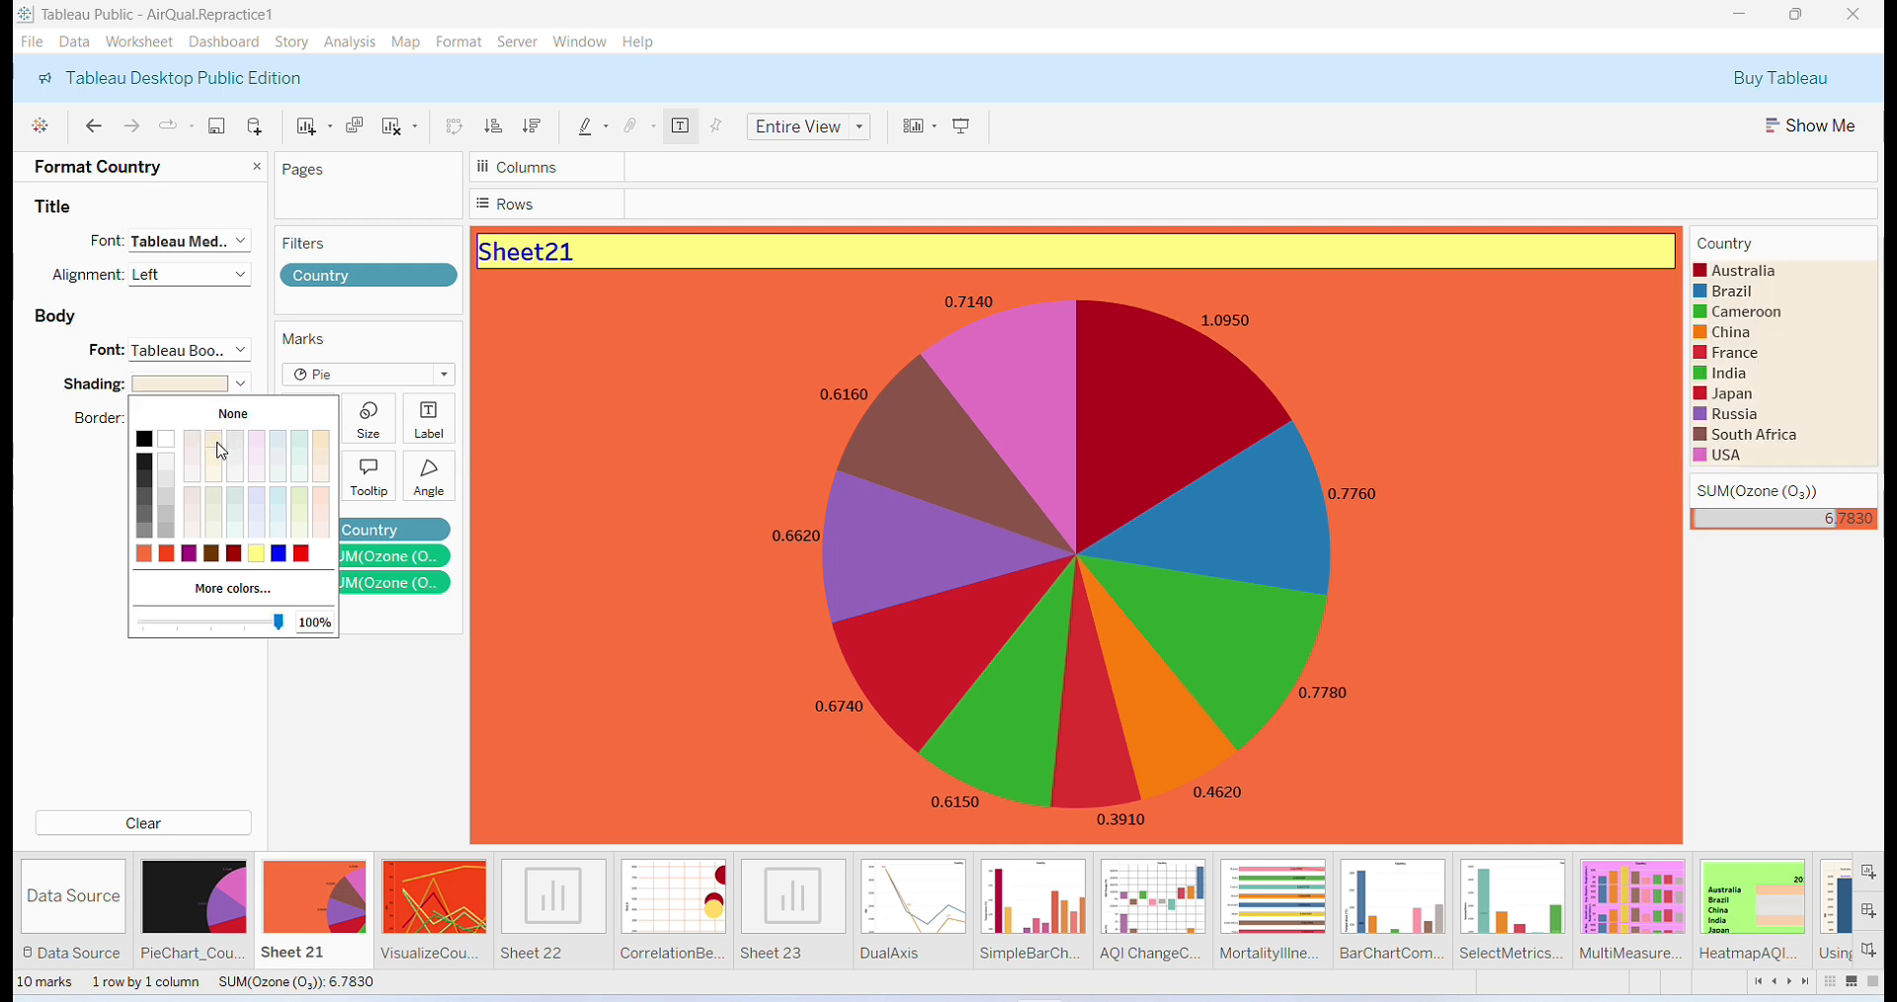
{"action": "left_click", "coordinate": [299, 440]}
{"action": "left_click", "coordinate": [106, 705]}
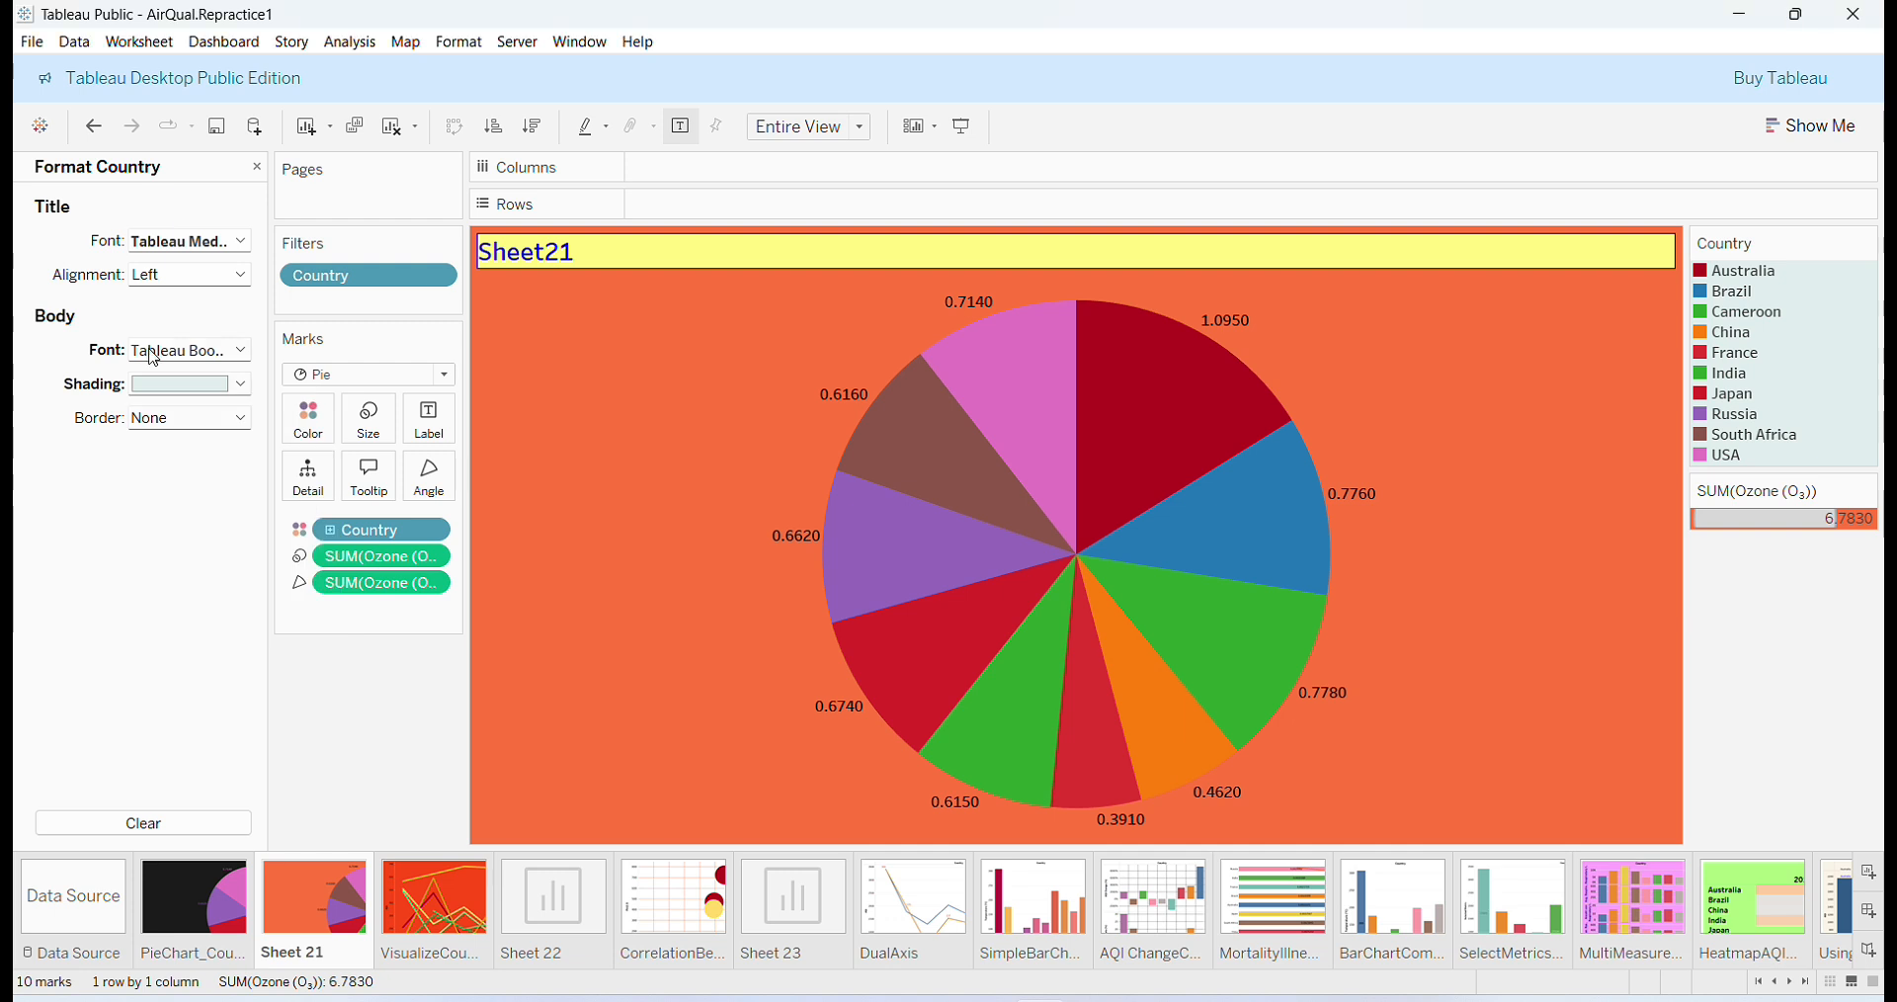
{"action": "left_click", "coordinate": [256, 169]}
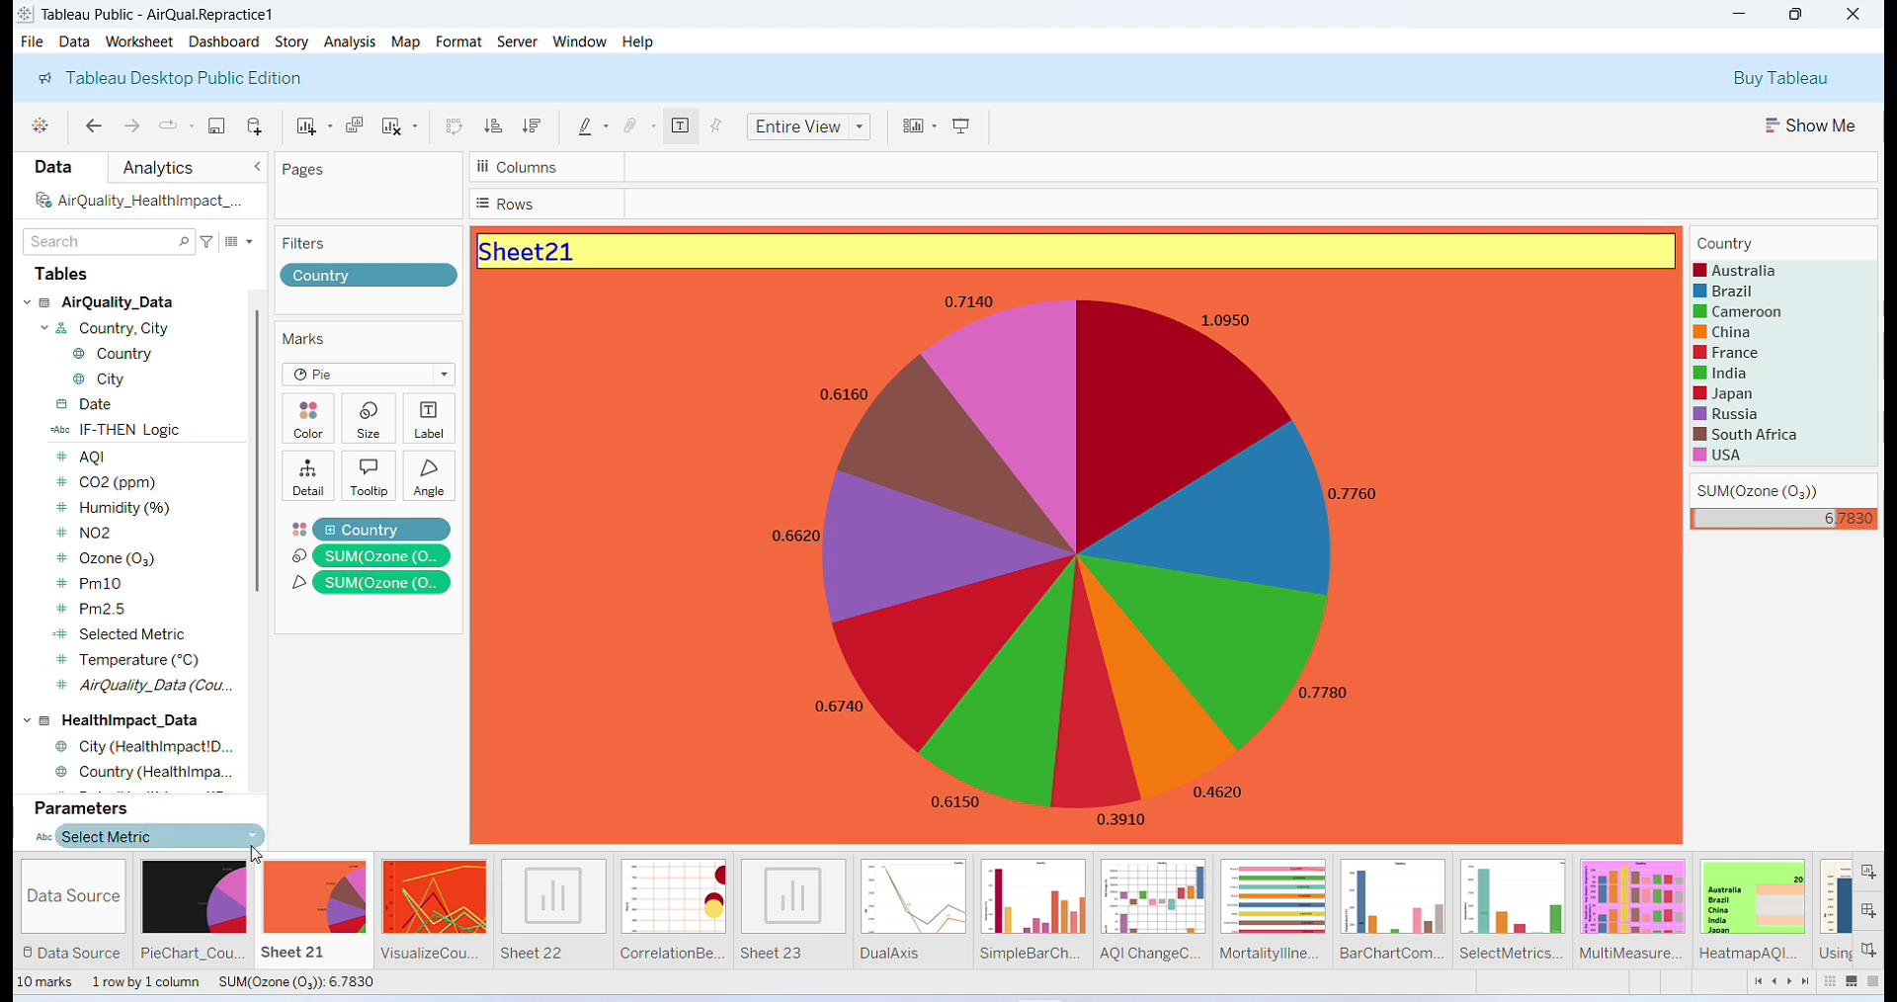
Compare the finished Sheet 21 pie with the original on the PieChart_Country_Ozone sheet.
{"action": "left_click", "coordinate": [178, 905]}
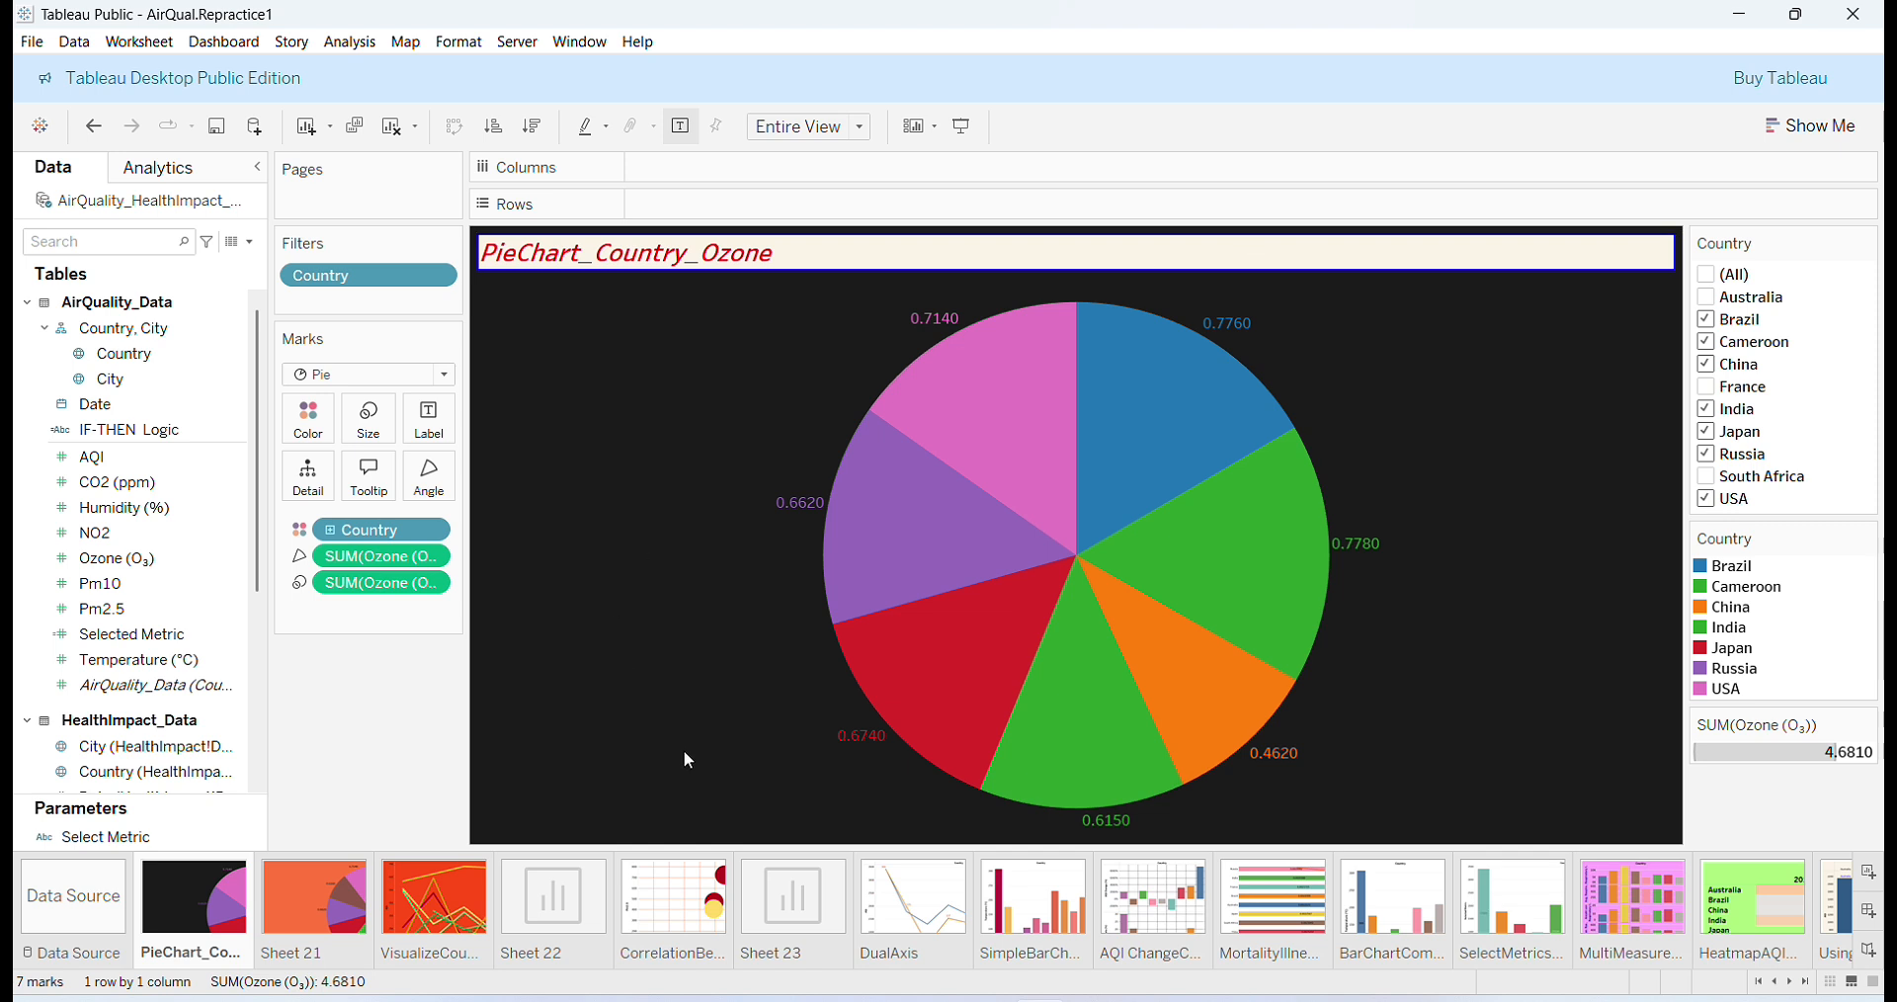
{"action": "left_click", "coordinate": [309, 924]}
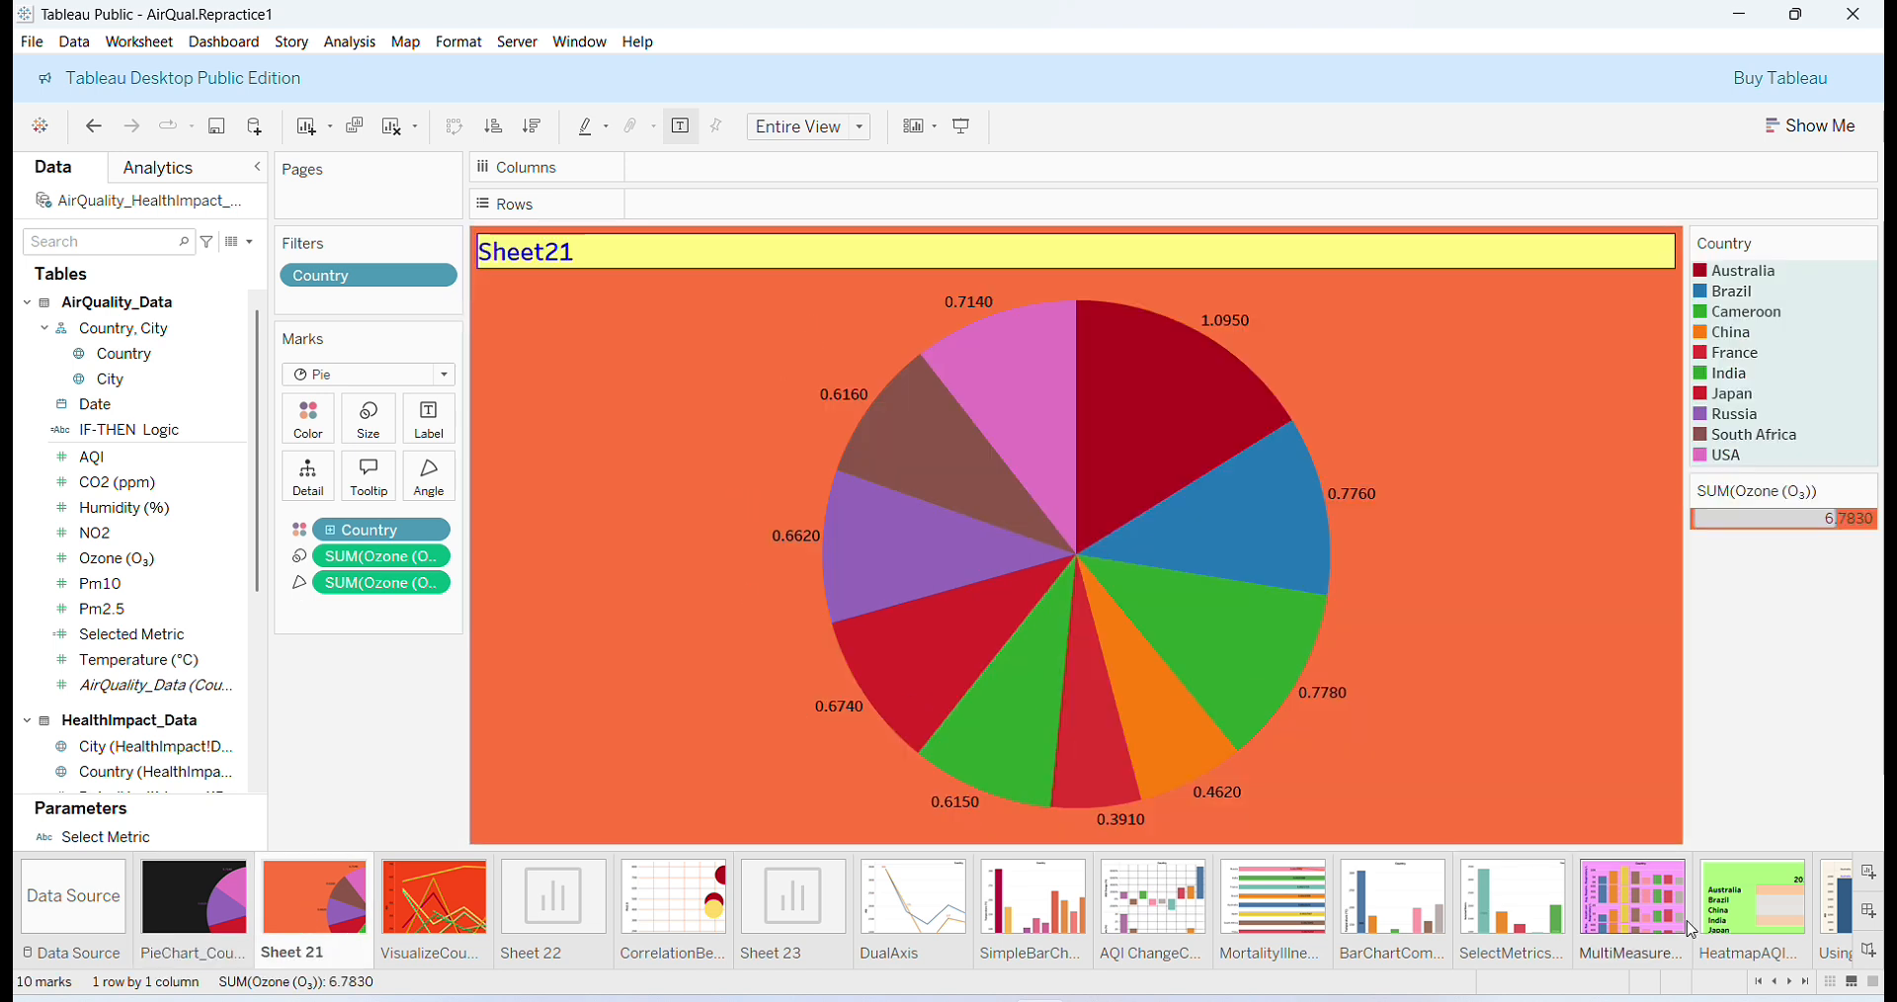
{"action": "left_click", "coordinate": [1831, 983]}
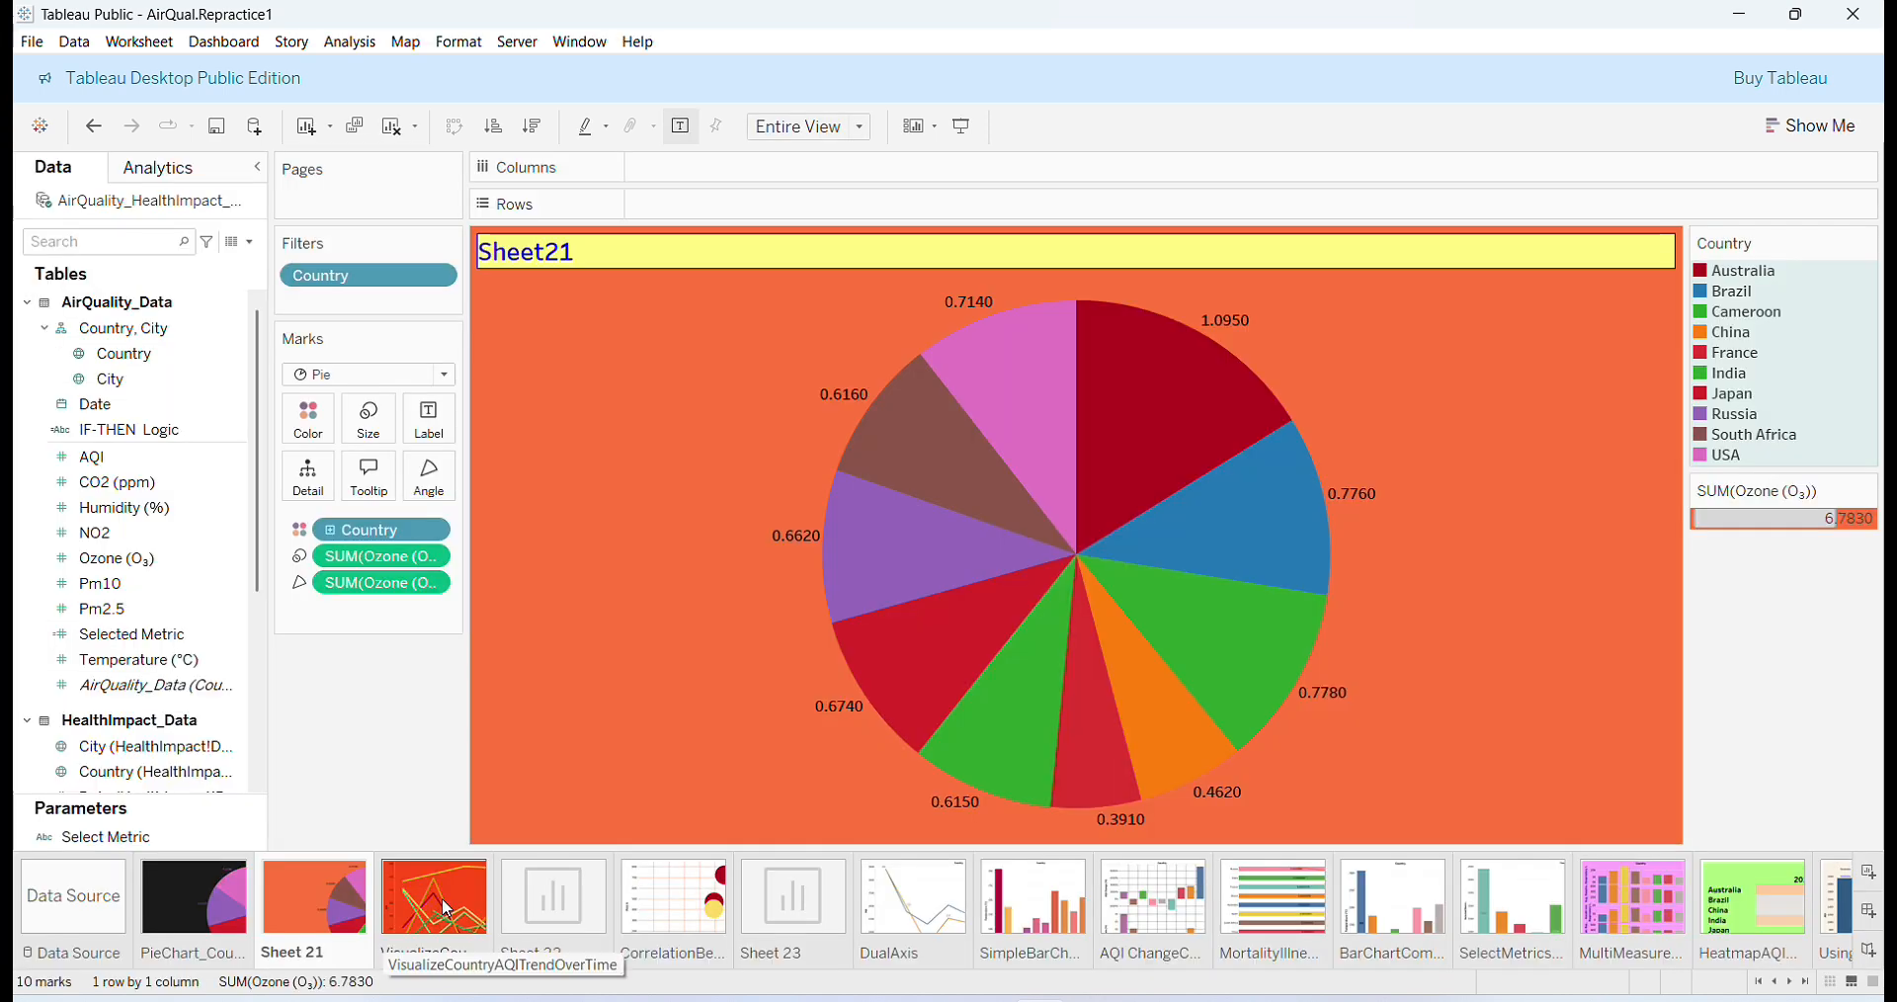
Open the VisualizeCountryAQITrendOverTime sheet and examine its line chart, shelves and the available data fields.
{"action": "left_click", "coordinate": [444, 905]}
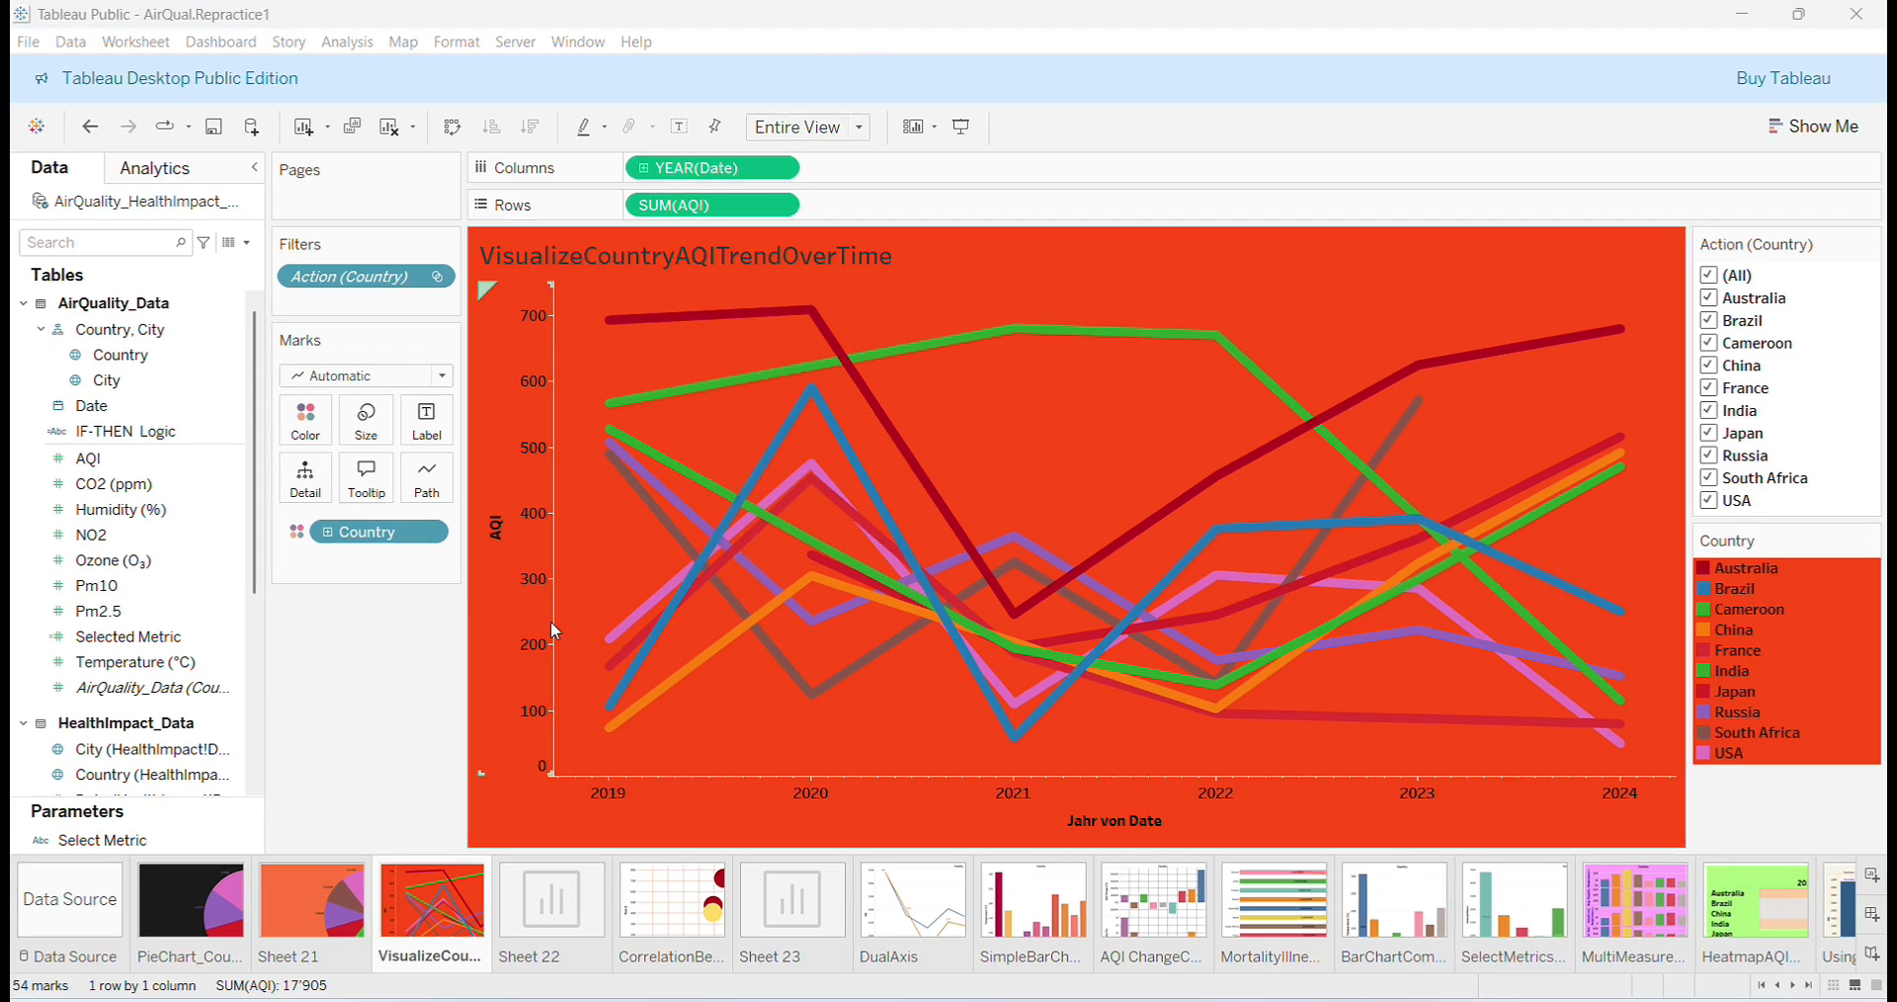
{"action": "mouse_move", "coordinate": [903, 464]}
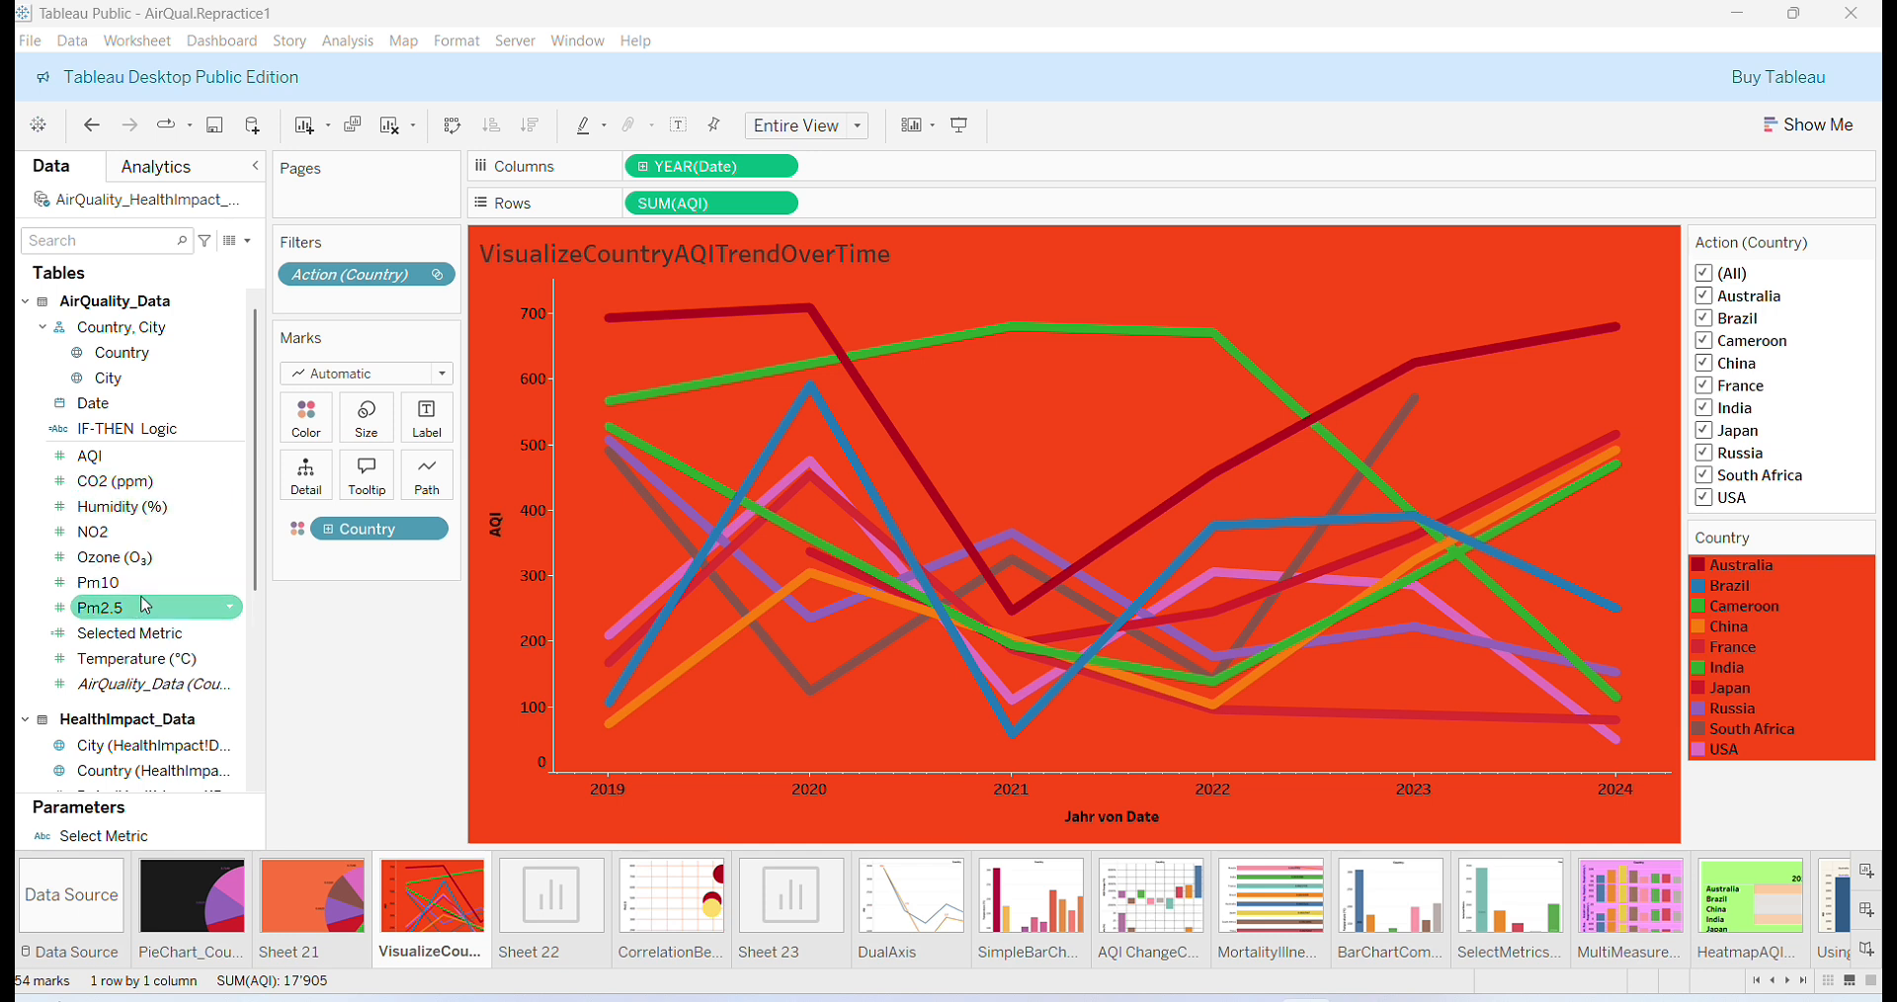
{"action": "scroll", "coordinate": [152, 548], "scroll_direction": "down", "scroll_amount": 1}
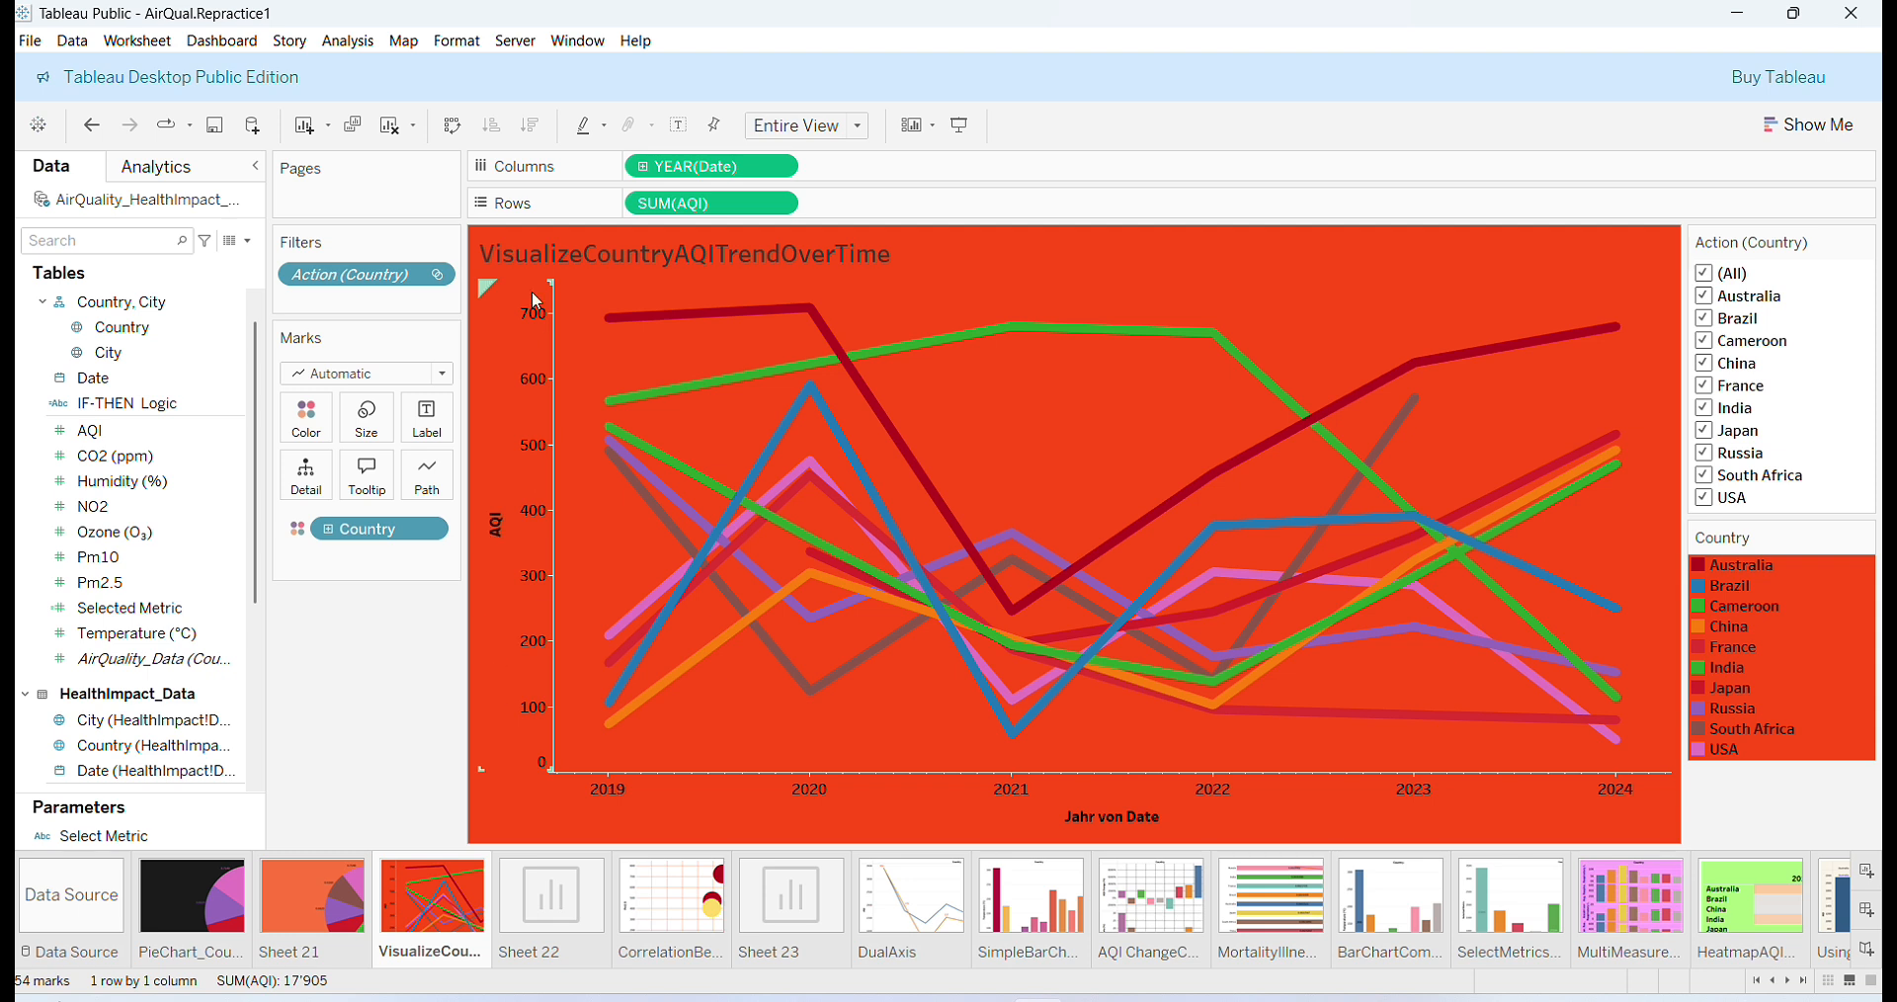
{"action": "left_click", "coordinate": [530, 498]}
Add a blue border in the thinnest weight to the VisualizeCountryAQITrendOverTime title and save the workbook.
{"action": "right_click", "coordinate": [1011, 262]}
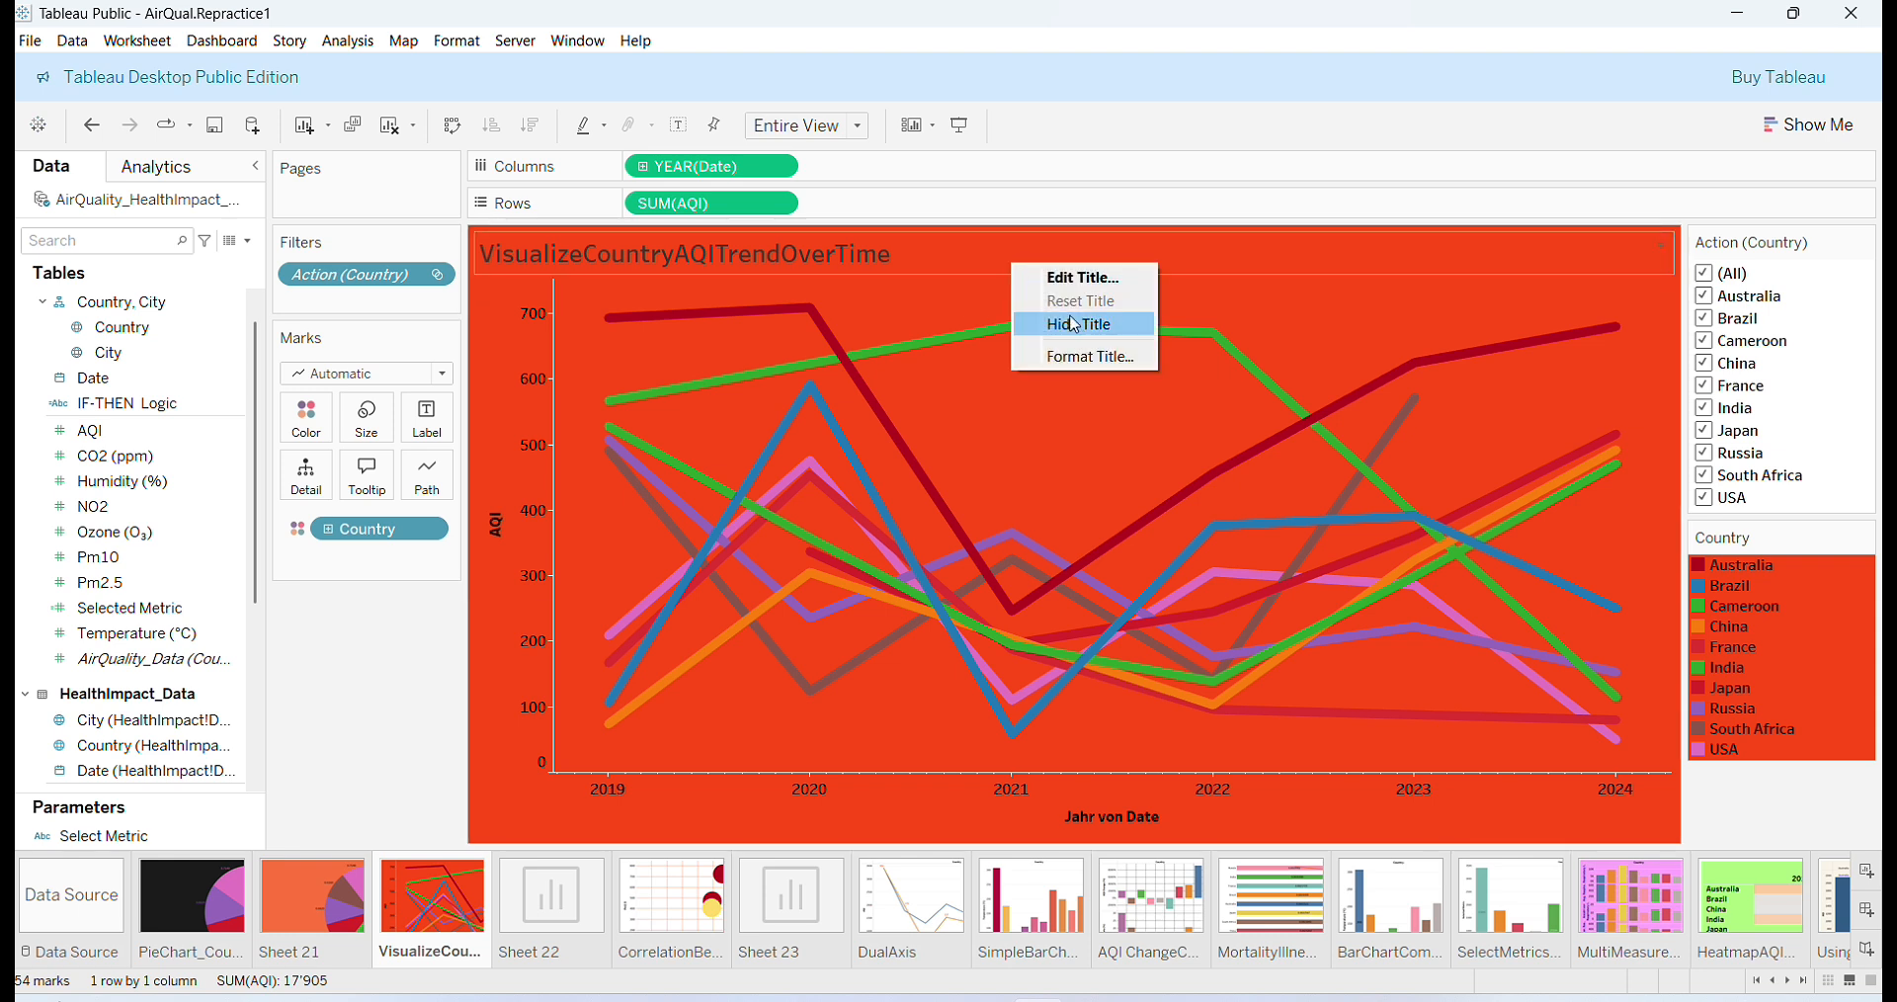
{"action": "left_click", "coordinate": [1090, 360]}
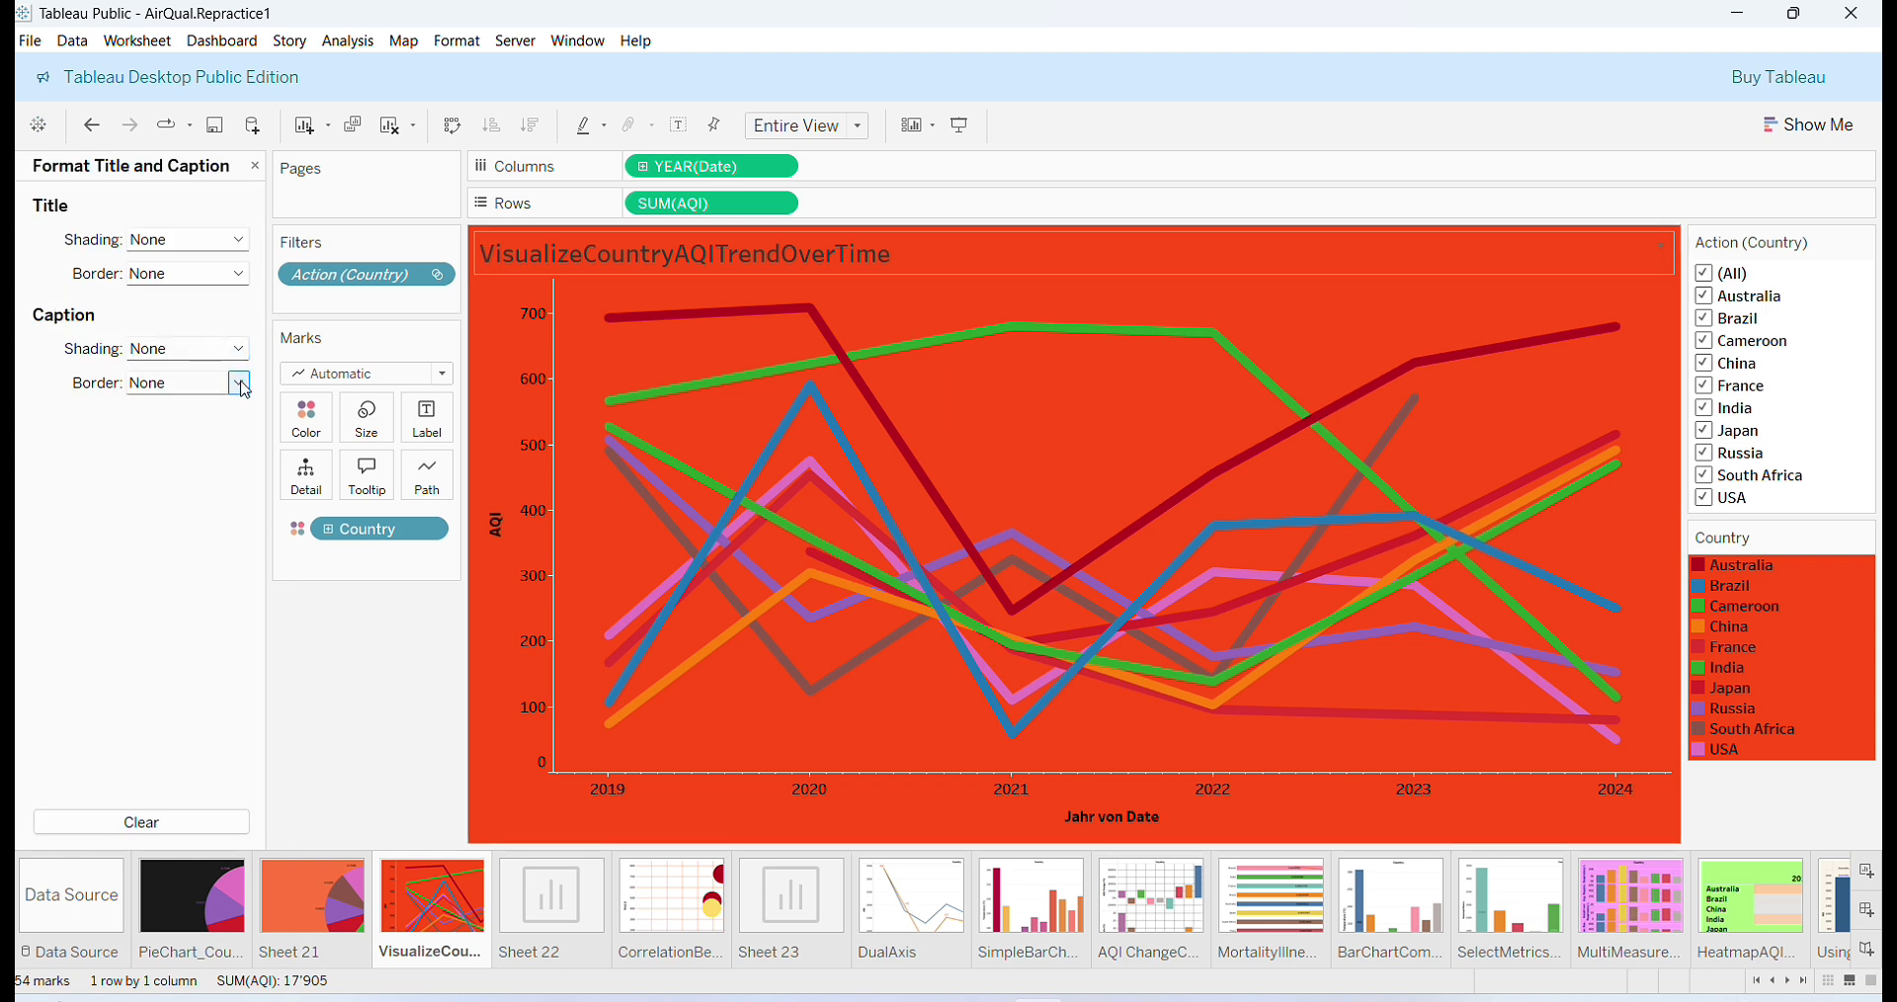
{"action": "left_click", "coordinate": [239, 275]}
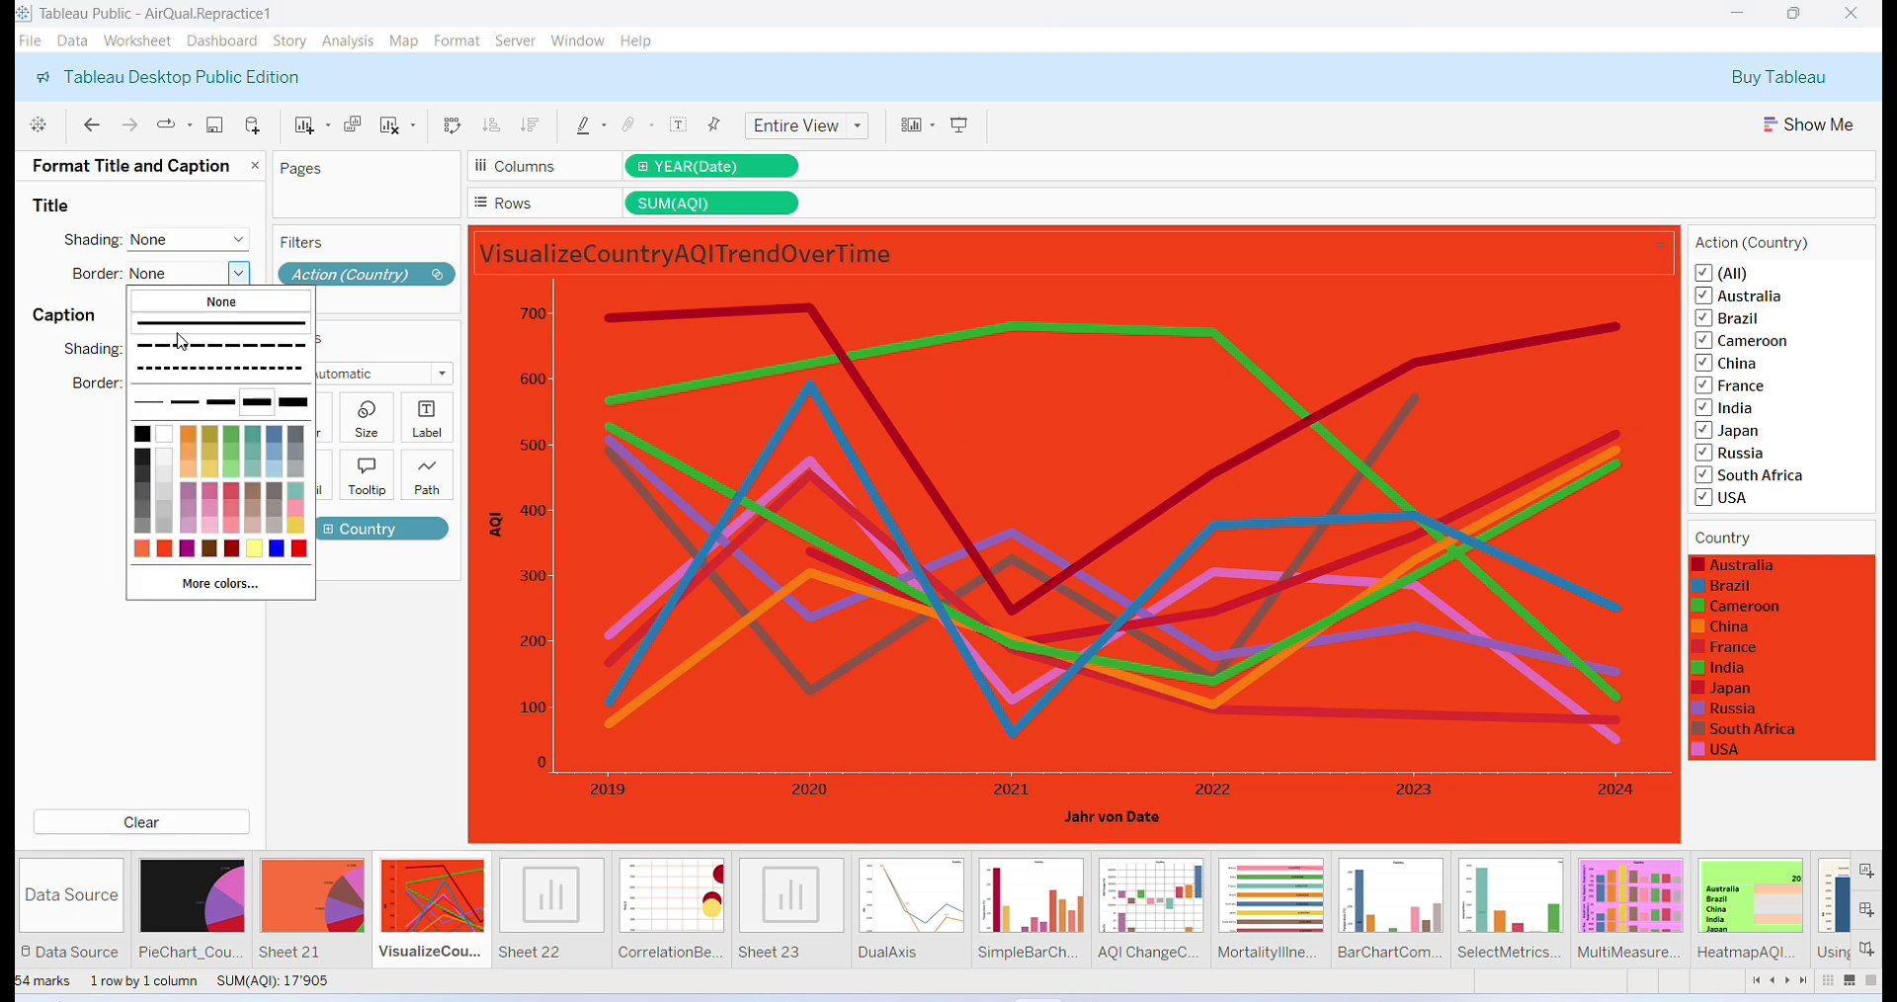
{"action": "left_click", "coordinate": [278, 553]}
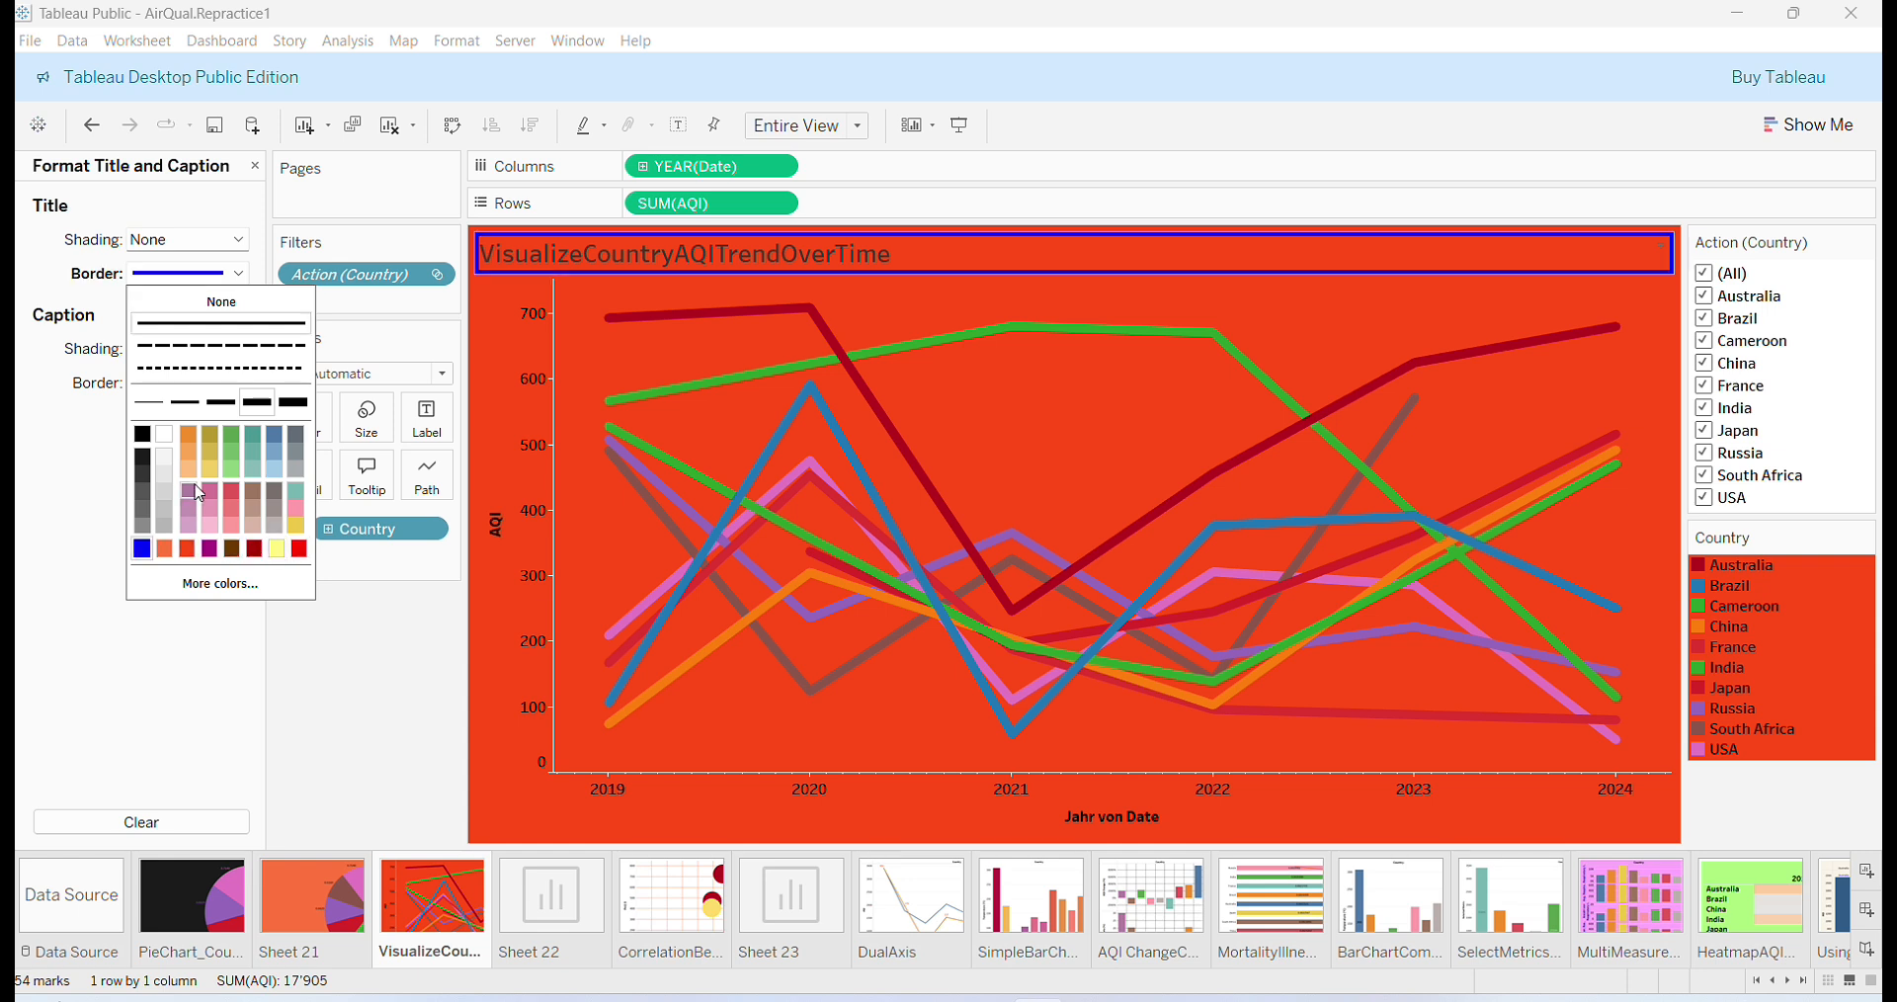
{"action": "left_click", "coordinate": [153, 406]}
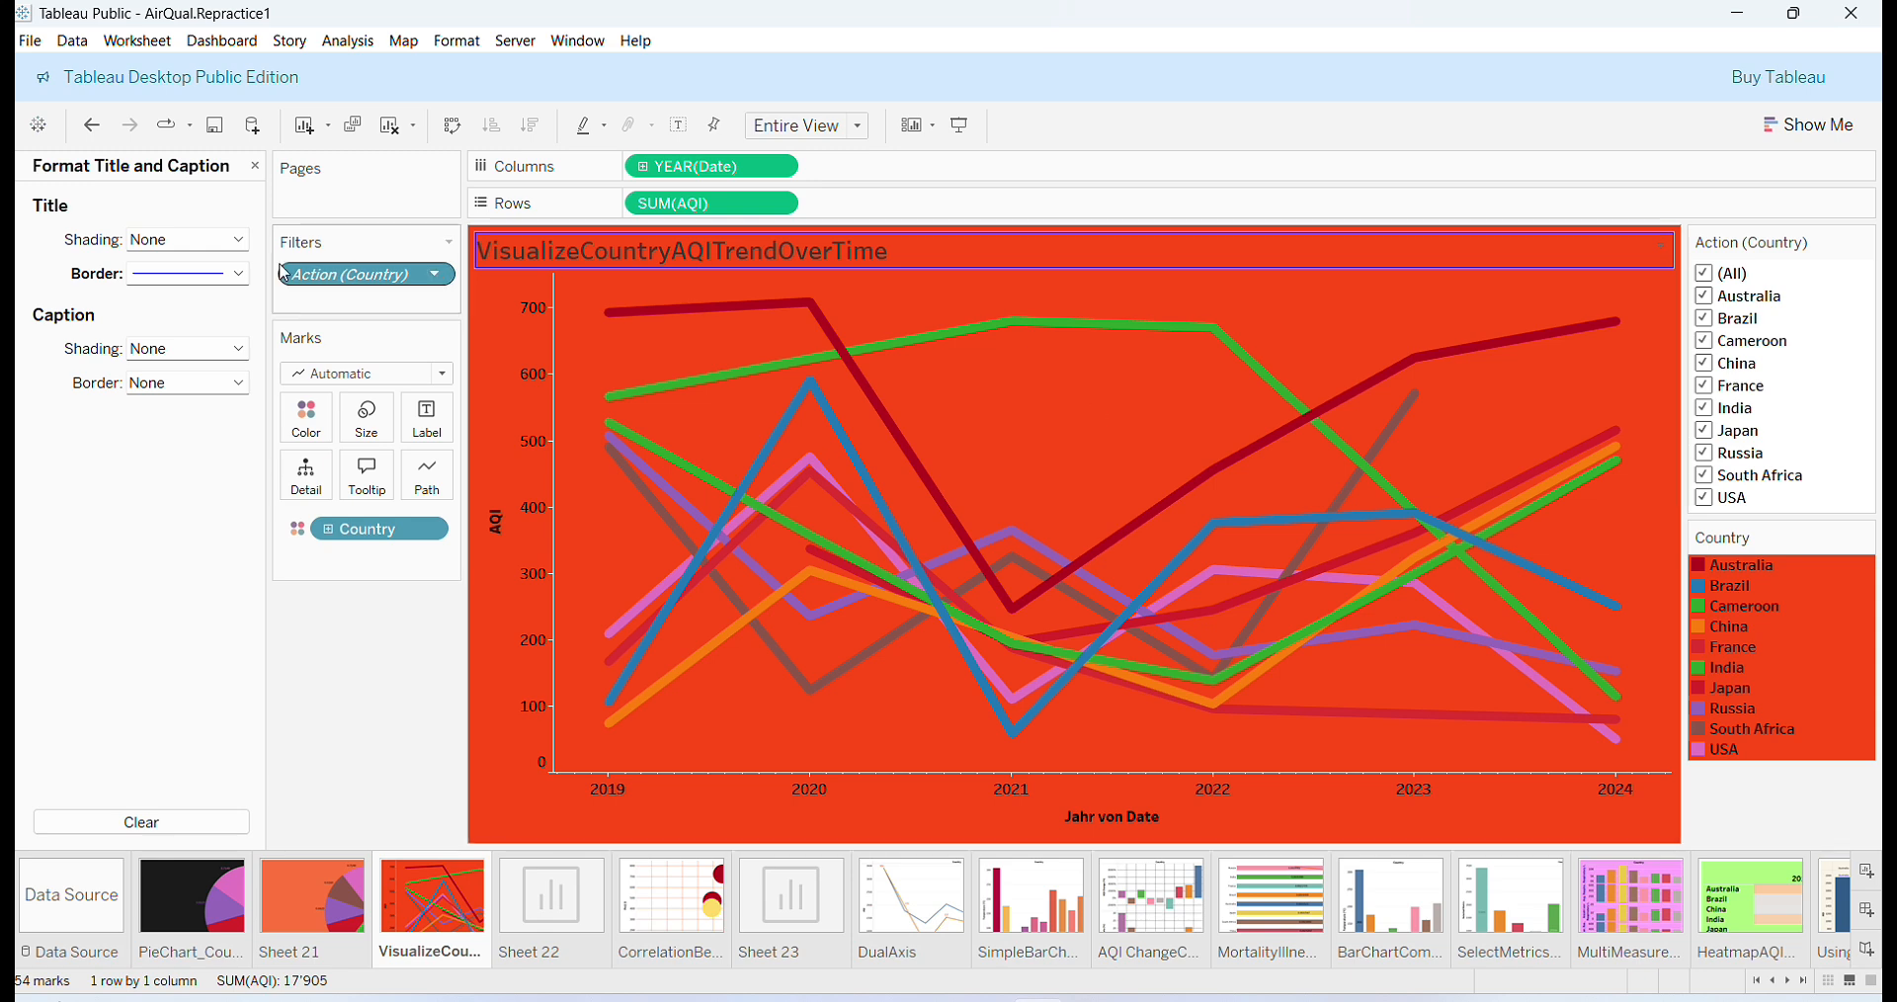
{"action": "left_click", "coordinate": [255, 168]}
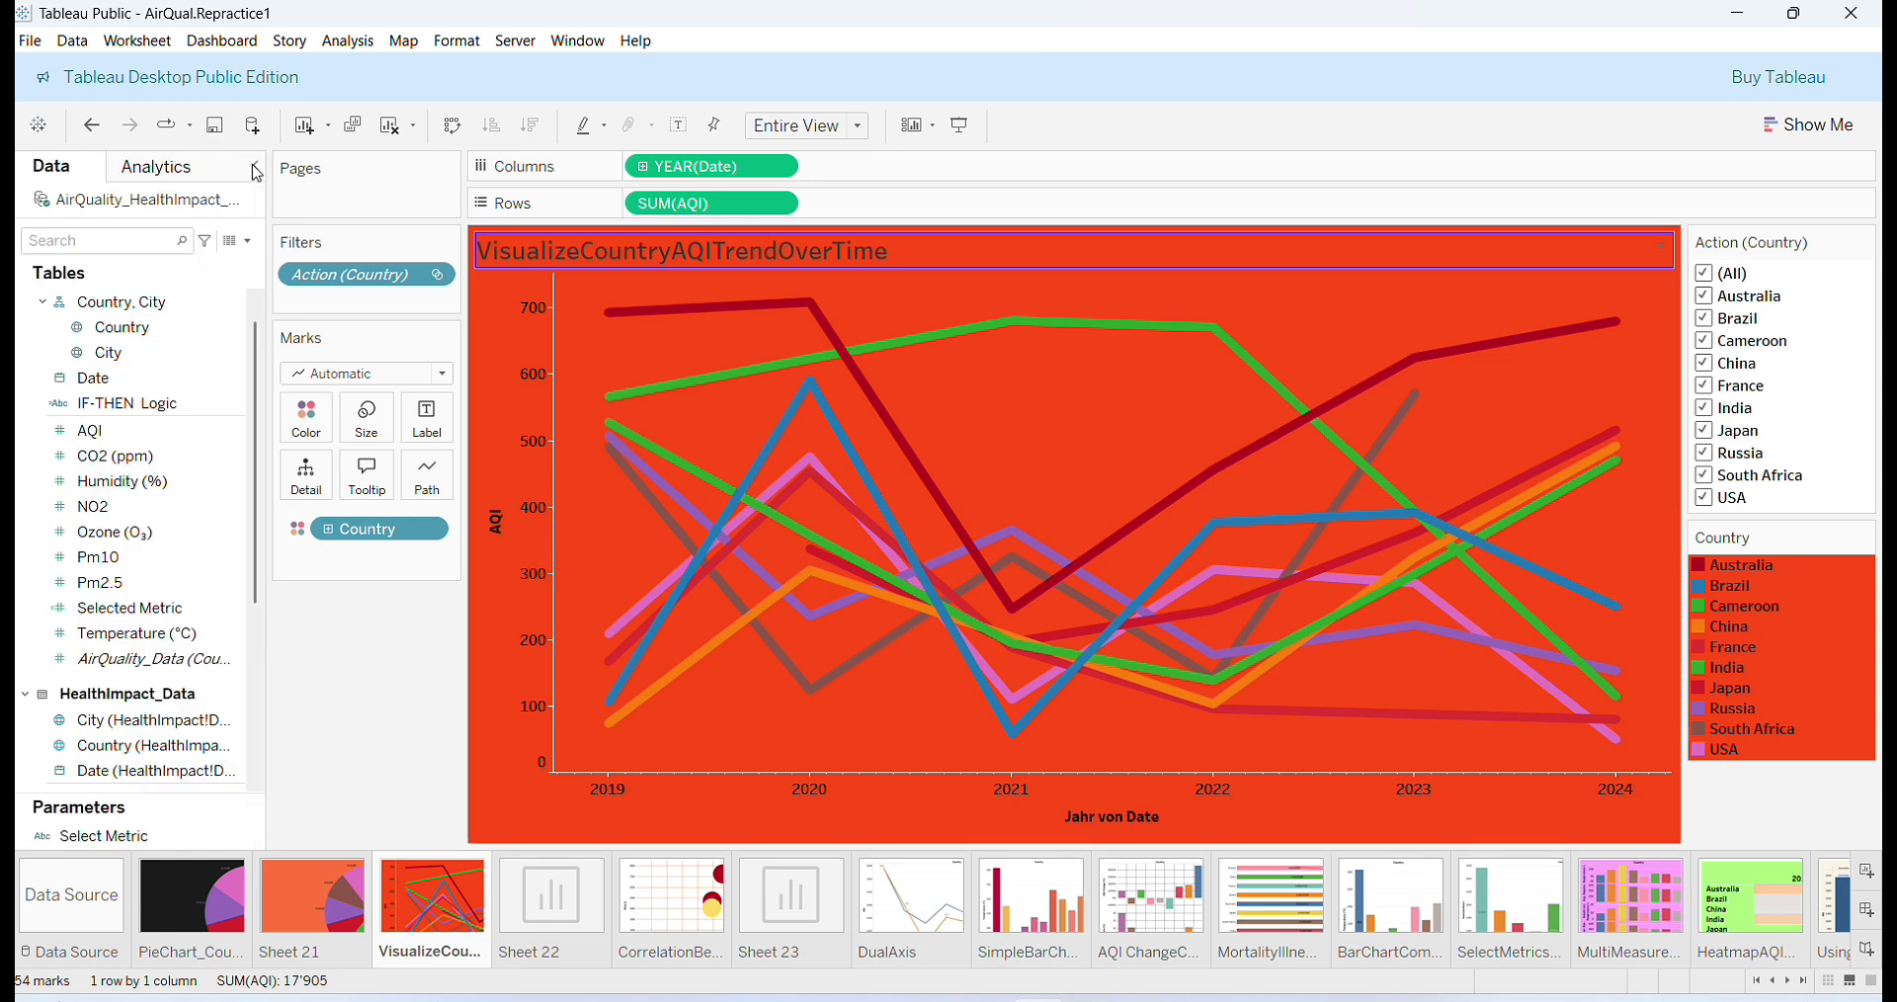
{"action": "left_click", "coordinate": [31, 46]}
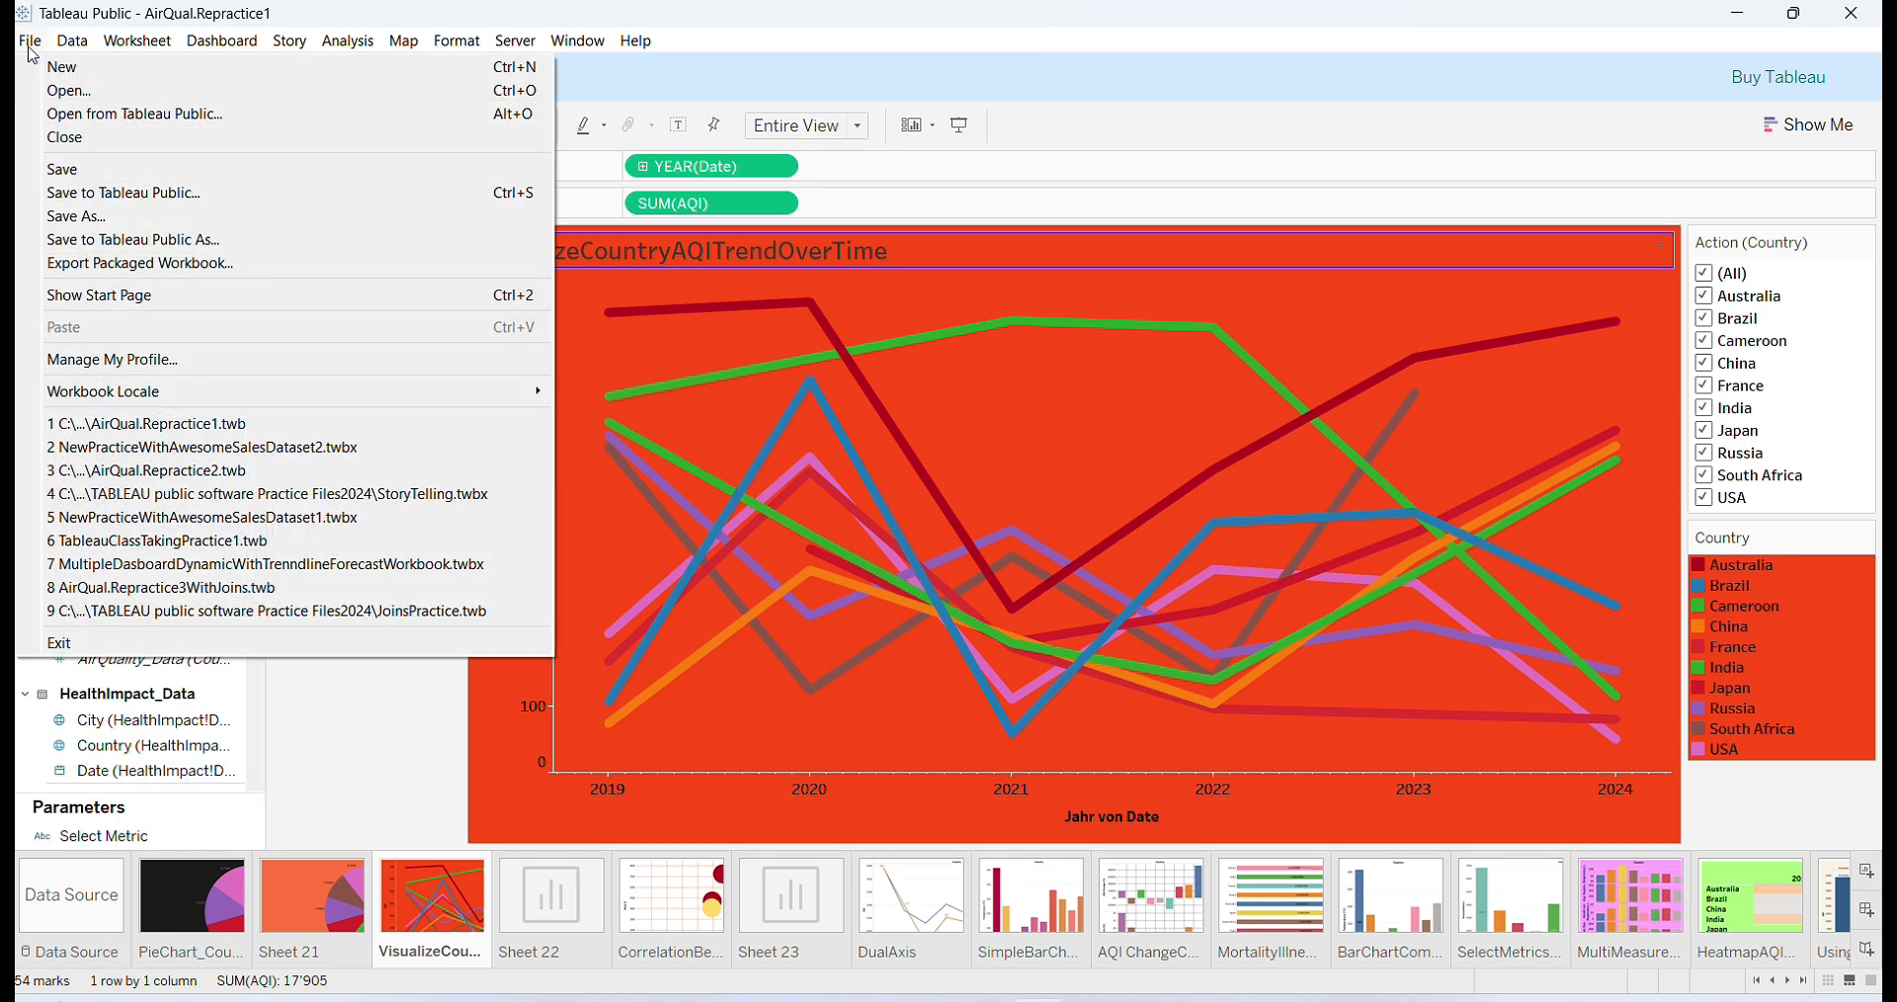
{"action": "left_click", "coordinate": [65, 170]}
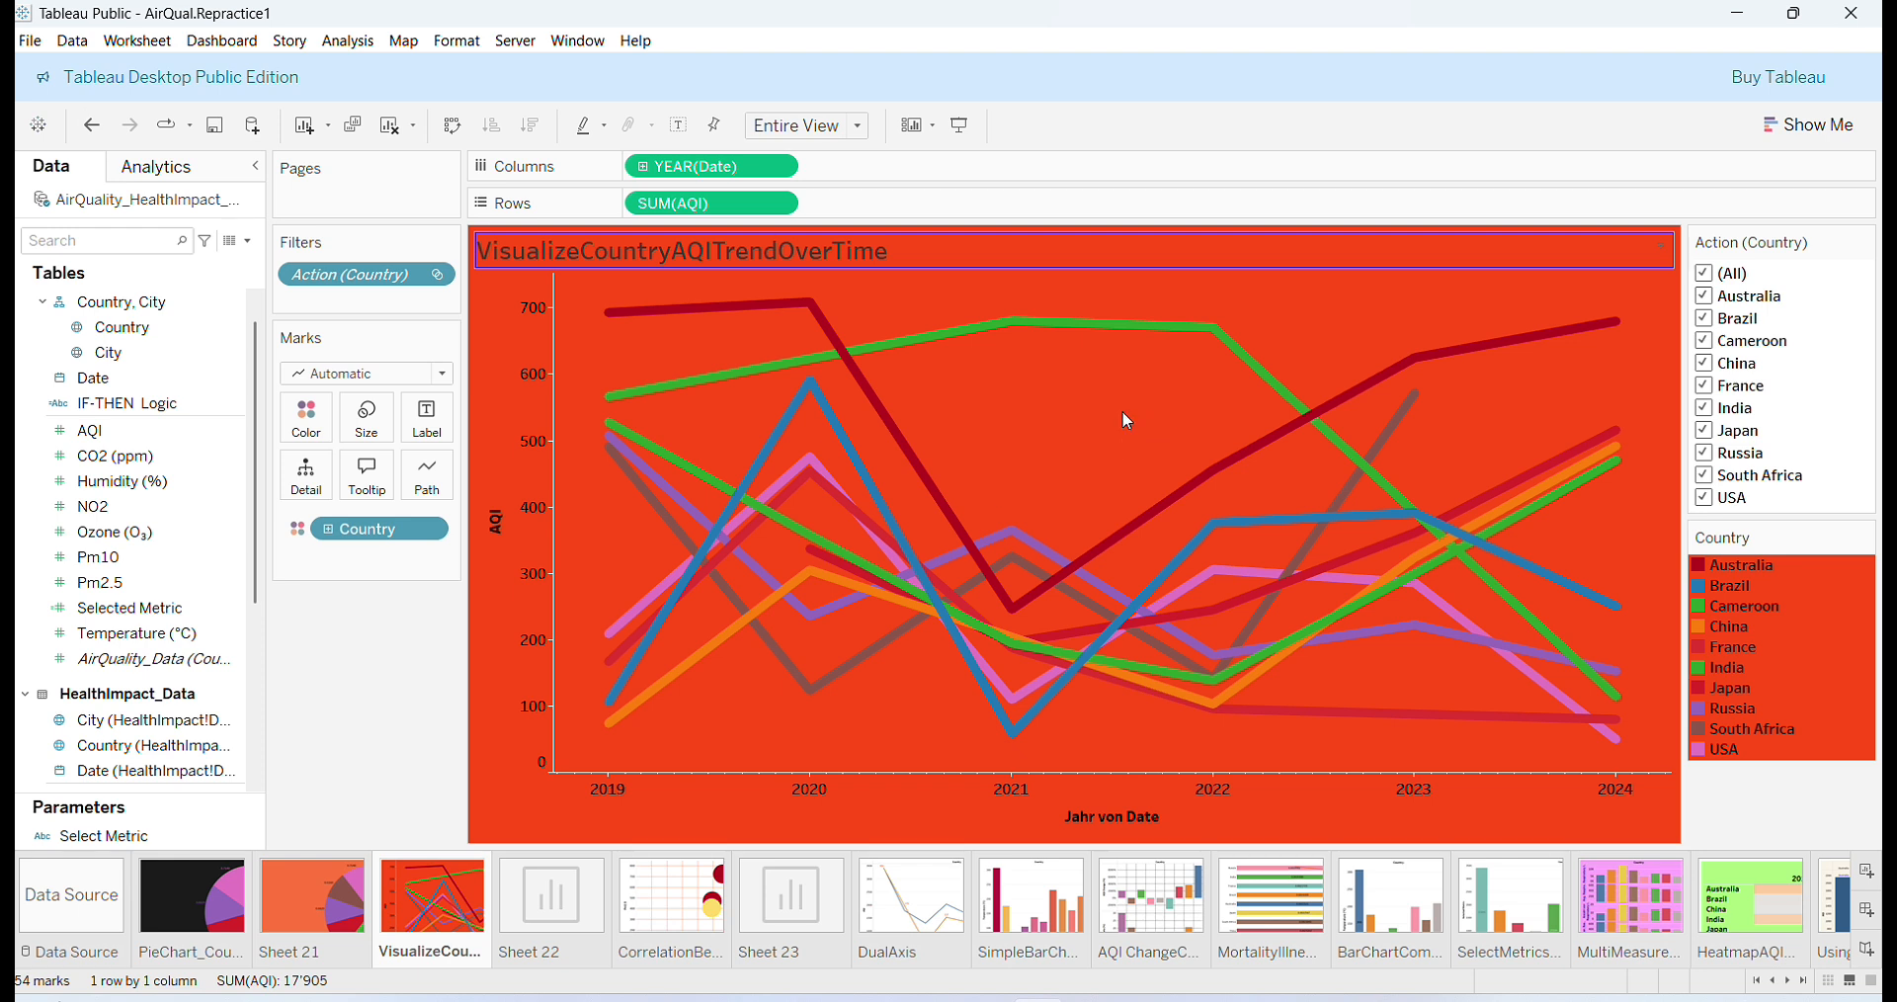
On Sheet 22, build a line chart with YEAR(Date) on Columns and SUM(AQI) on Rows.
{"action": "left_click", "coordinate": [561, 916]}
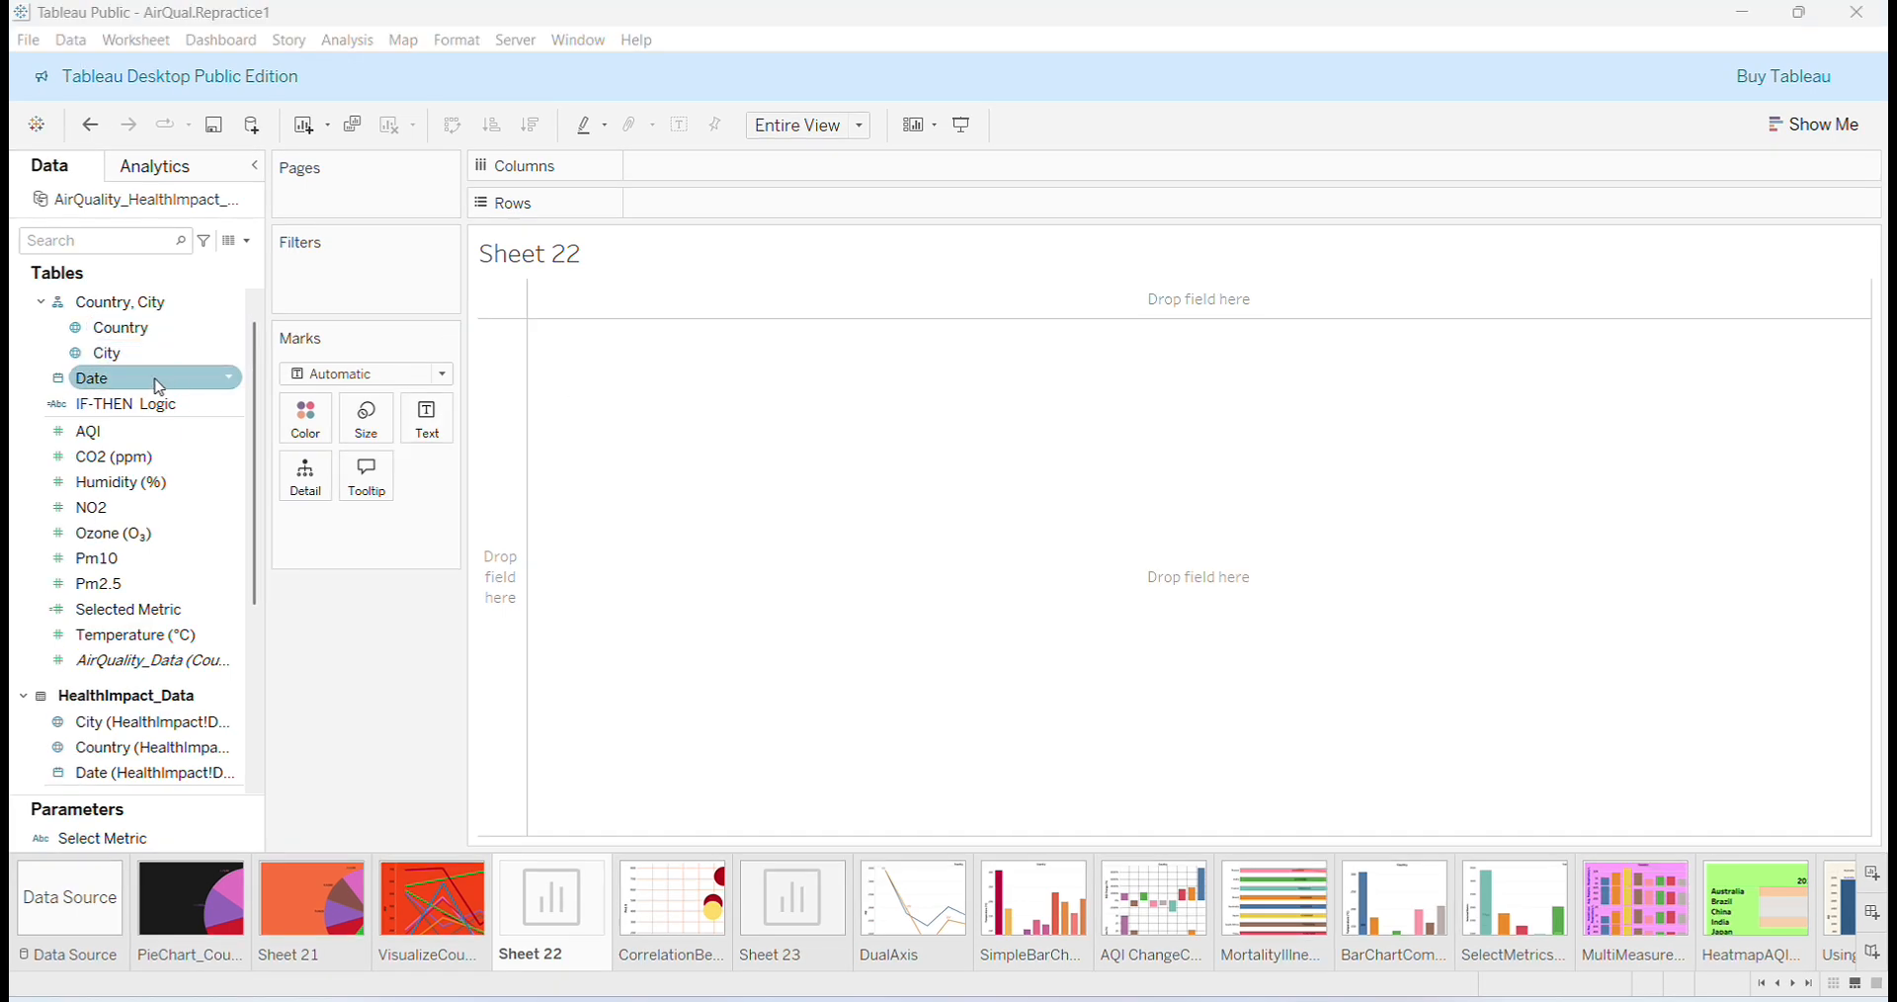
{"action": "left_click_drag", "start_coordinate": [159, 386], "coordinate": [726, 178]}
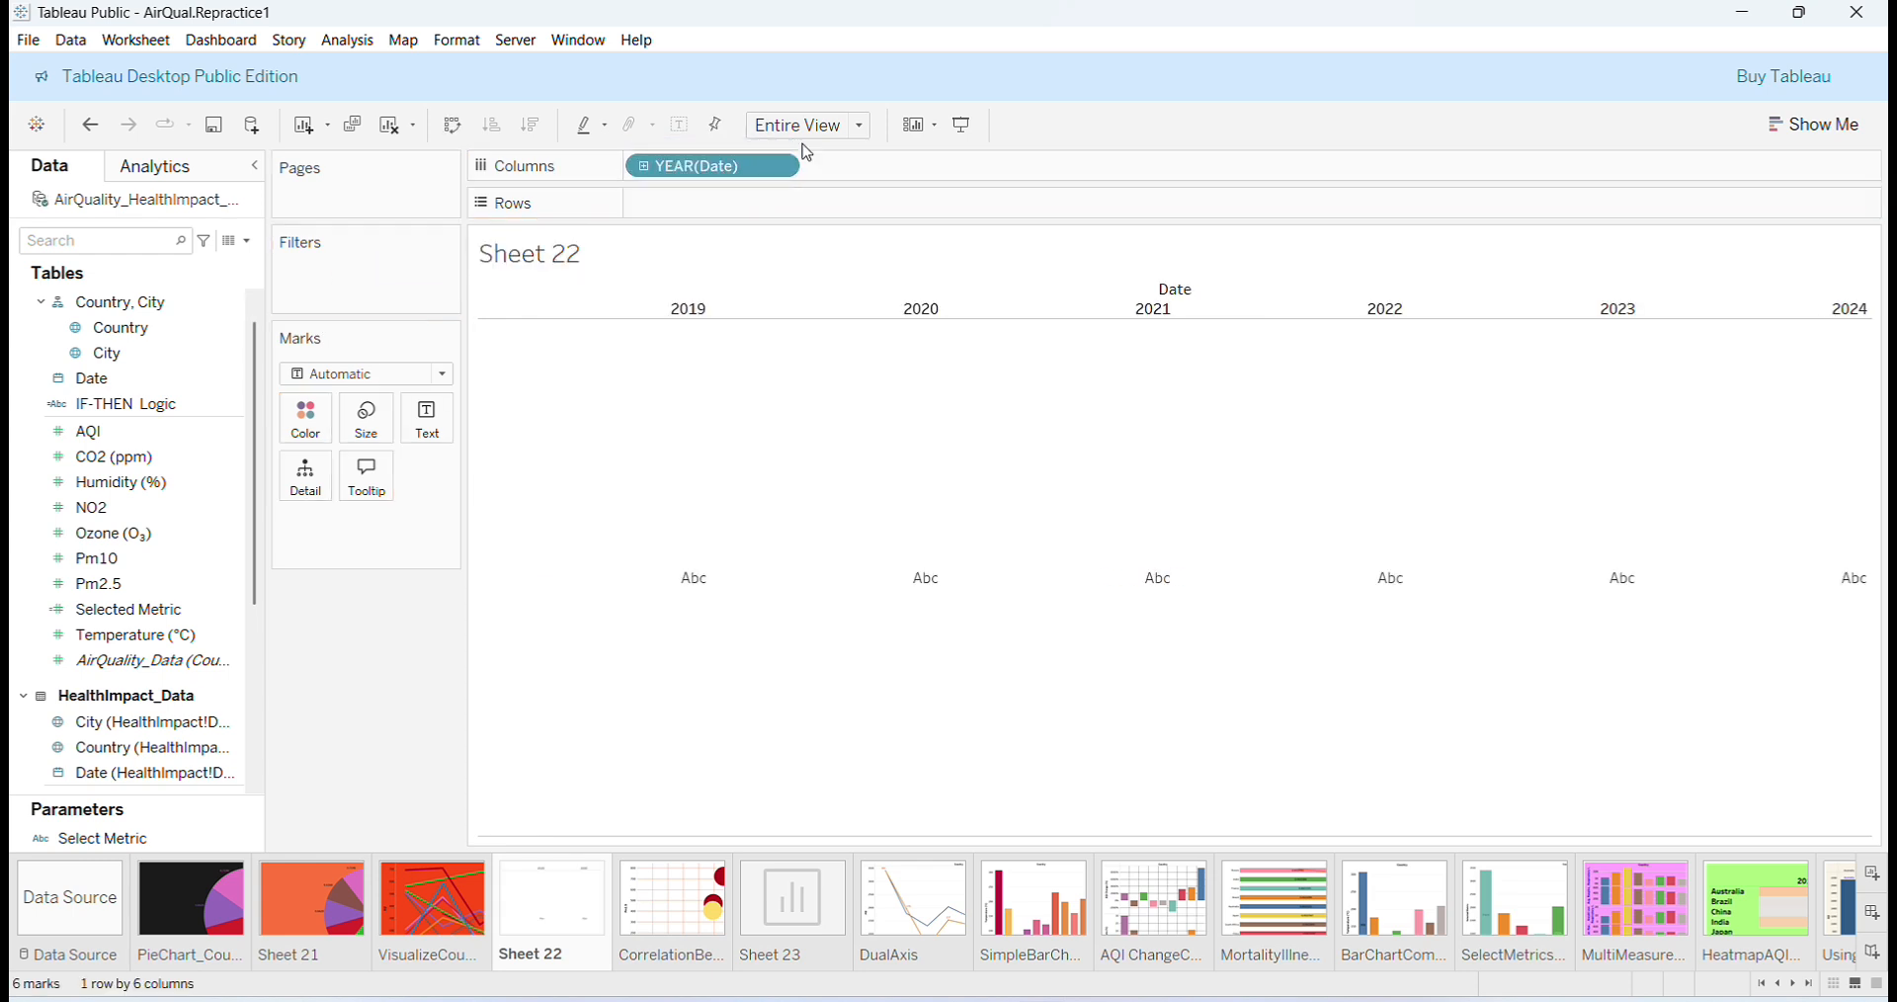
{"action": "left_click", "coordinate": [781, 169]}
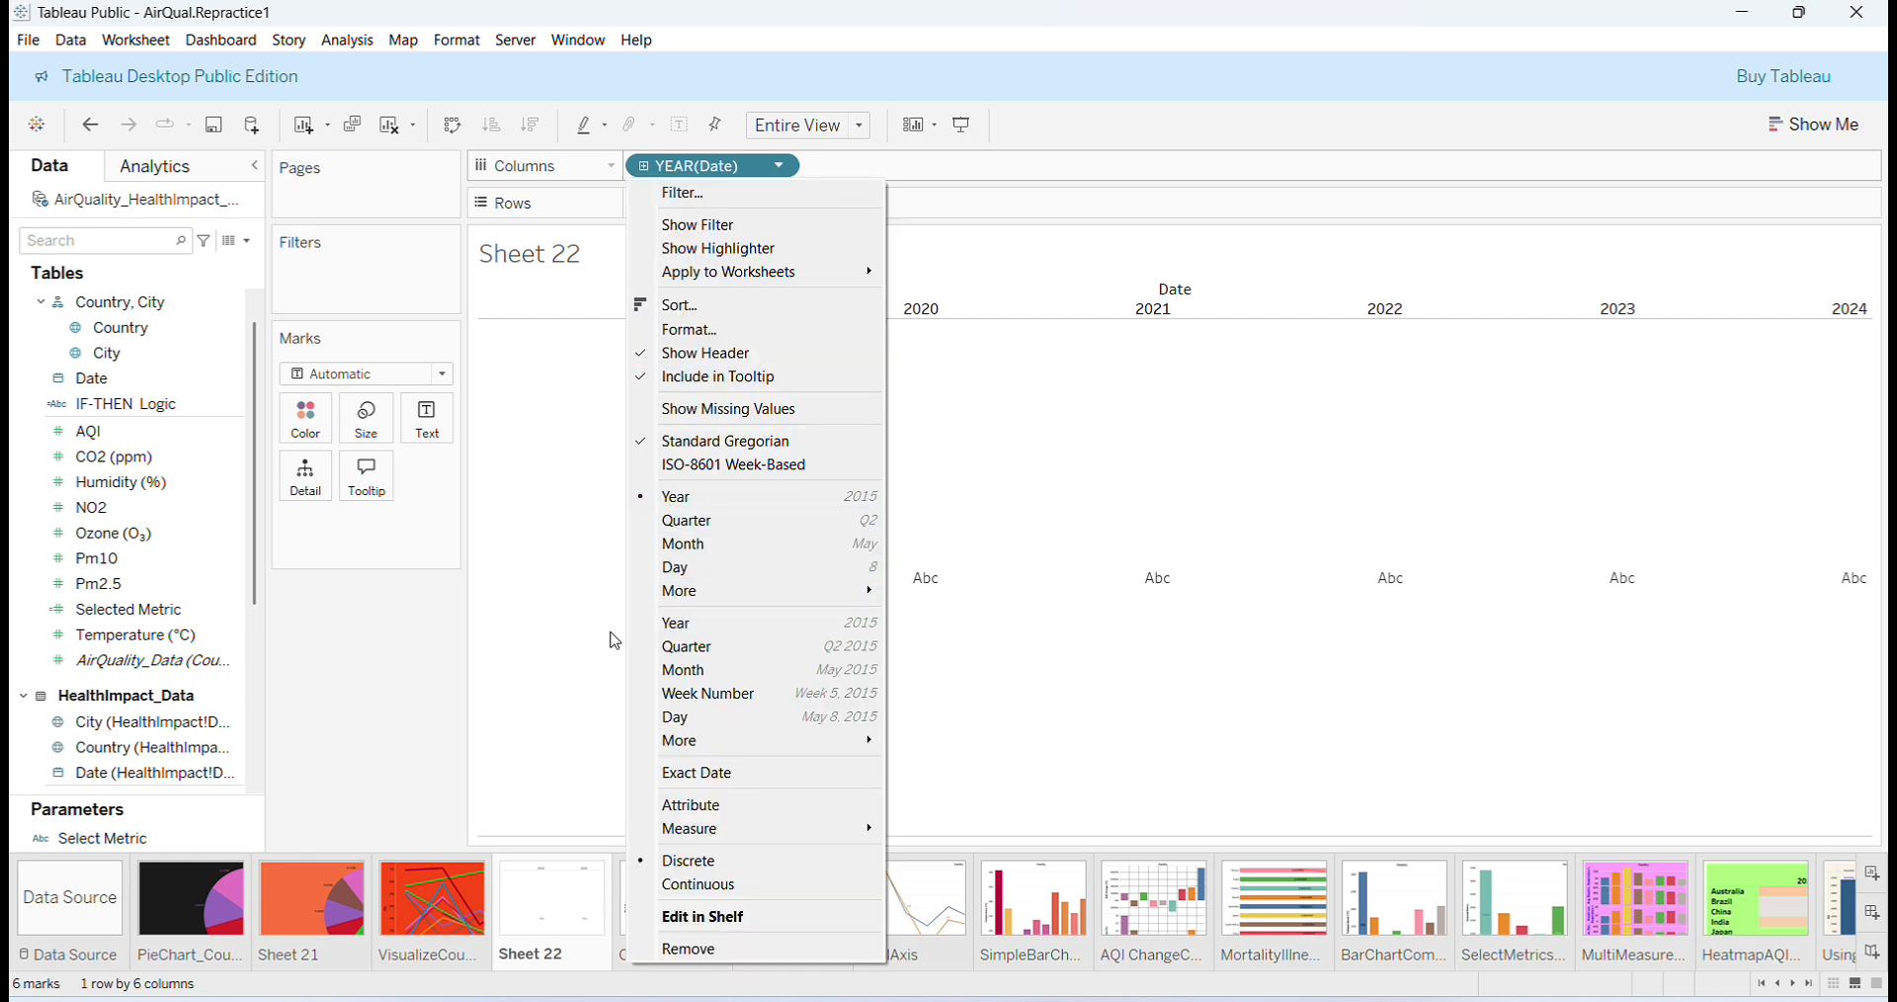
{"action": "left_click", "coordinate": [546, 643]}
{"action": "left_click", "coordinate": [543, 643]}
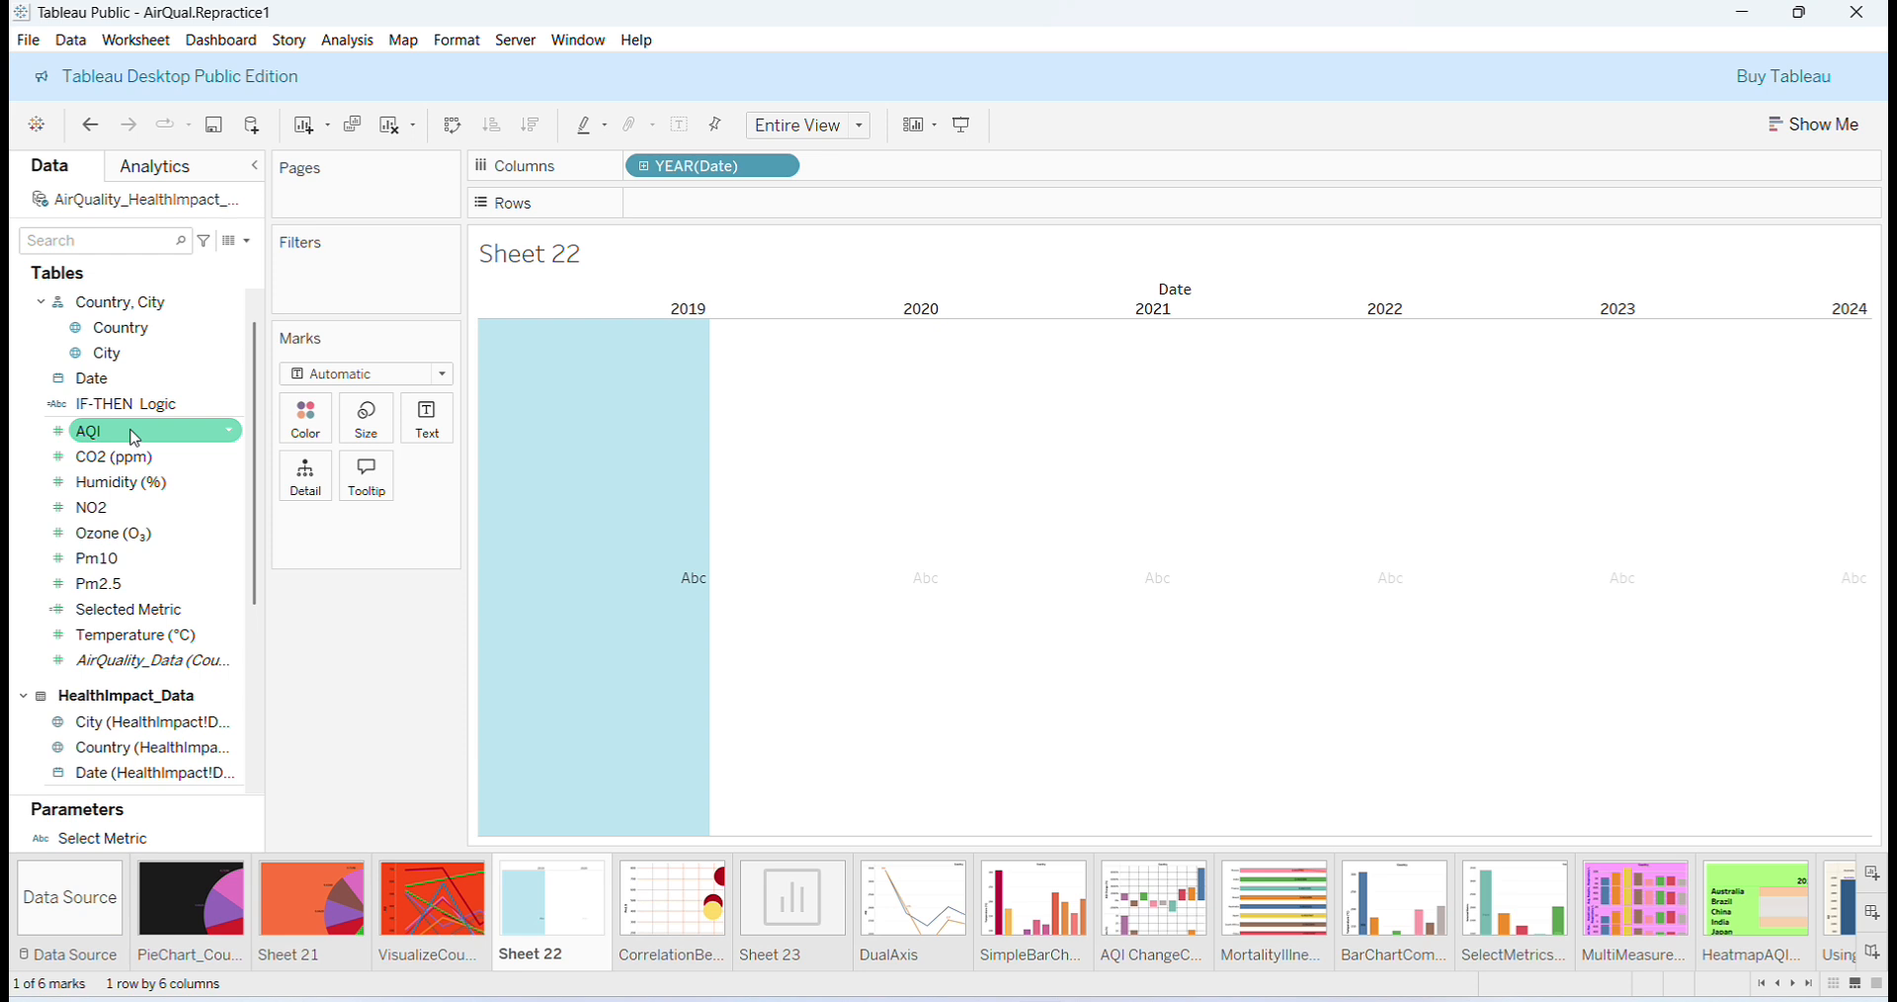
{"action": "left_click_drag", "start_coordinate": [135, 438], "coordinate": [699, 205]}
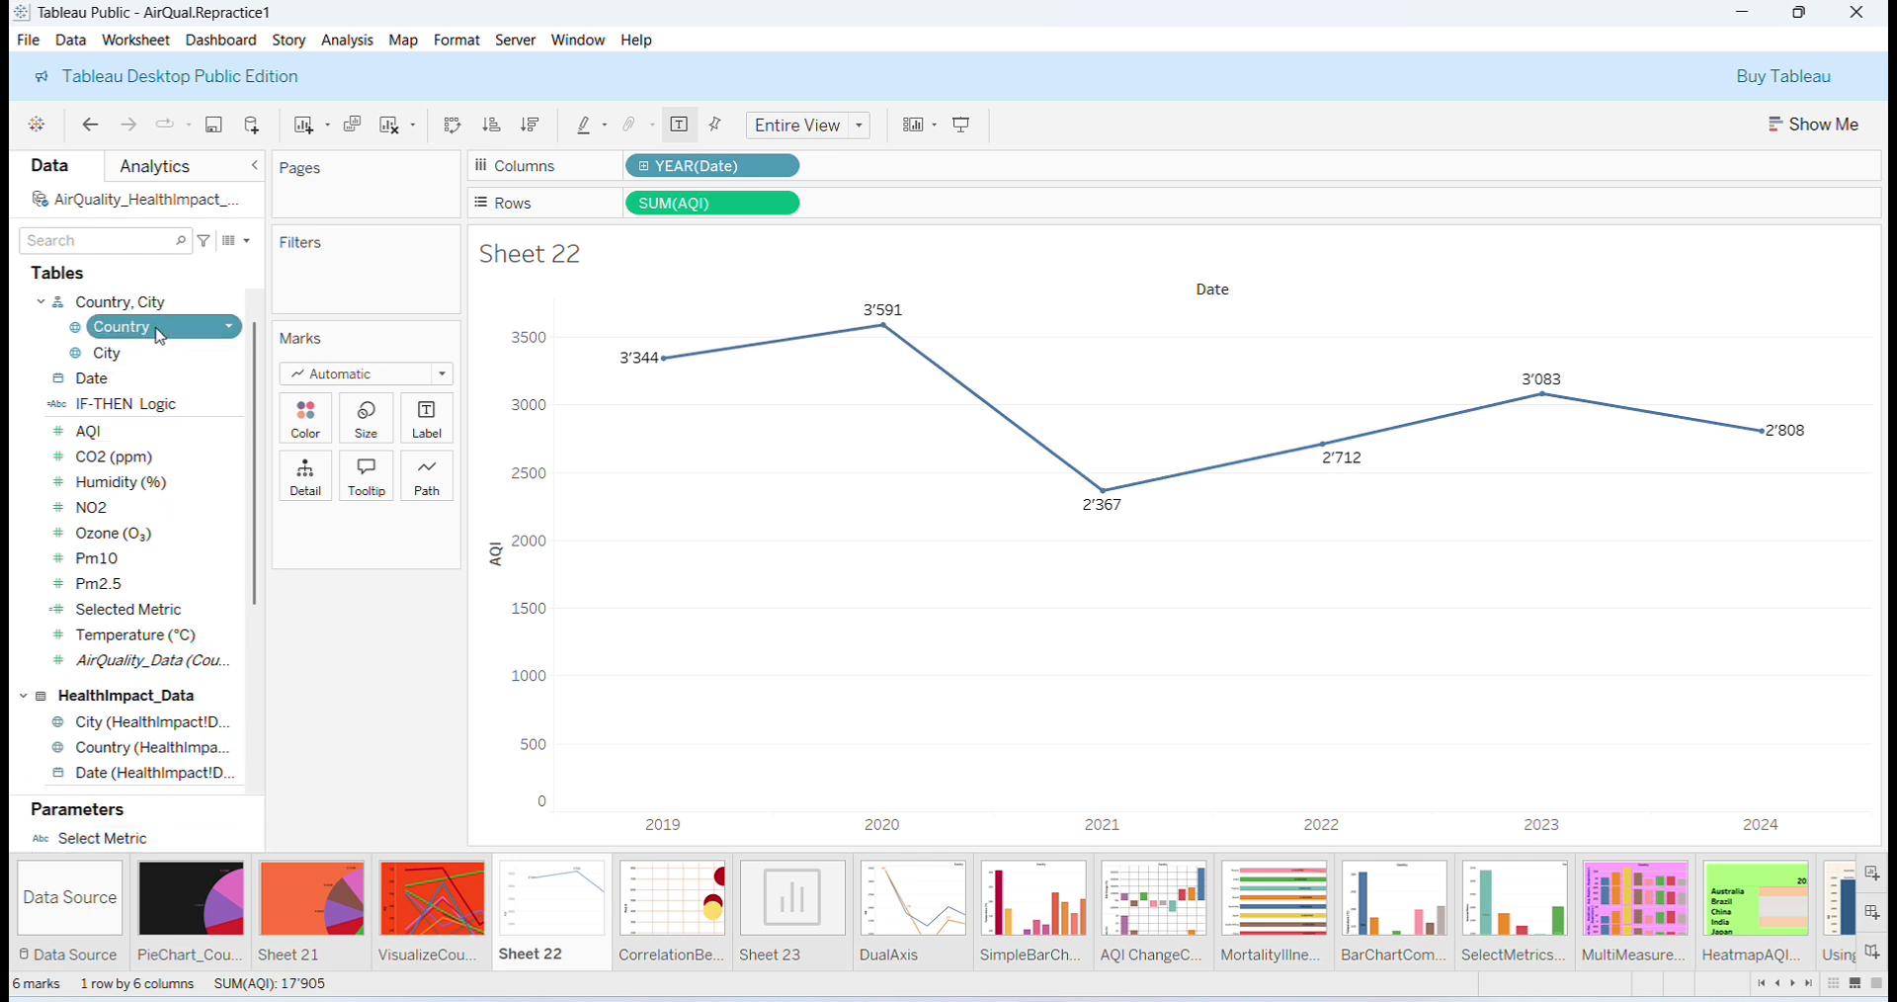
Split the Sheet 22 AQI line by Country using color and turn off the mark labels.
{"action": "left_click_drag", "start_coordinate": [160, 336], "coordinate": [321, 432]}
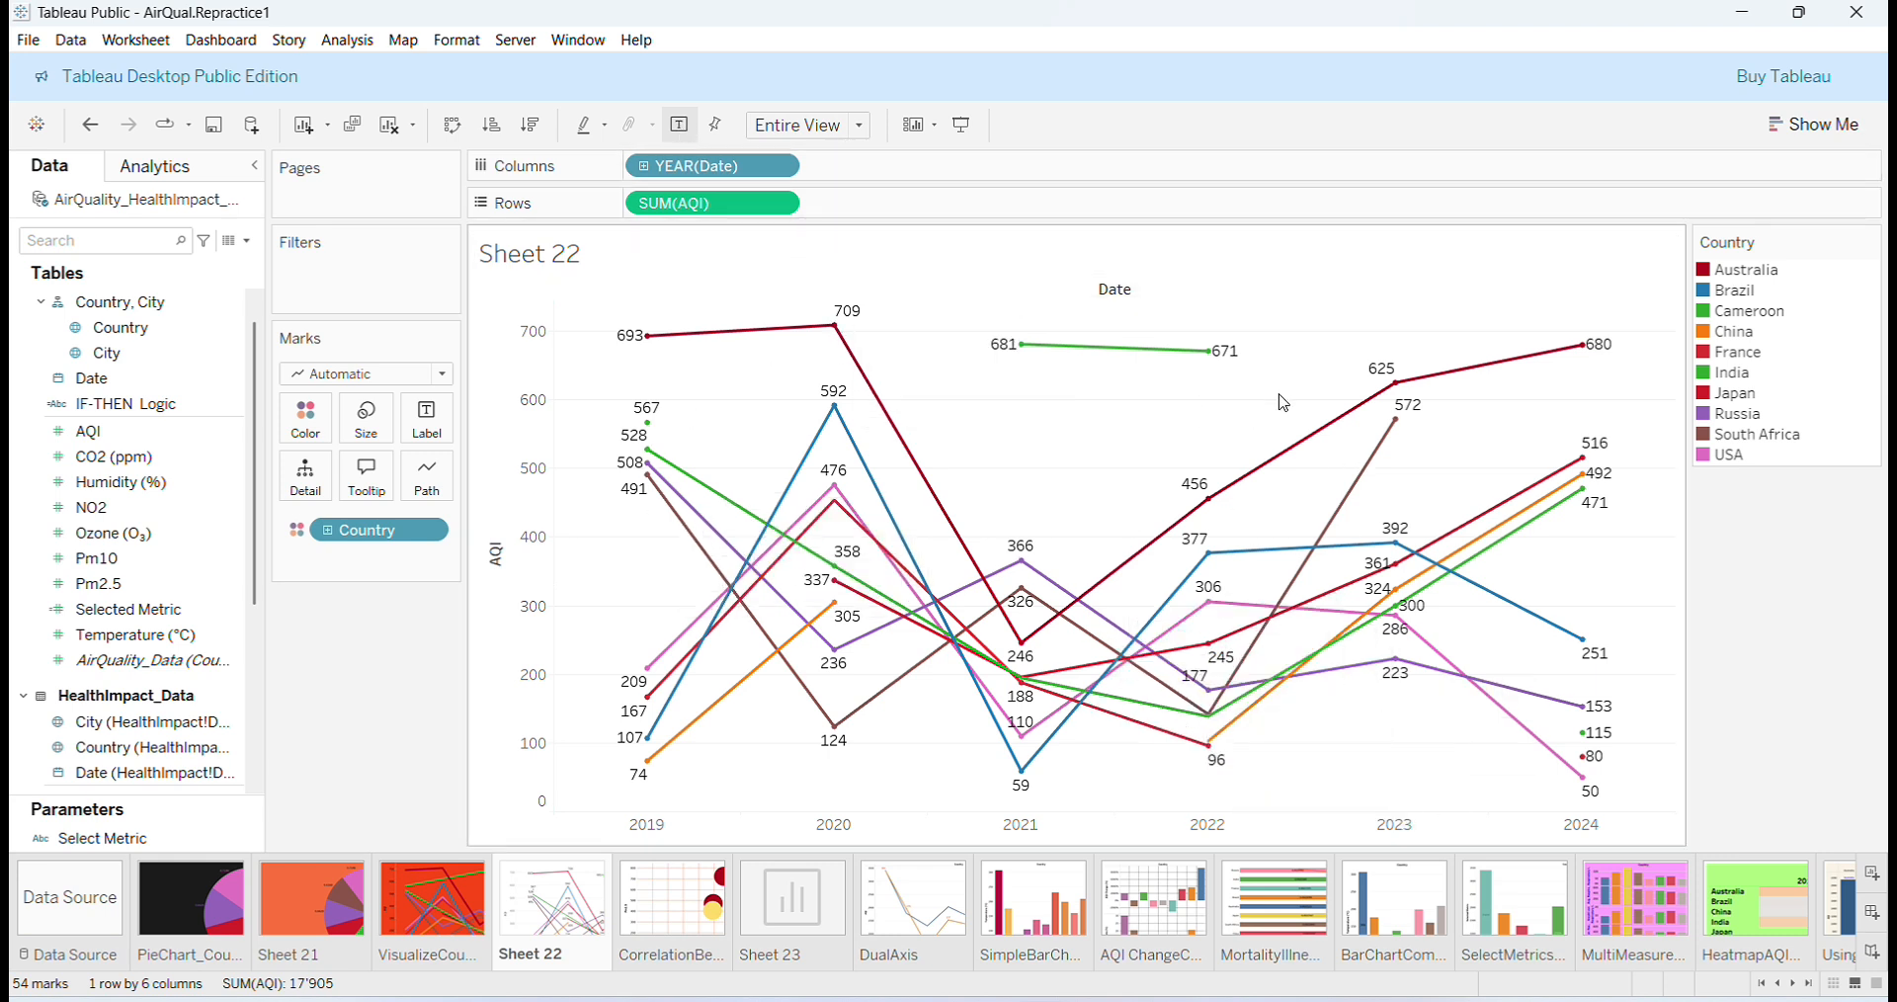
{"action": "mouse_move", "coordinate": [1398, 381]}
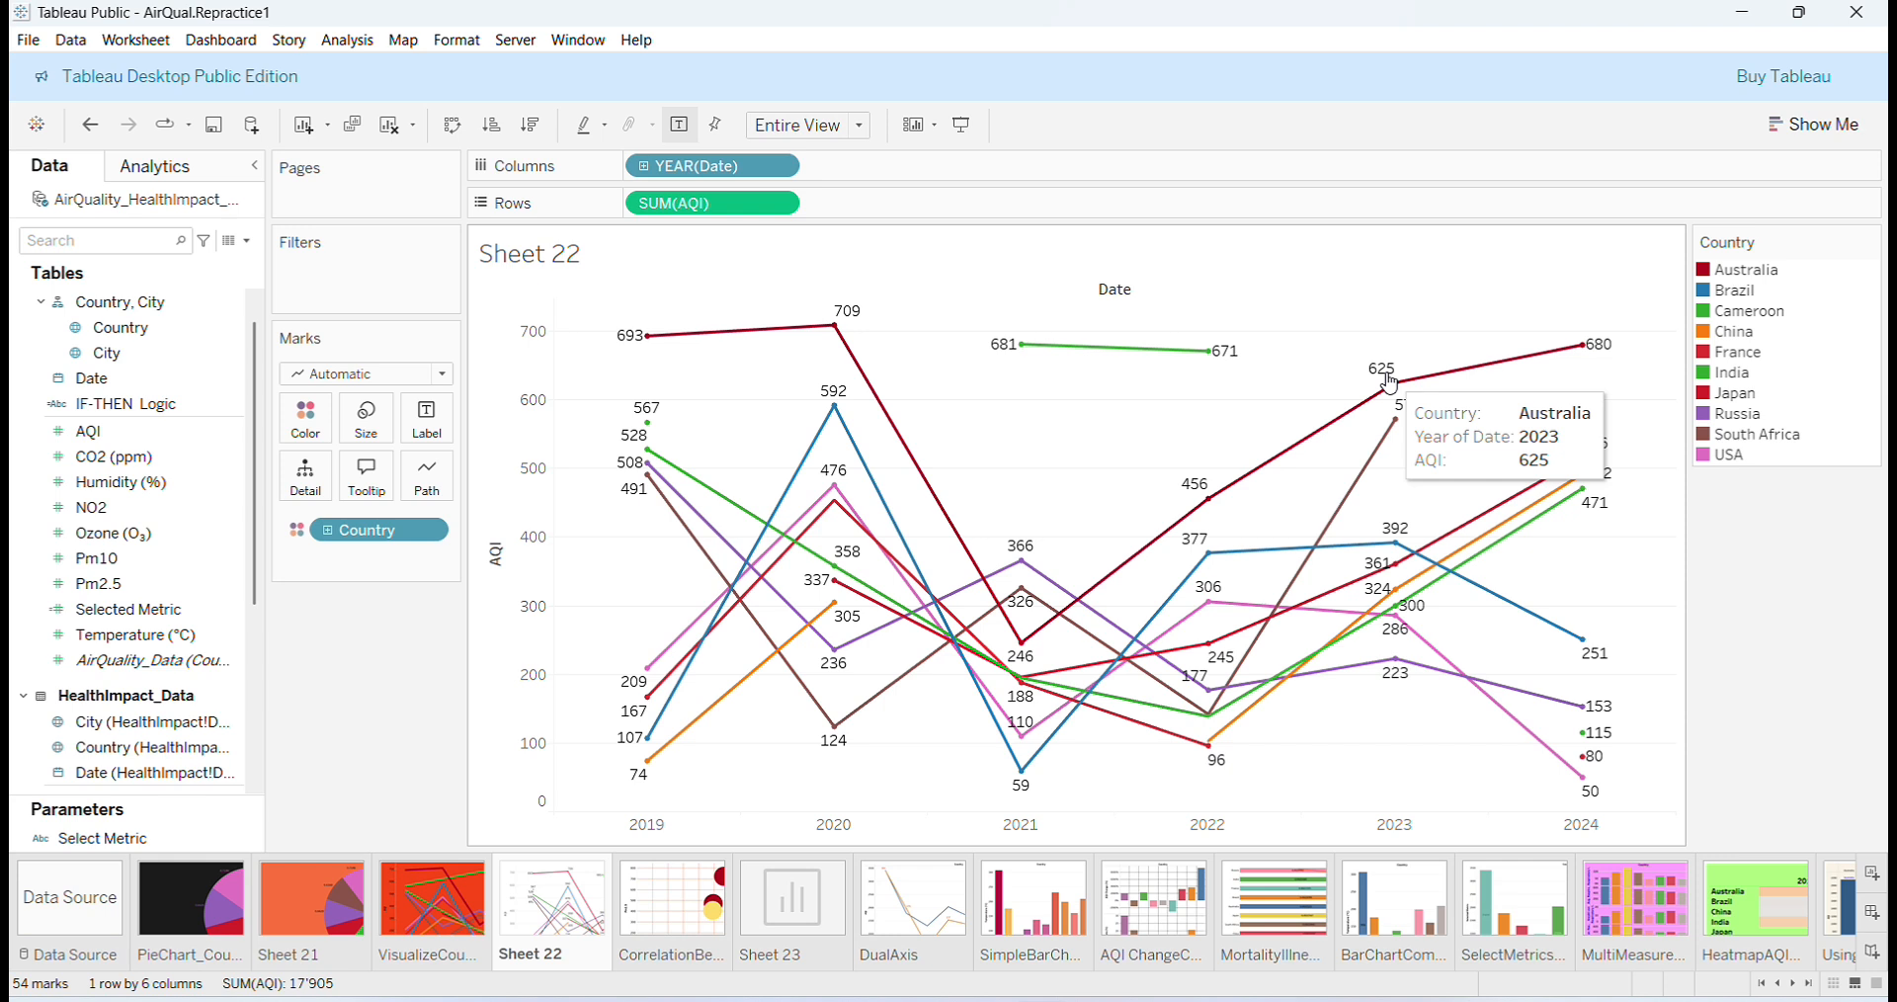
{"action": "mouse_move", "coordinate": [1008, 704]}
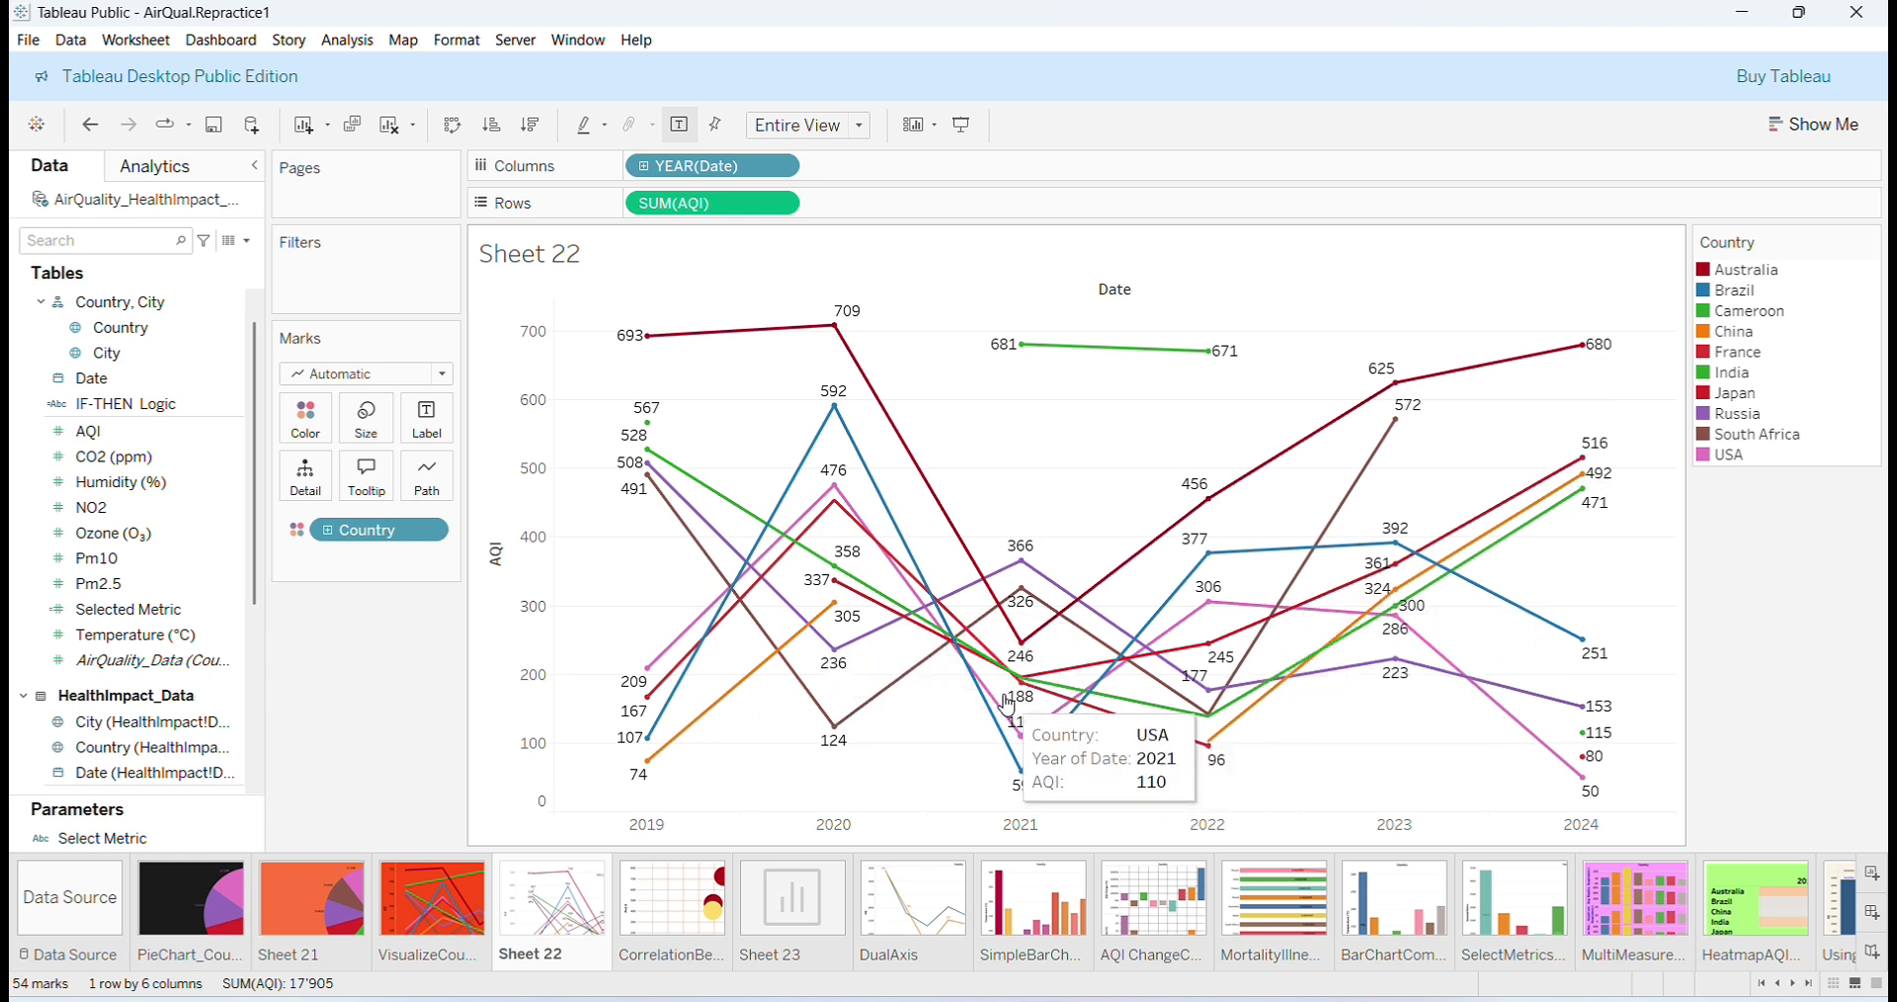
{"action": "left_click", "coordinate": [680, 125]}
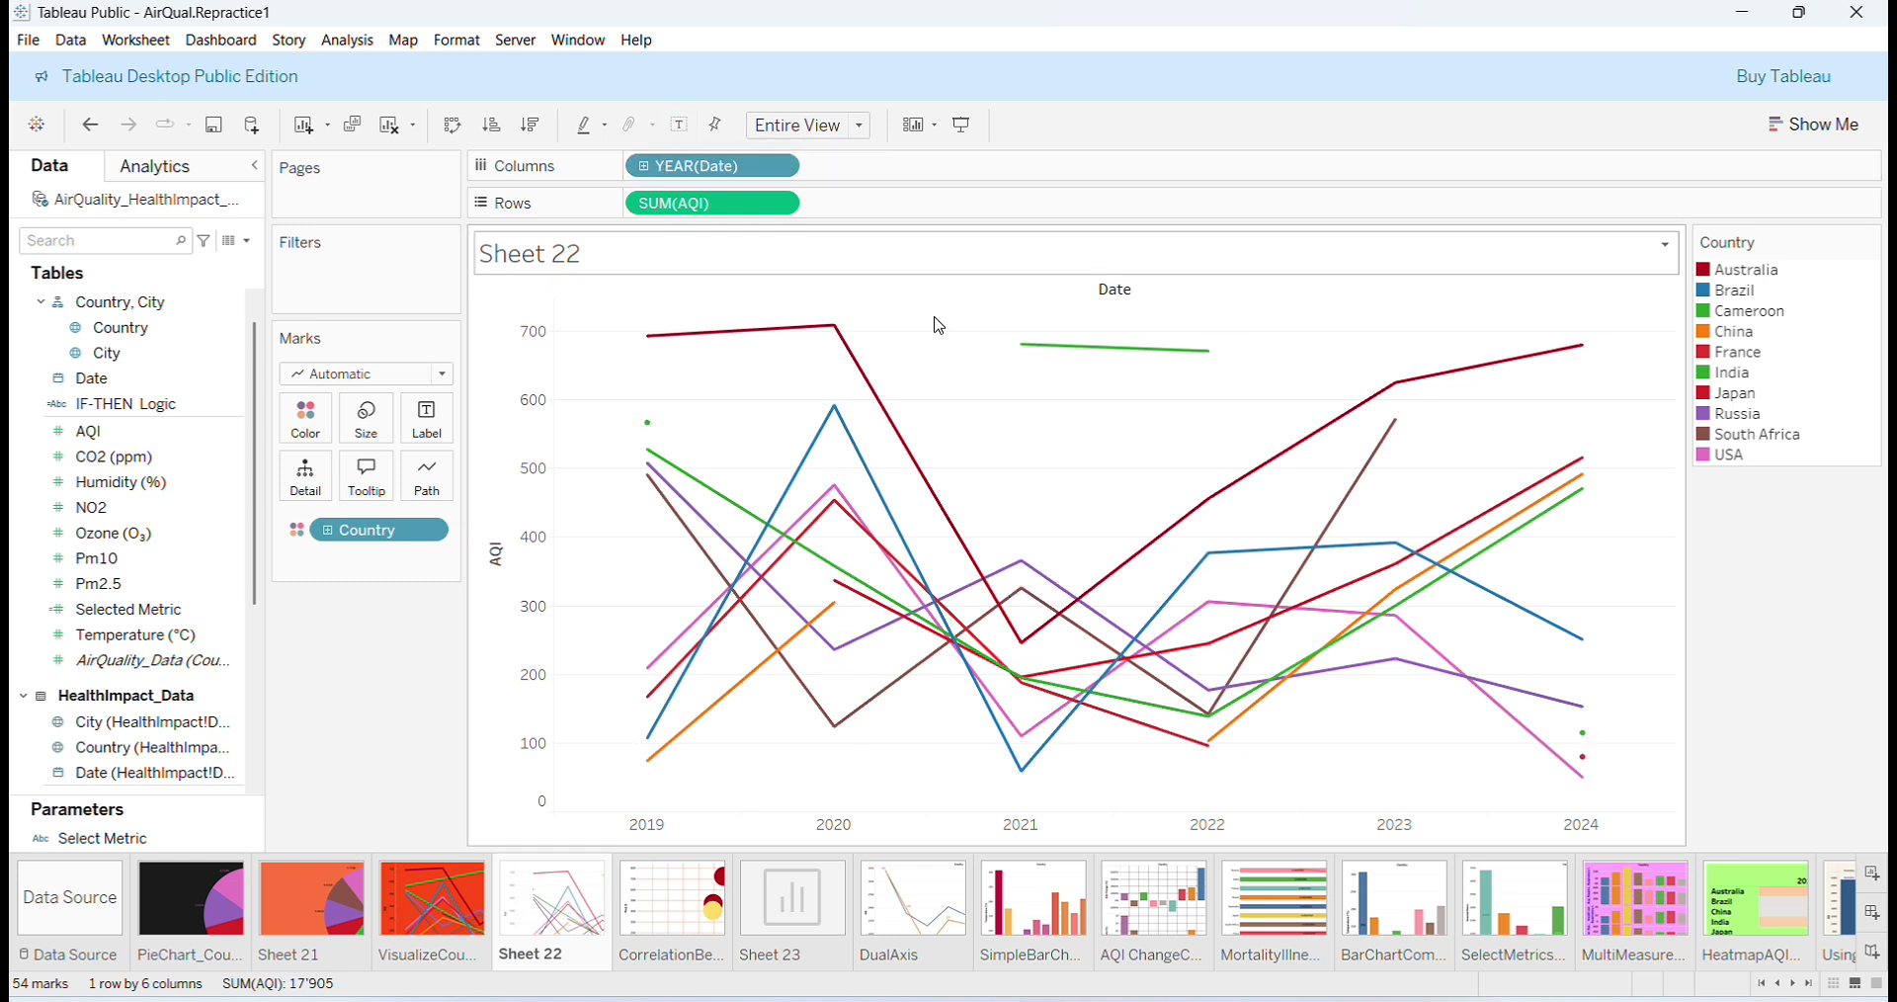
{"action": "mouse_move", "coordinate": [715, 521]}
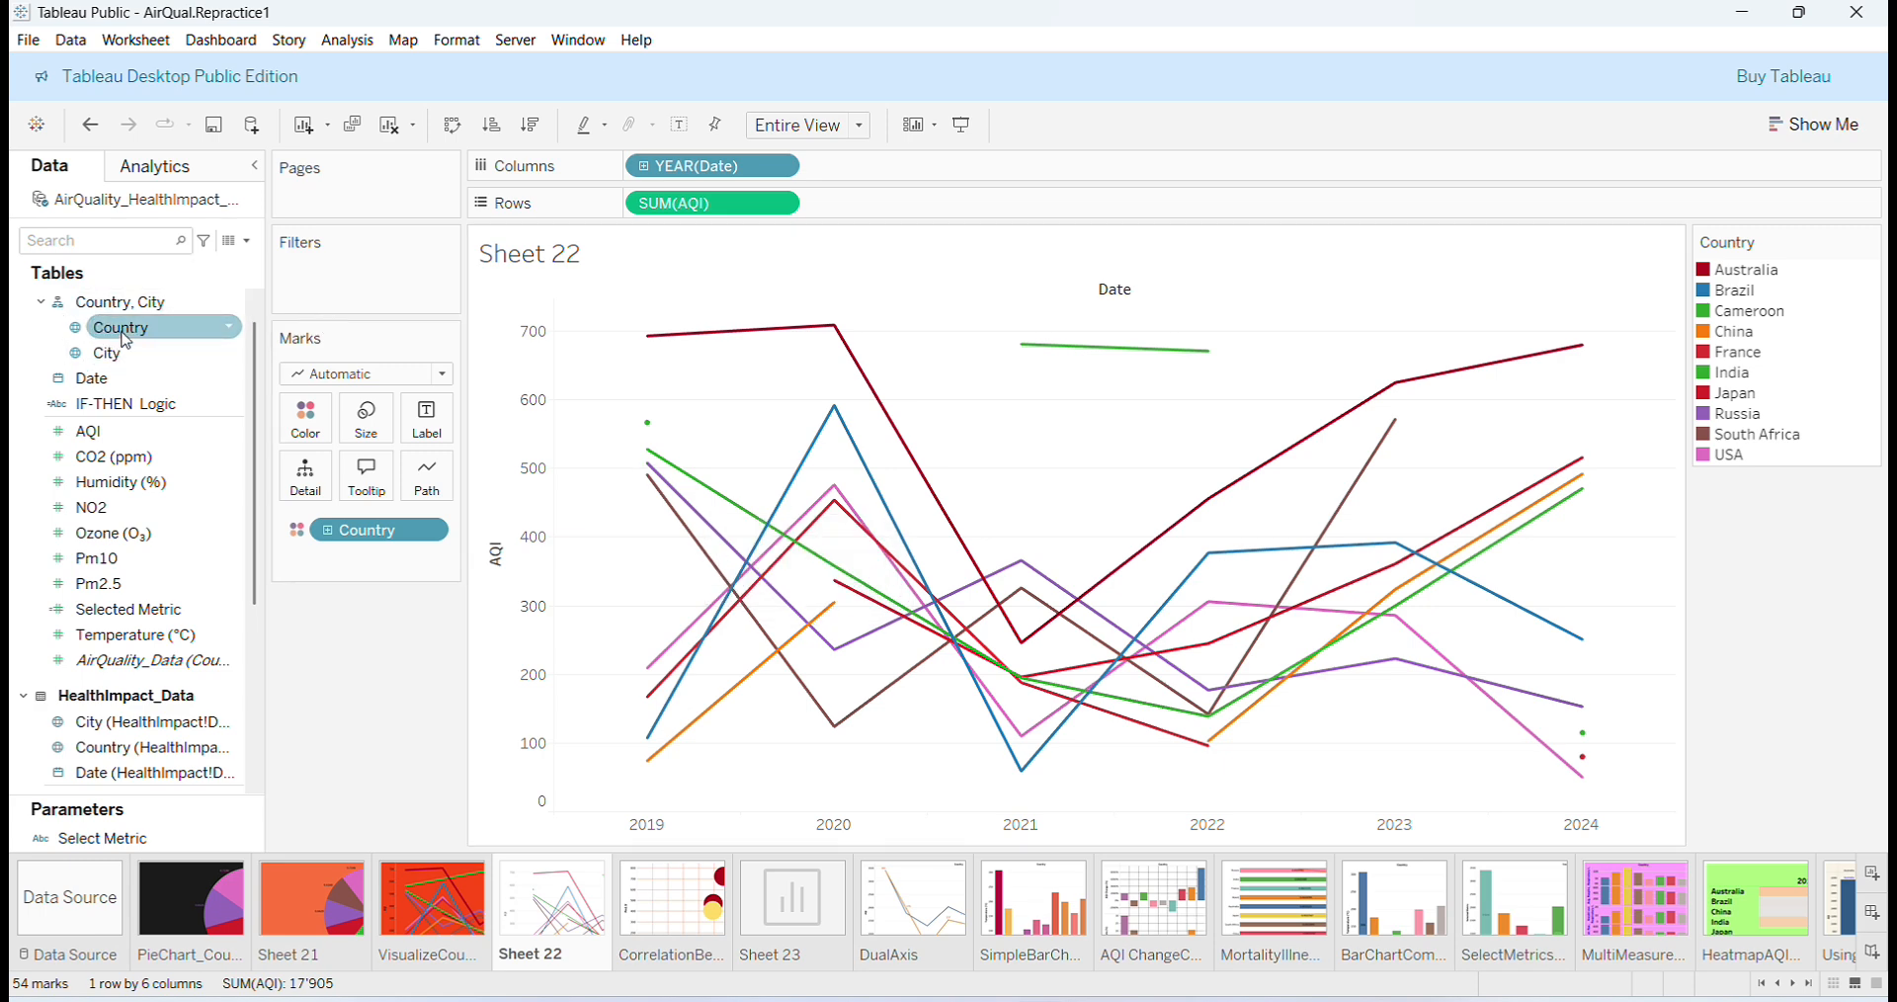
Add a Country filter to Sheet 22 with all countries selected and show its filter card.
{"action": "left_click_drag", "start_coordinate": [125, 340], "coordinate": [330, 281]}
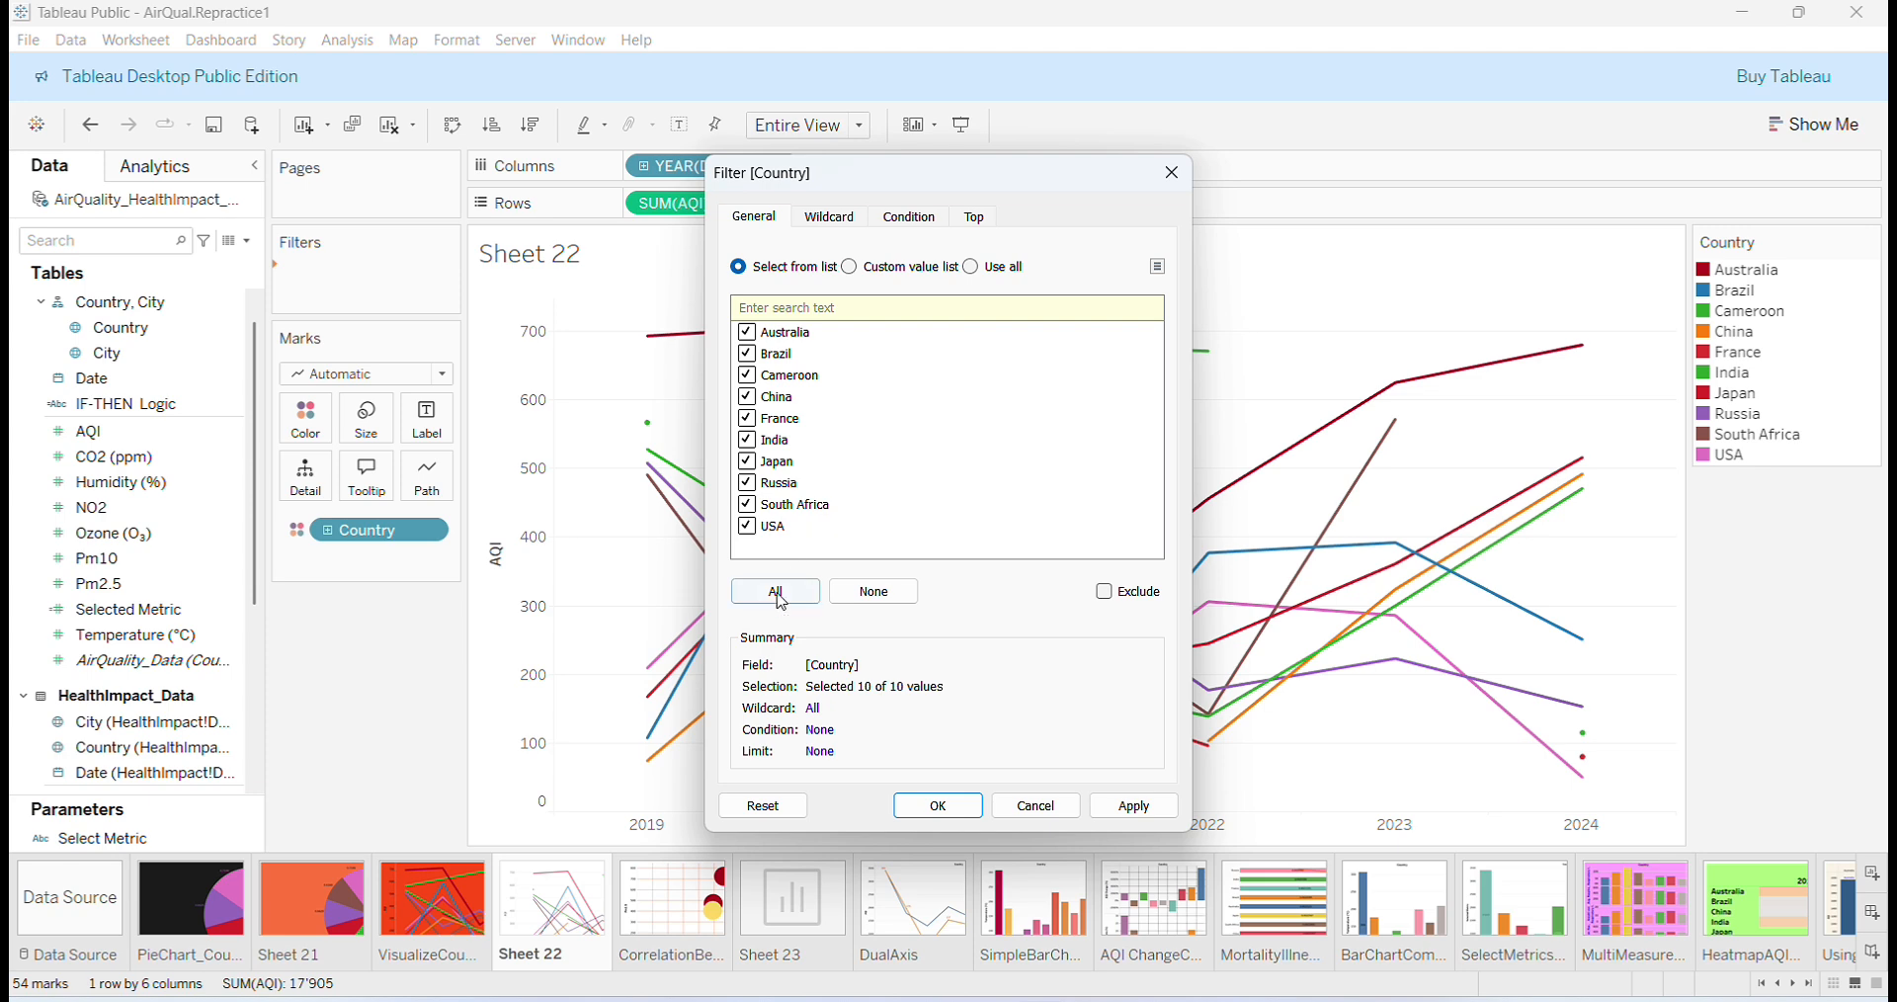
{"action": "left_click", "coordinate": [782, 593]}
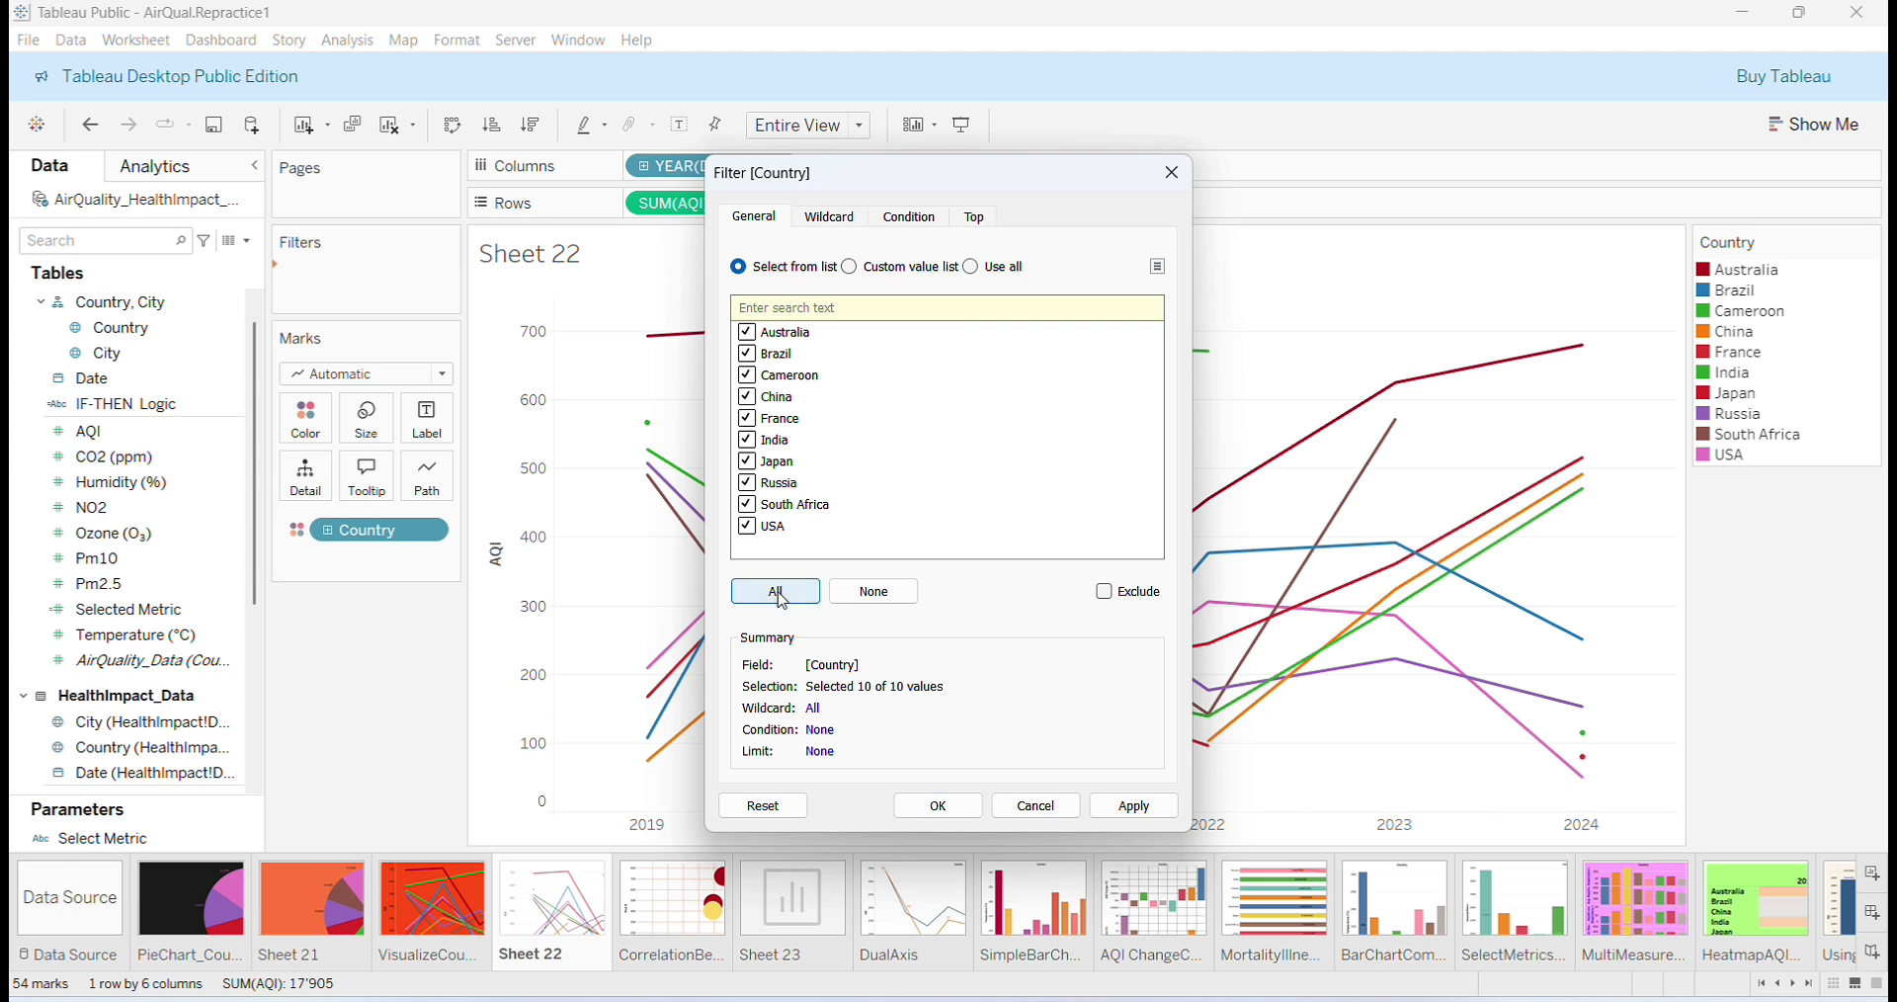
{"action": "left_click", "coordinate": [938, 810]}
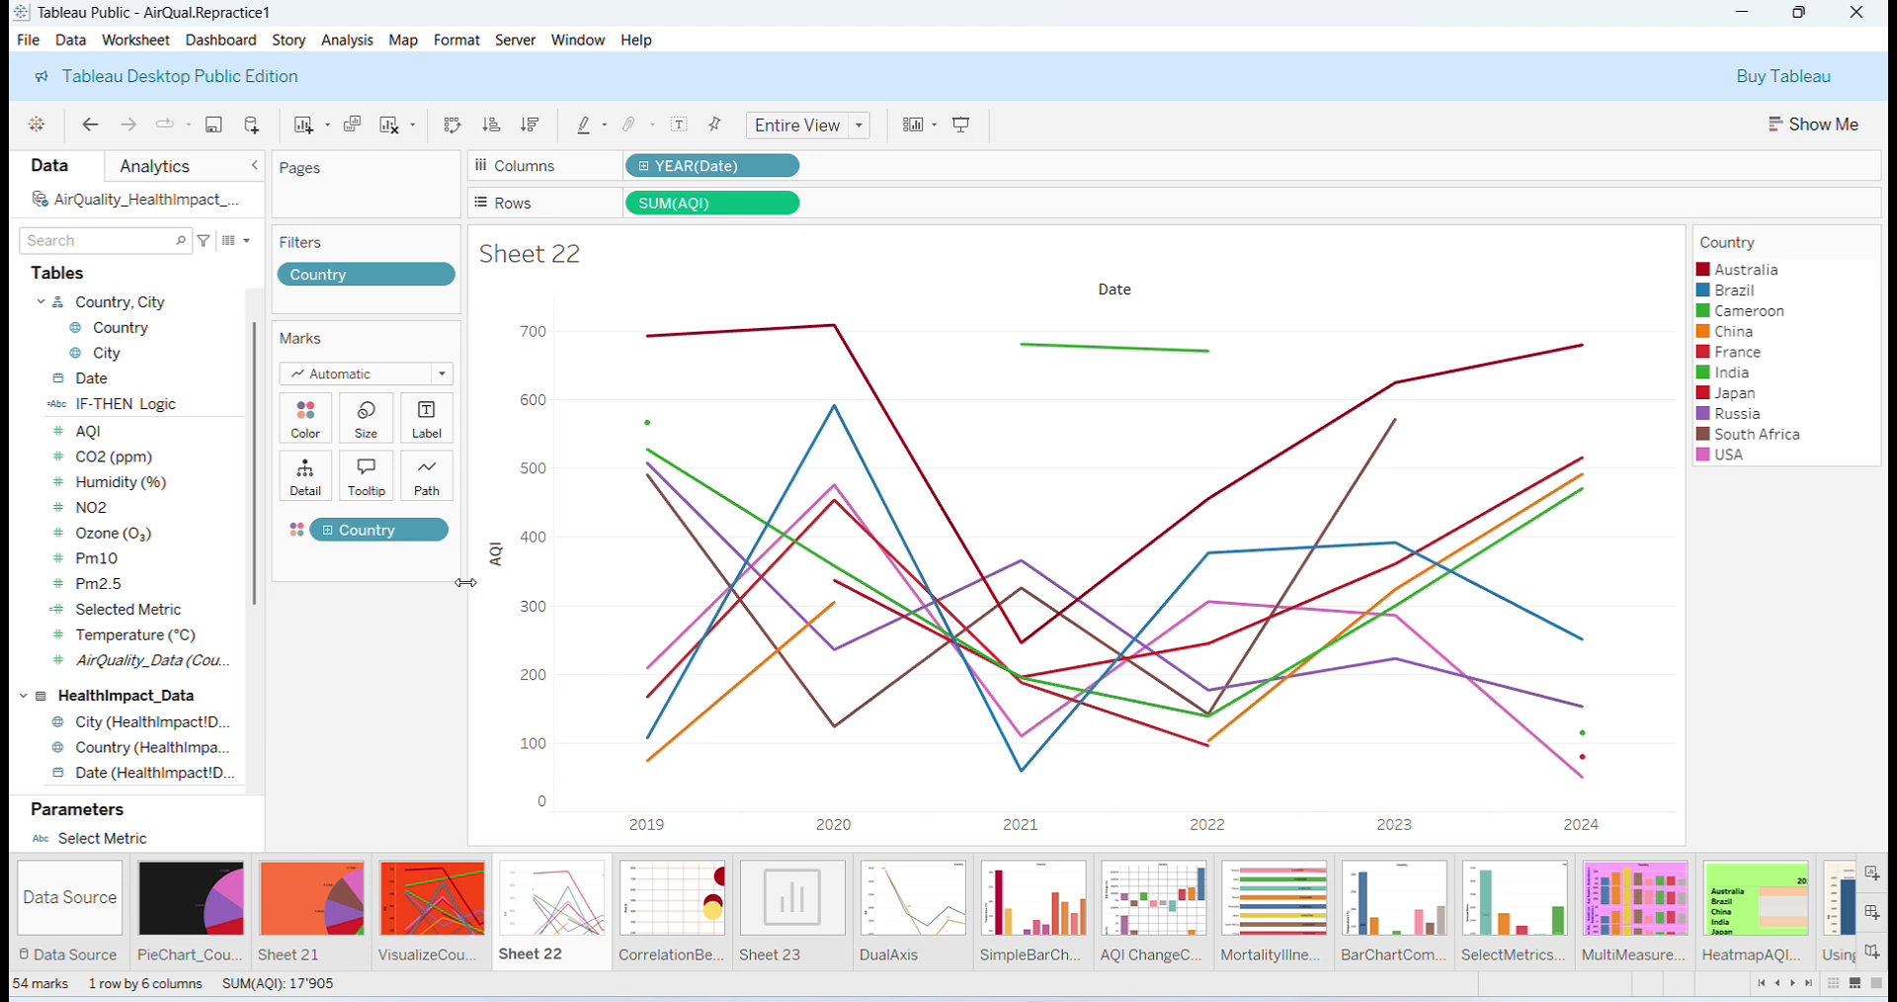
{"action": "left_click", "coordinate": [435, 282]}
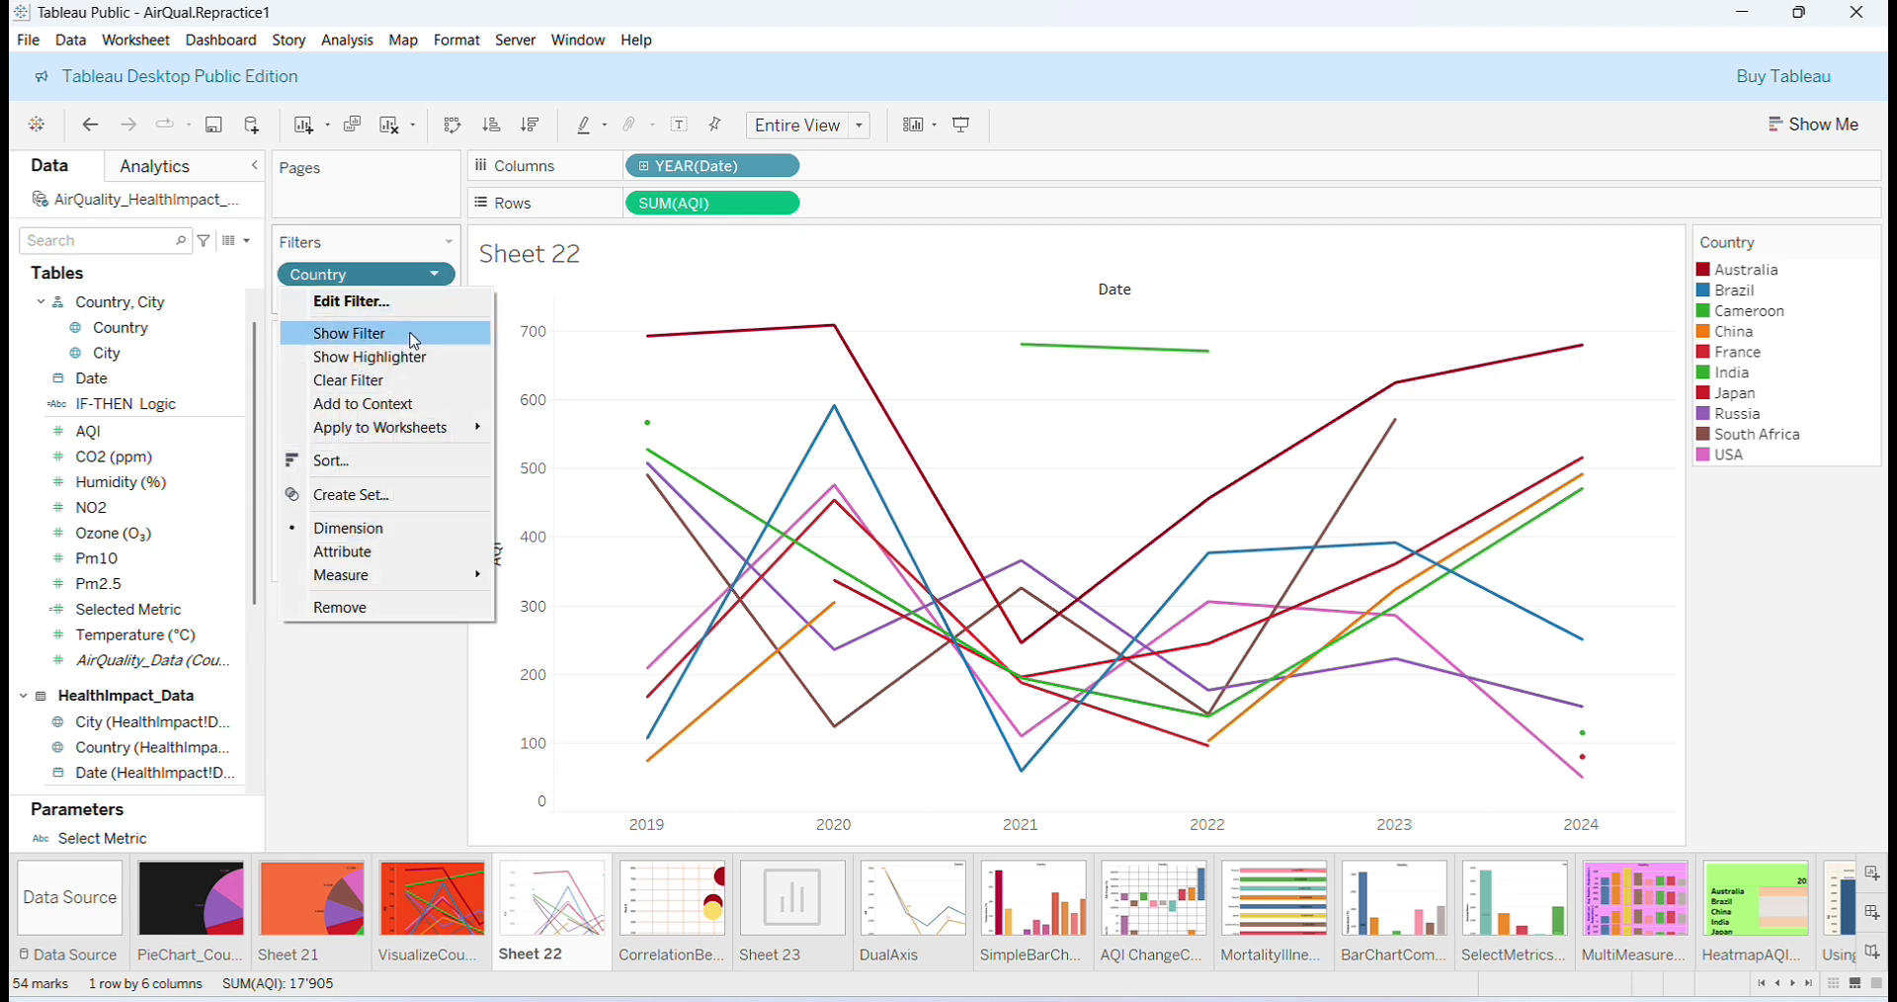
{"action": "left_click", "coordinate": [350, 333]}
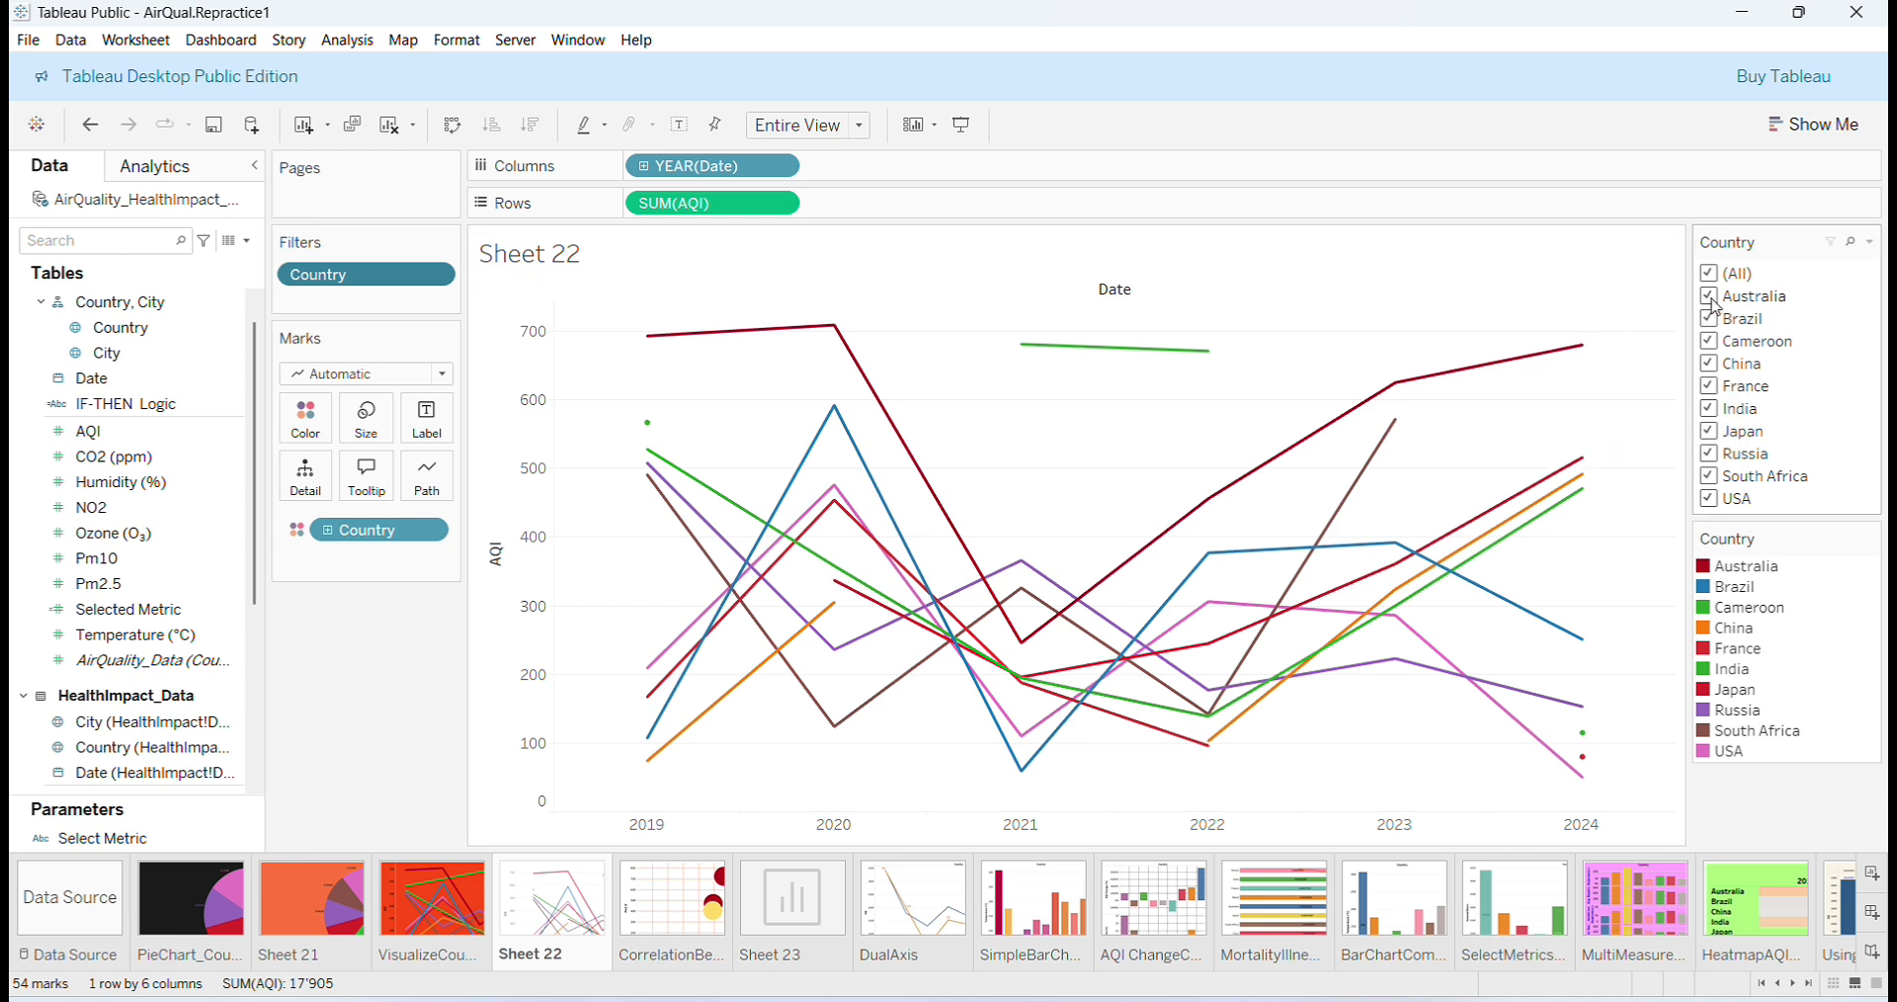
Exclude Australia, India and Russia from the trend chart with the displayed Country filter.
{"action": "left_click", "coordinate": [1714, 301]}
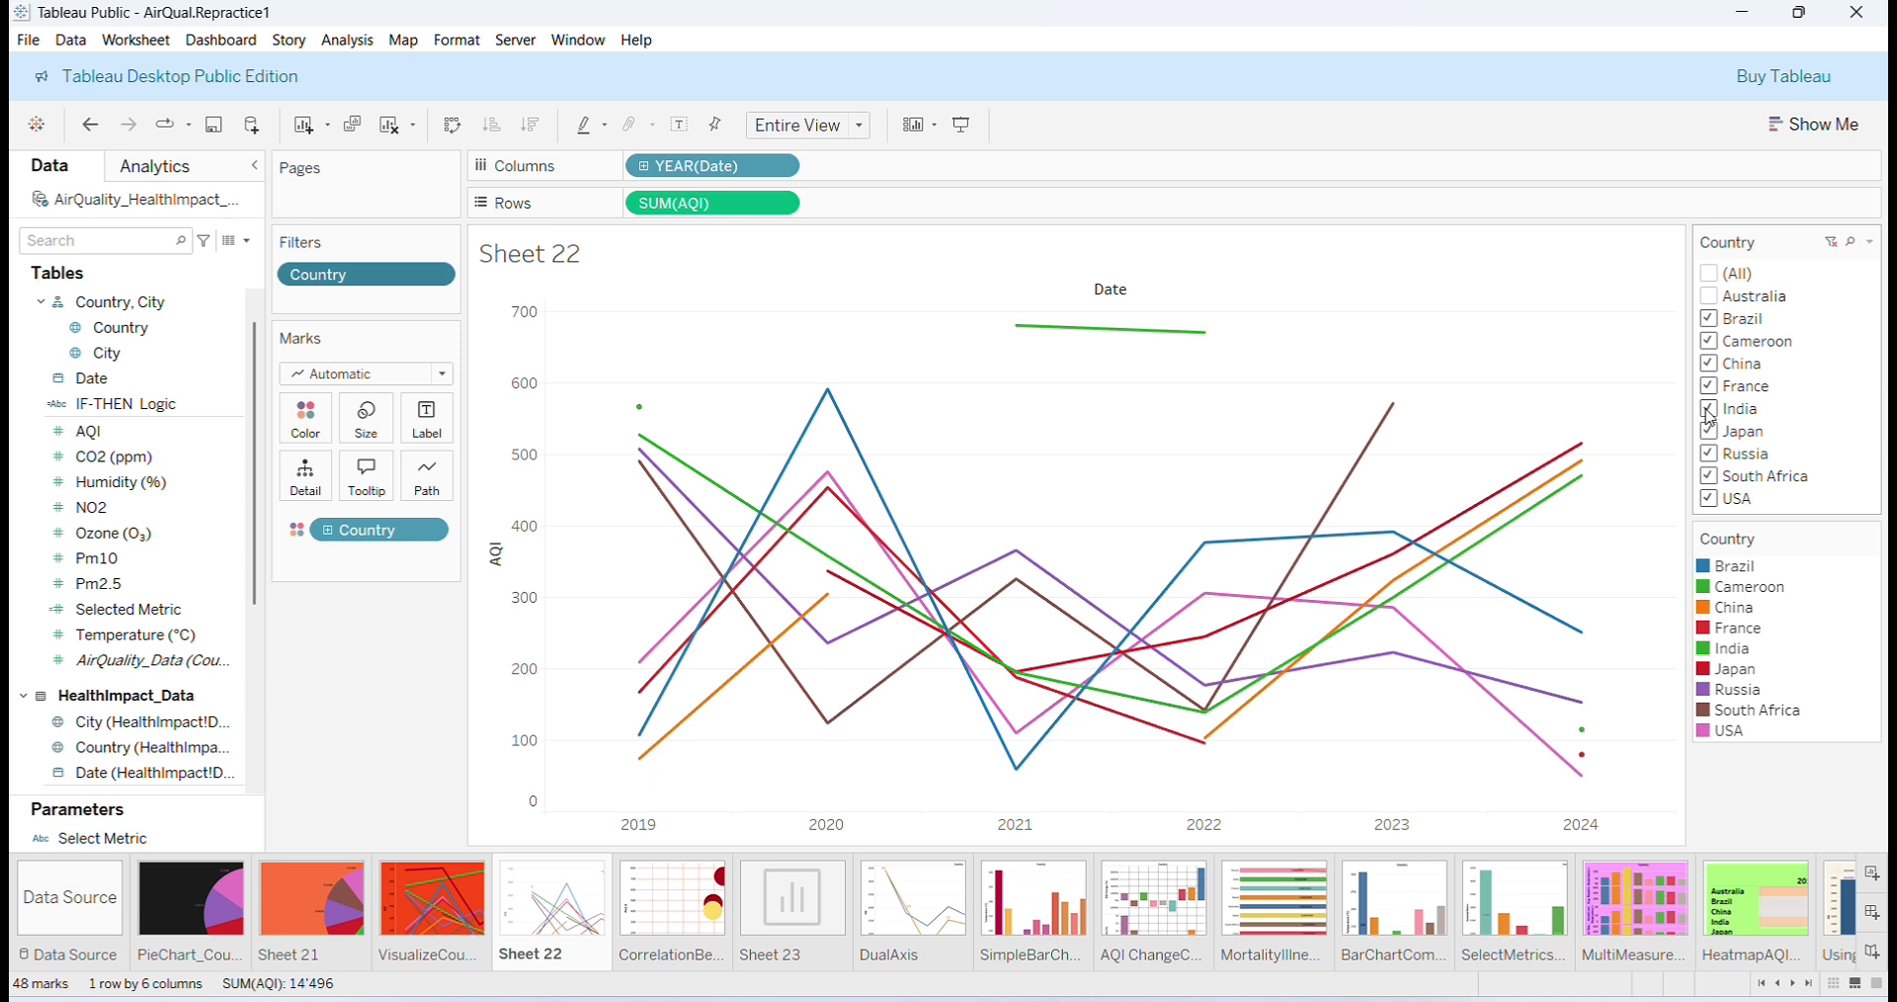
{"action": "left_click", "coordinate": [1708, 409]}
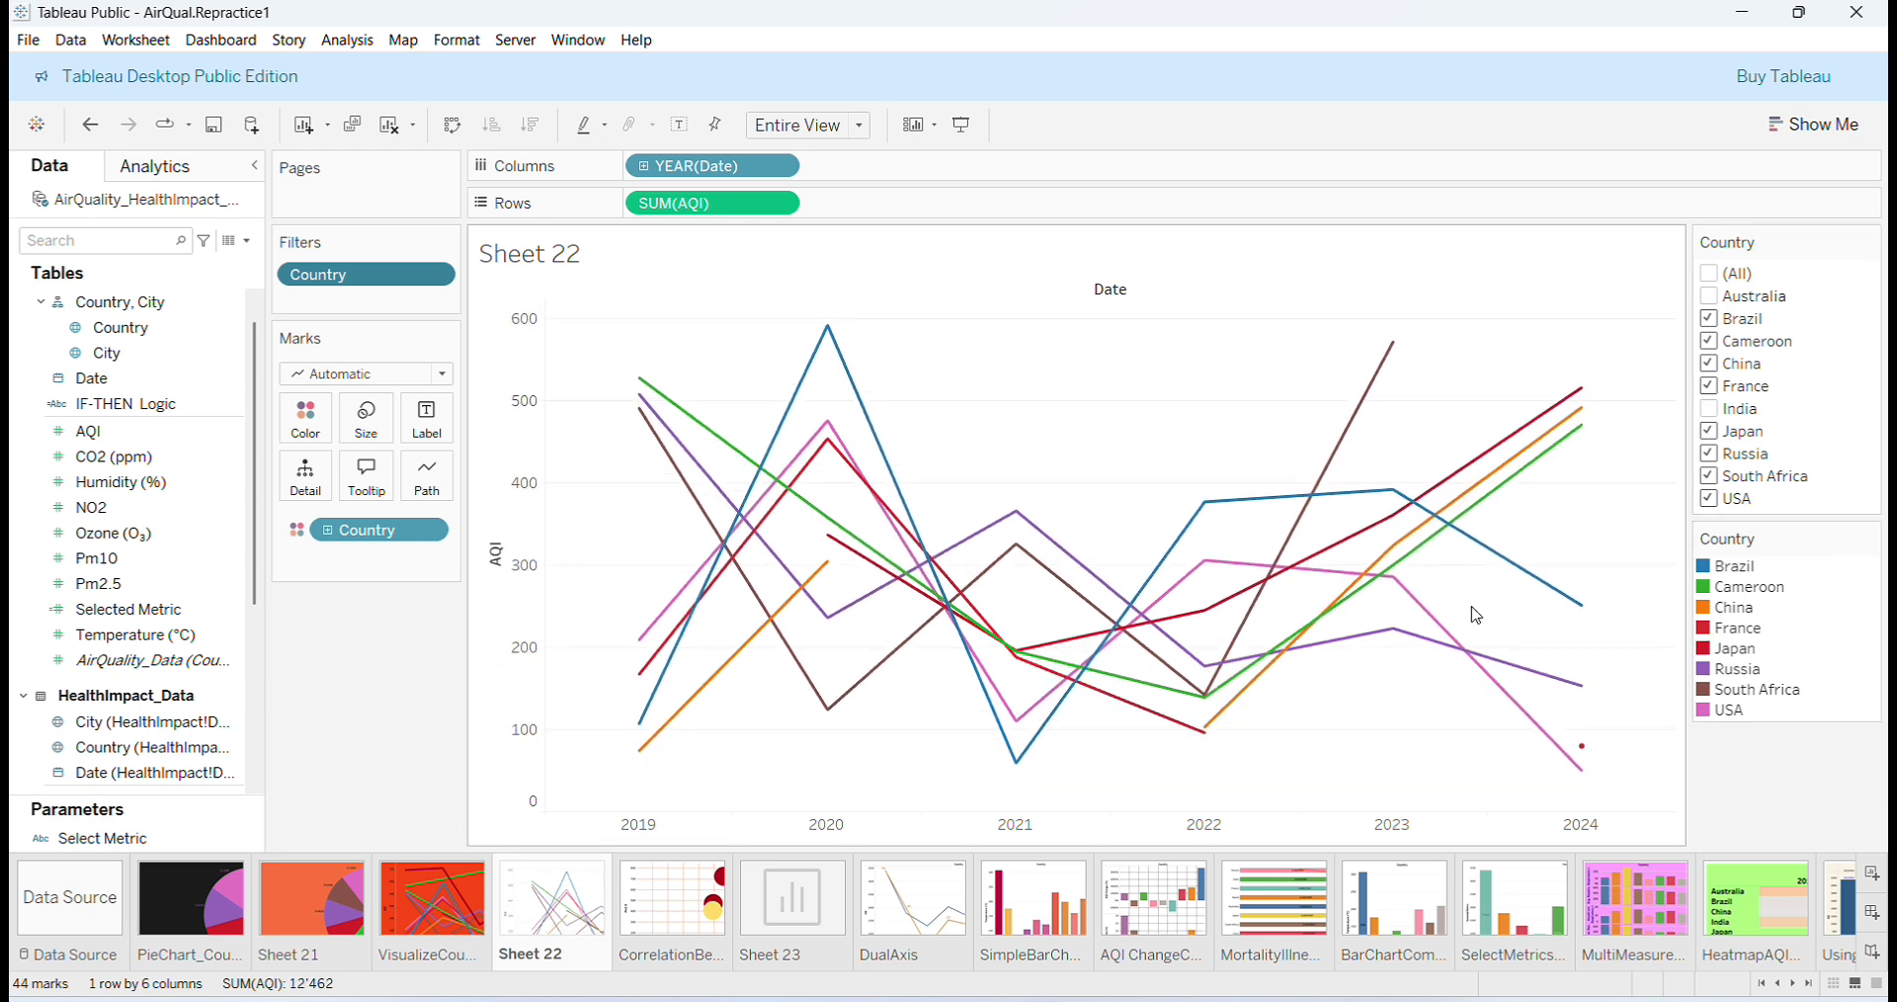
{"action": "left_click", "coordinate": [1710, 455]}
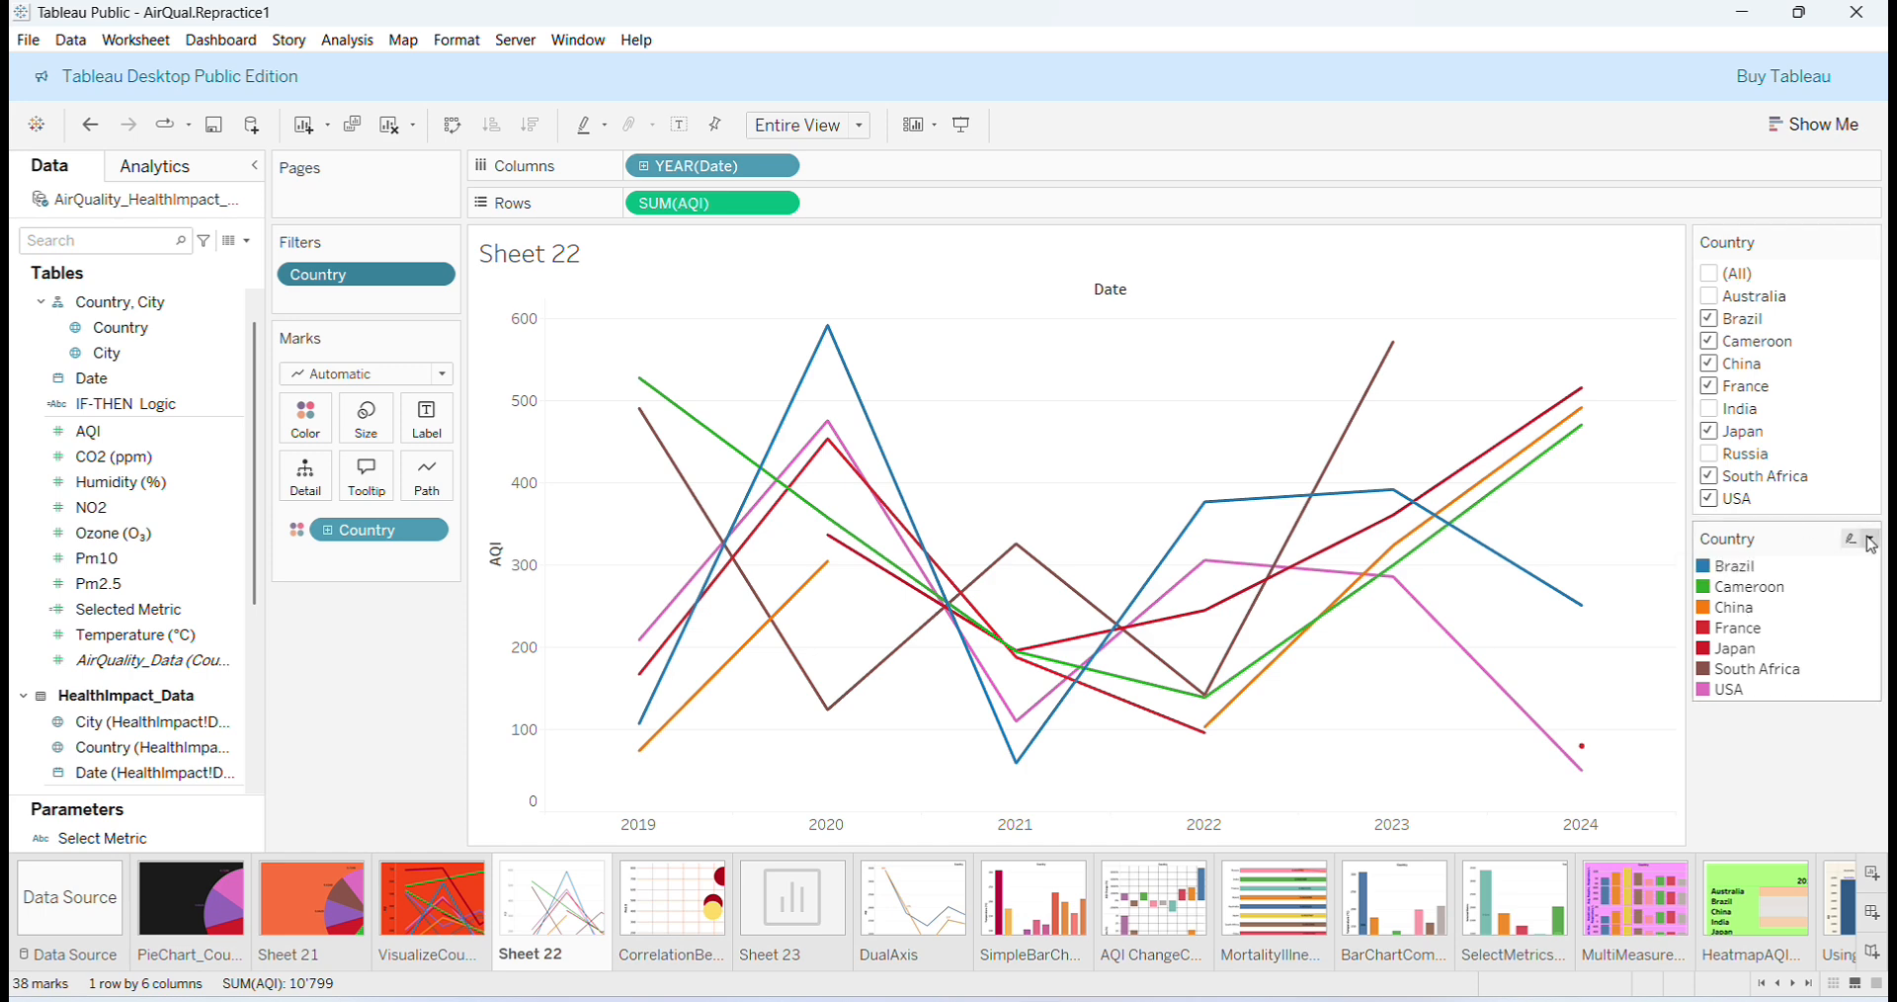
Assign the Tableau Classic 20 palette to the Country line colors.
{"action": "left_click", "coordinate": [1870, 541]}
{"action": "left_click", "coordinate": [1808, 571]}
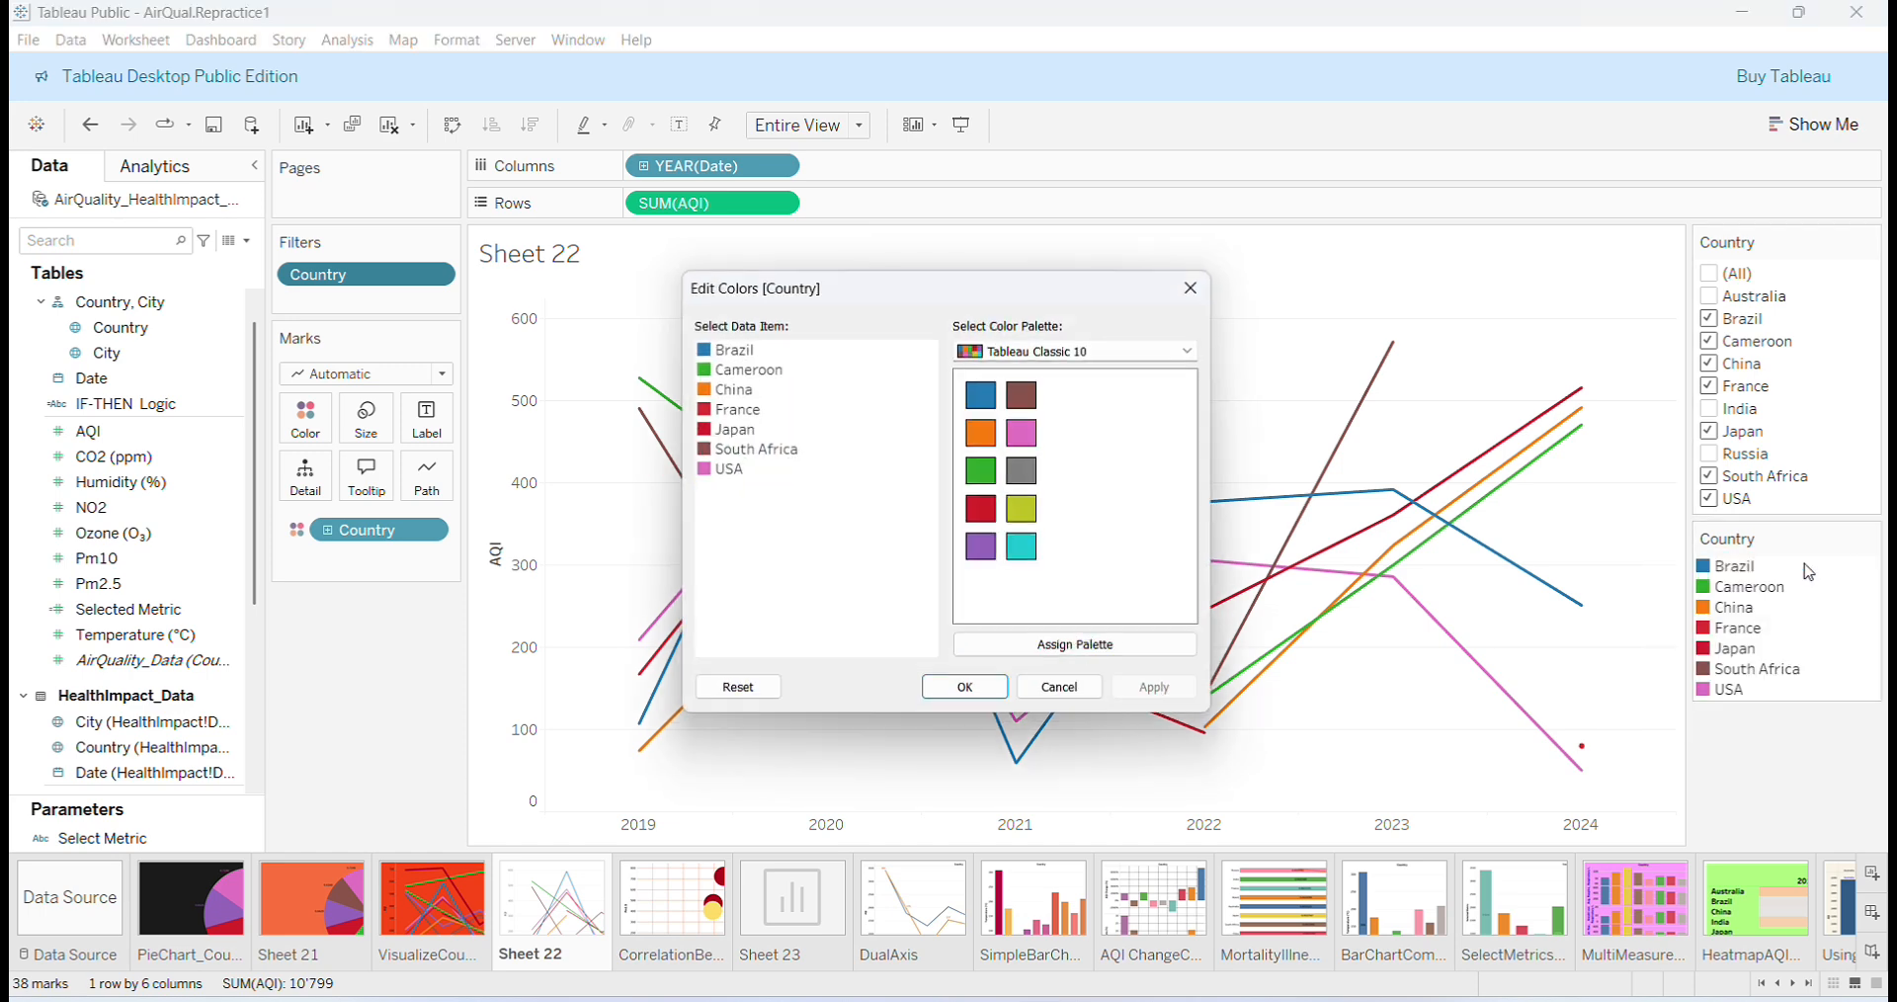
{"action": "left_click", "coordinate": [1199, 347]}
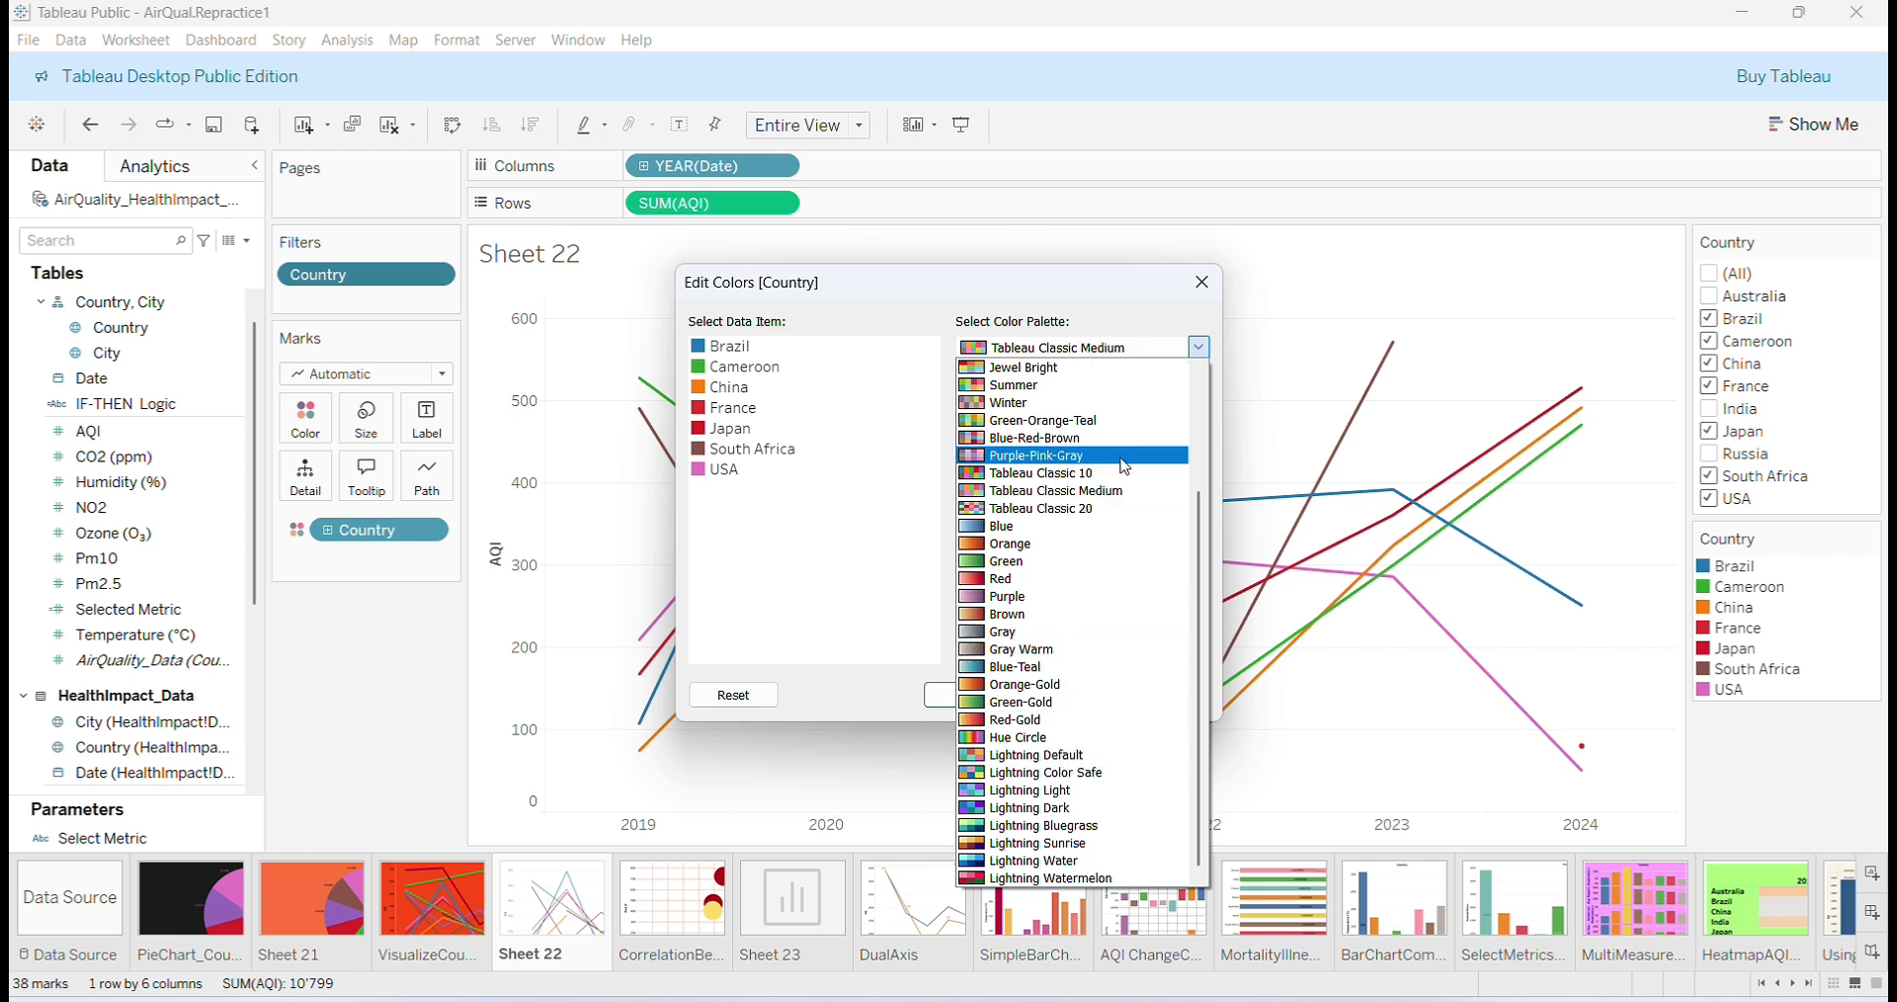
{"action": "left_click", "coordinate": [1112, 515]}
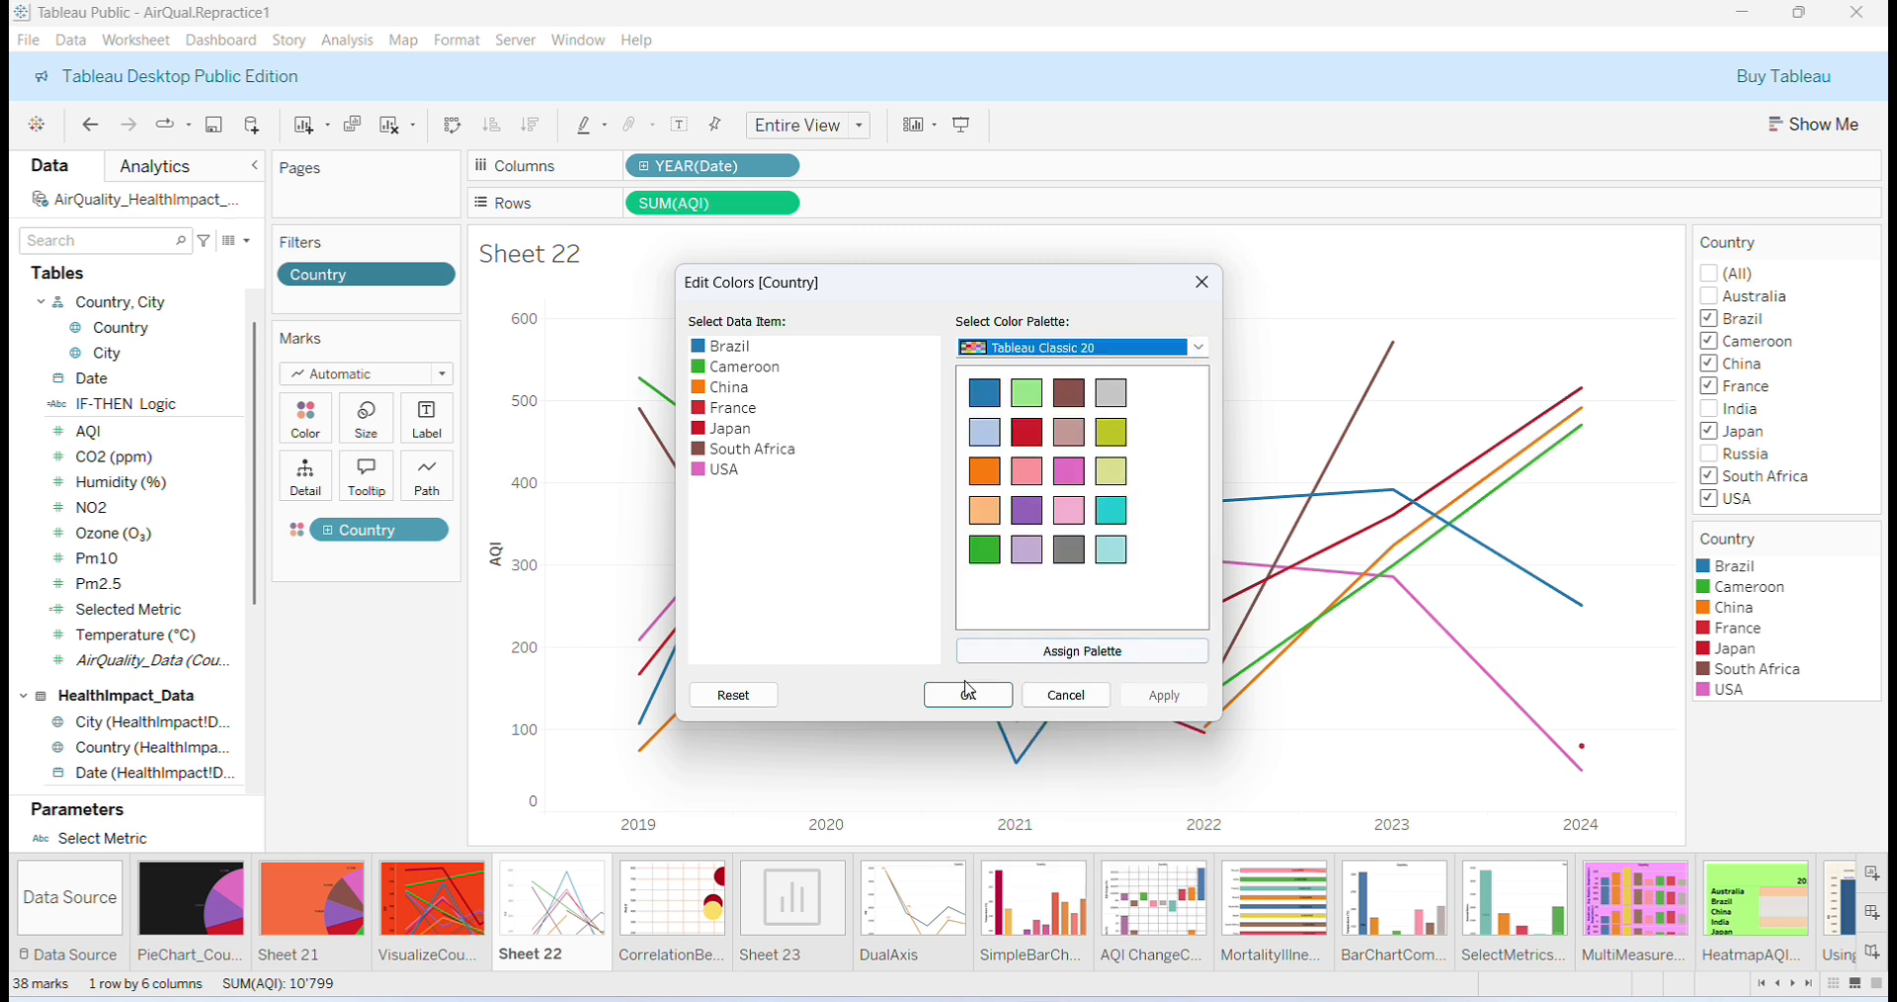
{"action": "left_click", "coordinate": [1077, 658]}
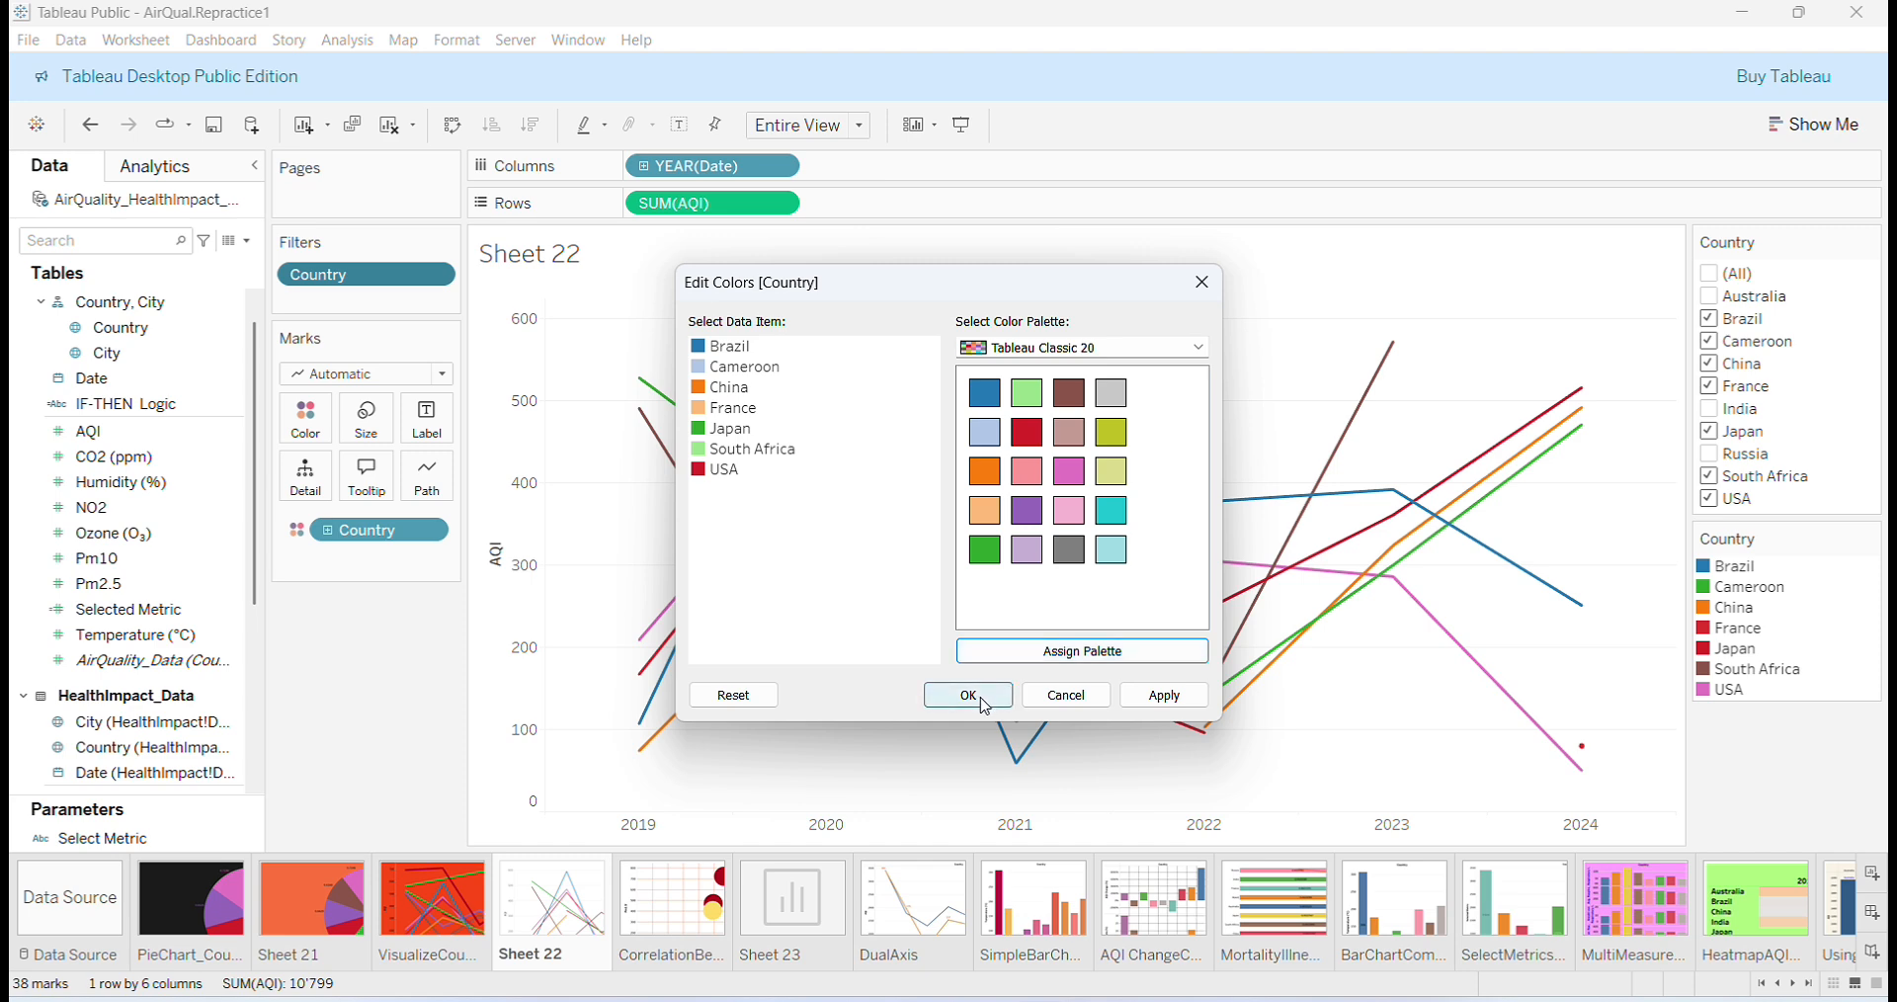
{"action": "left_click", "coordinate": [986, 706]}
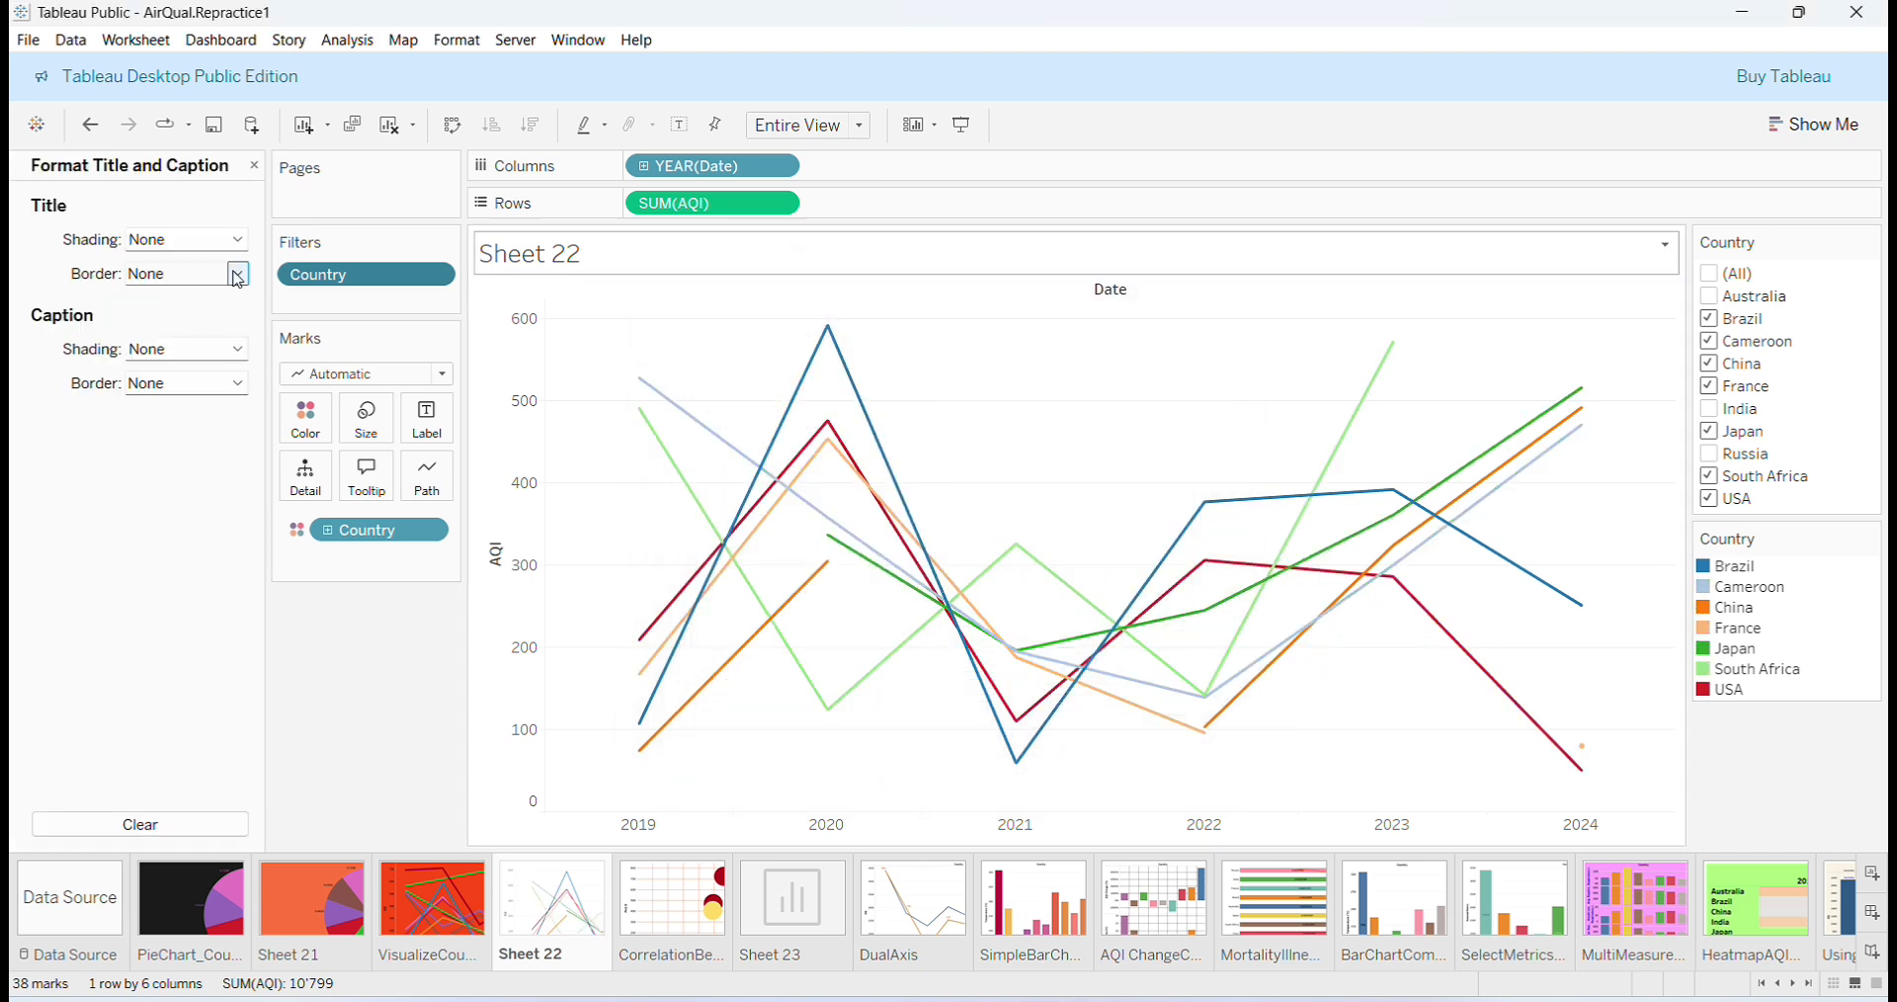
Give the Sheet 22 title a red border in the thinnest weight and a light peach shading.
{"action": "left_click", "coordinate": [237, 275]}
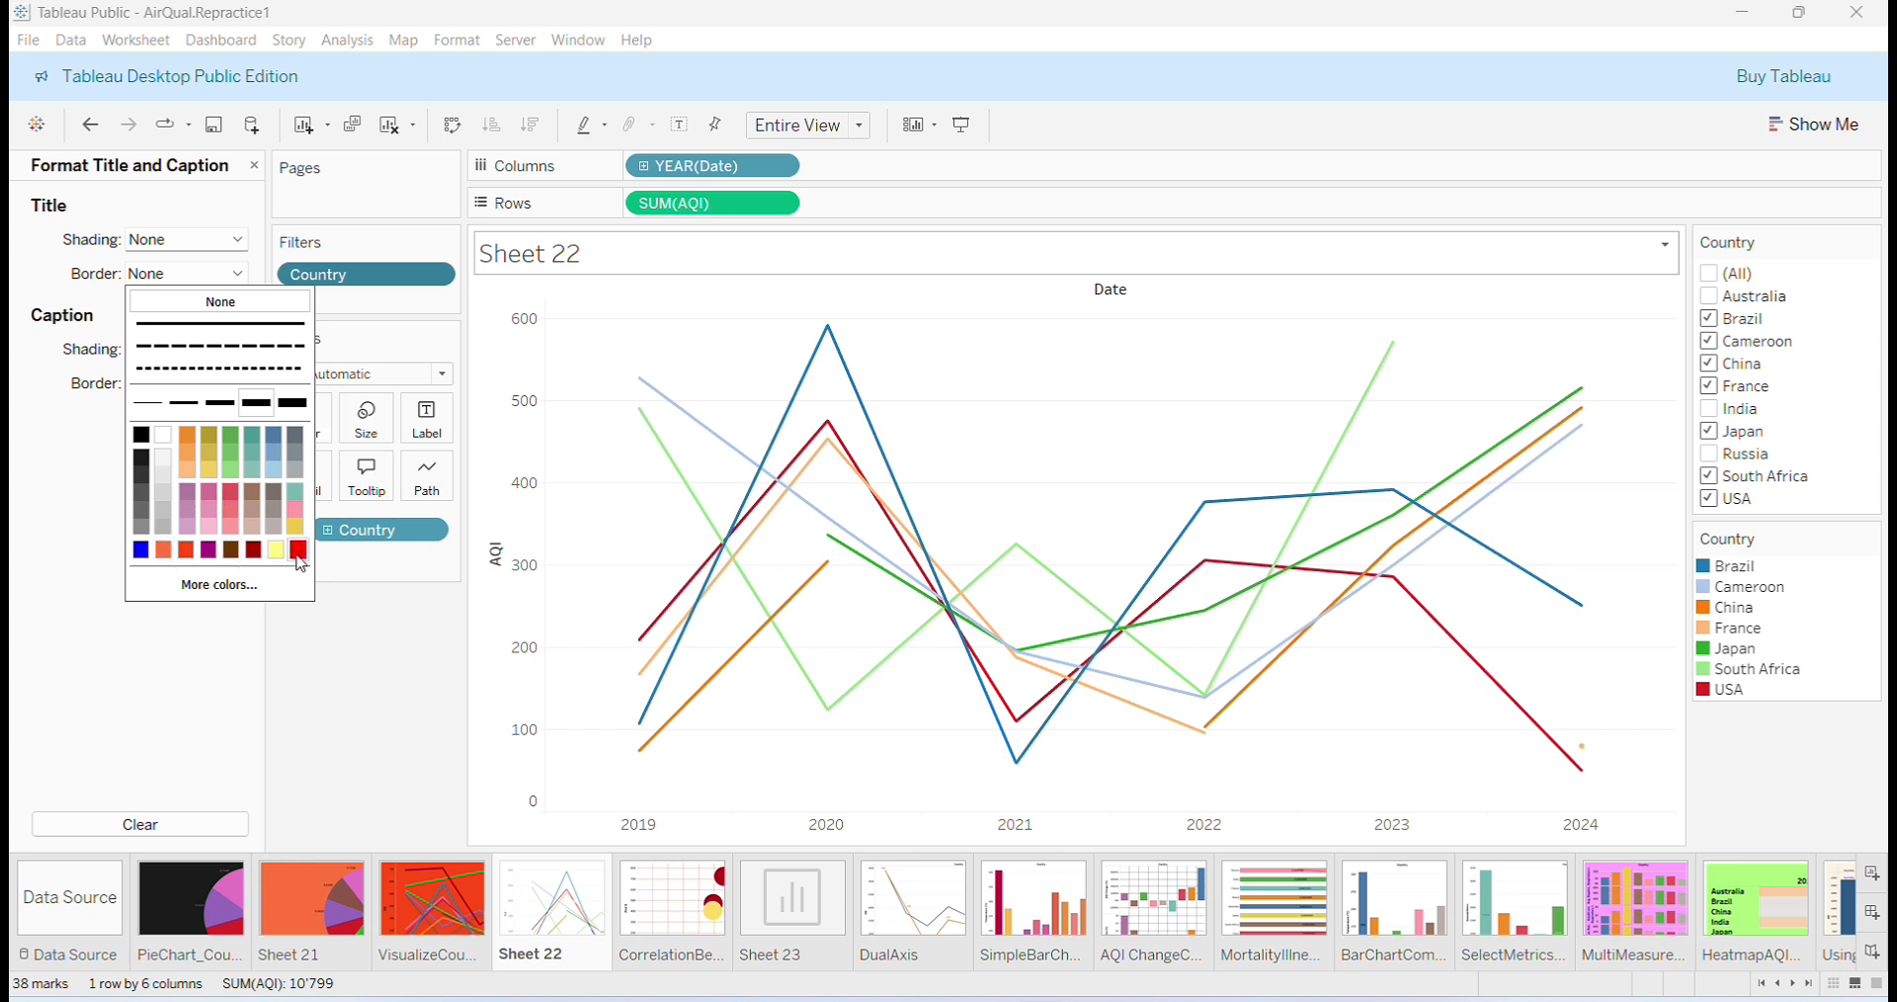
{"action": "left_click", "coordinate": [299, 551]}
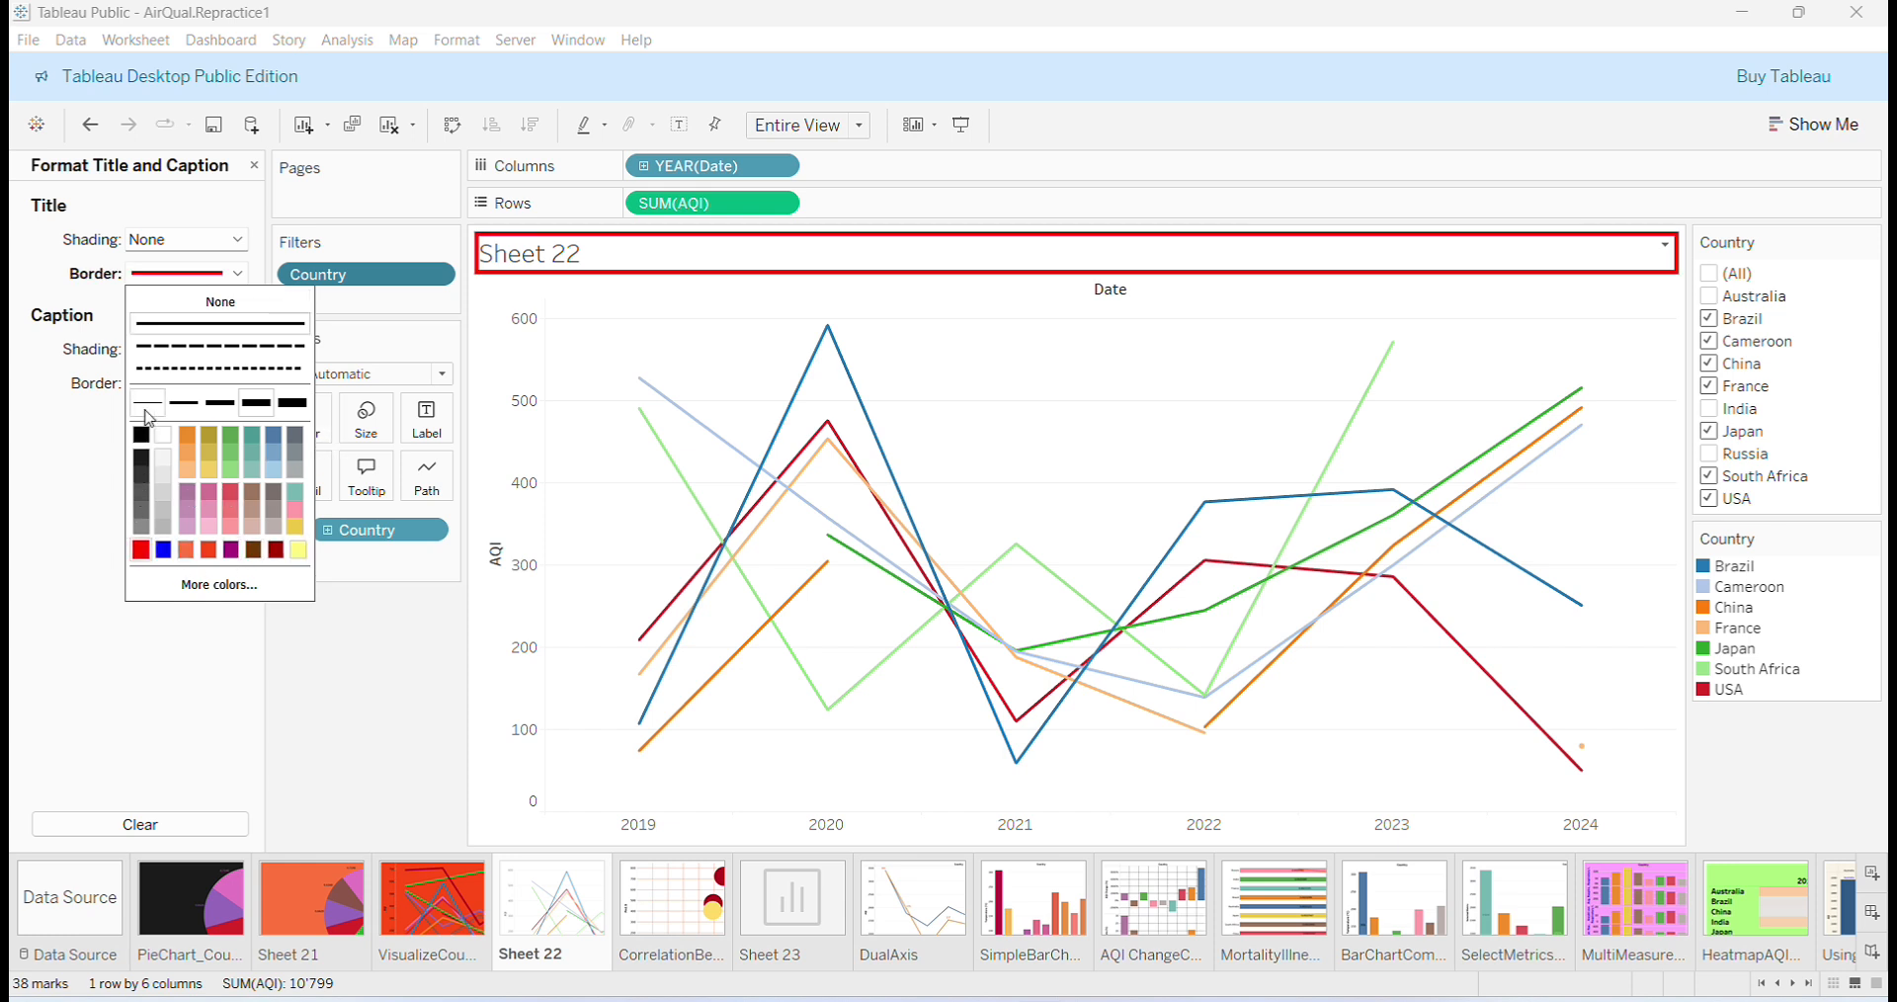
{"action": "left_click", "coordinate": [148, 412]}
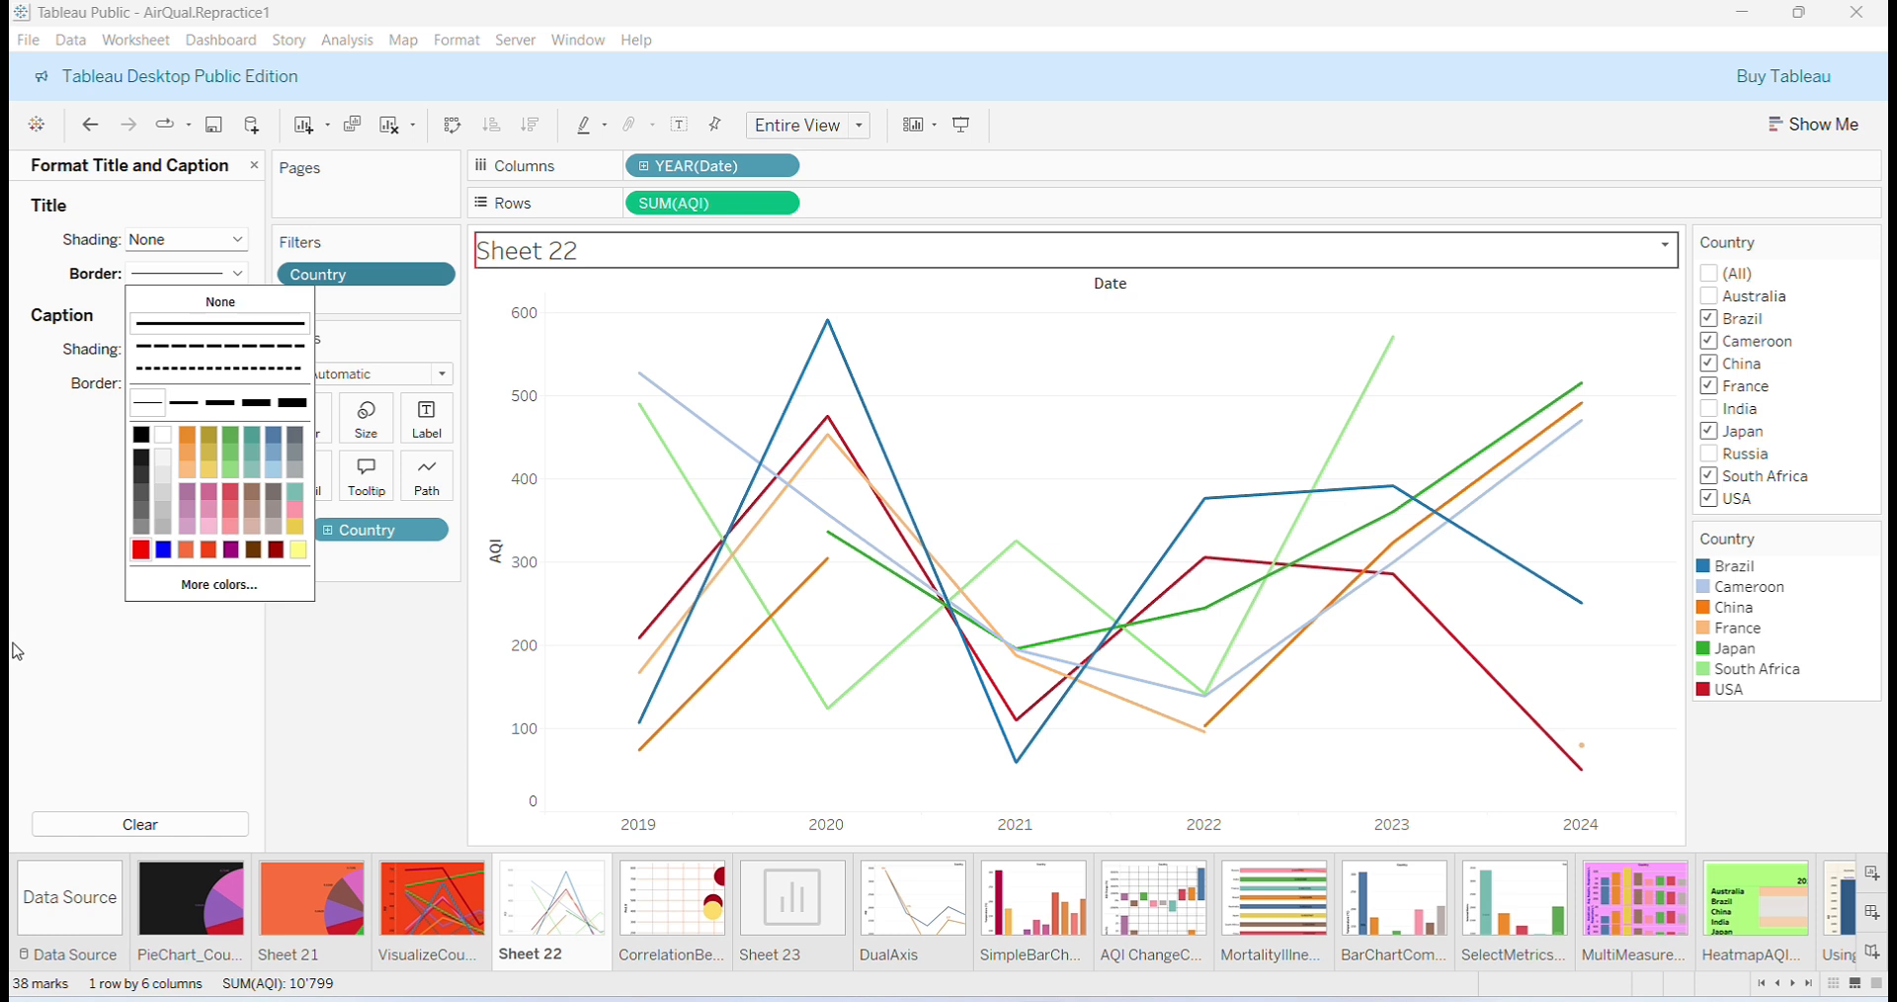
{"action": "left_click", "coordinate": [19, 634]}
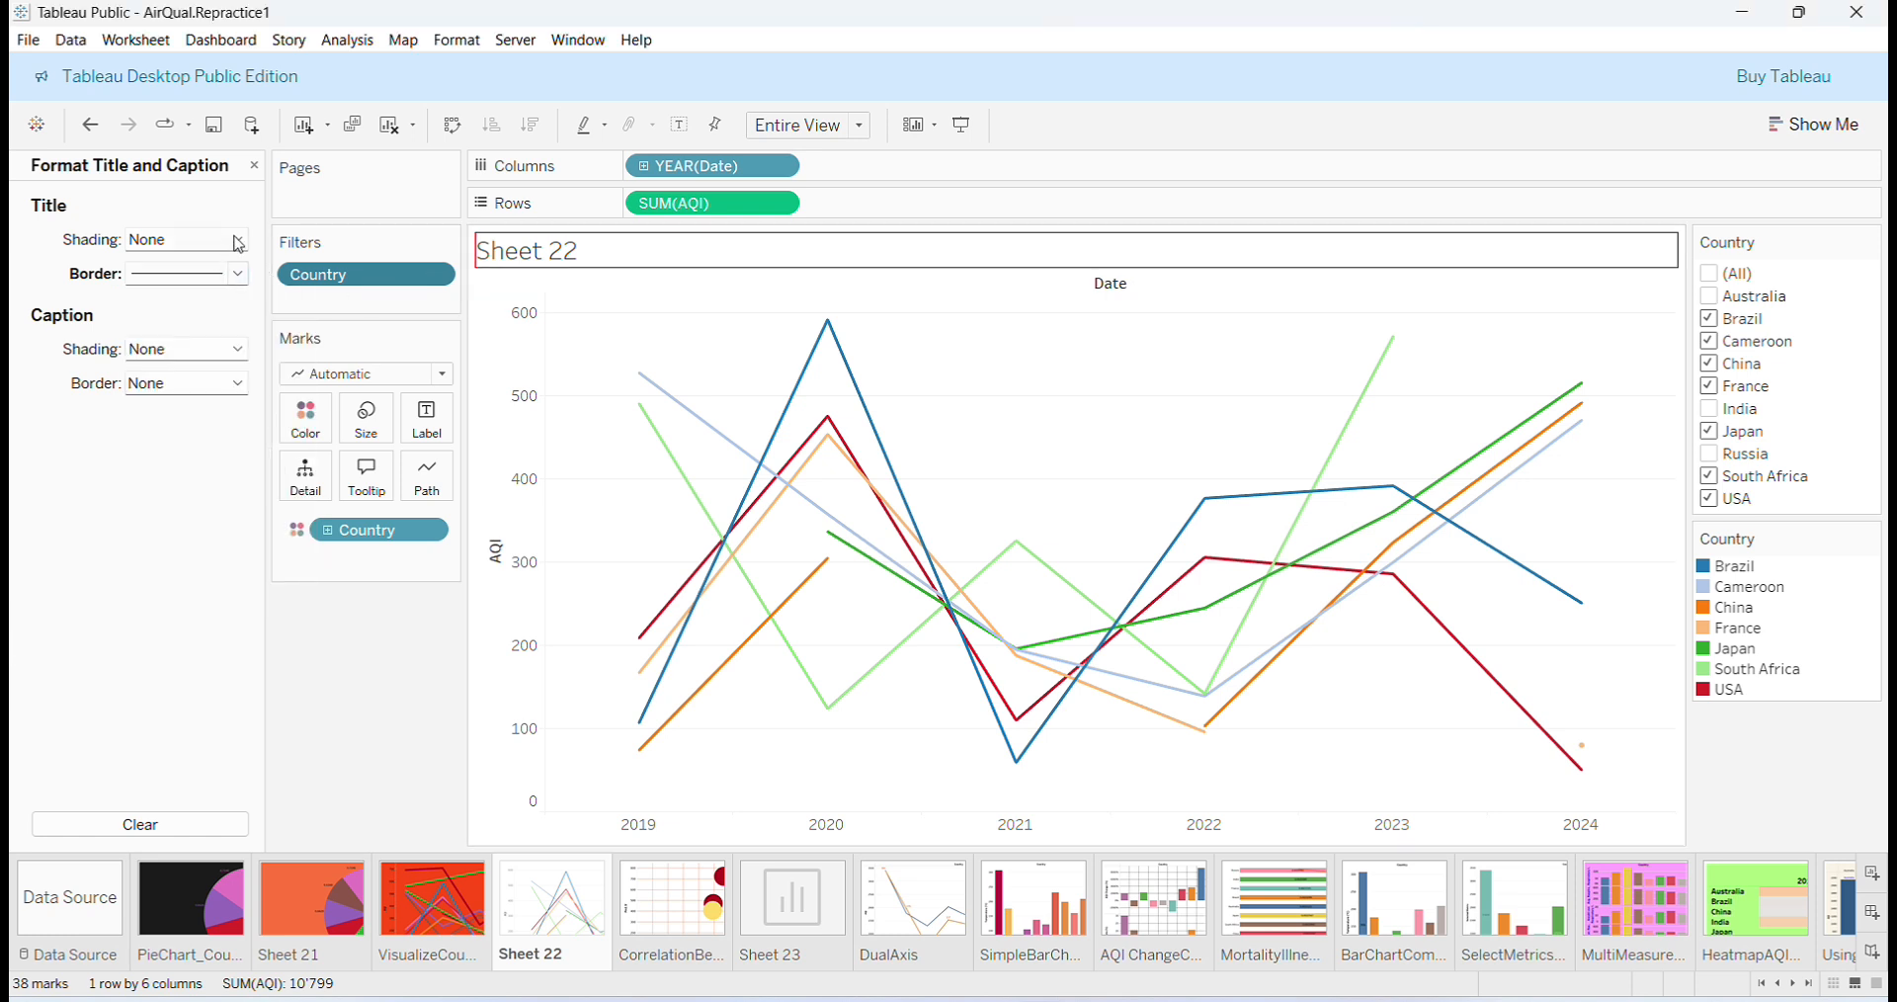
{"action": "left_click", "coordinate": [238, 239]}
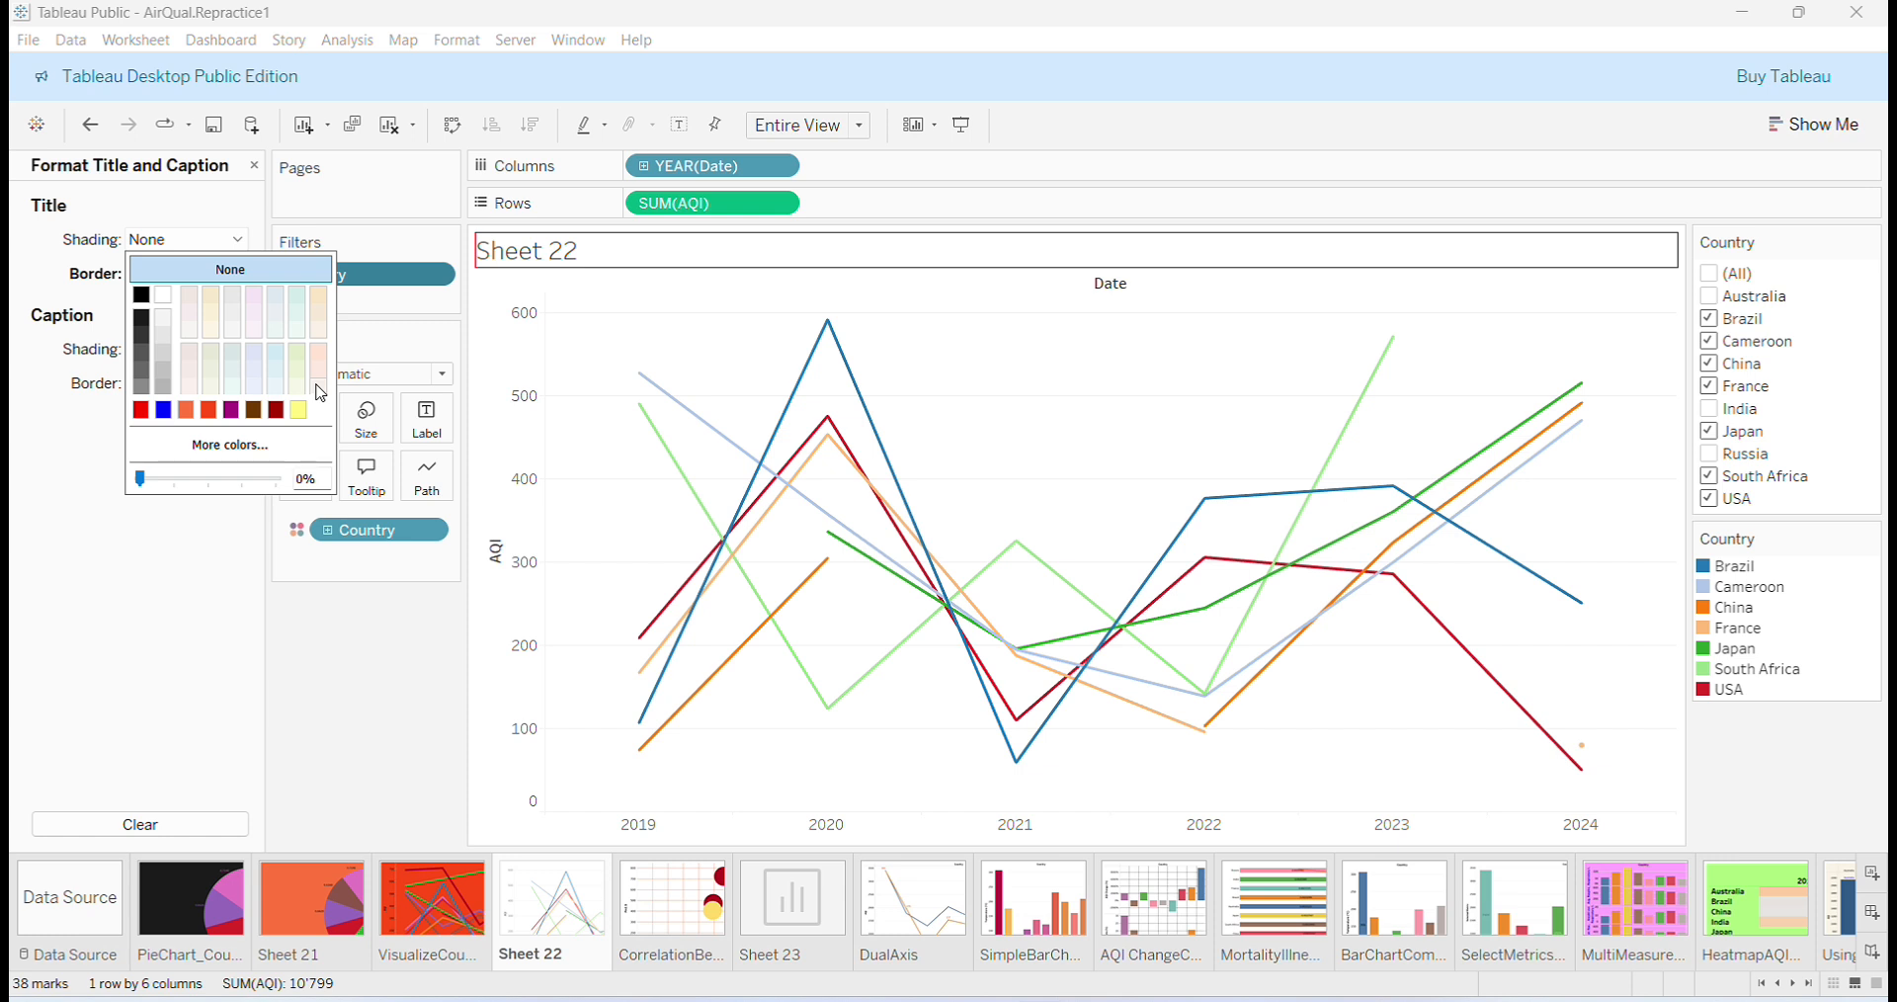
{"action": "left_click", "coordinate": [320, 353]}
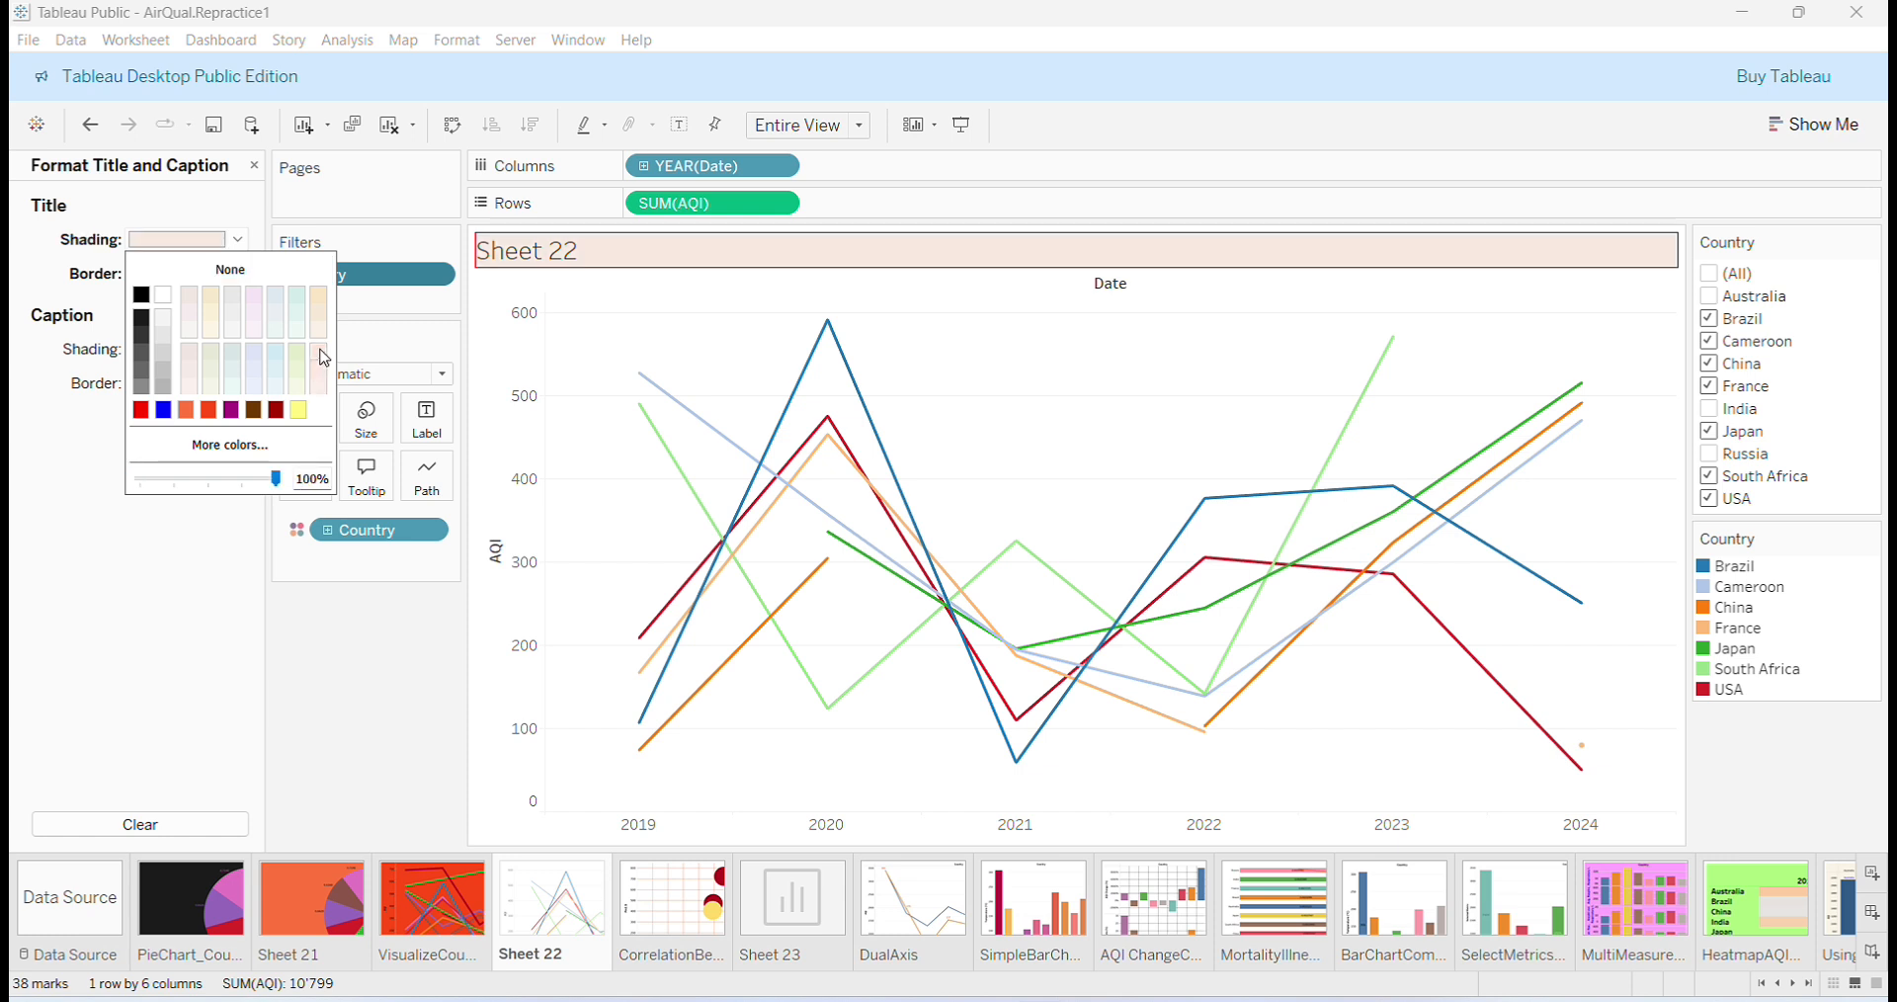
{"action": "left_click", "coordinate": [127, 629]}
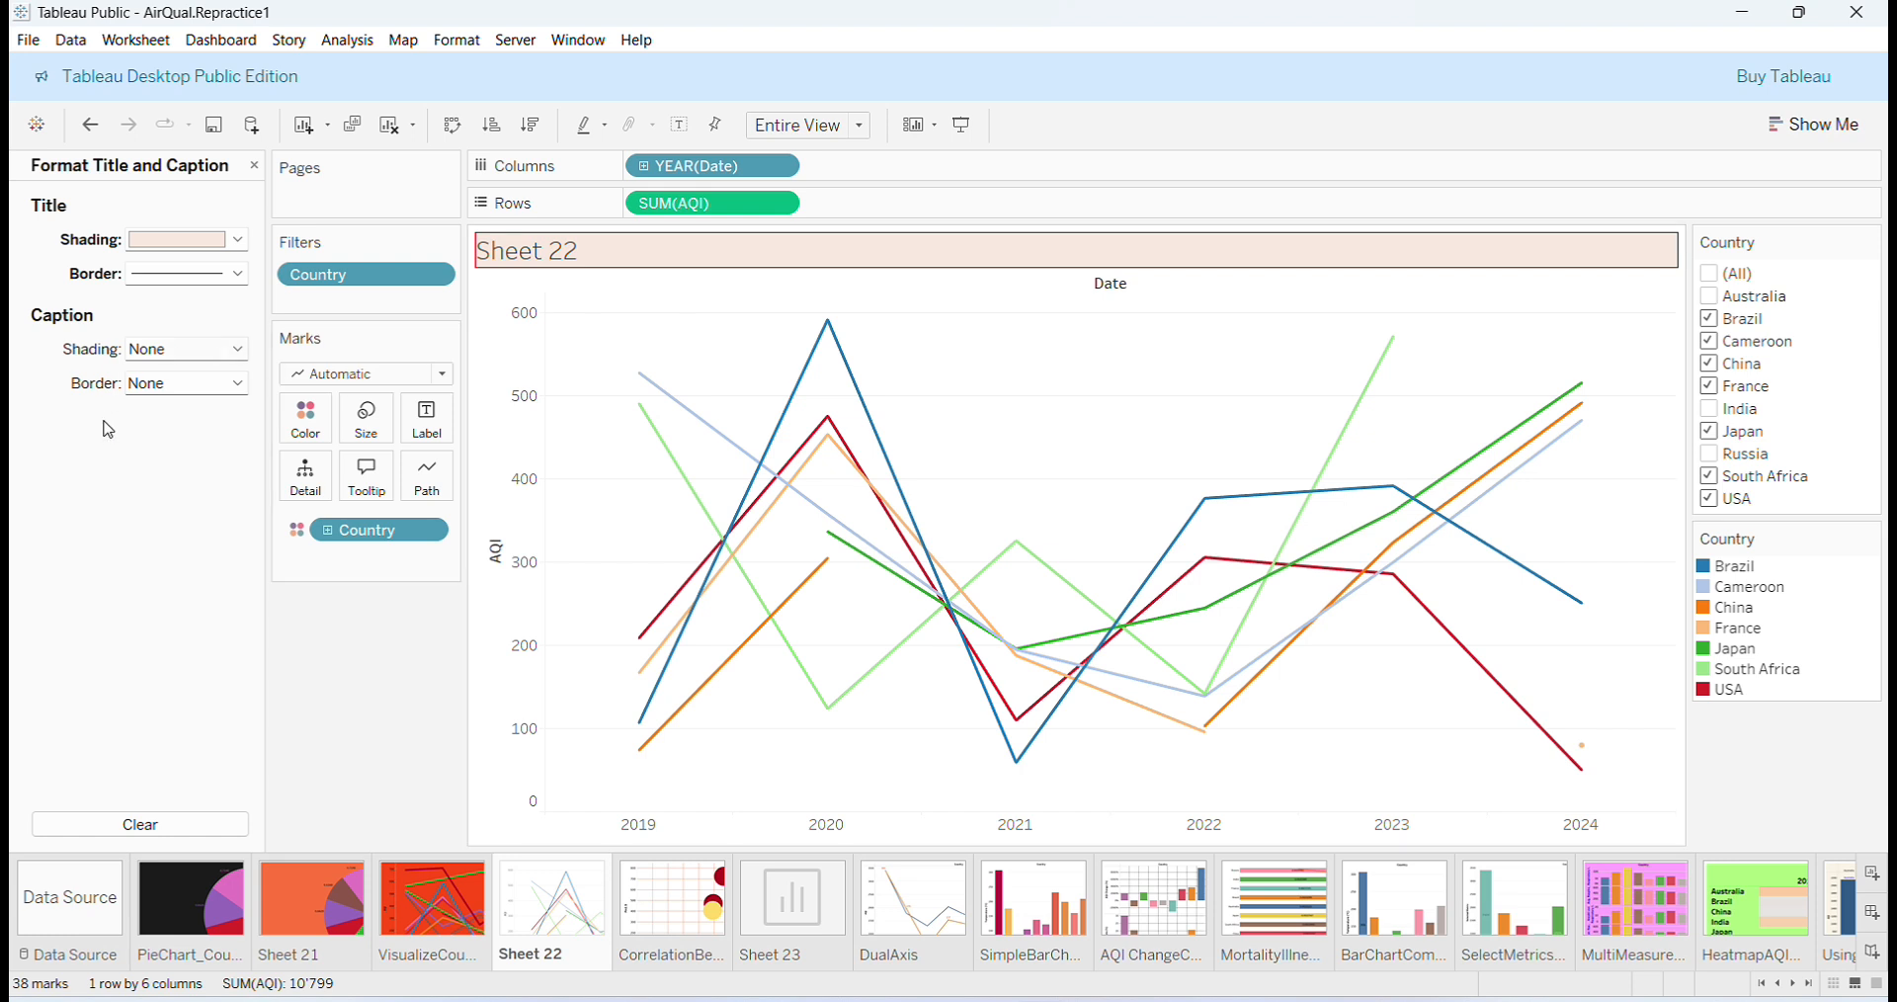
Open the DualAxis sheet and copy its worksheet formatting.
{"action": "left_click", "coordinate": [458, 42]}
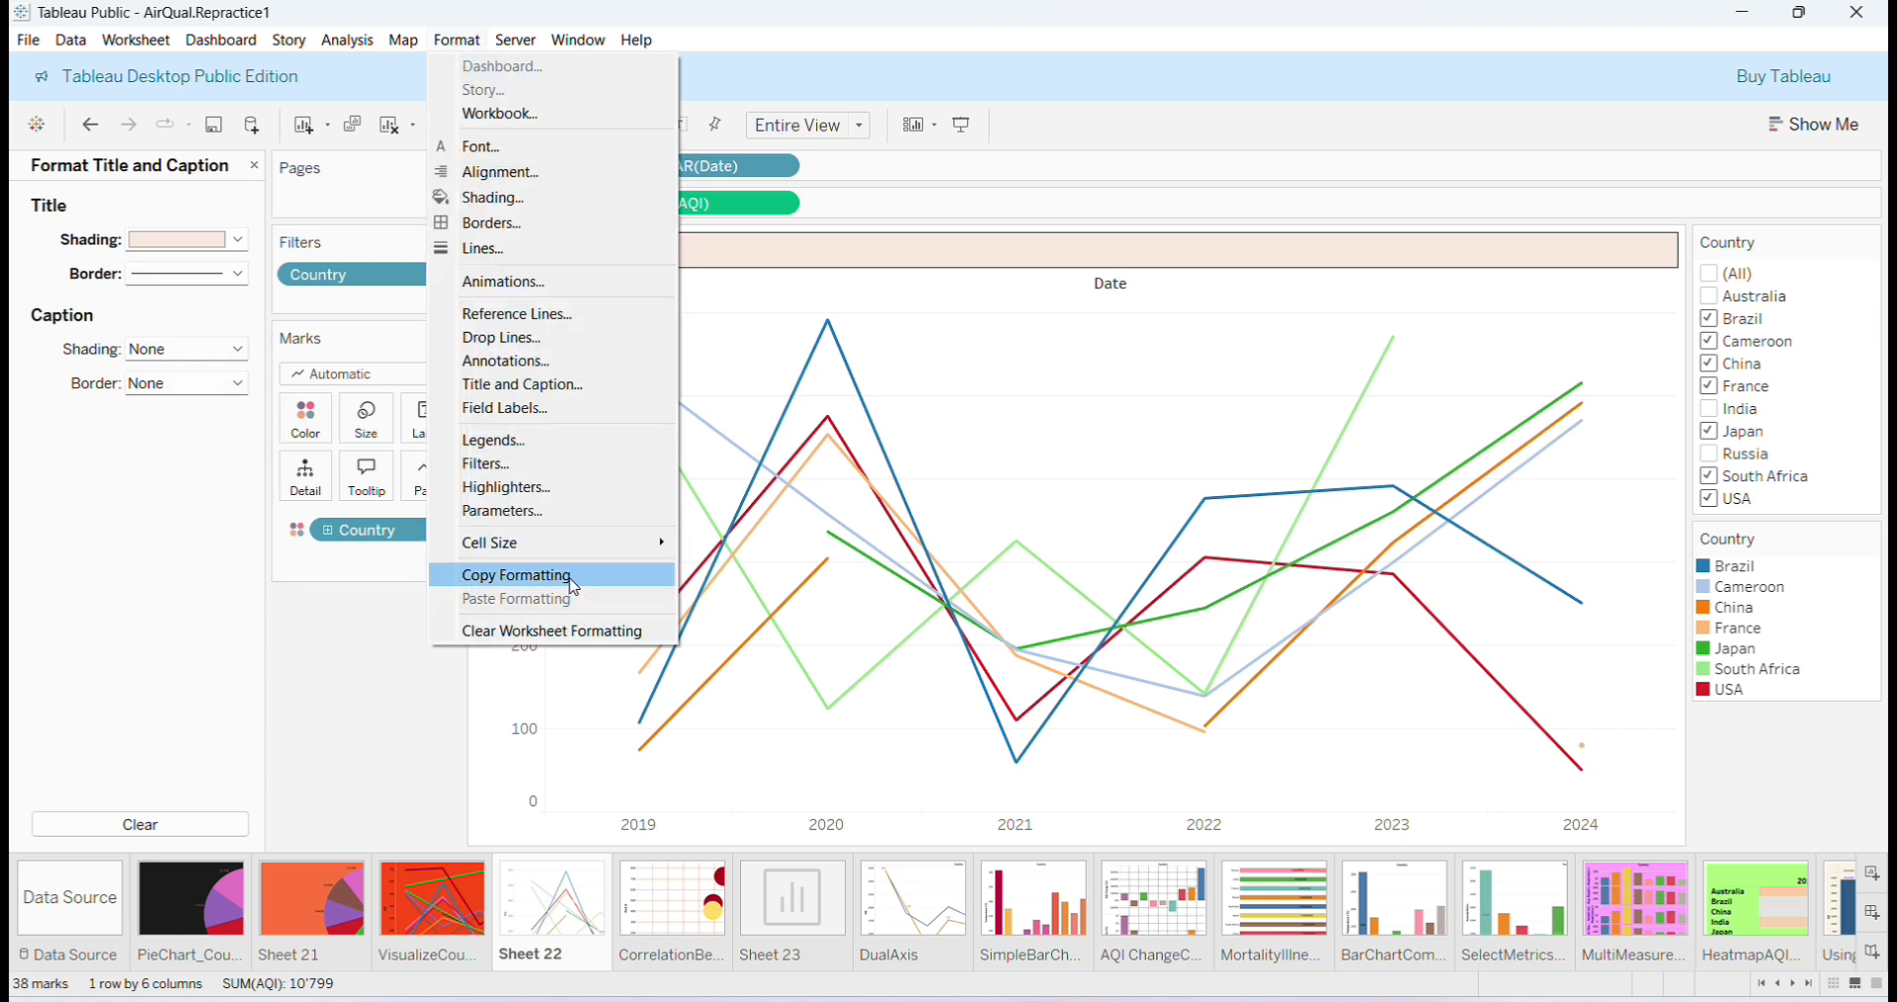
{"action": "left_click", "coordinate": [102, 727]}
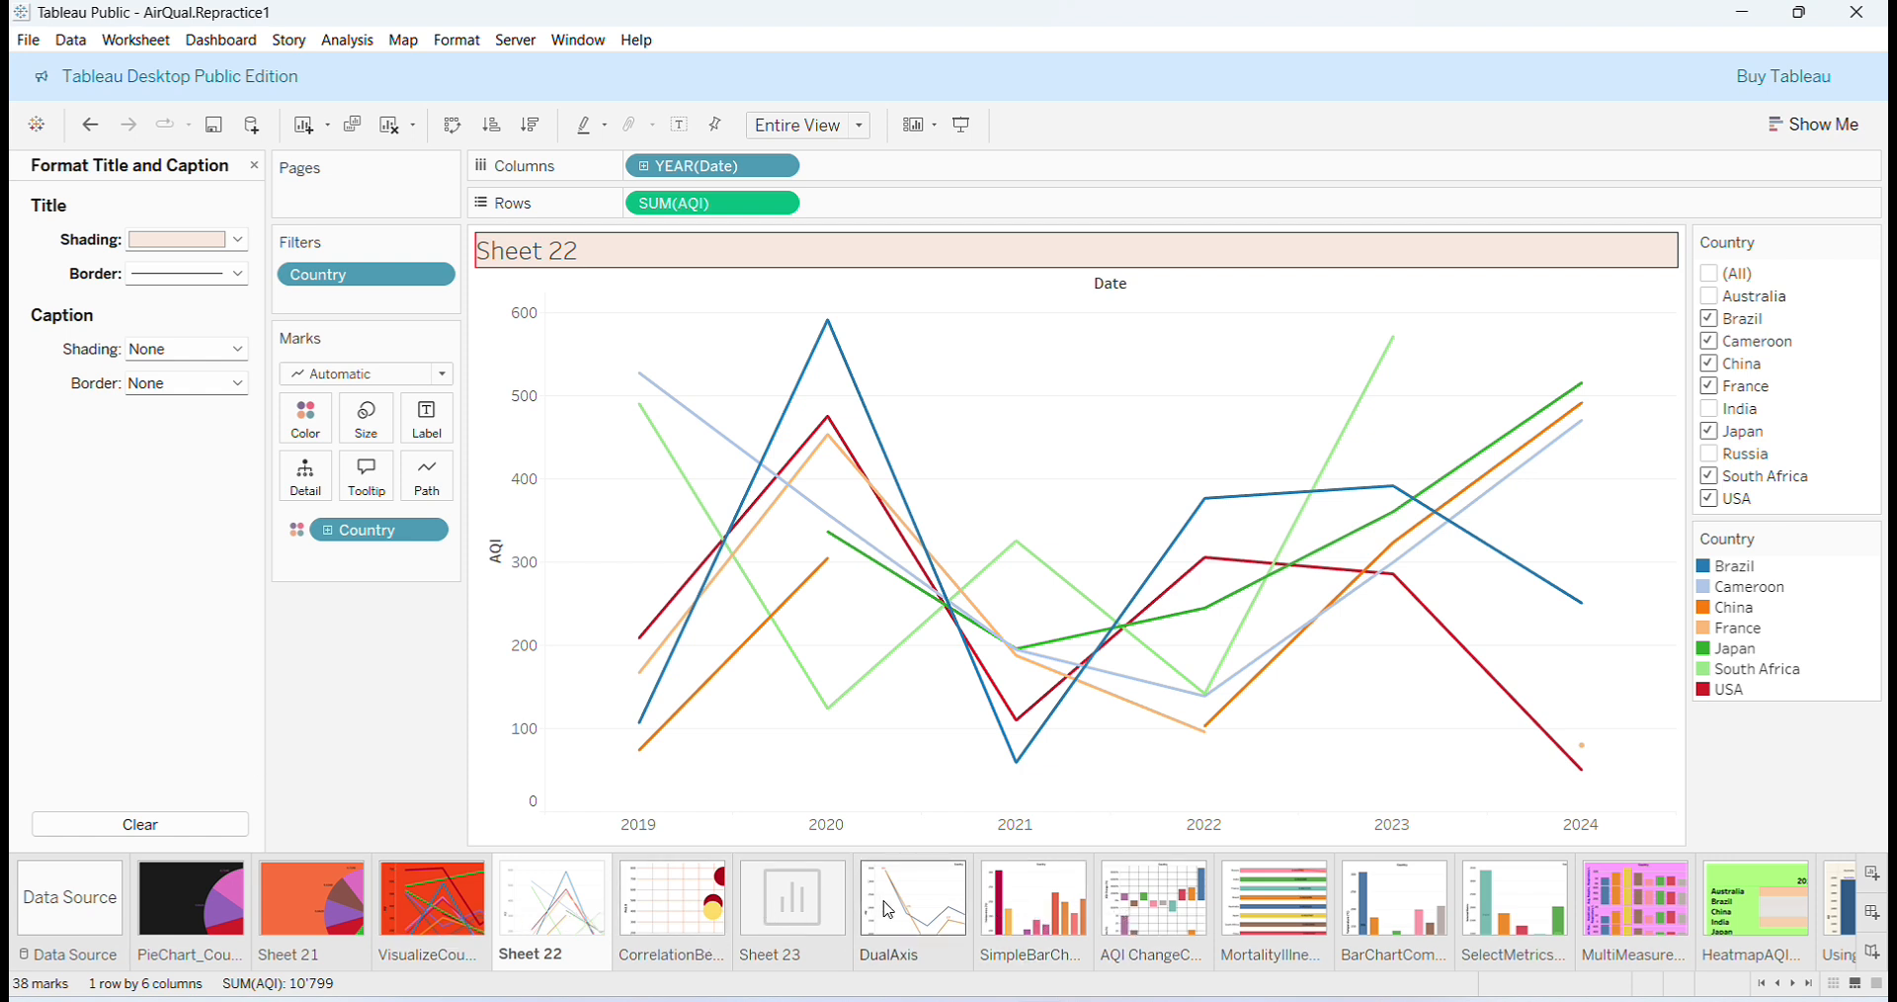
{"action": "left_click", "coordinate": [889, 911]}
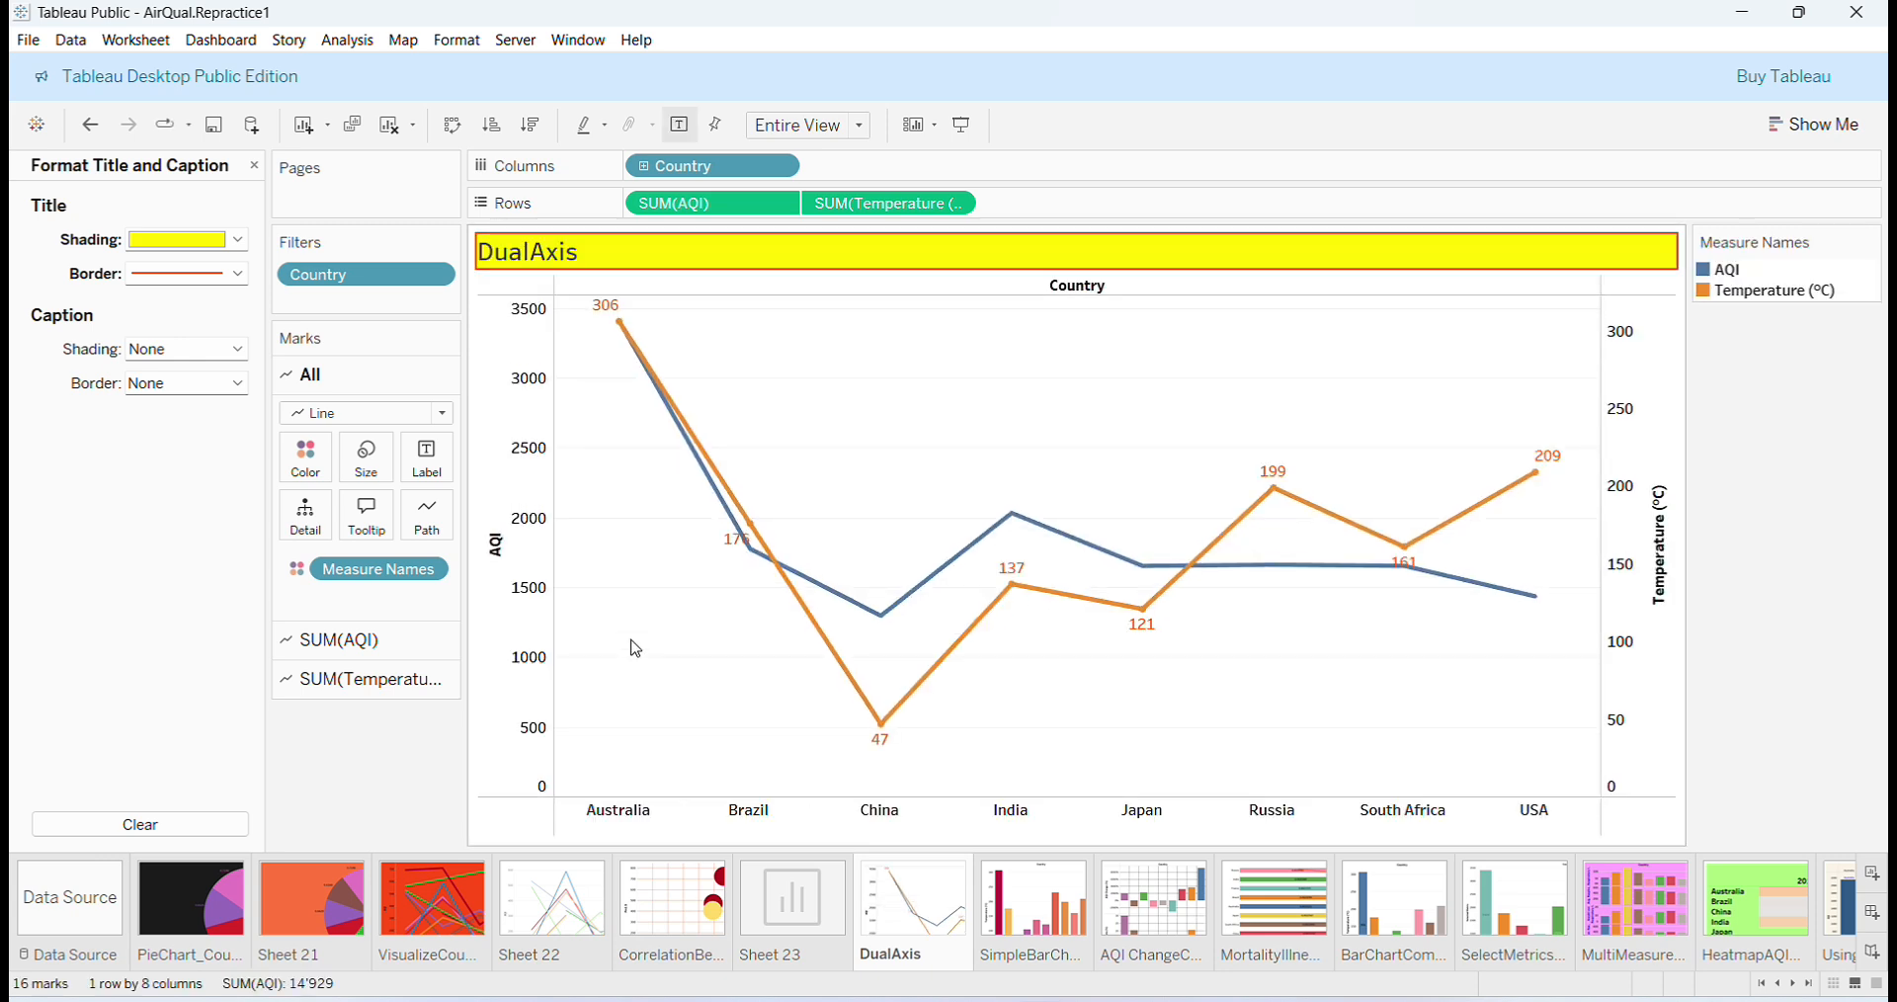
{"action": "left_click", "coordinate": [460, 42]}
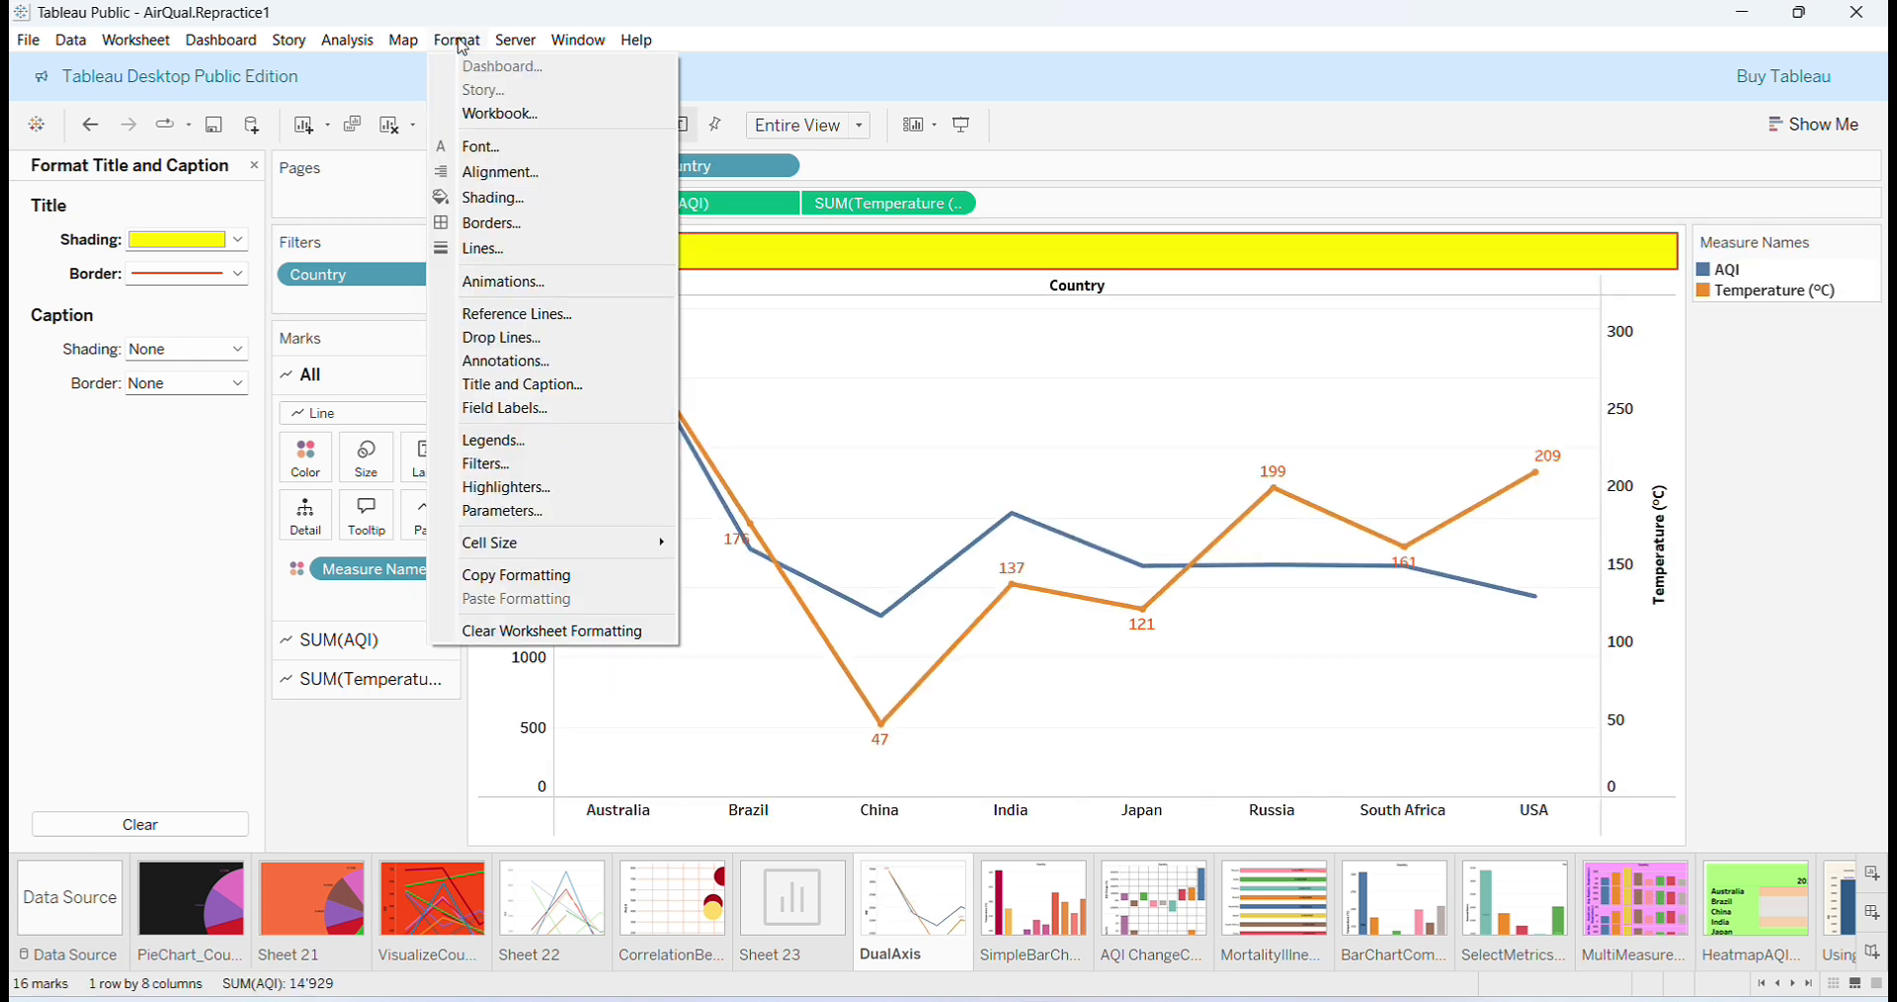
{"action": "left_click", "coordinate": [525, 576]}
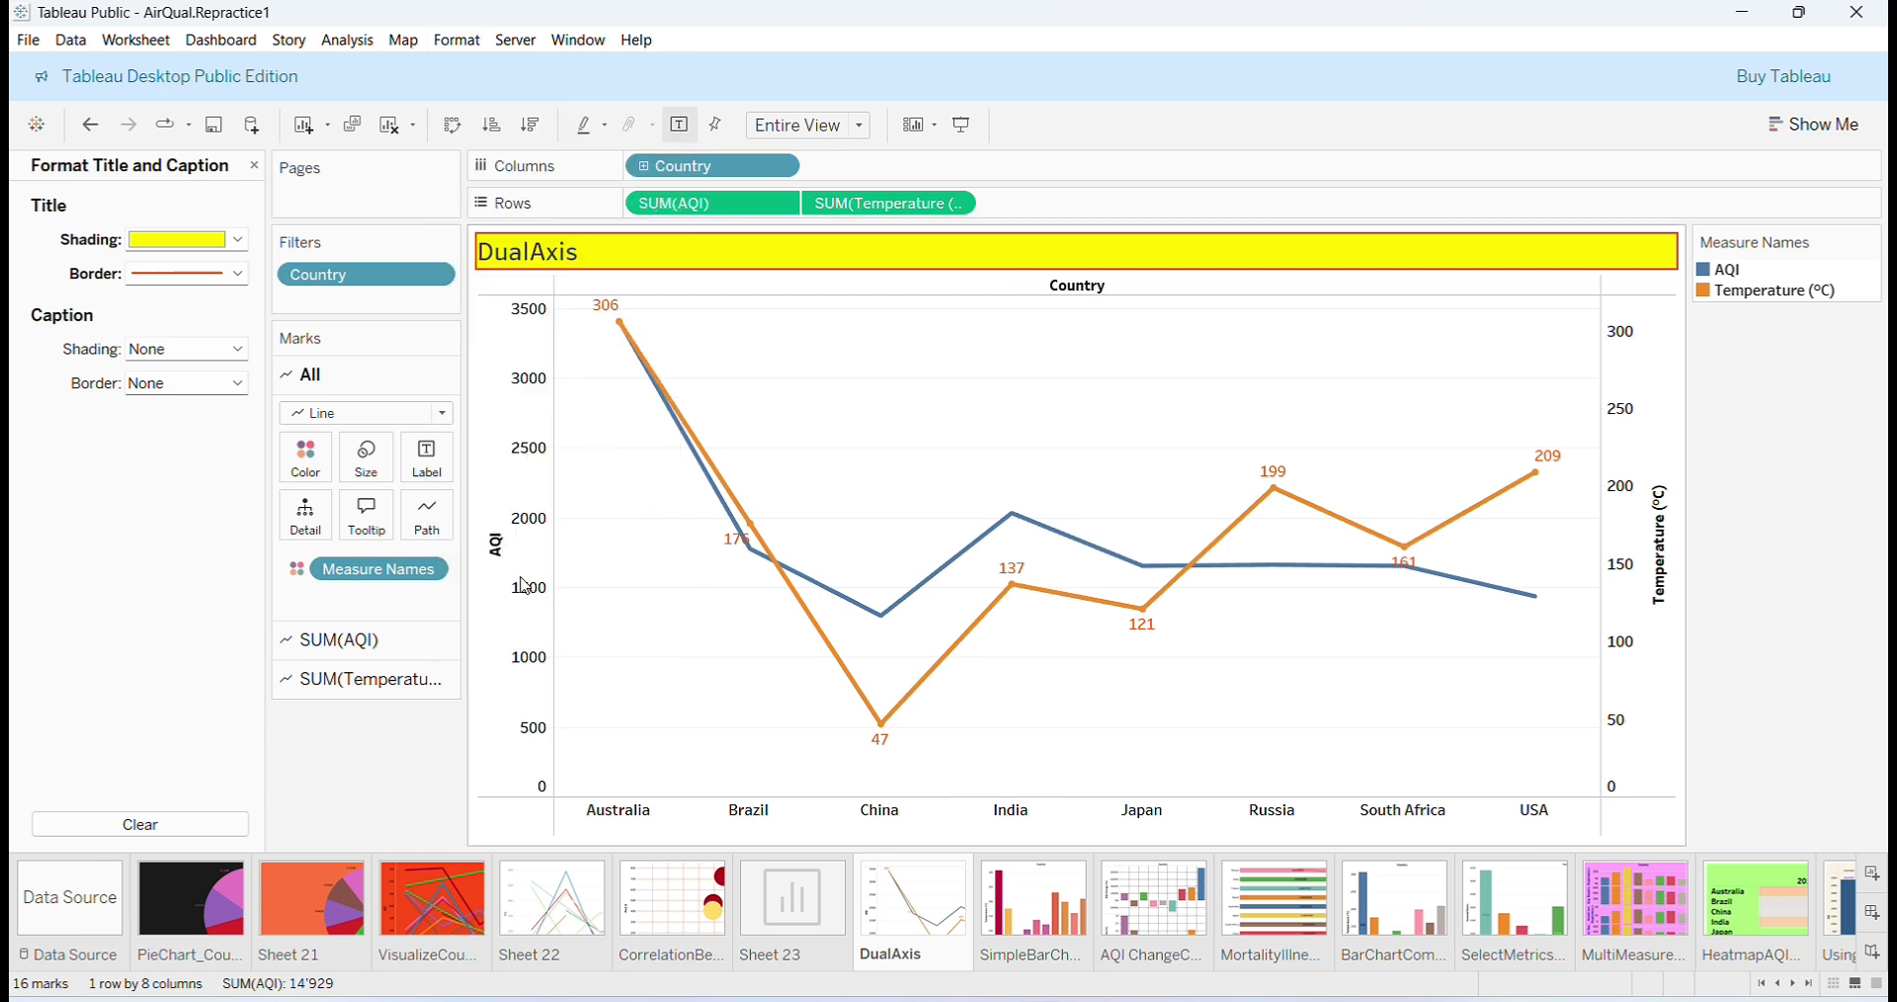
Paste the formatting copied from DualAxis onto Sheet 22 and compare the two sheets.
{"action": "left_click", "coordinate": [552, 899]}
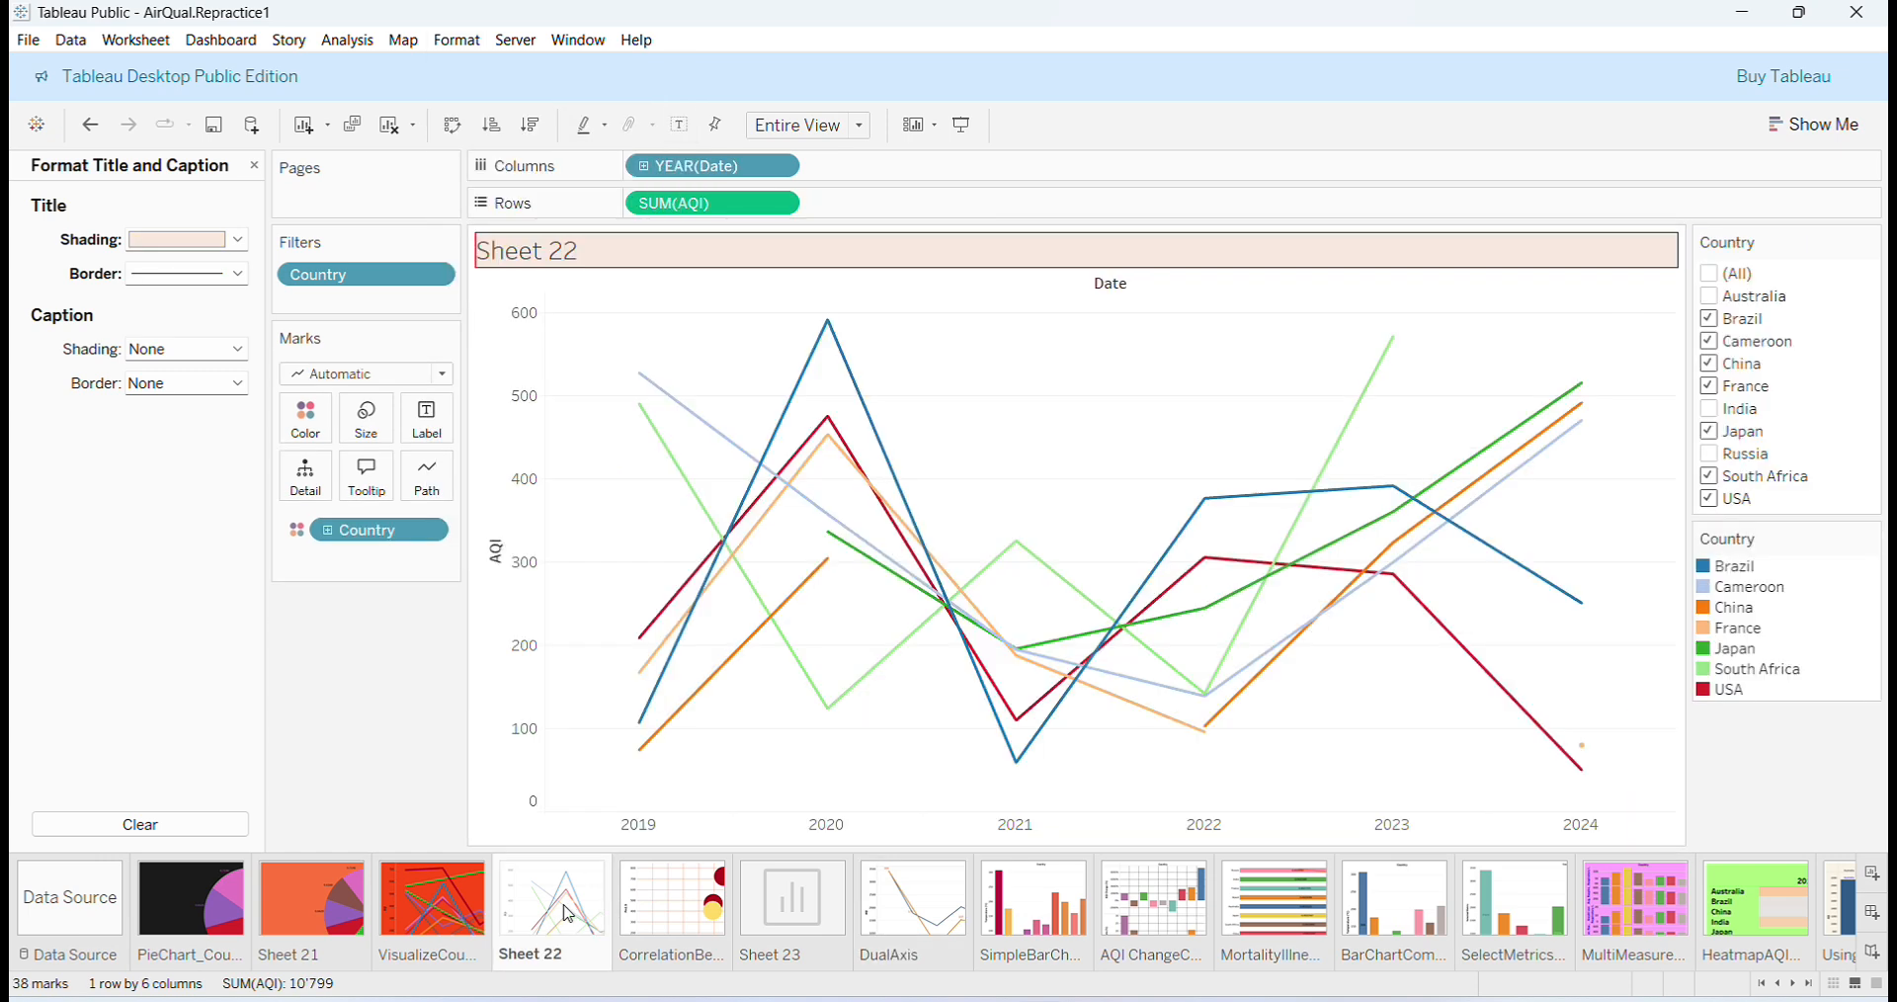
{"action": "left_click", "coordinate": [457, 41]}
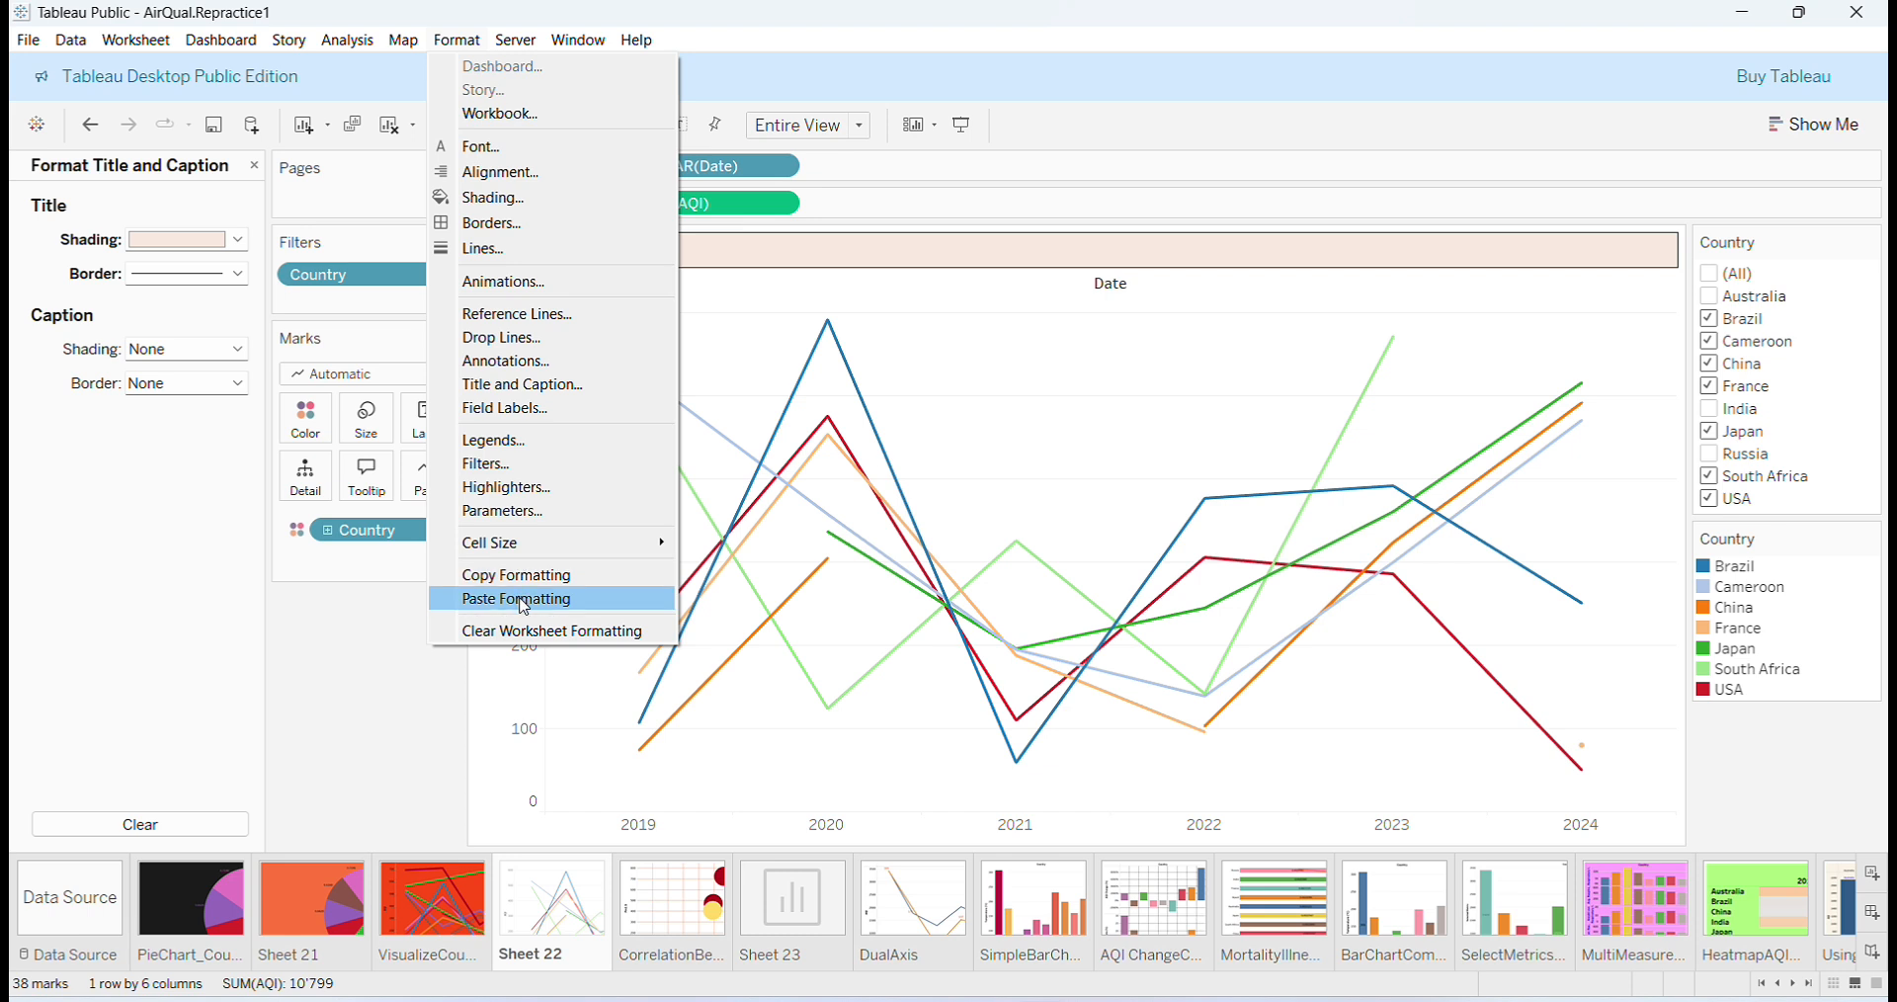
{"action": "left_click", "coordinate": [524, 607]}
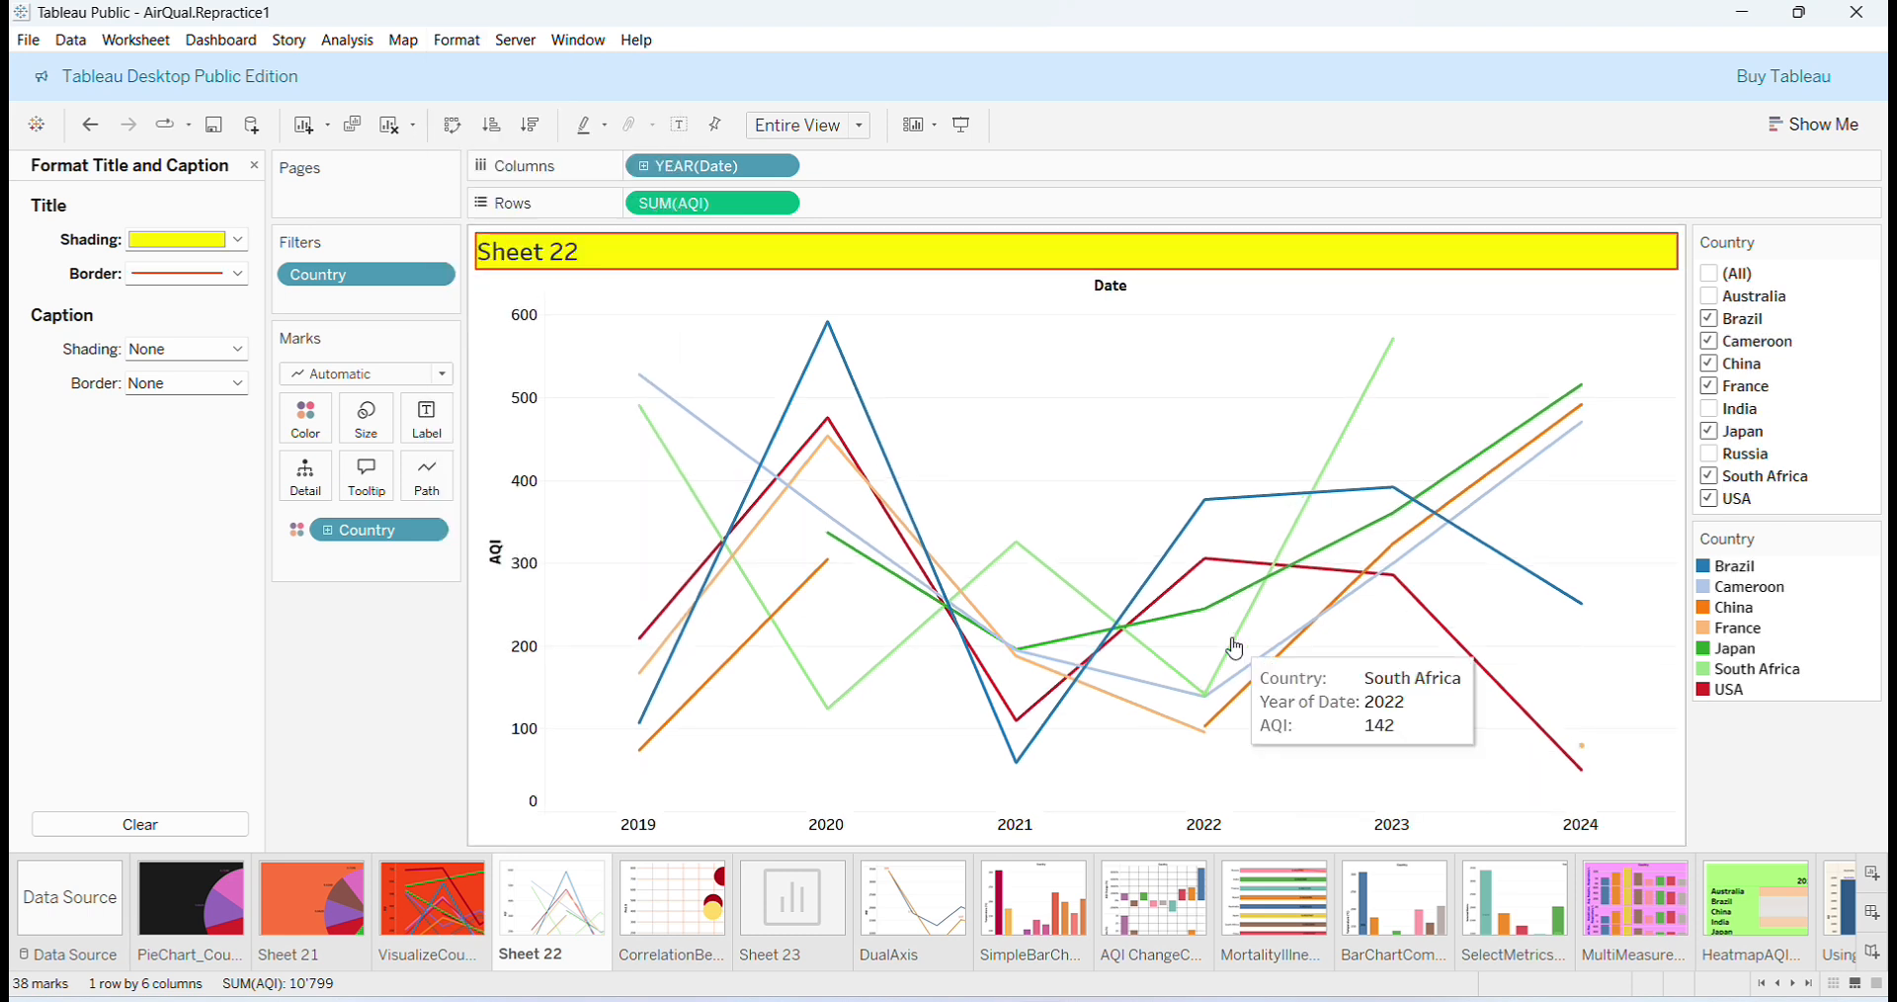
{"action": "left_click", "coordinate": [905, 926]}
{"action": "left_click", "coordinate": [563, 919]}
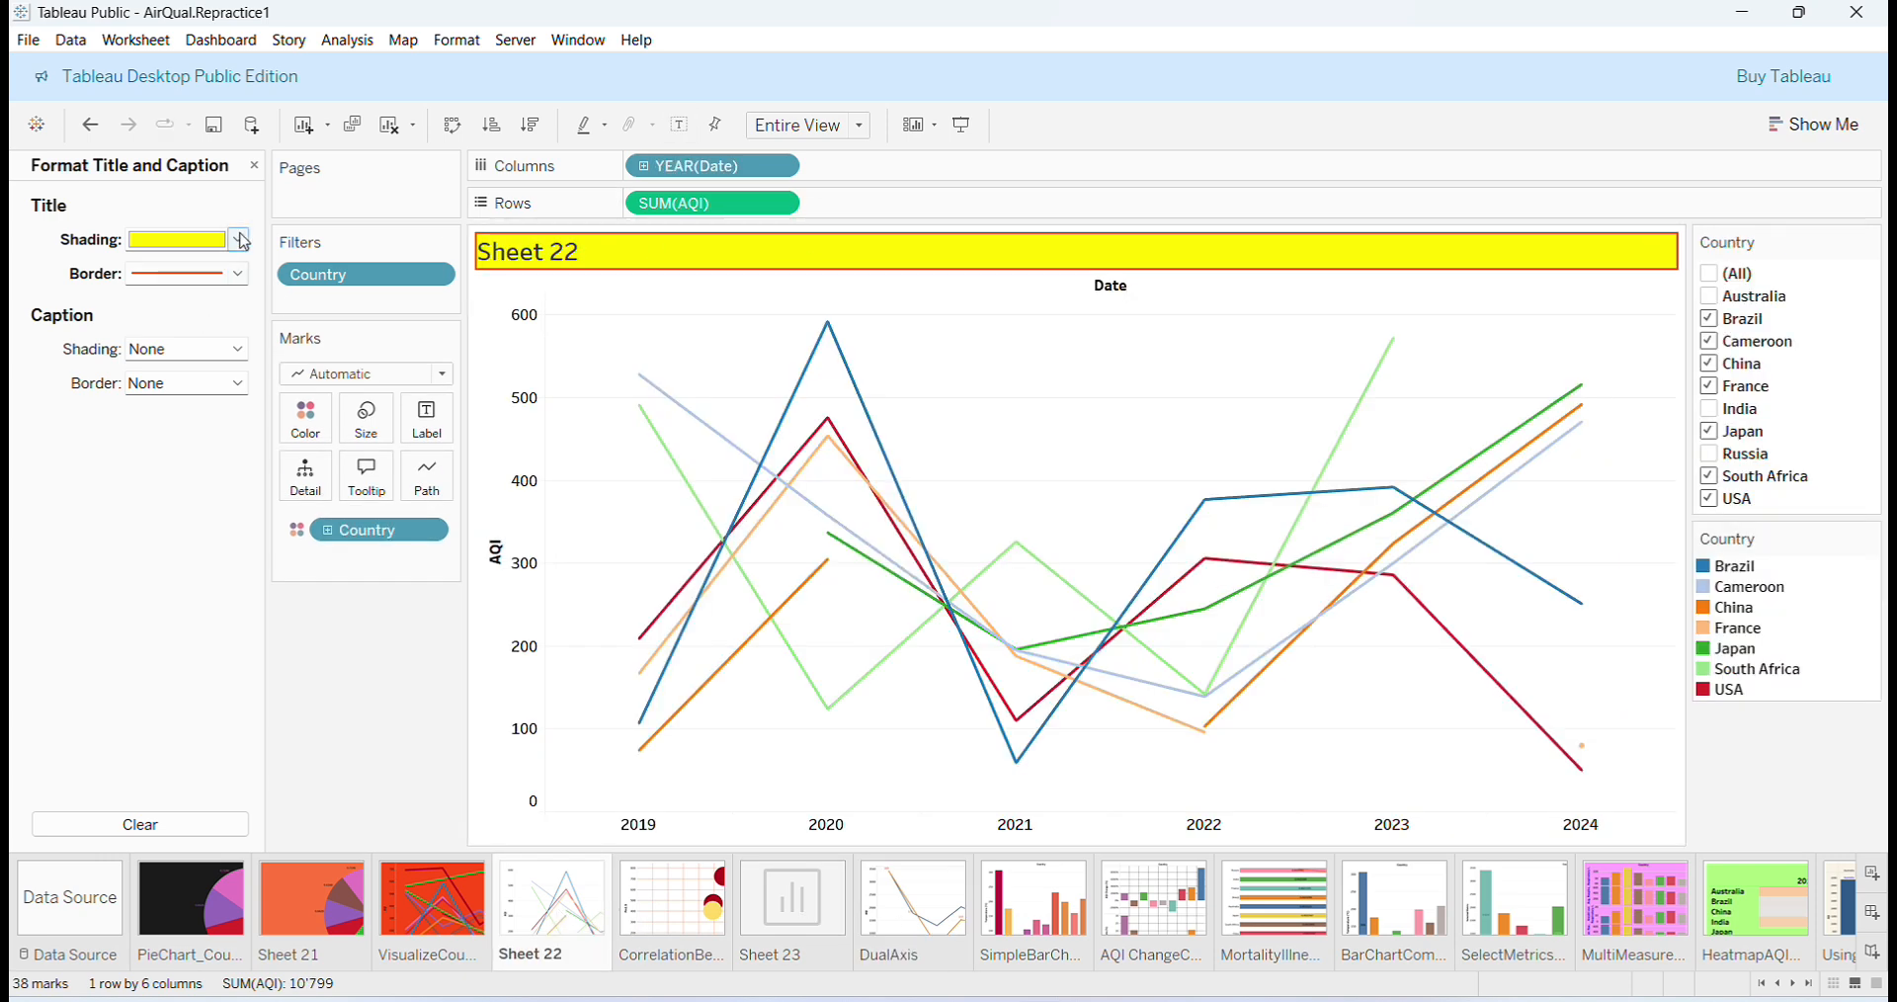
Change the Sheet 22 title shading to light peach.
{"action": "left_click", "coordinate": [240, 240]}
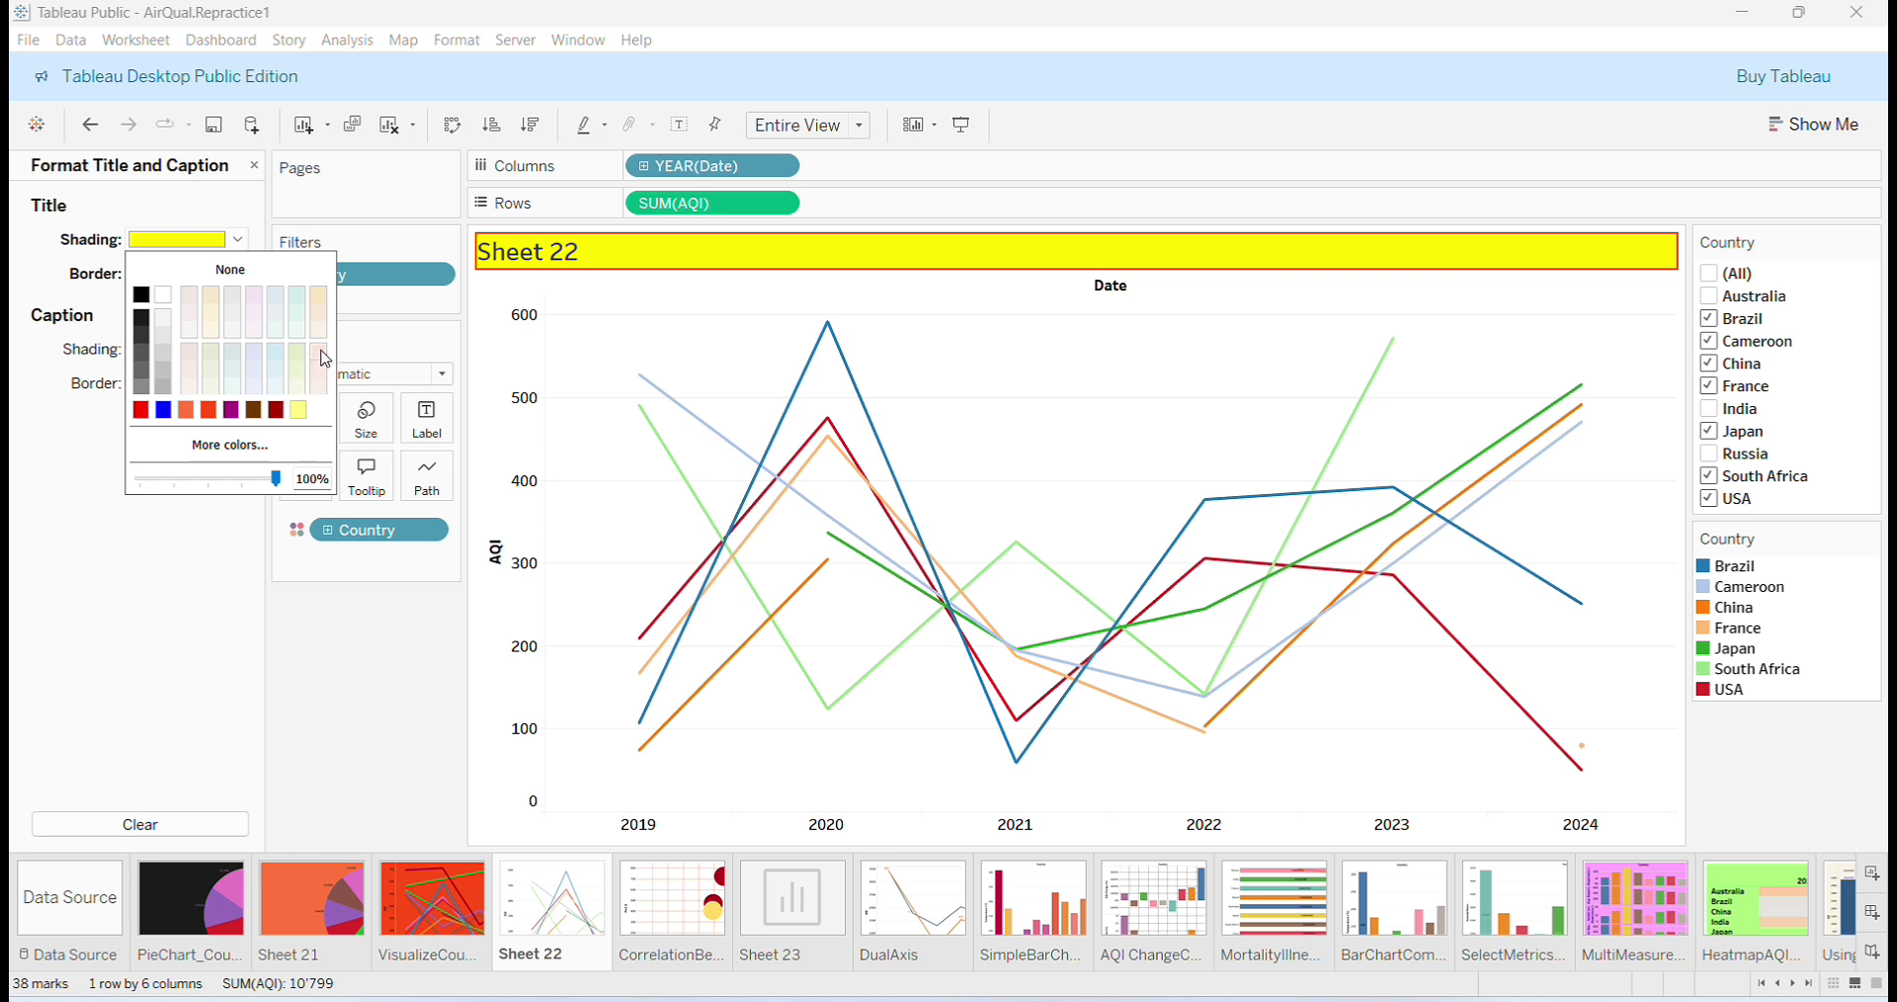
{"action": "left_click", "coordinate": [320, 356]}
{"action": "left_click", "coordinate": [20, 647]}
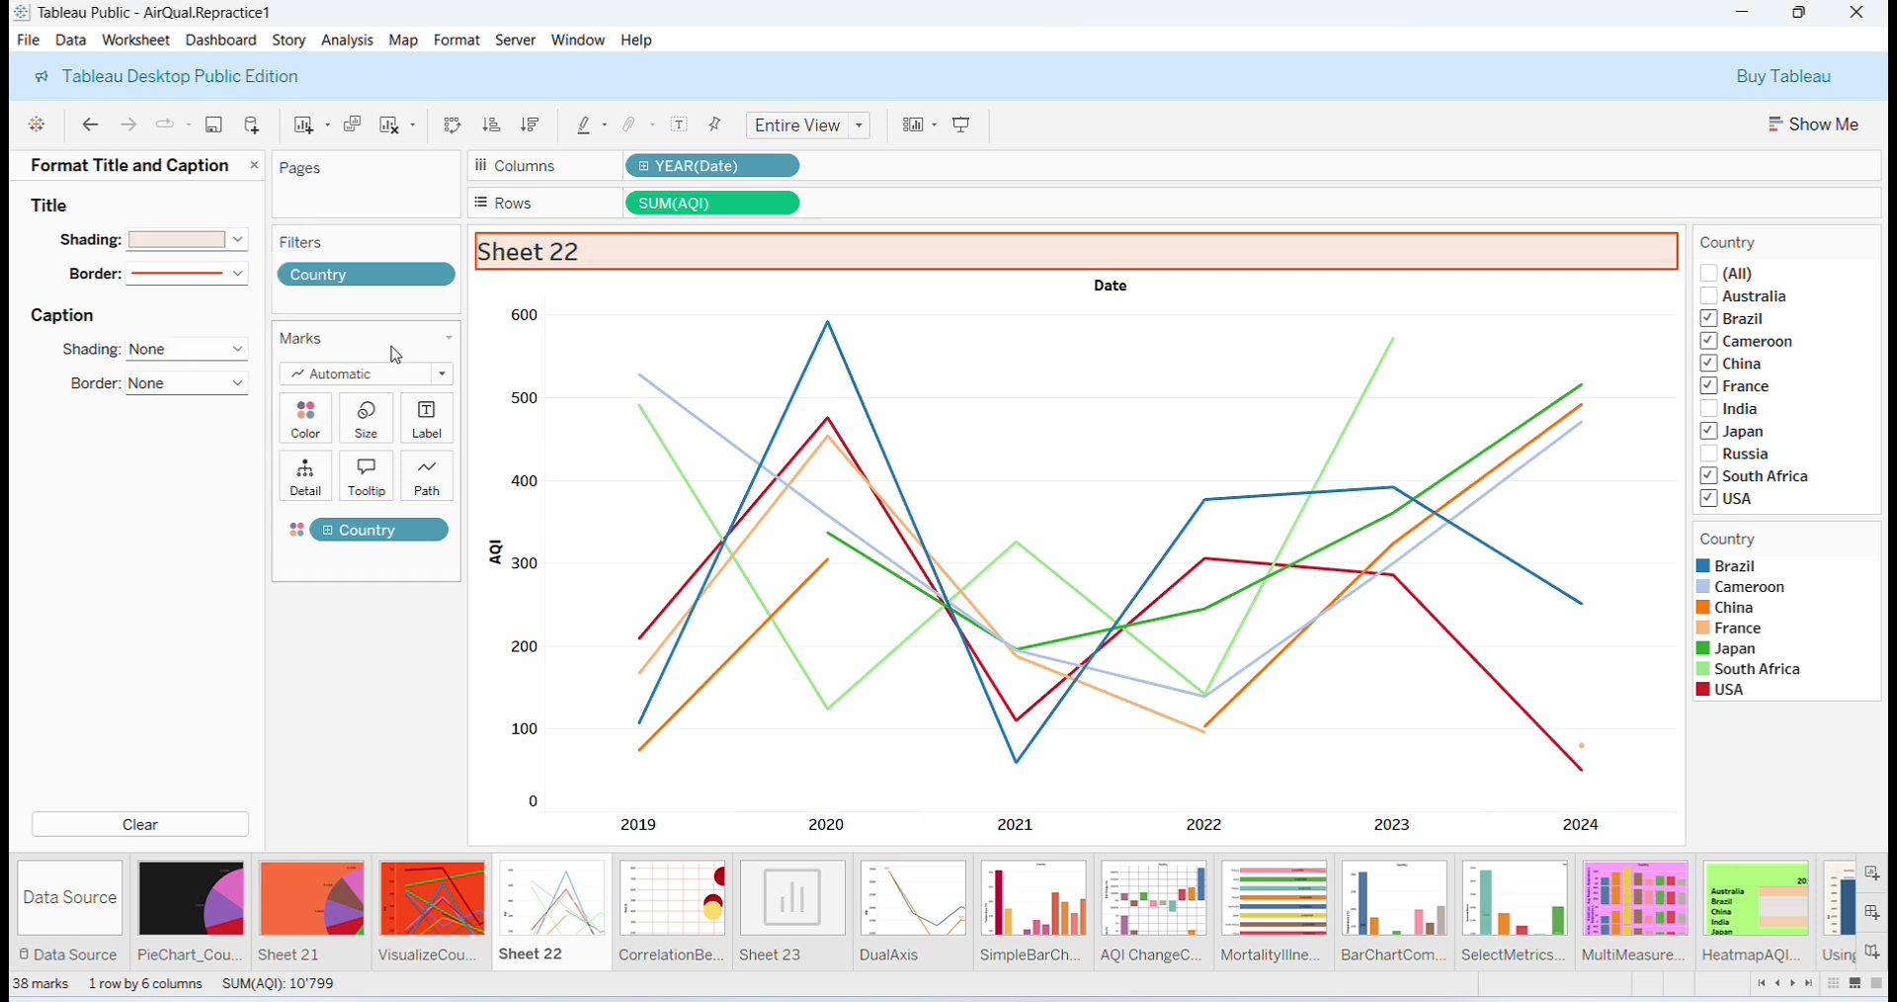
Replace the sheet name placeholder in the Sheet 22 chart title with the text "Sheet22".
{"action": "right_click", "coordinate": [606, 256]}
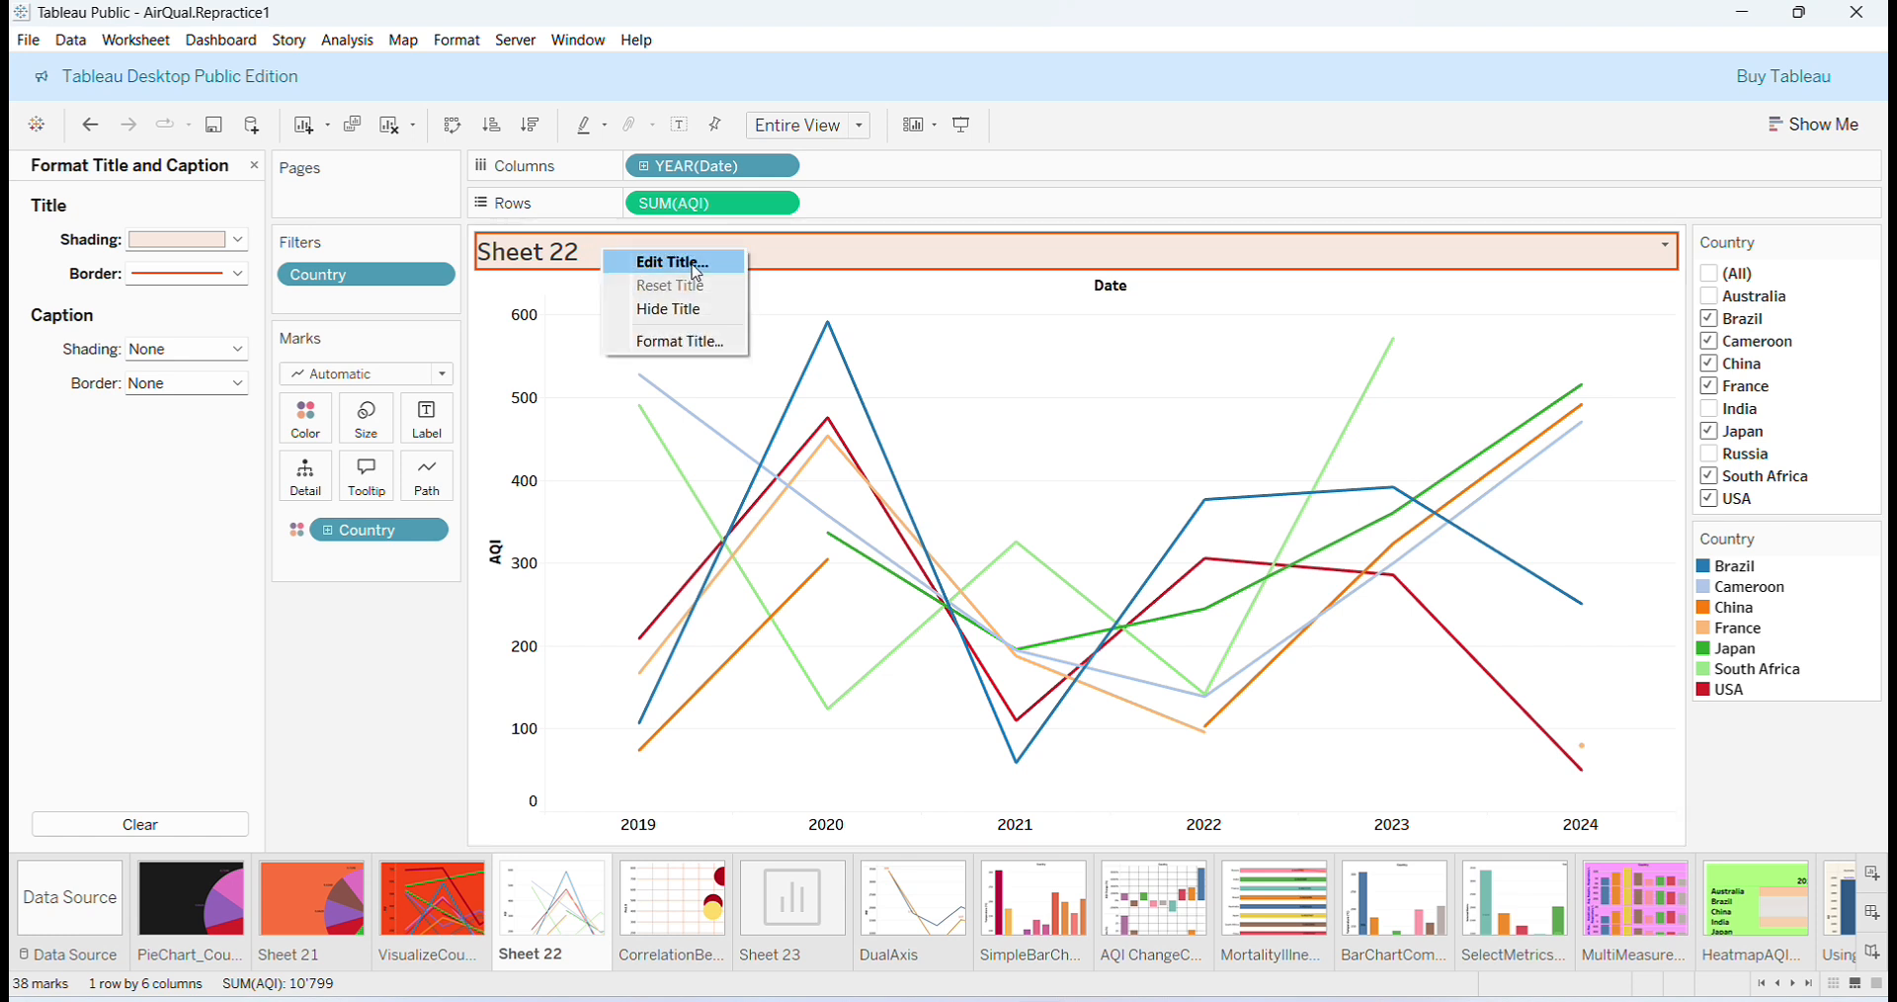
{"action": "left_click", "coordinate": [696, 262]}
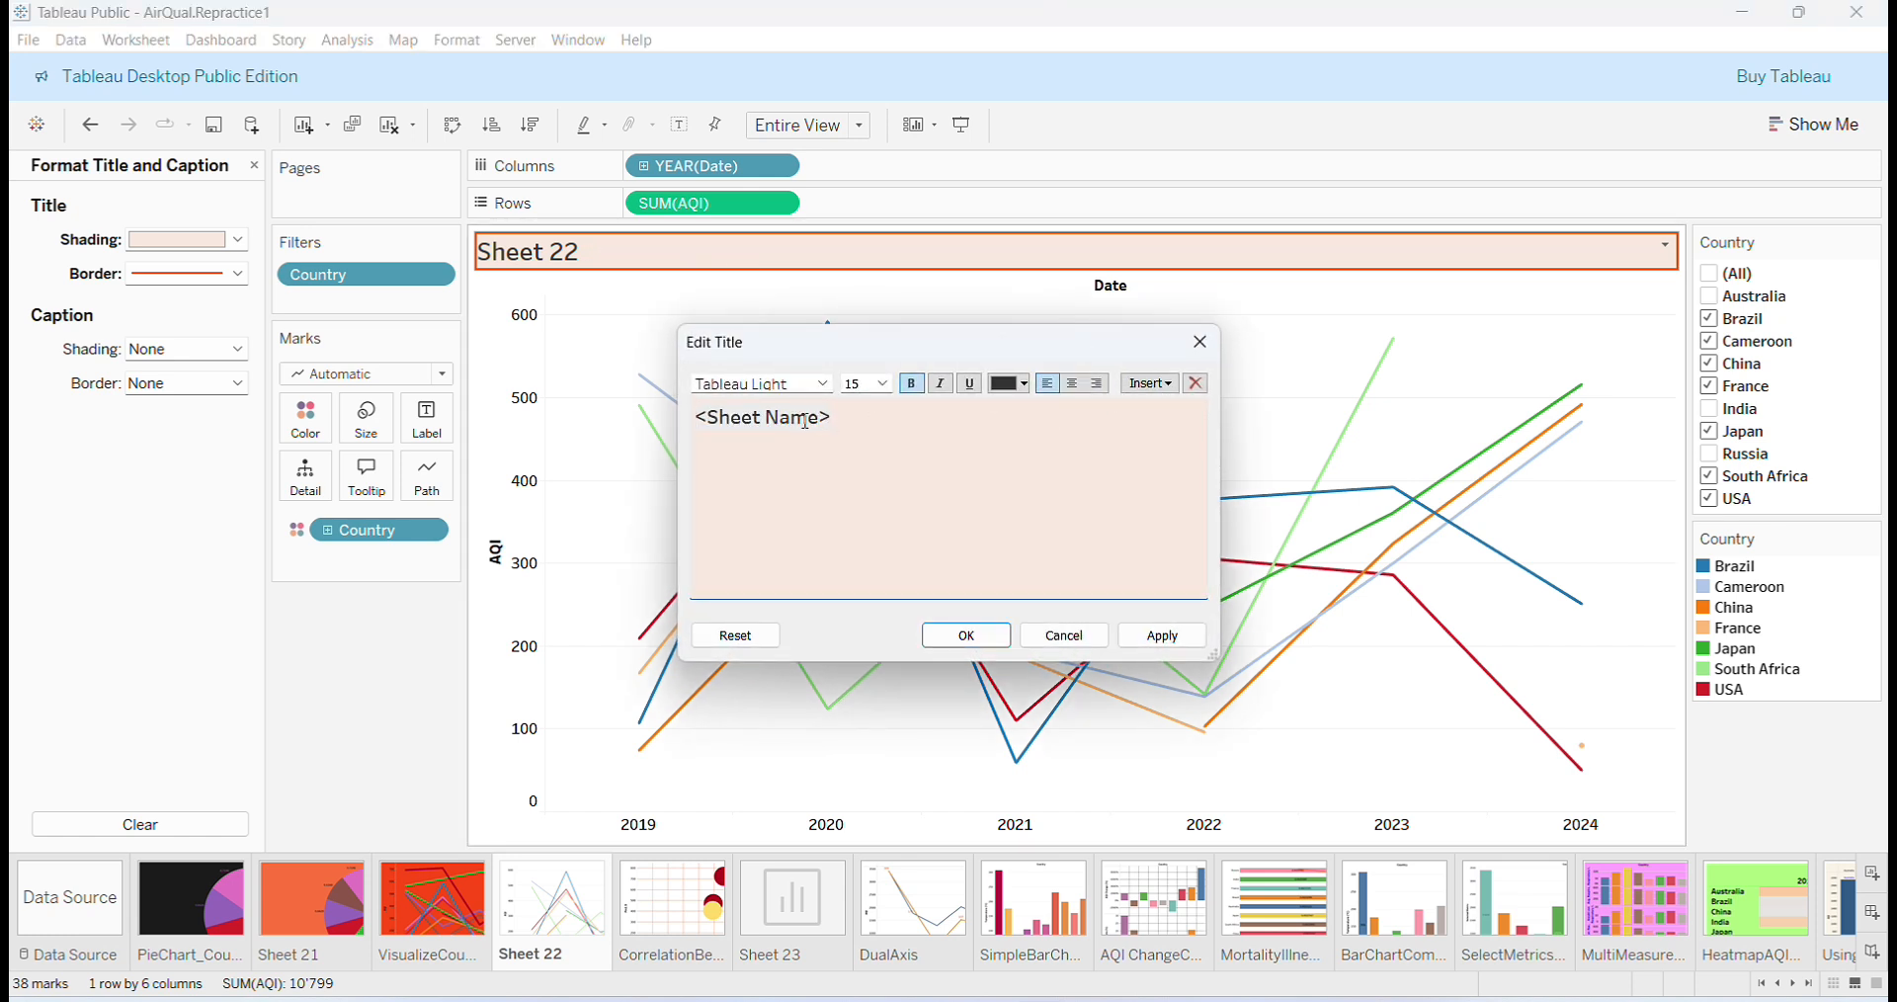
{"action": "type", "text": "Sheet"}
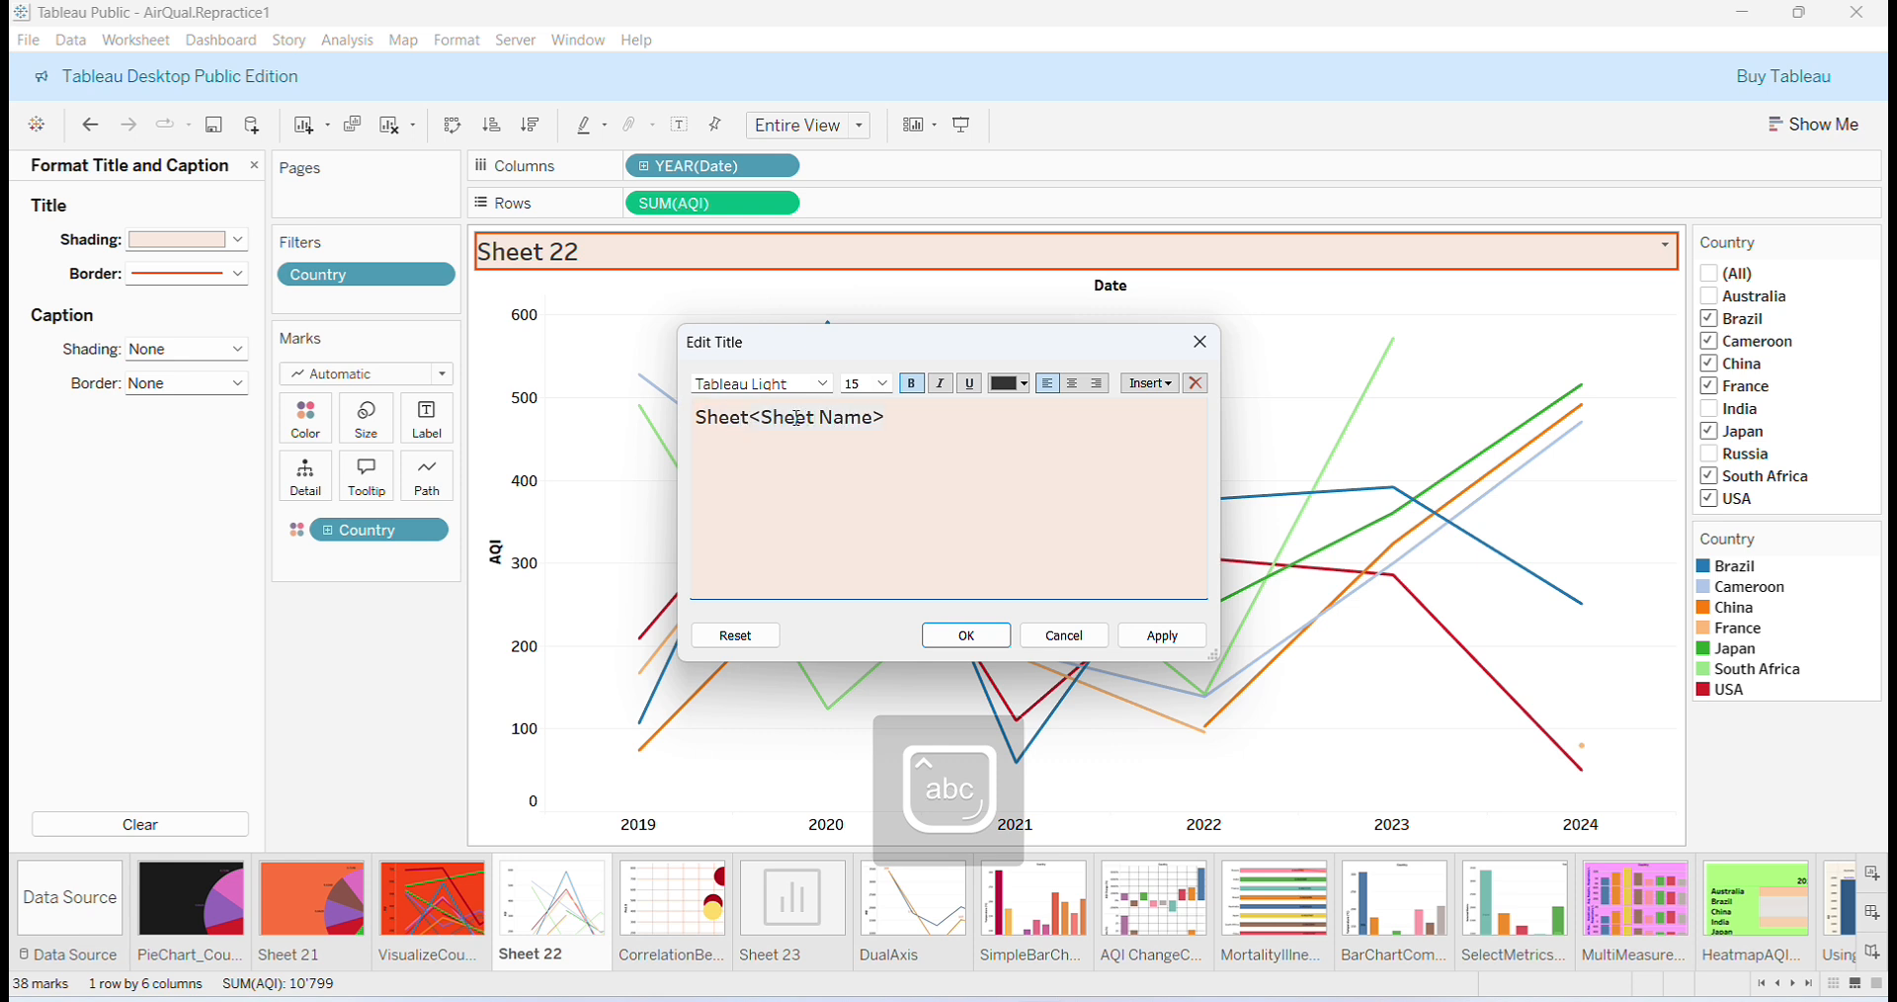
{"action": "type", "text": "22"}
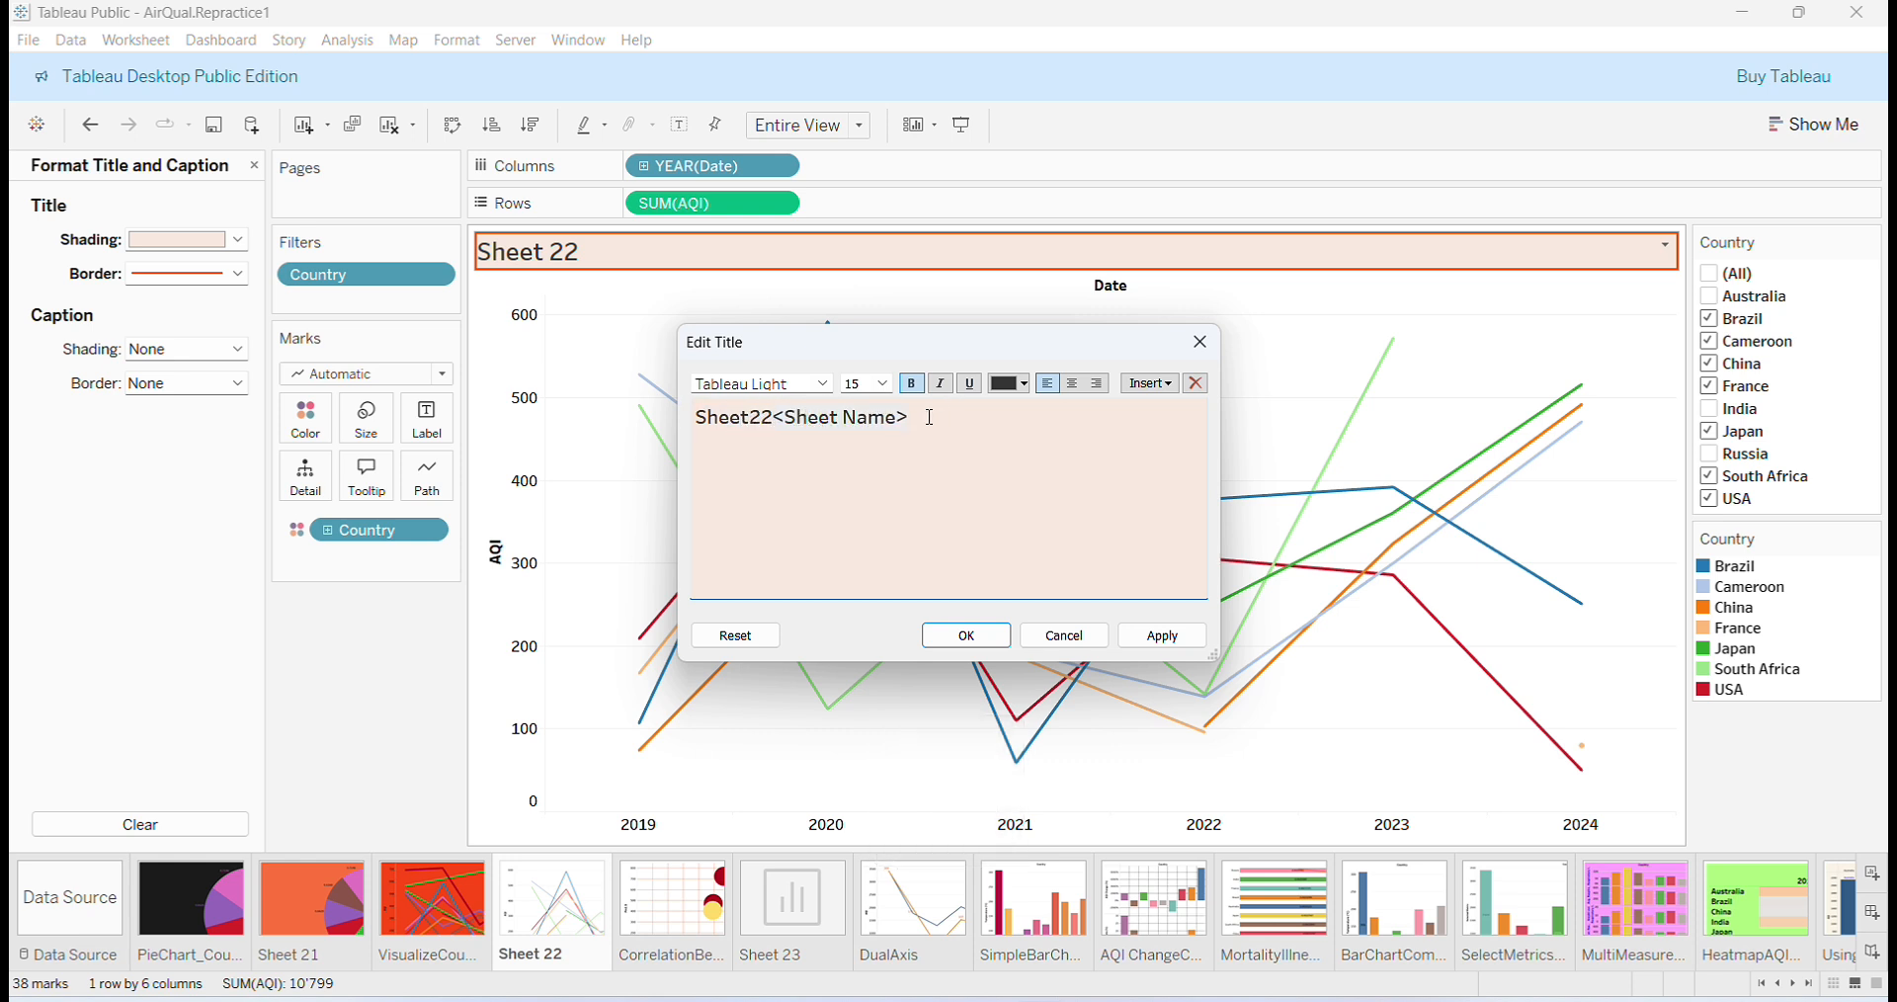
{"action": "key", "text": "BackSpace"}
{"action": "key", "text": "BackSpace"}
{"action": "key", "text": "BackSpace"}
{"action": "key", "text": "BackSpace"}
{"action": "key", "text": "BackSpace"}
{"action": "key", "text": "BackSpace"}
{"action": "key", "text": "BackSpace"}
{"action": "key", "text": "BackSpace"}
{"action": "key", "text": "BackSpace"}
{"action": "key", "text": "BackSpace"}
{"action": "key", "text": "BackSpace"}
Color the whole title text dark red, apply the title edit and close the title formatting settings.
{"action": "key", "text": "ctrl+a"}
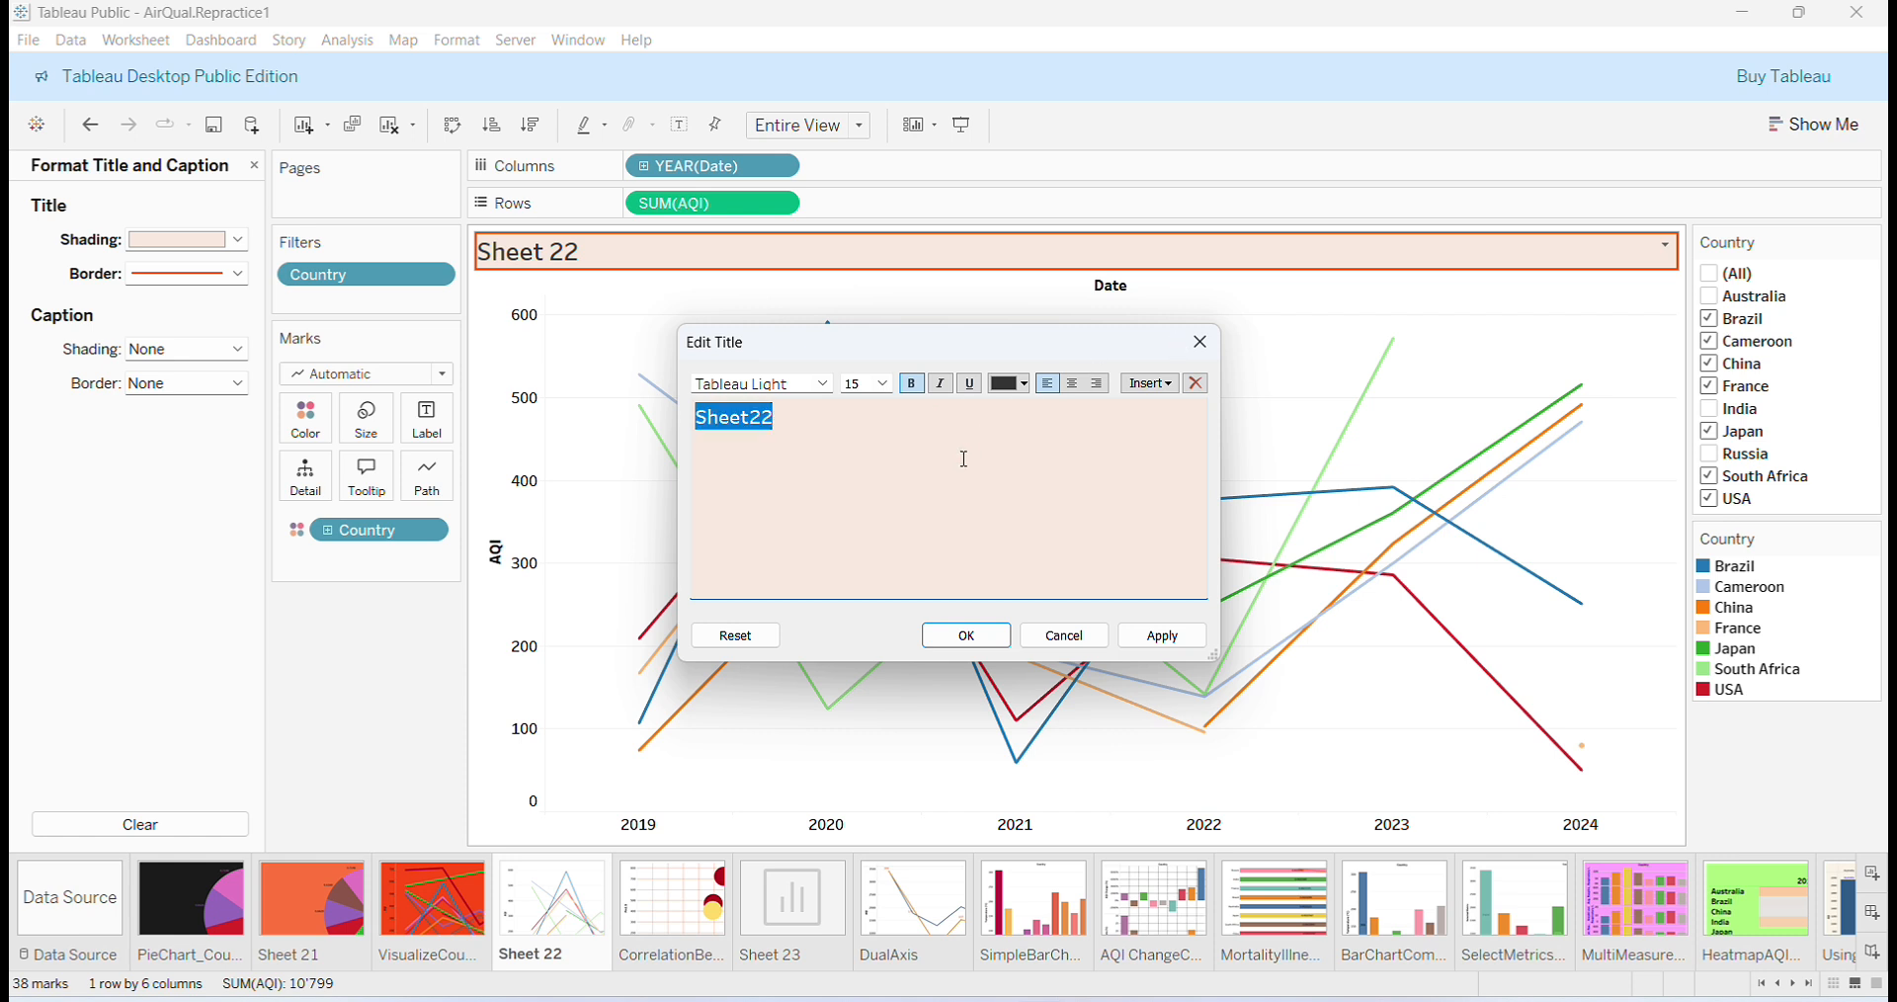
{"action": "left_click", "coordinate": [1026, 385]}
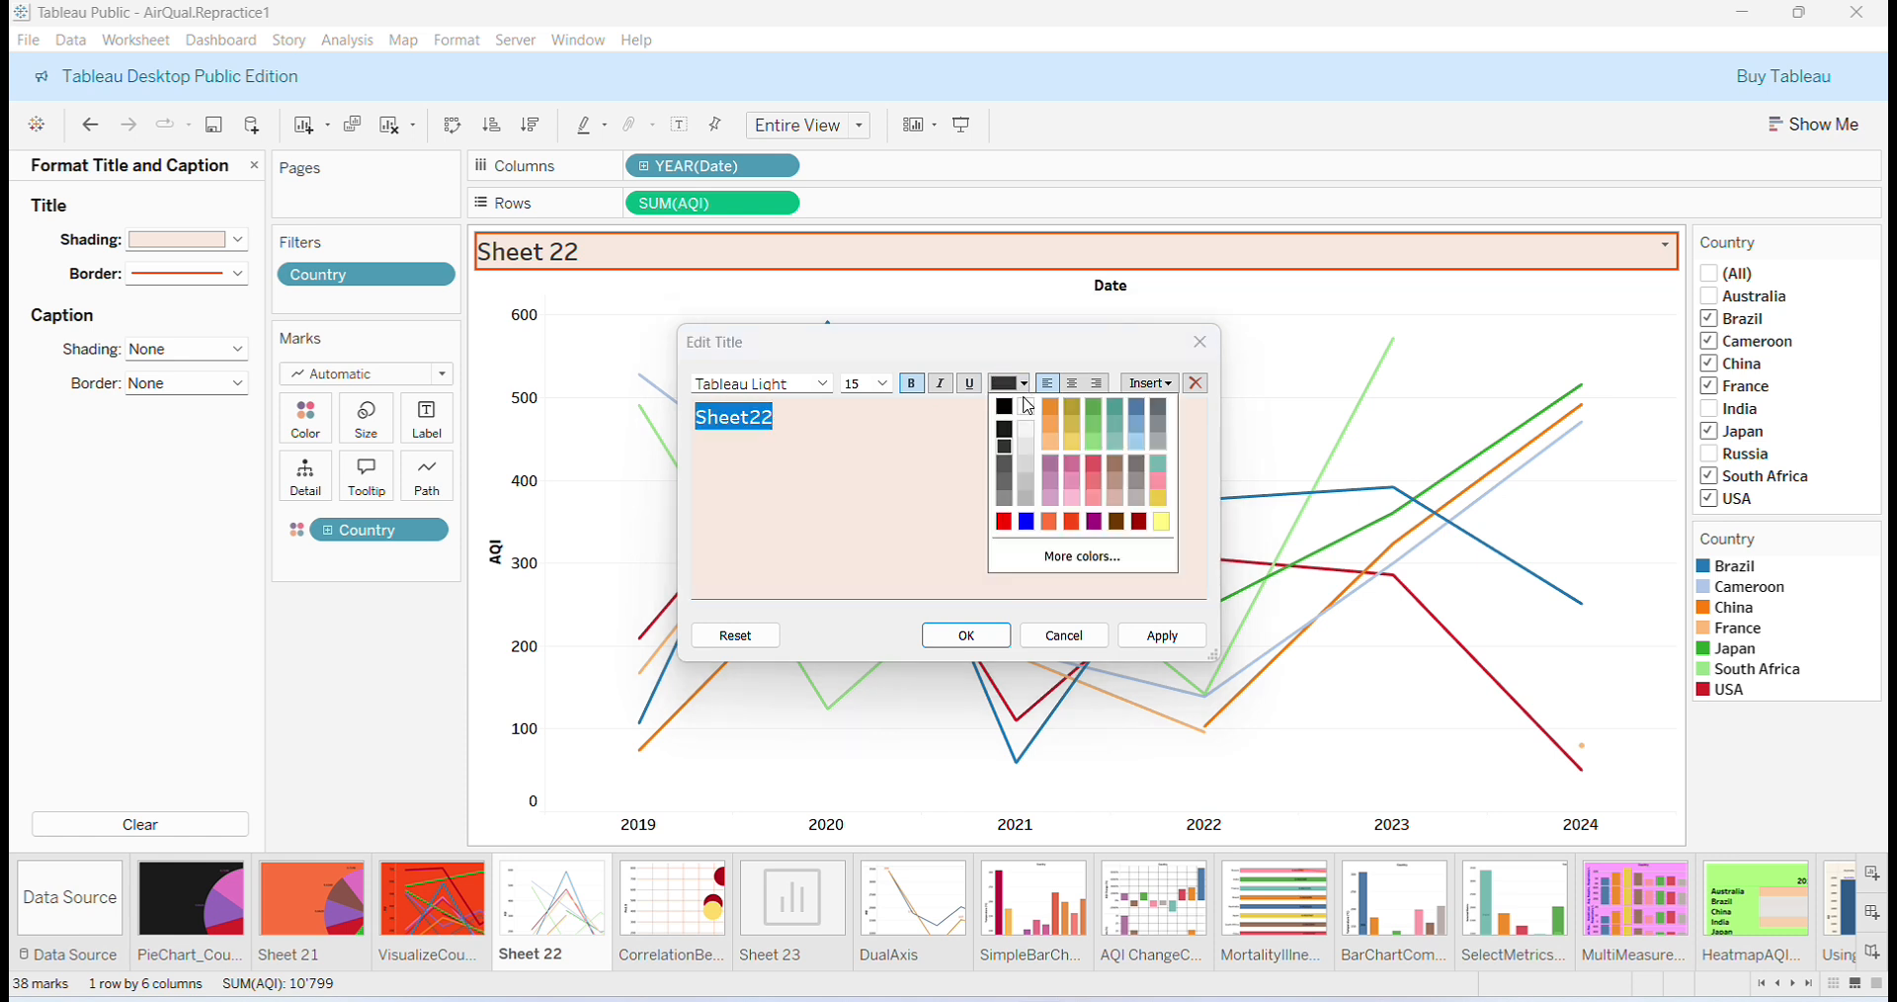
{"action": "left_click", "coordinate": [1138, 522]}
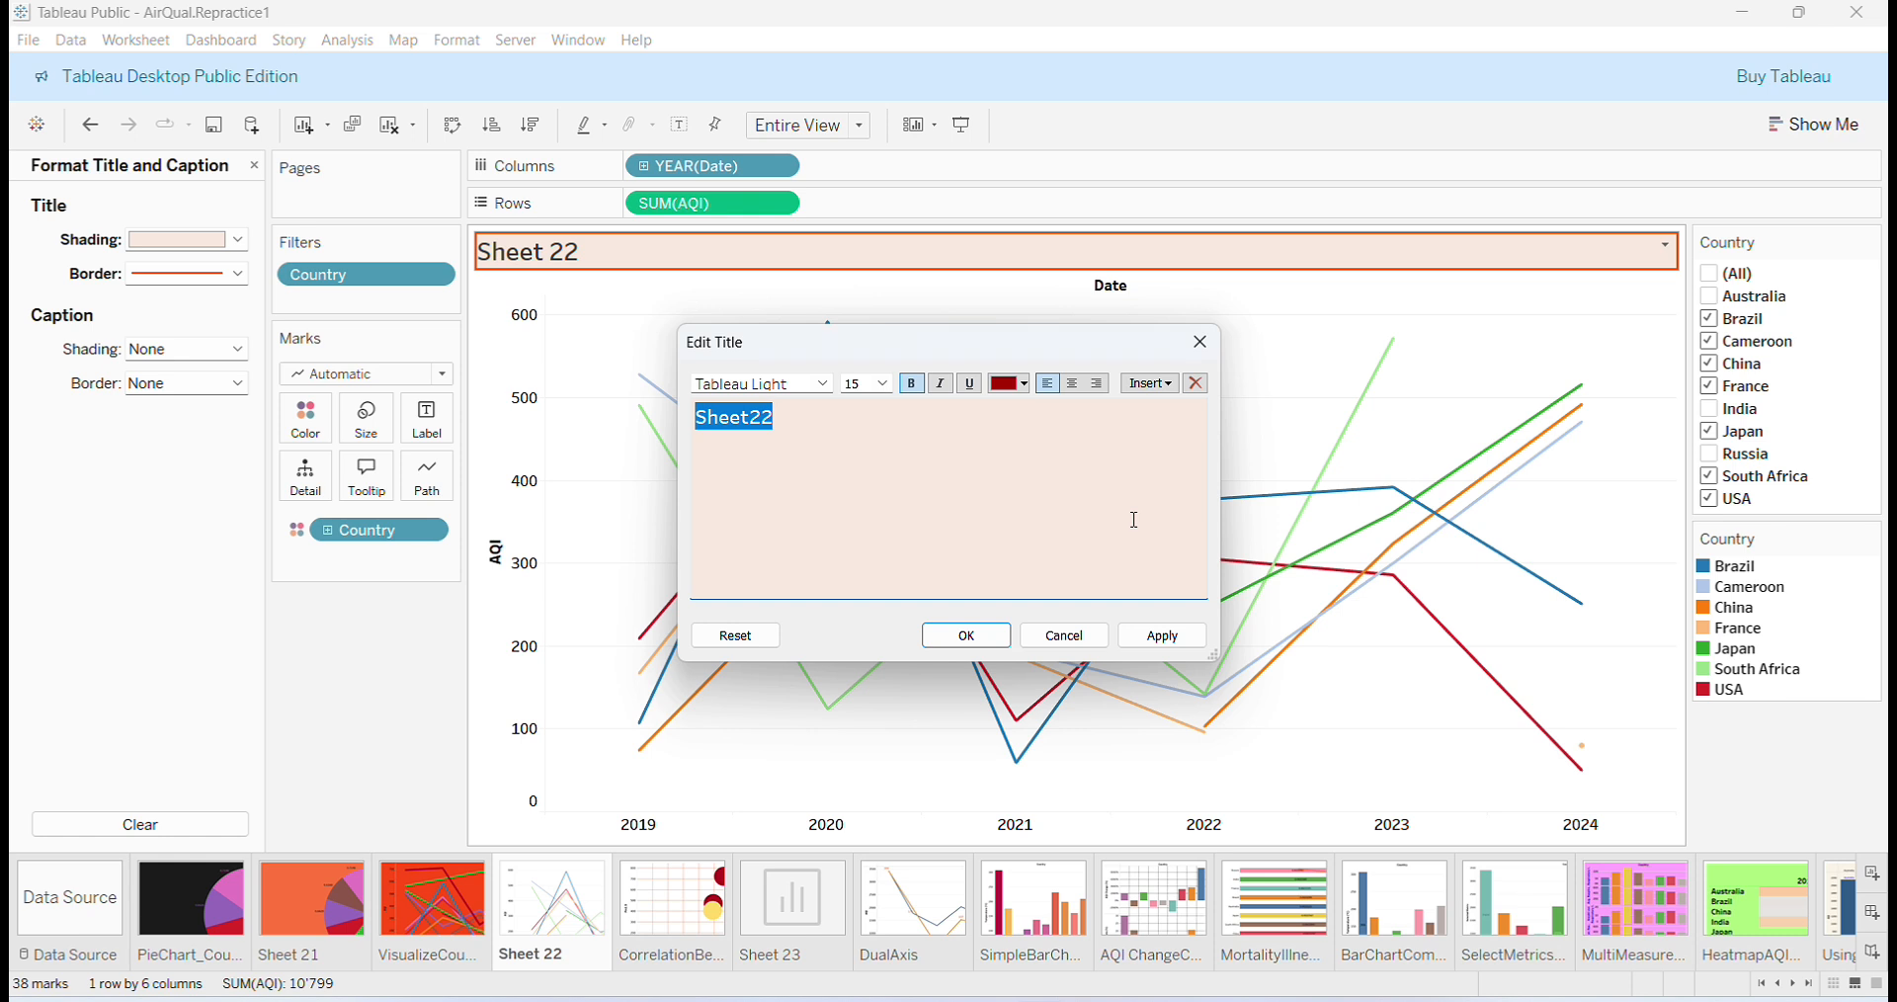
{"action": "left_click", "coordinate": [966, 635]}
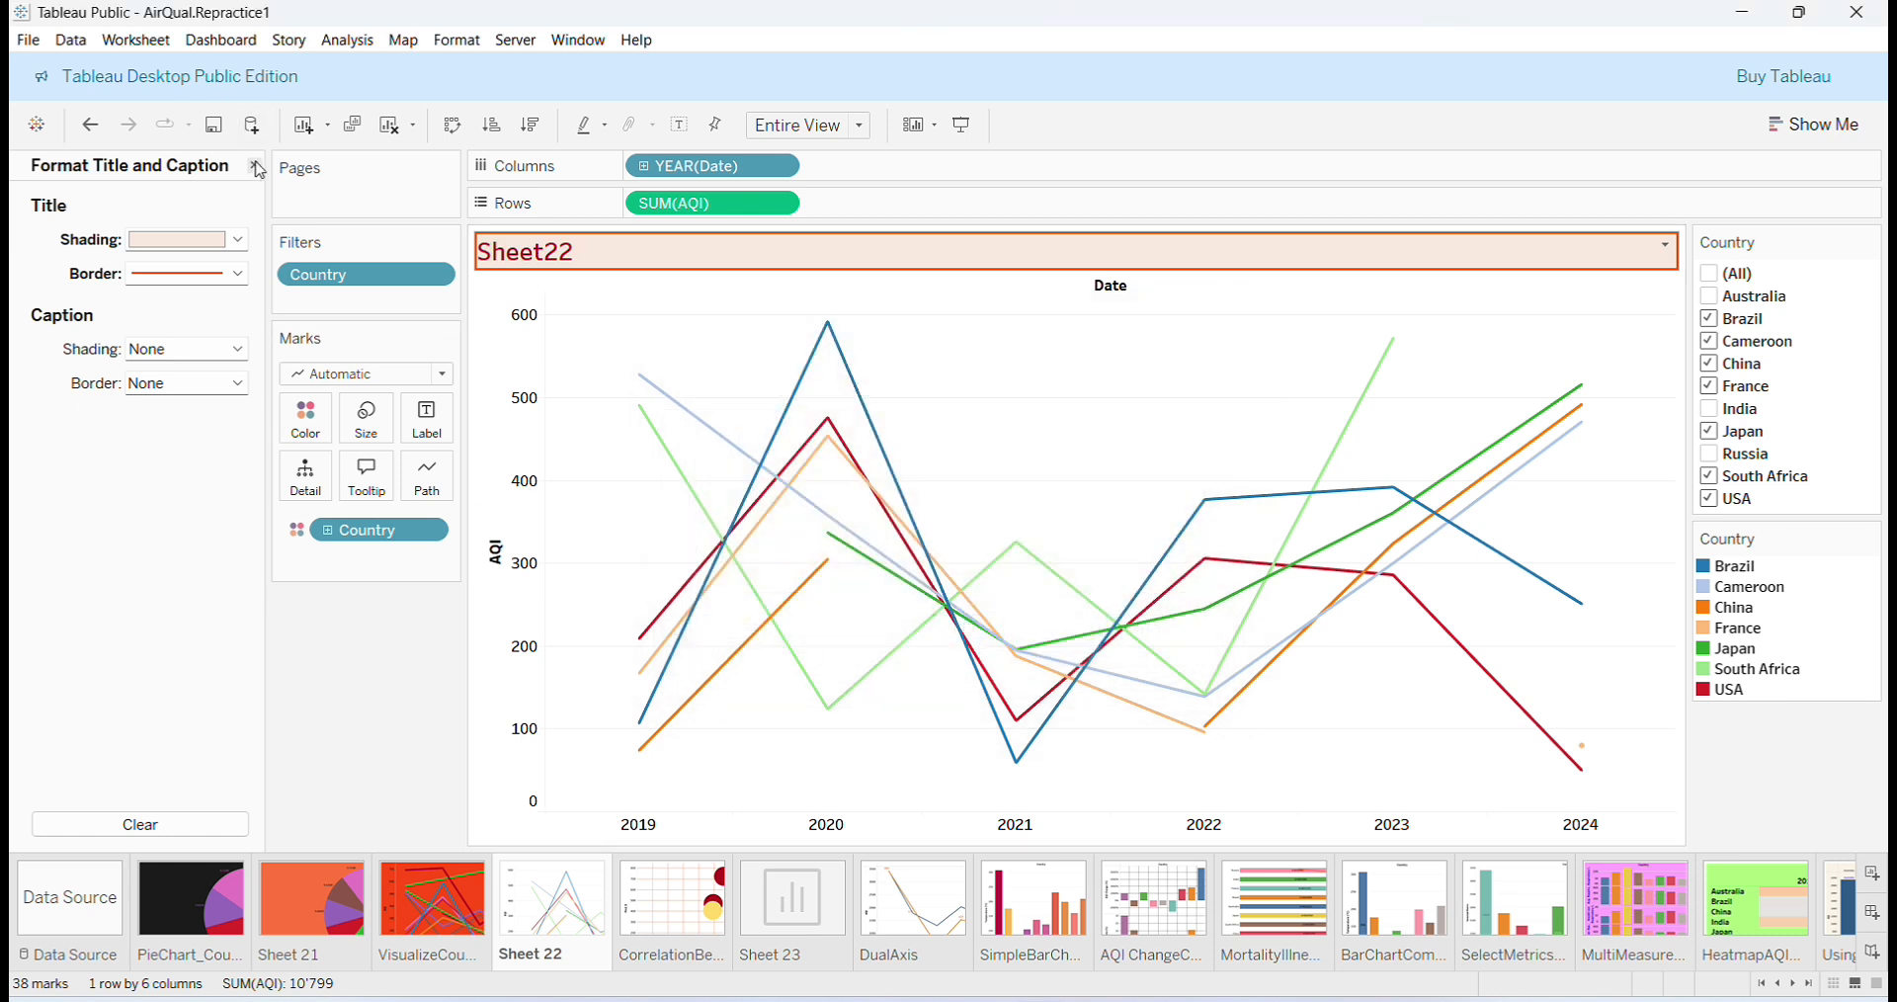
{"action": "left_click", "coordinate": [254, 165]}
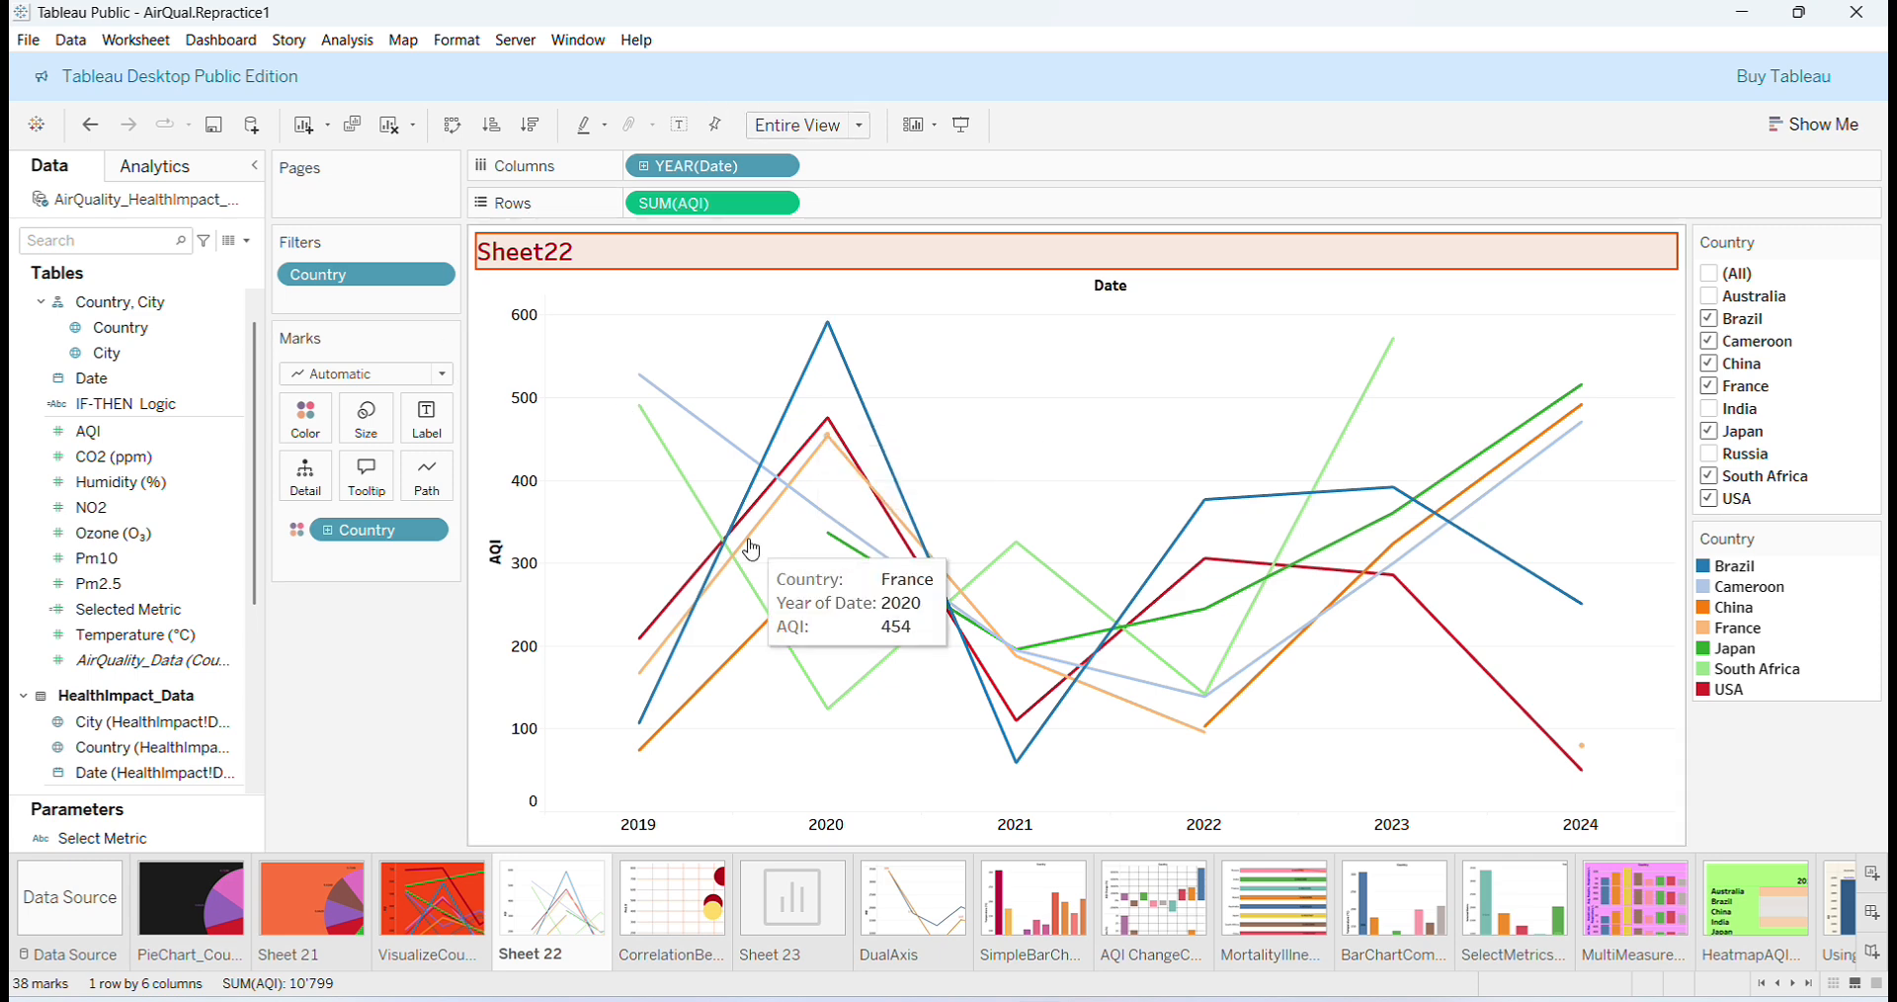
Shade the title of the VisualizeCountryAQITrendOverTime sheet light beige and save the workbook.
{"action": "left_click", "coordinate": [440, 891]}
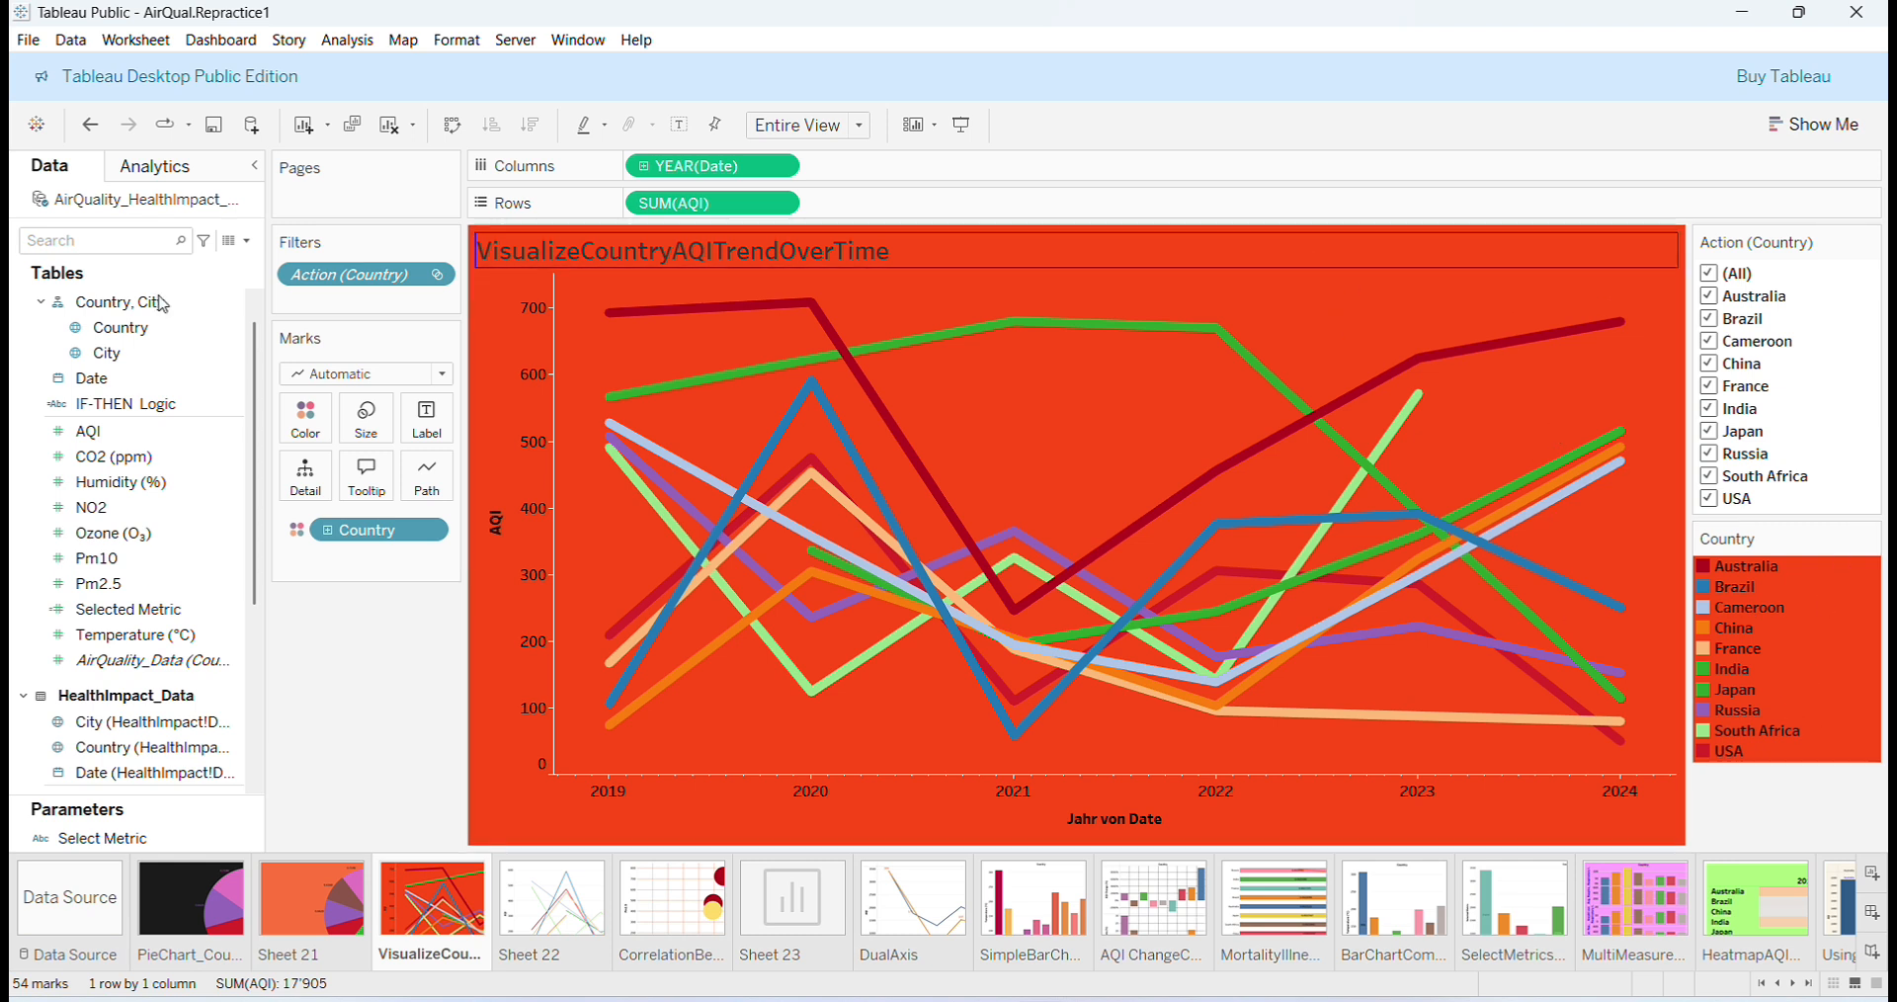
{"action": "right_click", "coordinate": [930, 245]}
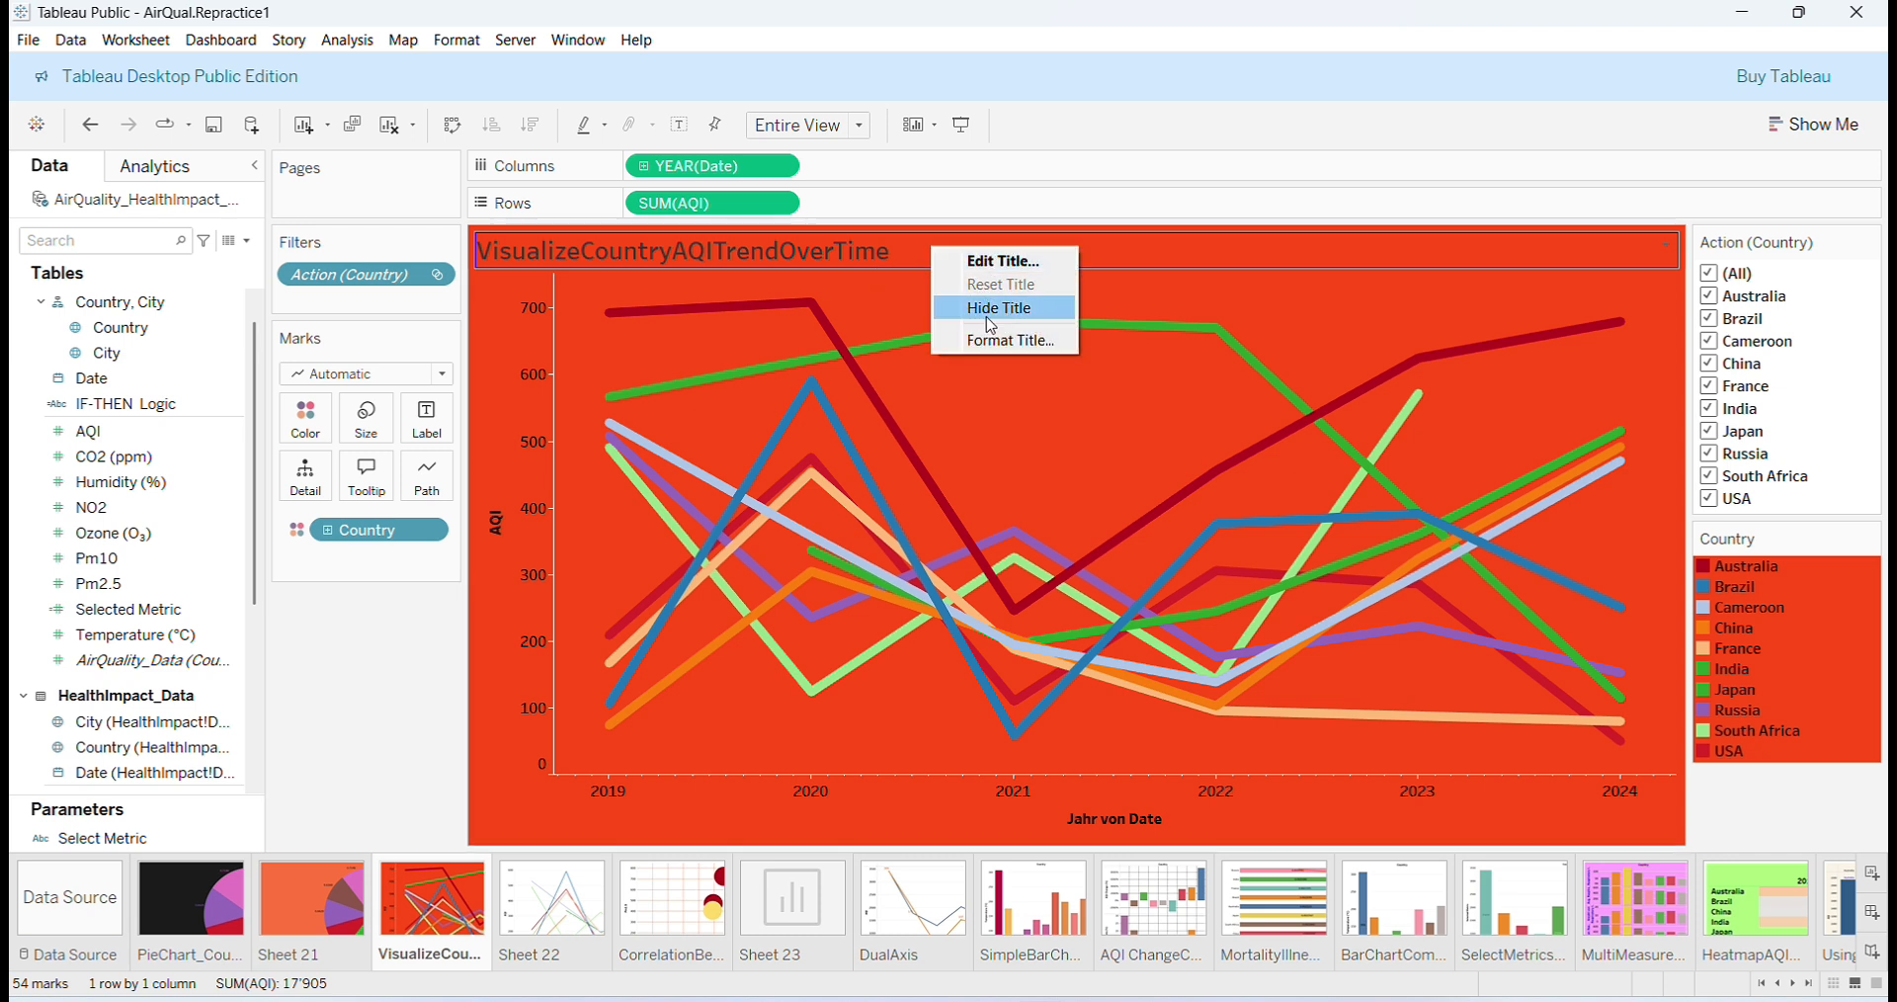
{"action": "left_click", "coordinate": [995, 342]}
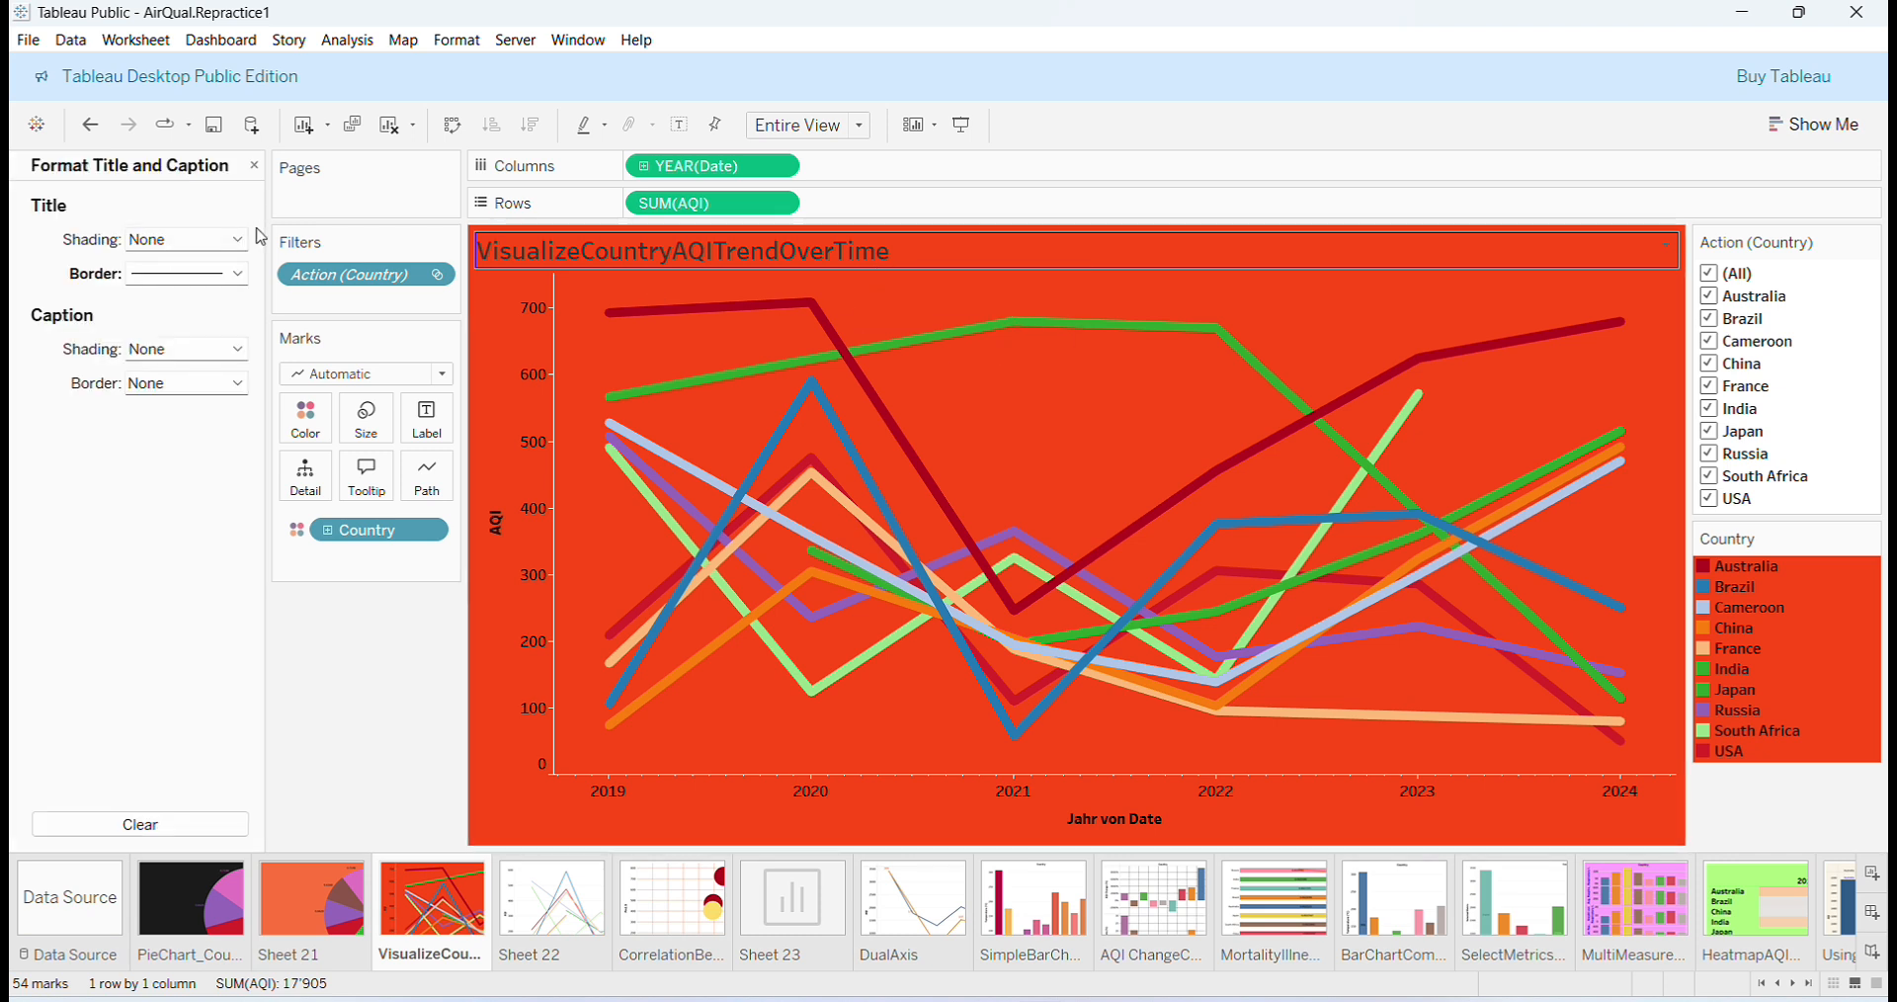
{"action": "left_click", "coordinate": [238, 239]}
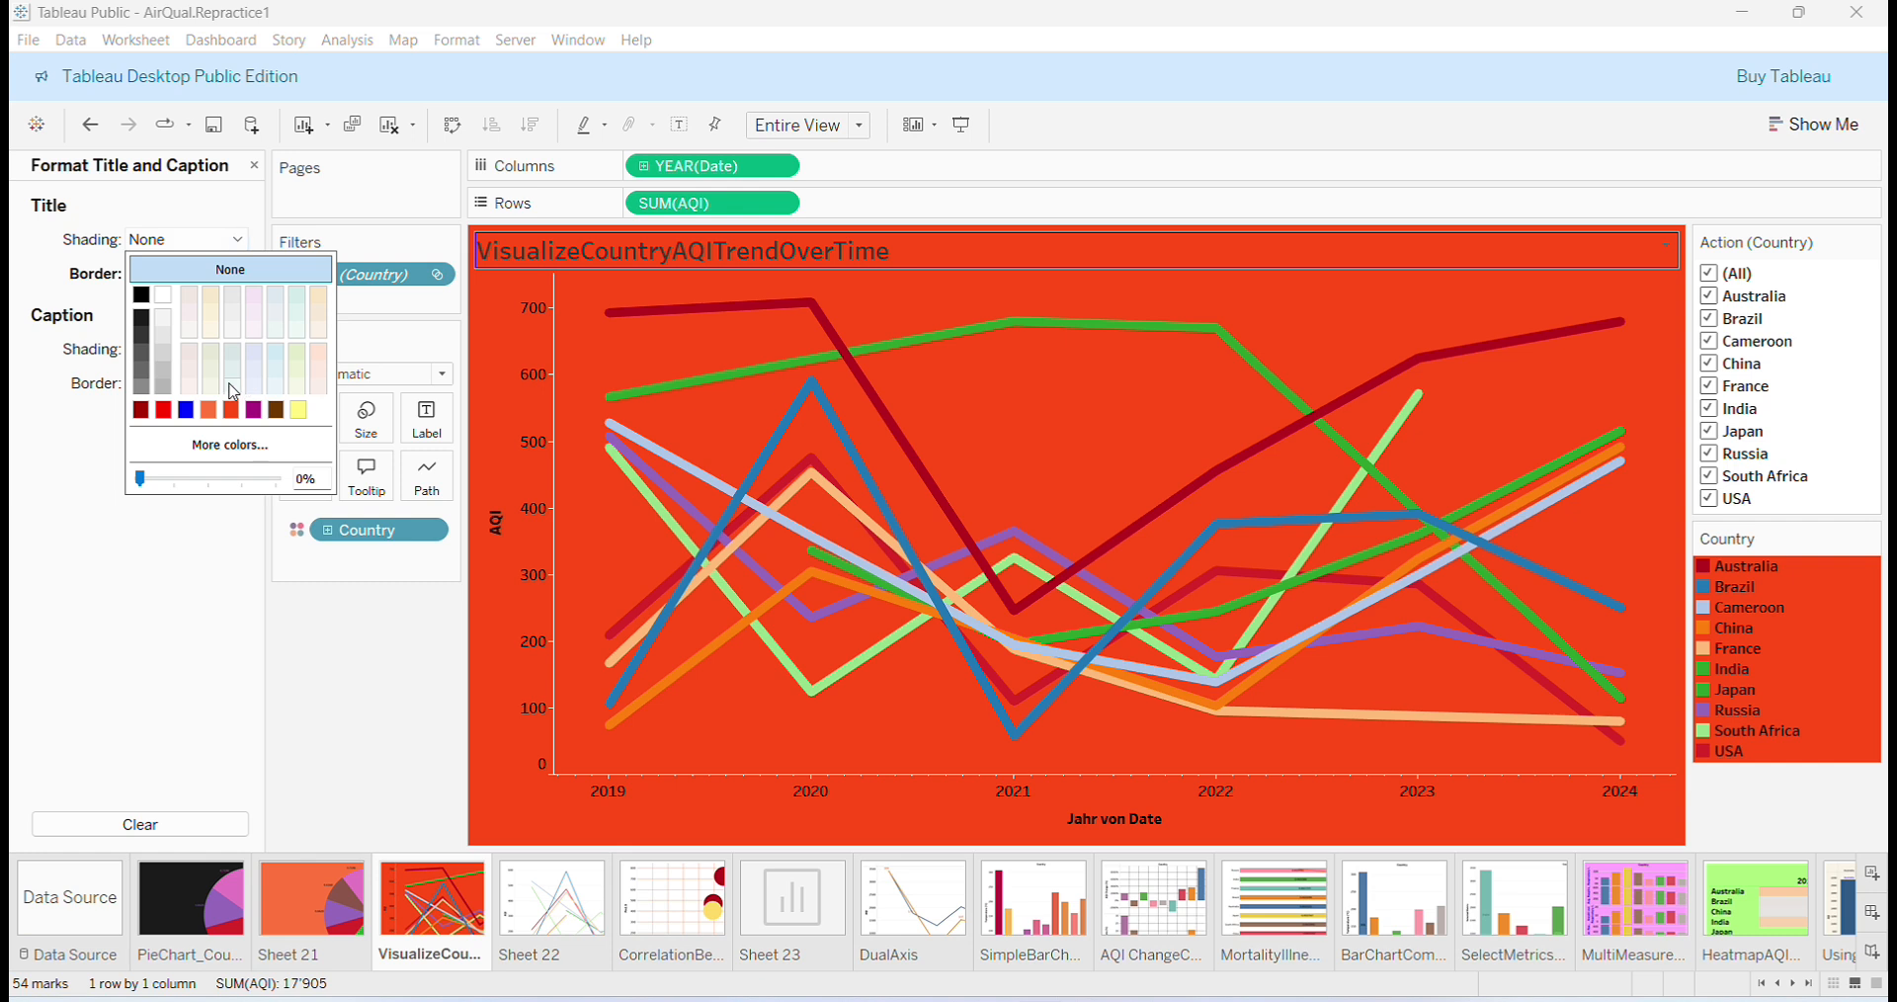
{"action": "left_click", "coordinate": [319, 298]}
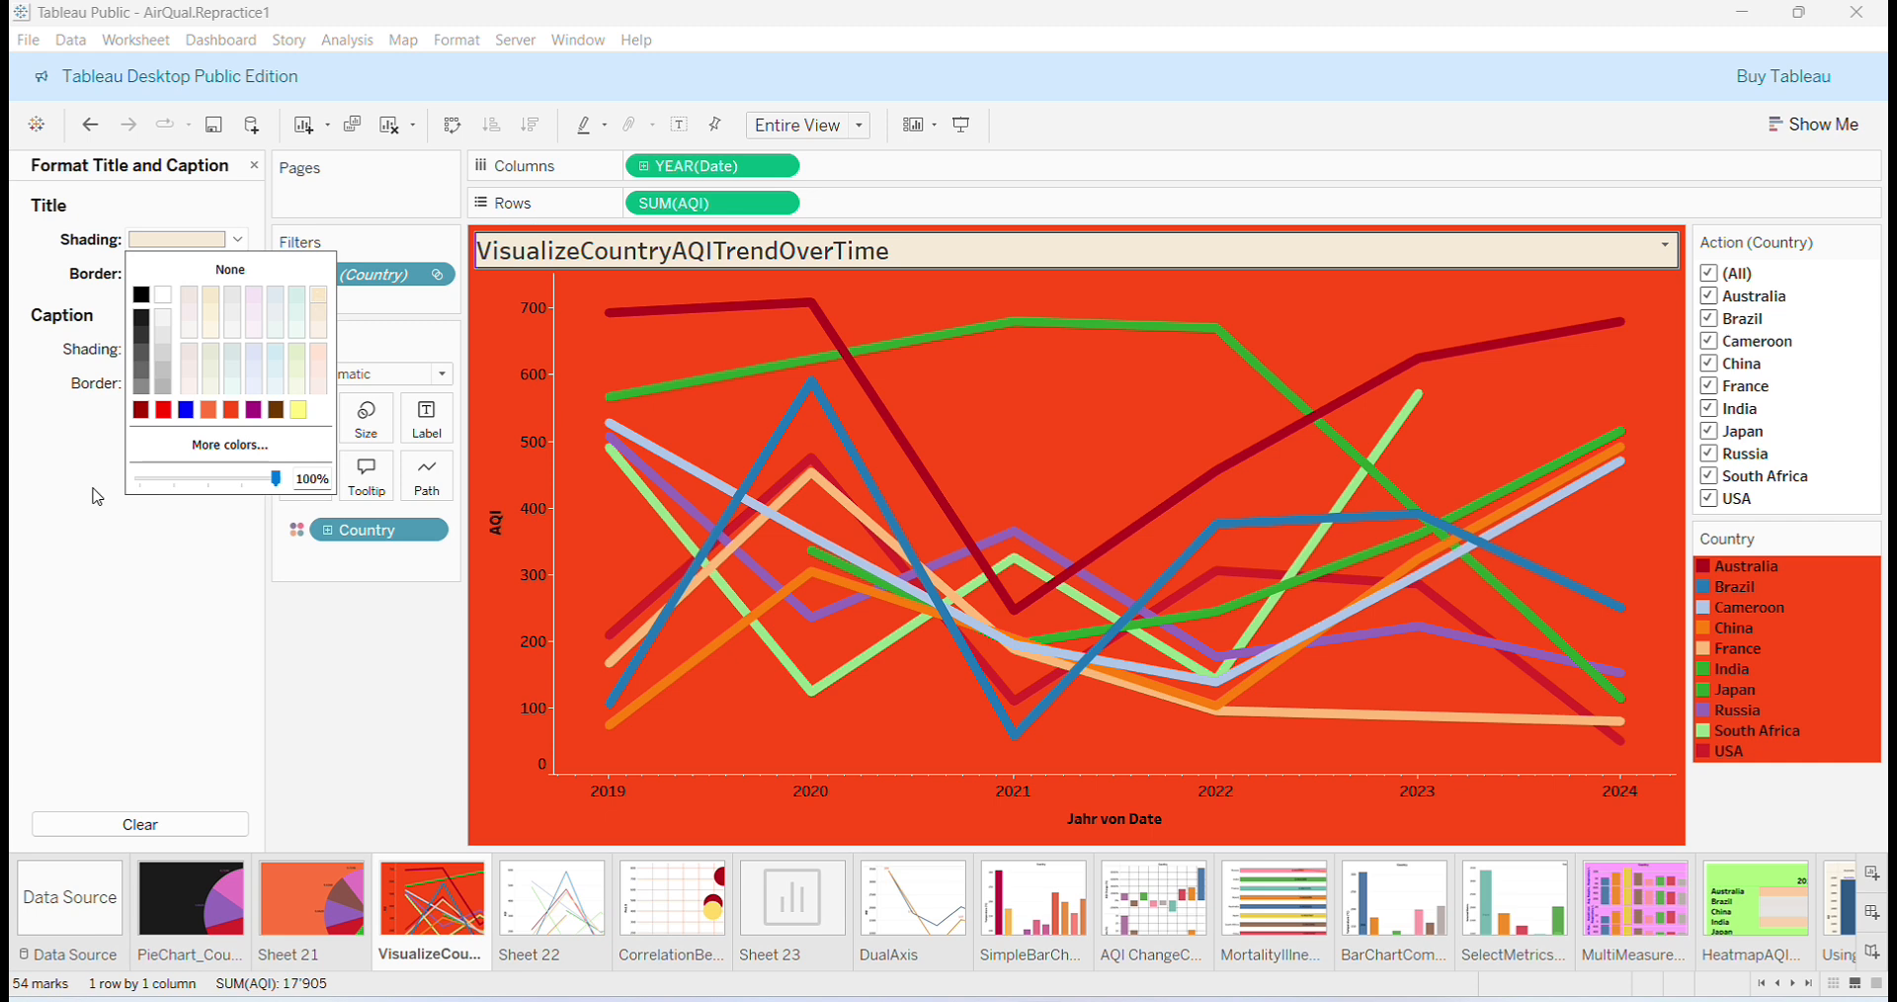
{"action": "left_click", "coordinate": [14, 671]}
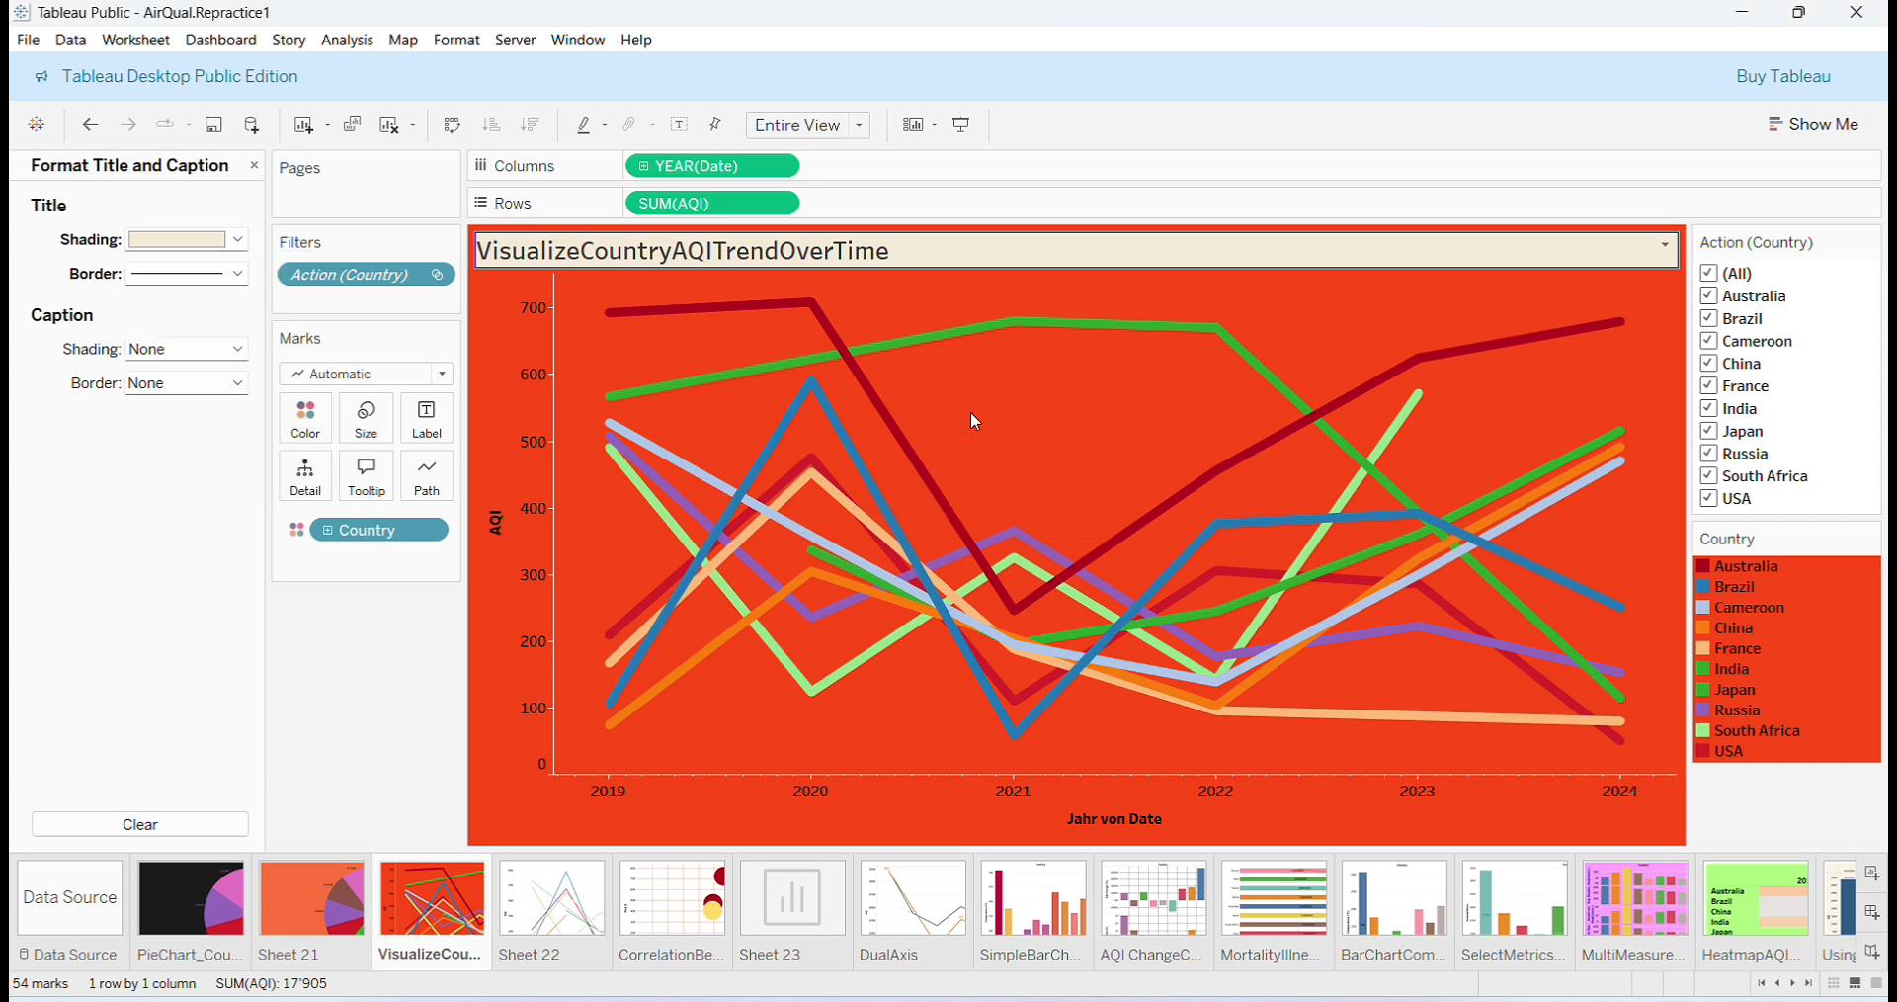
{"action": "left_click", "coordinate": [255, 166]}
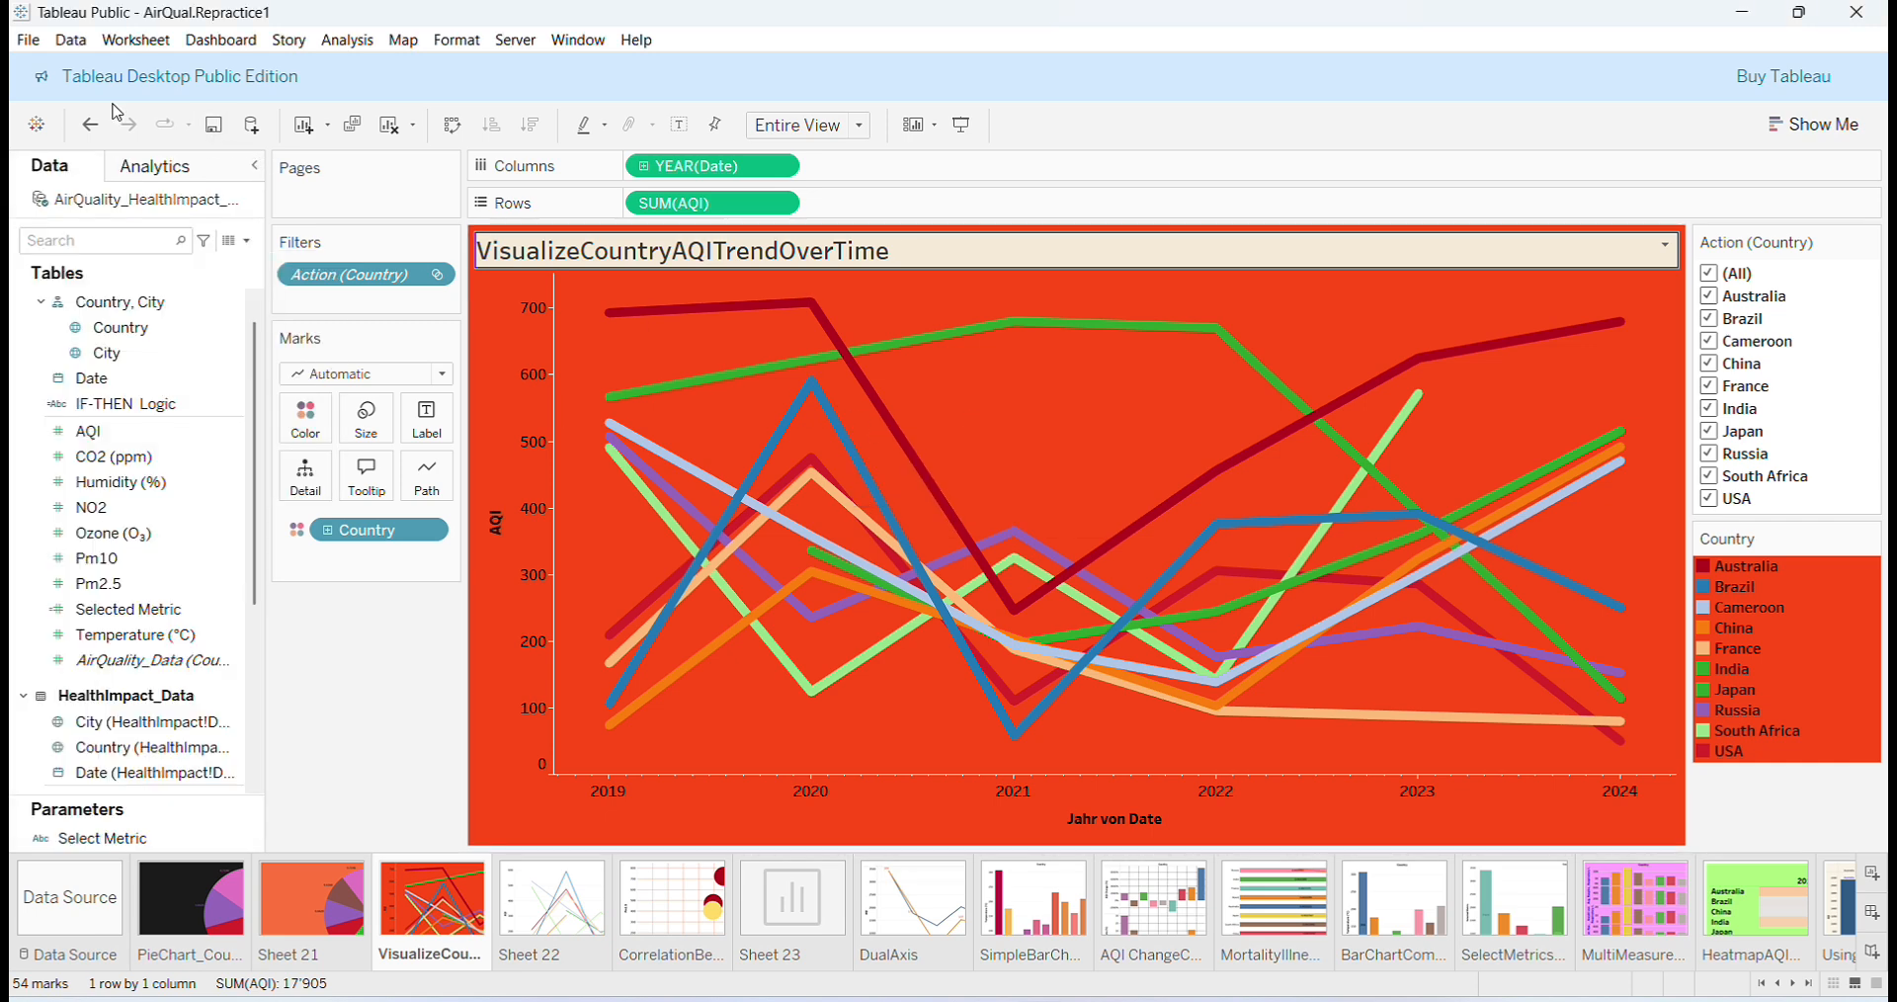
{"action": "left_click", "coordinate": [29, 40]}
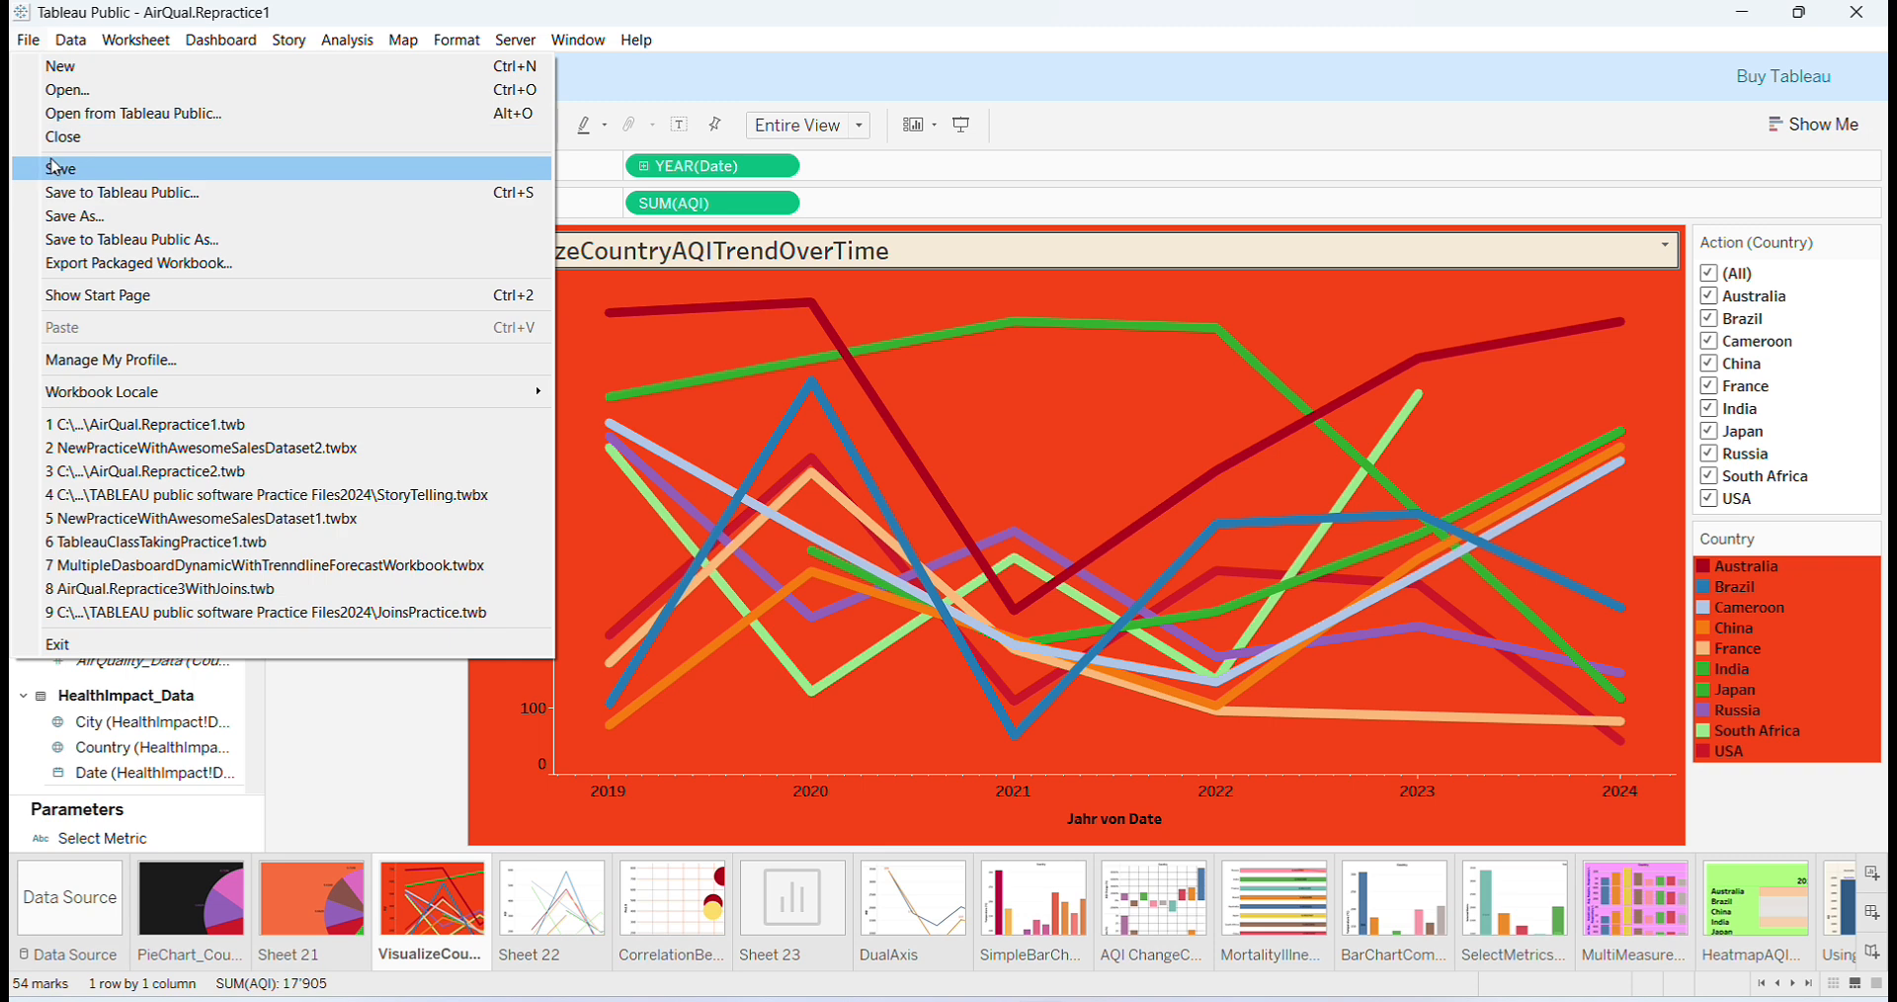
{"action": "left_click", "coordinate": [58, 170]}
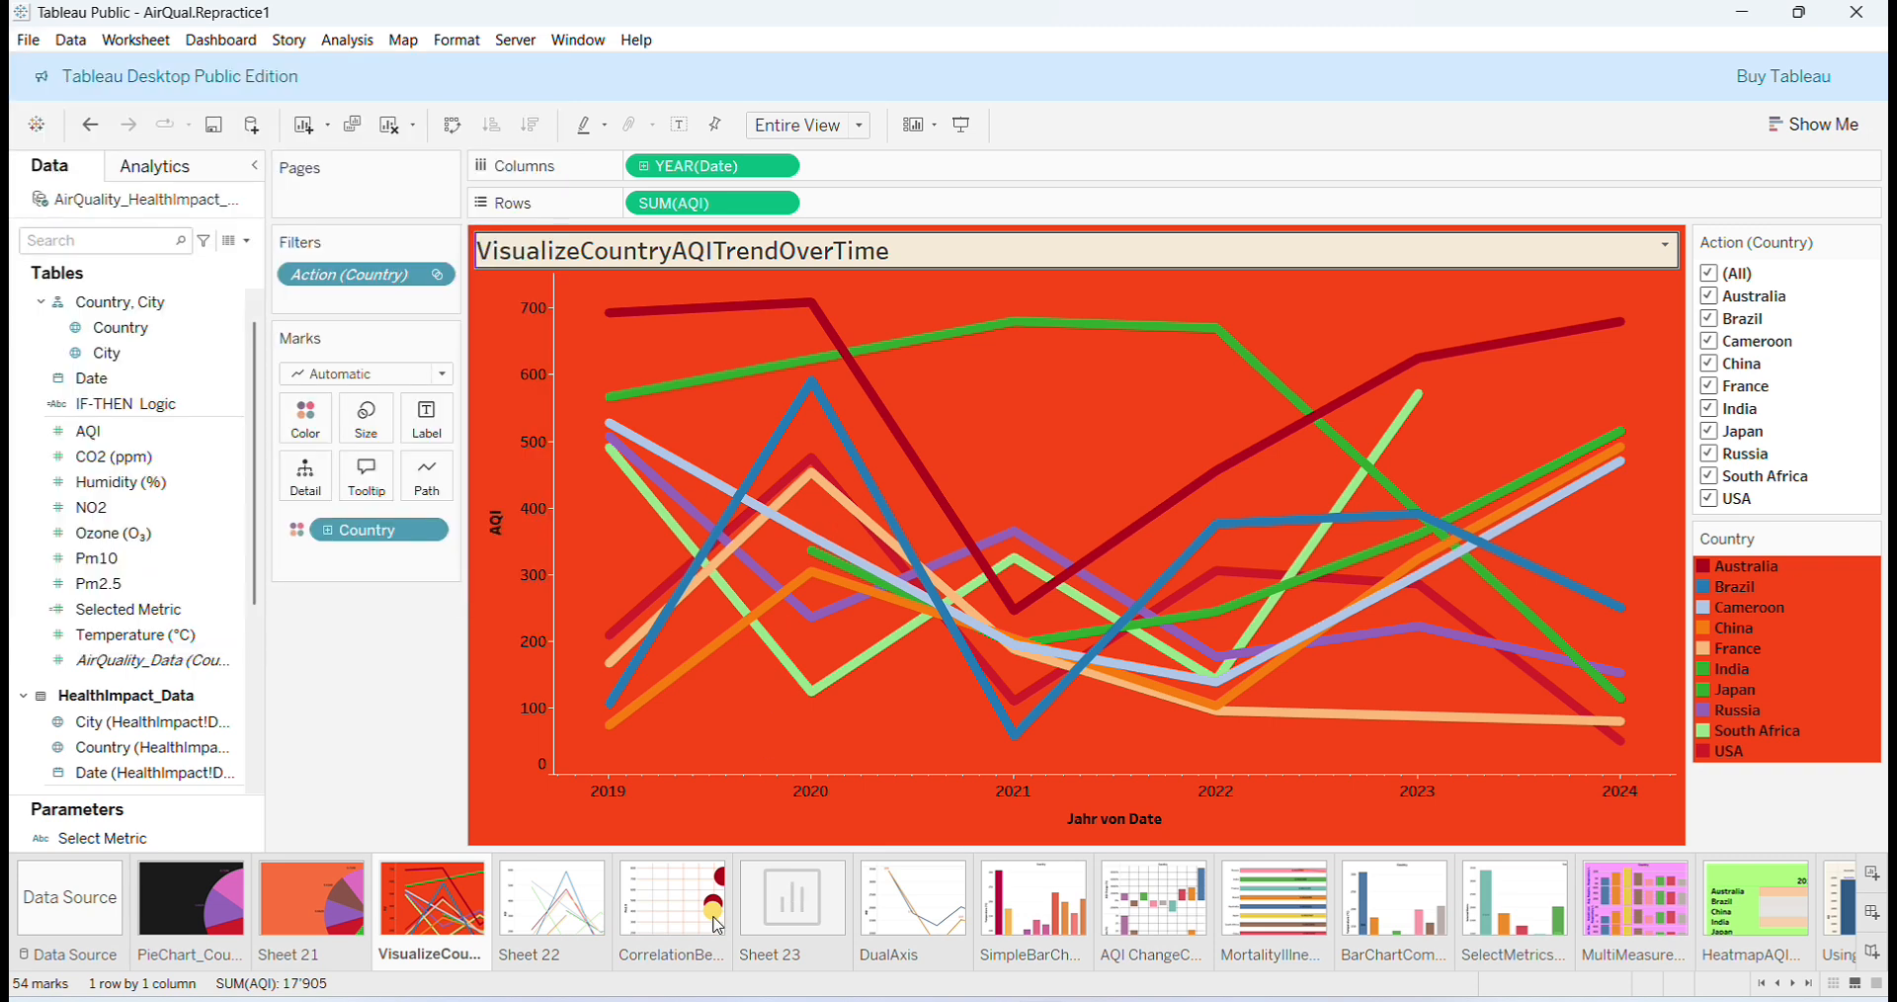
Compare the trend lines on Sheet 22 and VisualizeCountryAQITrendOverTime, and check the latter's line size setting.
{"action": "left_click", "coordinate": [561, 915]}
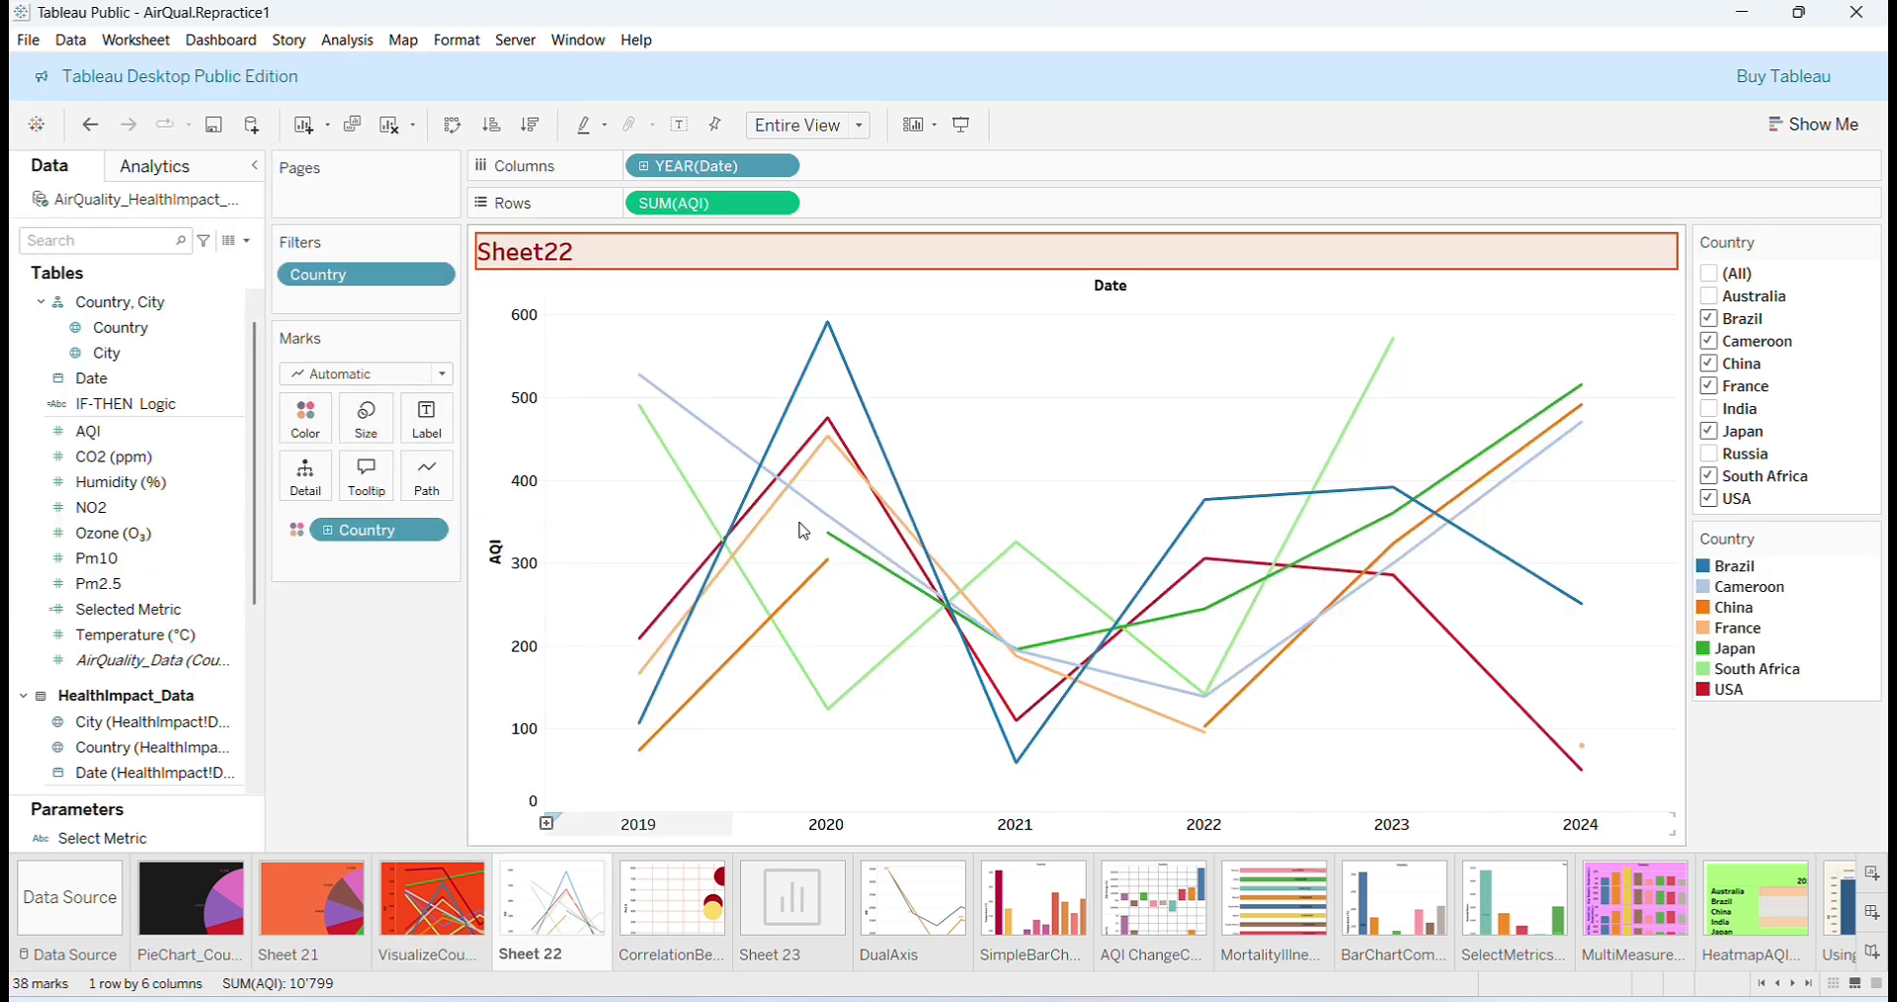
{"action": "mouse_move", "coordinate": [862, 397]}
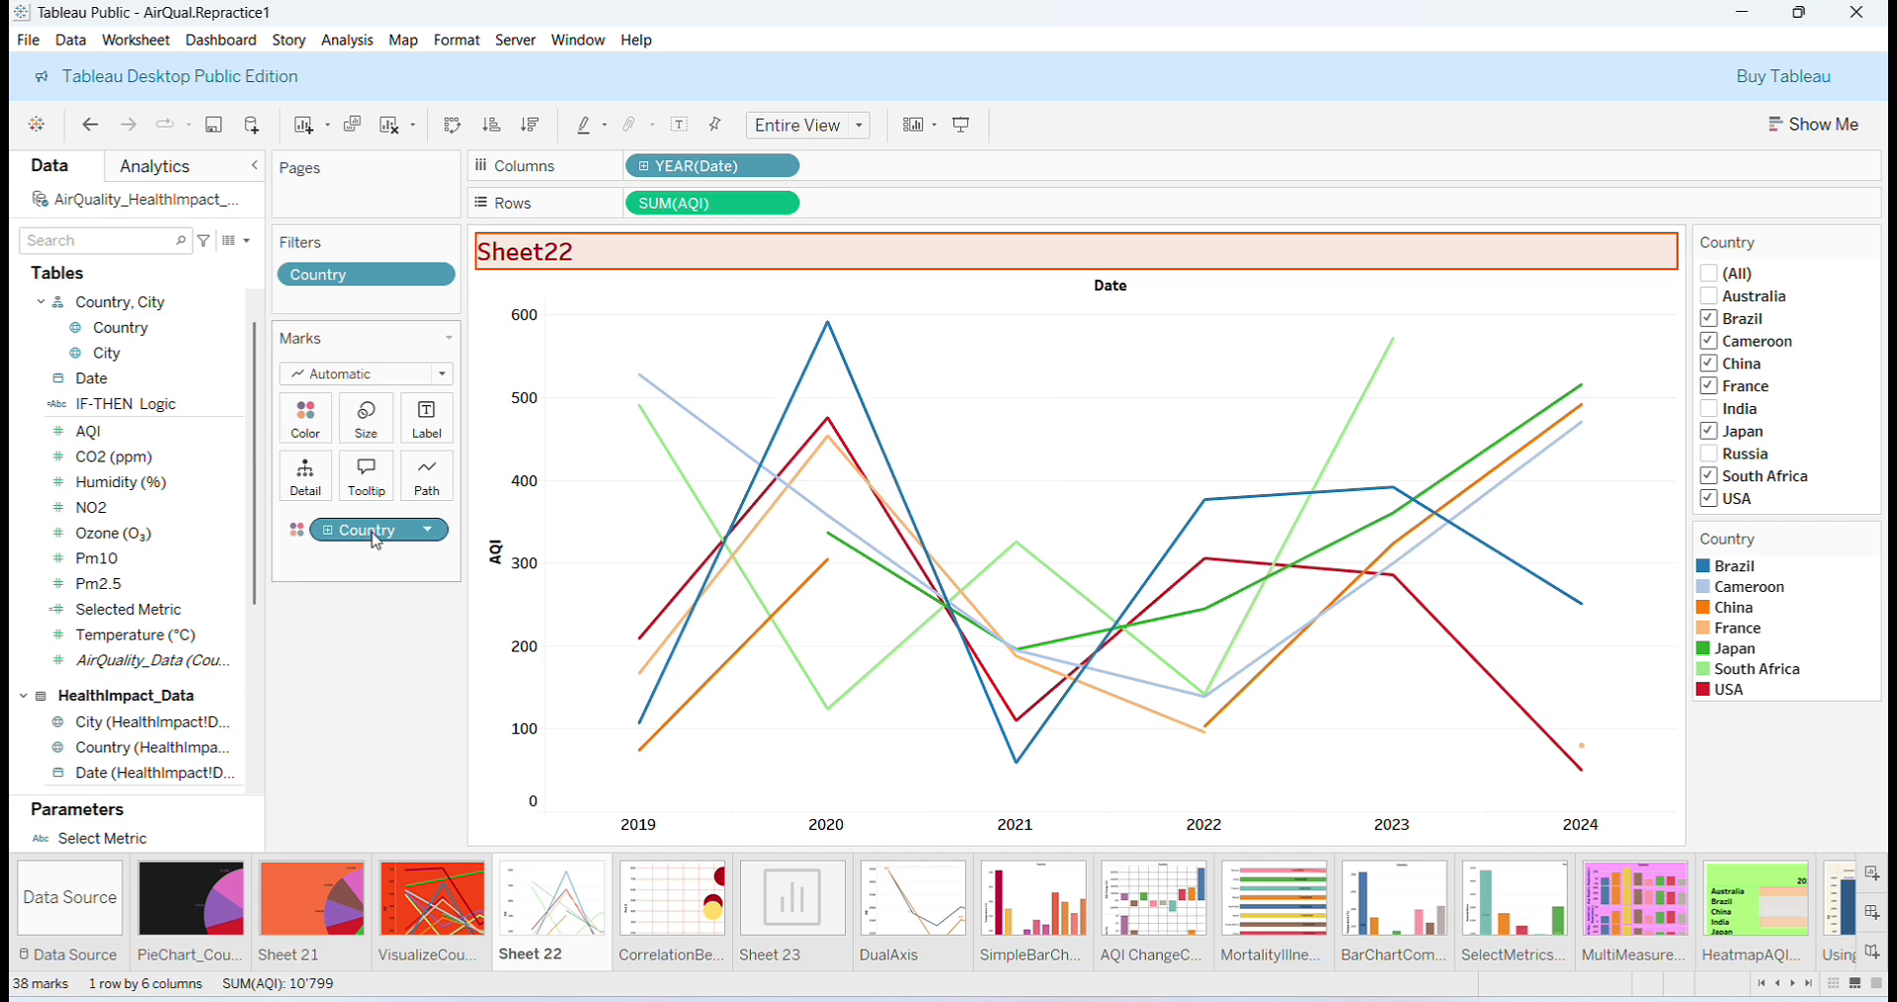
{"action": "left_click", "coordinate": [450, 909]}
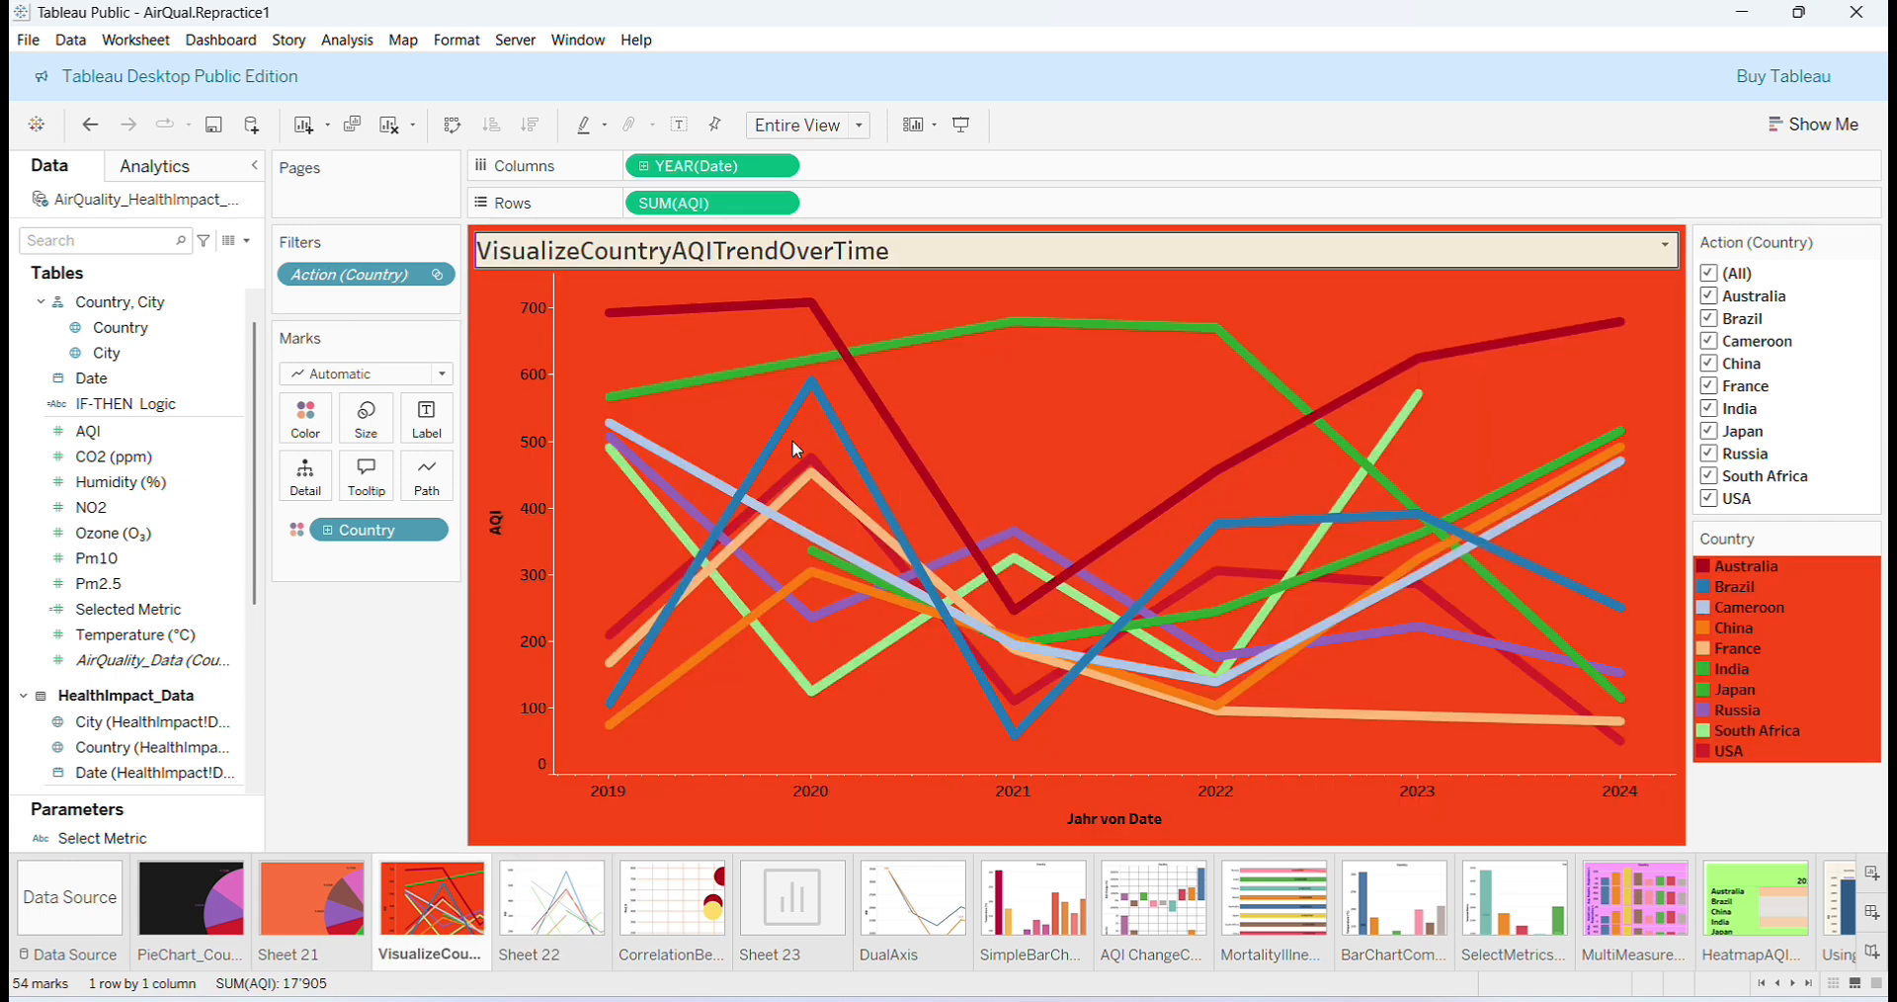
{"action": "mouse_move", "coordinate": [854, 352]}
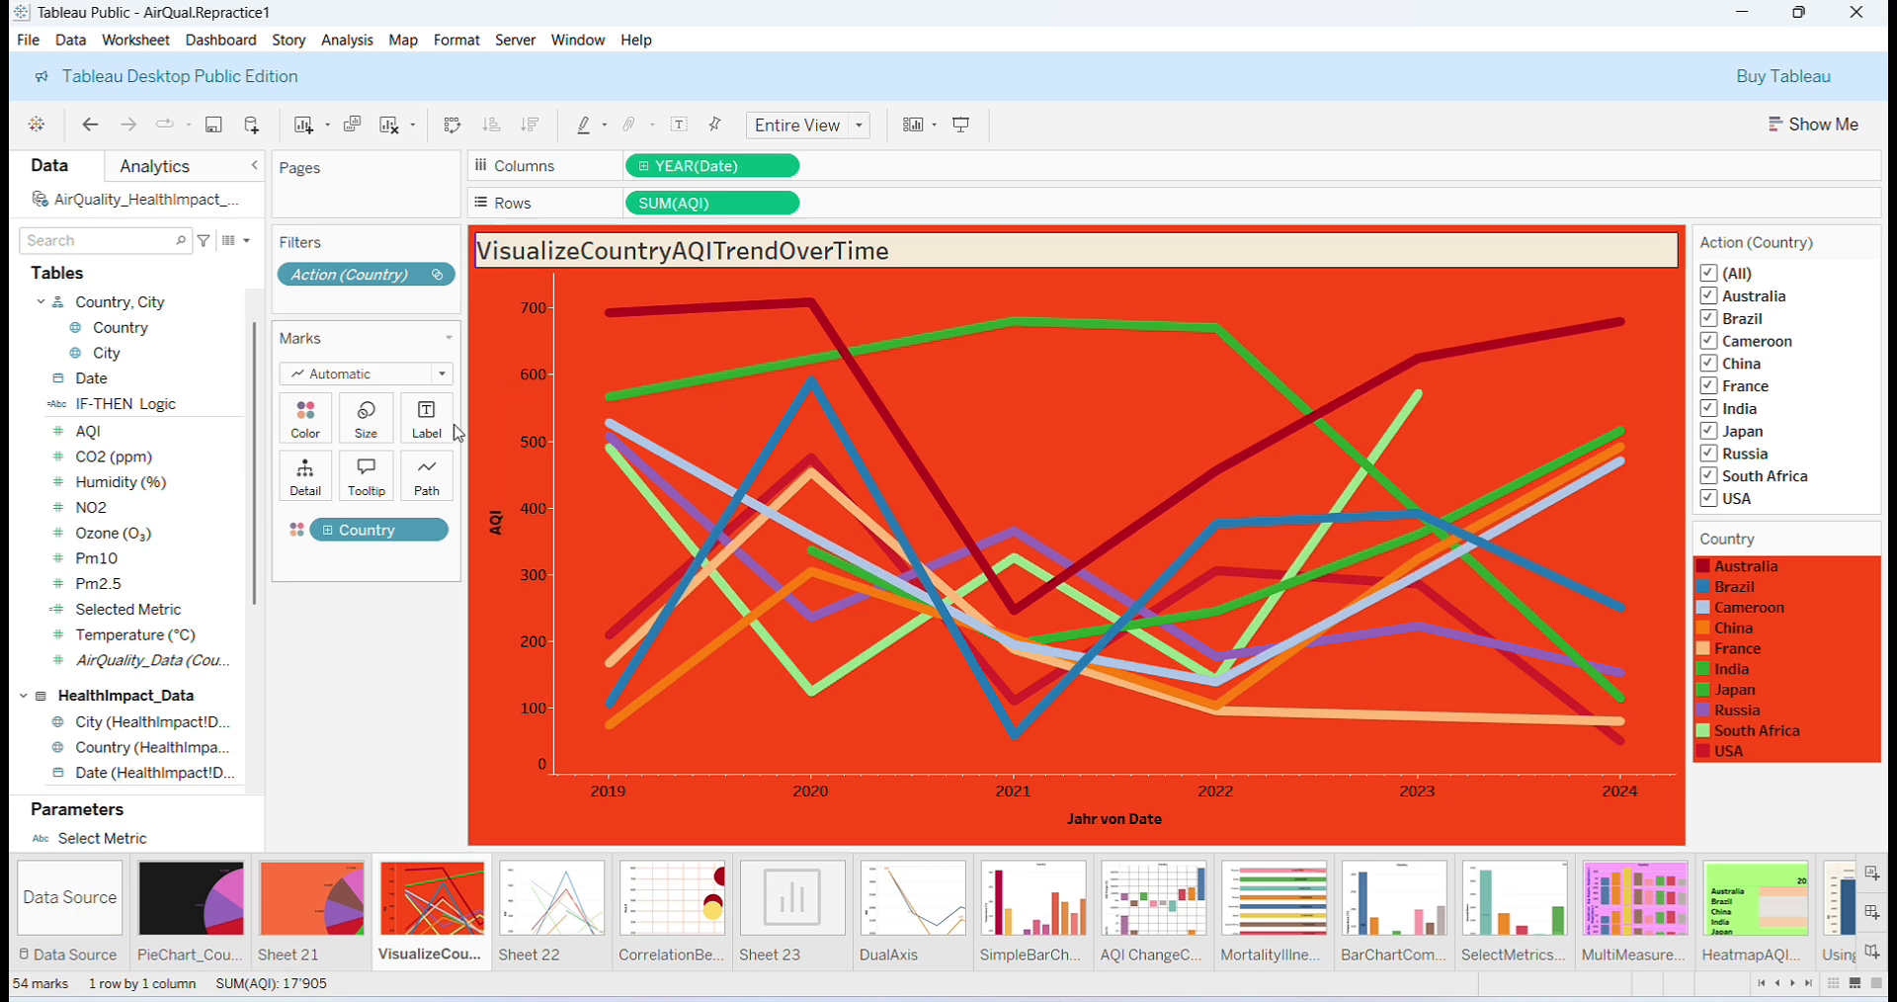
{"action": "left_click", "coordinate": [366, 433]}
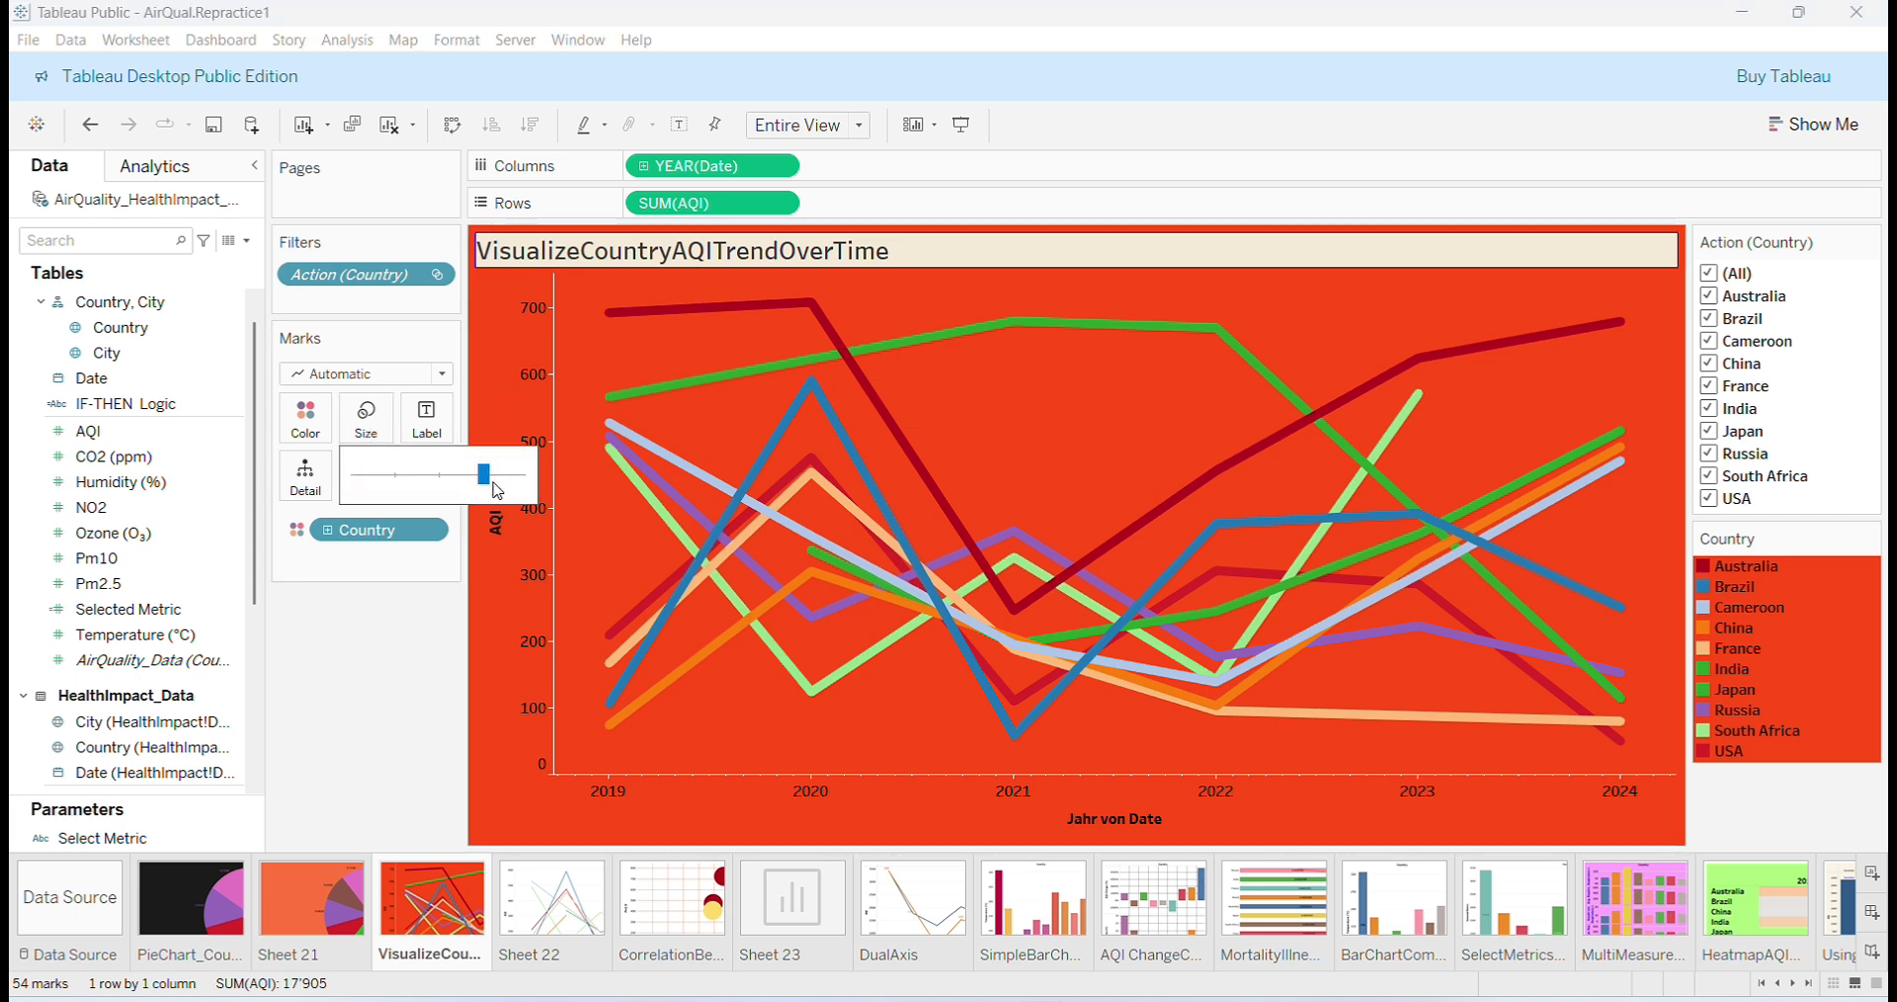
Try thicker line sizes on the Sheet 22 trend chart and finish with thin lines near the small end of the range.
{"action": "left_click", "coordinate": [551, 924]}
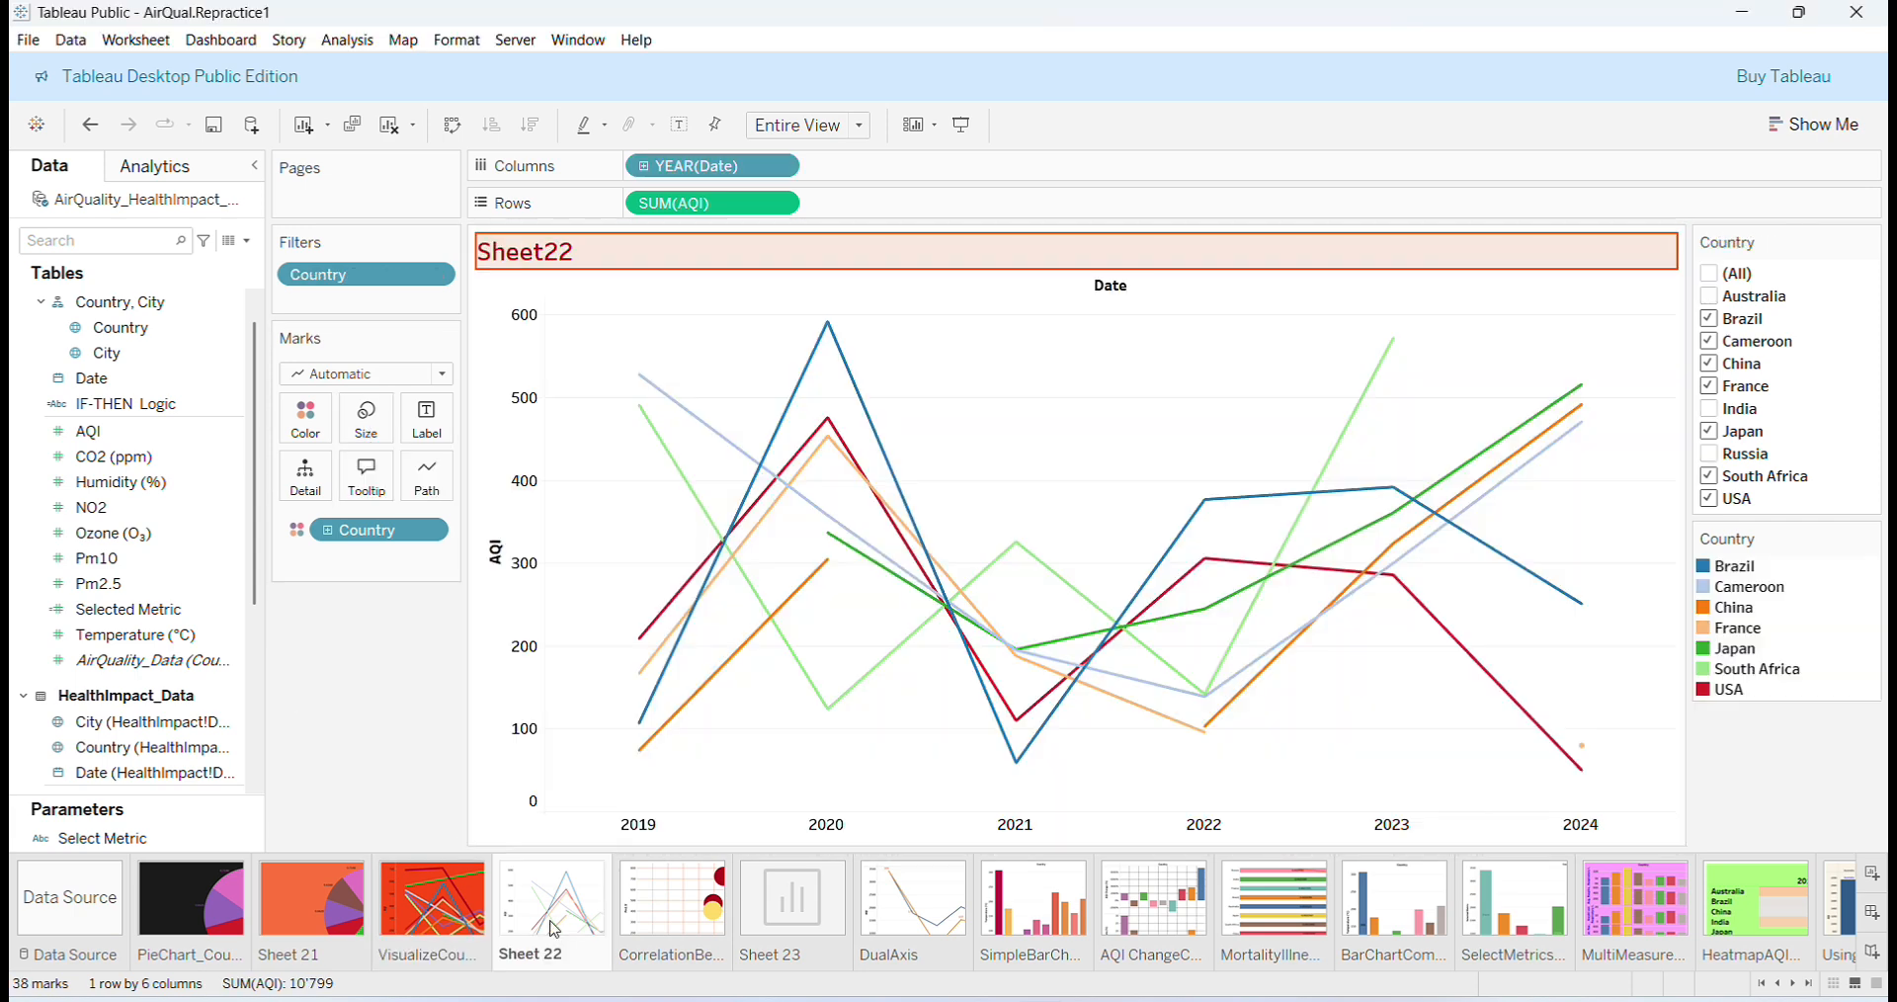
{"action": "mouse_move", "coordinate": [833, 475]}
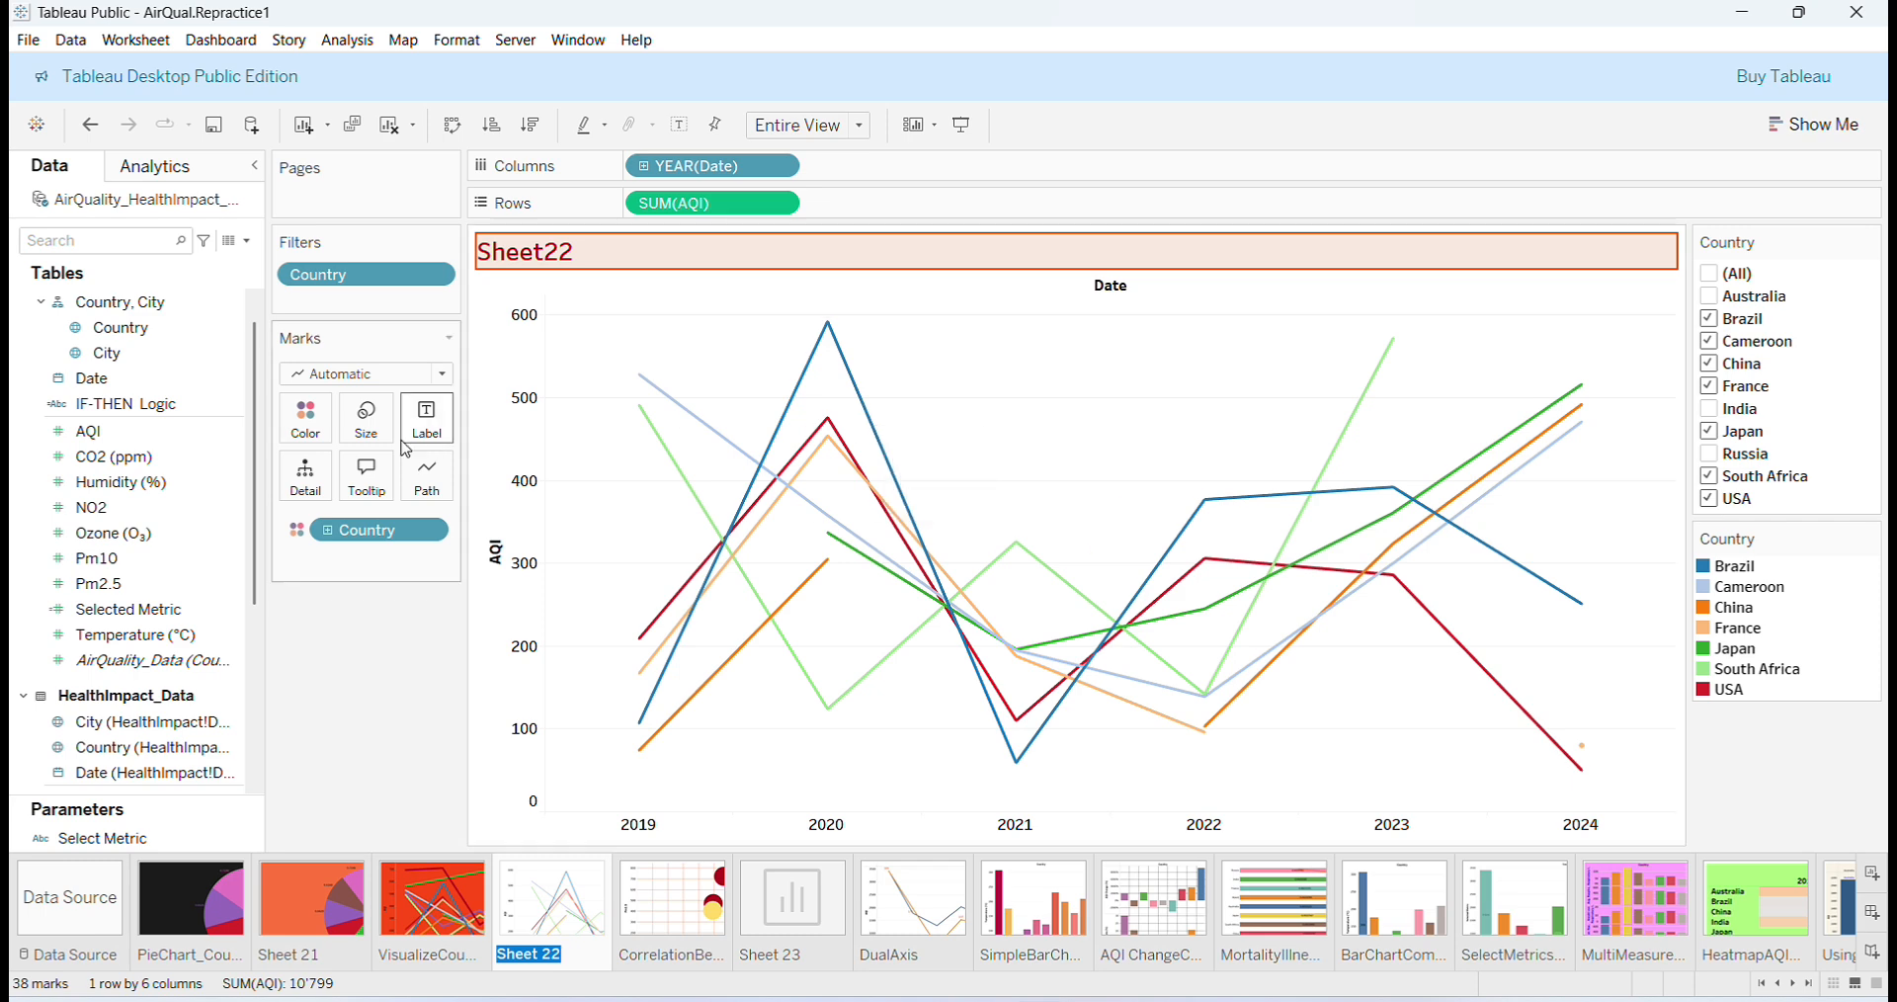
{"action": "left_click", "coordinate": [371, 433]}
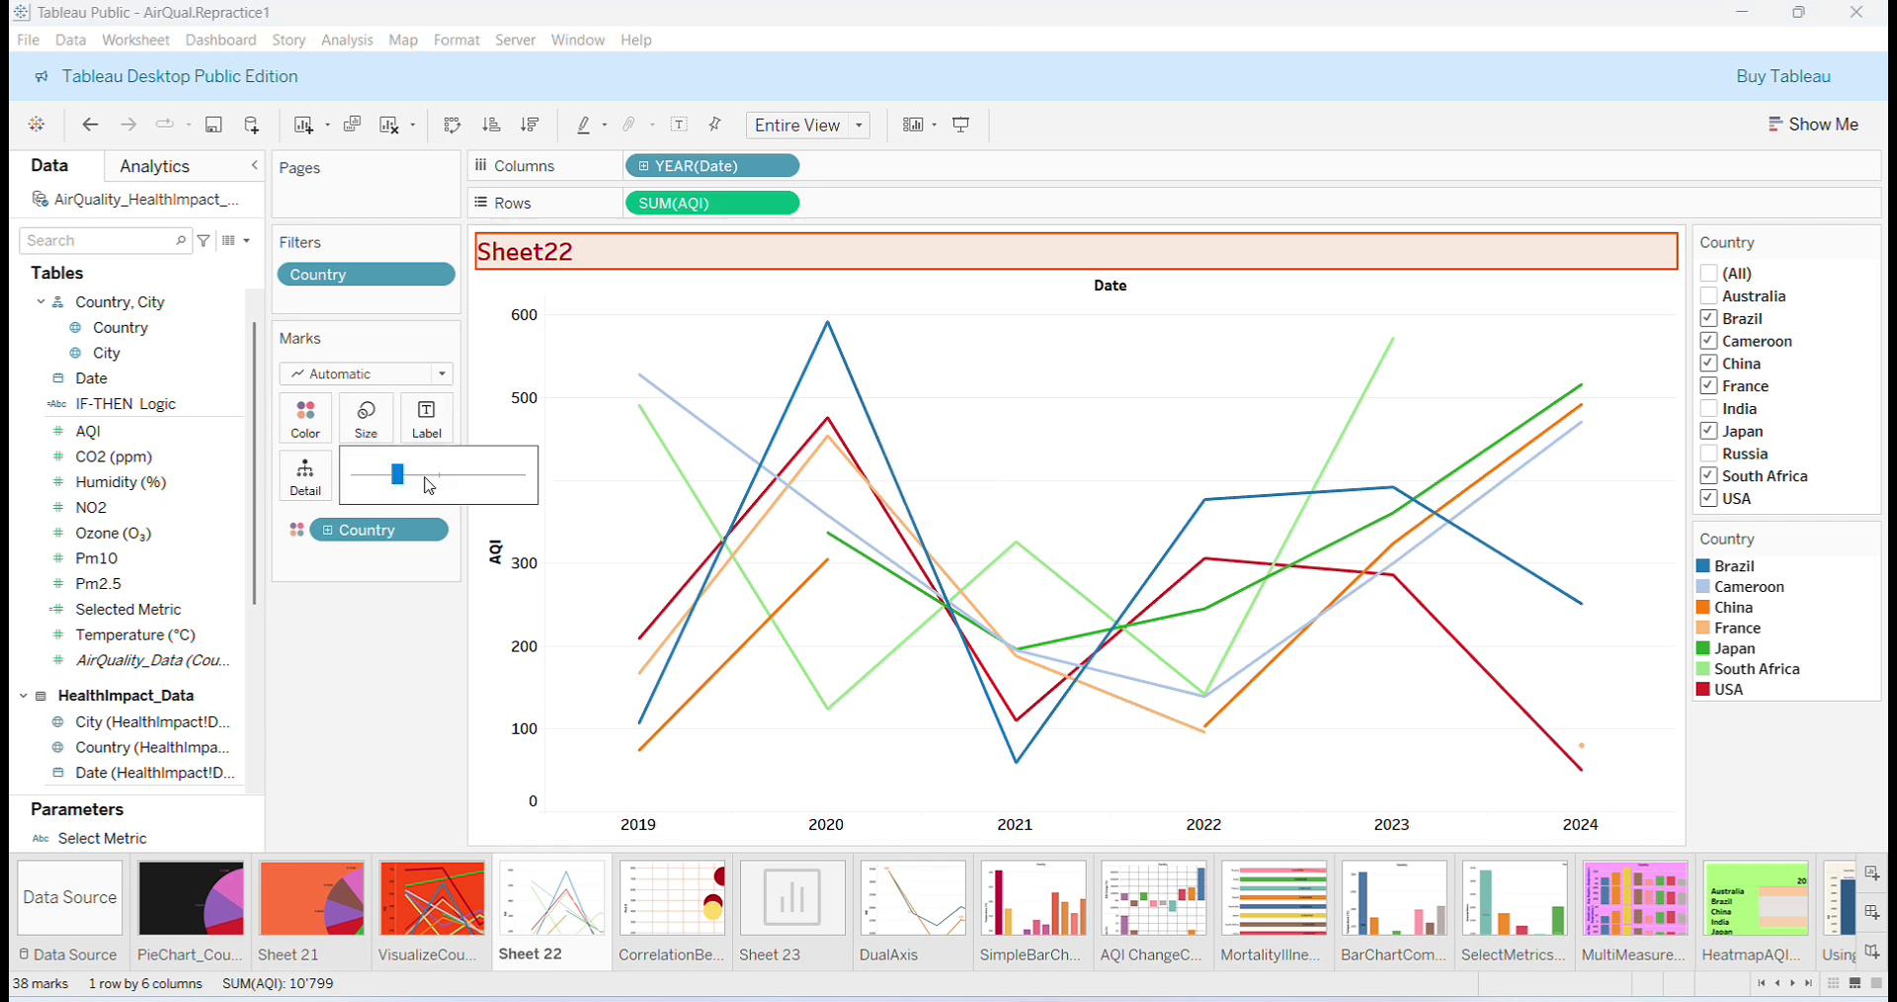
{"action": "left_click", "coordinate": [490, 479]}
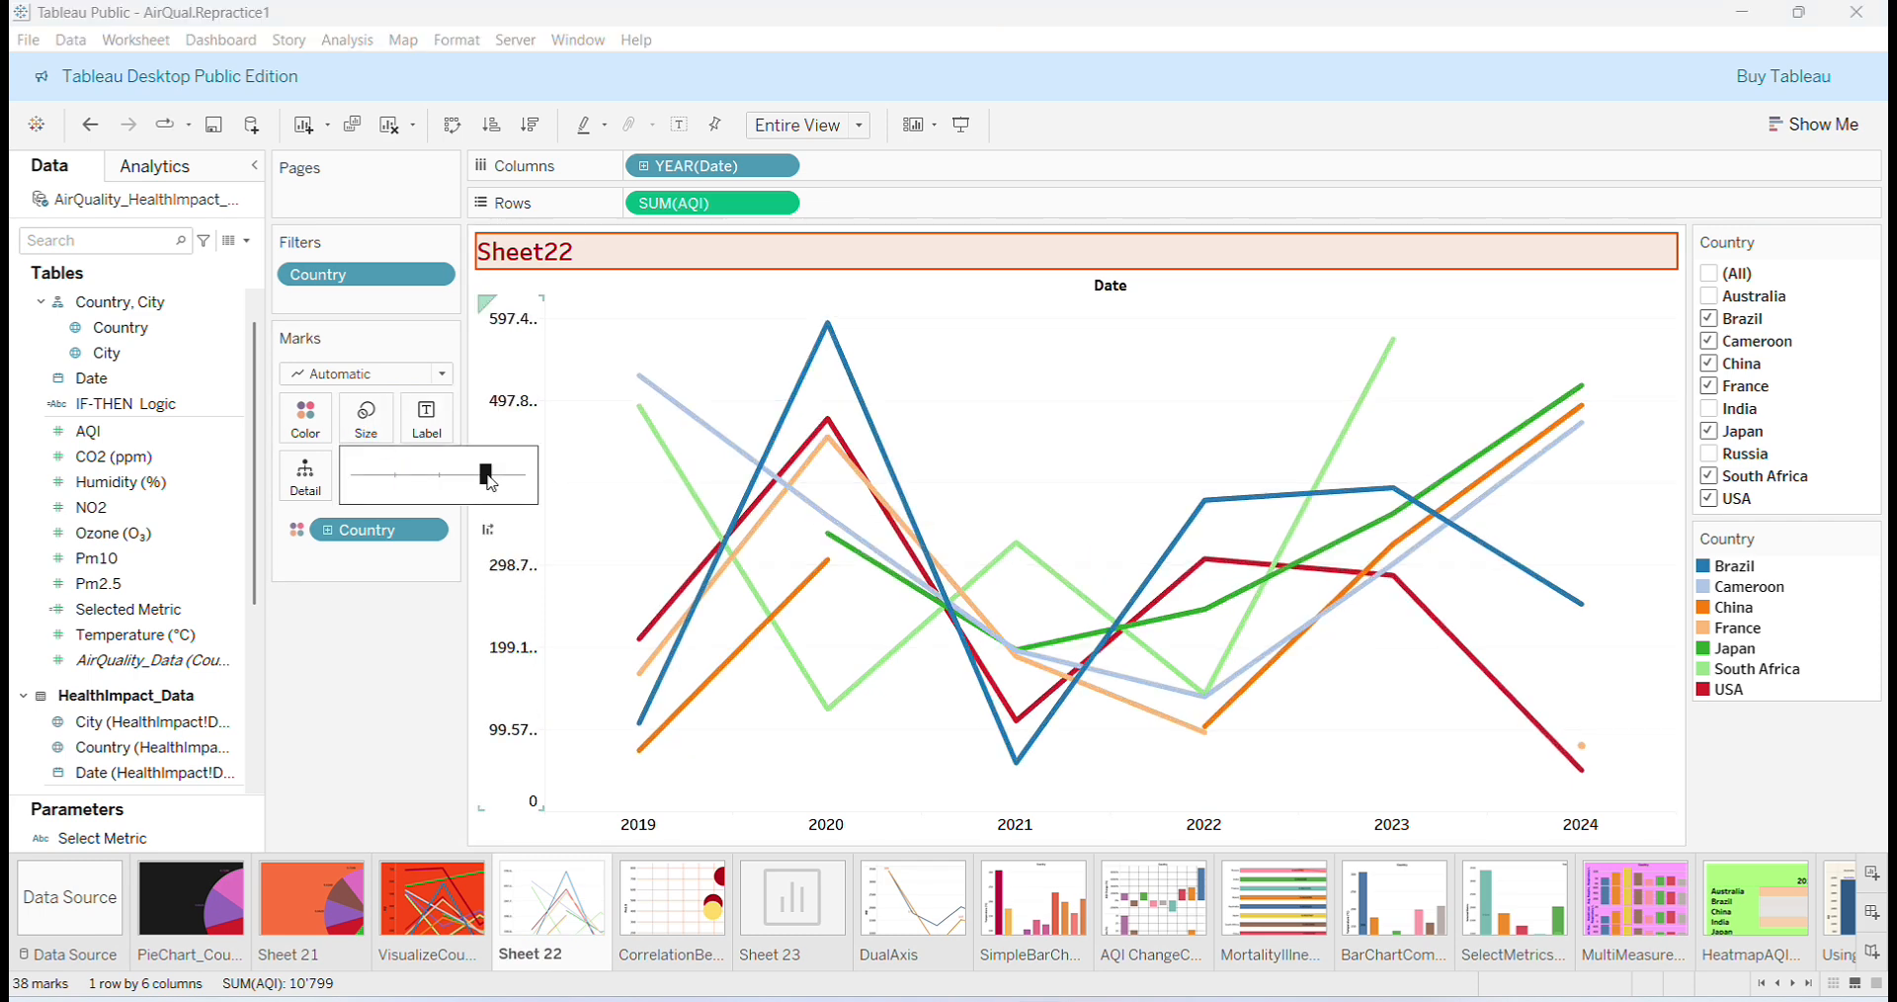
{"action": "left_click", "coordinate": [505, 475]}
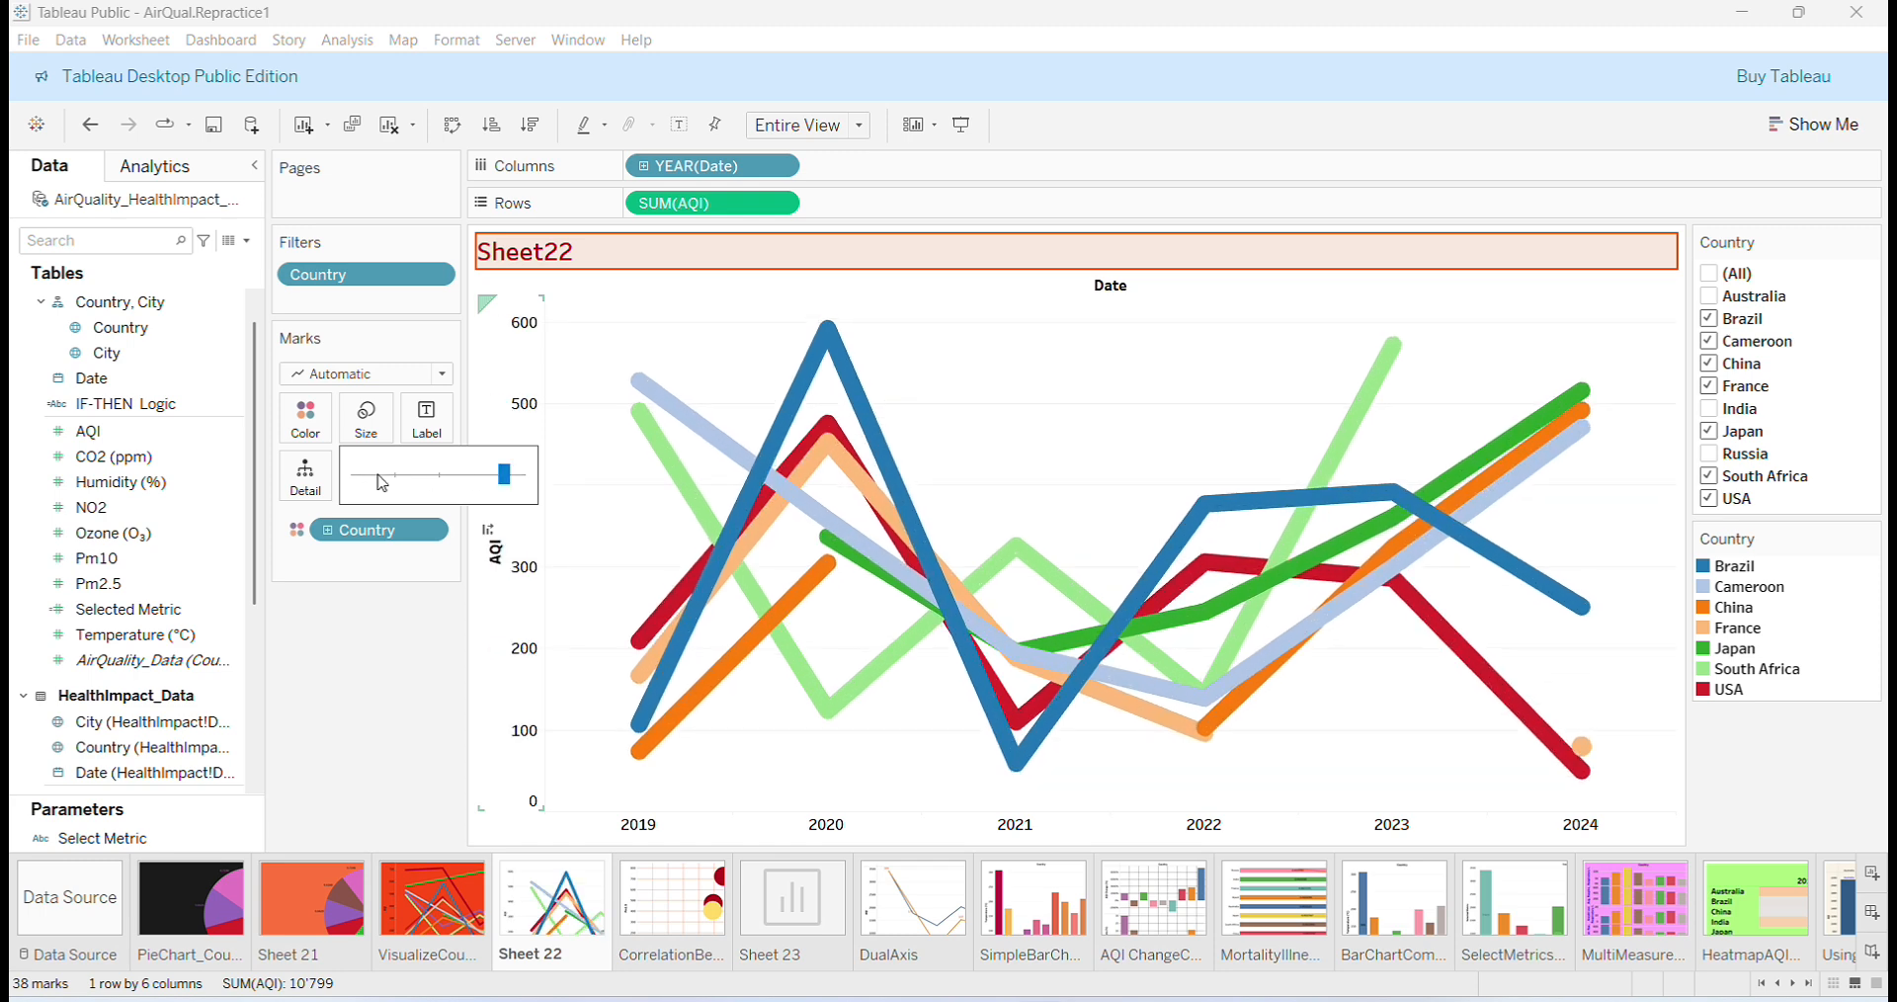
{"action": "left_click", "coordinate": [383, 484]}
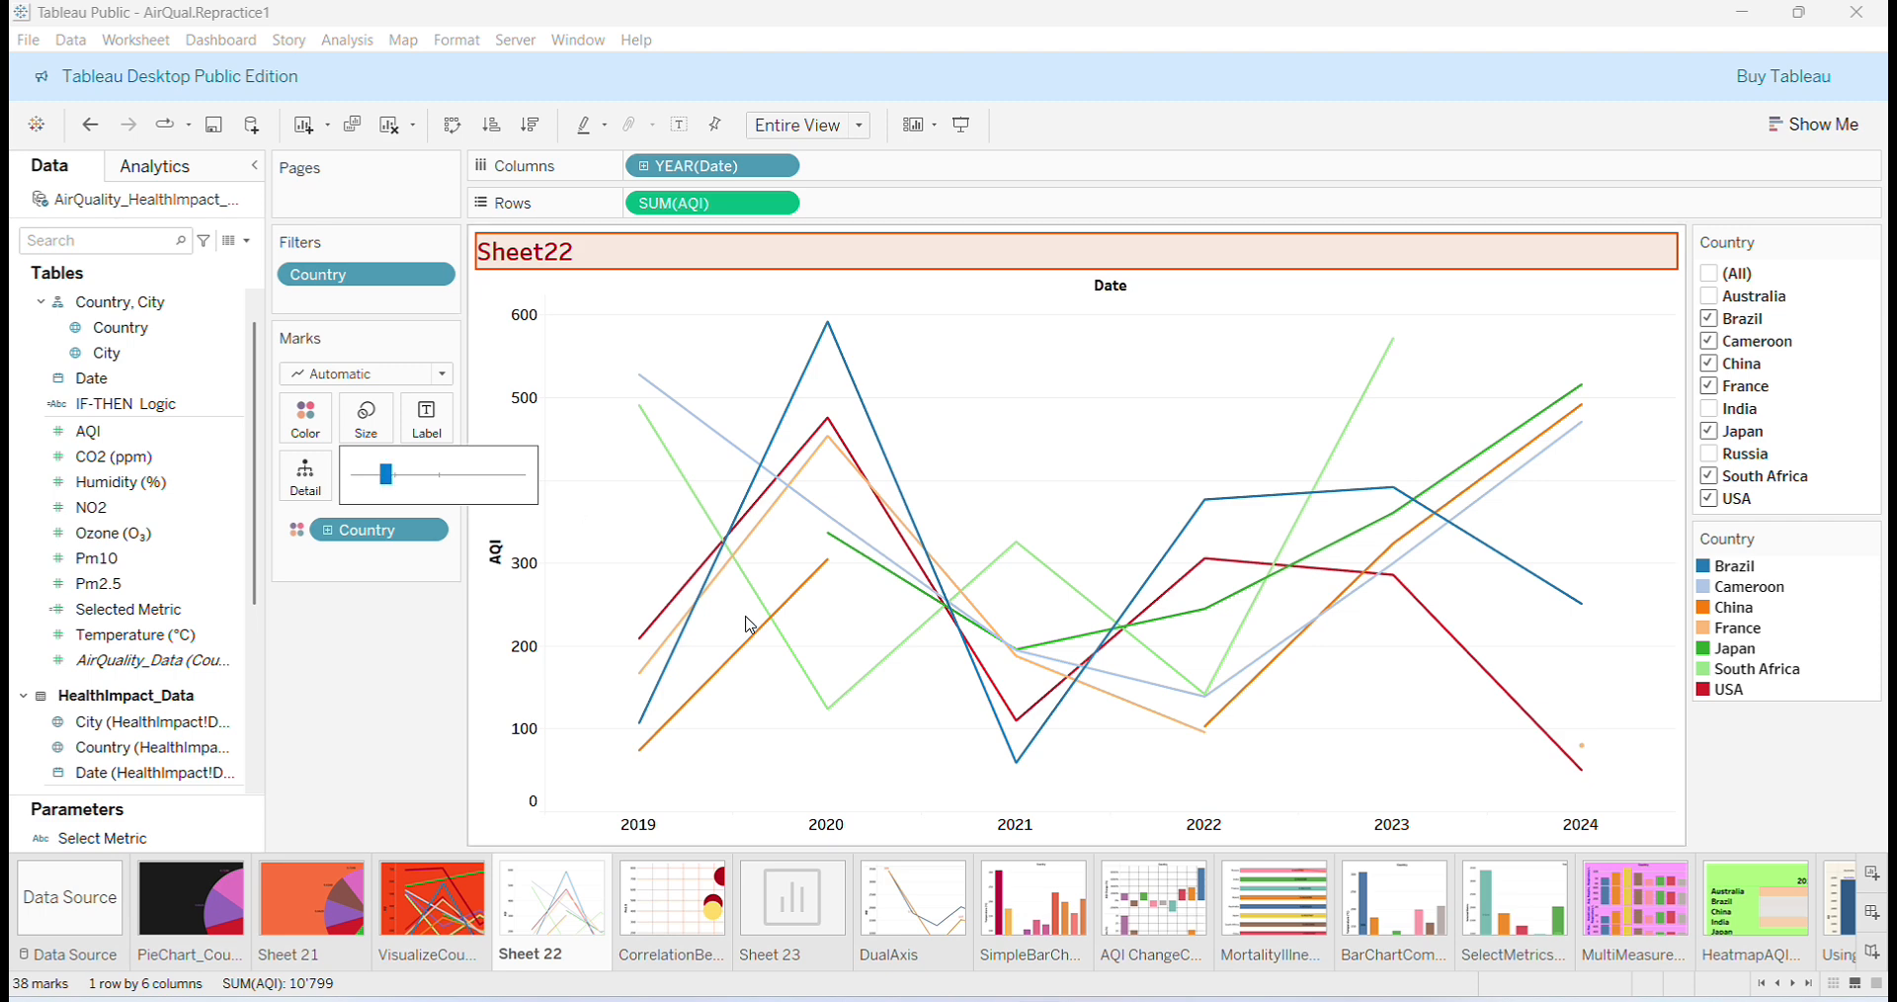
Compare Sheet 22 with the VisualizeCountryAQITrendOverTime sheet, set Sheet 22's grid lines to None, and save the workbook.
{"action": "left_click", "coordinate": [465, 884]}
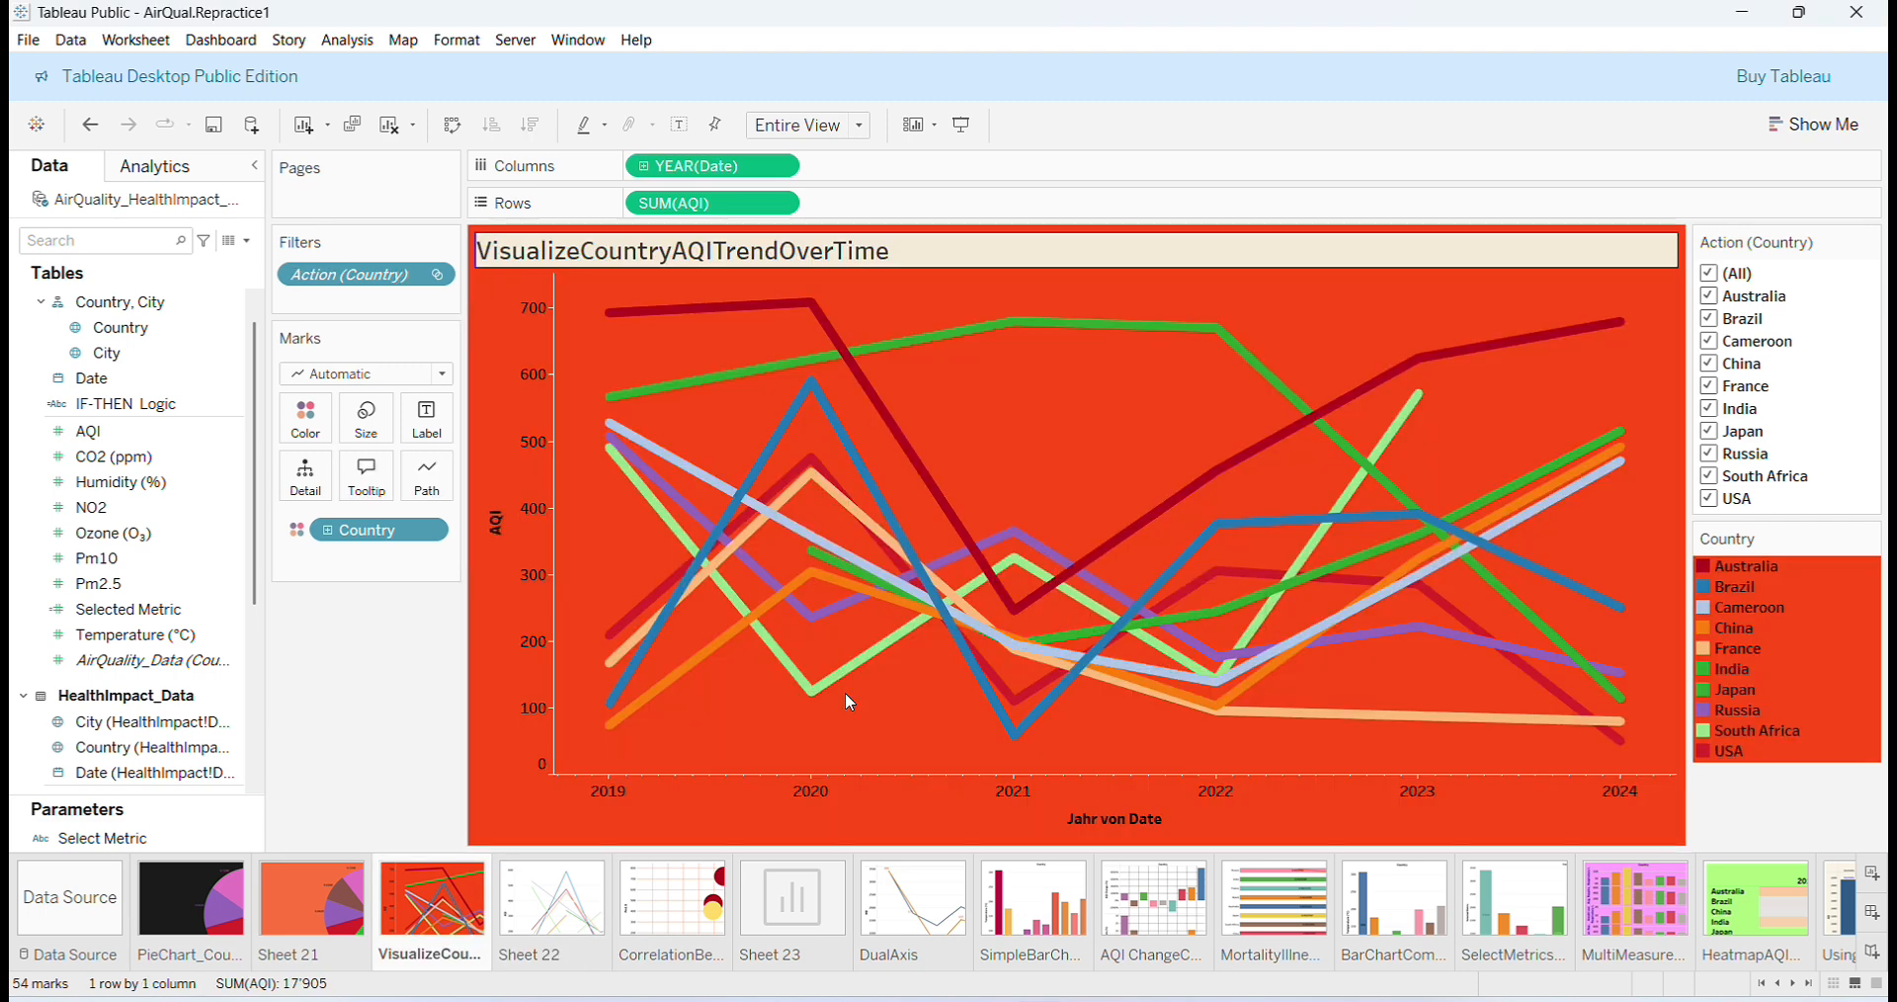
{"action": "left_click", "coordinate": [567, 892]}
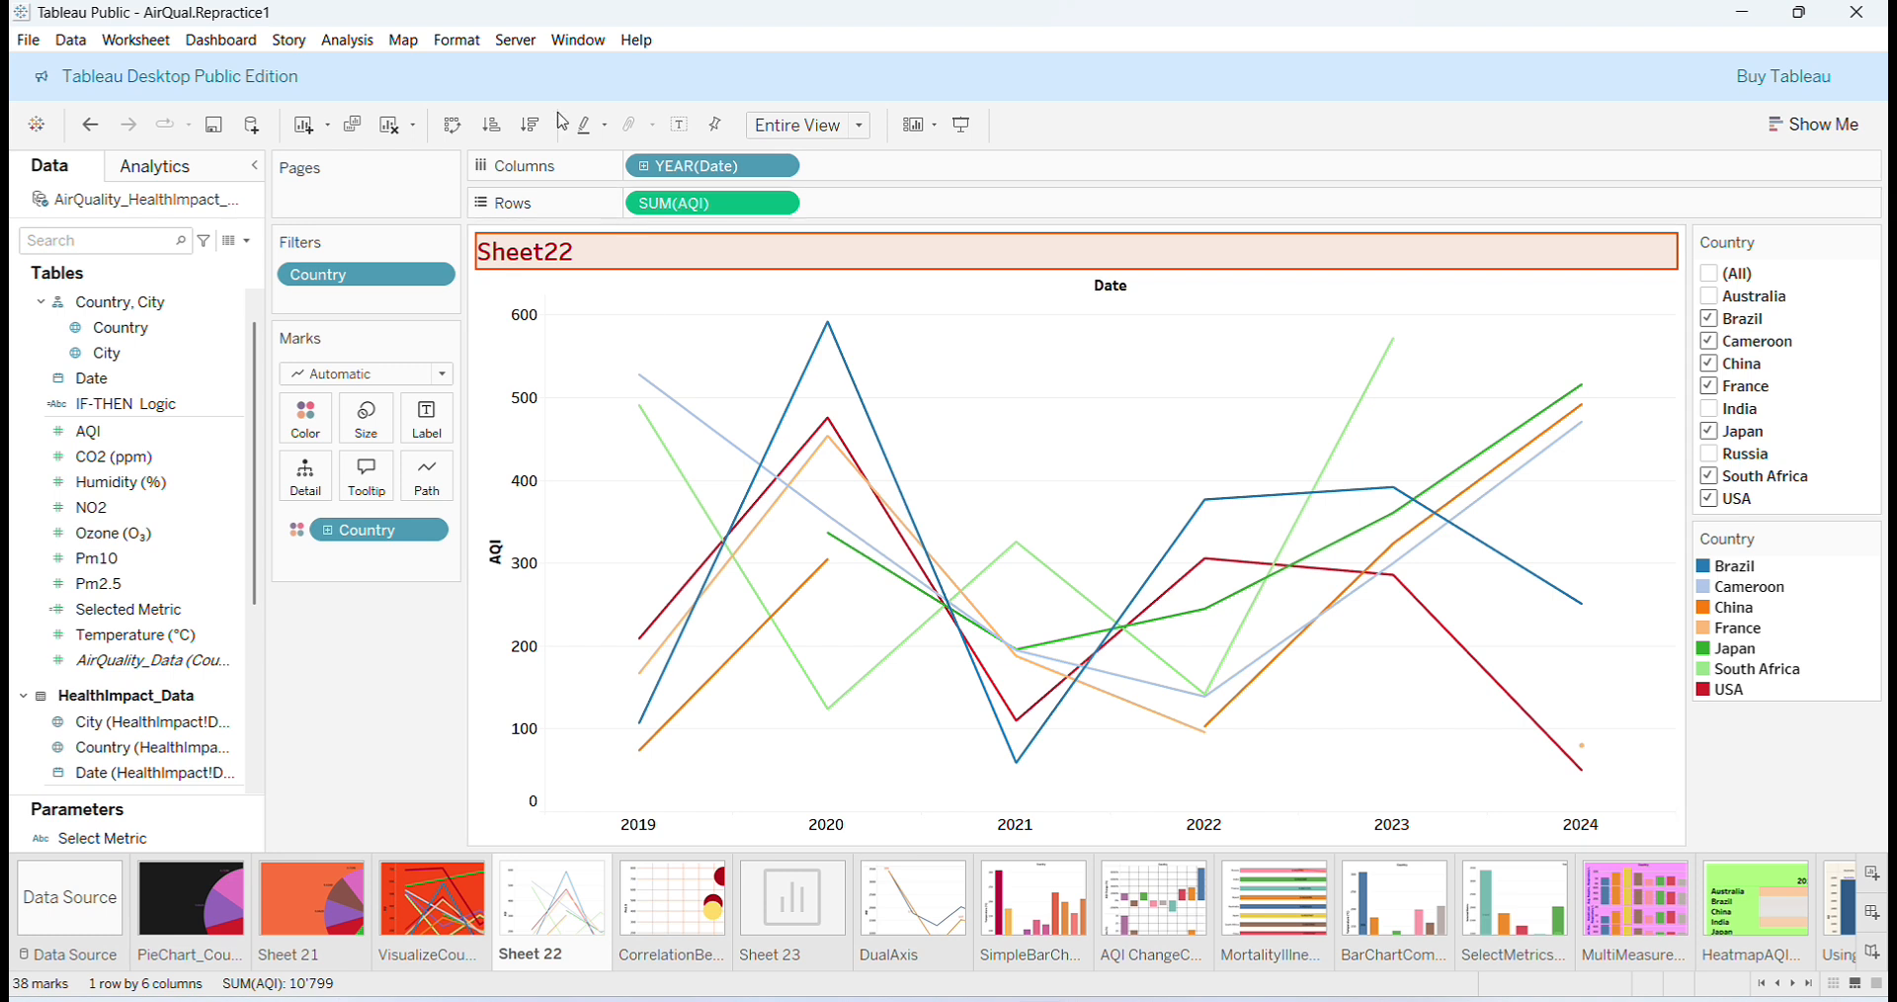
{"action": "left_click", "coordinate": [456, 41]}
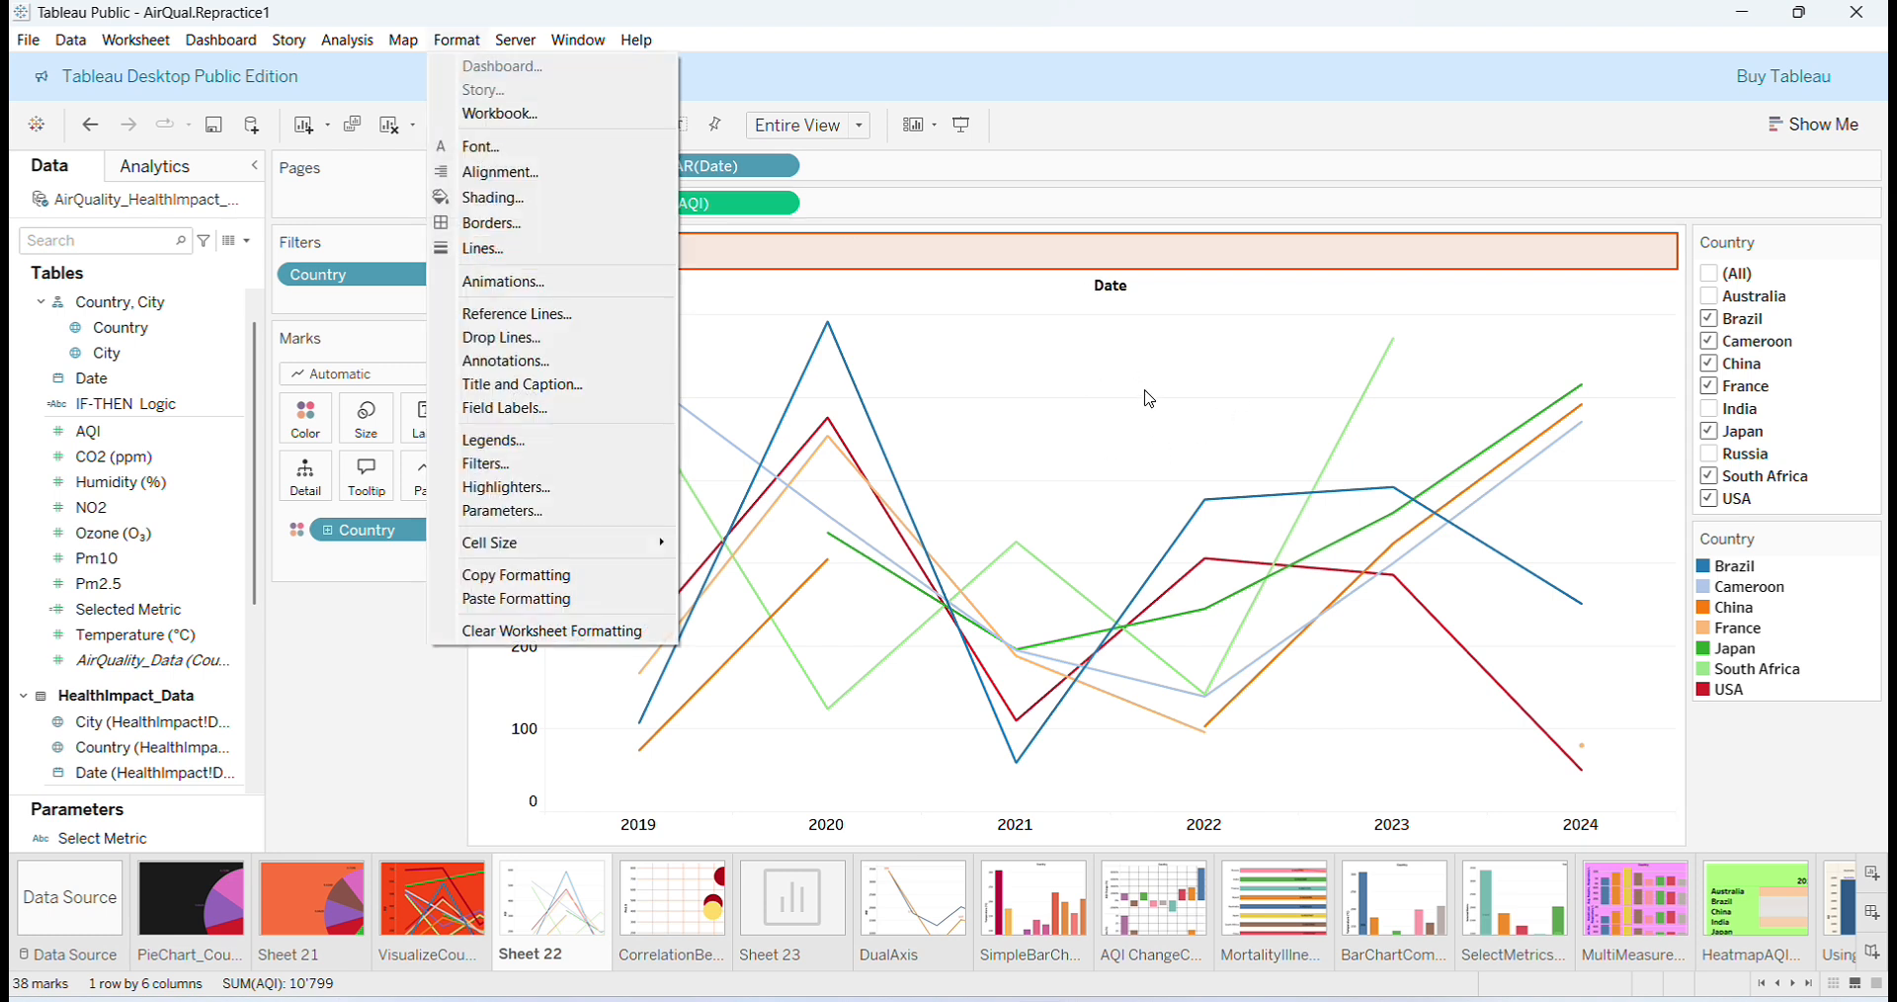
{"action": "left_click", "coordinate": [549, 249]}
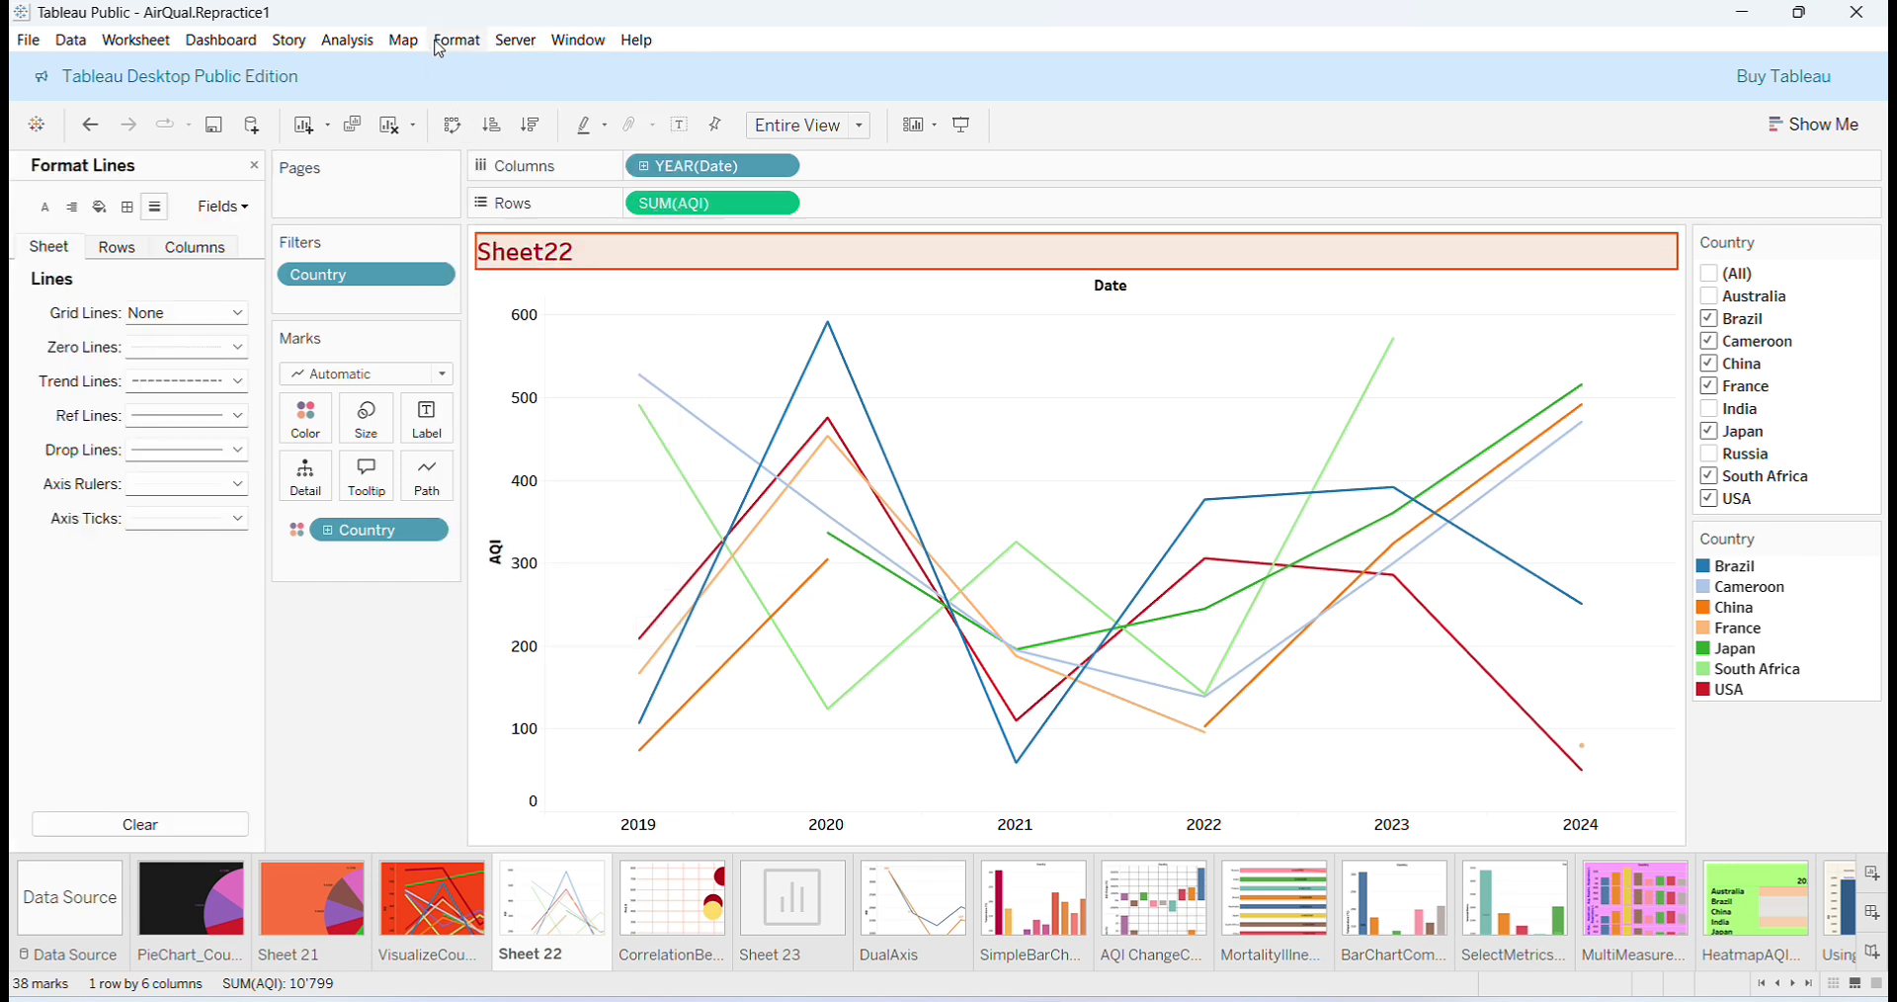
{"action": "left_click", "coordinate": [450, 44]}
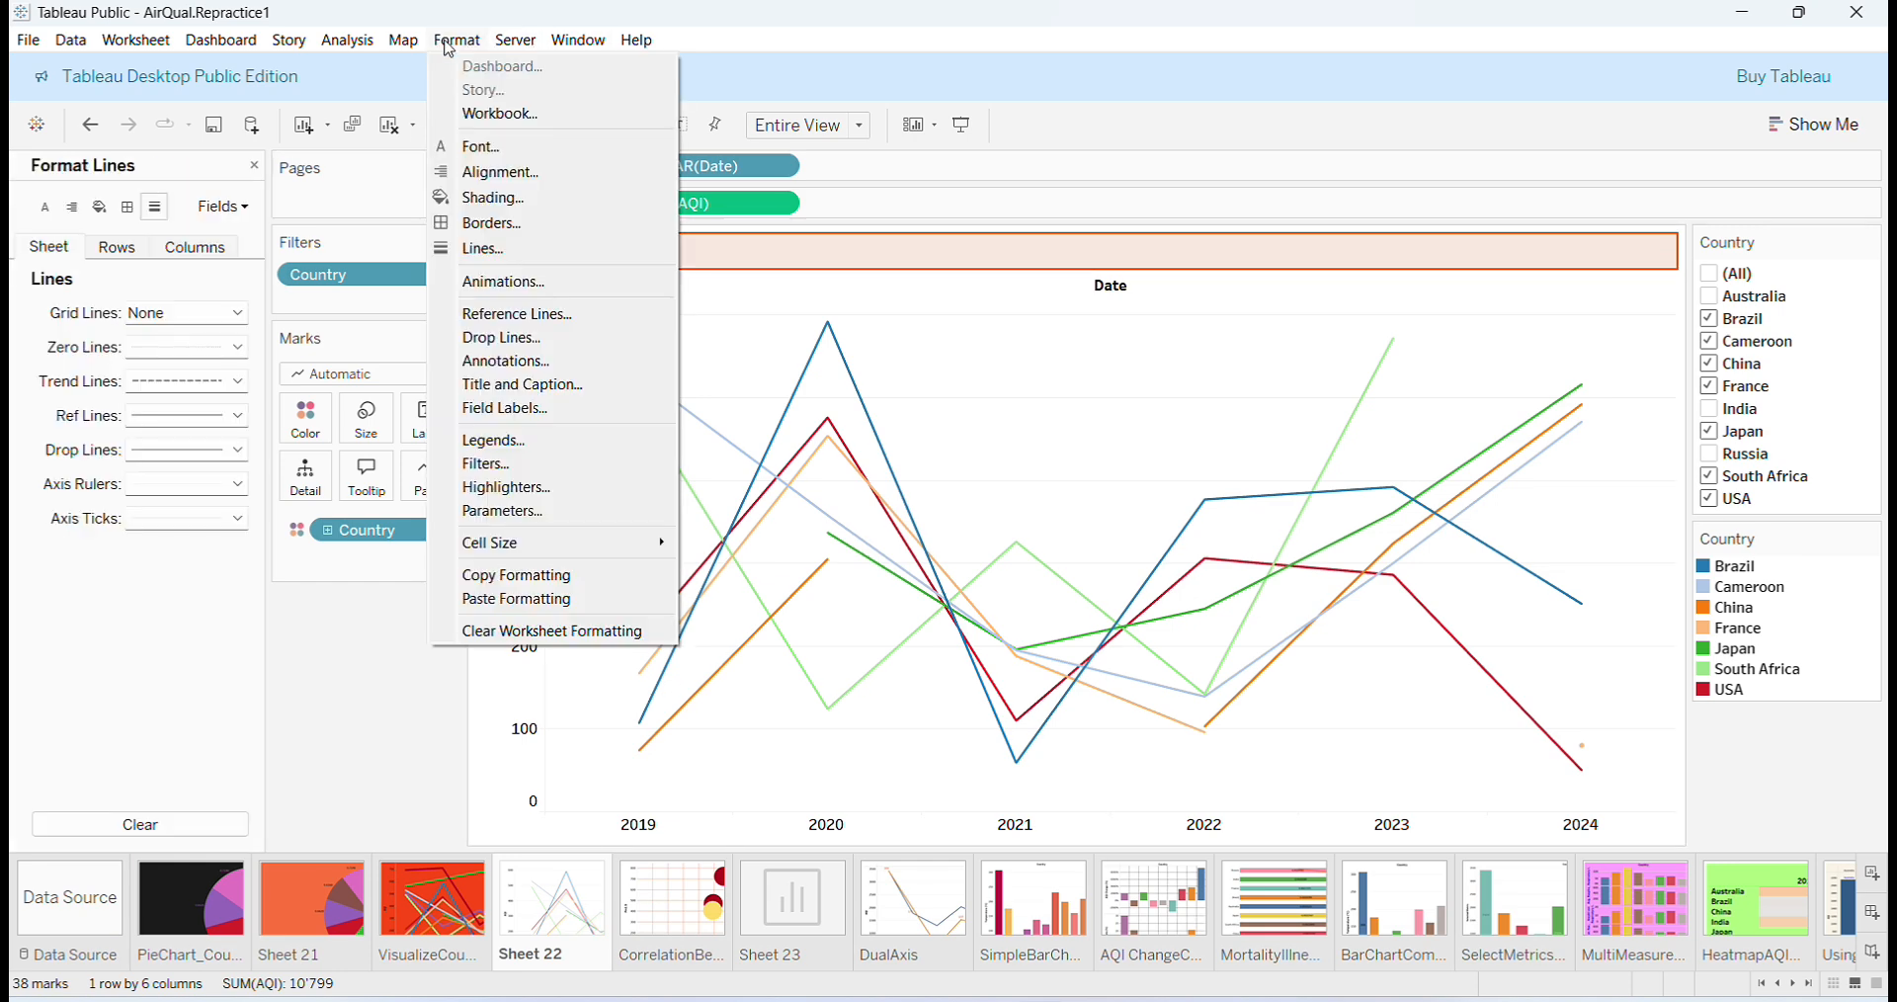
{"action": "left_click", "coordinate": [485, 249]}
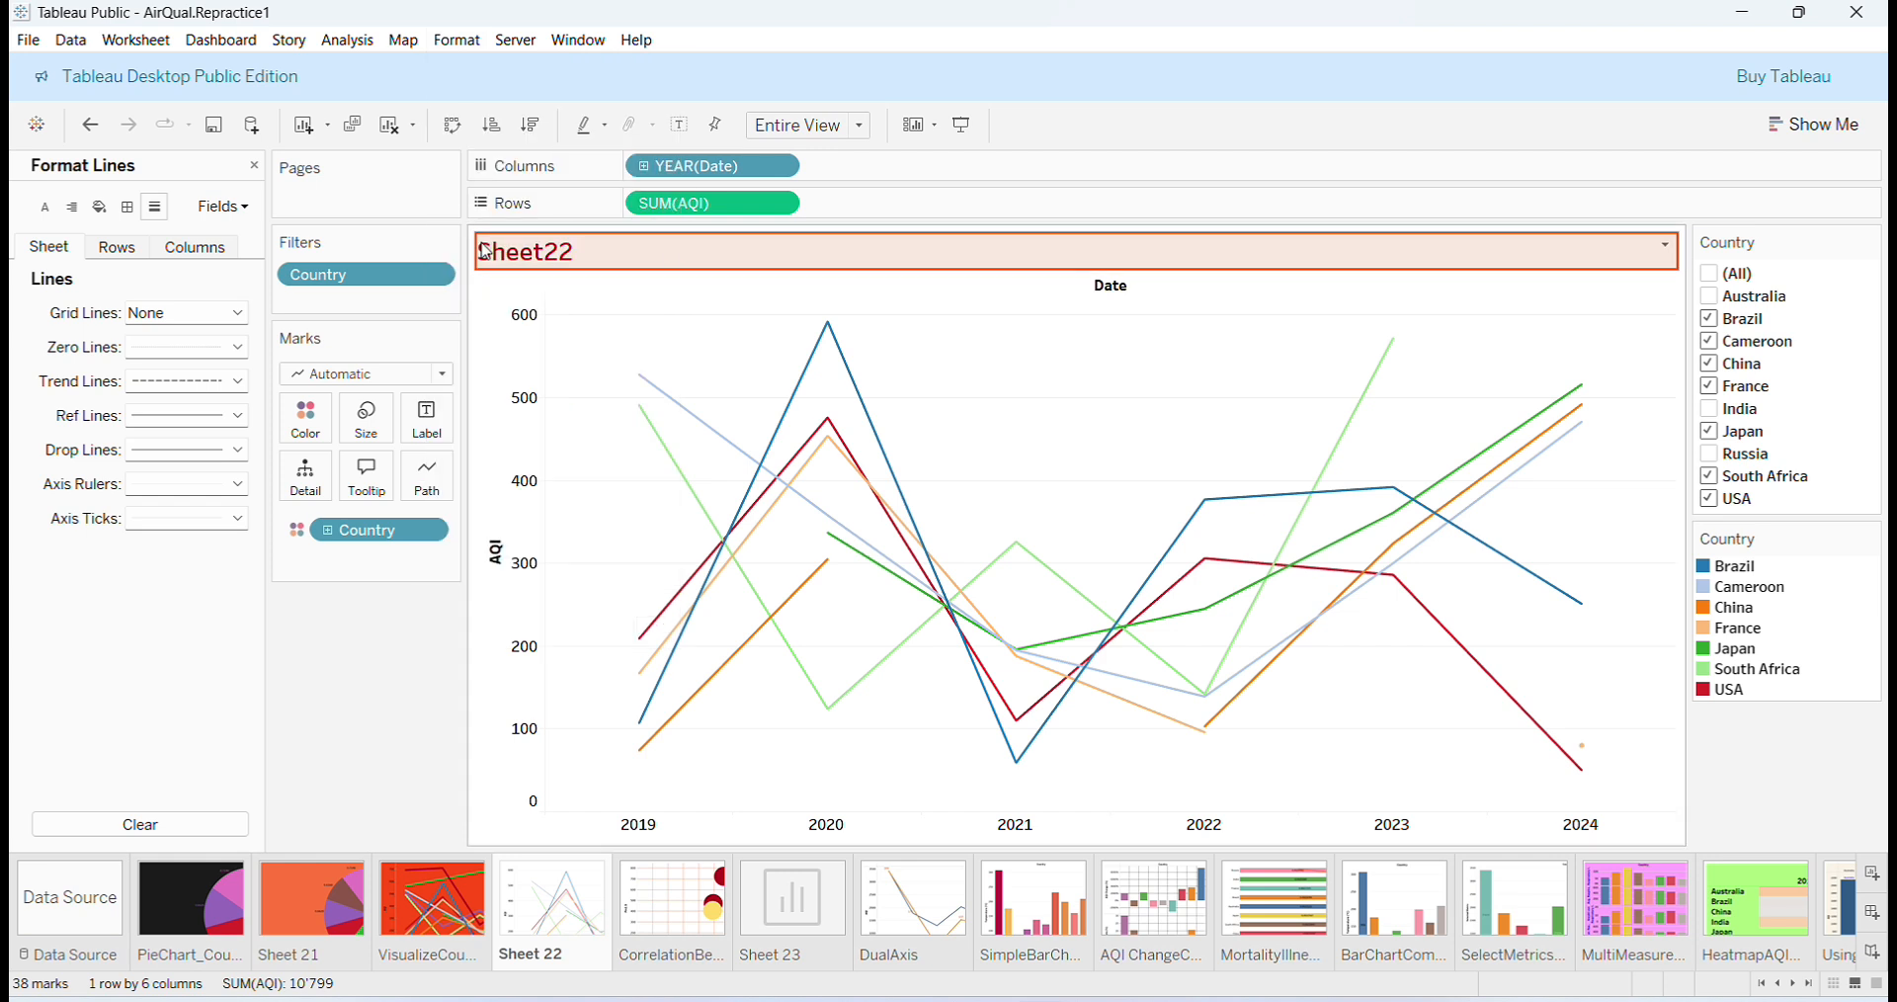
{"action": "left_click", "coordinate": [237, 312]}
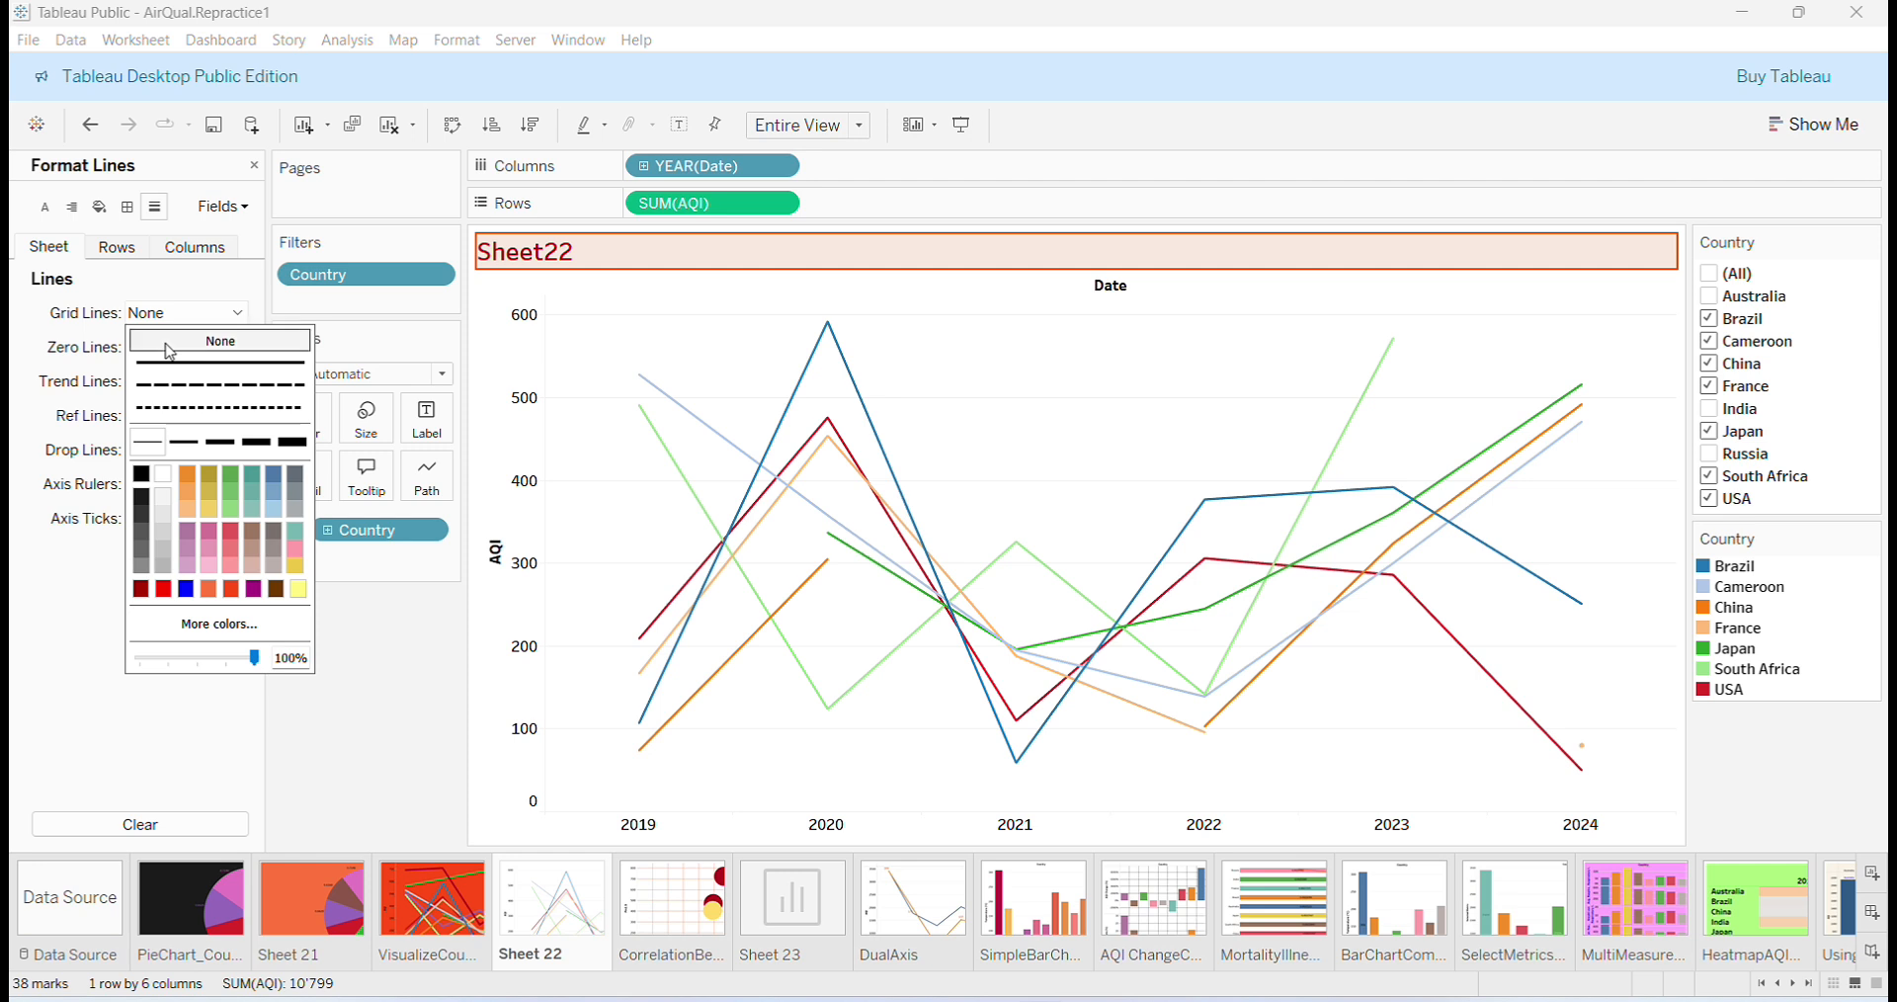
{"action": "left_click", "coordinate": [170, 351]}
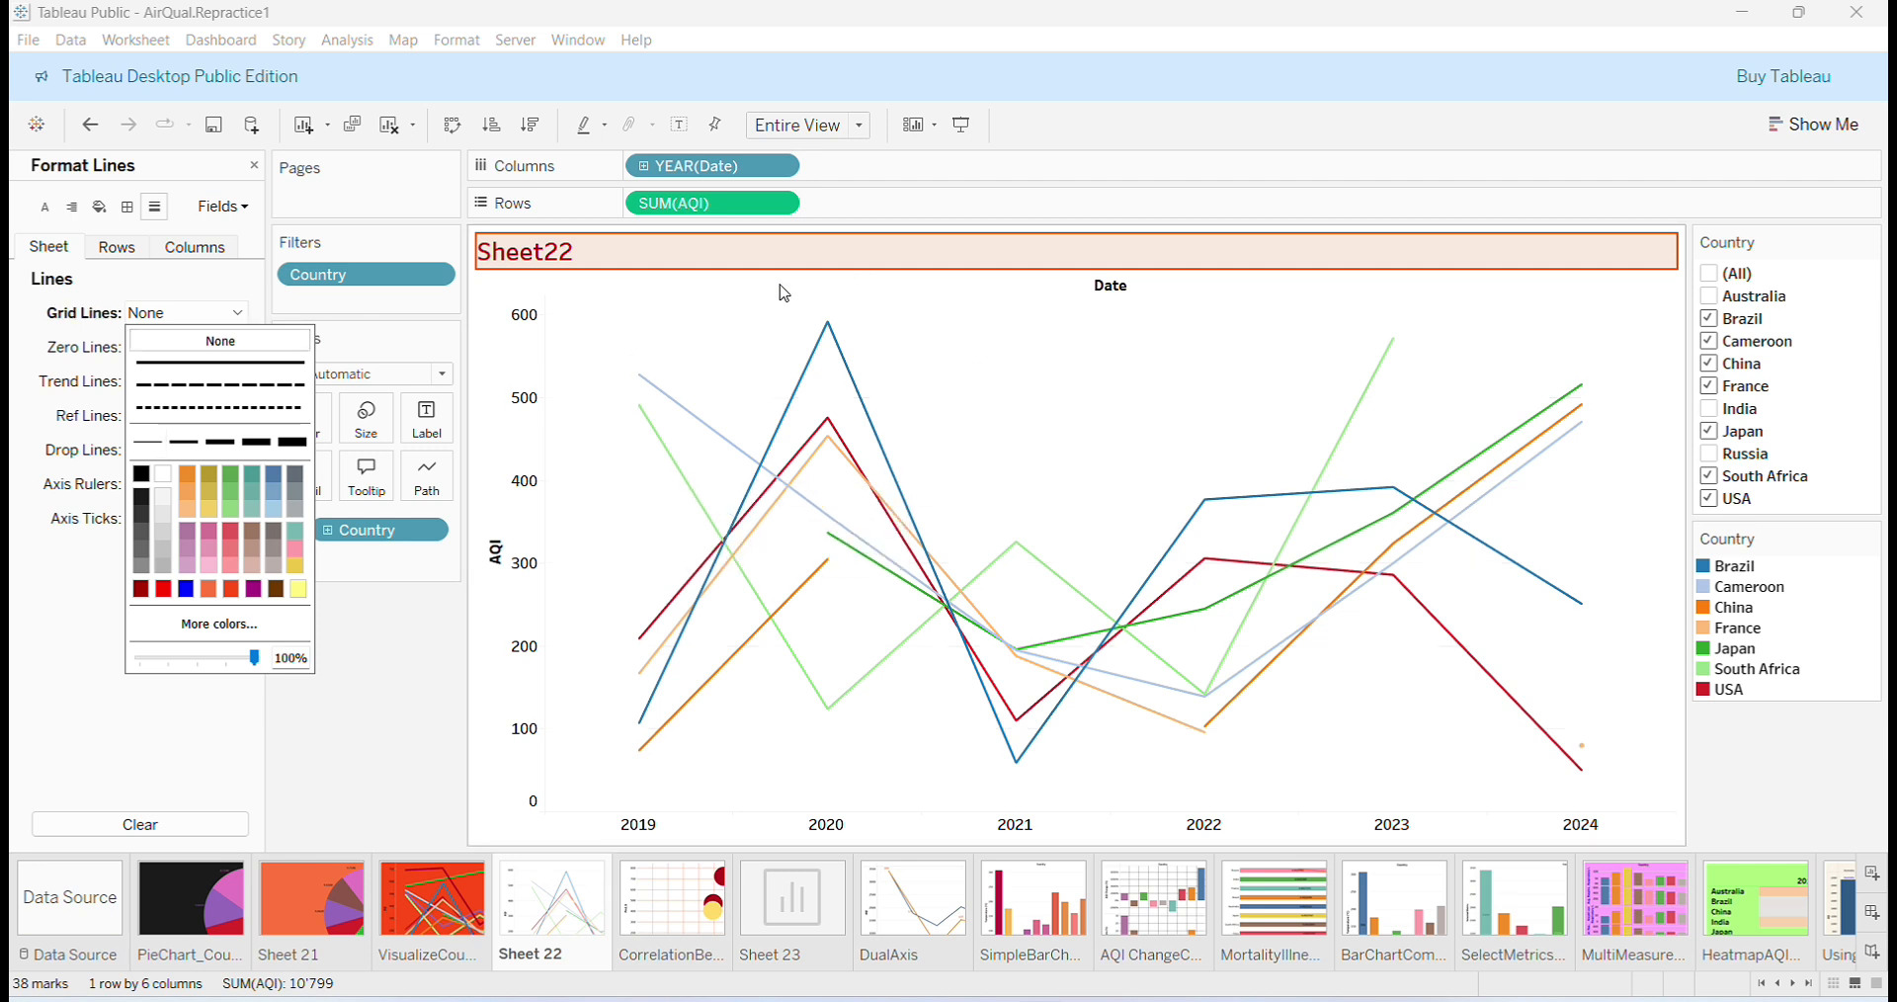
{"action": "left_click", "coordinate": [14, 738]}
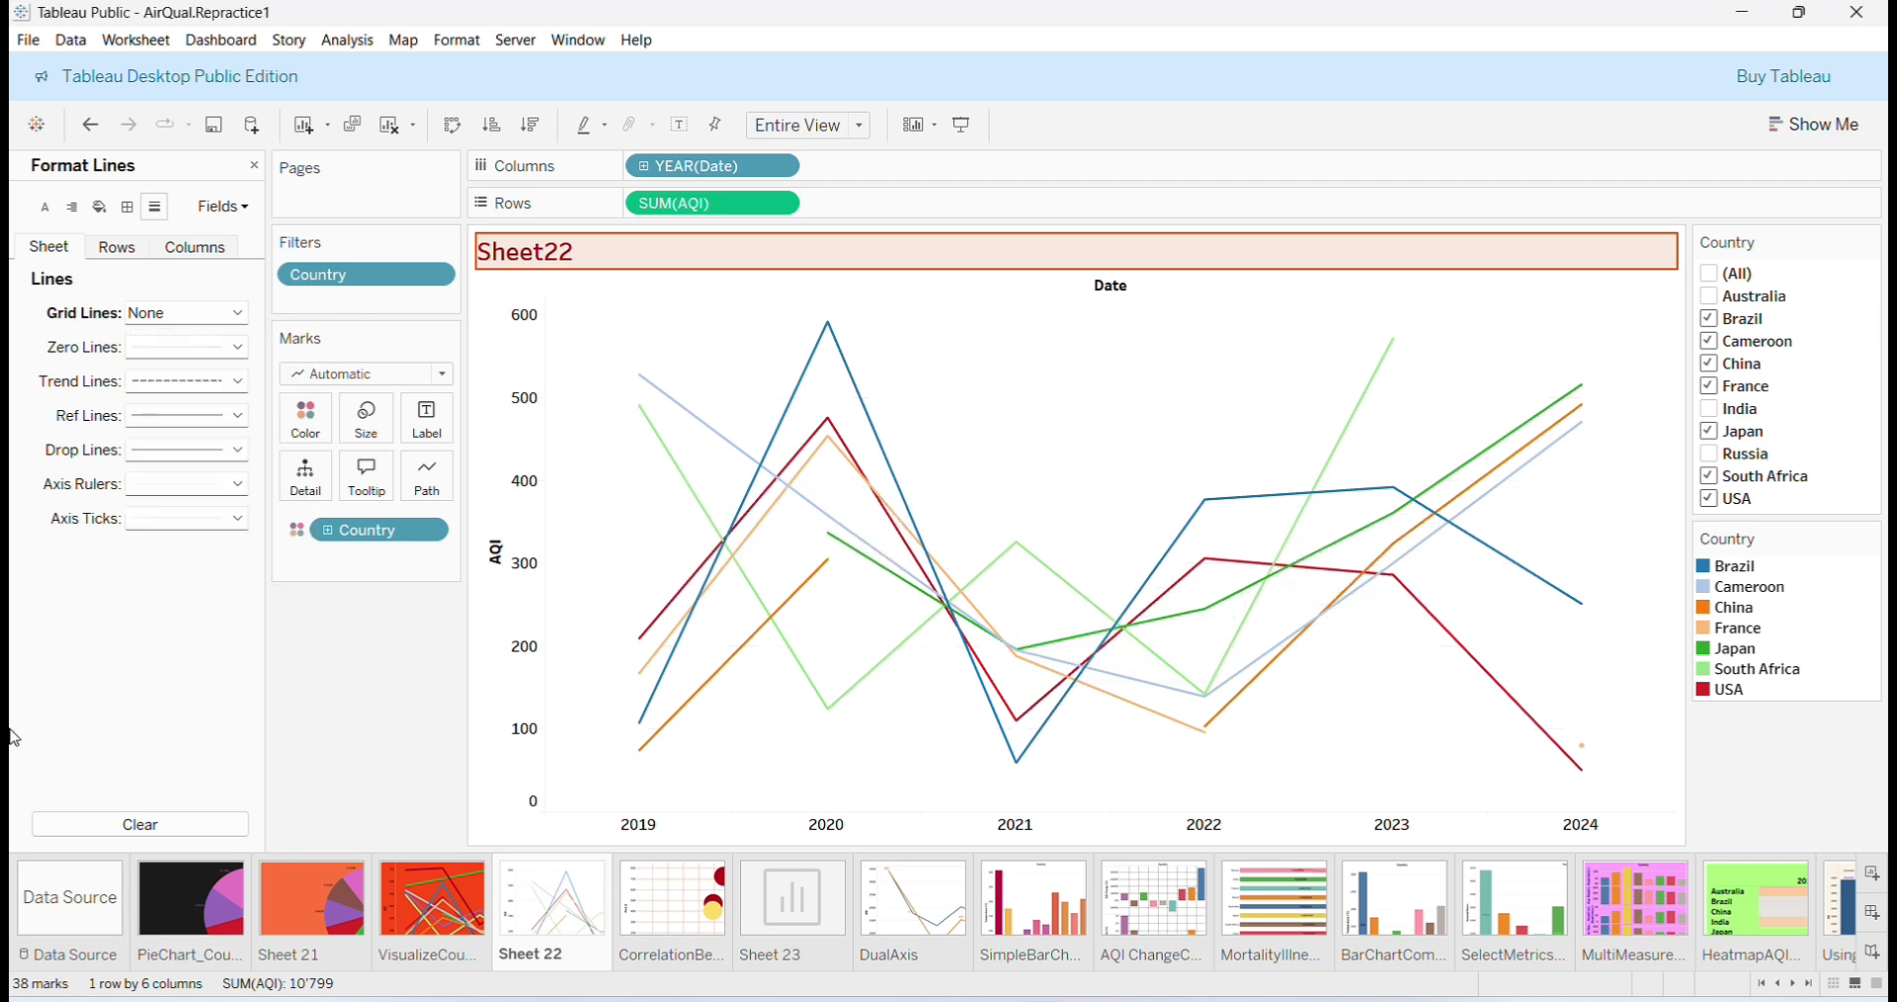
{"action": "left_click", "coordinate": [28, 40]}
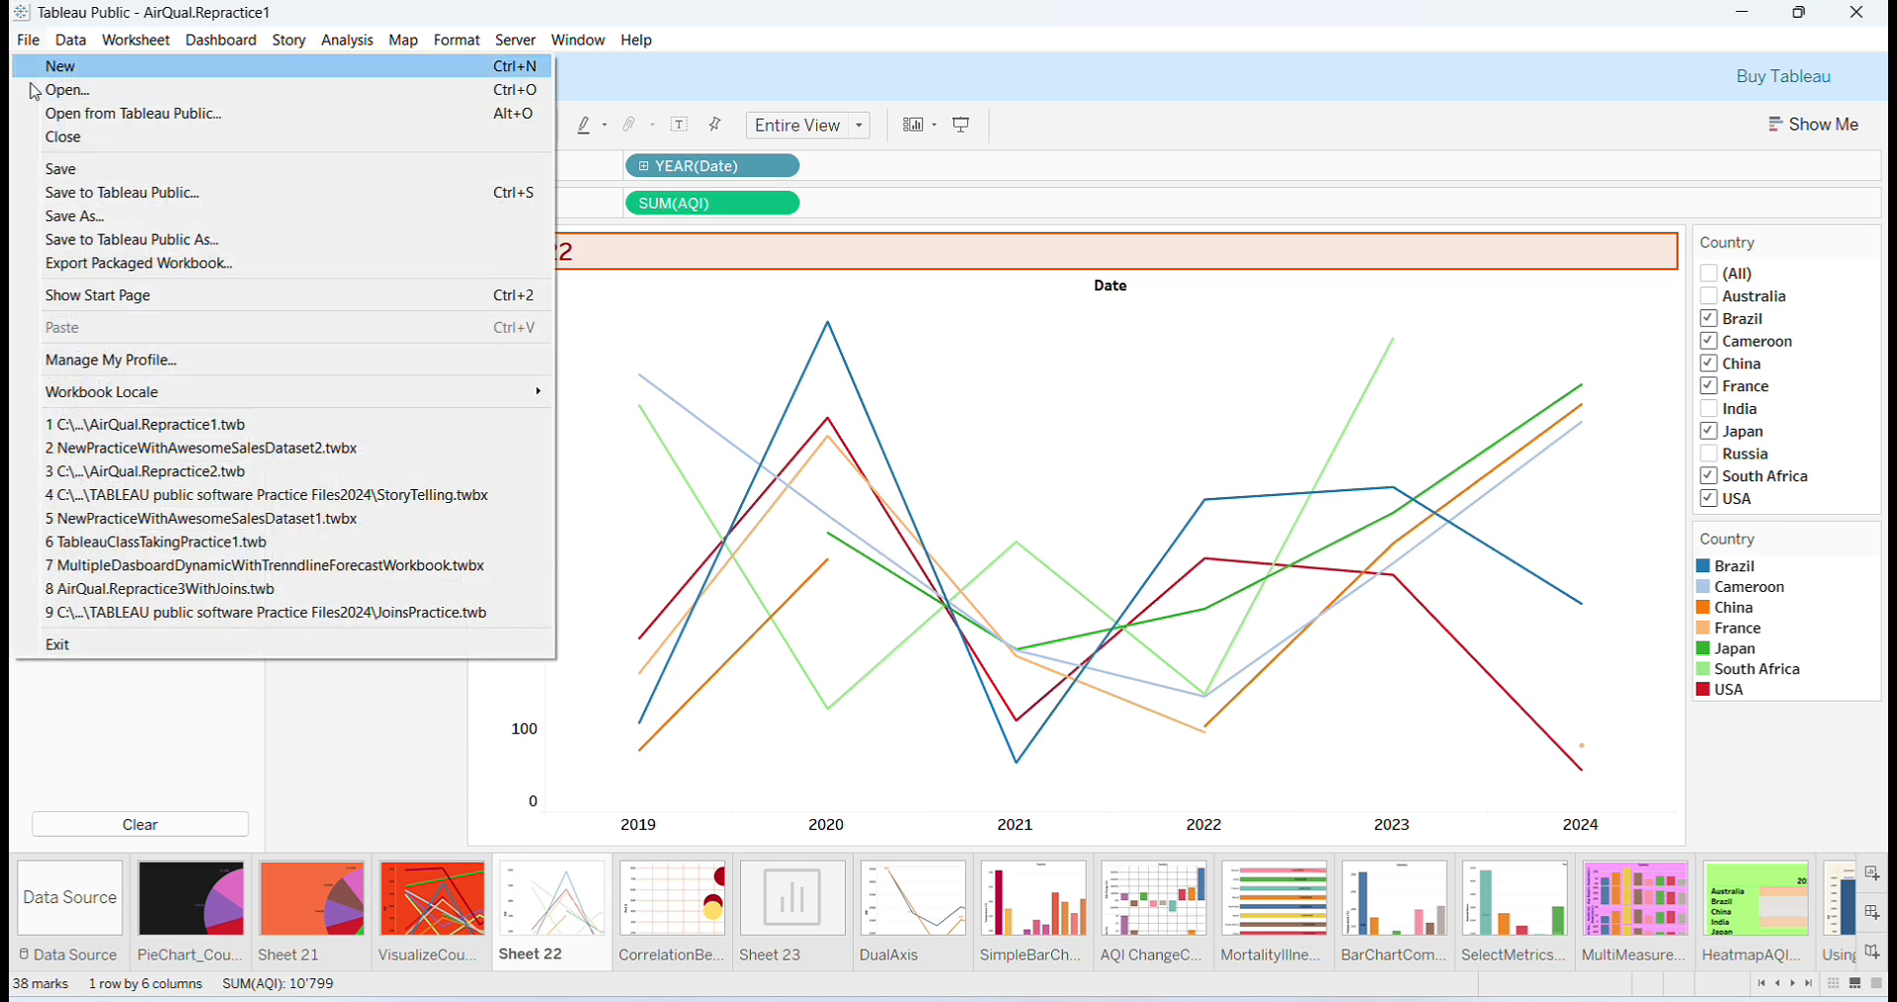
{"action": "left_click", "coordinate": [74, 174]}
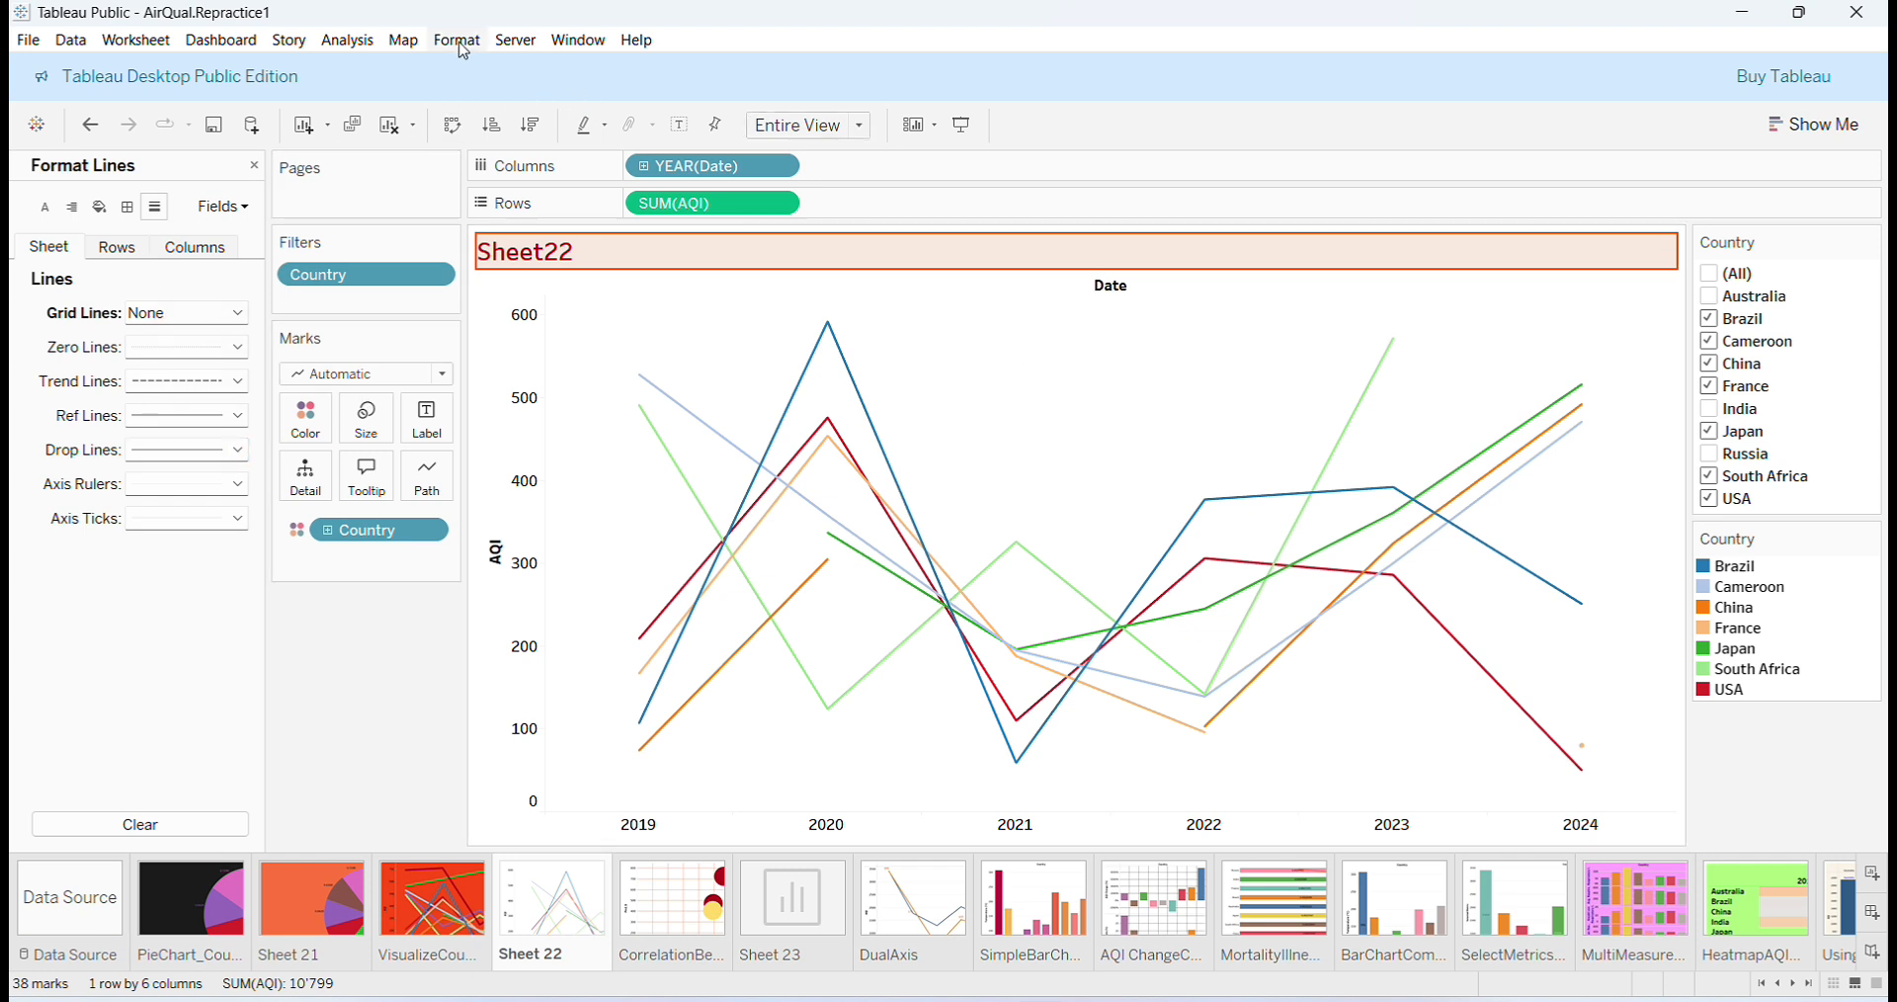
Shade the Sheet 22 worksheet background light cyan (#aaffff) and save the workbook.
{"action": "left_click", "coordinate": [456, 39]}
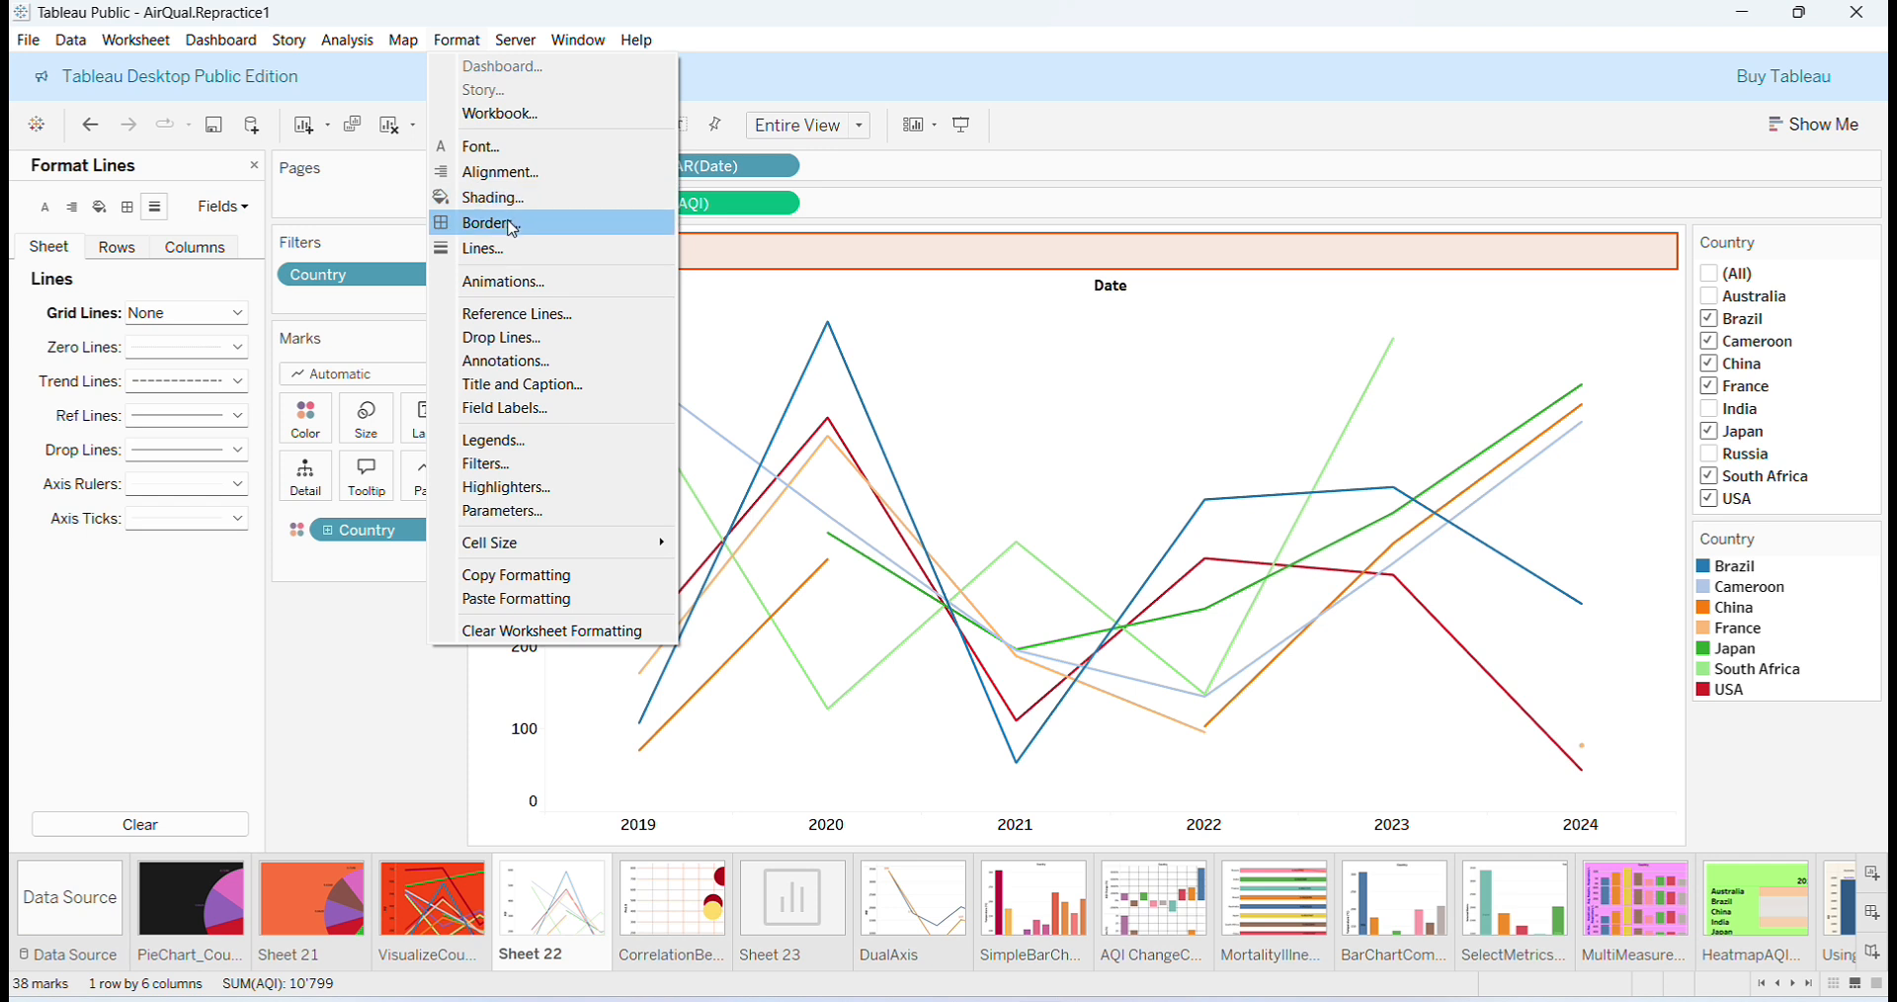
{"action": "left_click", "coordinate": [514, 202]}
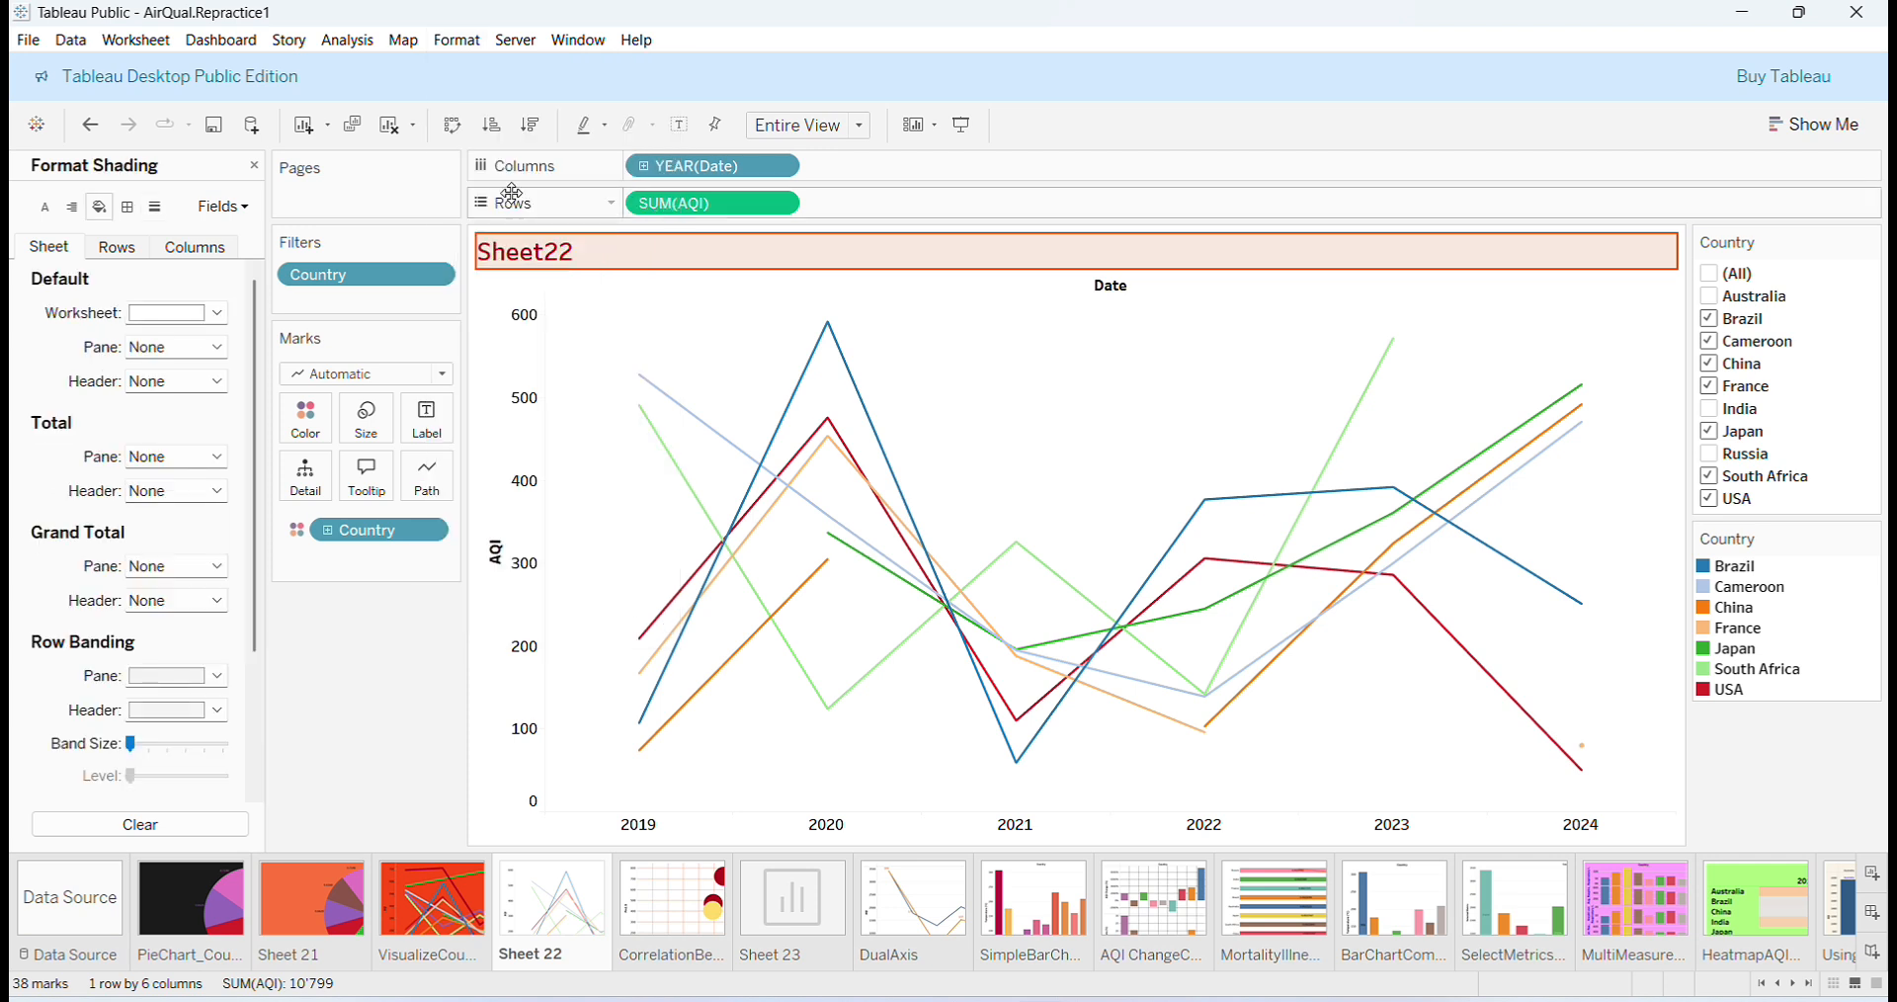
{"action": "left_click", "coordinate": [214, 314]}
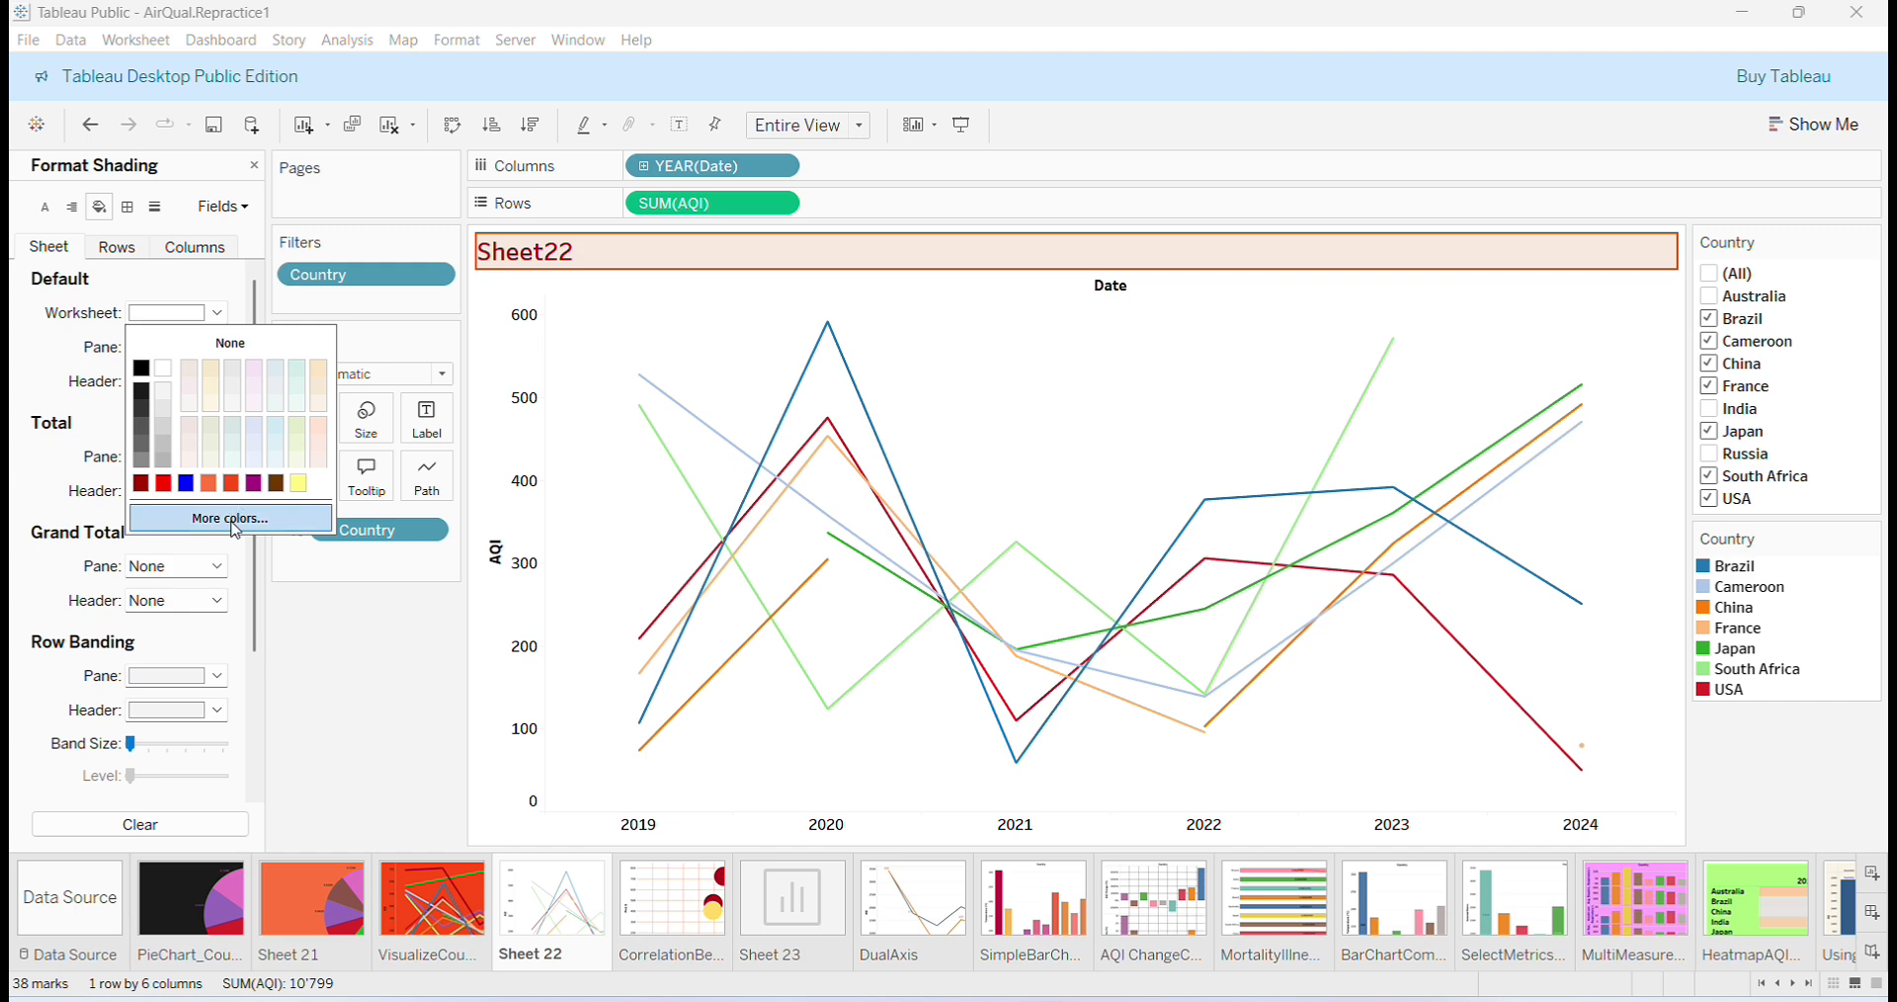
{"action": "left_click", "coordinate": [232, 519]}
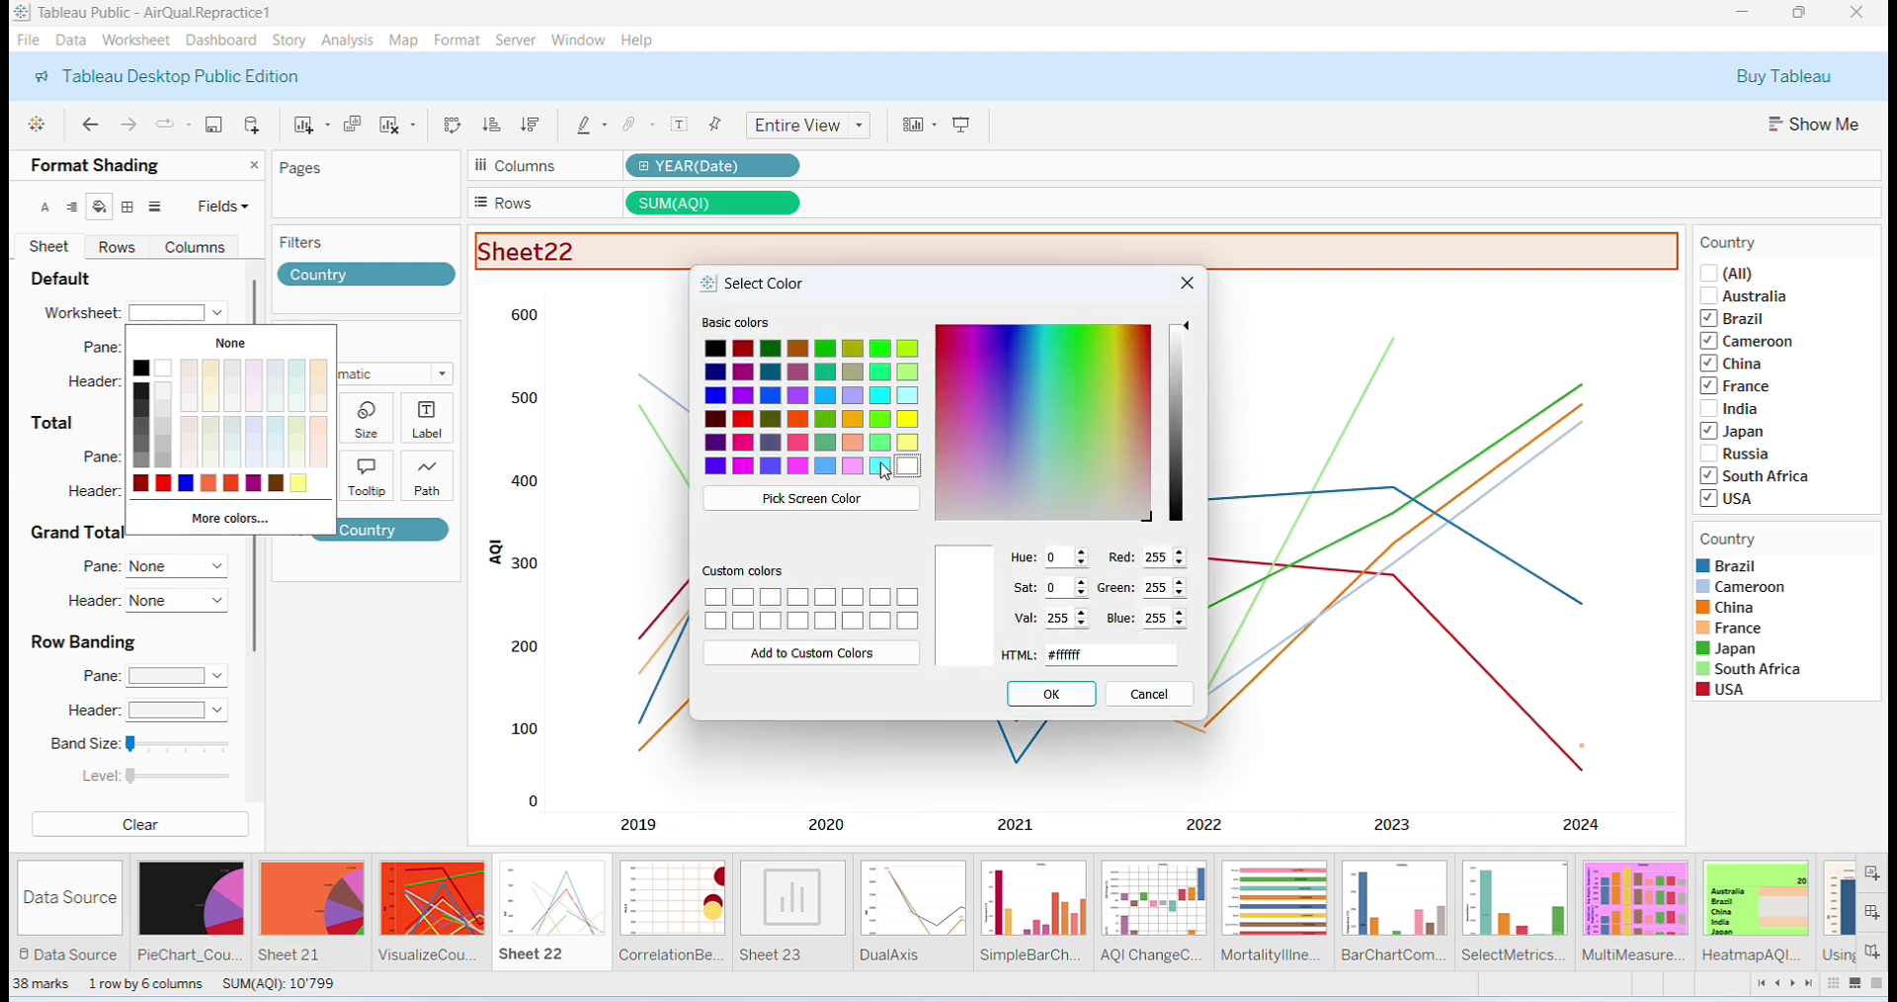
{"action": "left_click", "coordinate": [909, 397]}
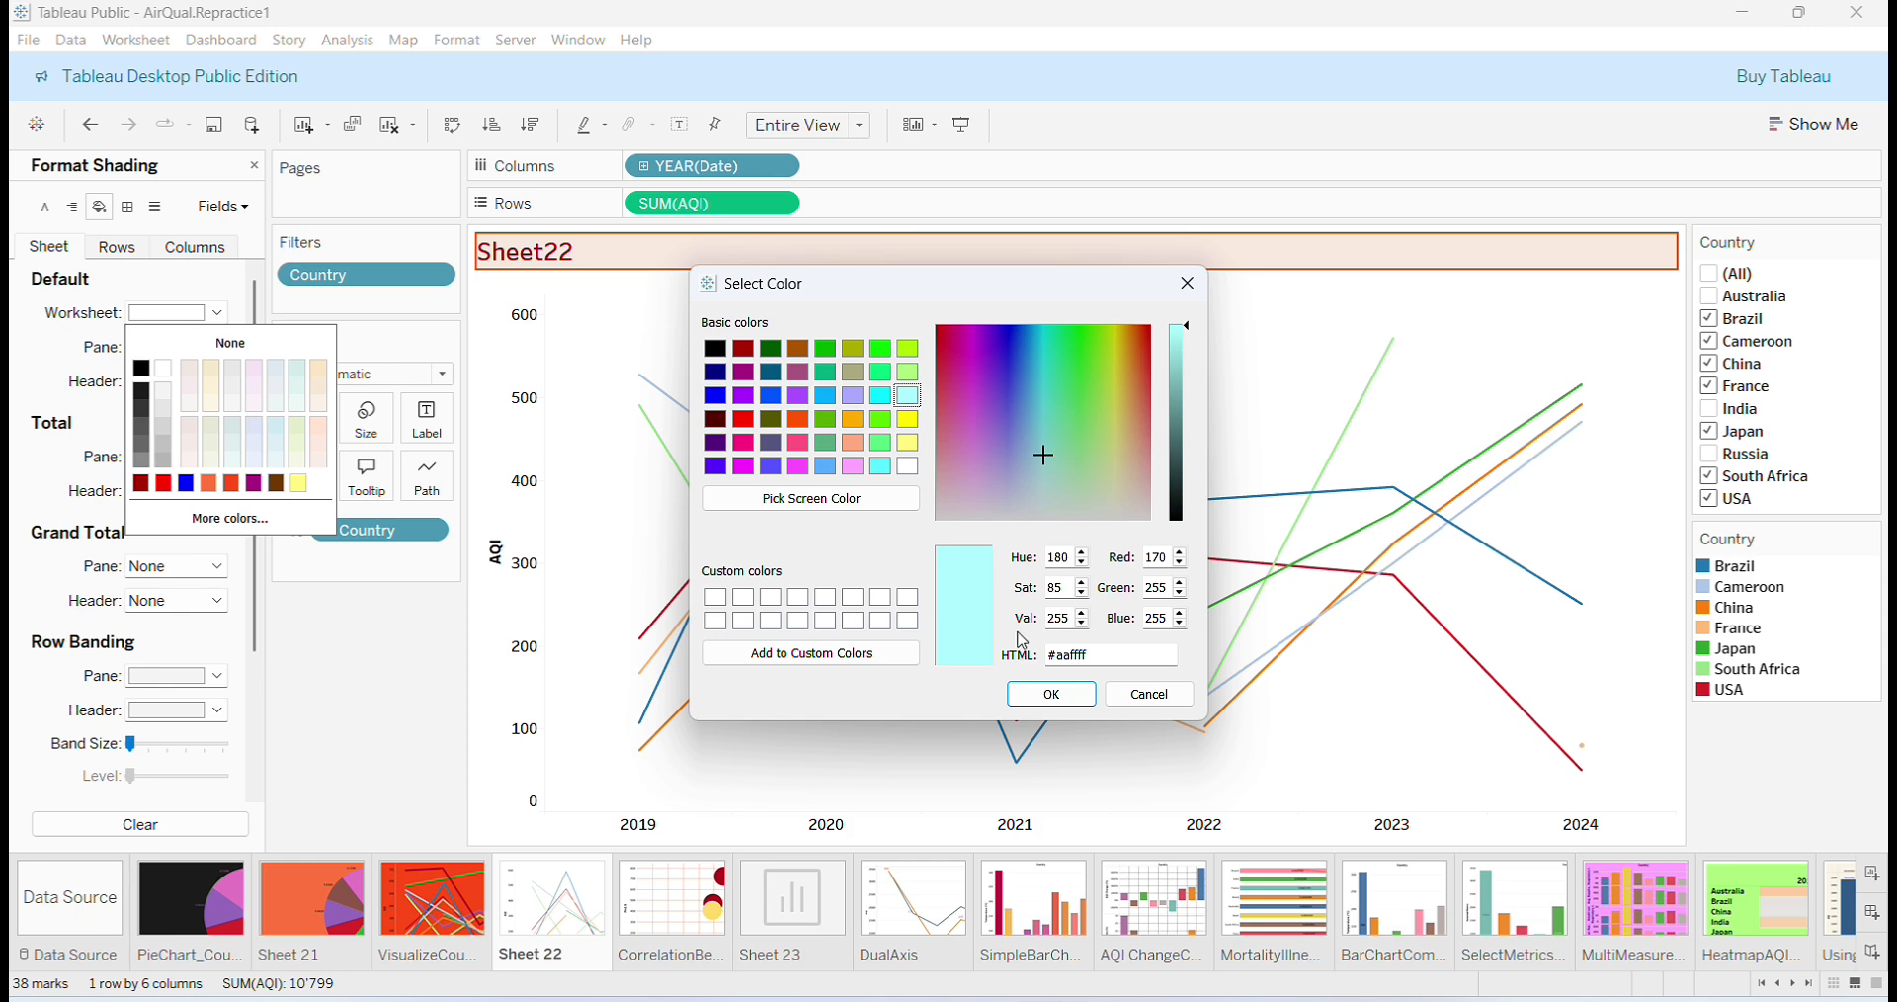
{"action": "left_click", "coordinate": [1048, 702]}
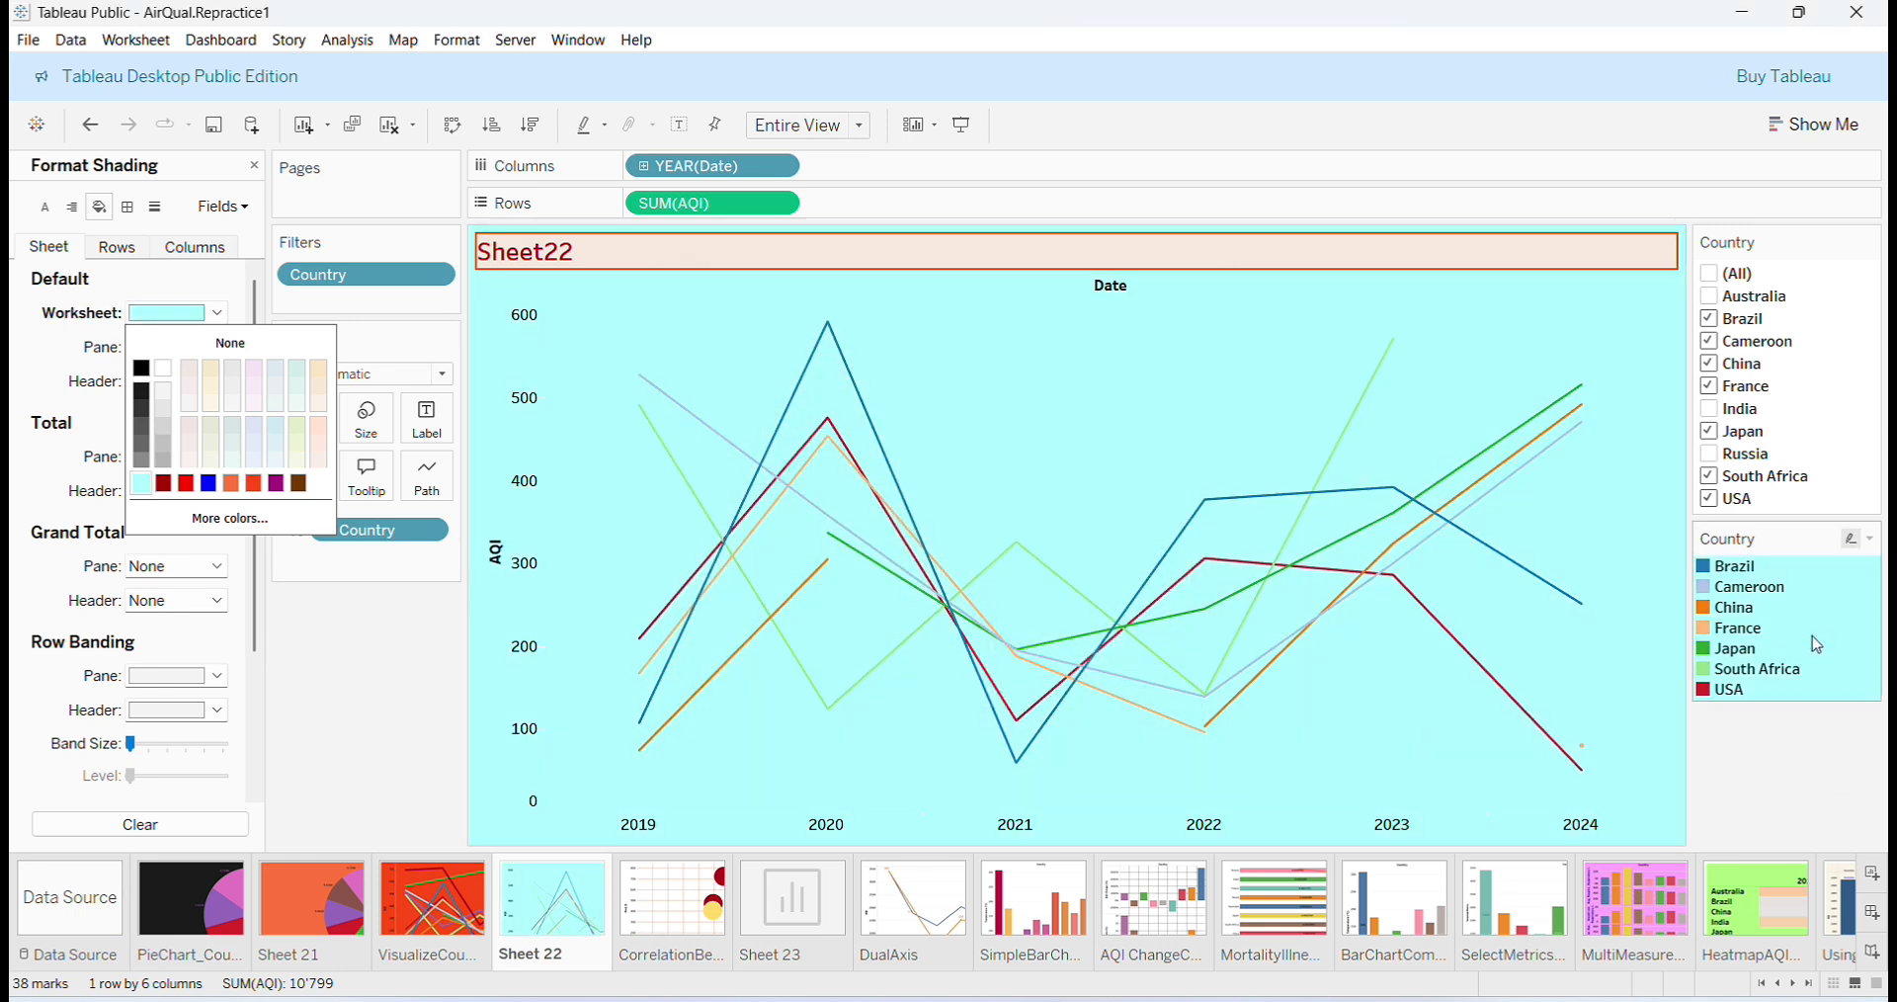
{"action": "left_click", "coordinate": [301, 628]}
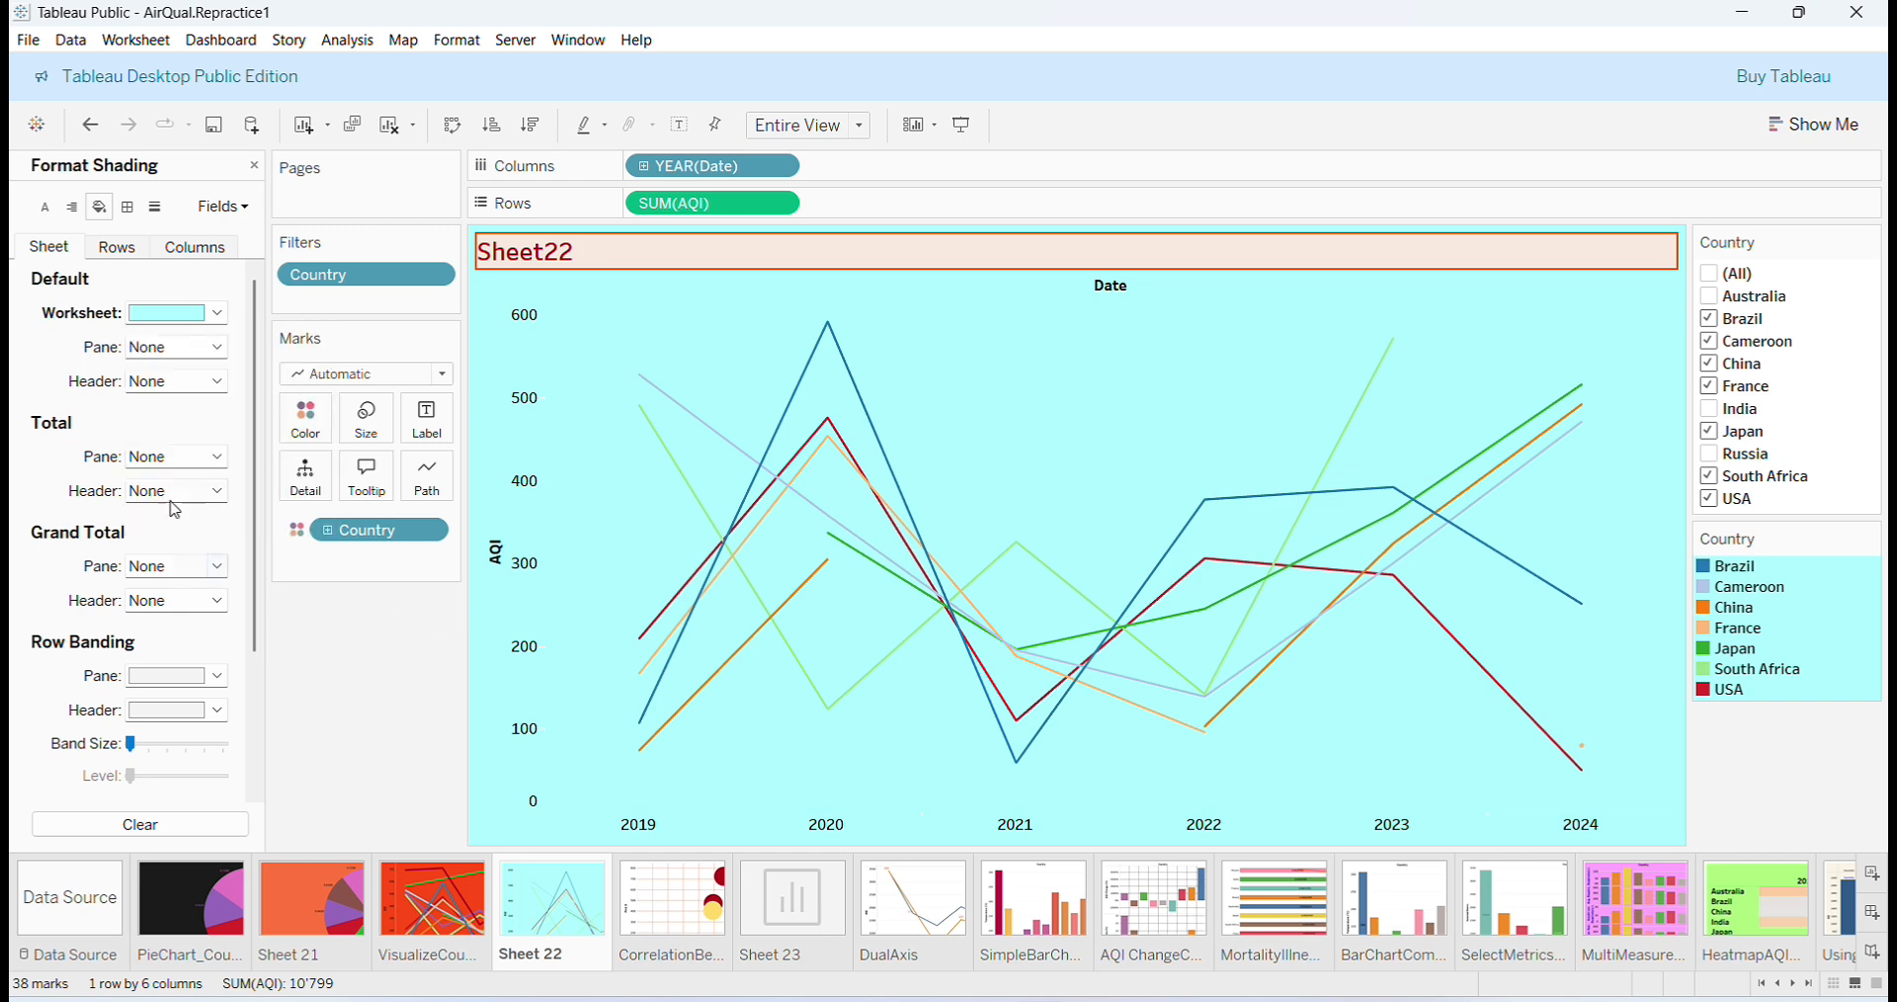
{"action": "left_click", "coordinate": [29, 41]}
{"action": "left_click", "coordinate": [65, 171]}
Shade the body of the Country color legend light pink (#ffaaff).
{"action": "right_click", "coordinate": [1795, 619]}
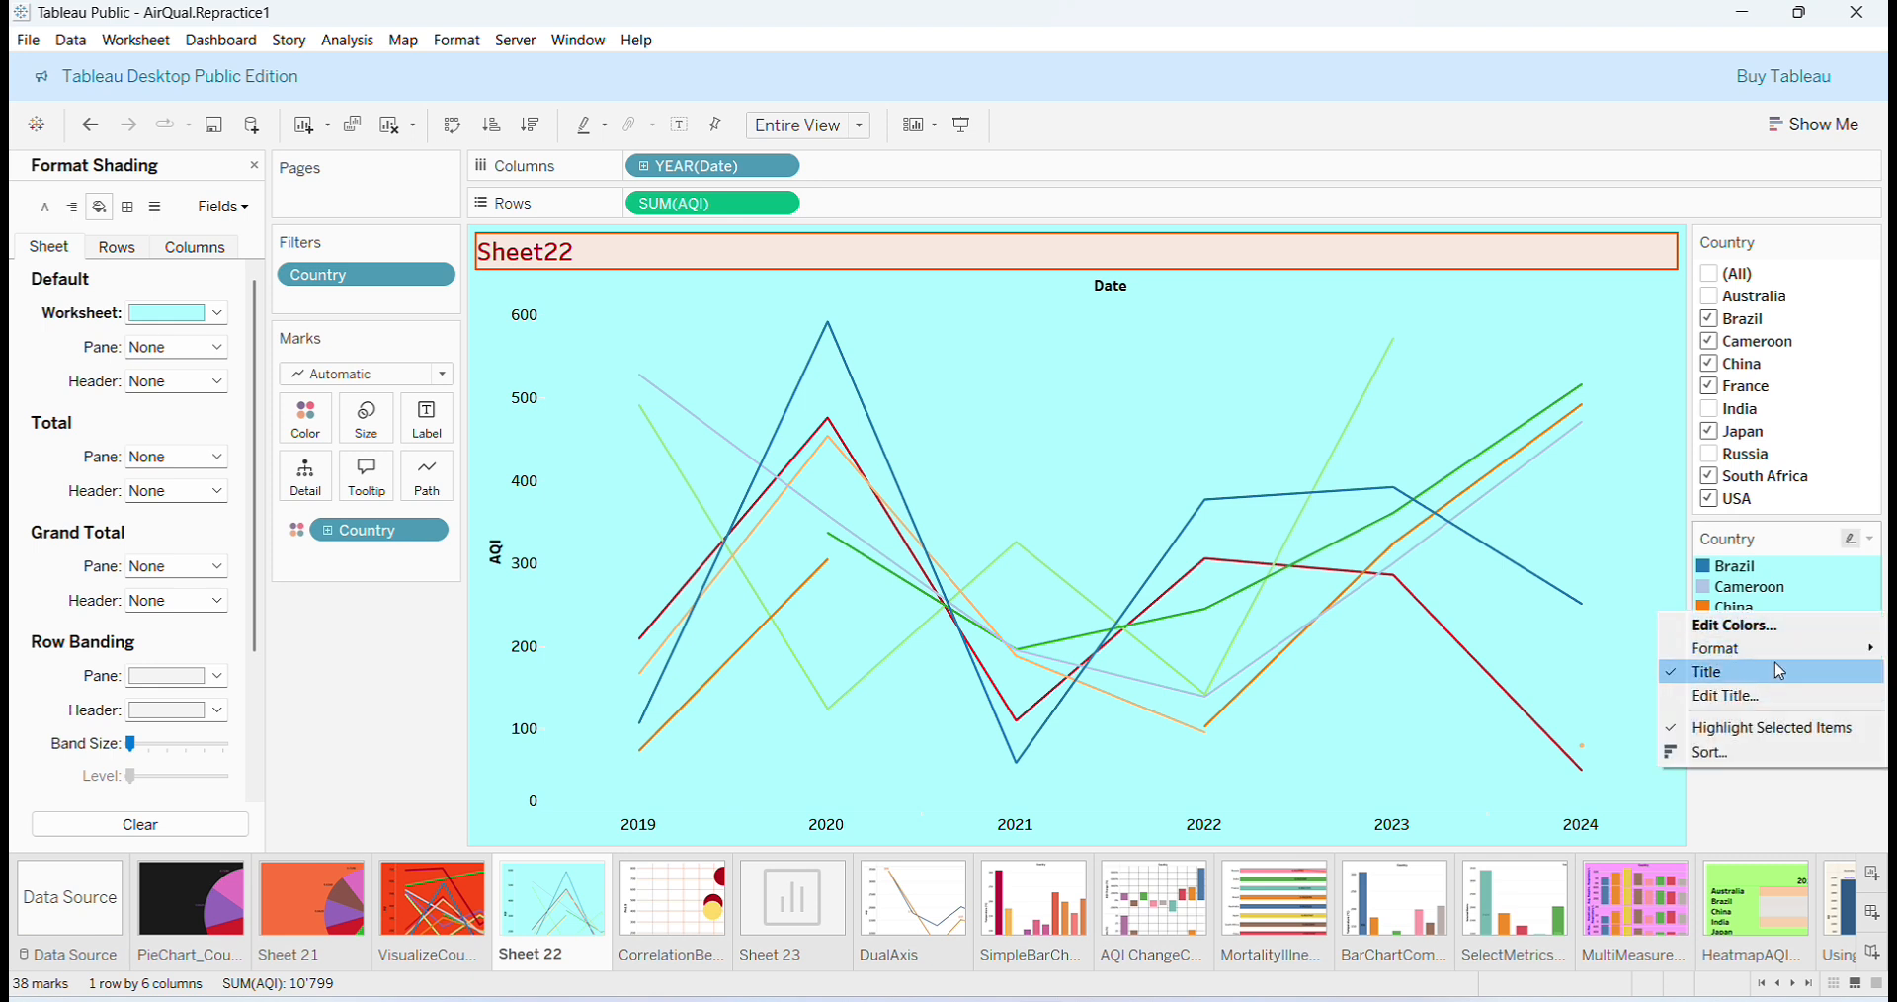
{"action": "mouse_move", "coordinate": [1778, 648]}
{"action": "left_click", "coordinate": [1612, 659]}
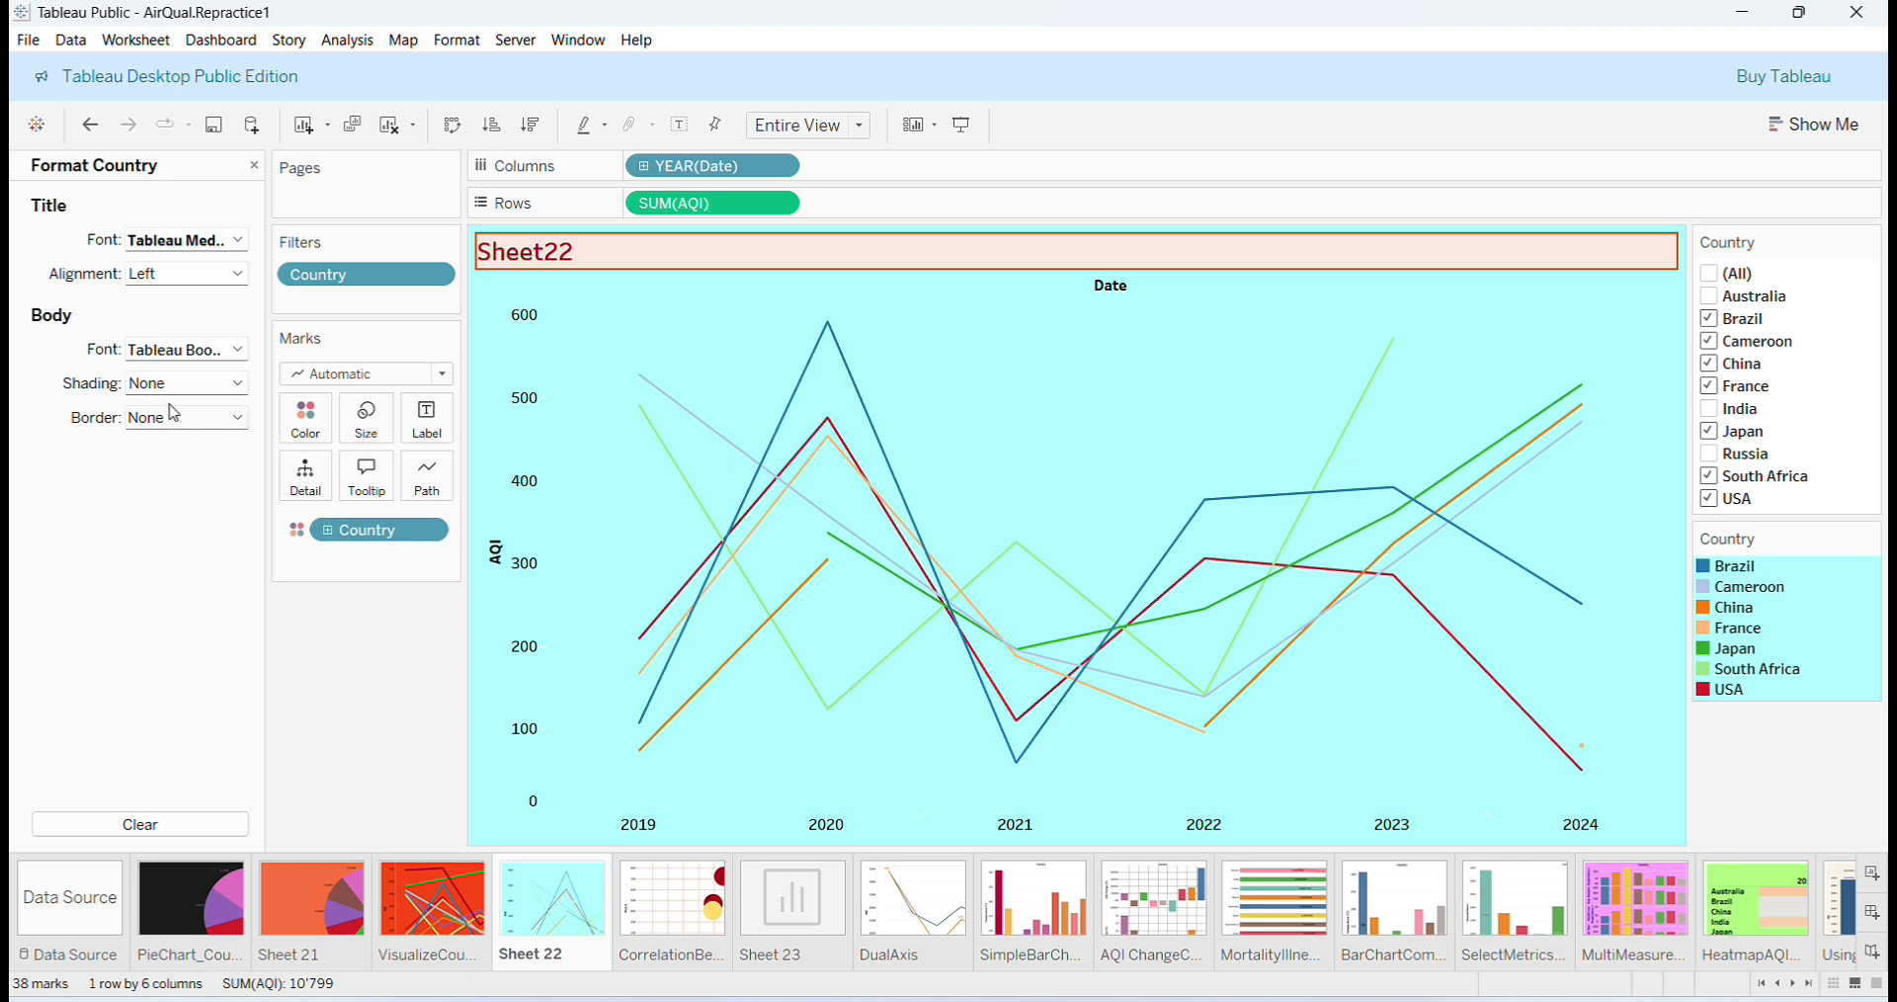
{"action": "left_click", "coordinate": [236, 388]}
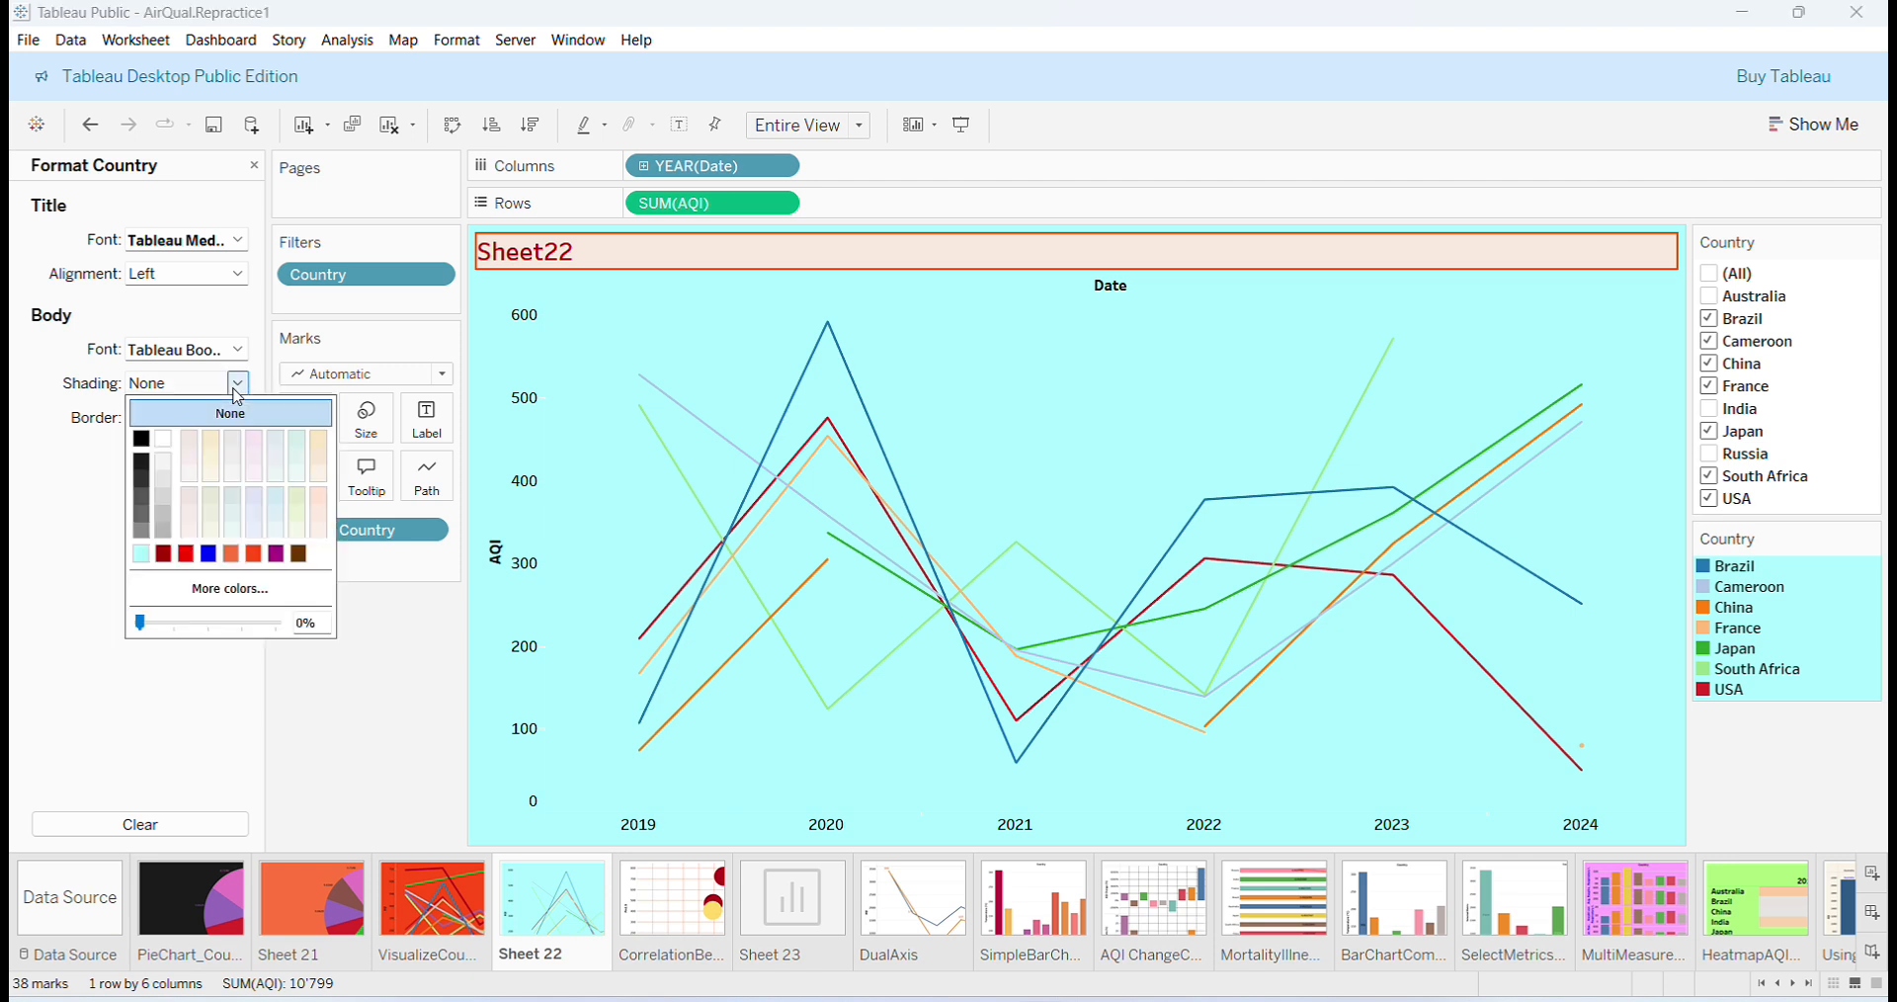
{"action": "left_click", "coordinate": [164, 440]}
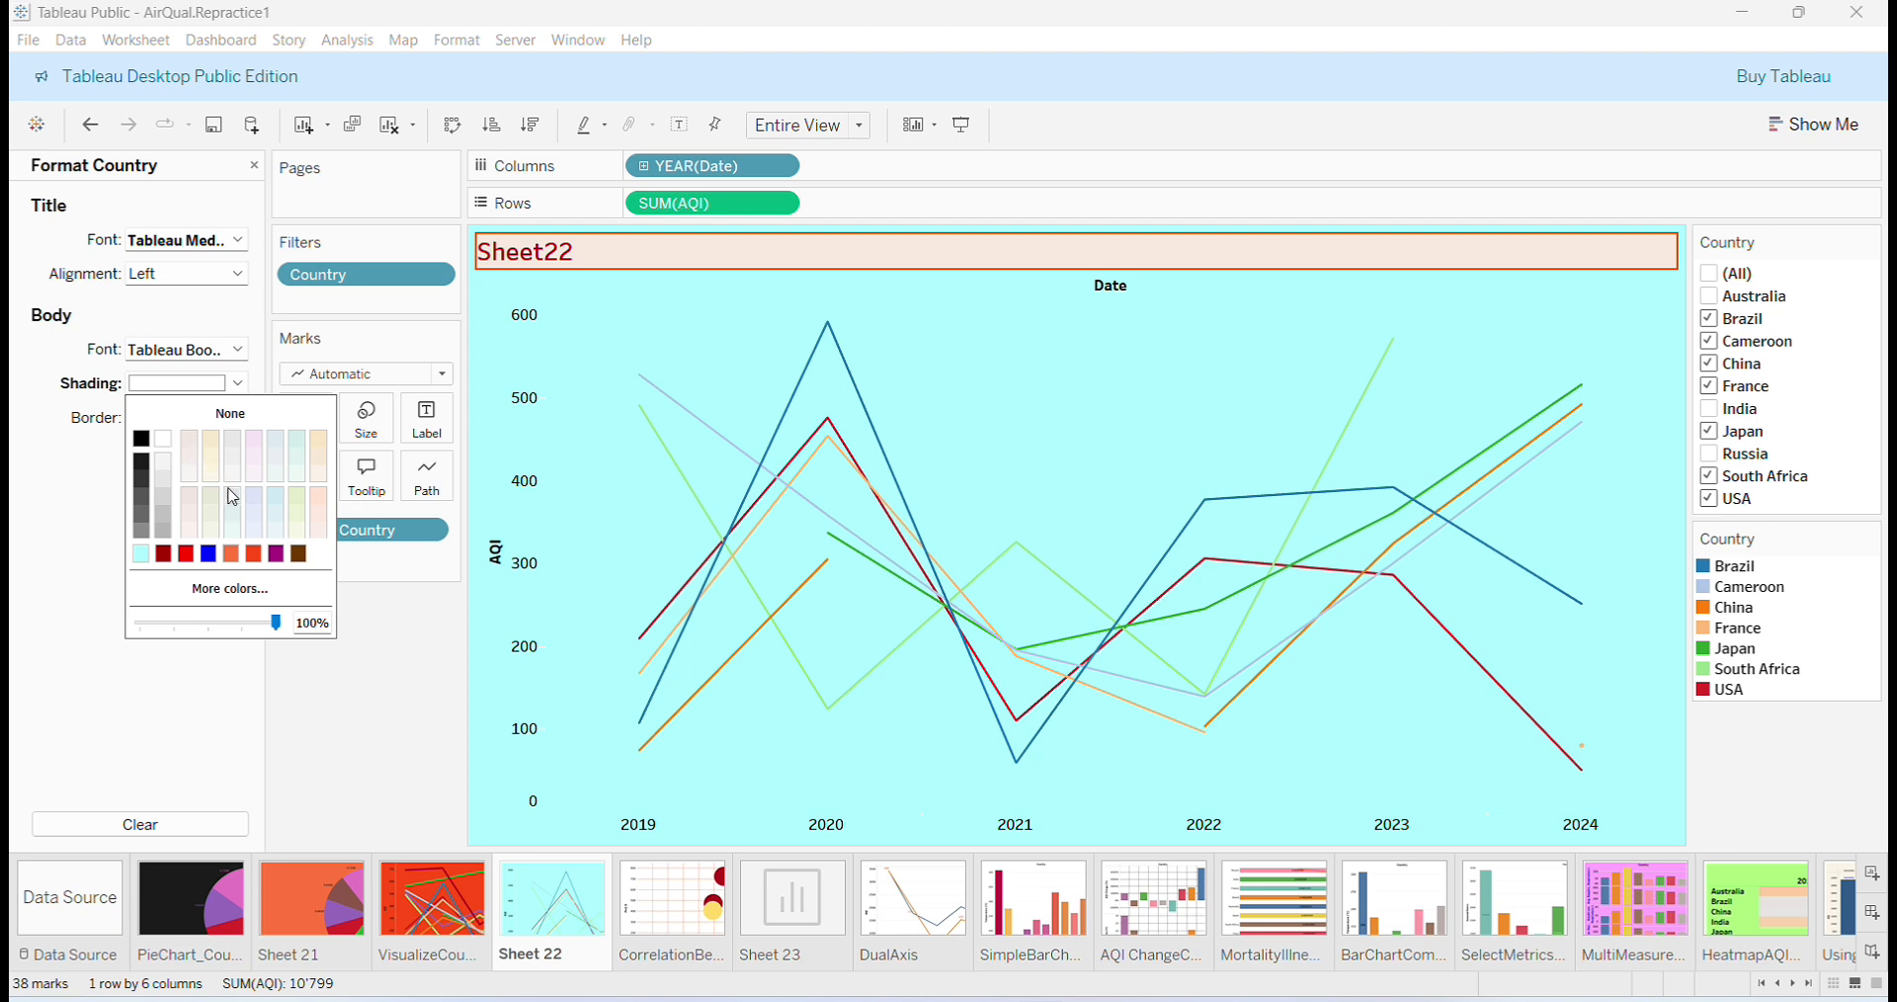
{"action": "left_click", "coordinate": [230, 588]}
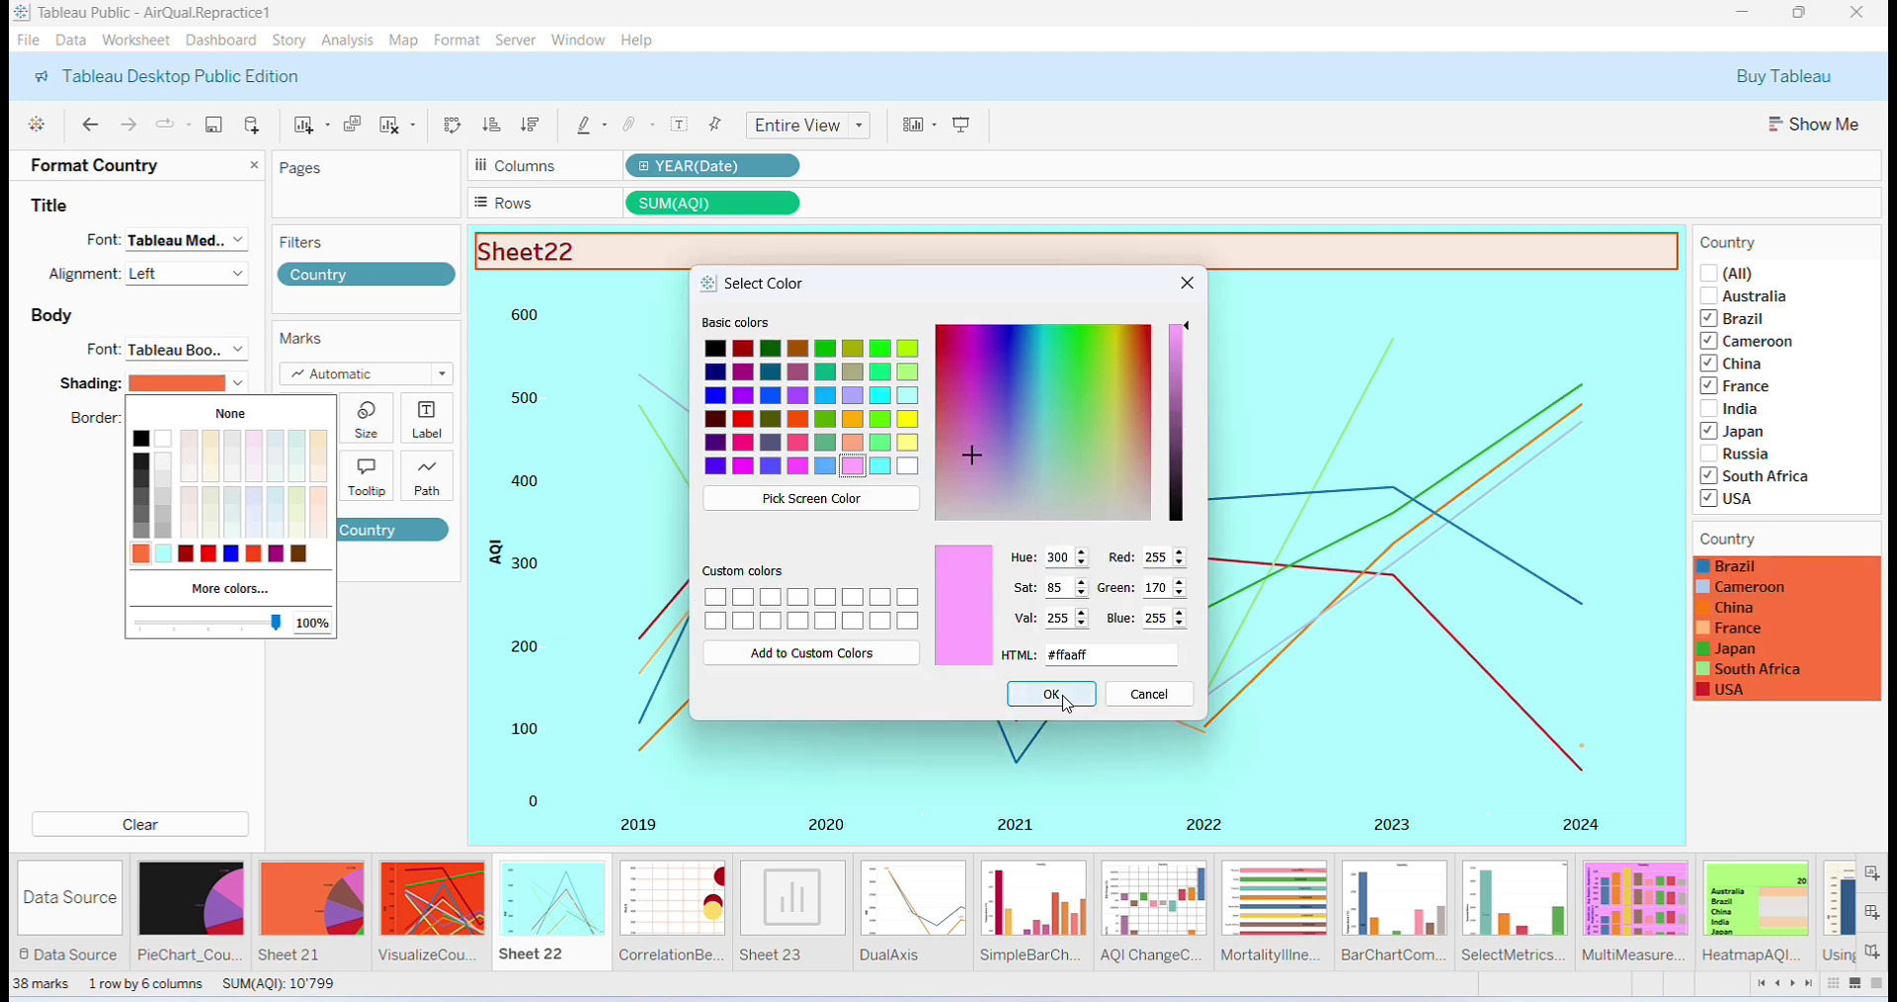
{"action": "left_click", "coordinate": [1052, 694]}
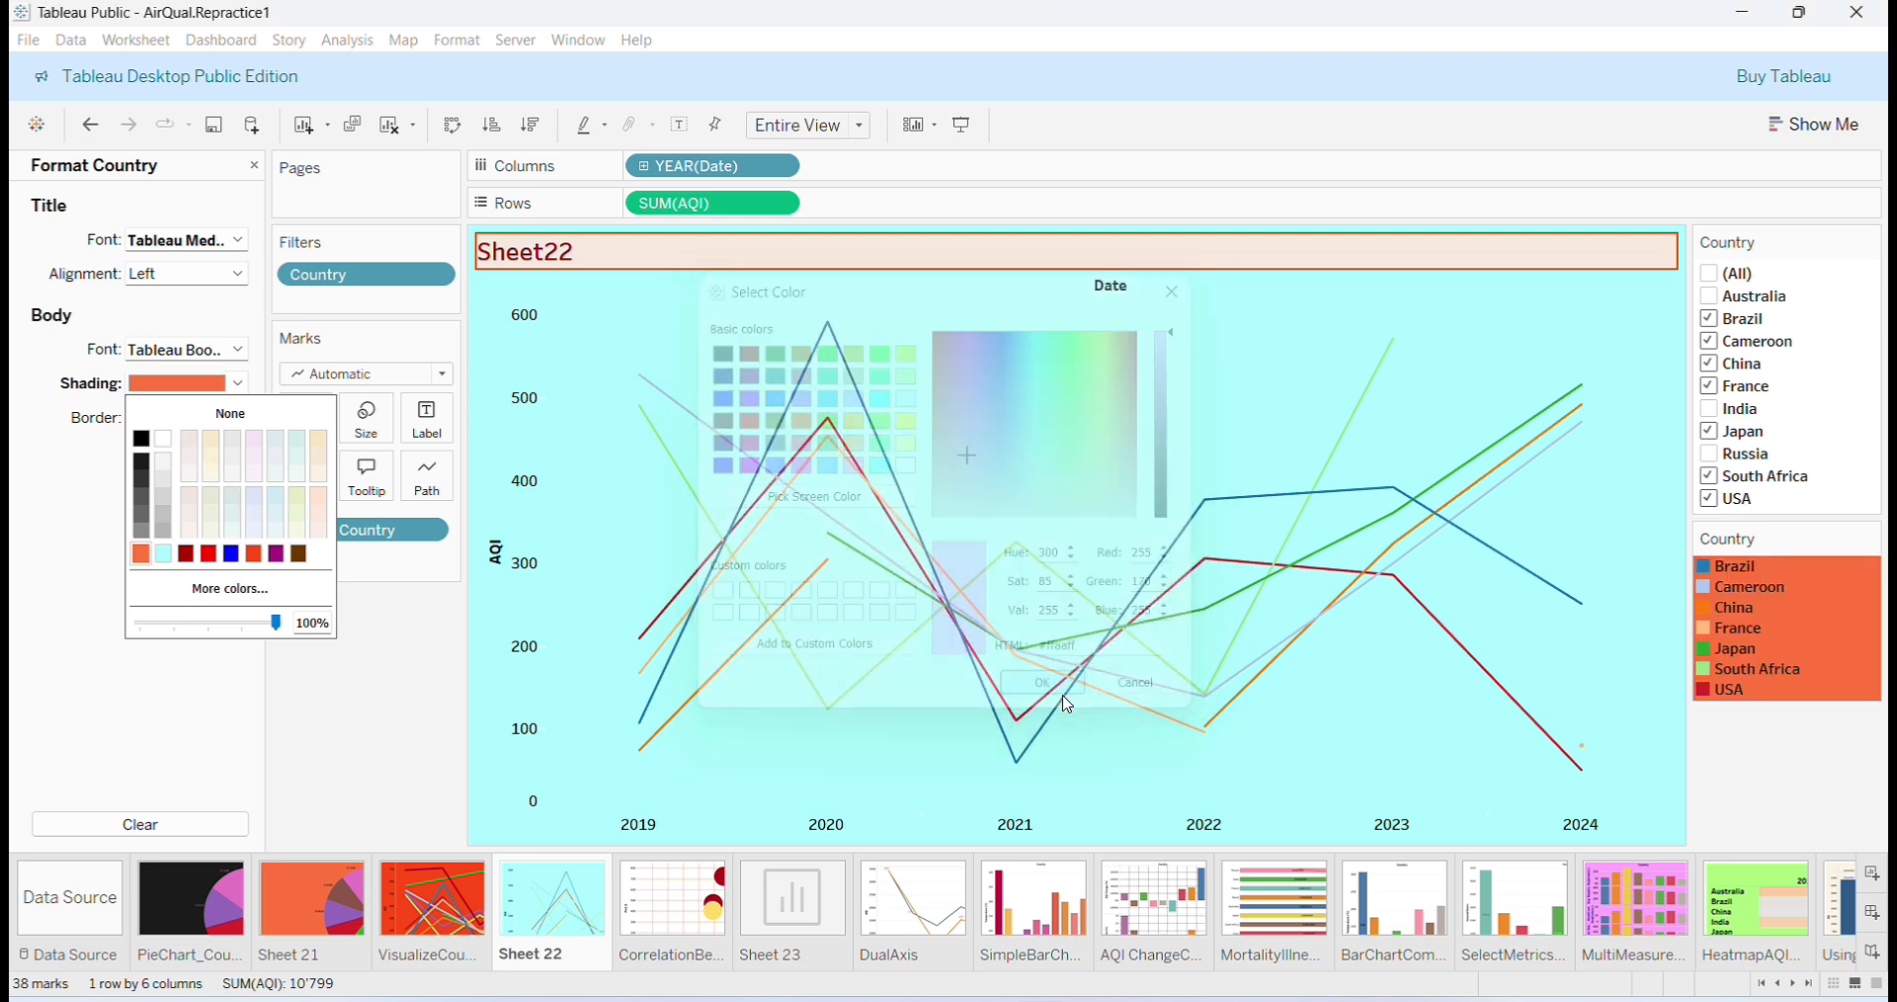
{"action": "left_click", "coordinate": [1836, 329]}
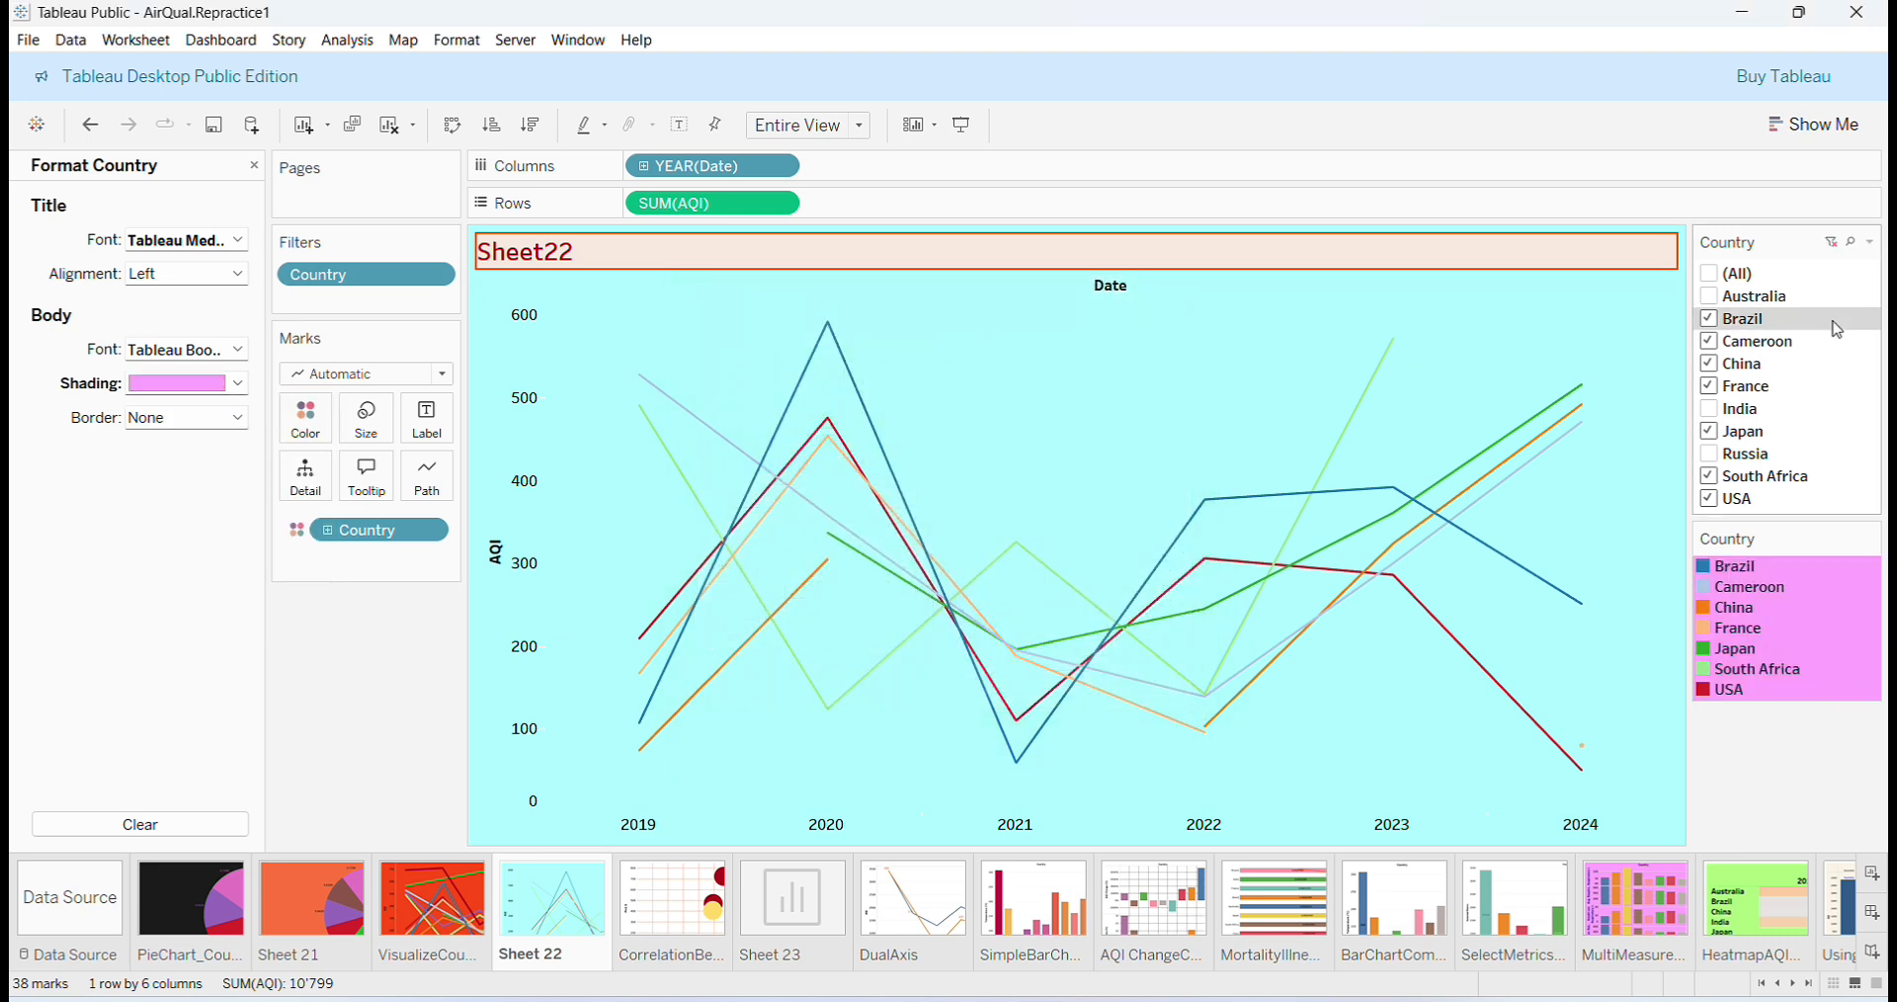
Shade the body of the Country filter control yellow (#ffff42) and close its formatting settings.
{"action": "left_click", "coordinate": [1870, 243]}
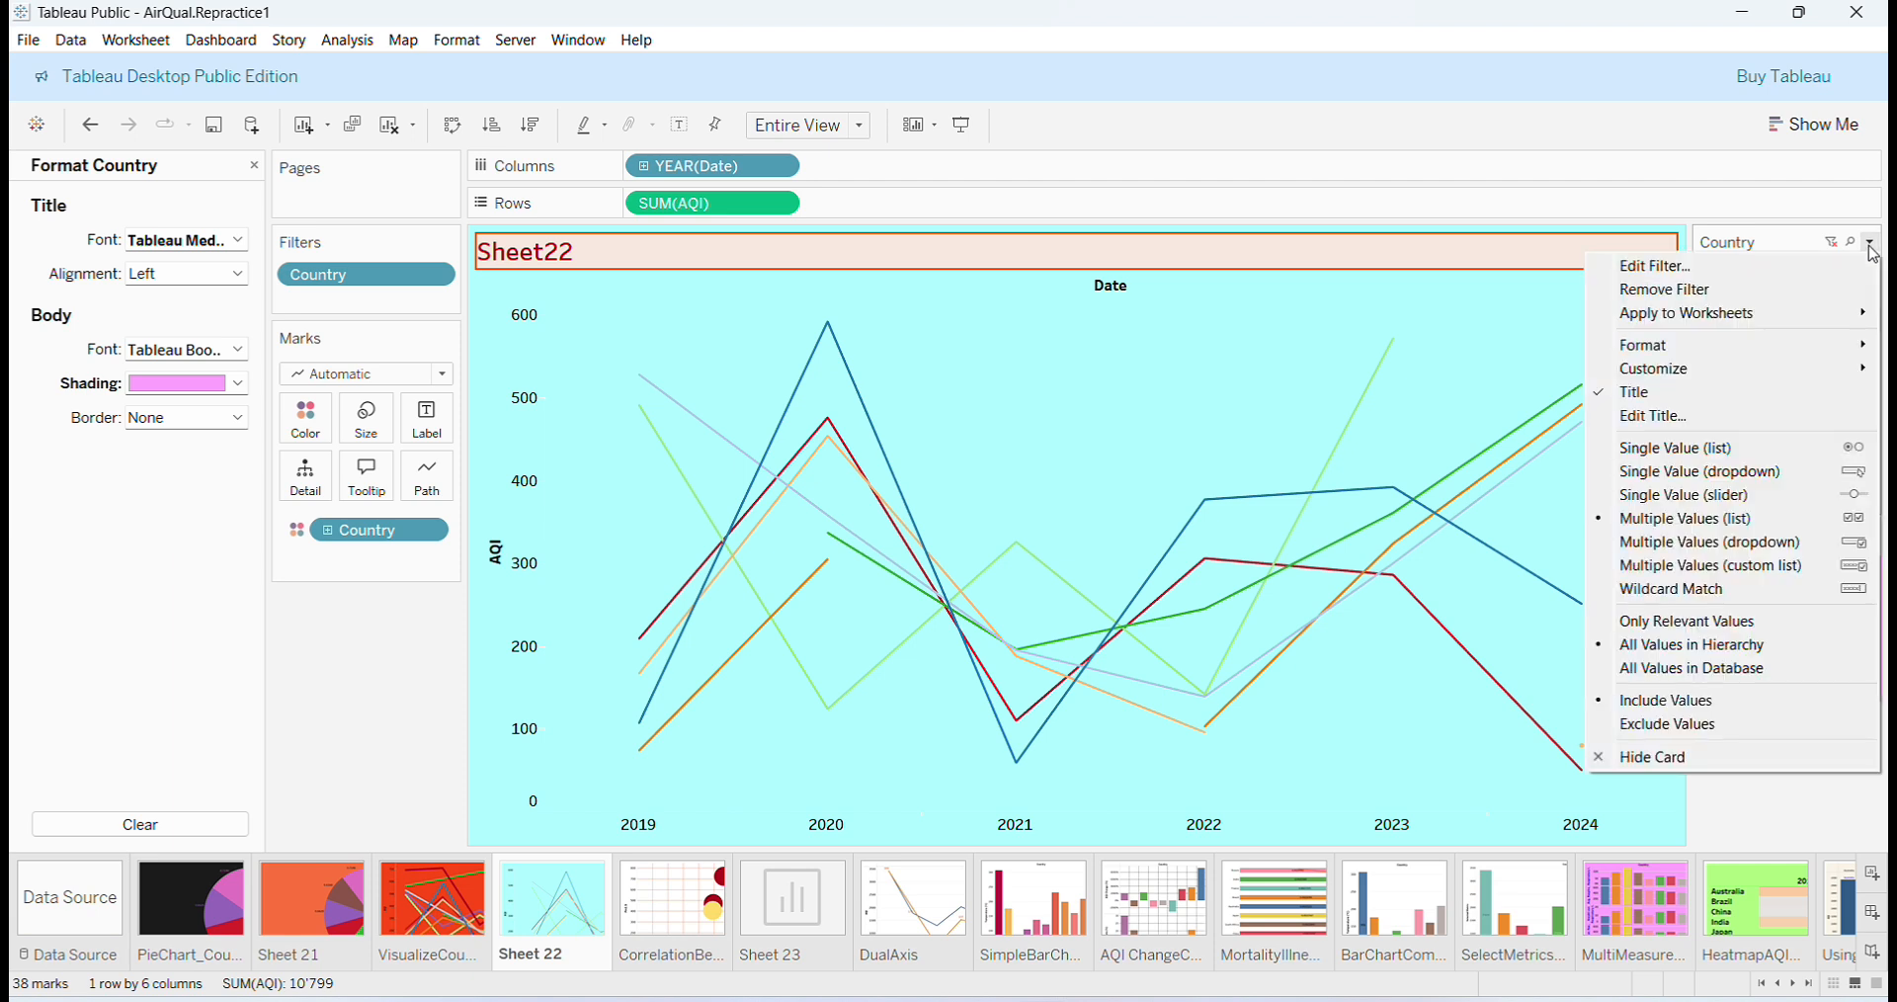
{"action": "mouse_move", "coordinate": [1636, 346]}
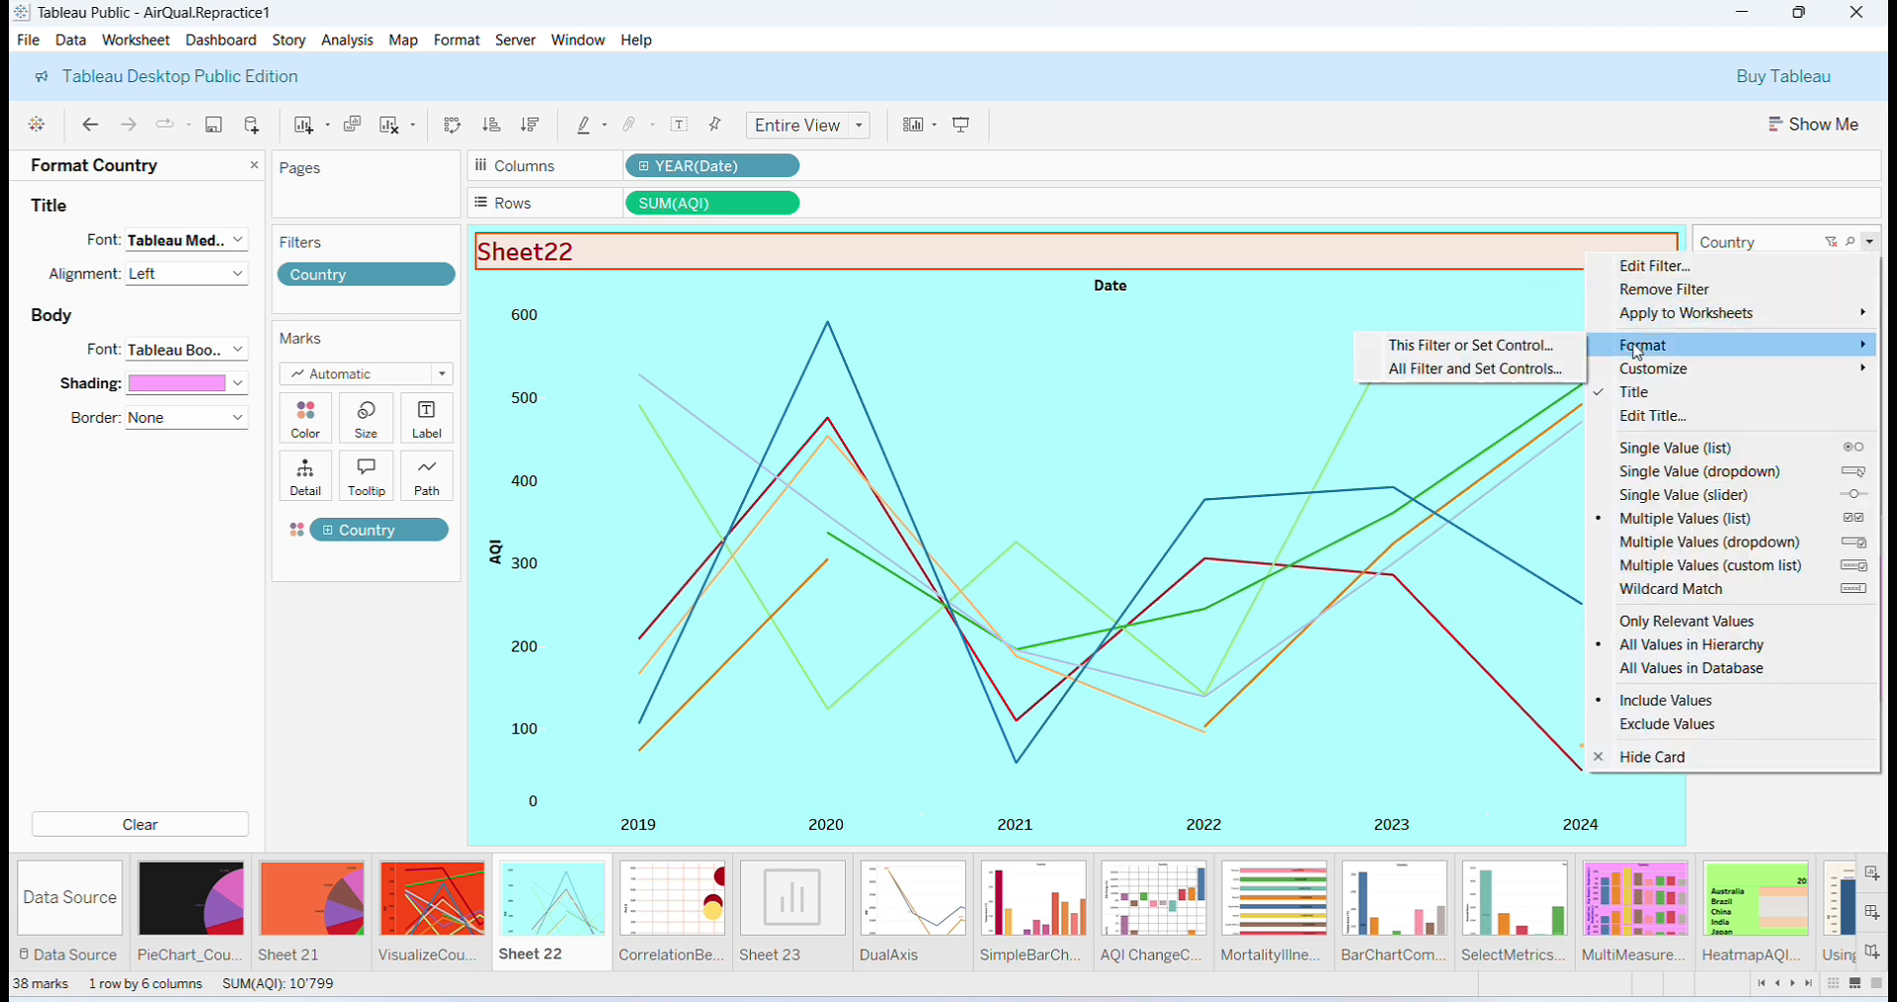
{"action": "left_click", "coordinate": [1509, 350]}
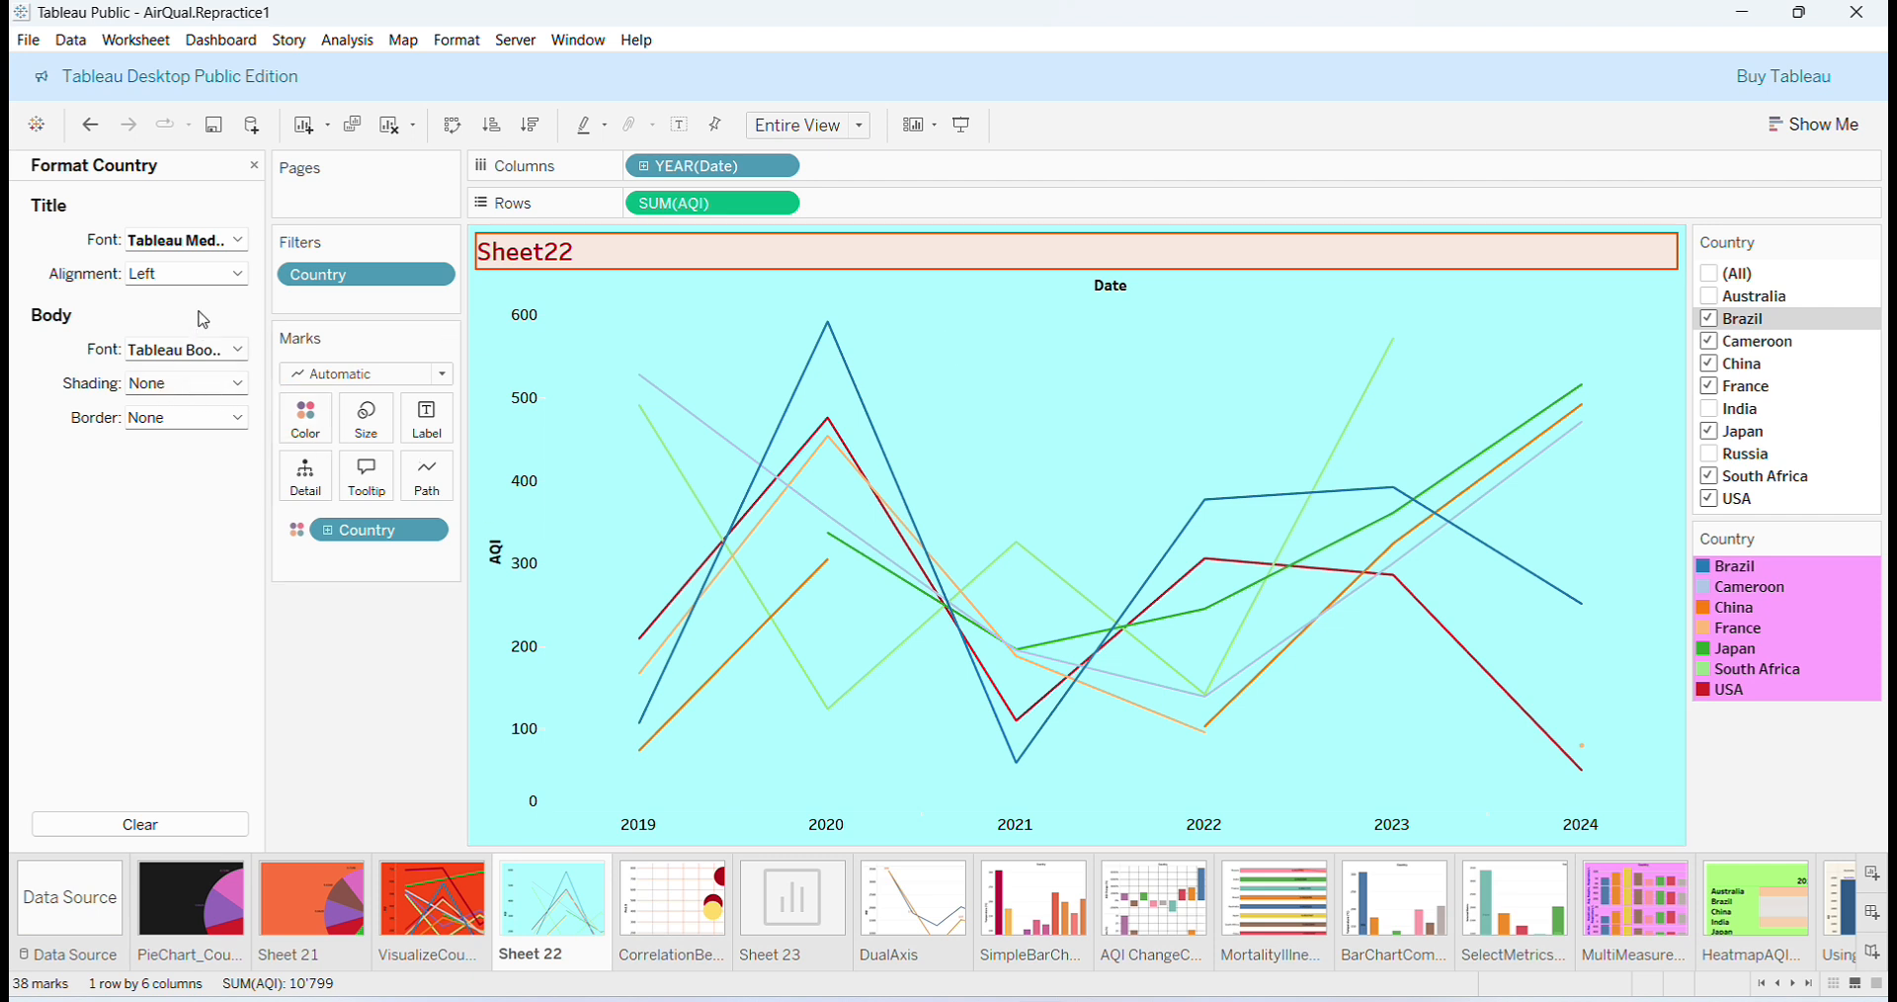
{"action": "left_click", "coordinate": [237, 385]}
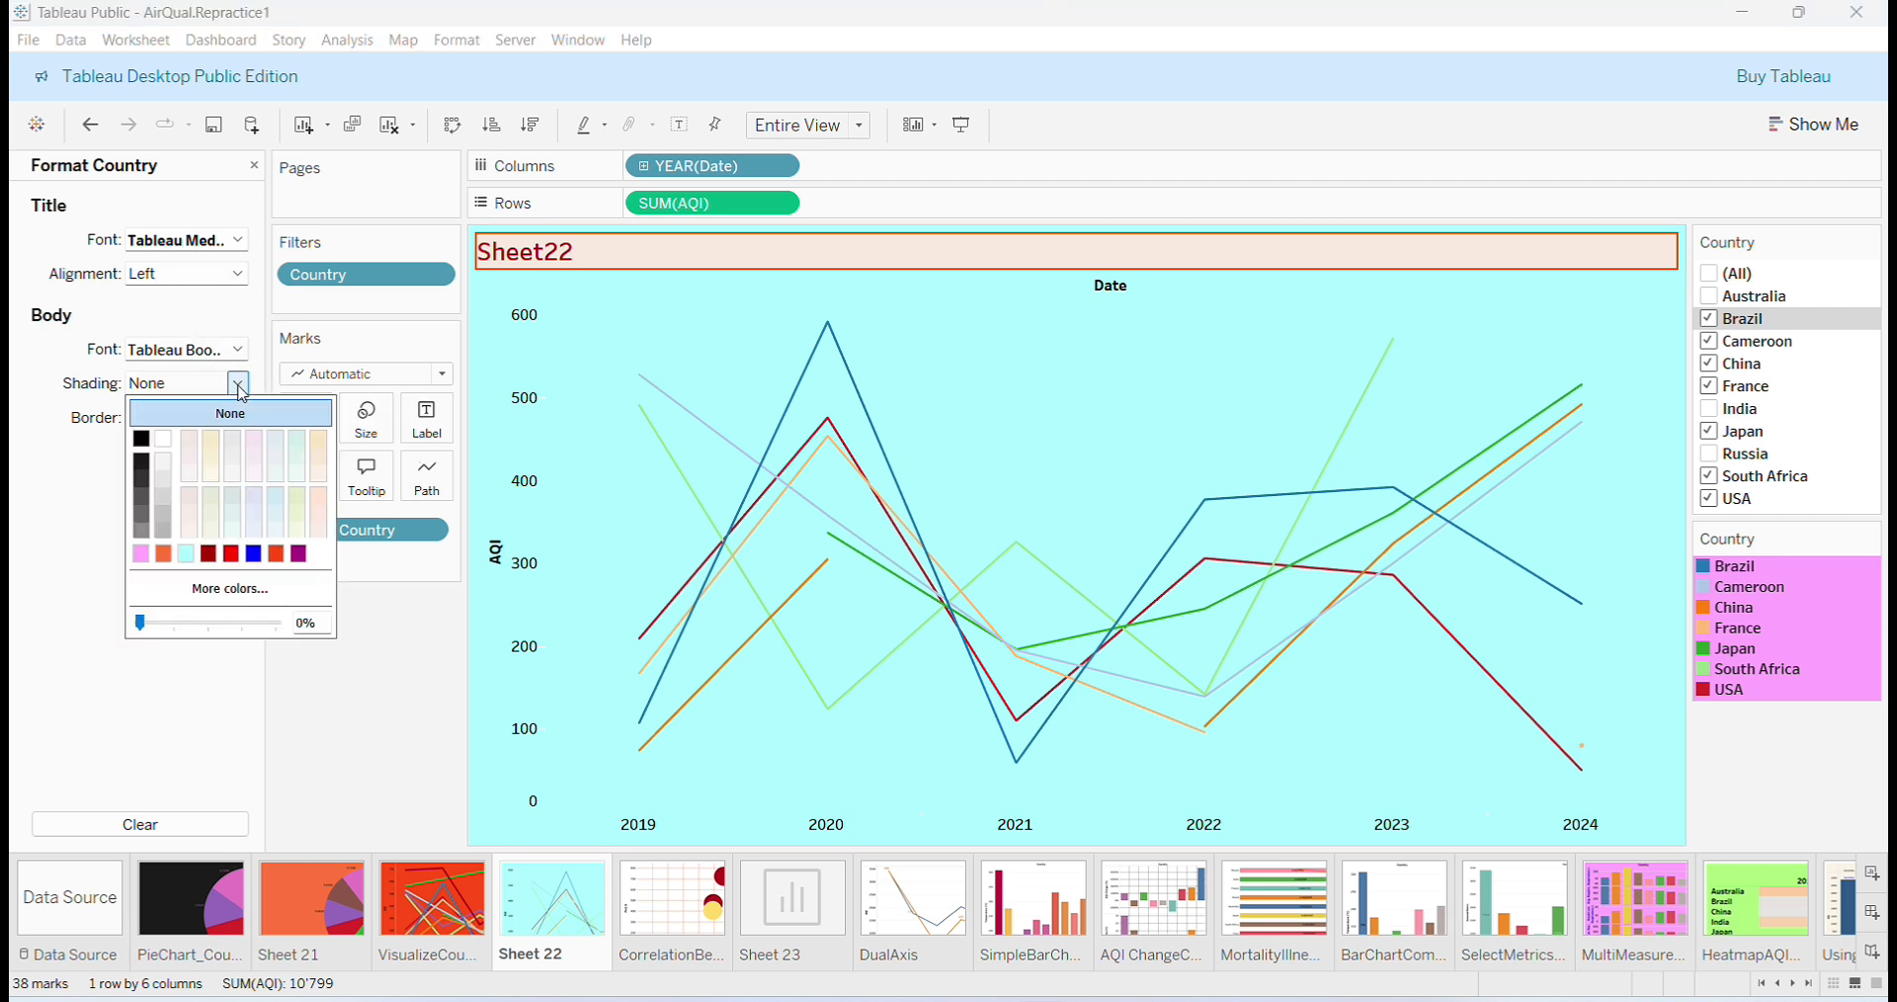
{"action": "left_click", "coordinate": [230, 589]}
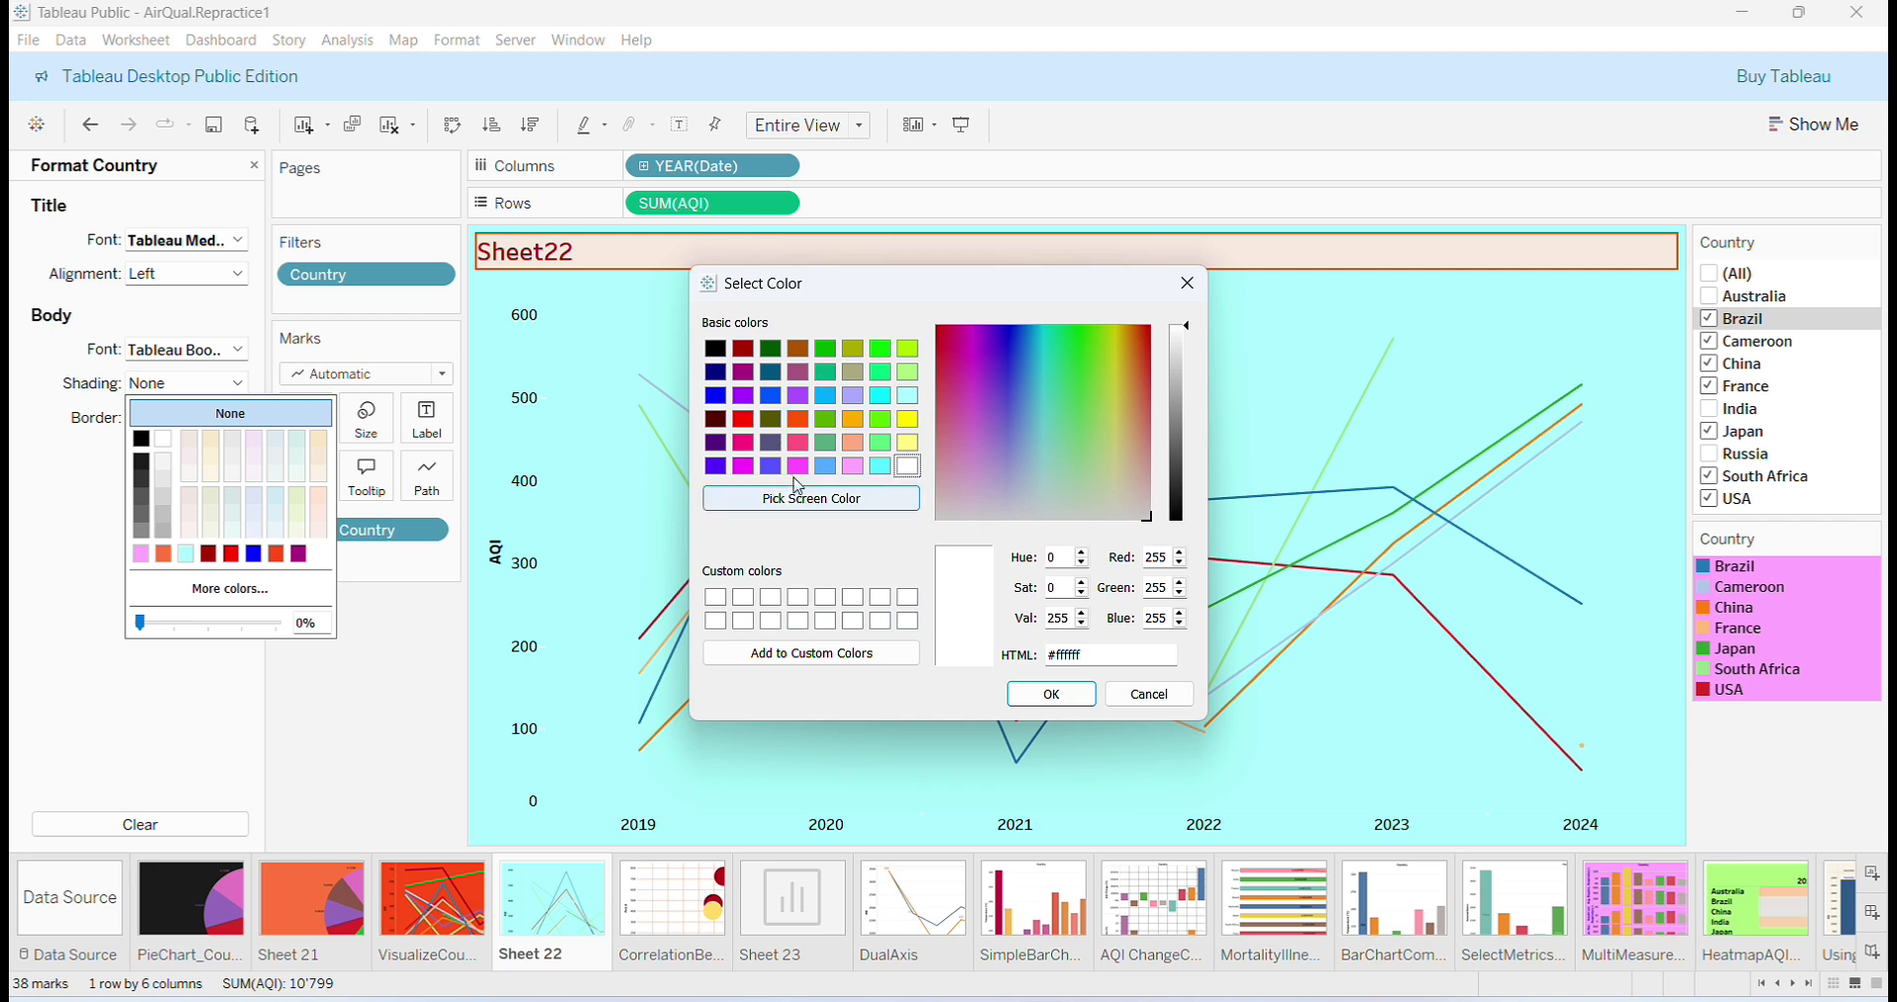
{"action": "left_click", "coordinate": [907, 419]}
{"action": "left_click", "coordinate": [1114, 378]}
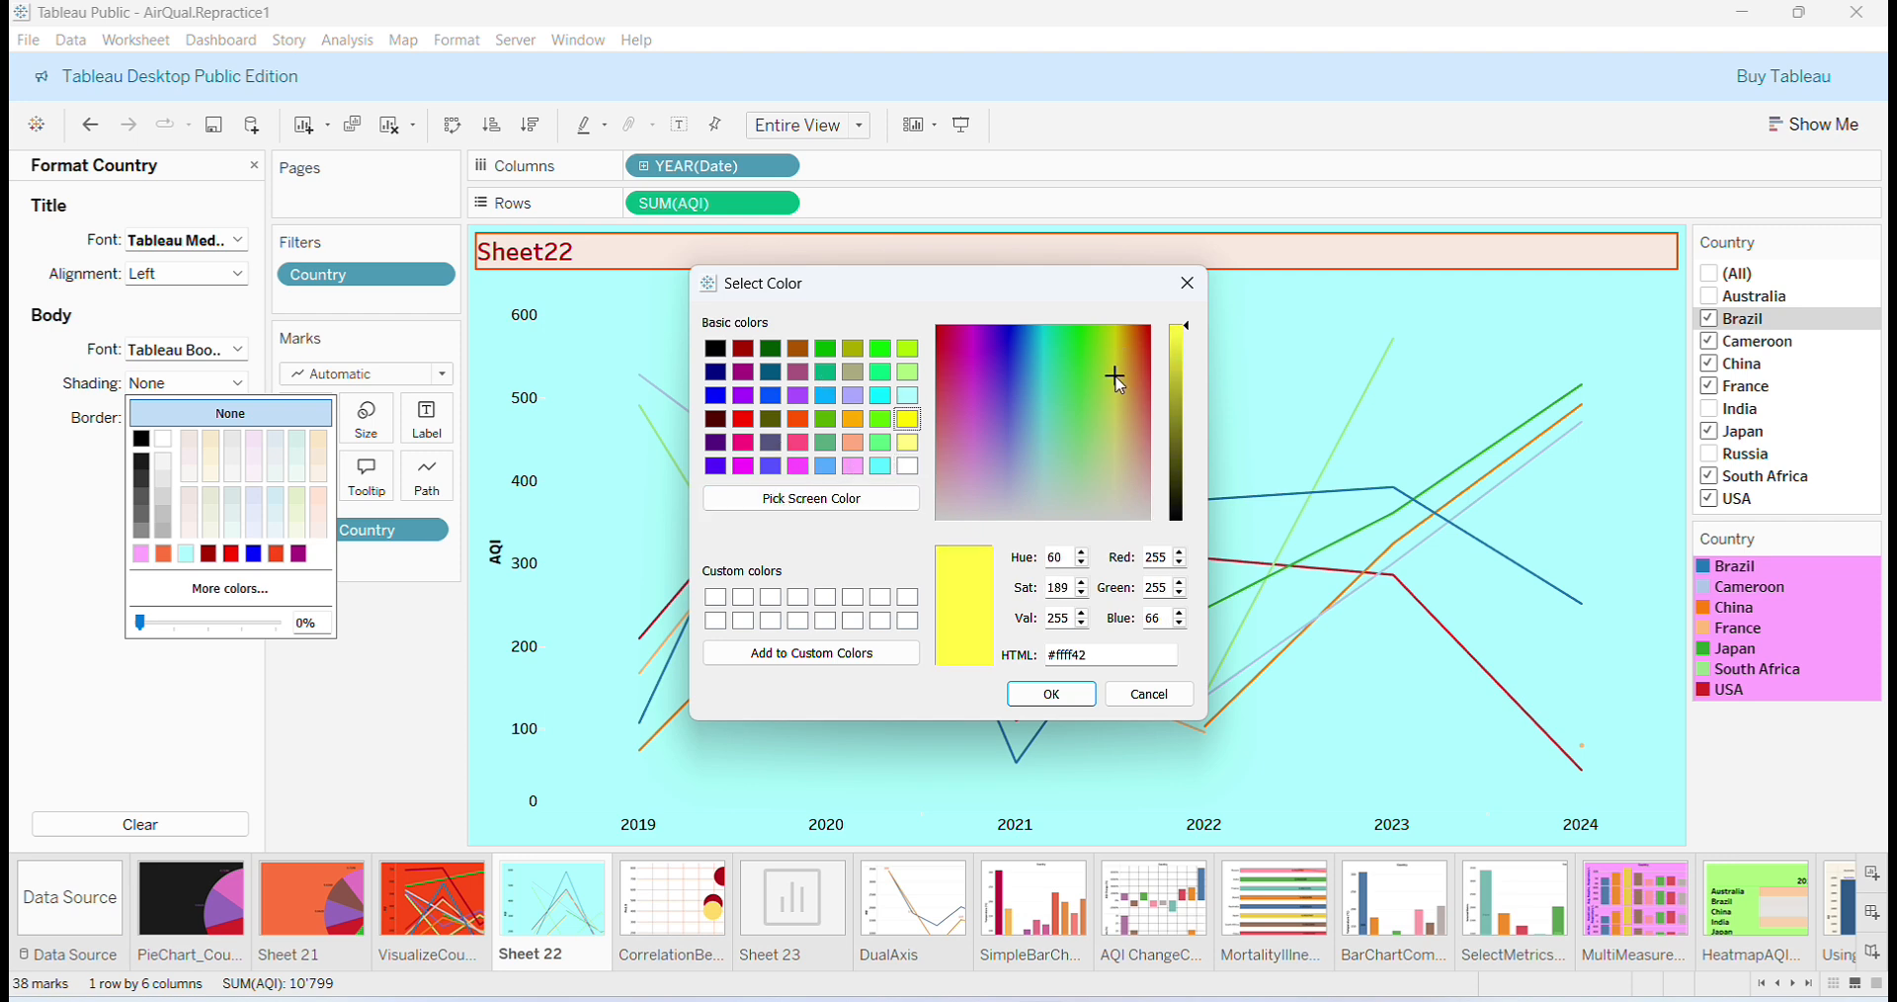
{"action": "left_click", "coordinate": [1052, 695]}
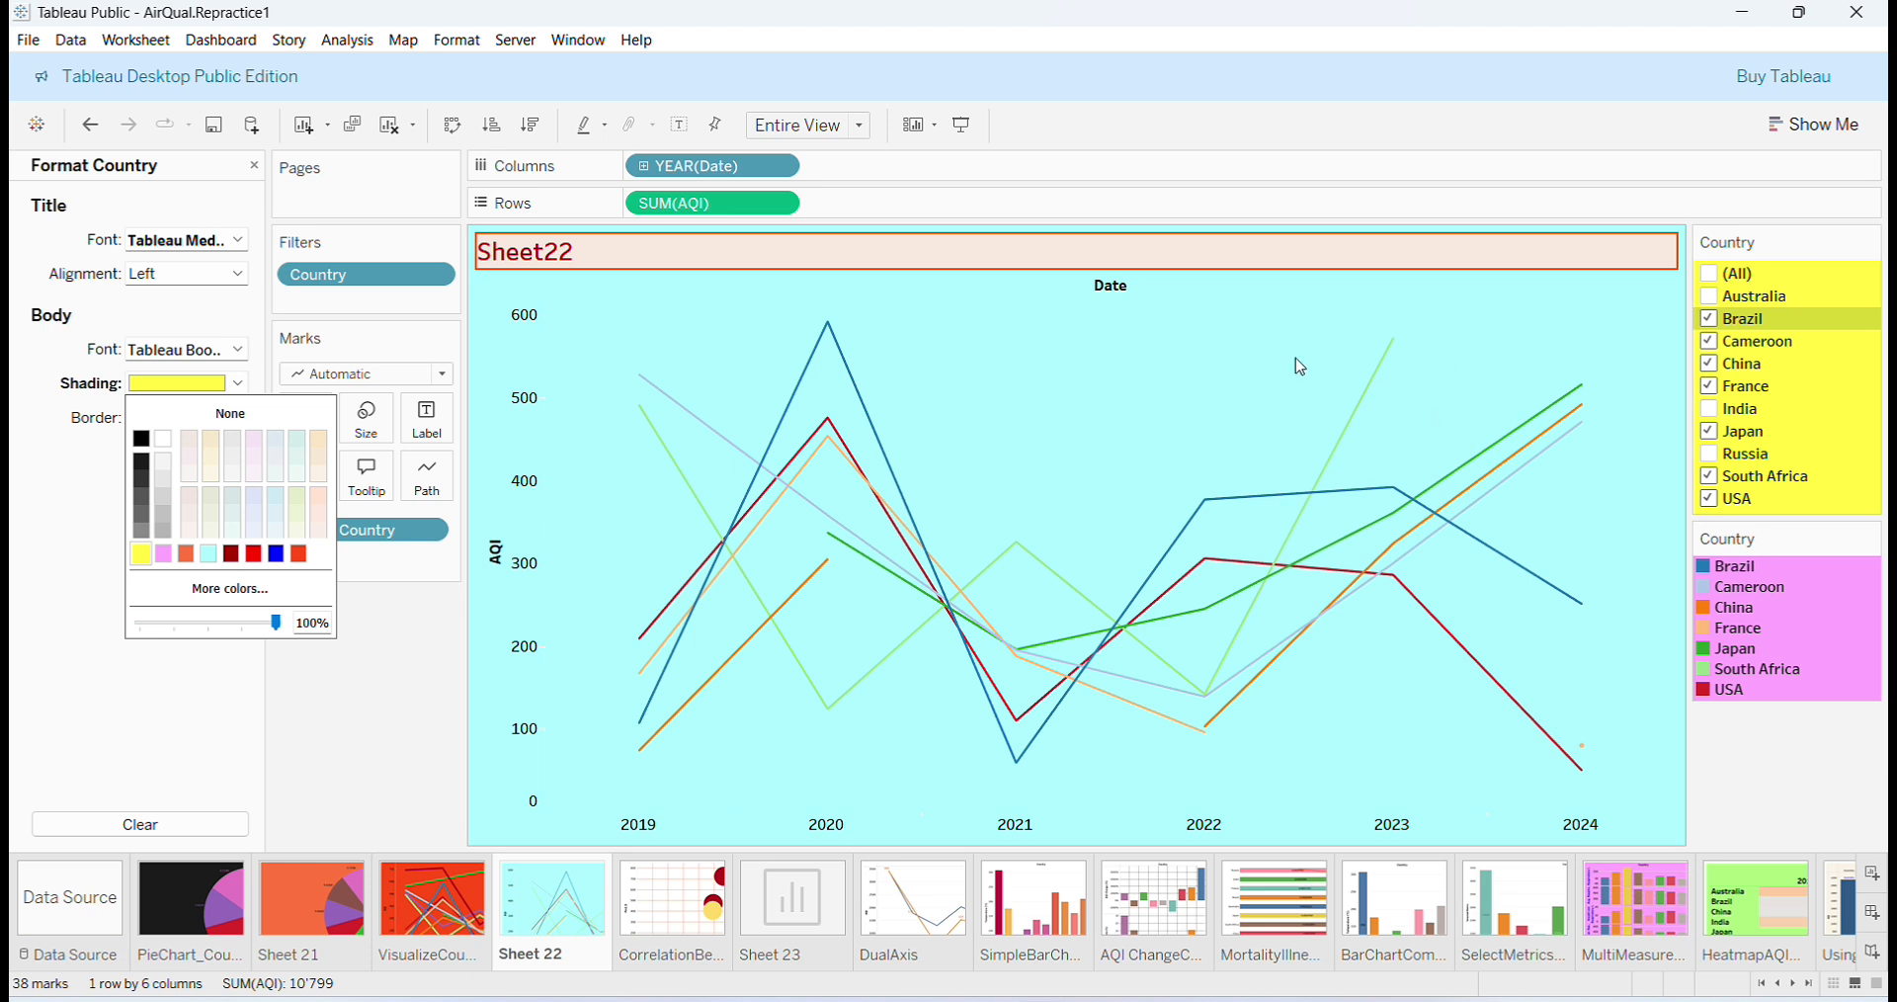
{"action": "left_click", "coordinate": [255, 167]}
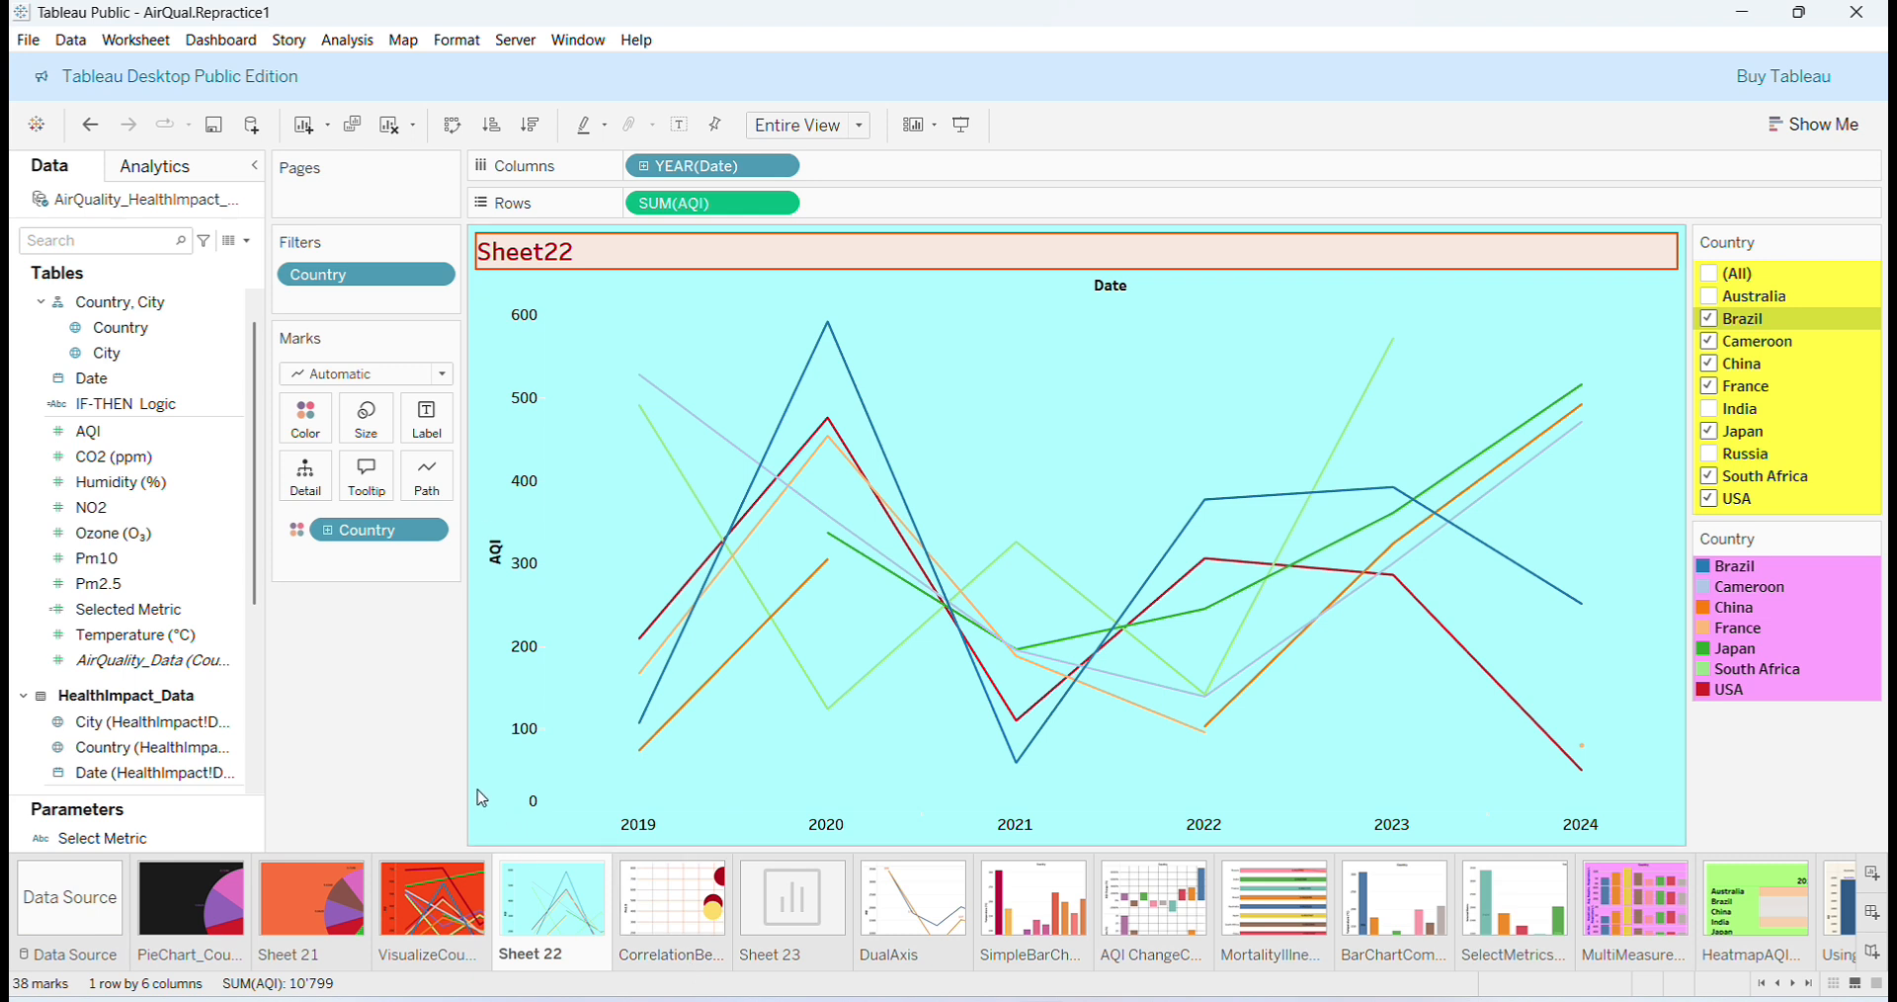
Shade the AQI axis of the Sheet 22 line chart orange.
{"action": "right_click", "coordinate": [494, 786]}
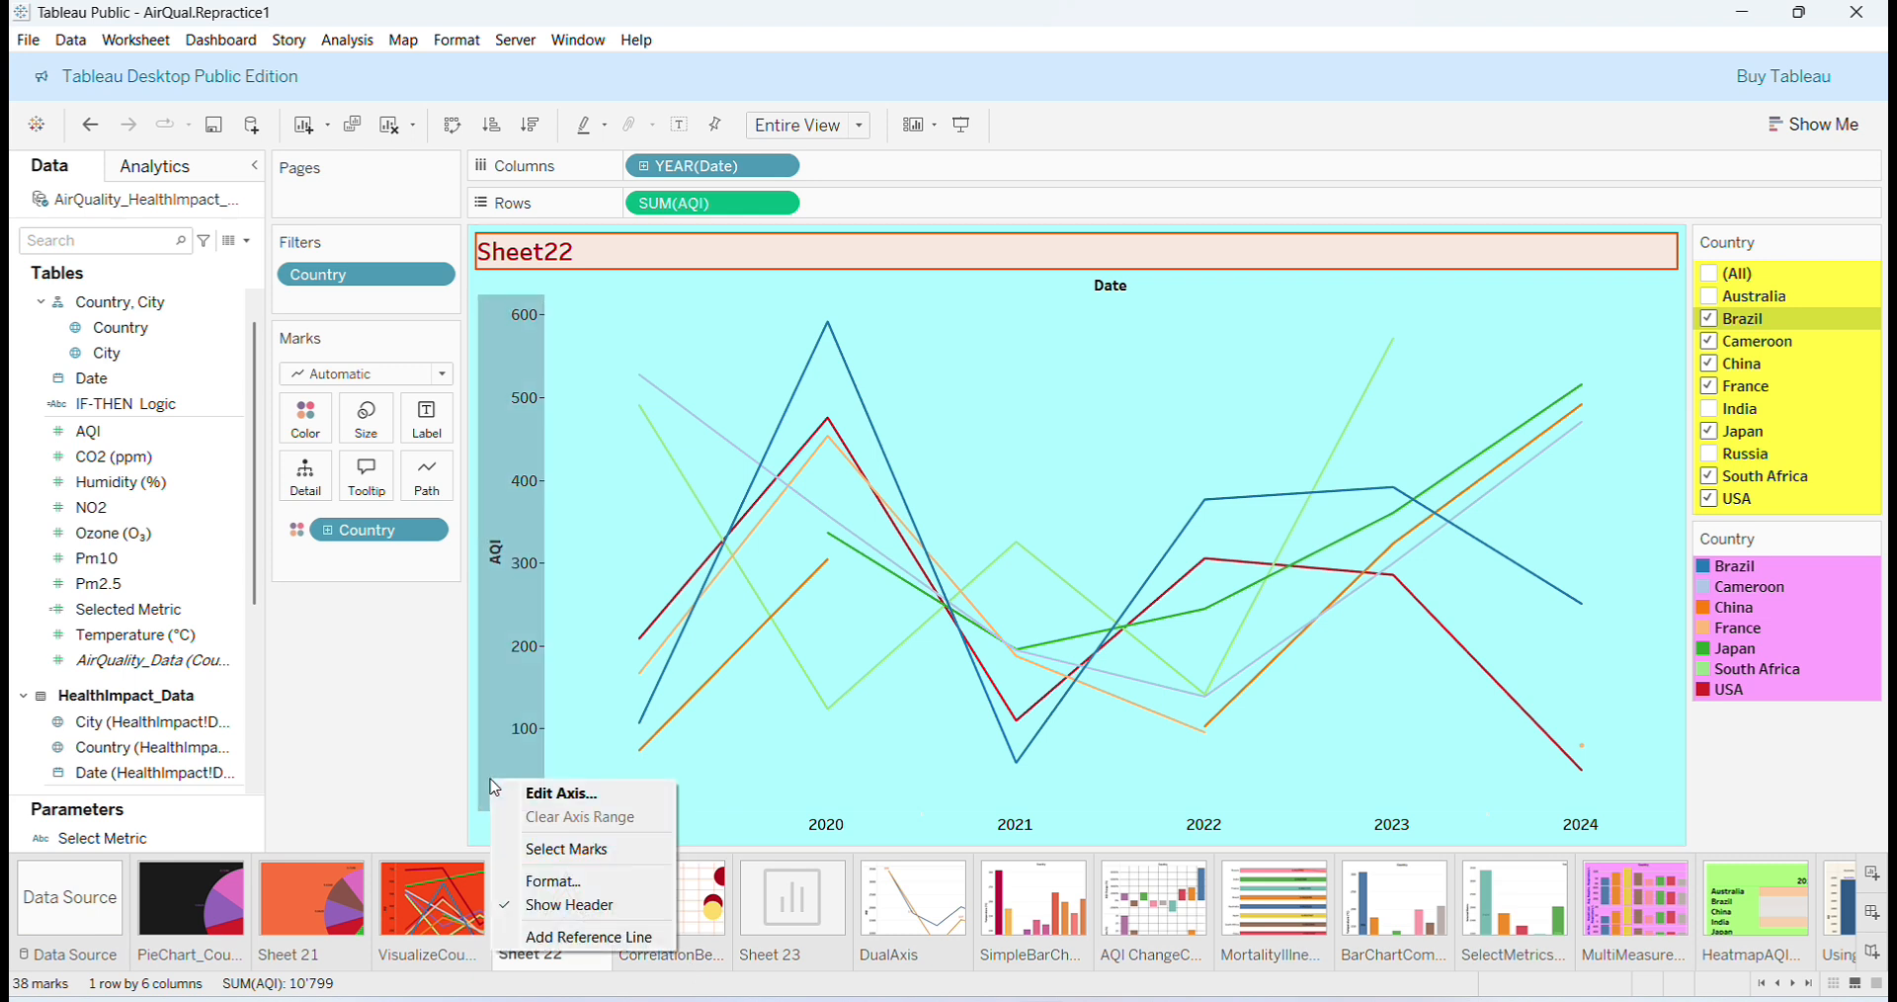
{"action": "left_click", "coordinate": [553, 880]}
{"action": "left_click", "coordinate": [239, 347]}
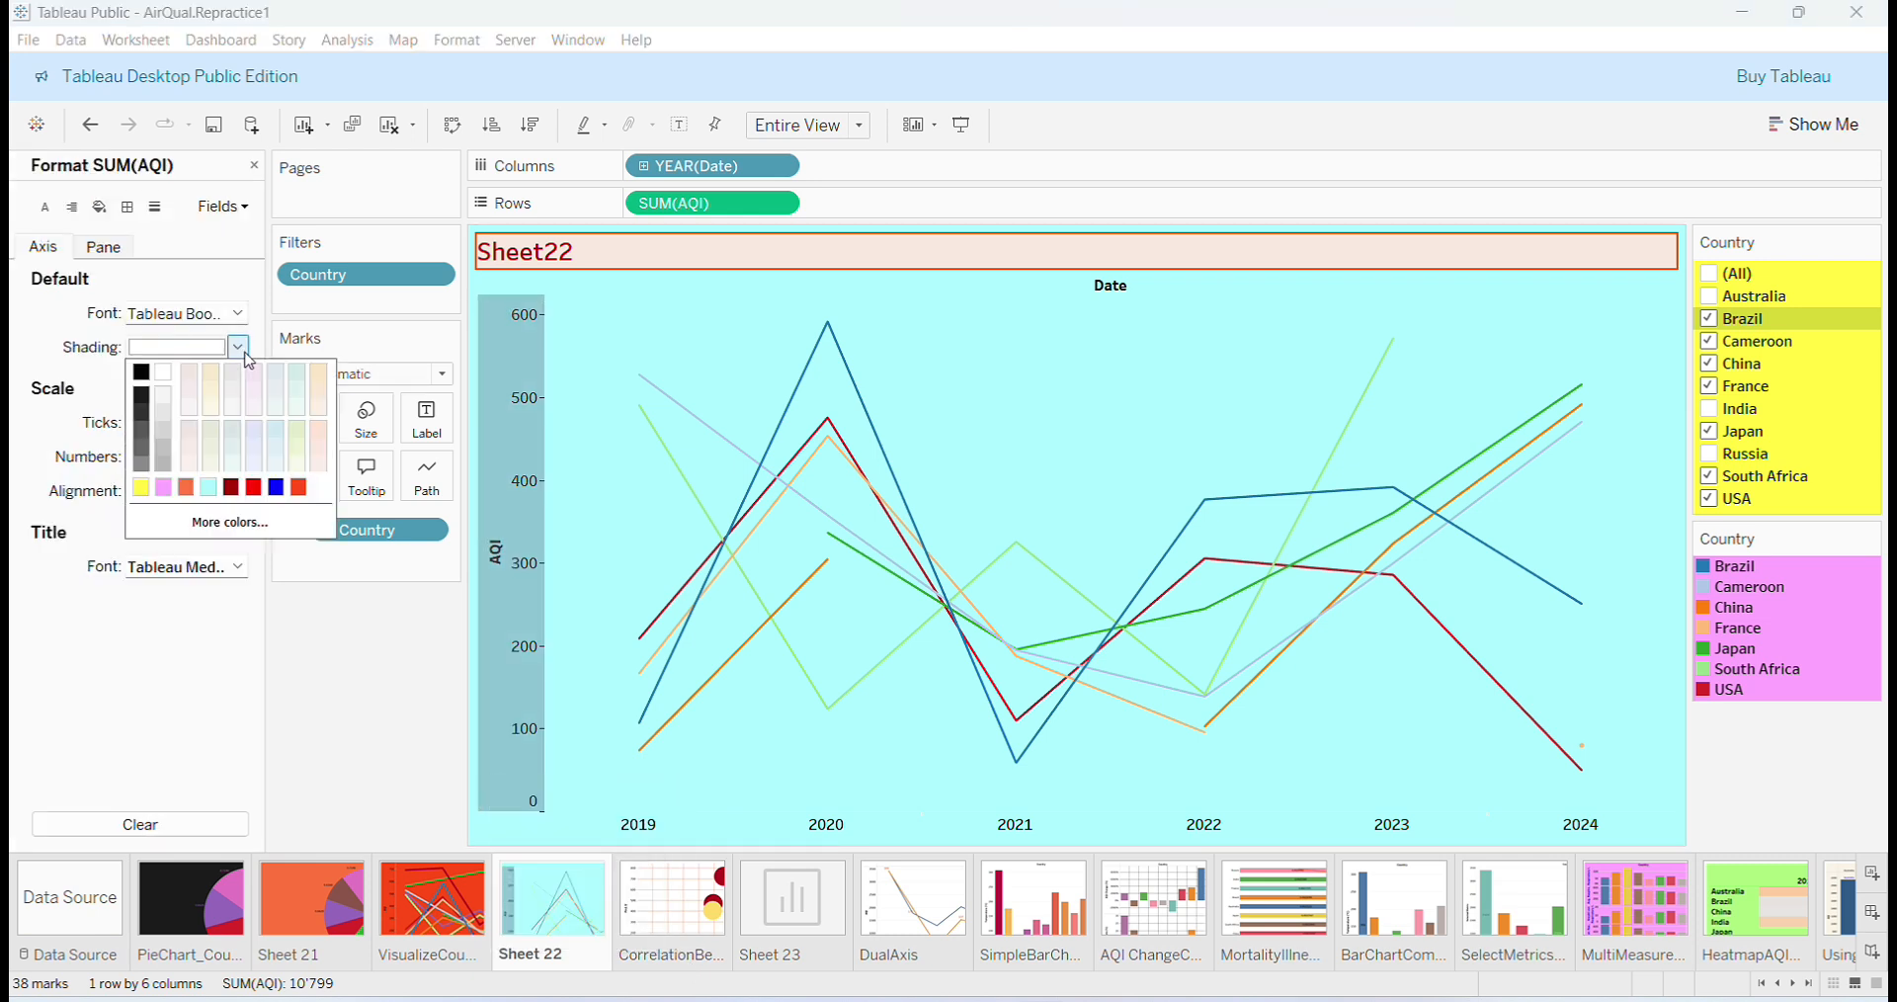
{"action": "left_click", "coordinate": [186, 487]}
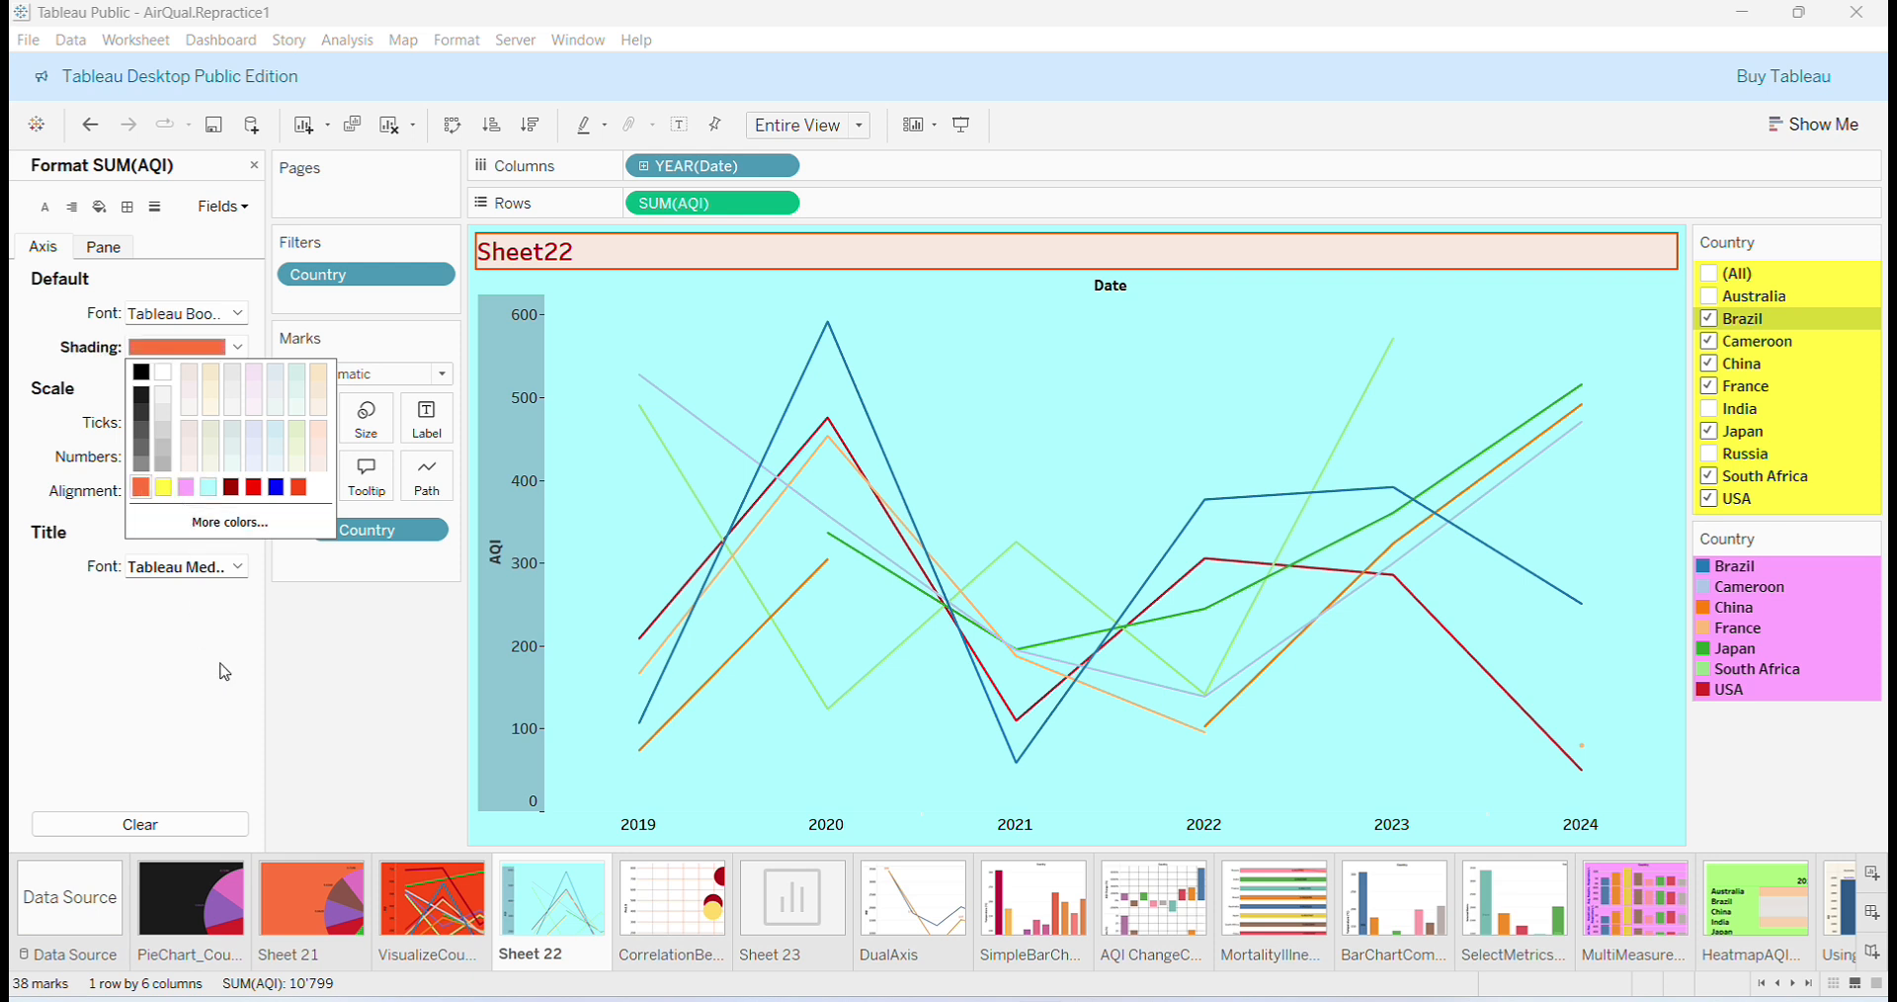
{"action": "left_click", "coordinate": [179, 687]}
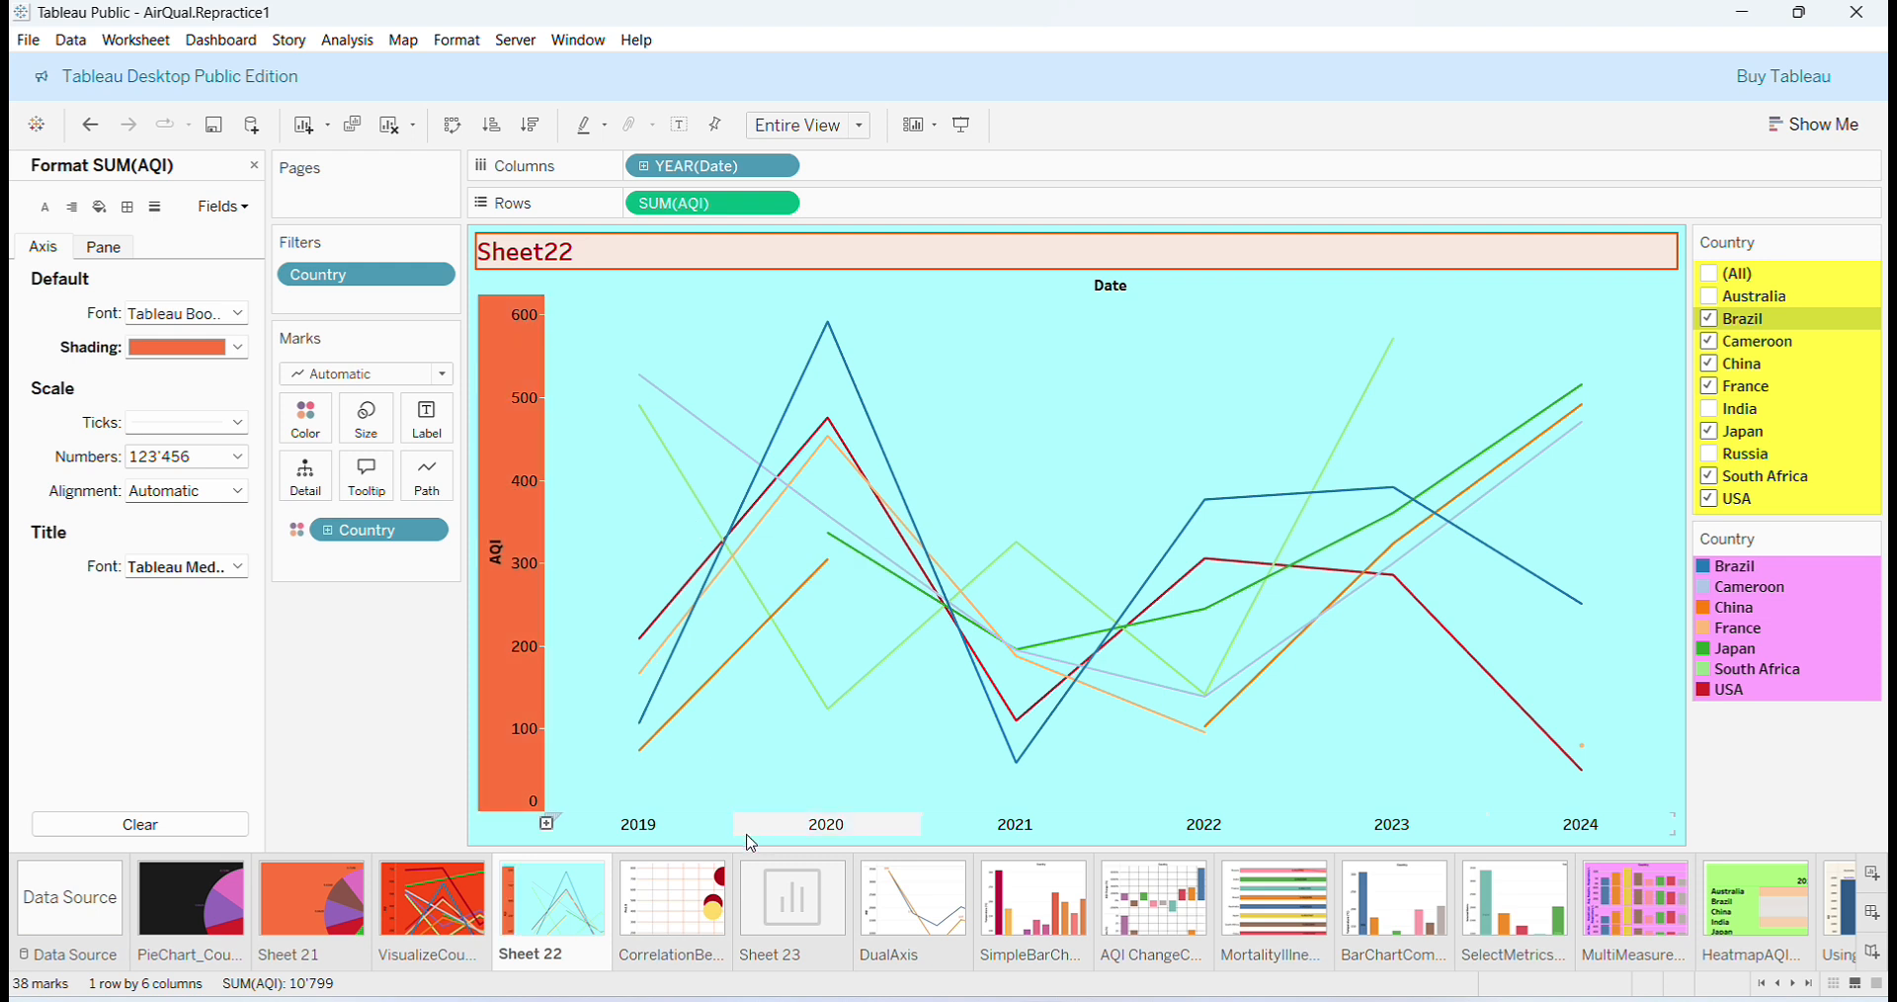
Shade the year headers along Sheet 22's date axis light pink, close the formatting settings and save the workbook.
{"action": "left_click", "coordinate": [707, 835]}
{"action": "right_click", "coordinate": [707, 838]}
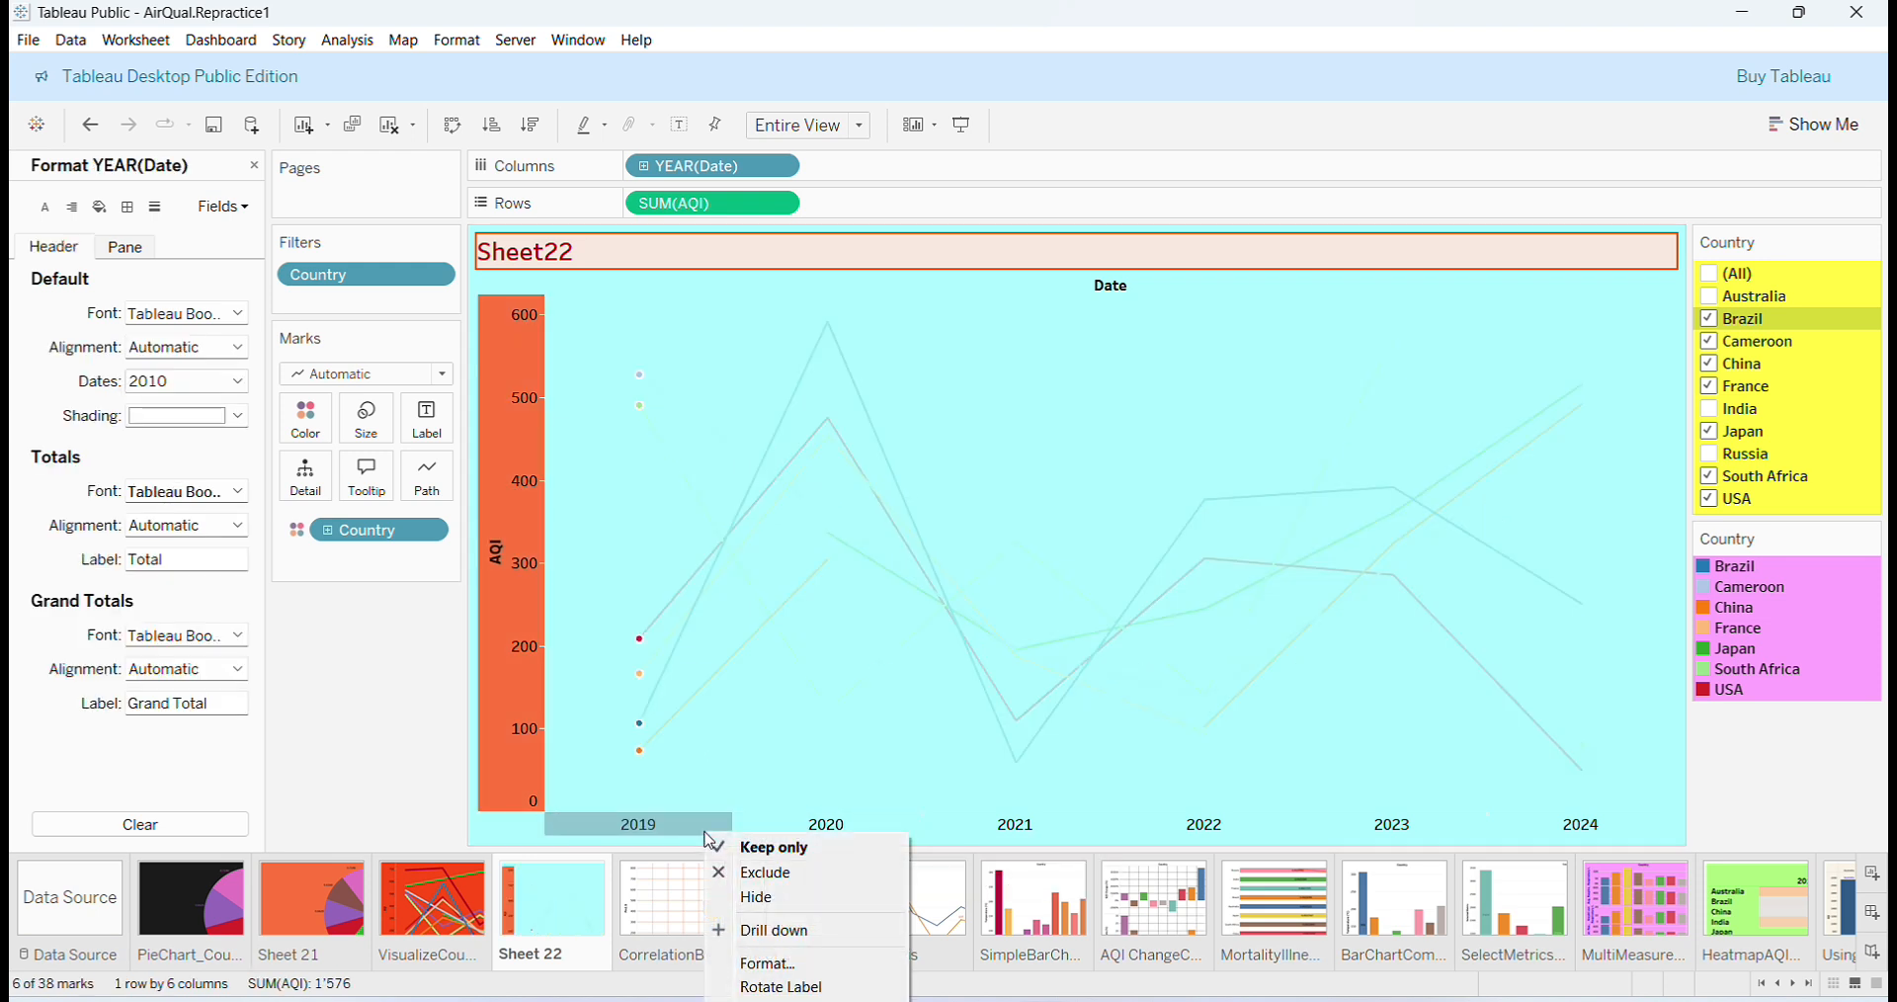
{"action": "left_click", "coordinate": [1328, 747]}
{"action": "left_click", "coordinate": [1328, 746]}
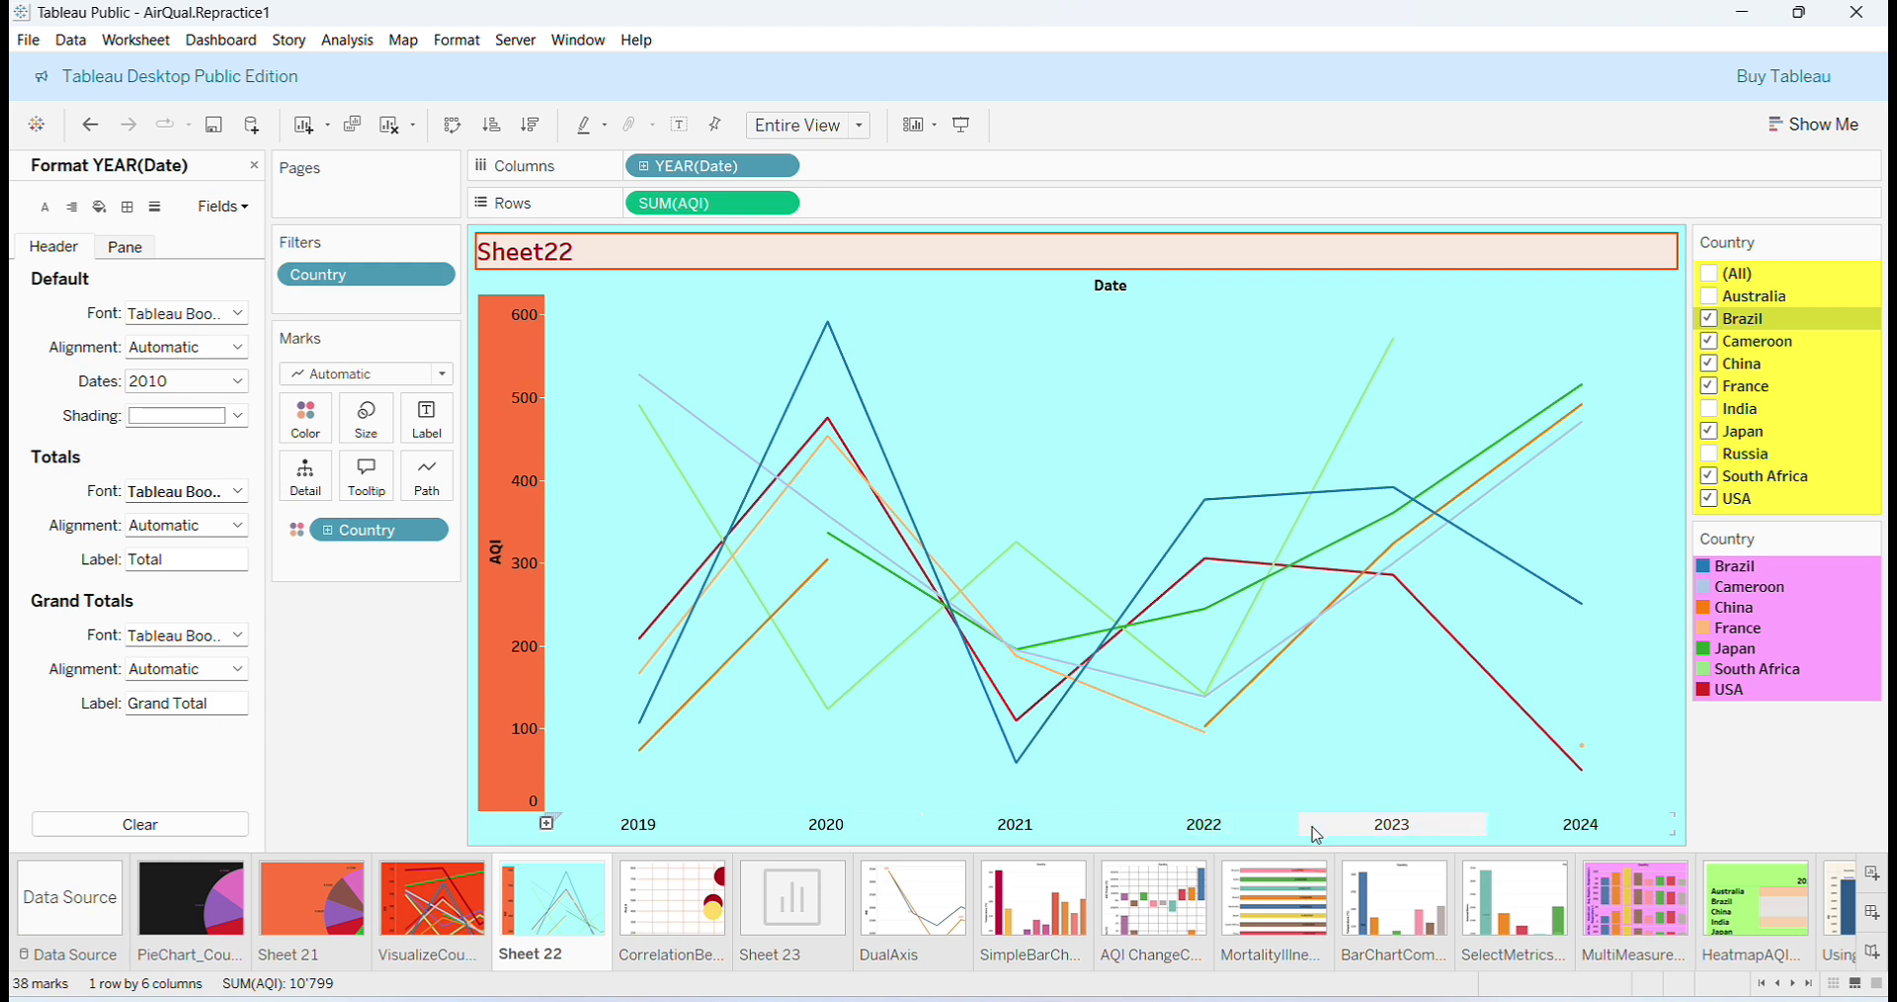
{"action": "left_click", "coordinate": [1314, 831]}
{"action": "right_click", "coordinate": [1317, 835]}
{"action": "left_click", "coordinate": [188, 414]}
{"action": "left_click", "coordinate": [141, 555]}
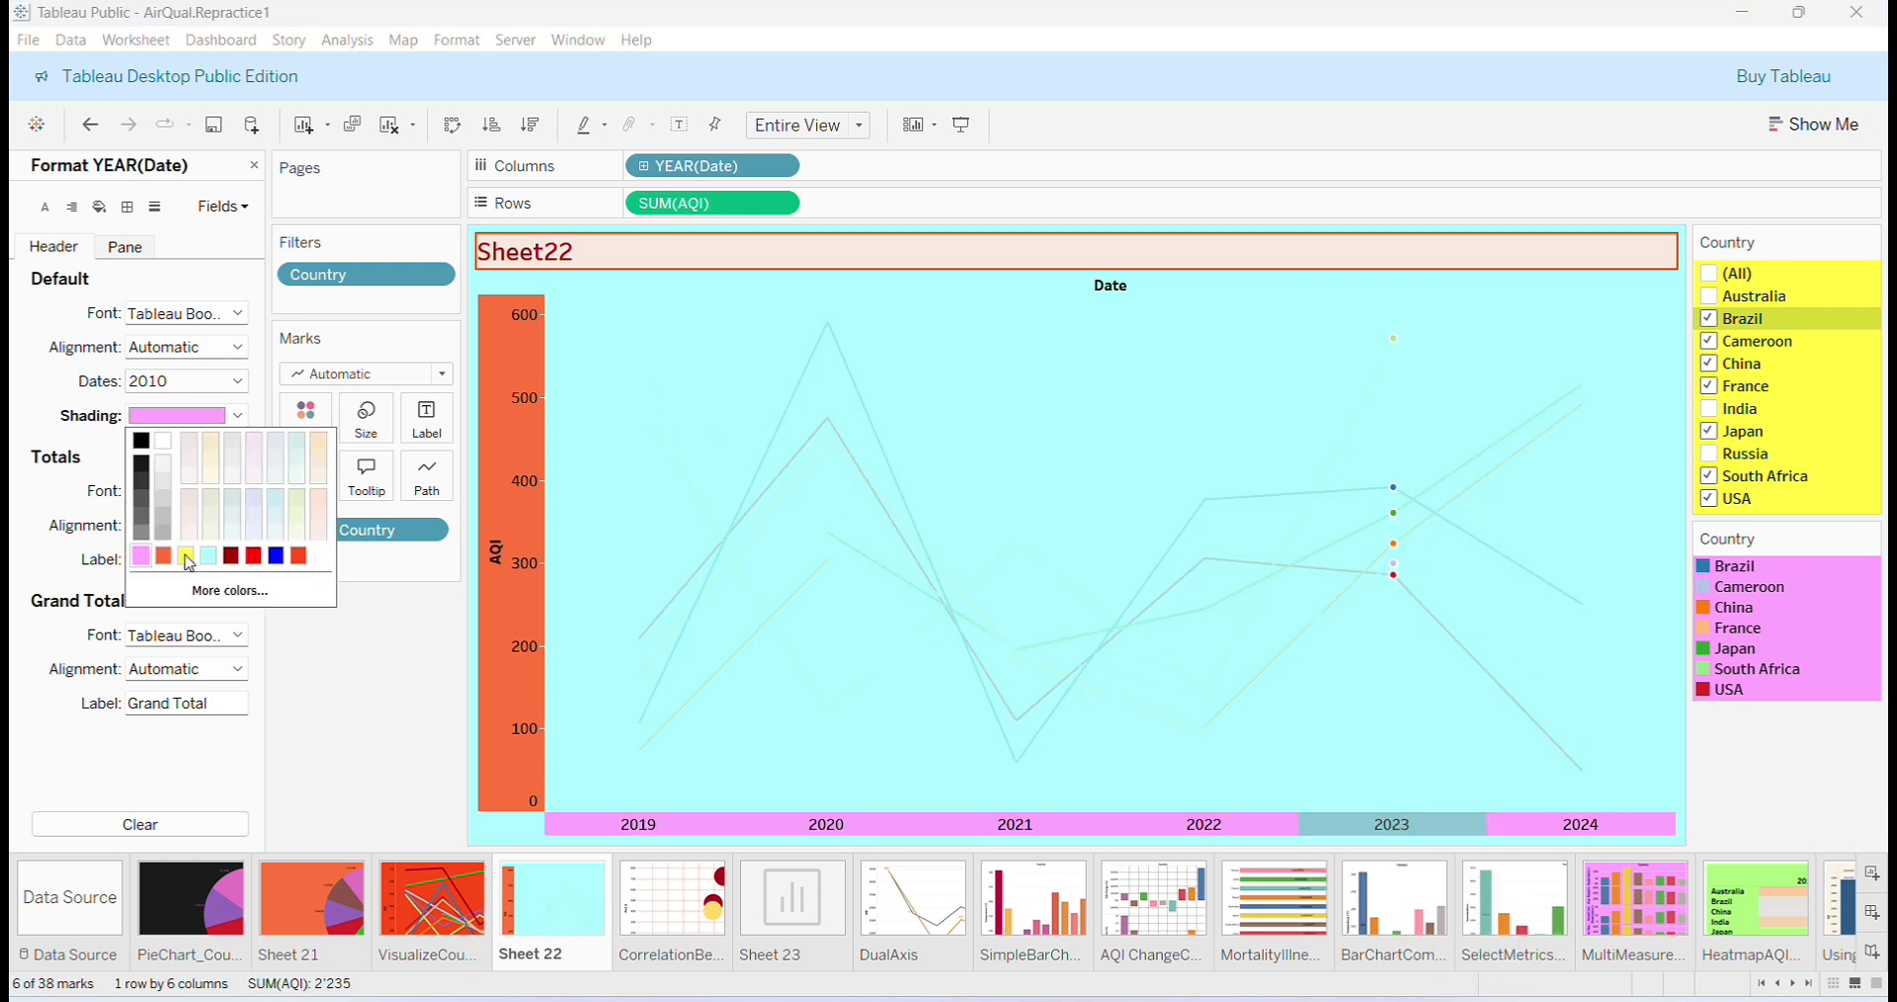
{"action": "left_click", "coordinate": [1833, 770]}
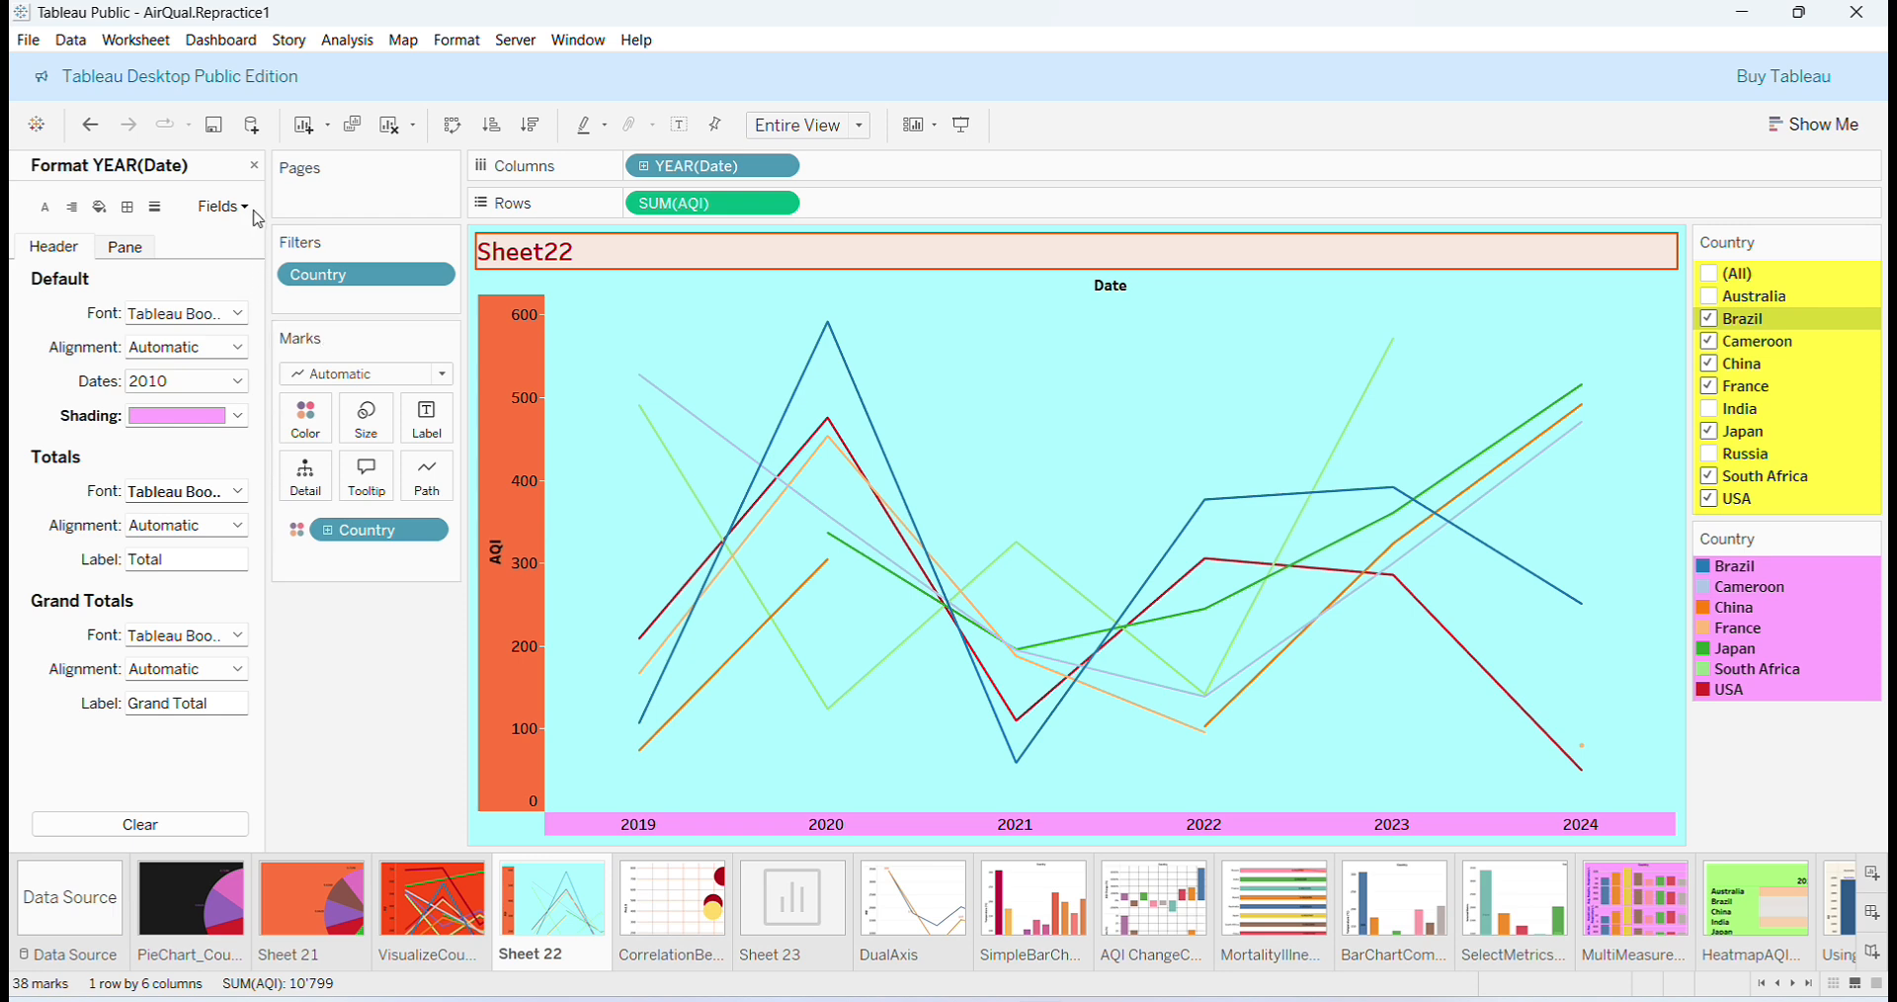
{"action": "left_click", "coordinate": [254, 166]}
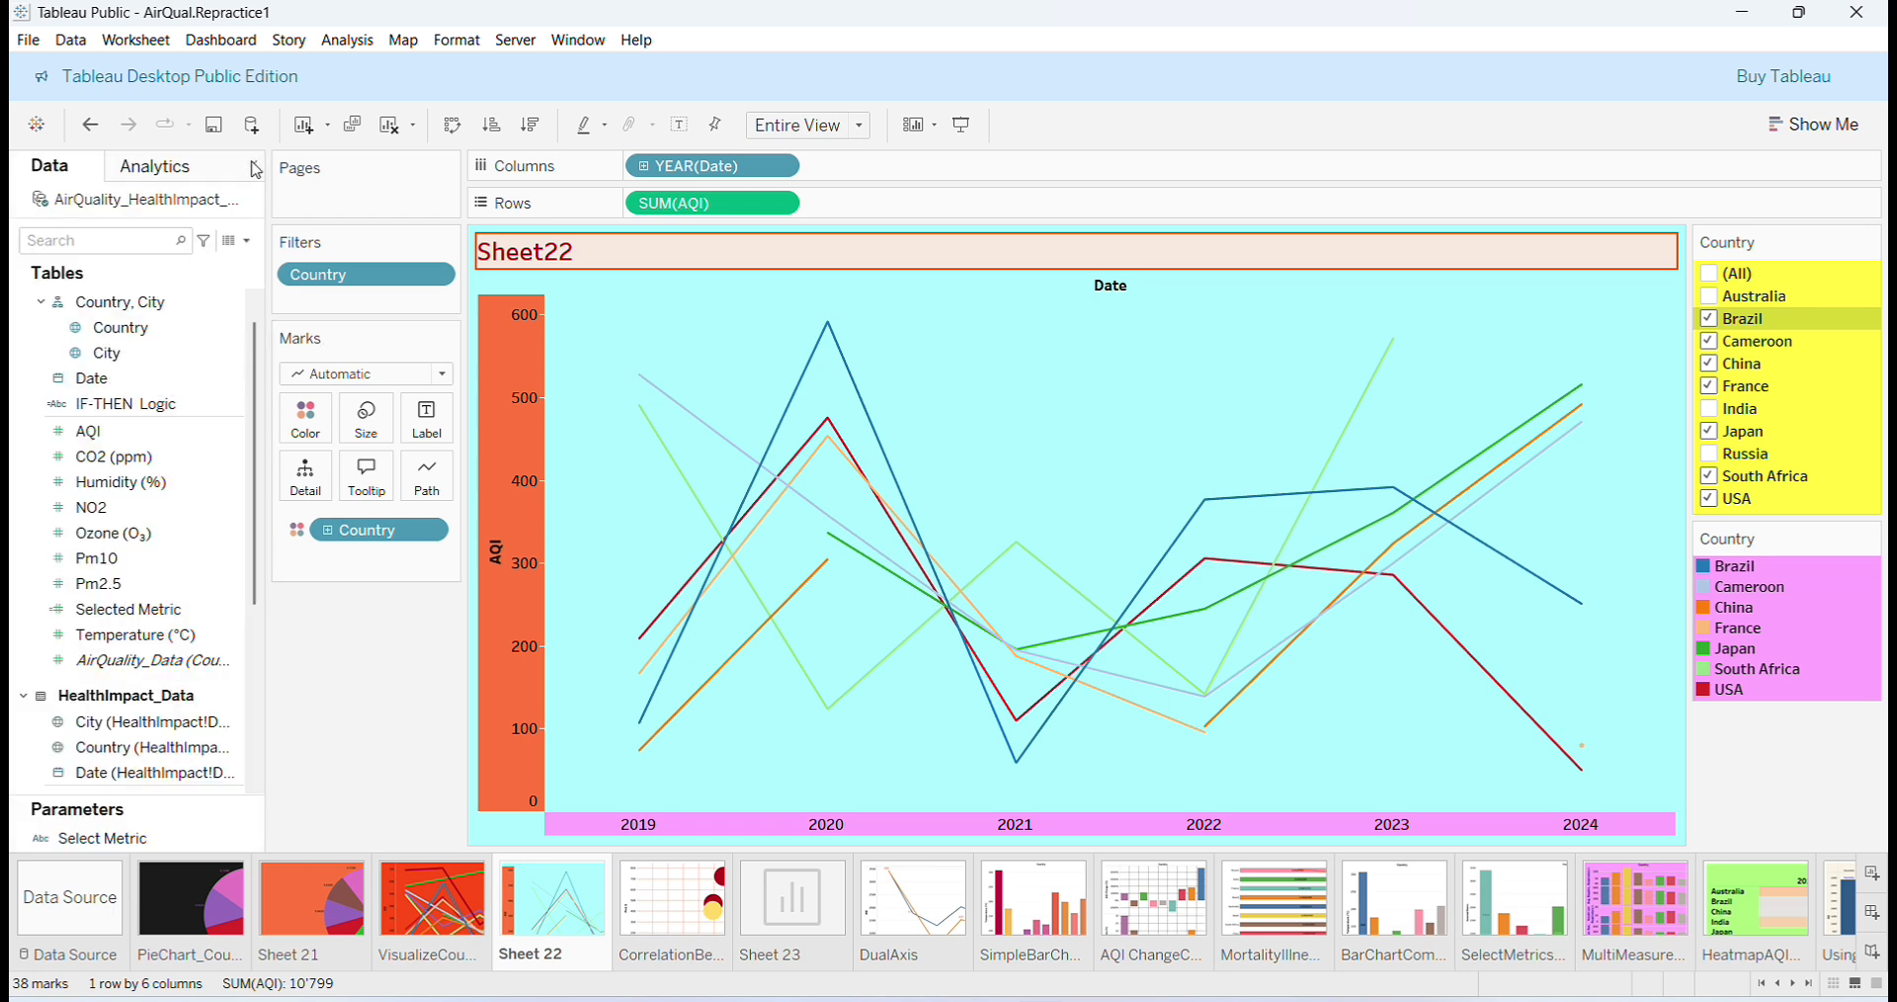
{"action": "left_click", "coordinate": [29, 41]}
{"action": "left_click", "coordinate": [65, 173]}
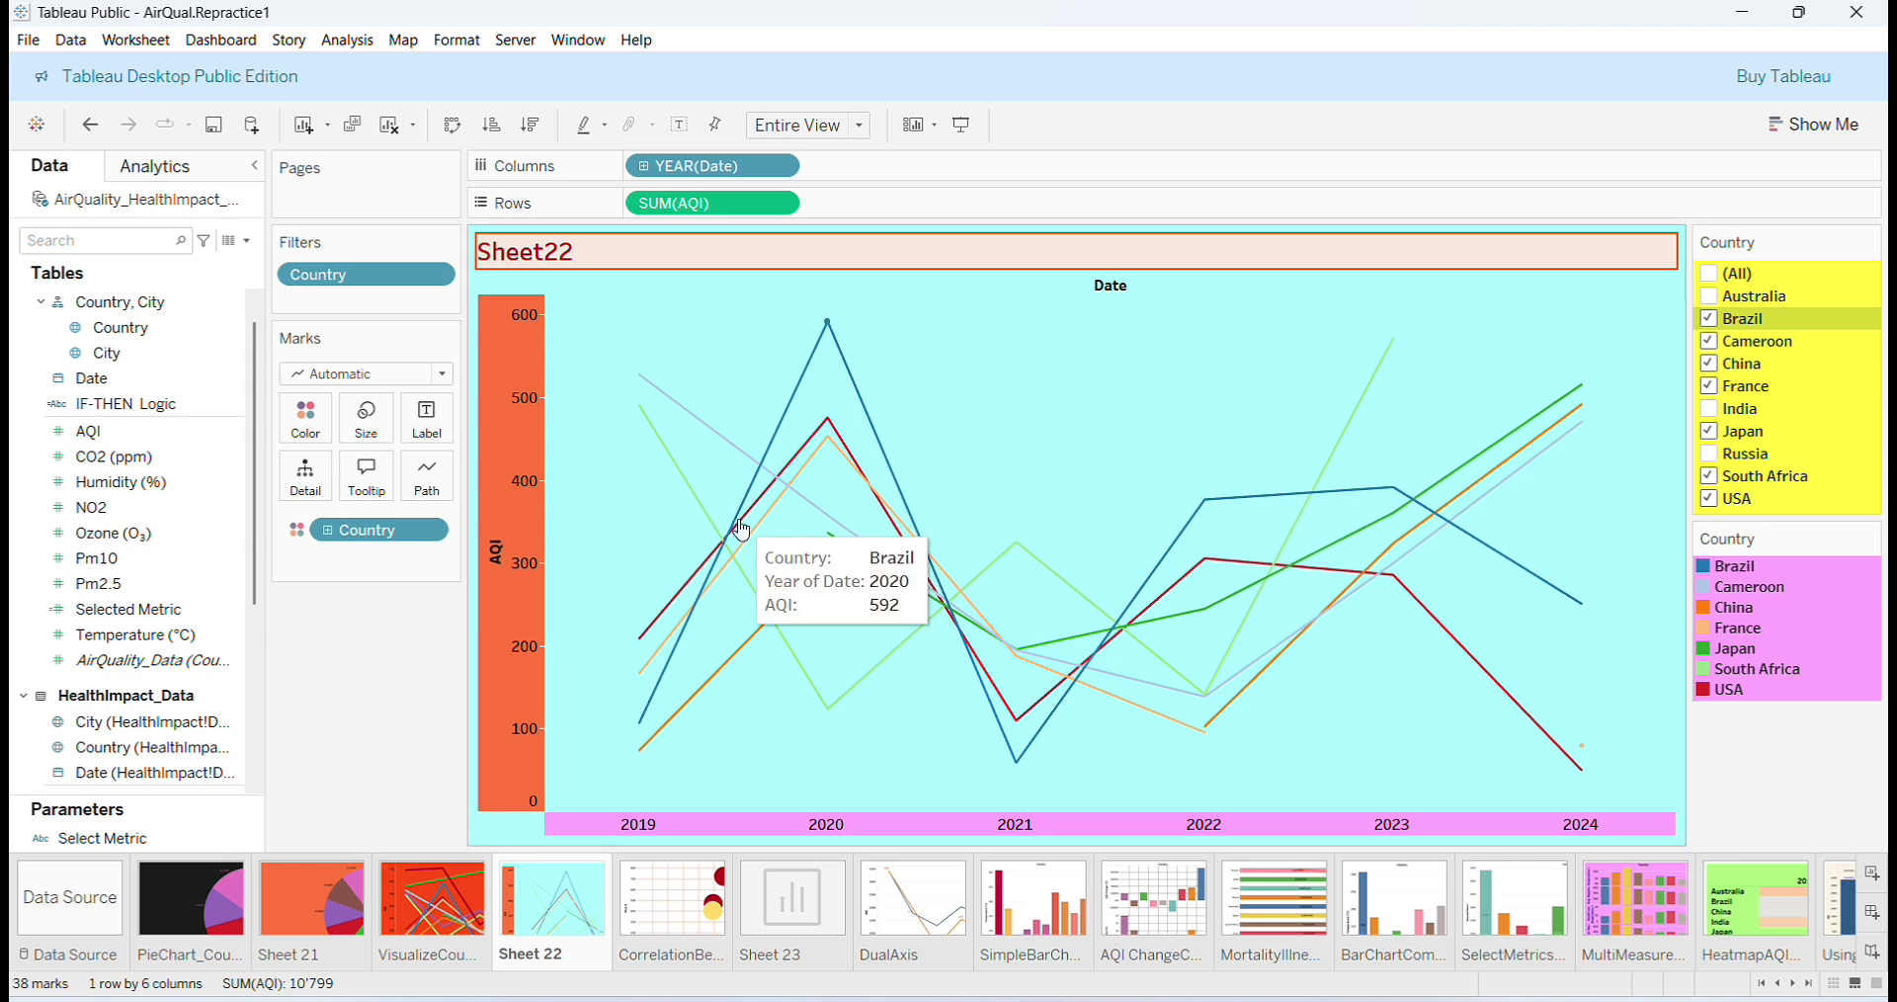
Inspect data points on several country lines in Sheet 22 to read their year and AQI details.
{"action": "mouse_move", "coordinate": [756, 544]}
{"action": "mouse_move", "coordinate": [857, 391]}
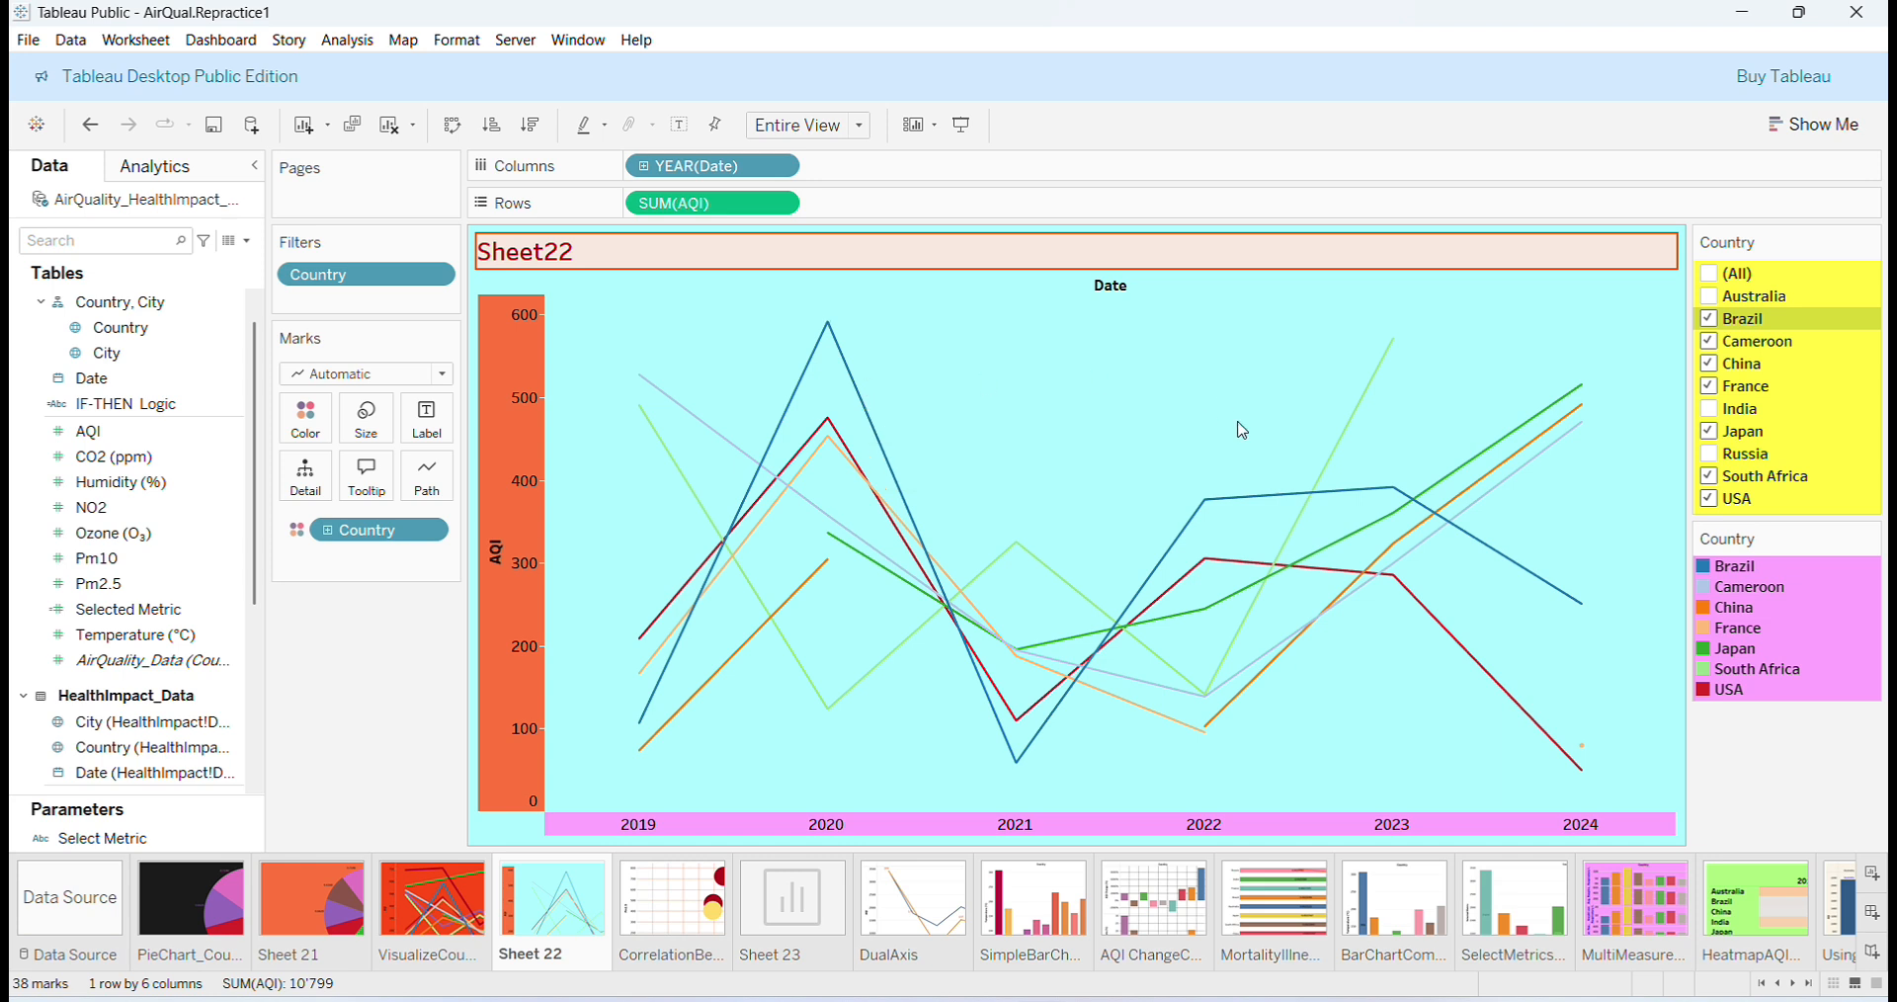
{"action": "mouse_move", "coordinate": [1350, 429]}
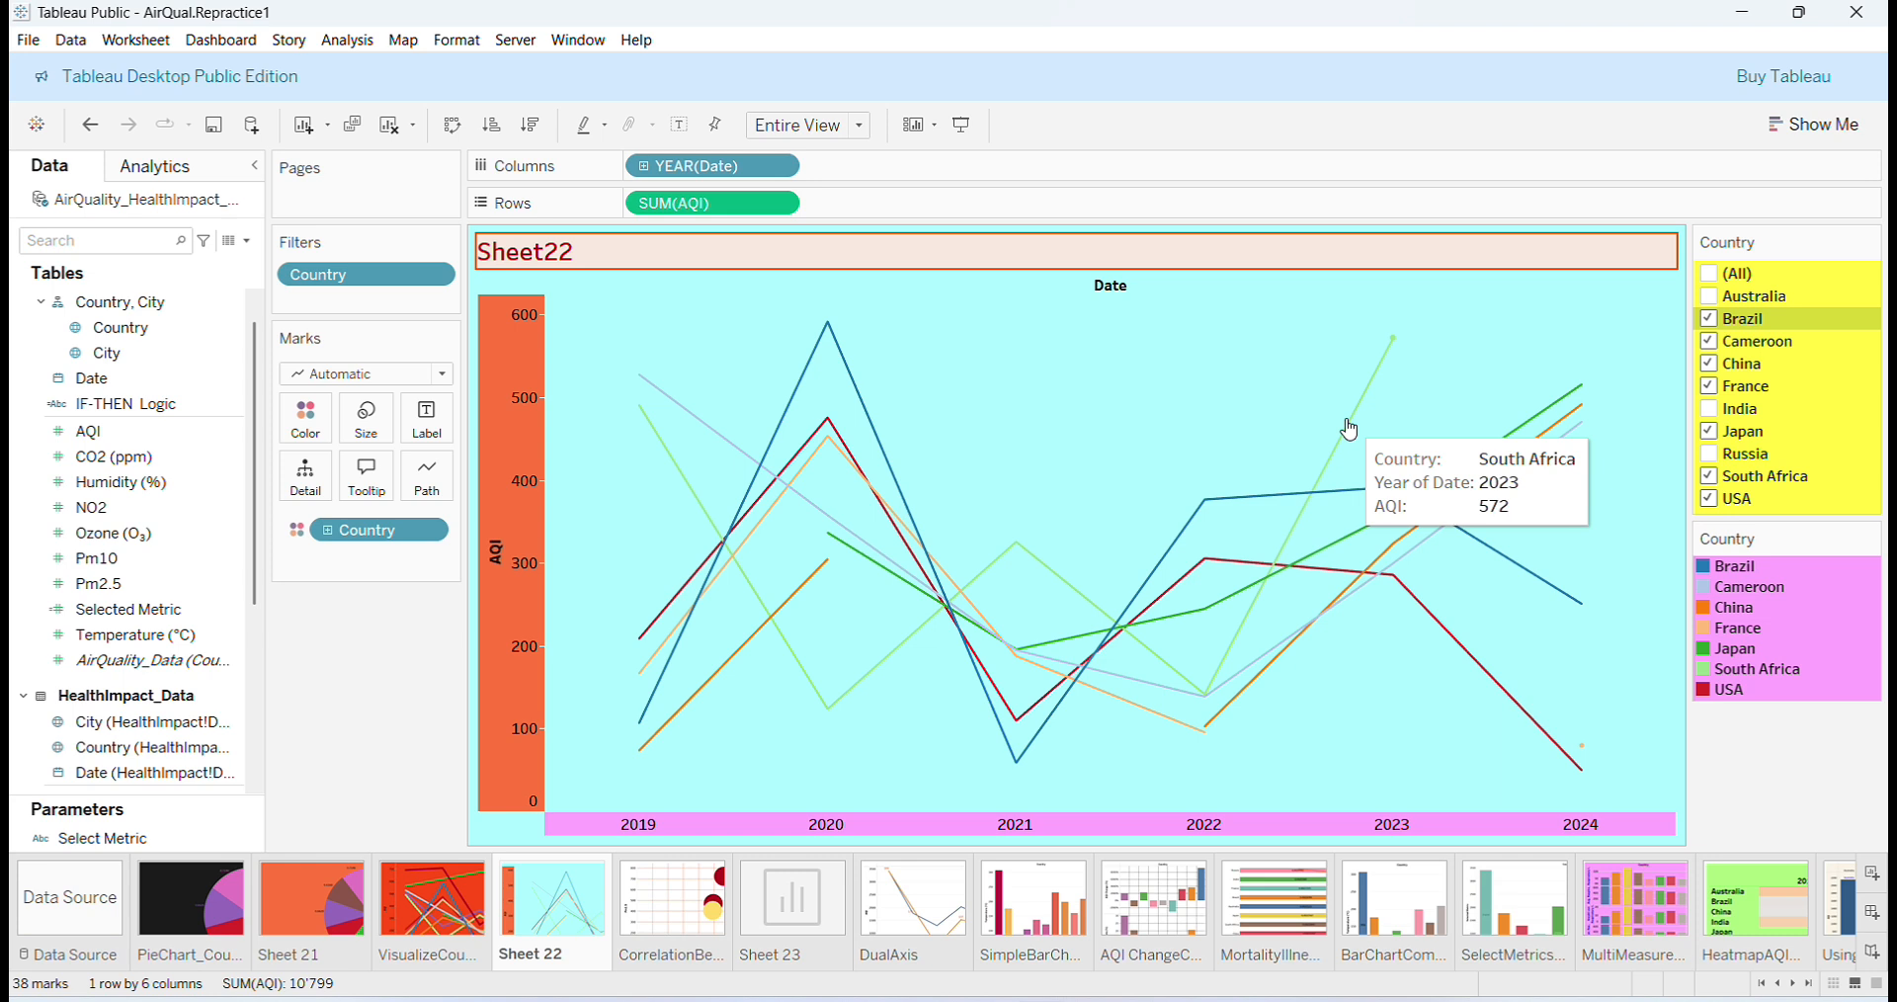
{"action": "left_click", "coordinate": [1472, 505]}
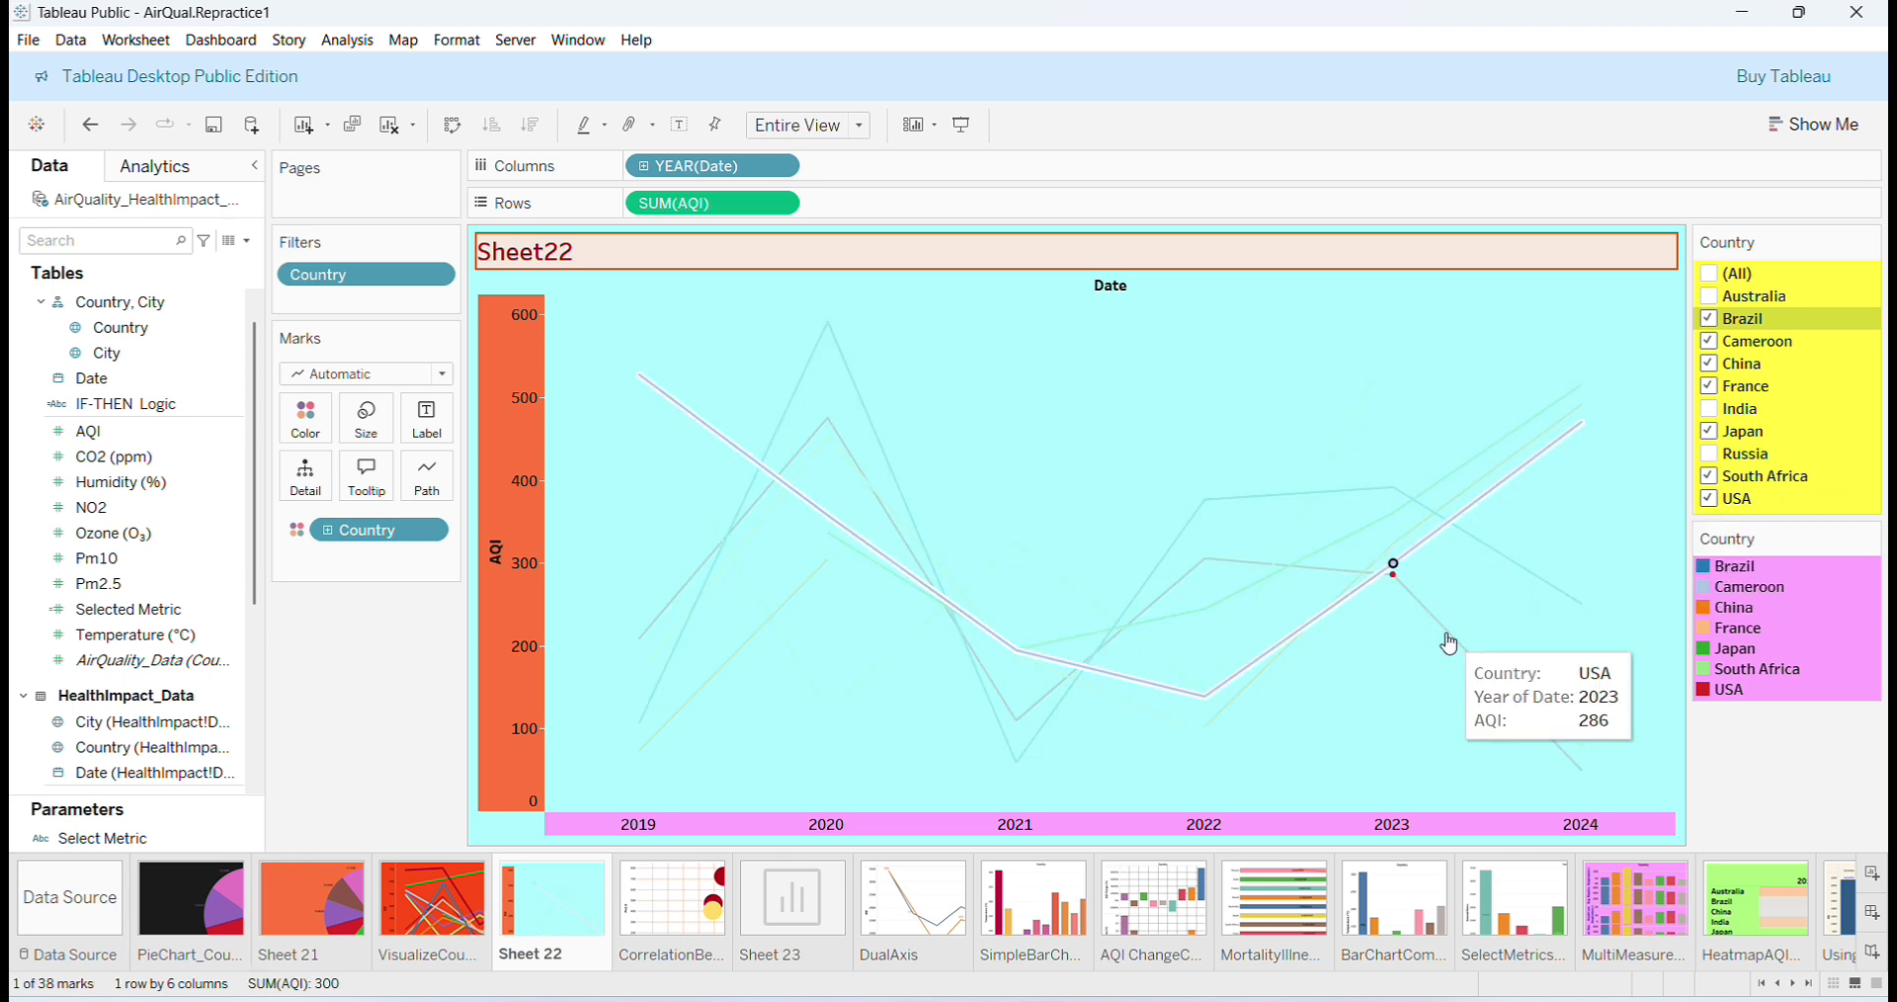
{"action": "left_click", "coordinate": [1168, 625]}
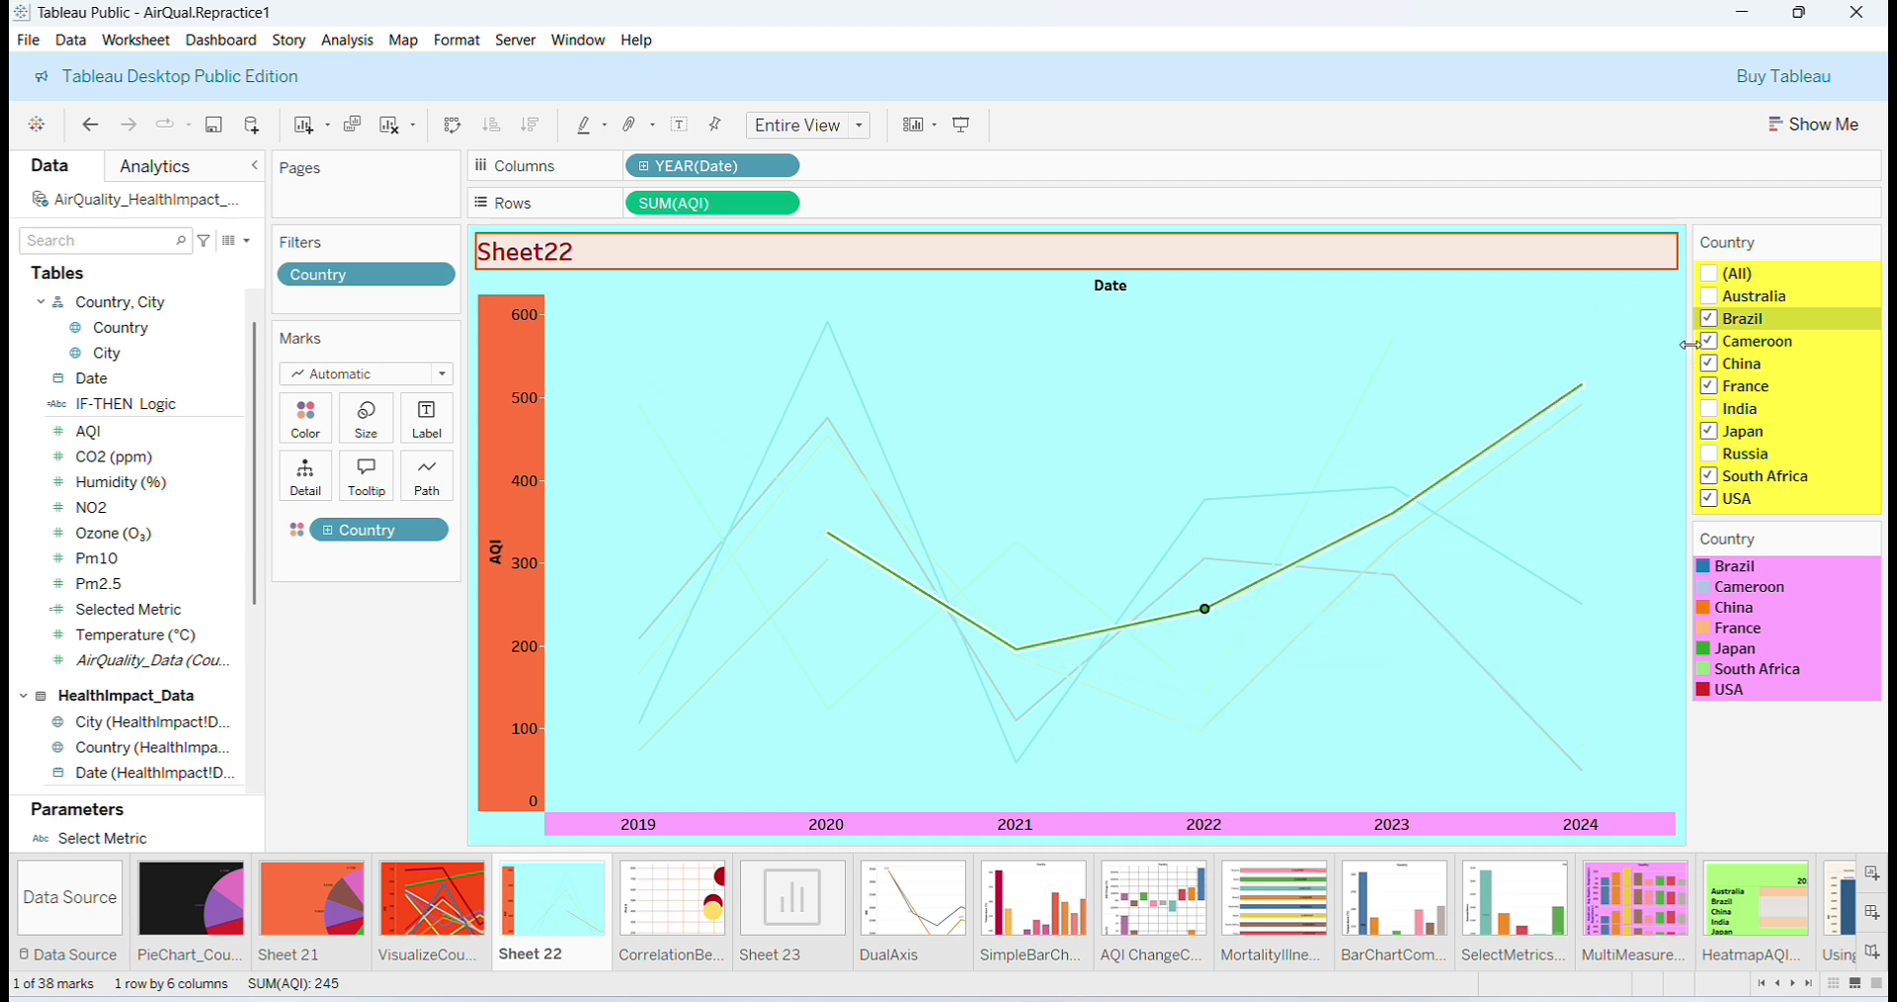
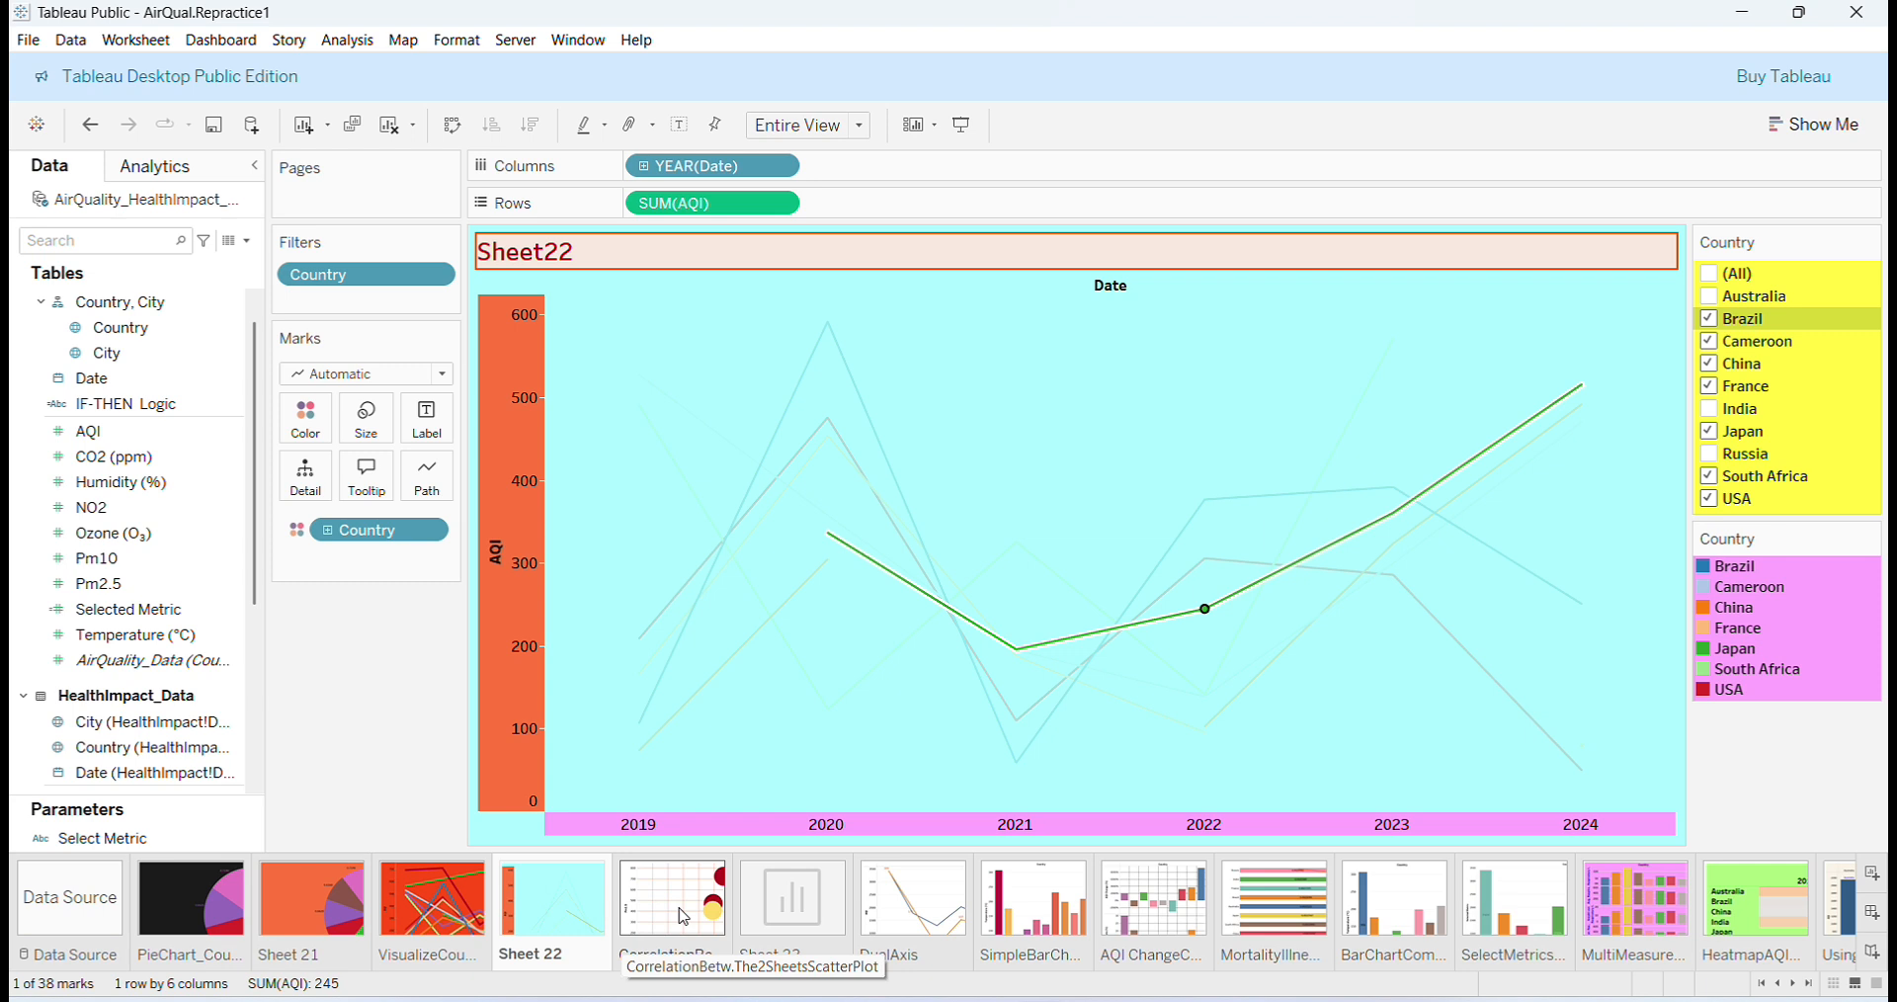
Review the correlation scatter plot sheet alongside VisualizeCountryAQITrendOverTime, Sheet 22 and the empty Sheet 23.
{"action": "left_click", "coordinate": [683, 916]}
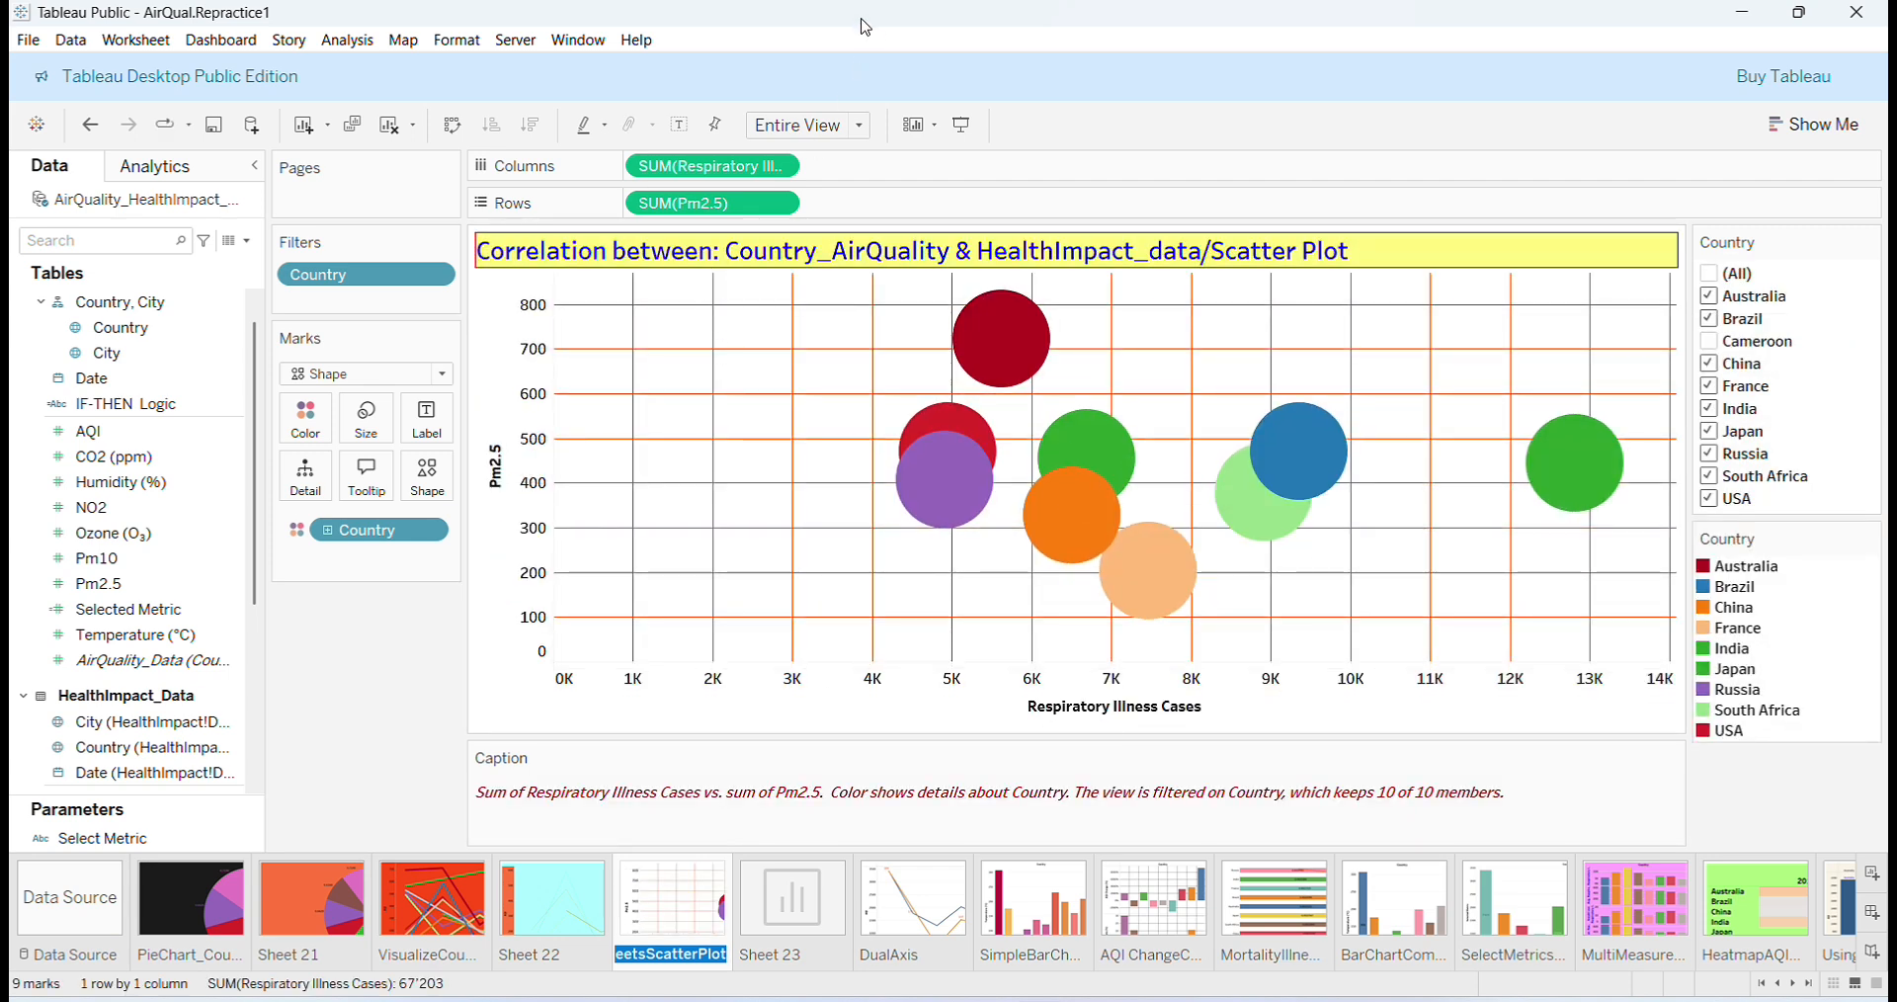
{"action": "left_click", "coordinate": [874, 41]}
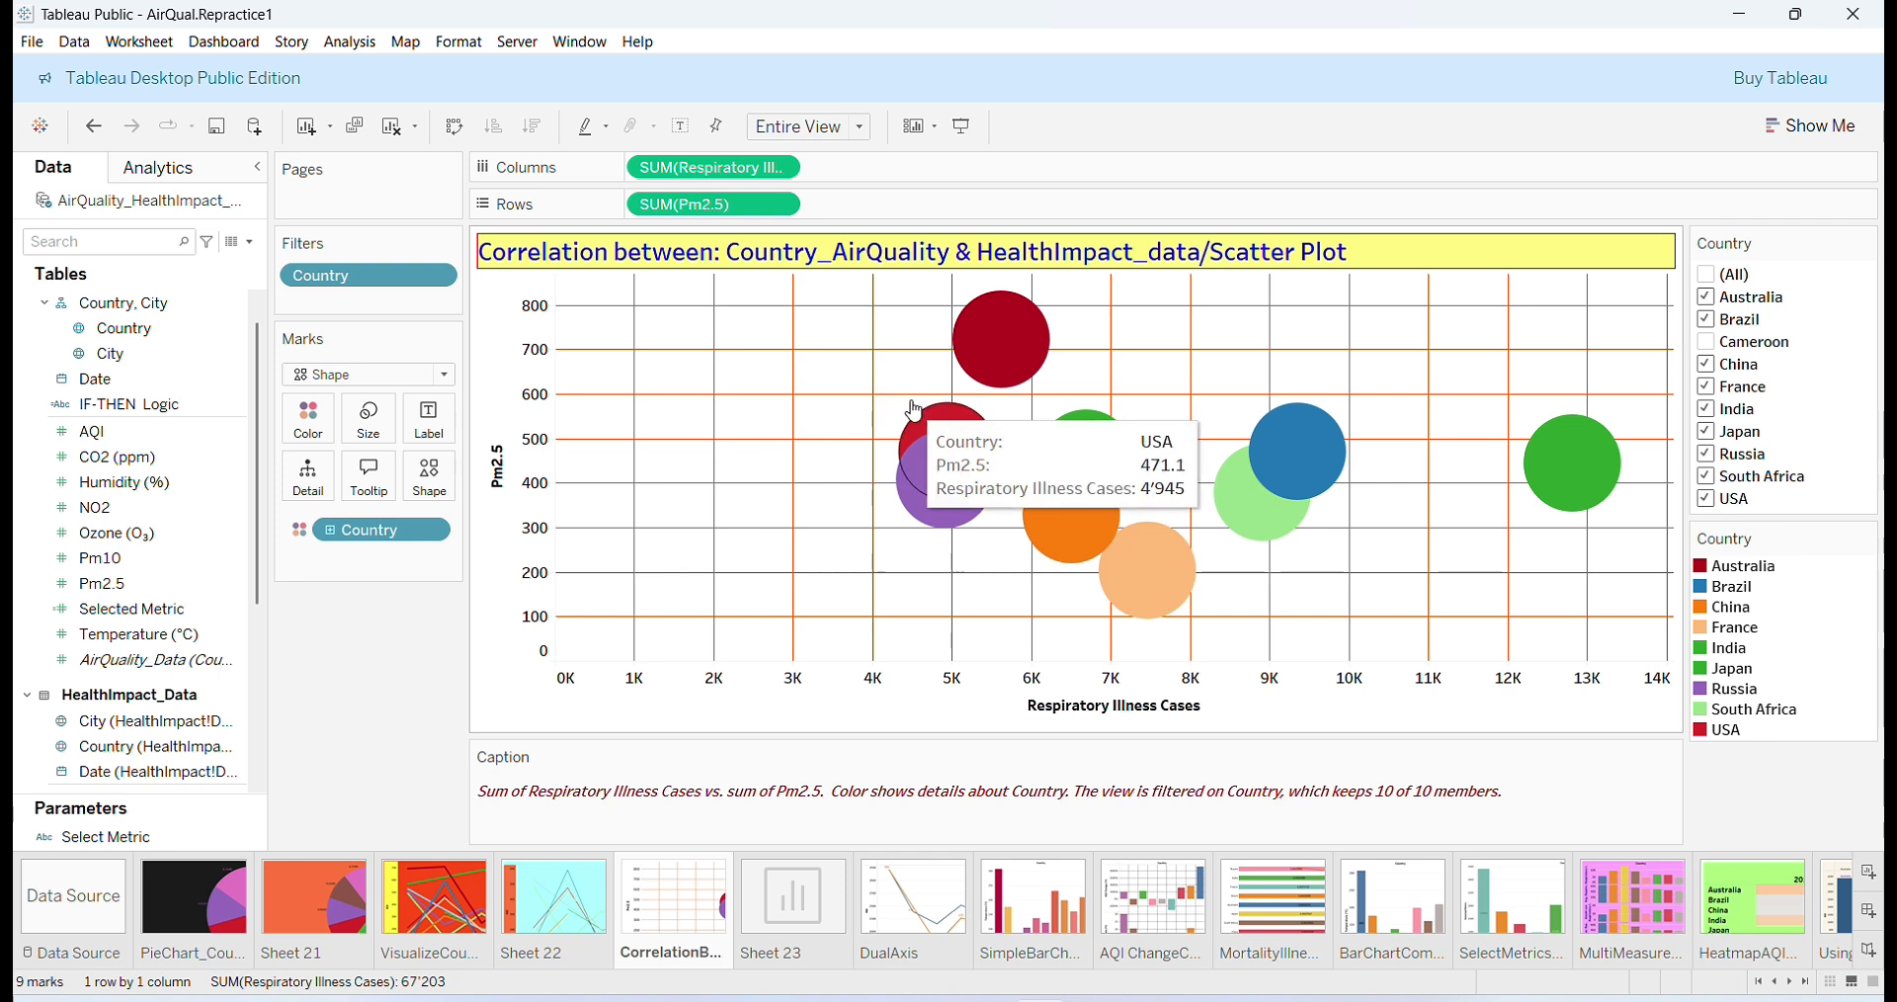
{"action": "mouse_move", "coordinate": [989, 469]}
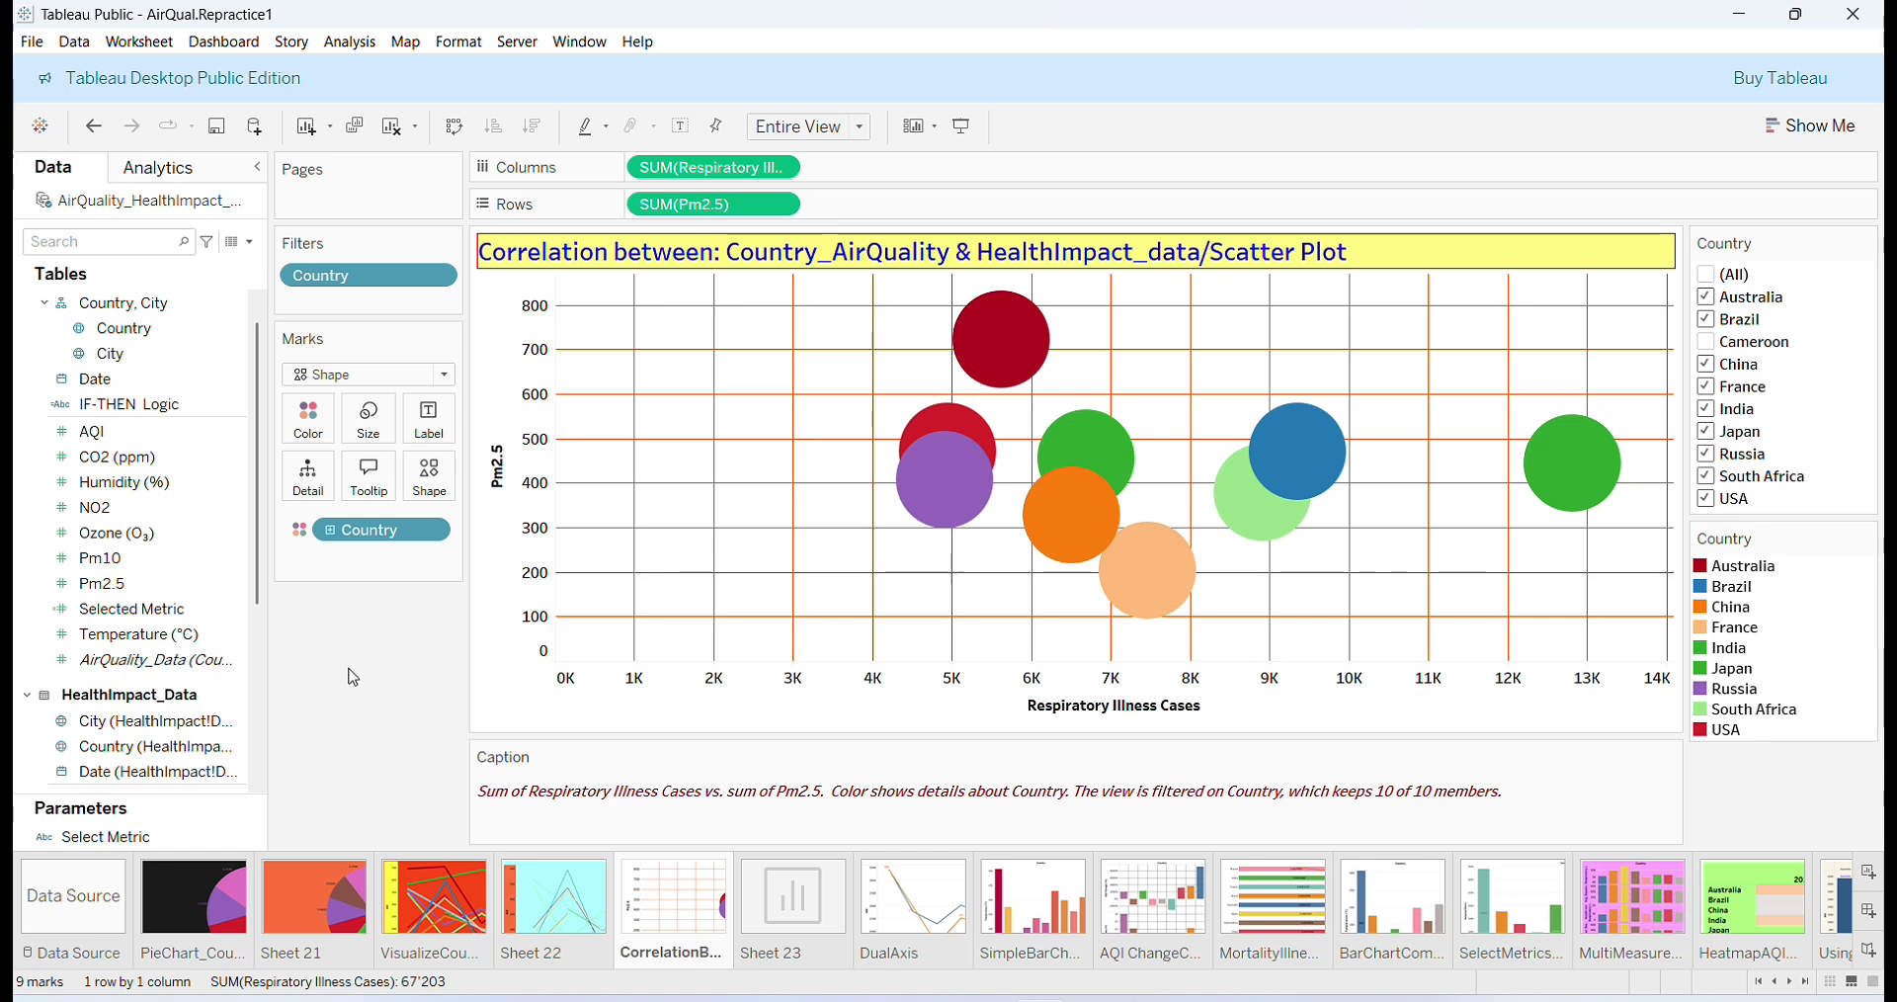
{"action": "left_click", "coordinate": [440, 892]}
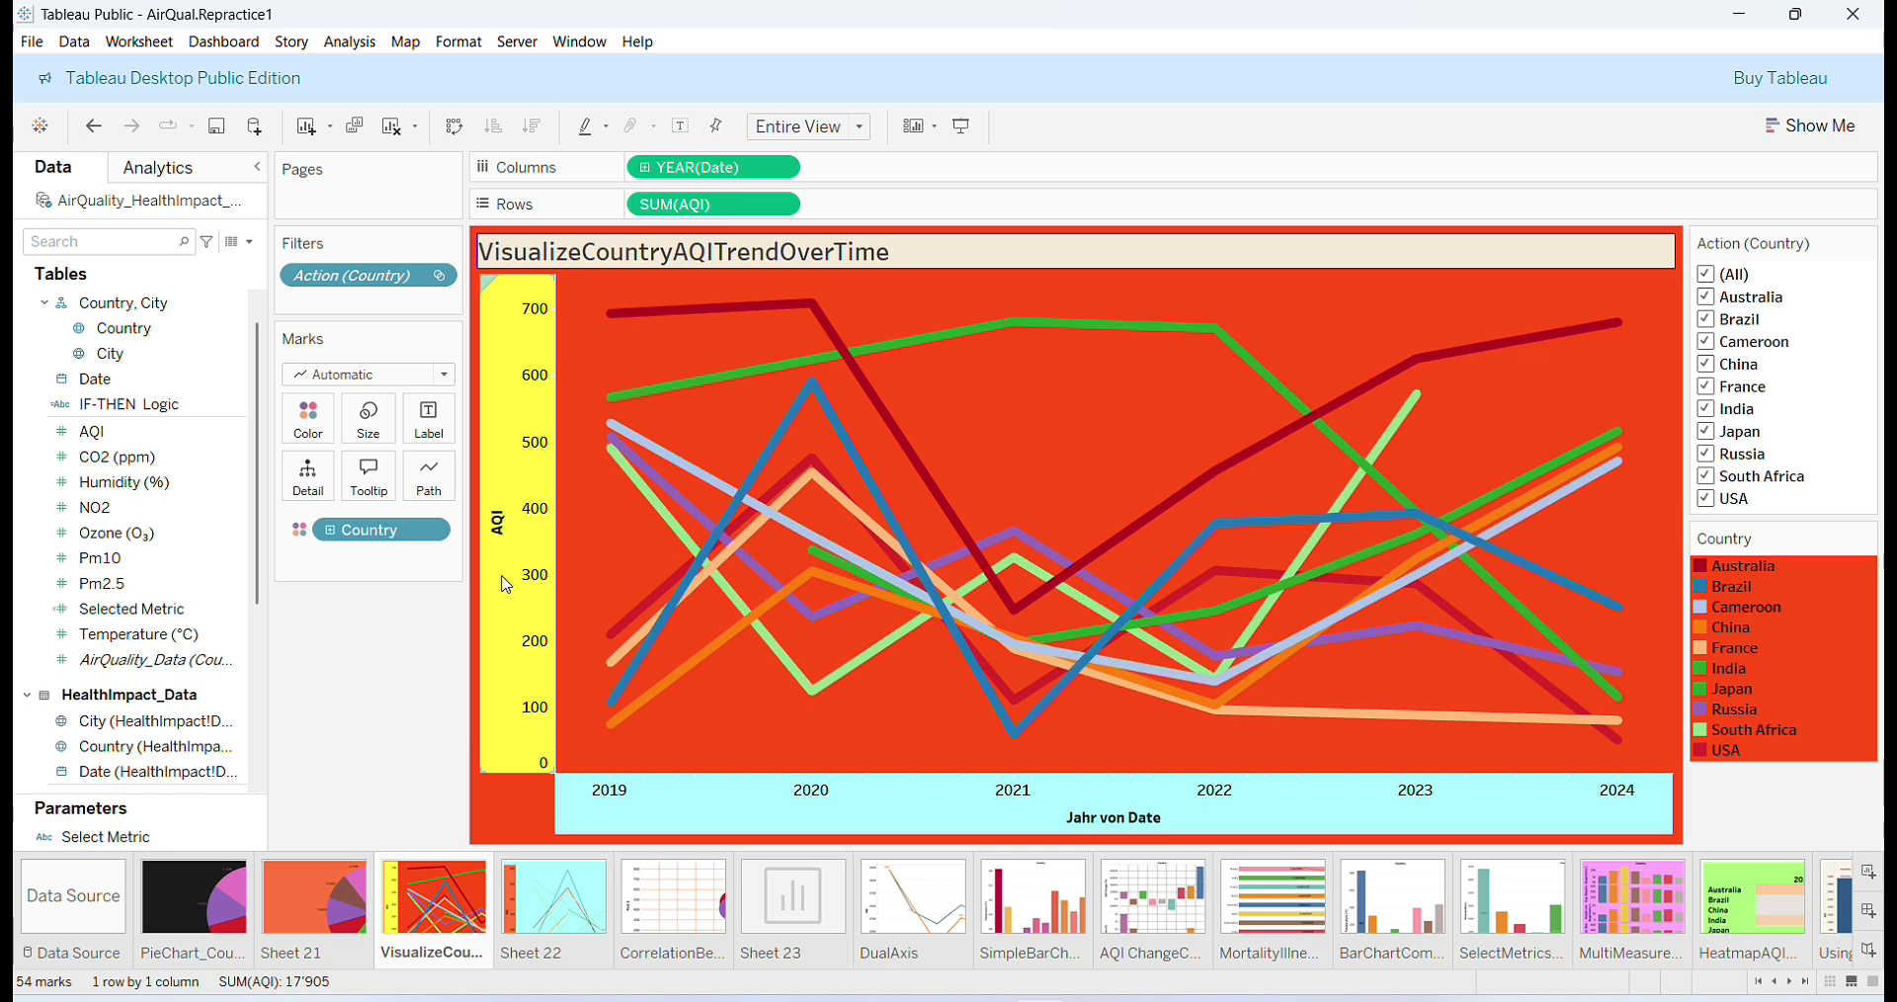
{"action": "left_click", "coordinate": [568, 904]}
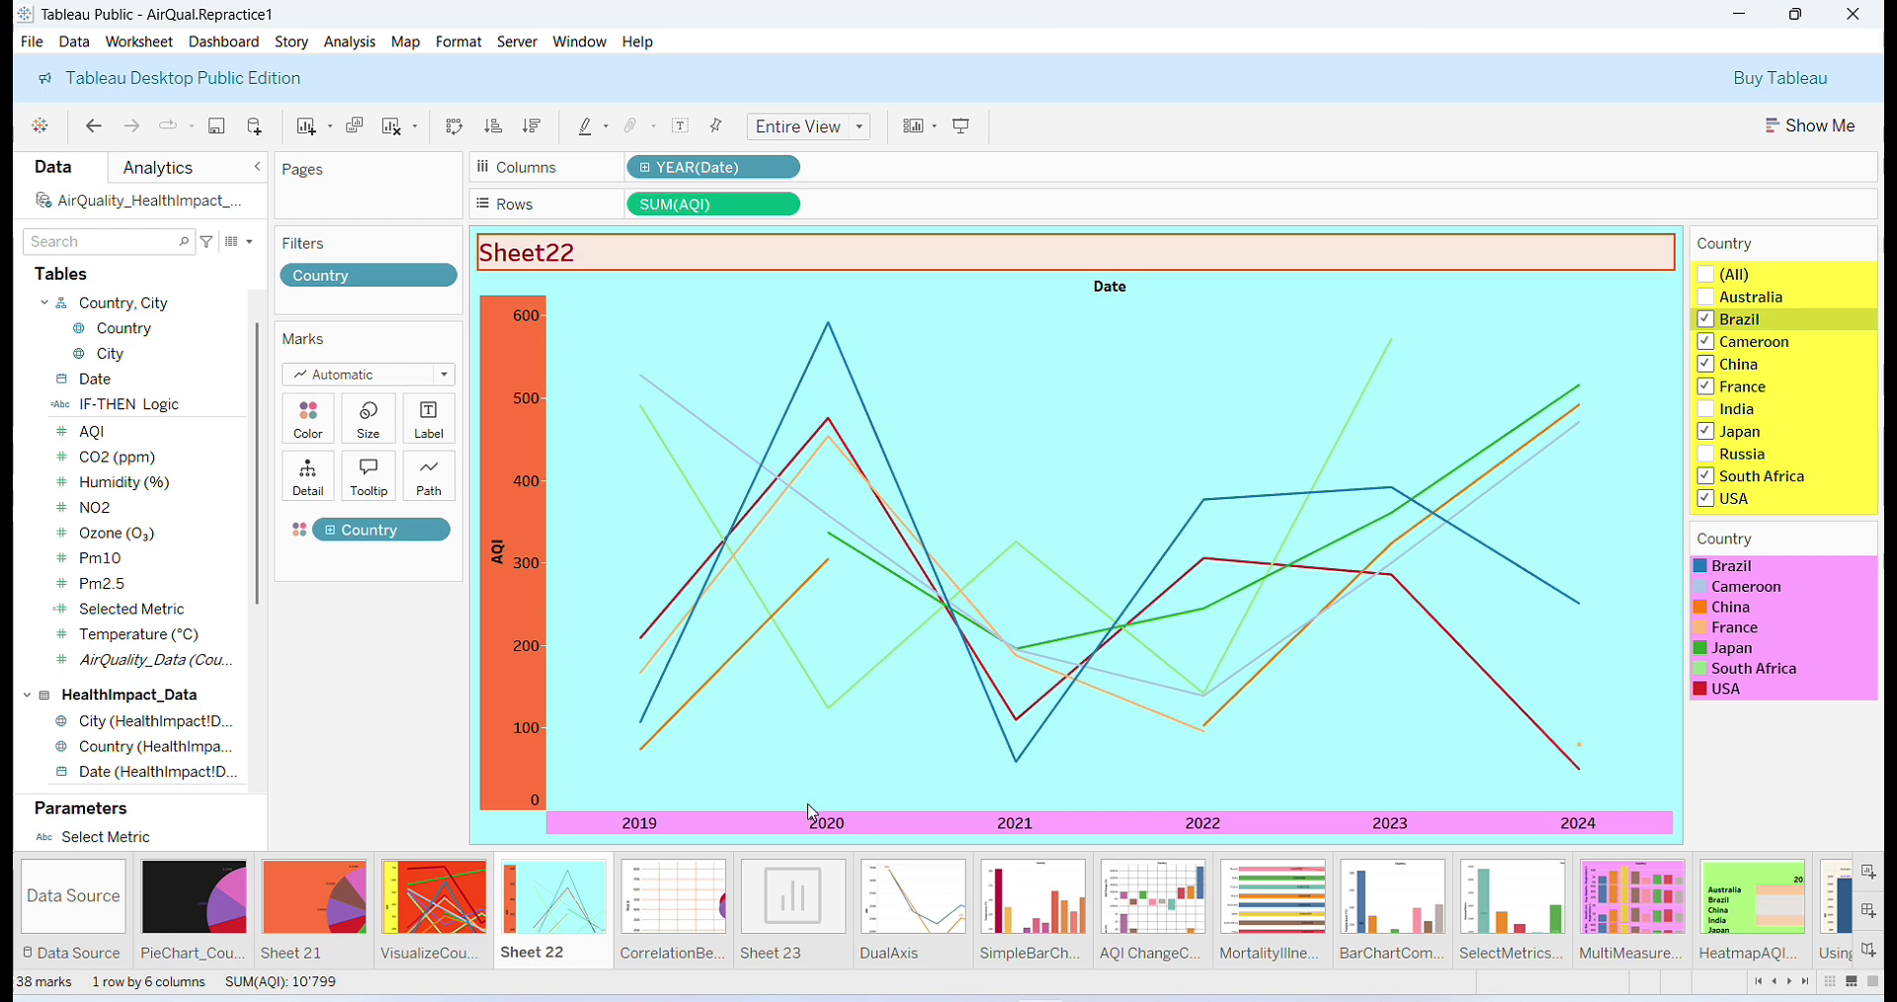
{"action": "left_click", "coordinate": [686, 907]}
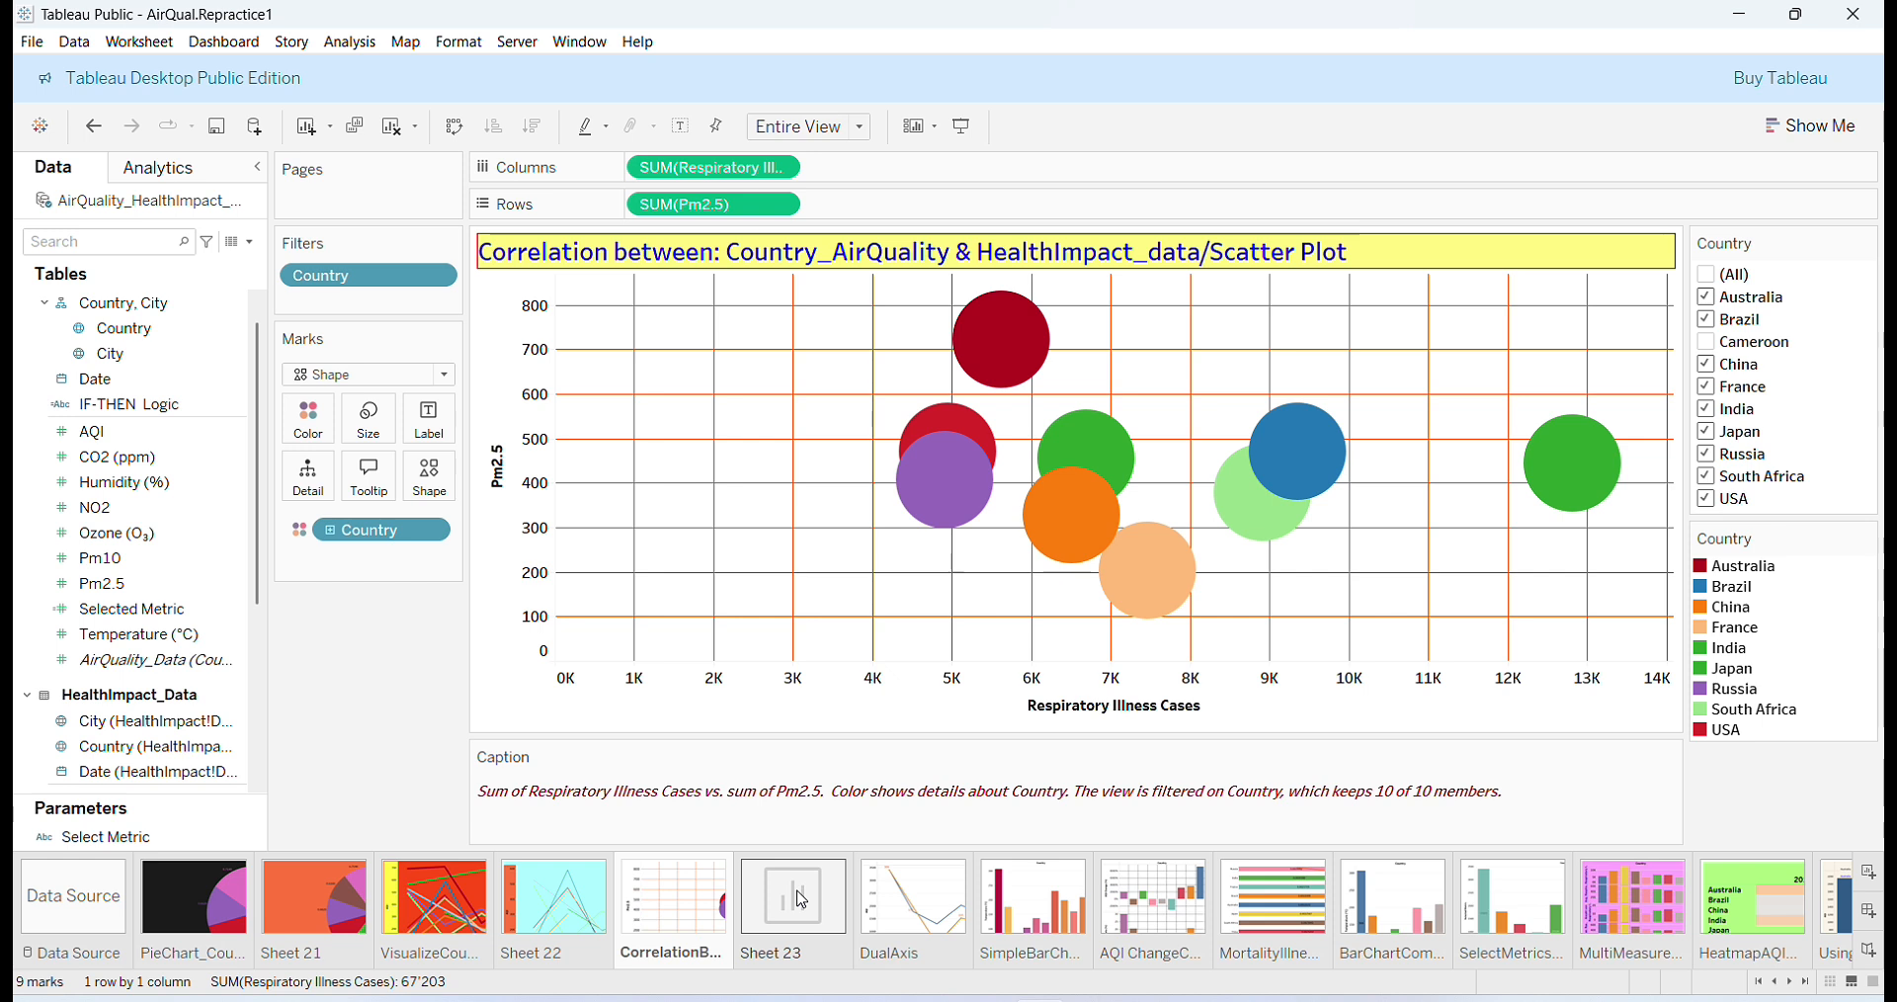
{"action": "left_click", "coordinate": [801, 900]}
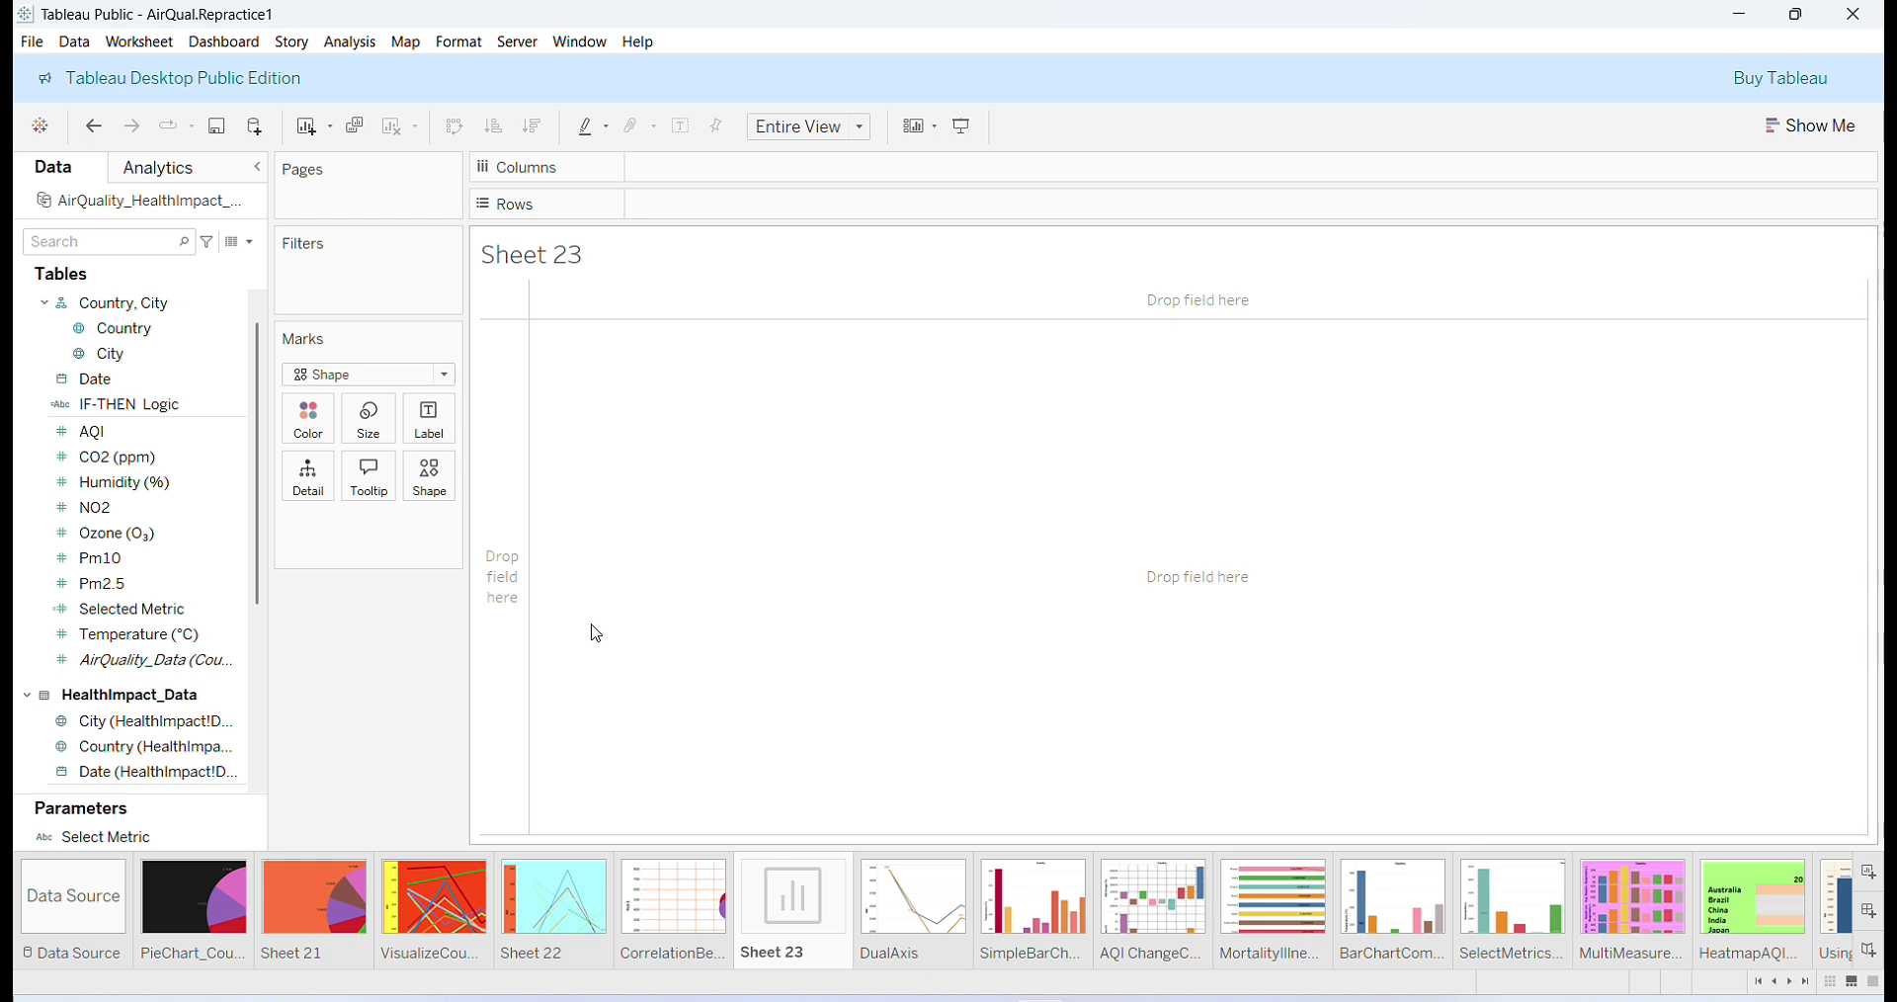
{"action": "left_click", "coordinate": [671, 955]}
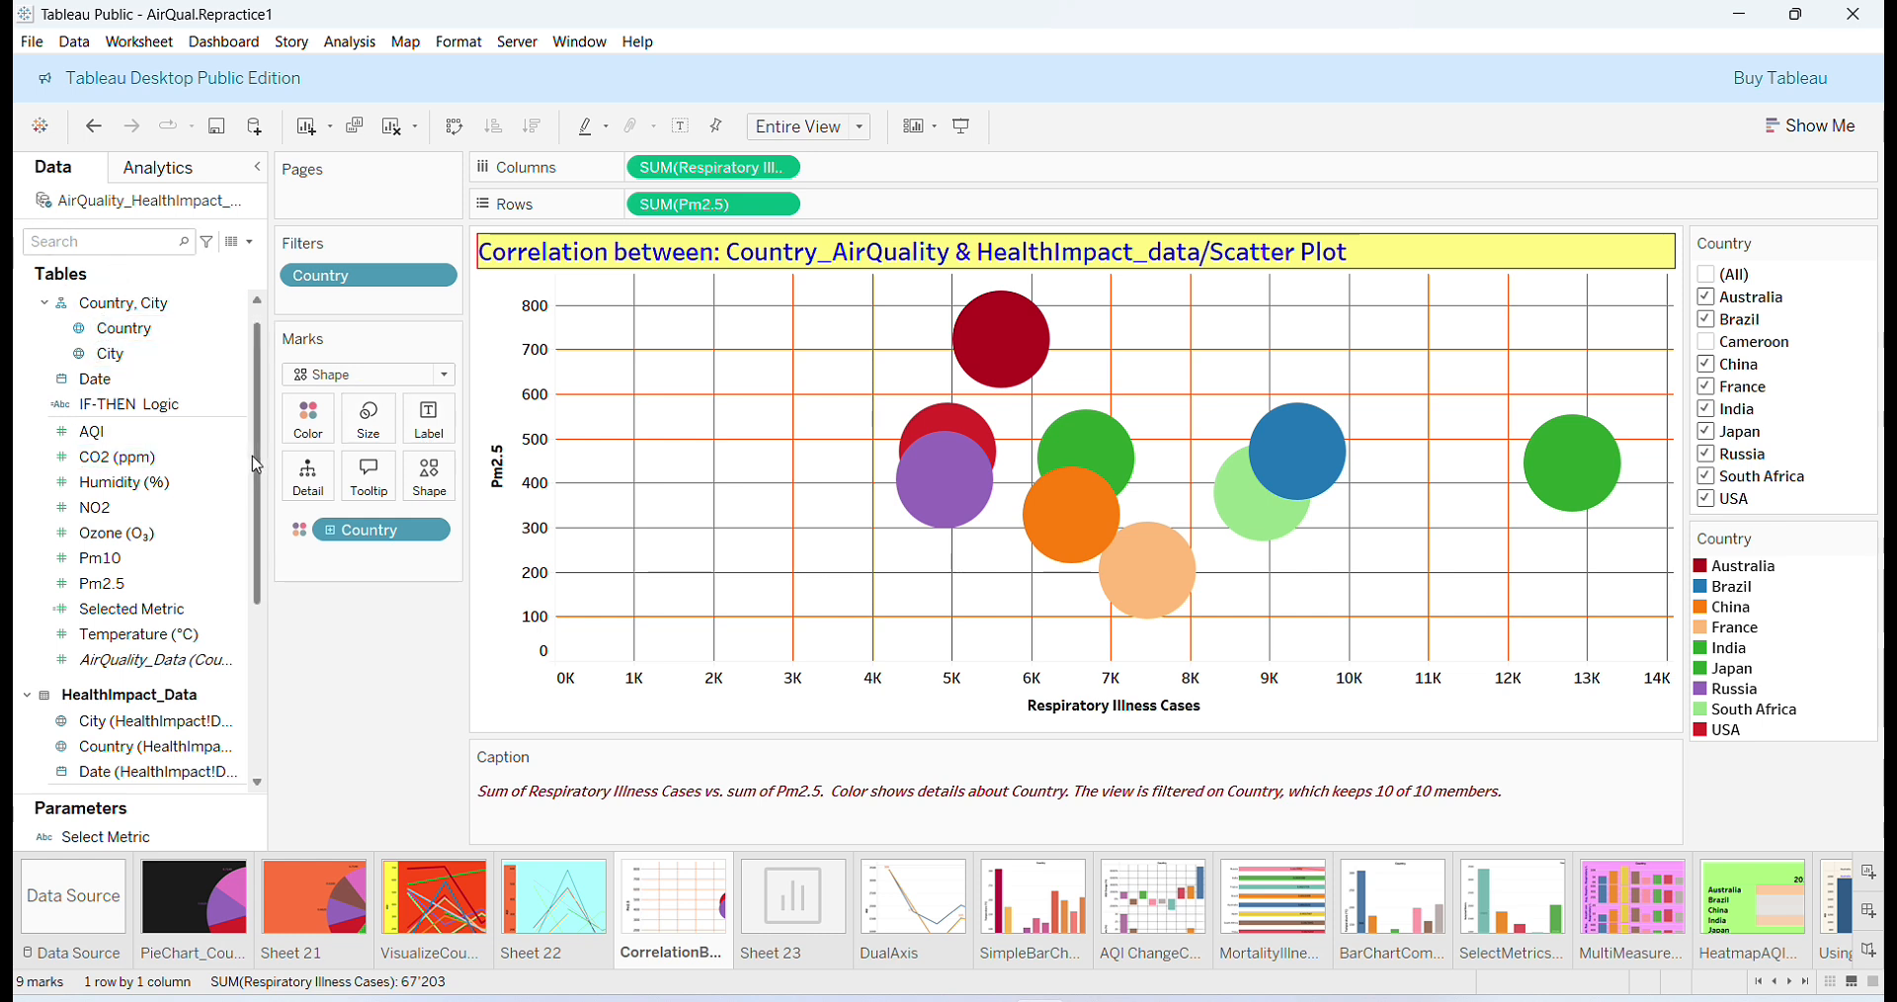
Examine the AirQuality_Data and HealthImpact_Data tables and their fields that feed the correlation scatter plot.
{"action": "scroll", "coordinate": [257, 473], "scroll_direction": "up", "scroll_amount": 1}
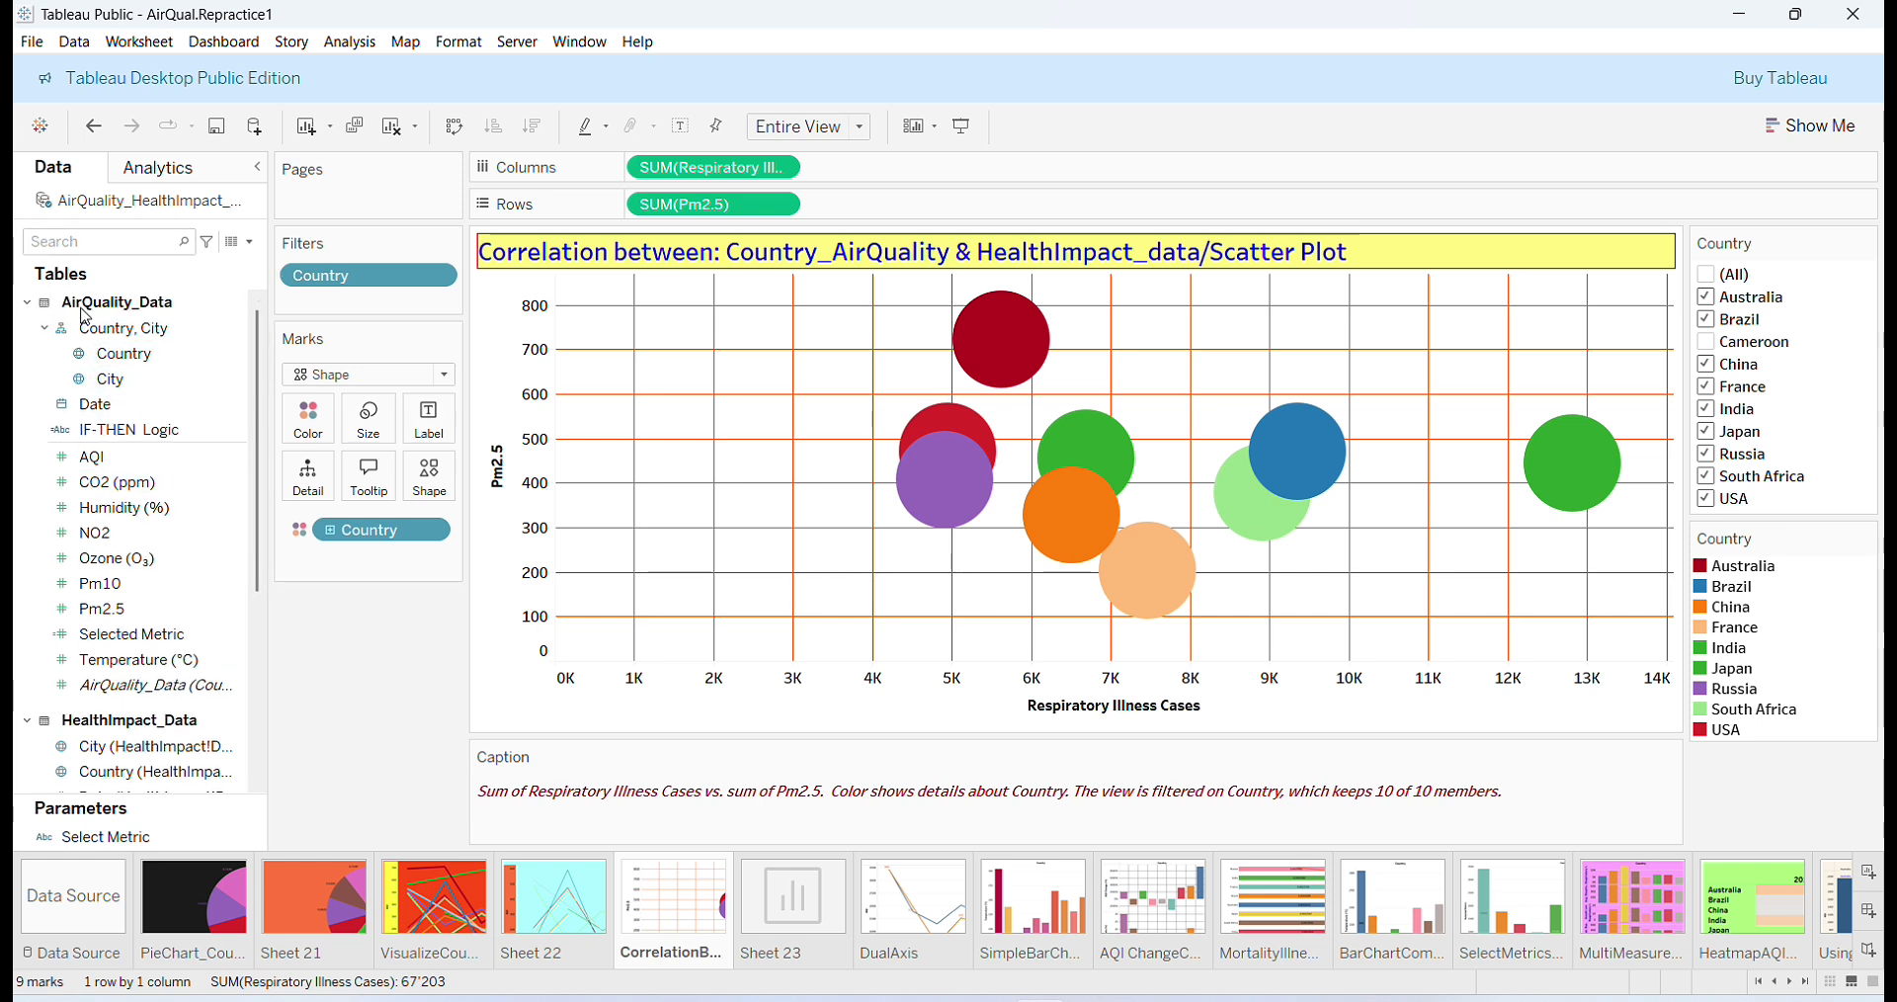
{"action": "left_click", "coordinate": [100, 306]}
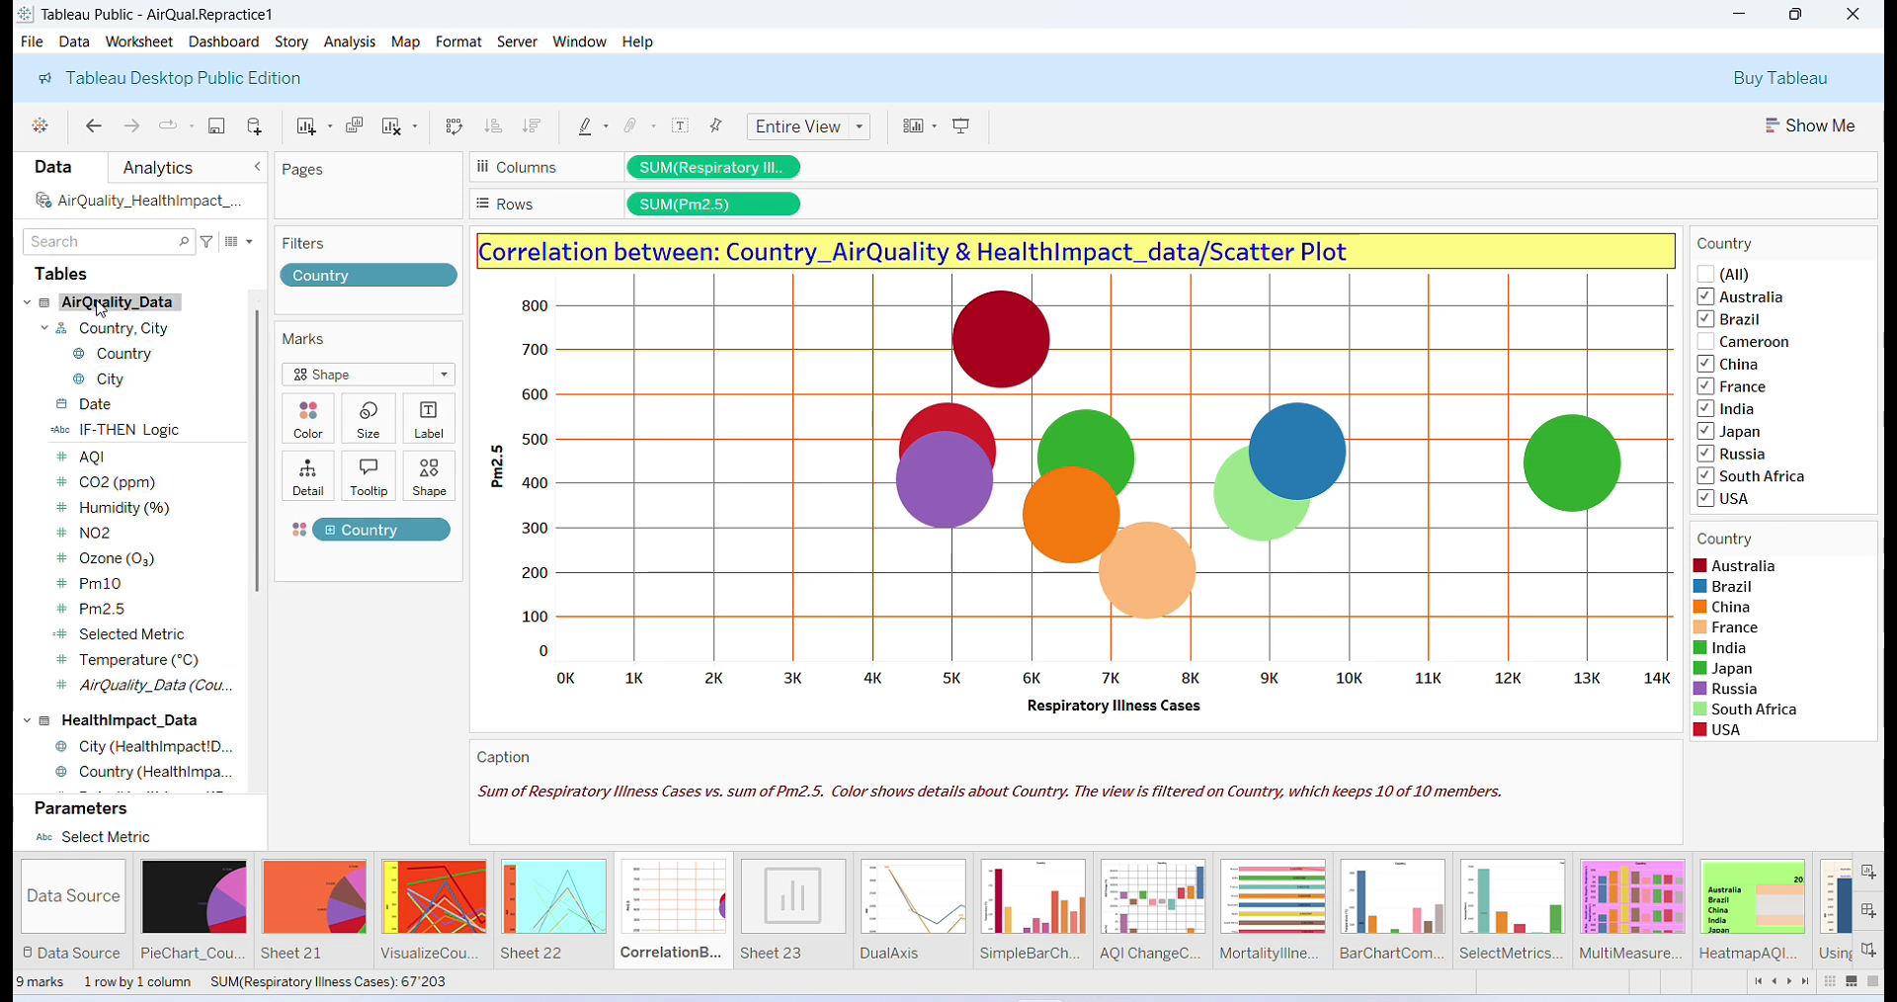
{"action": "left_click", "coordinate": [95, 729]}
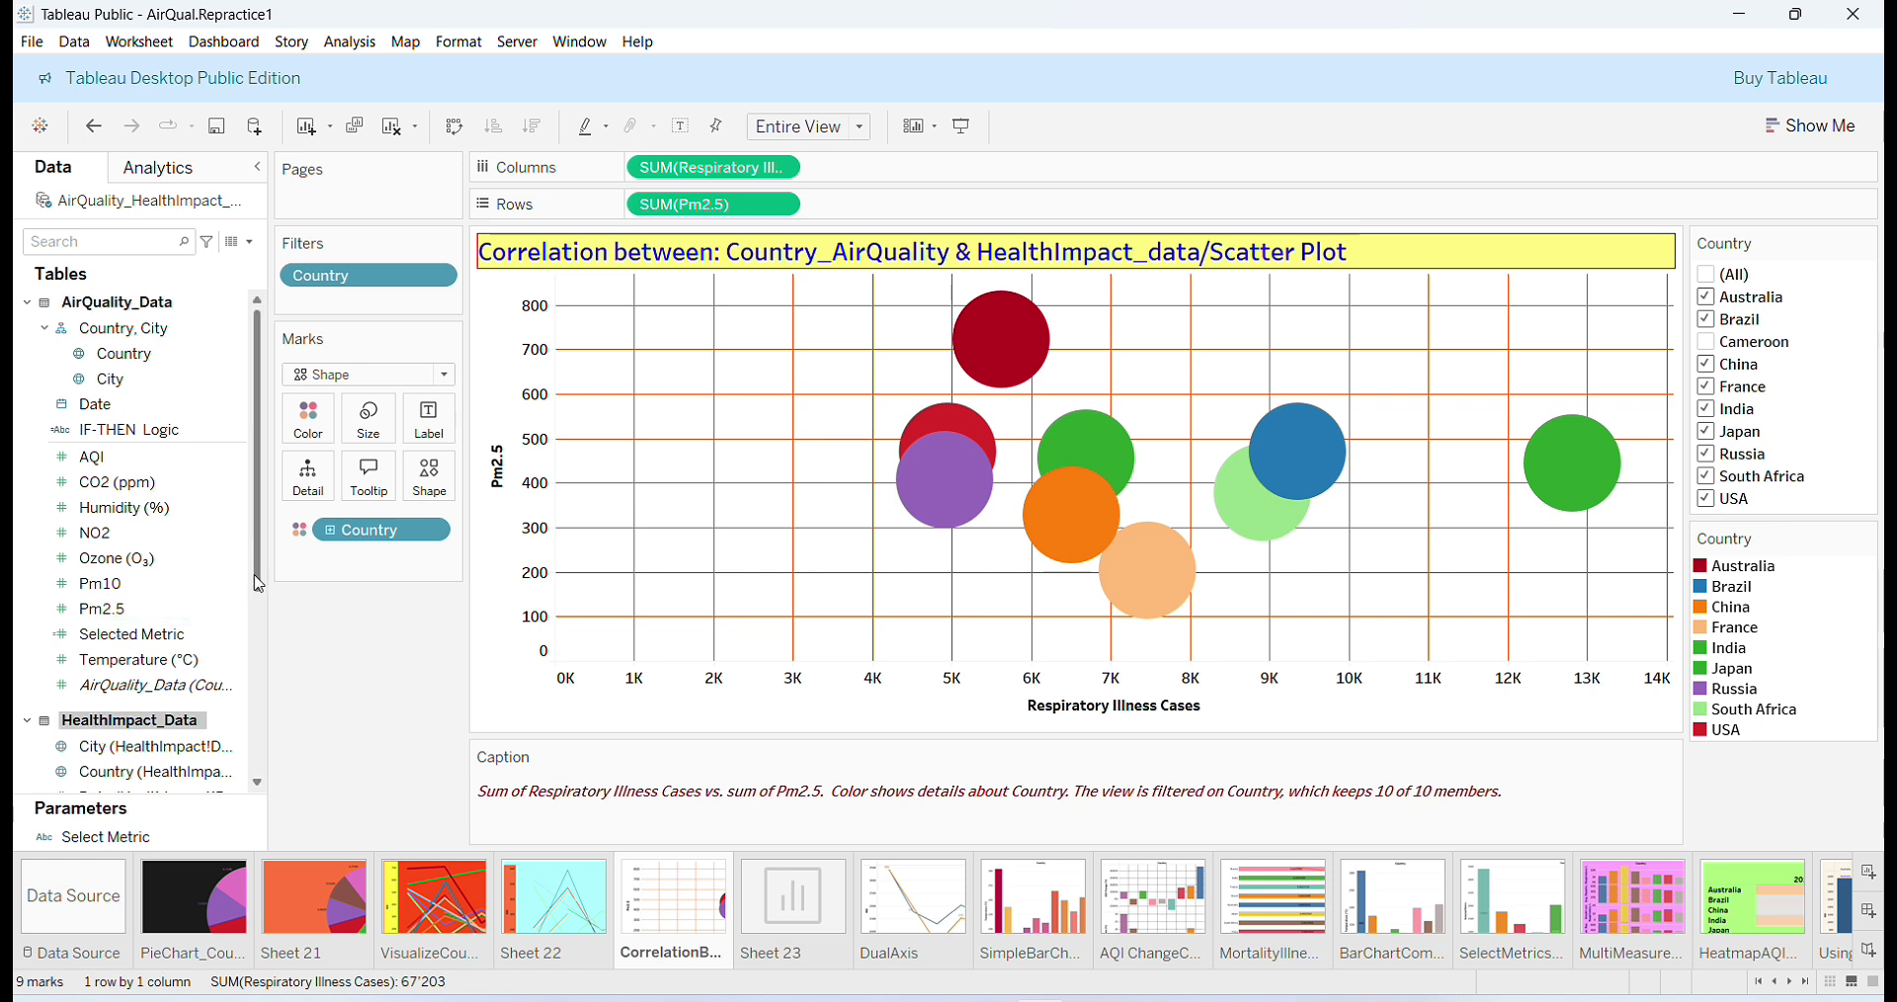
{"action": "left_click_drag", "start_coordinate": [251, 588], "coordinate": [255, 722]}
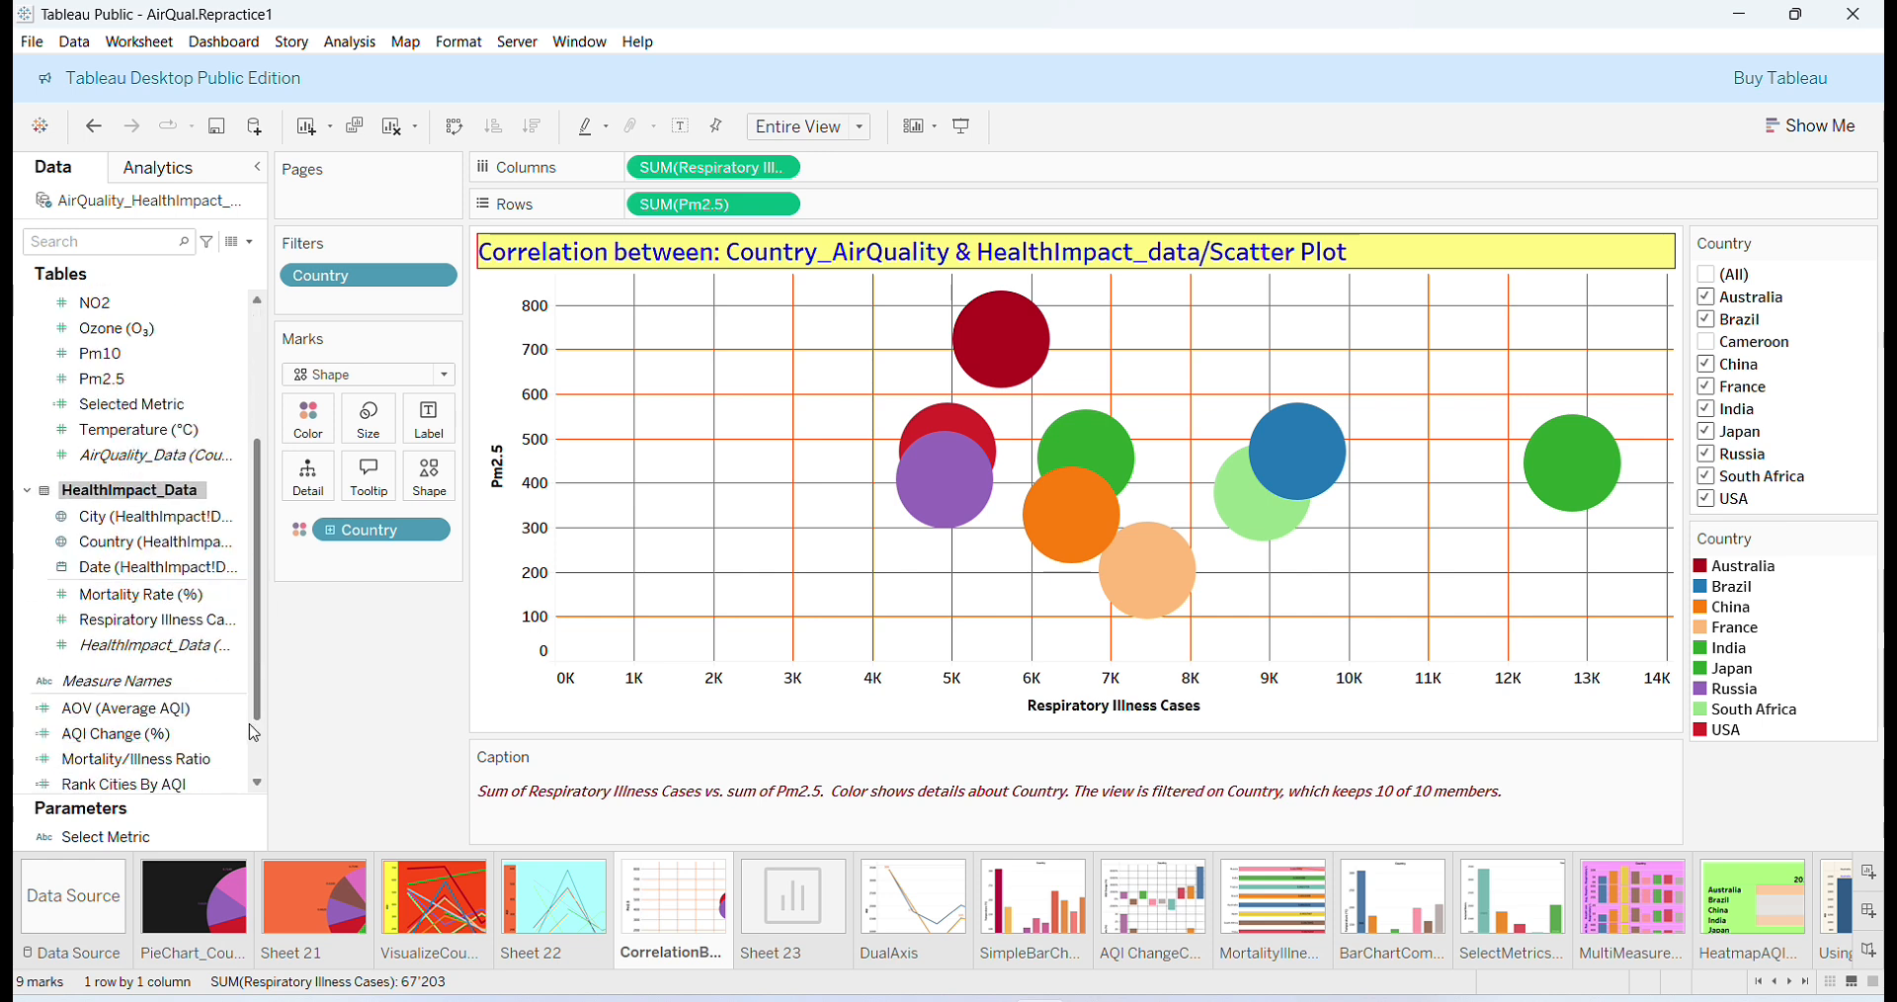
{"action": "left_click", "coordinate": [136, 571]}
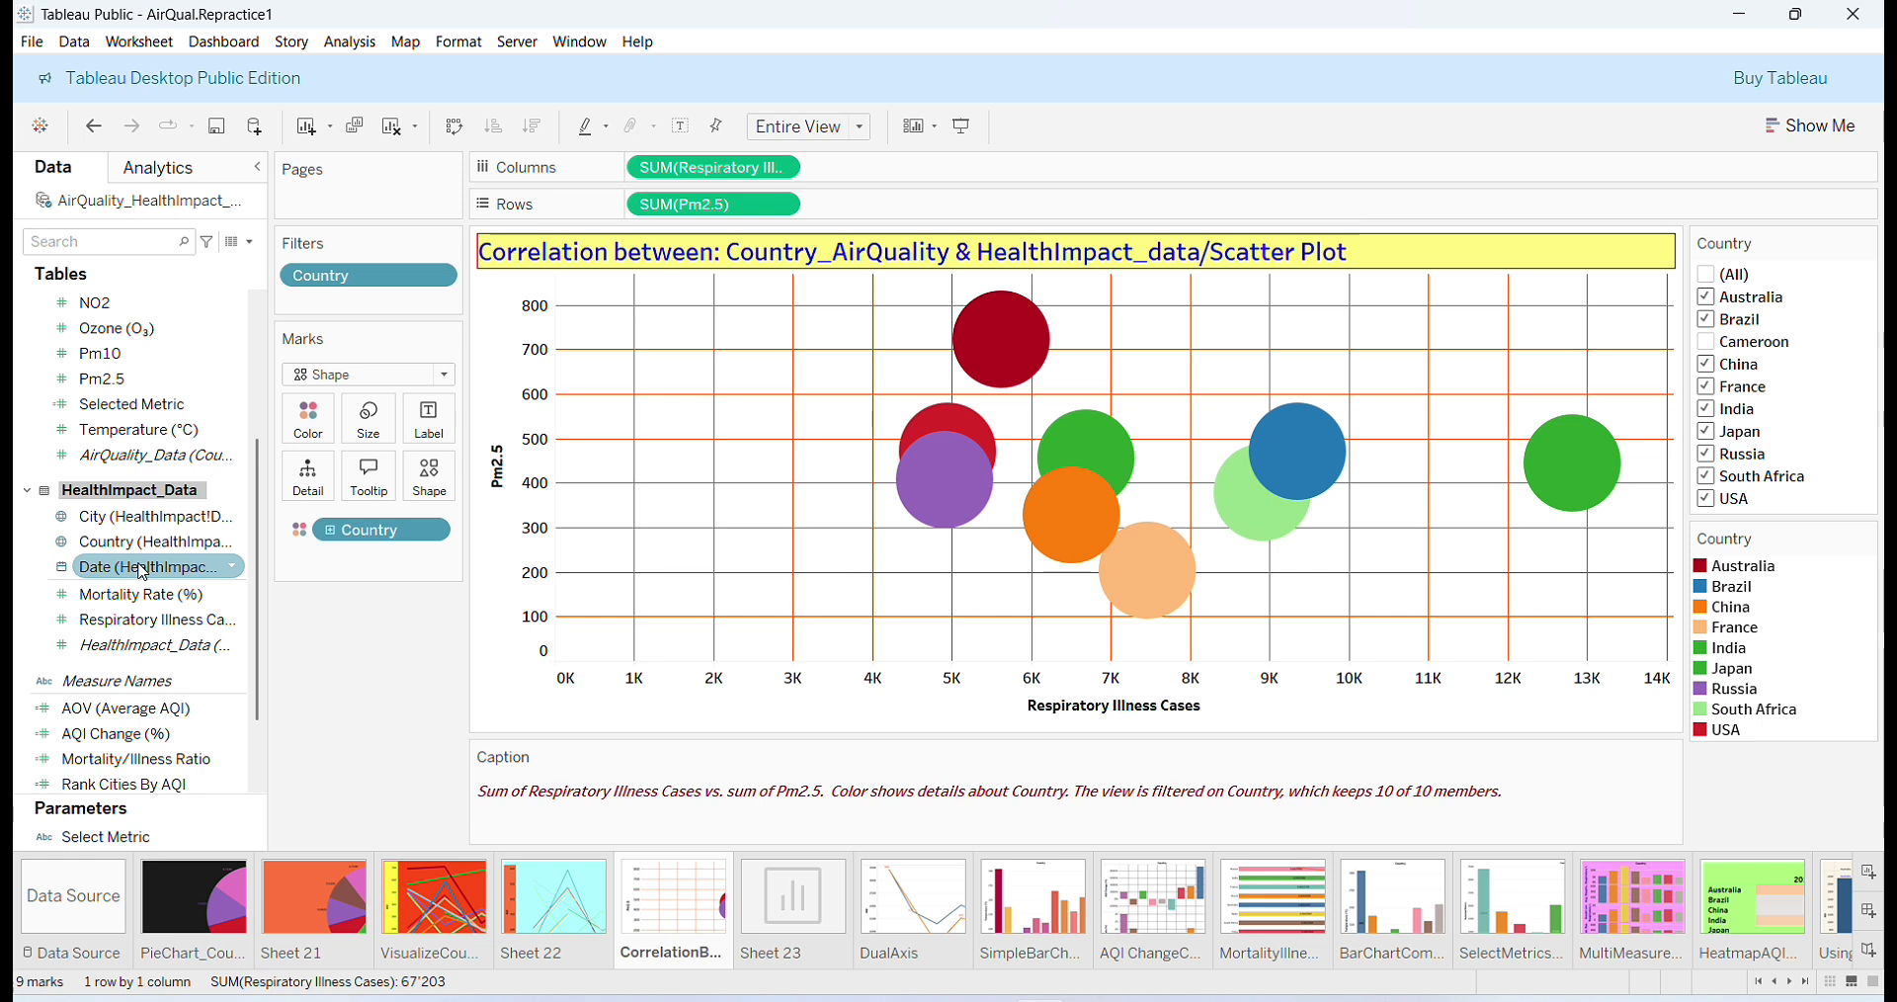
{"action": "left_click", "coordinate": [167, 725]}
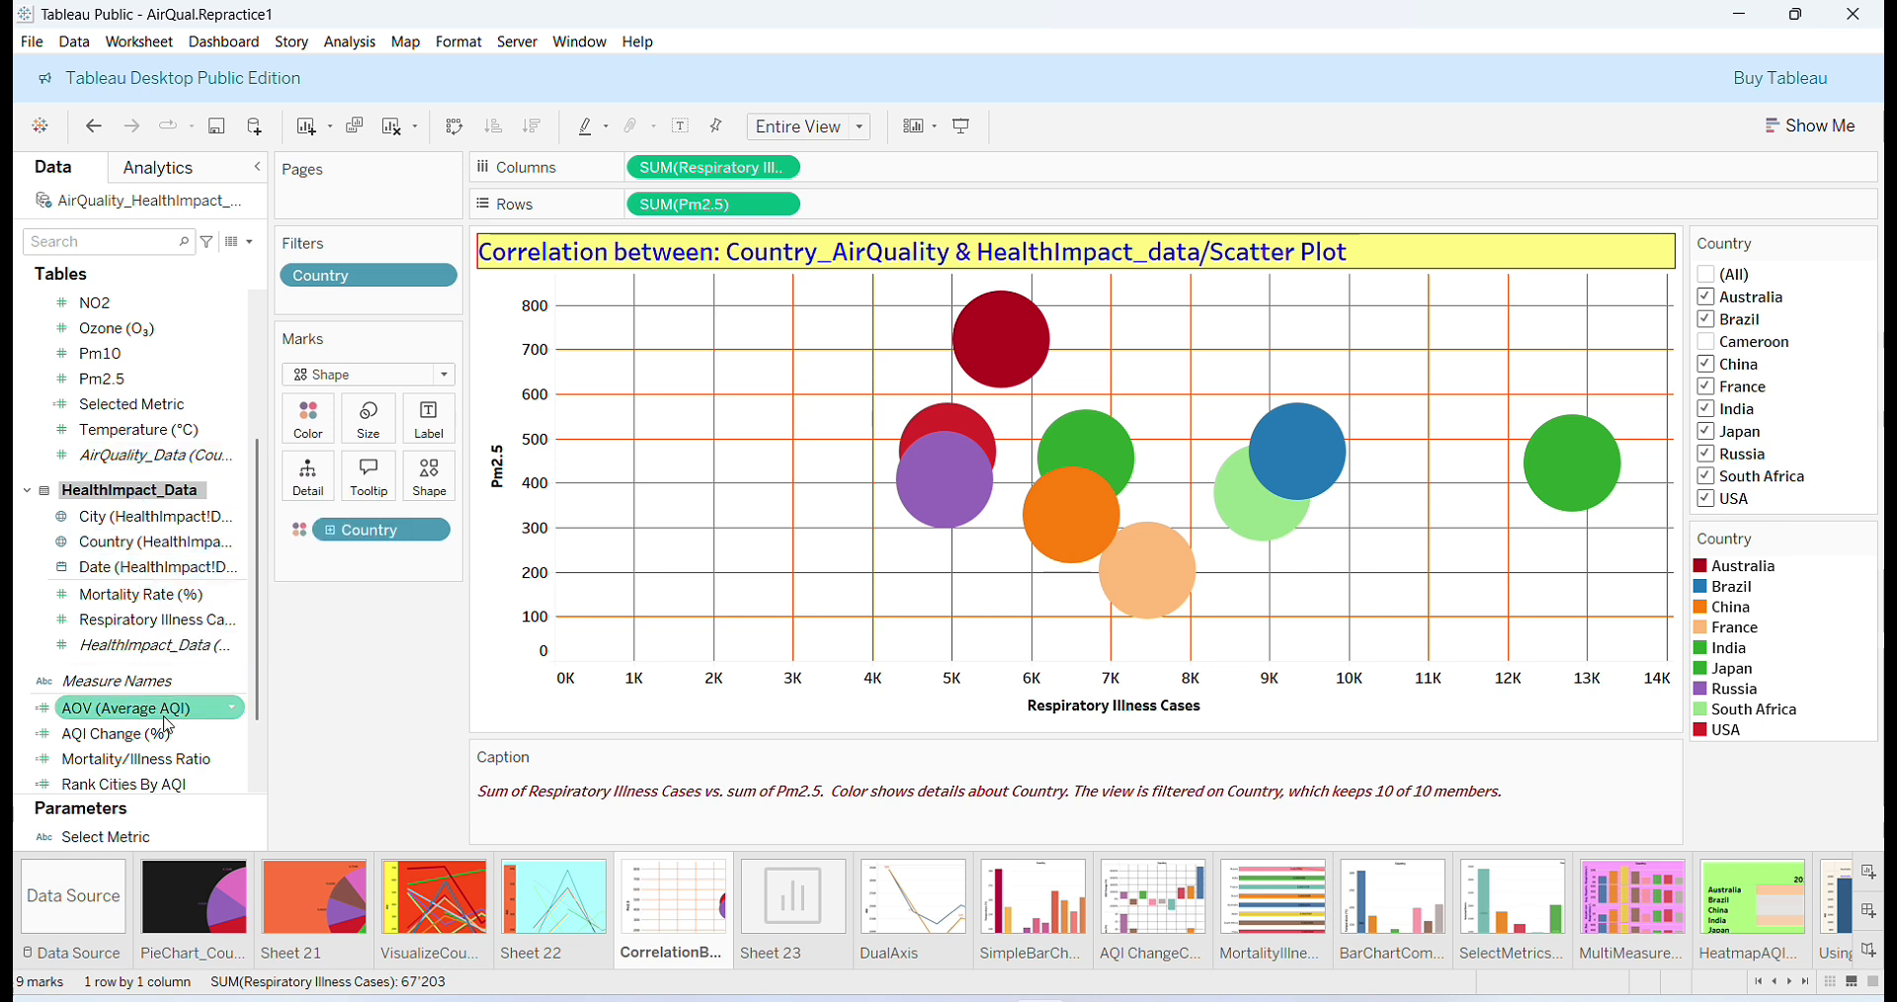
{"action": "left_click", "coordinate": [170, 731]}
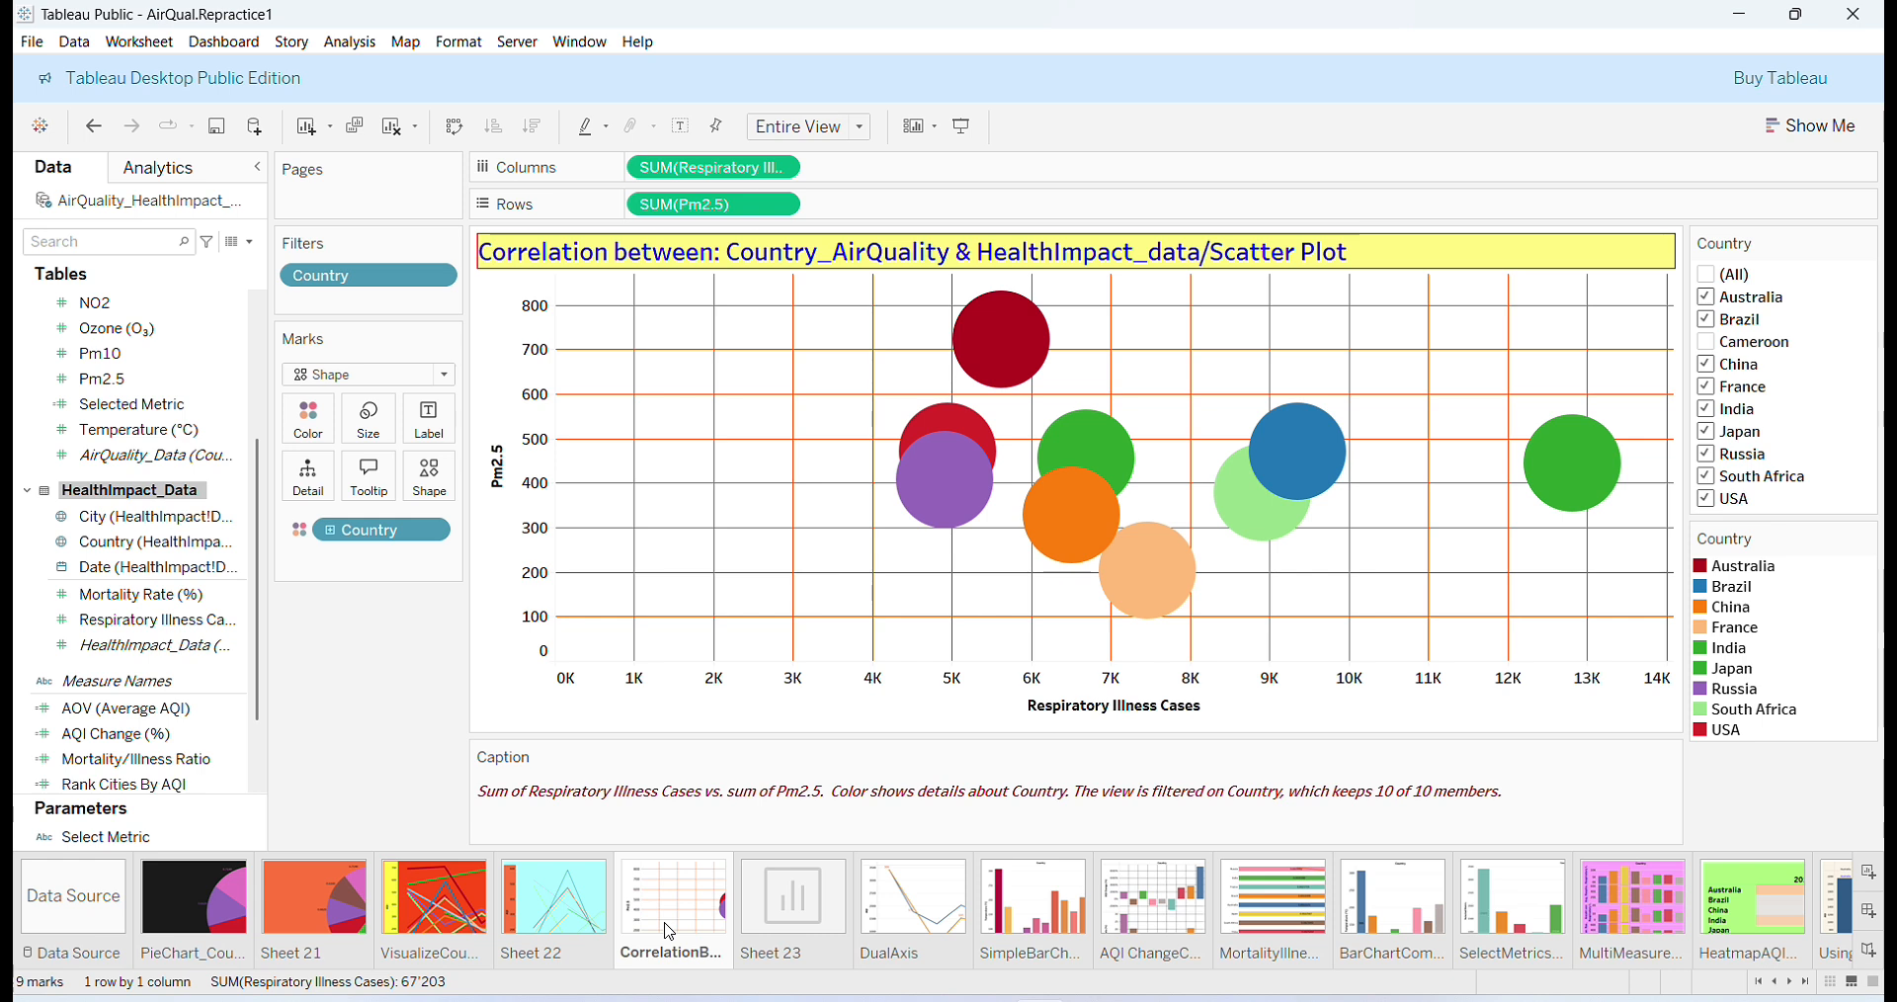
Color the marks on Sheet 23 by Country from the AirQuality_Data table.
{"action": "left_click", "coordinate": [818, 916]}
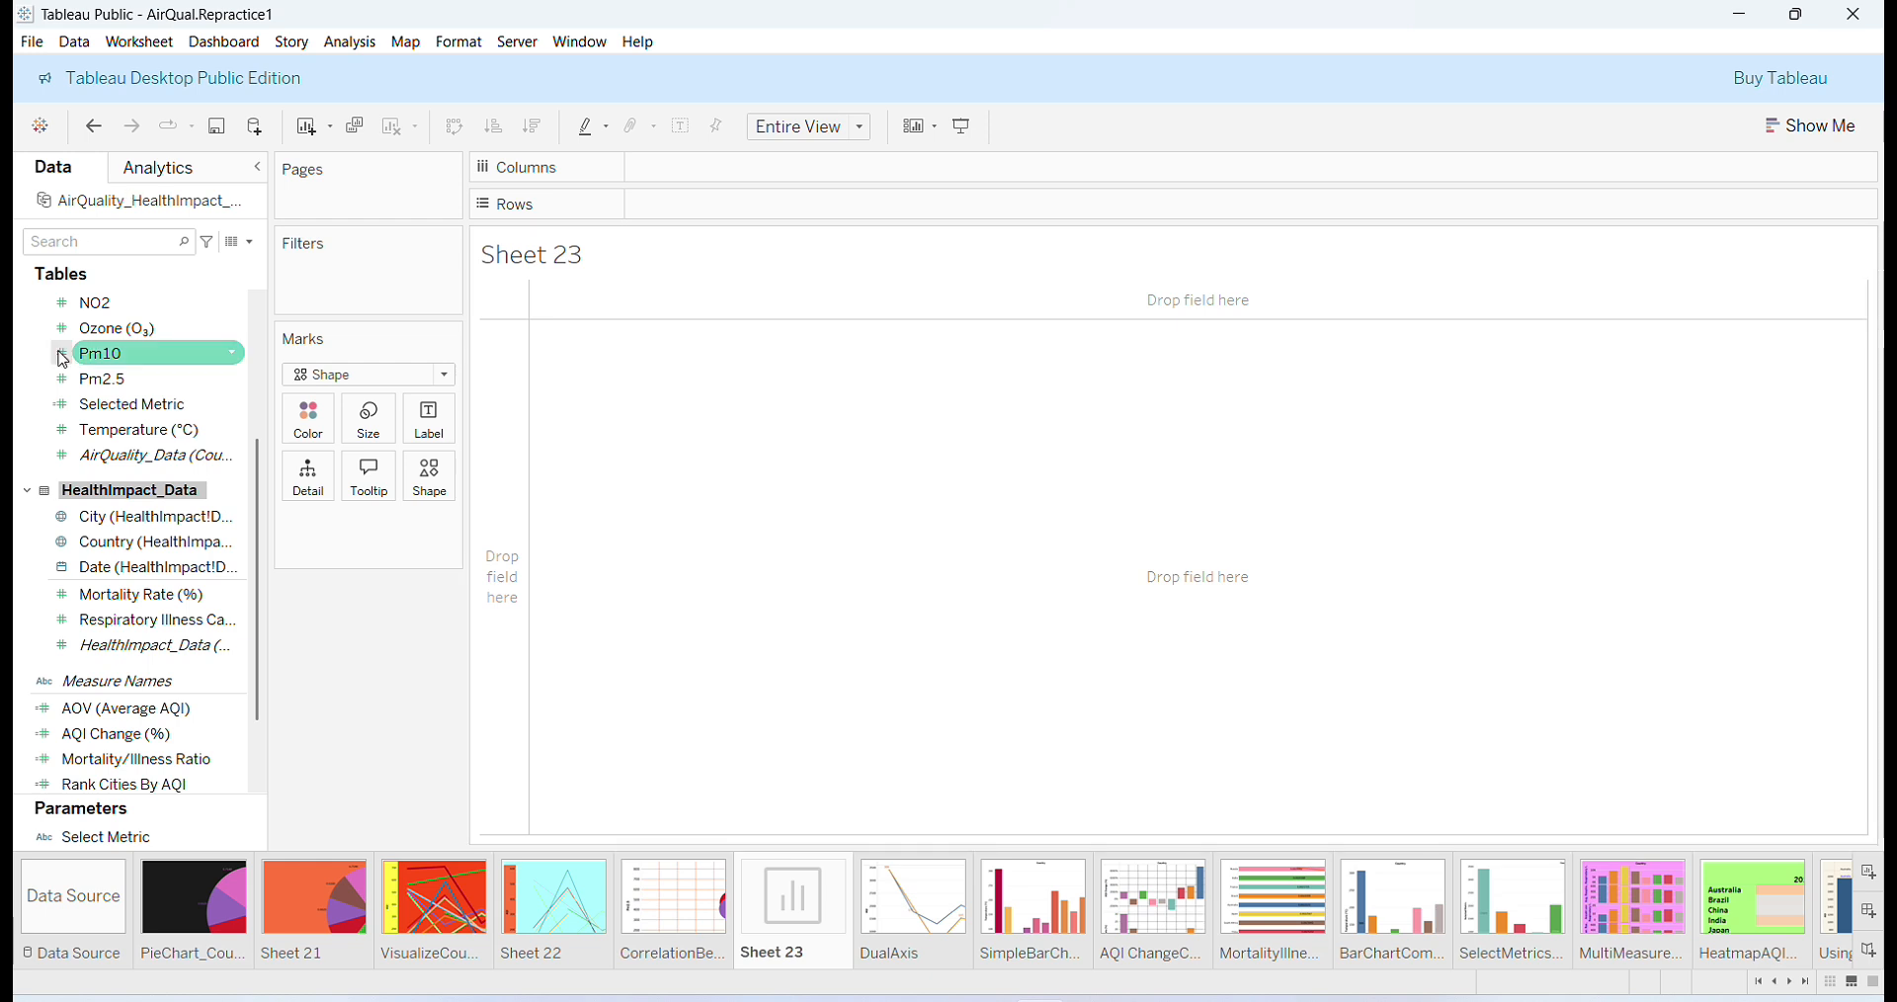
{"action": "left_click_drag", "start_coordinate": [246, 496], "coordinate": [246, 367]}
{"action": "left_click_drag", "start_coordinate": [116, 354], "coordinate": [308, 419]}
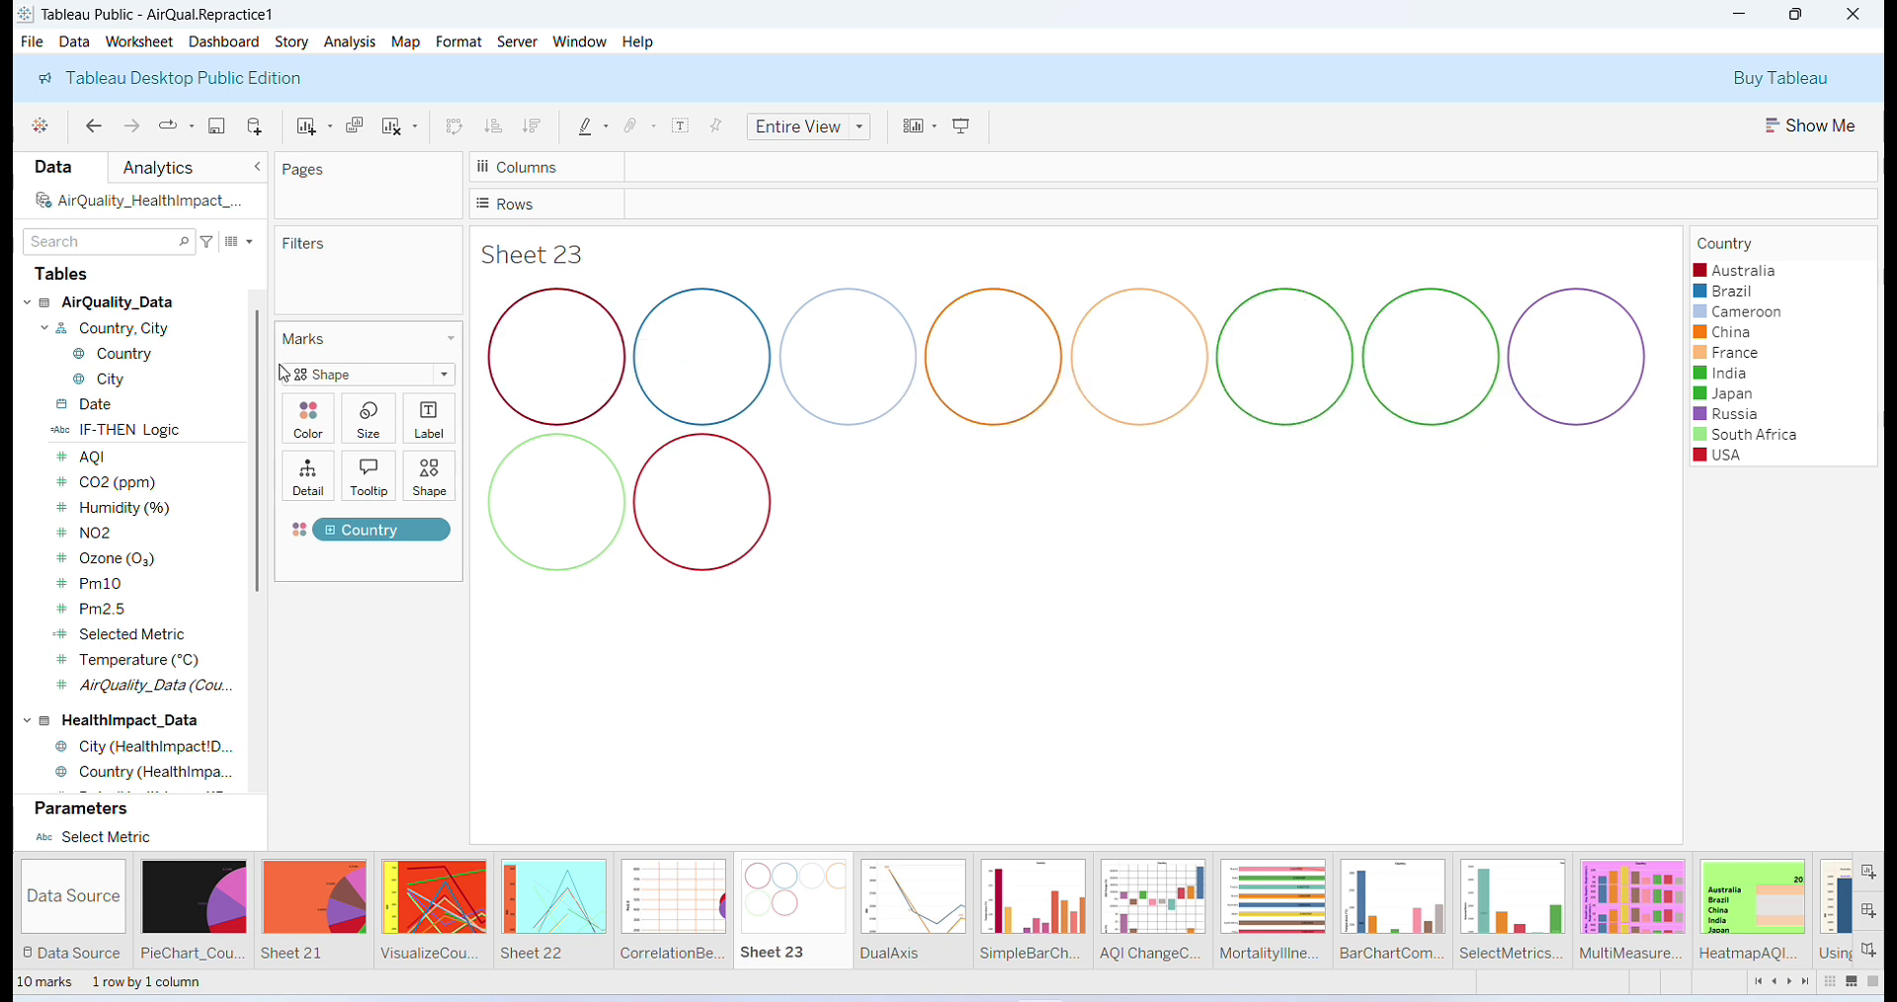
Review the Shape mark type and its Default and Filled shape palettes for Sheet 23's marks.
{"action": "left_click", "coordinate": [443, 376]}
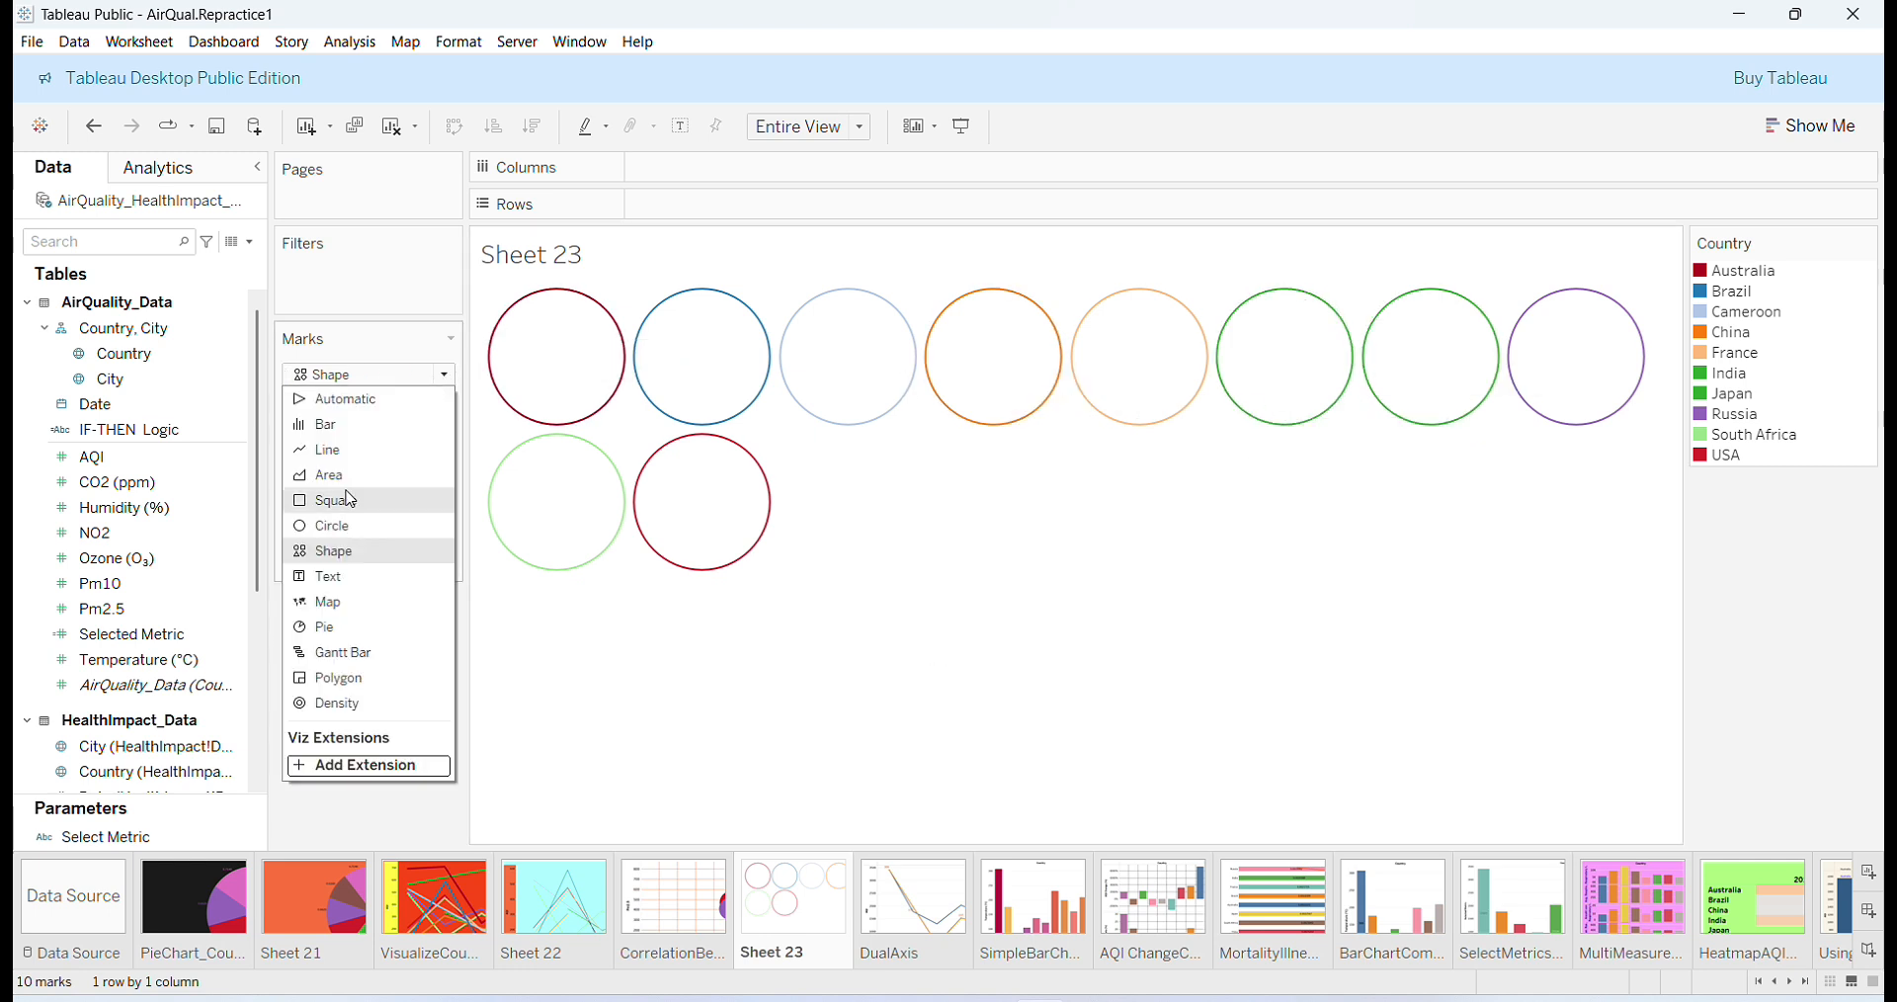
{"action": "left_click", "coordinate": [356, 561]}
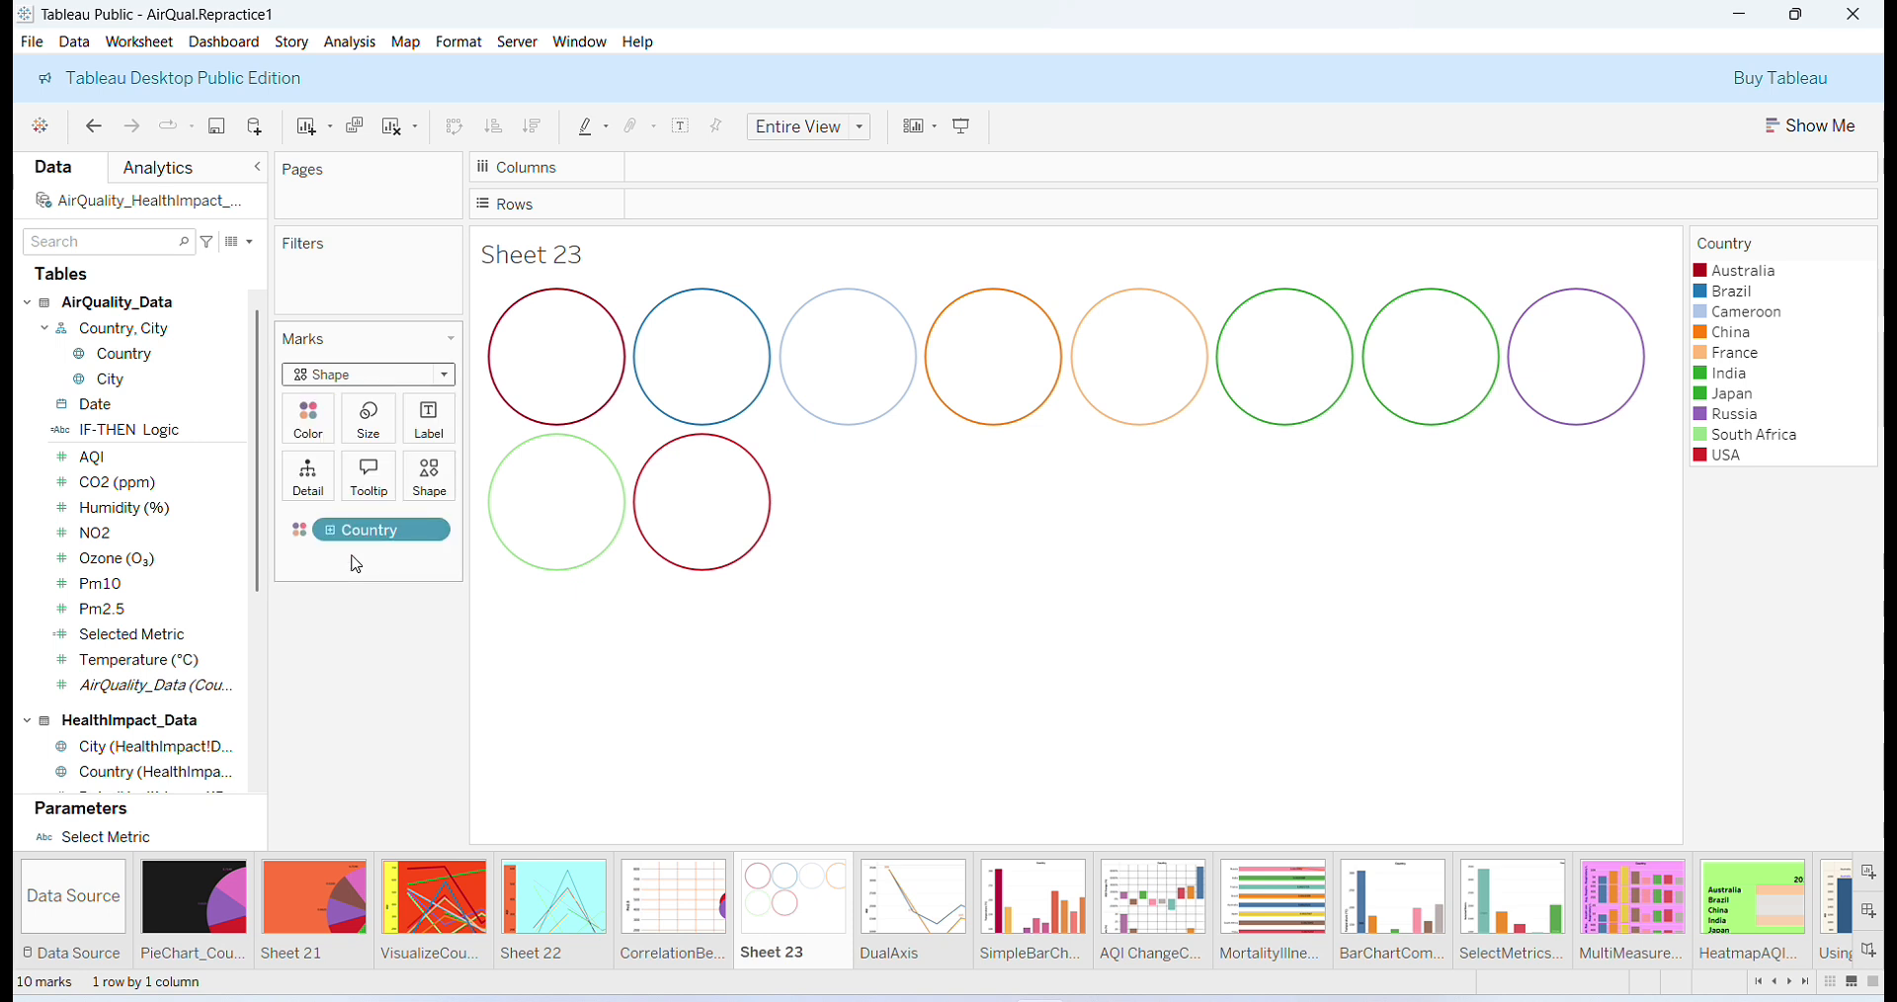
{"action": "left_click", "coordinate": [434, 482]}
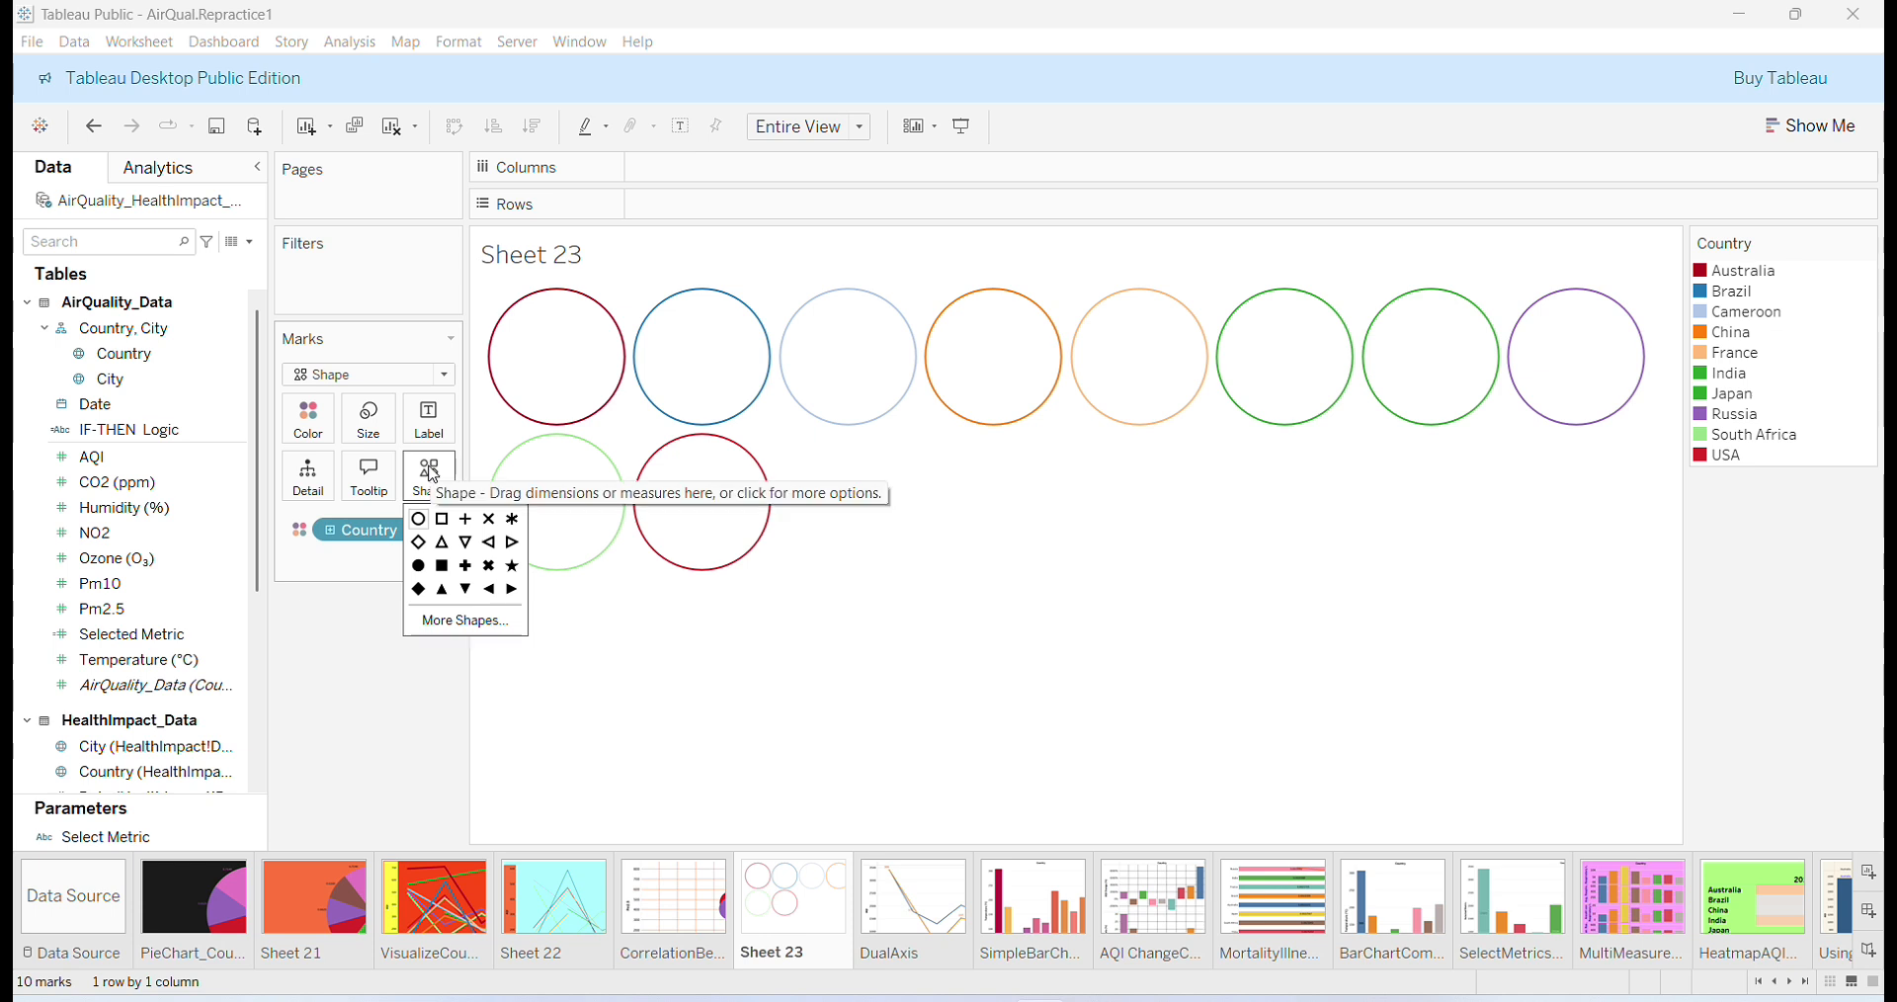
{"action": "left_click", "coordinate": [446, 623]}
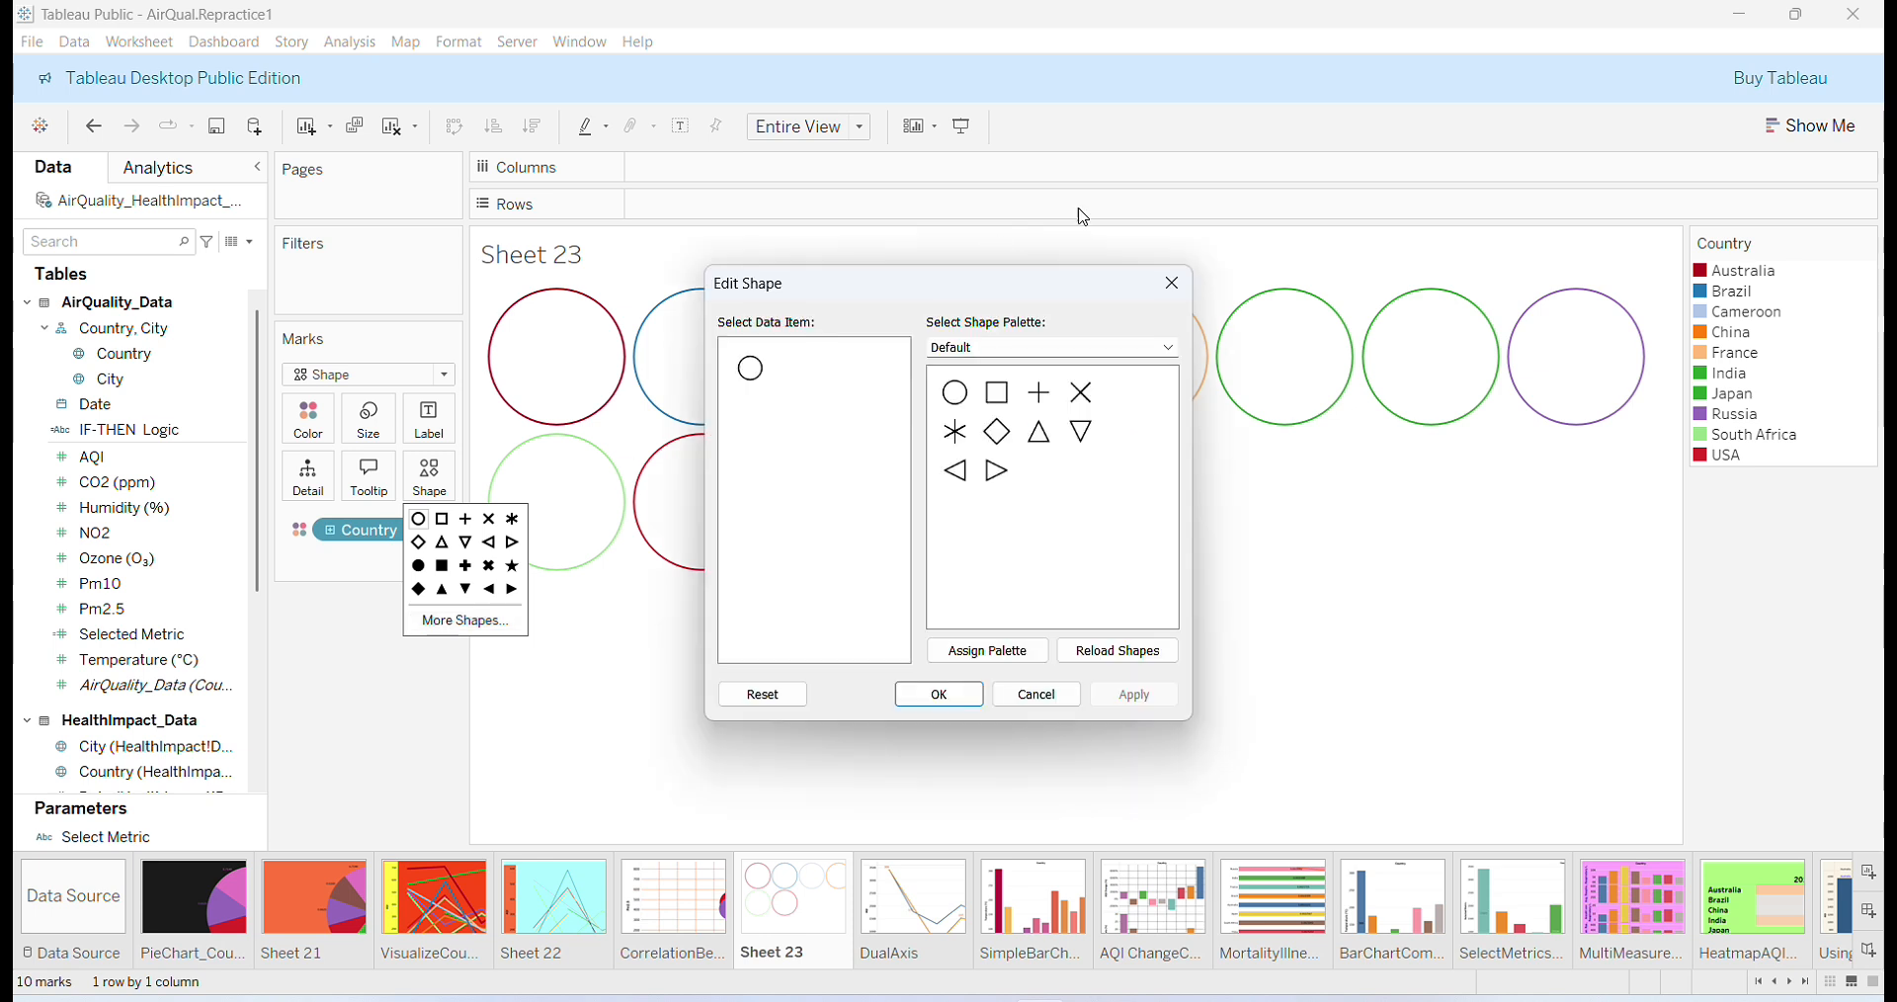
{"action": "left_click", "coordinate": [1170, 351]}
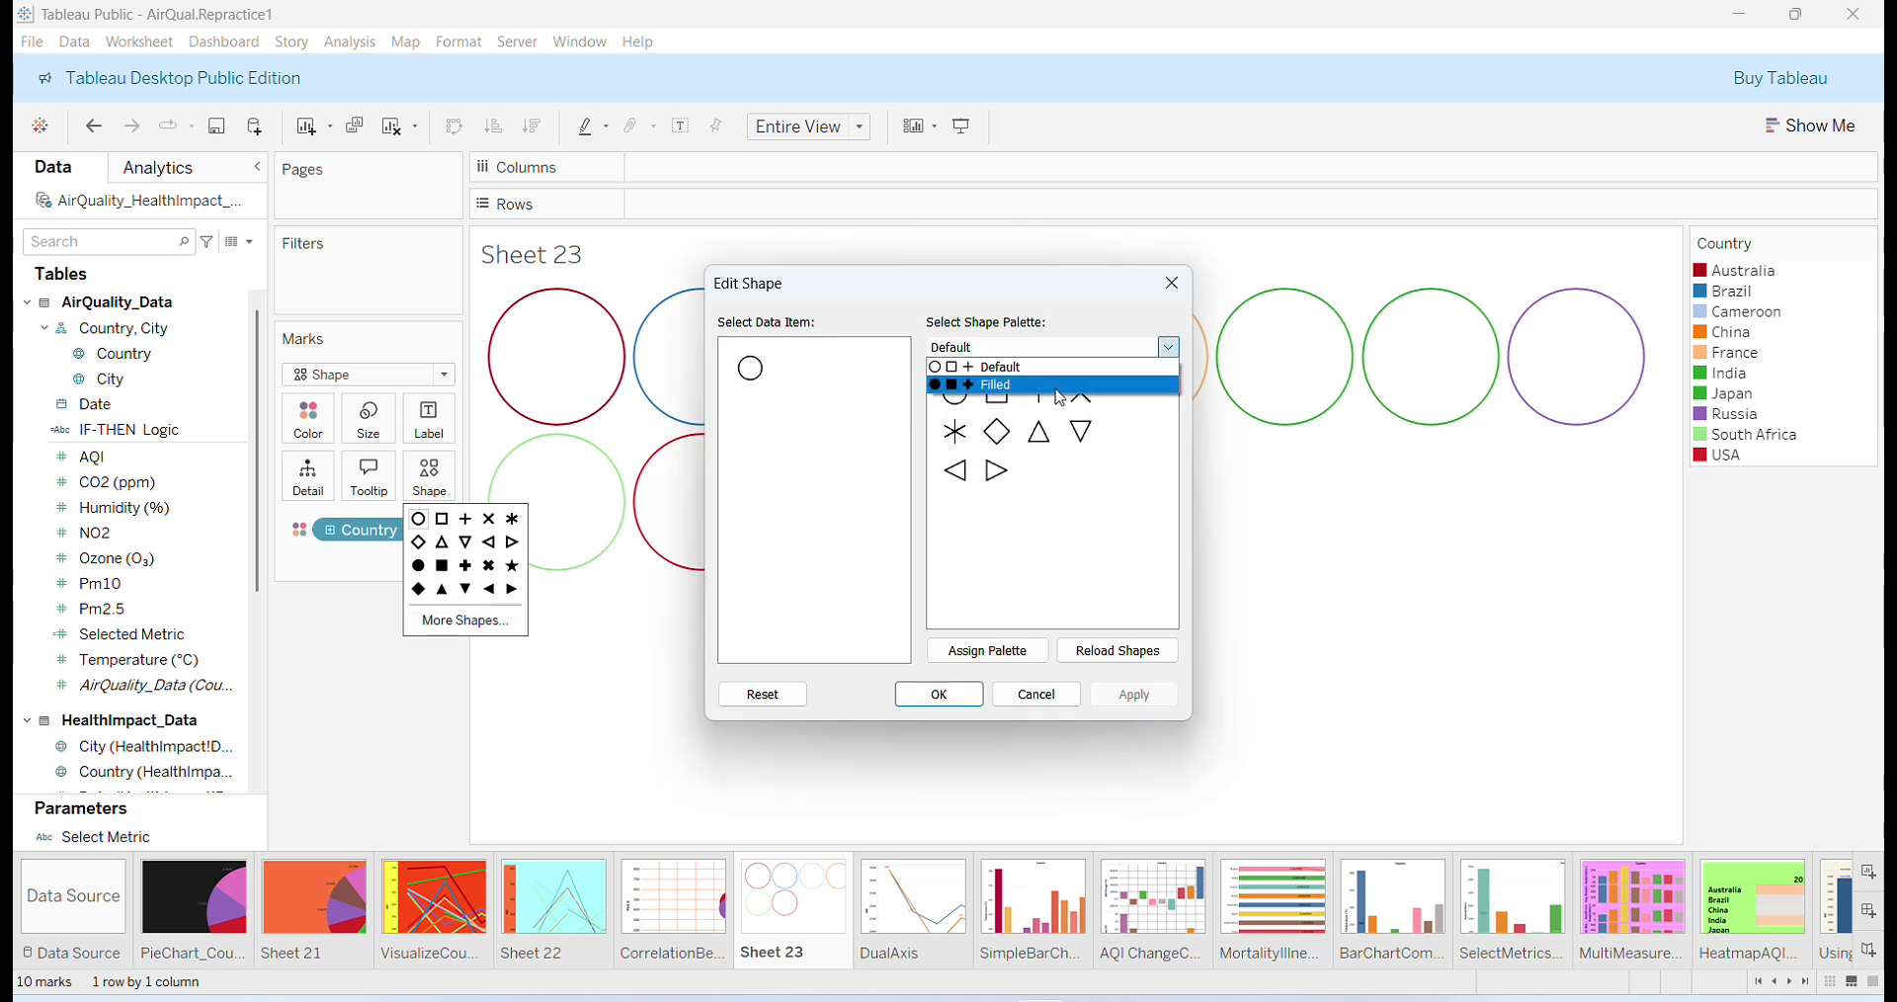
{"action": "left_click", "coordinate": [1004, 386]}
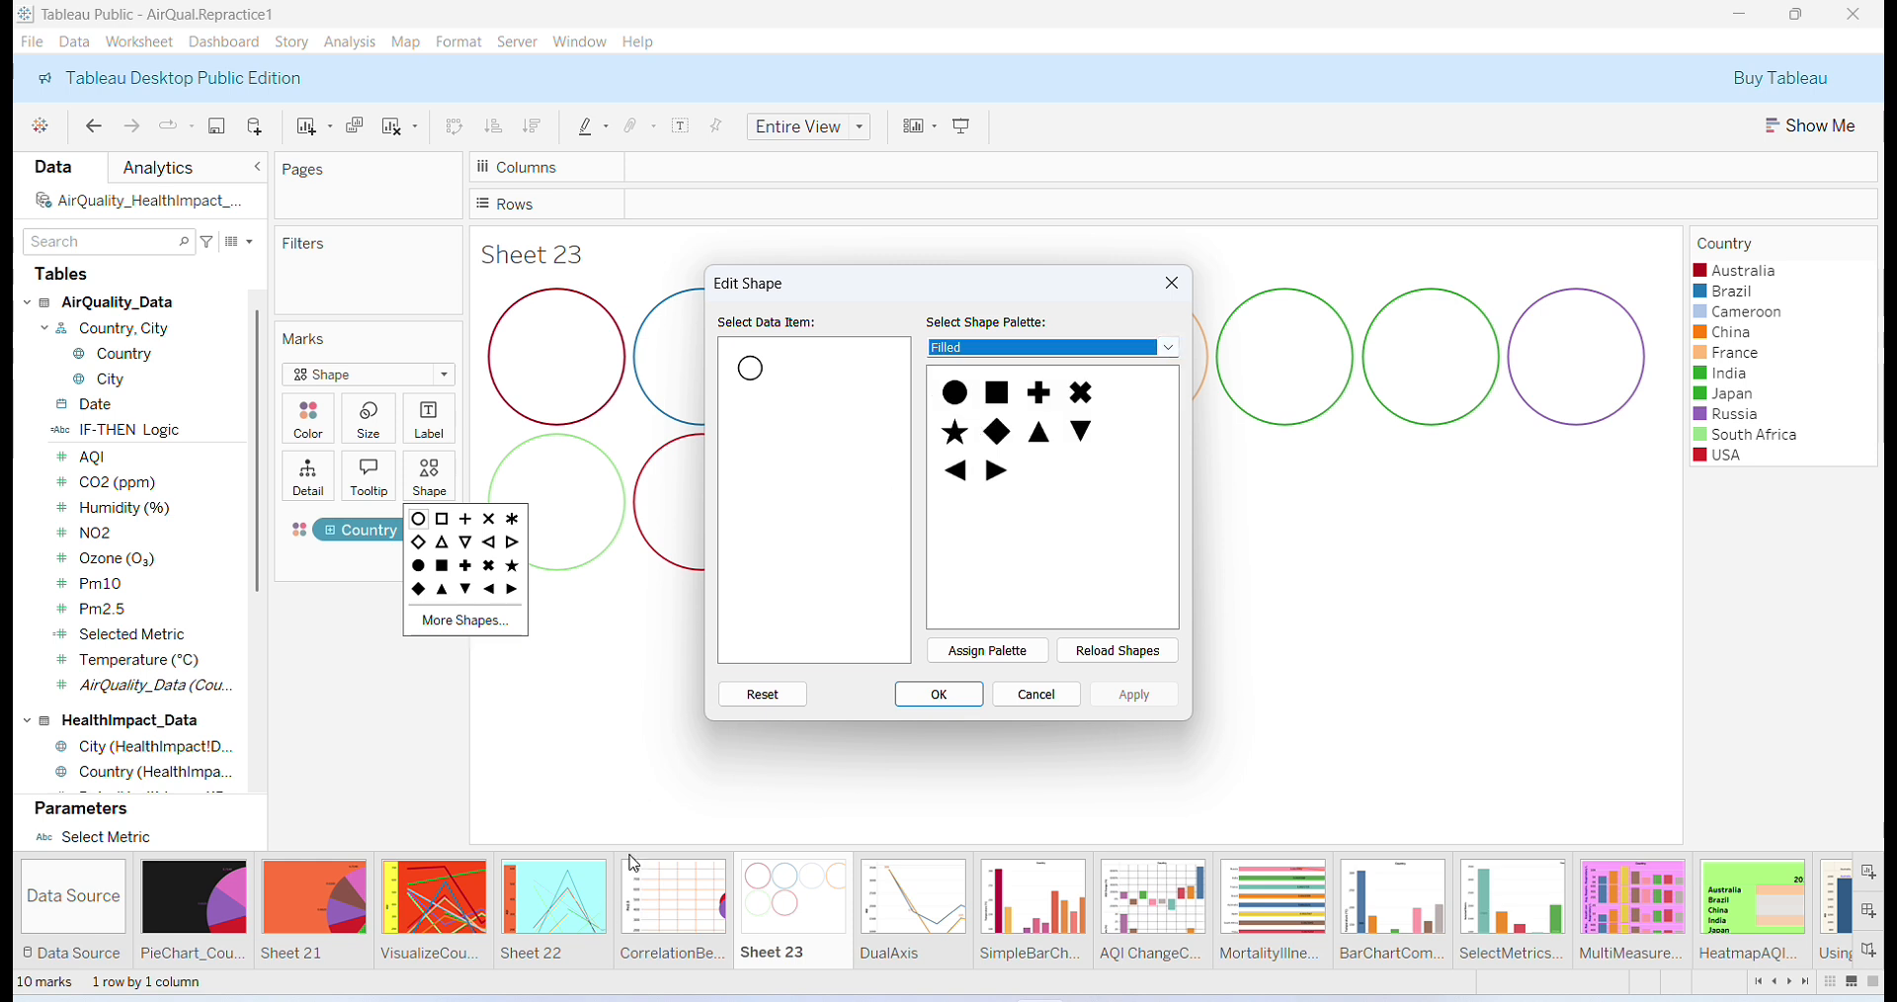
{"action": "left_click", "coordinate": [1100, 346]}
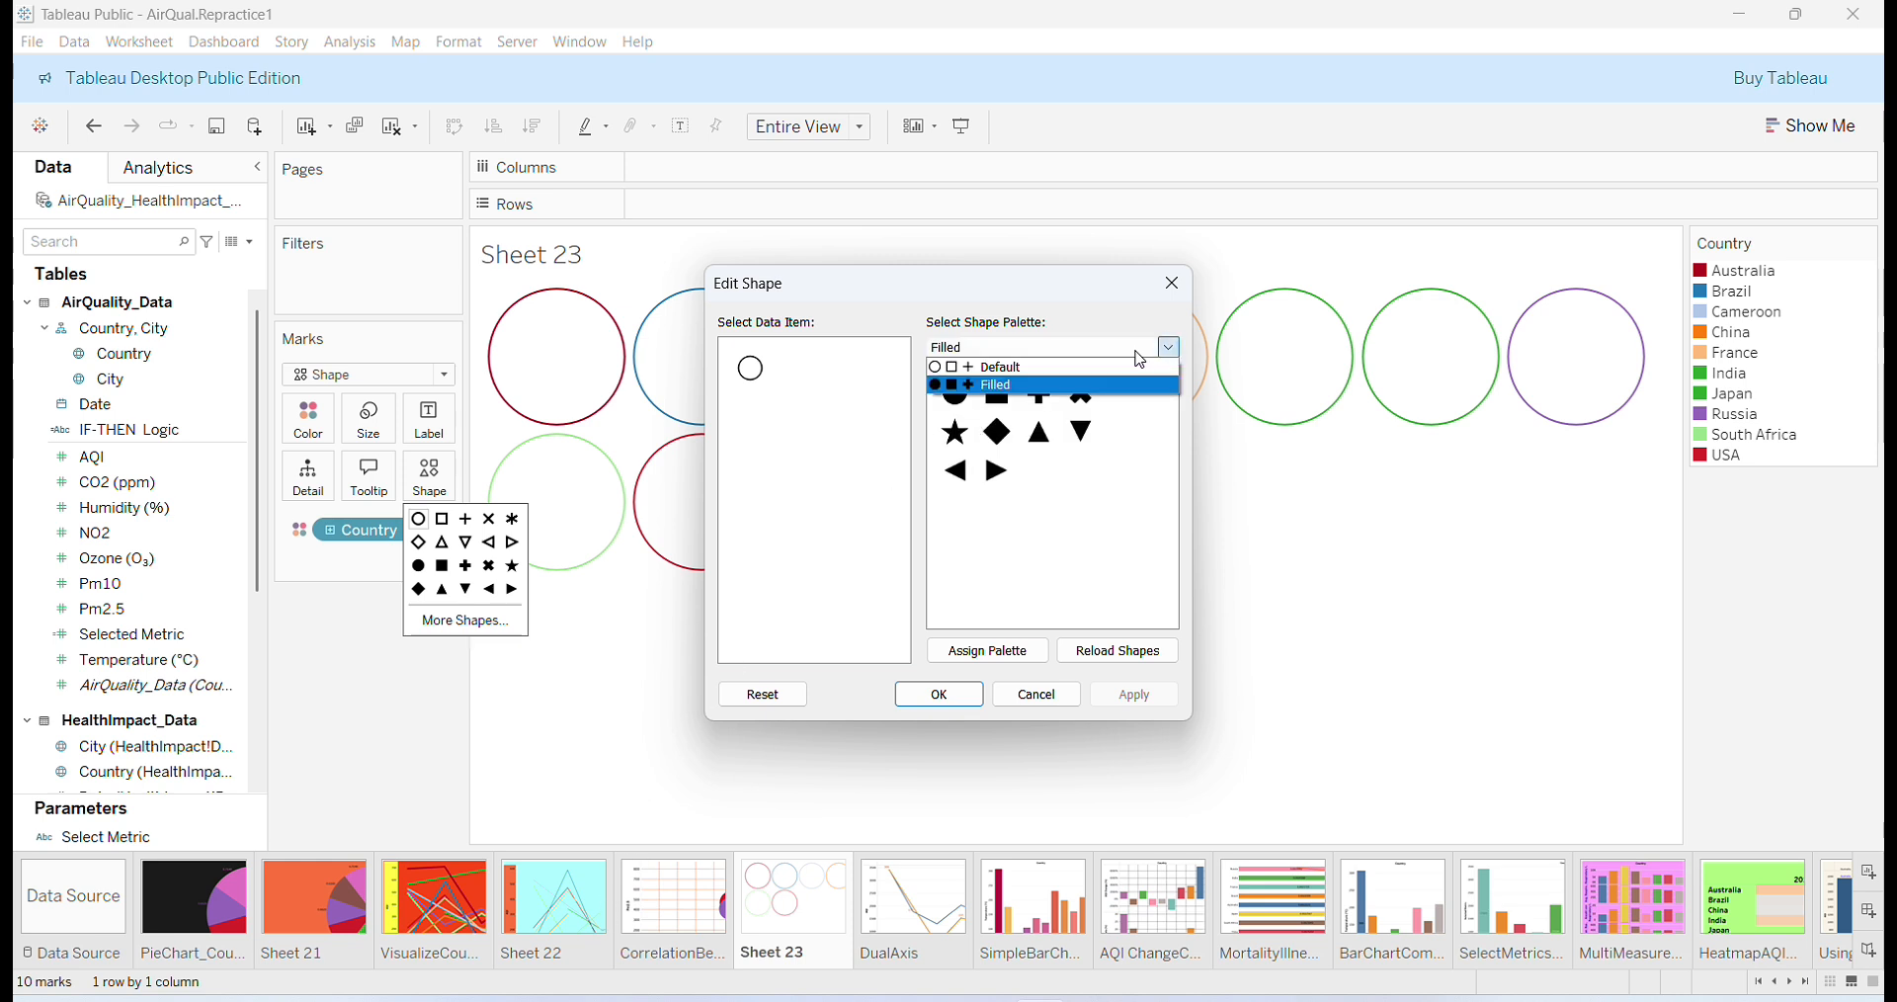
{"action": "left_click", "coordinate": [1100, 371]}
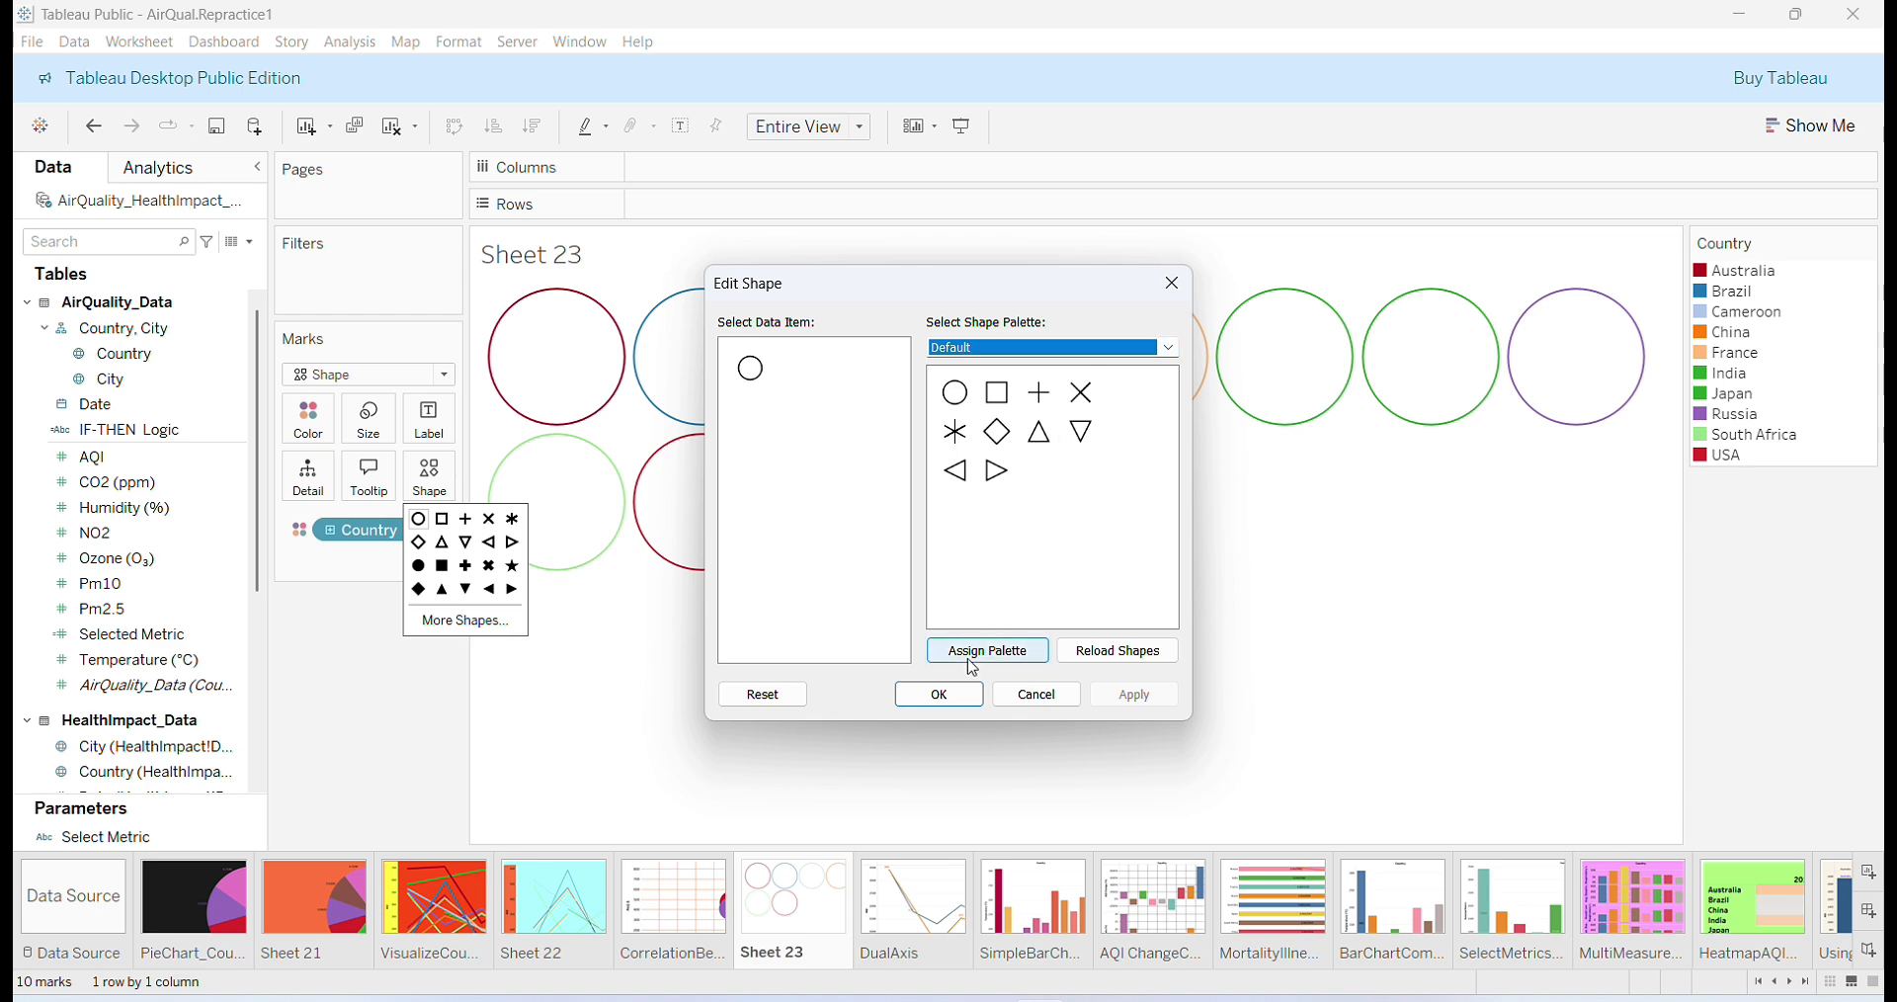
{"action": "left_click", "coordinate": [940, 695]}
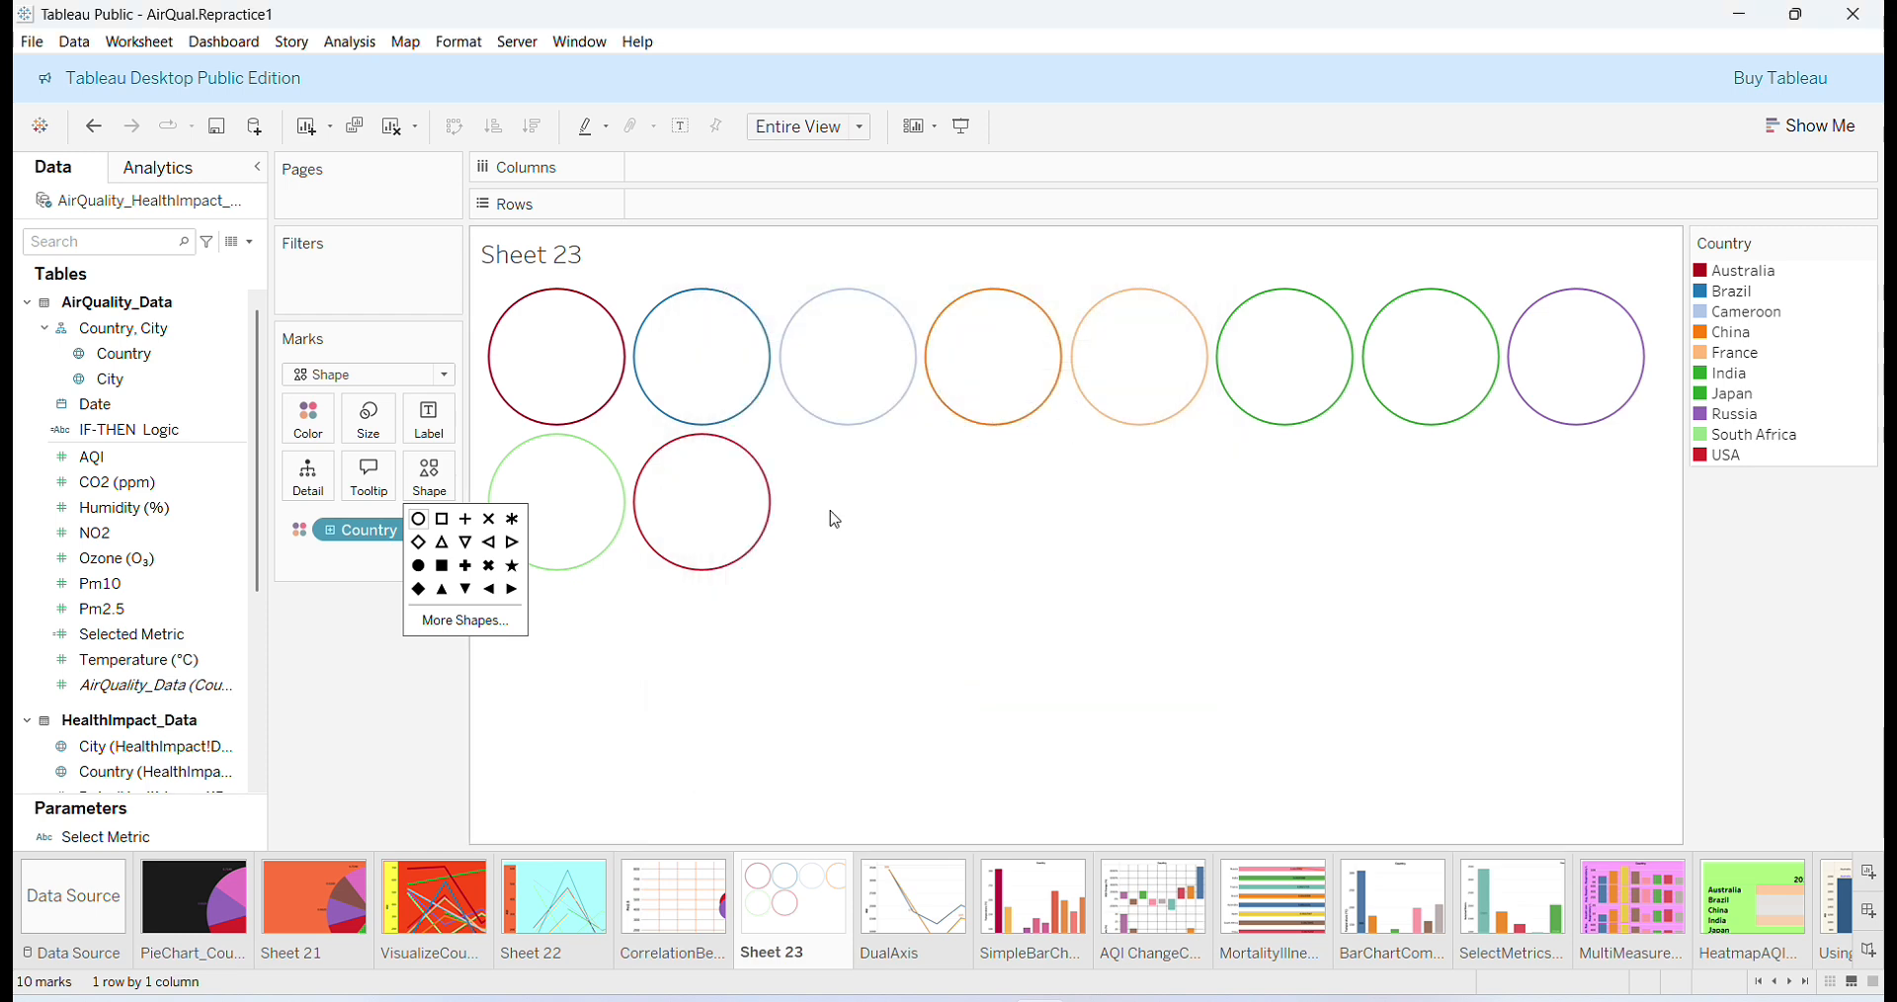
Plot the sum of Pm2.5 in rows against the sum of Respiratory Illness Cases in columns on Sheet 23, following the correlation sheet.
{"action": "left_click", "coordinate": [688, 901]}
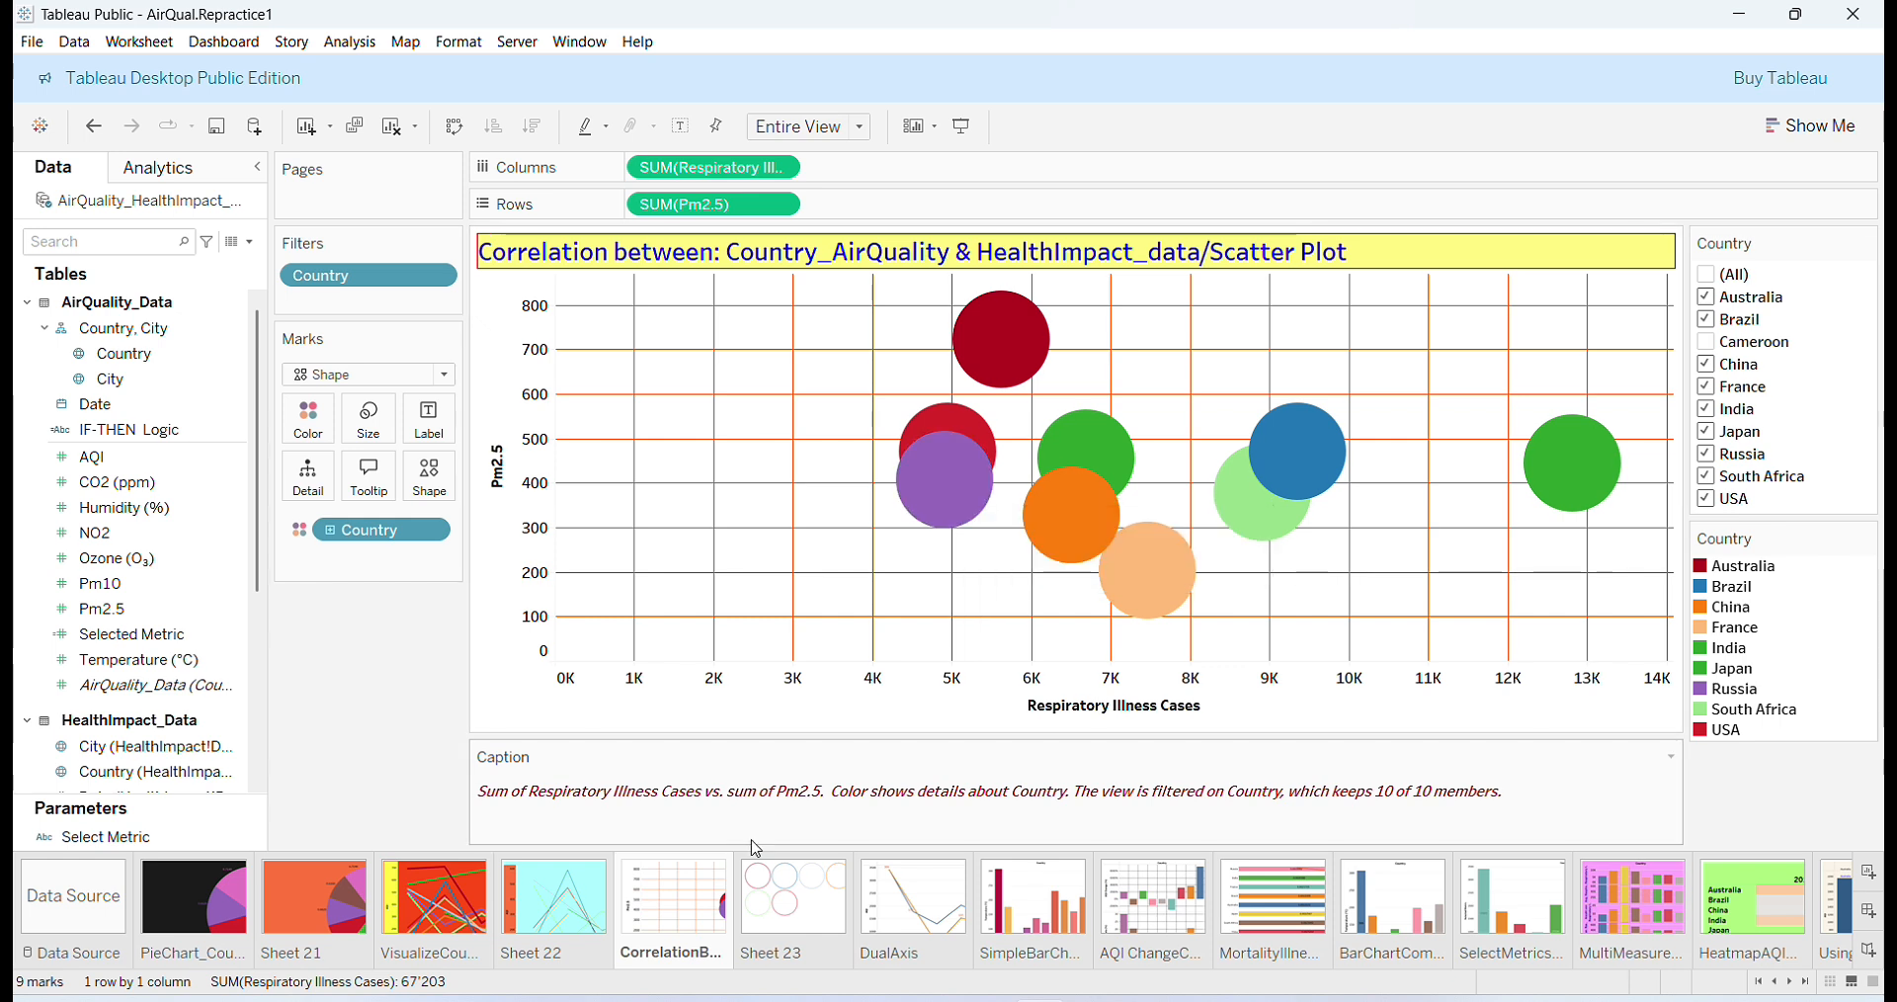
{"action": "left_click", "coordinate": [780, 904]}
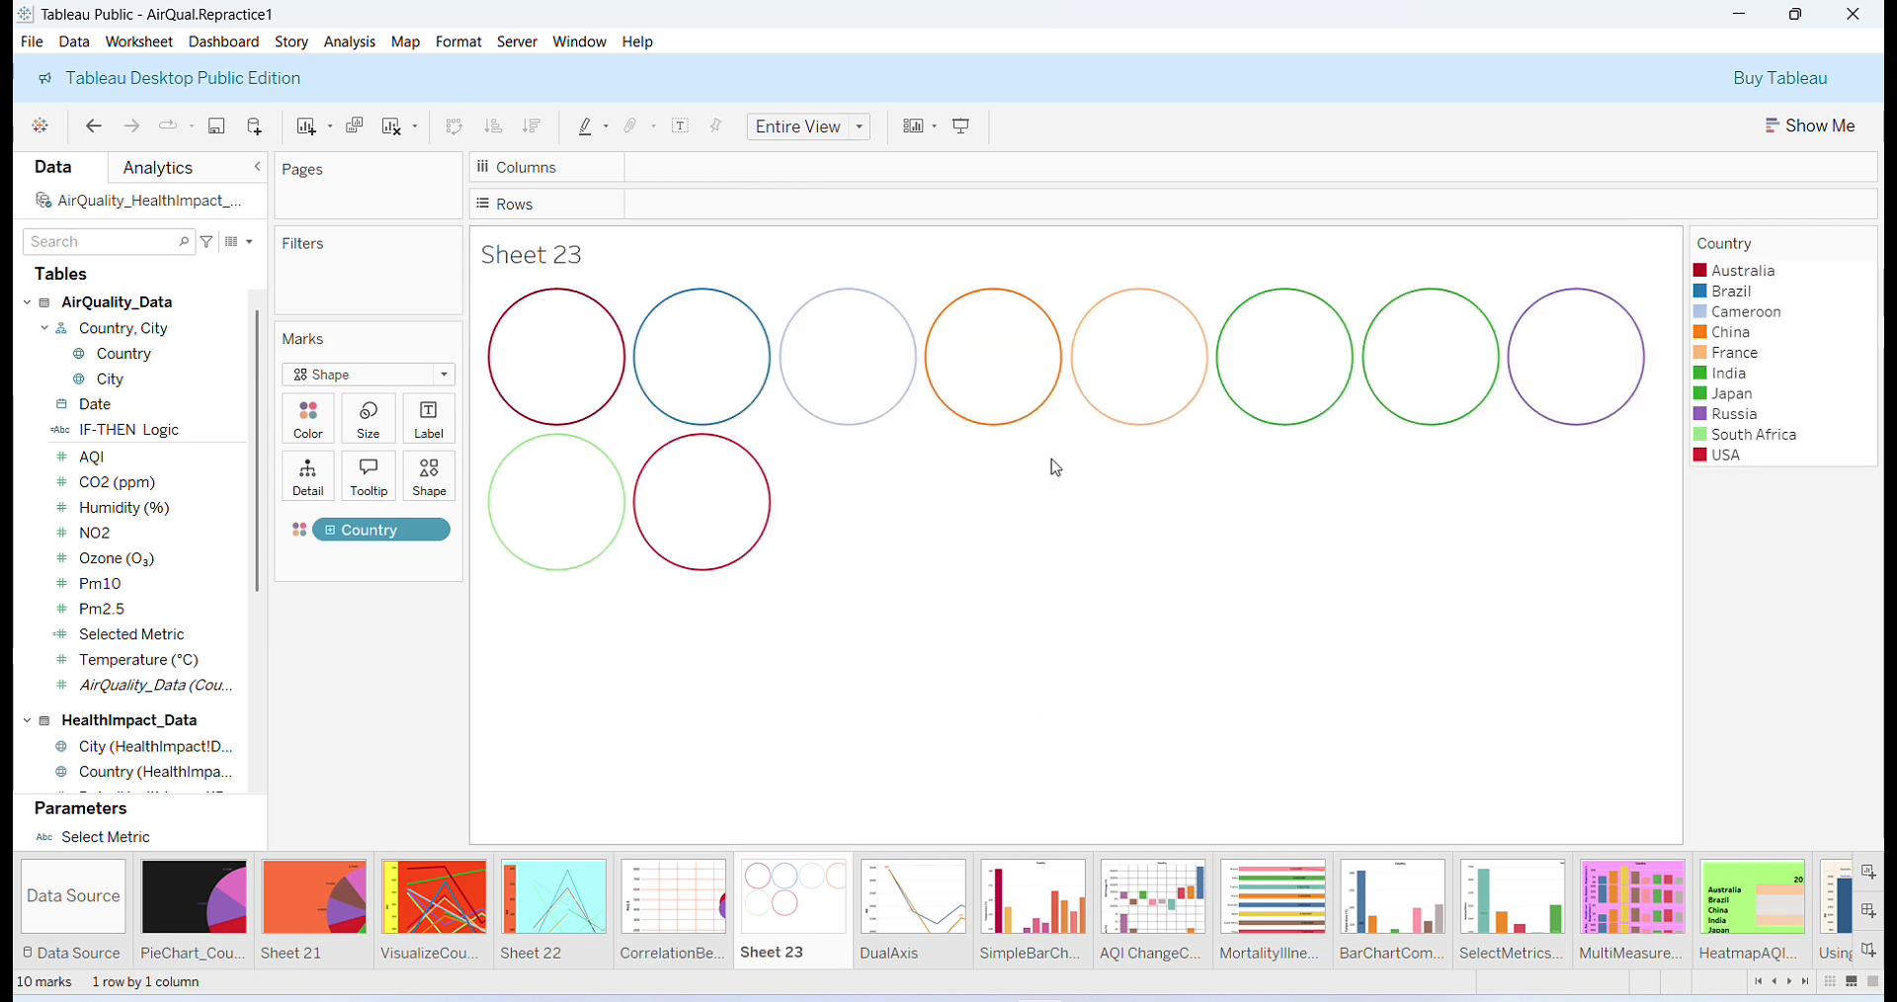
{"action": "left_click", "coordinate": [131, 610]}
{"action": "left_click_drag", "start_coordinate": [132, 612], "coordinate": [688, 202]}
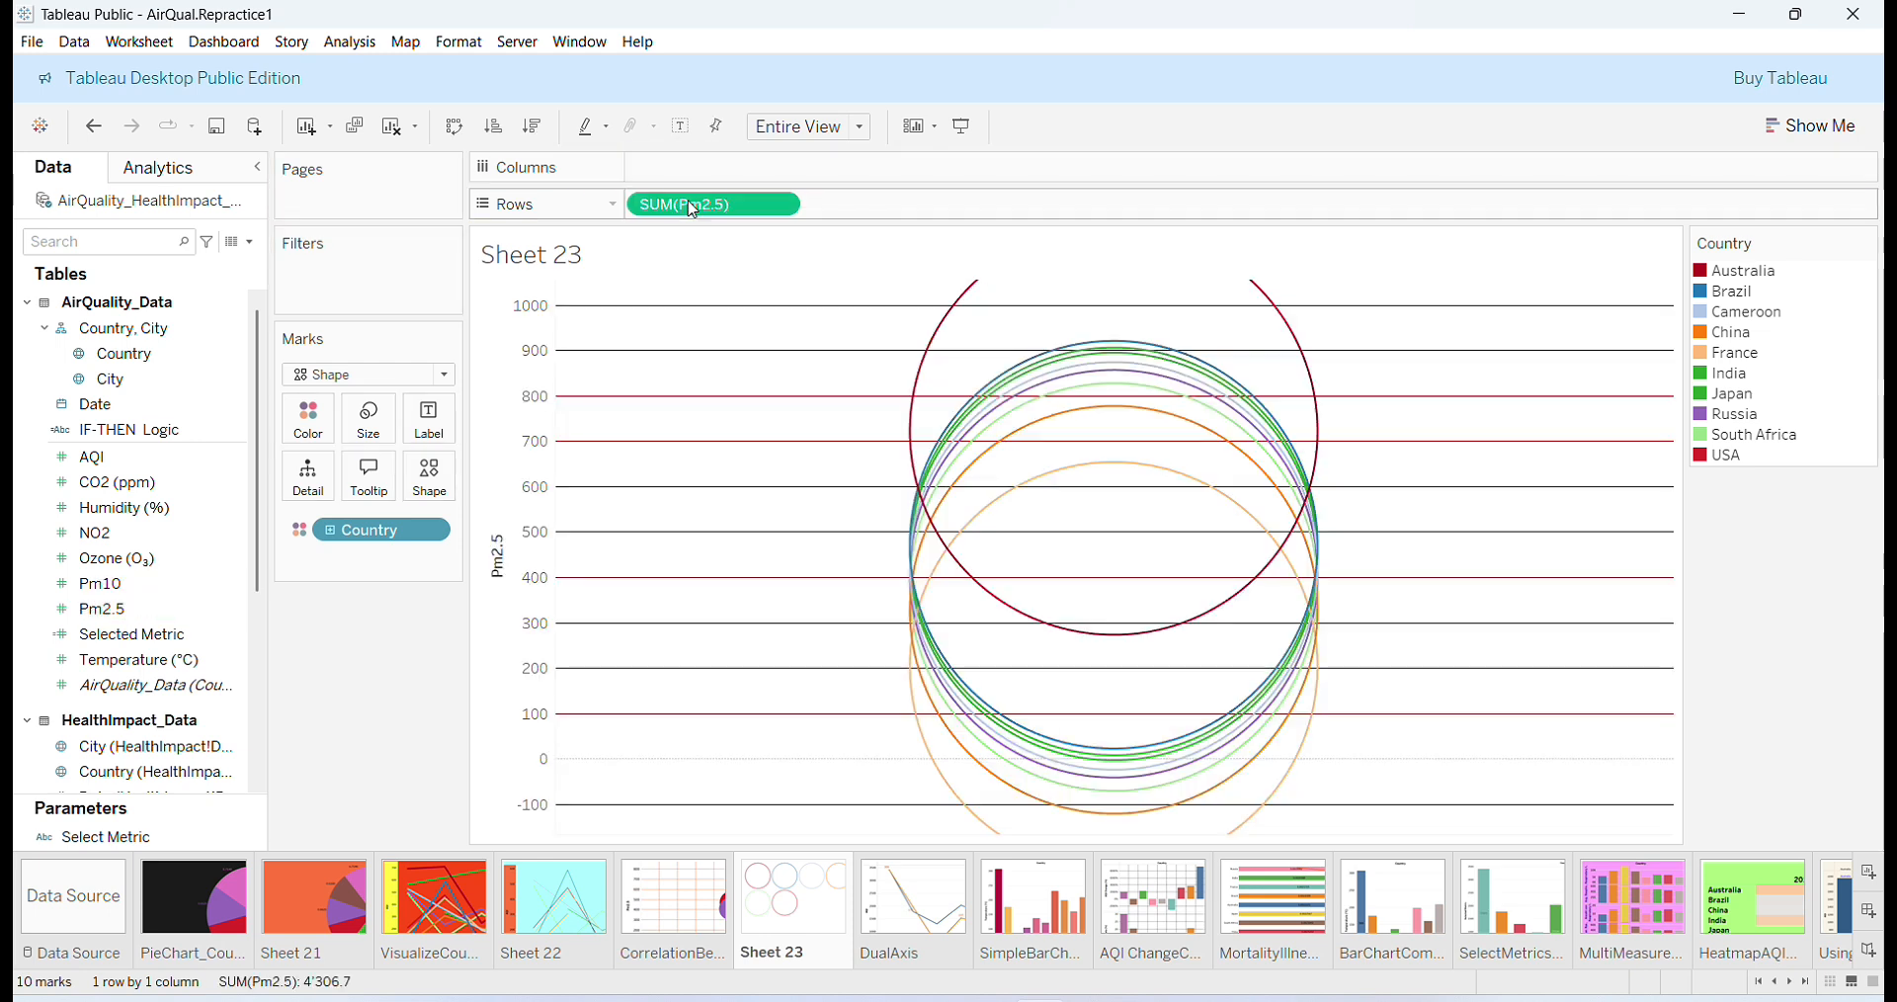
{"action": "left_click", "coordinate": [73, 637]}
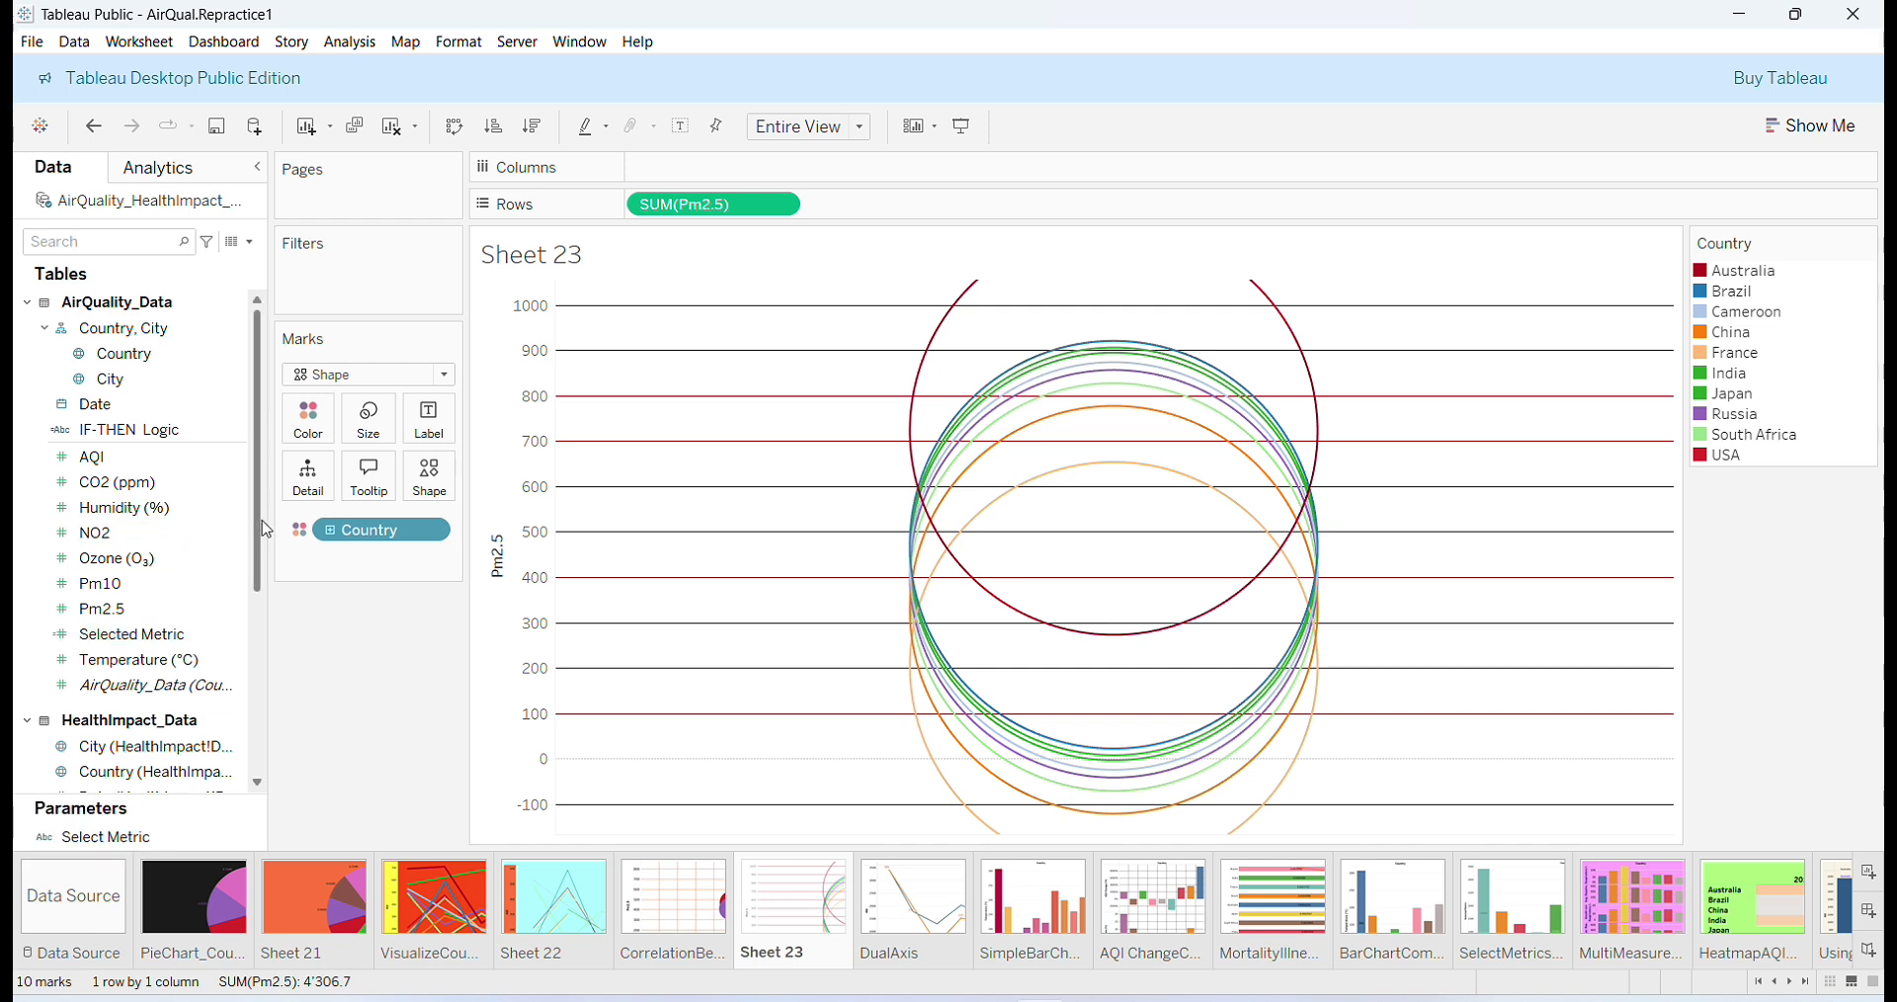
{"action": "scroll", "coordinate": [242, 622], "scroll_direction": "down", "scroll_amount": 3}
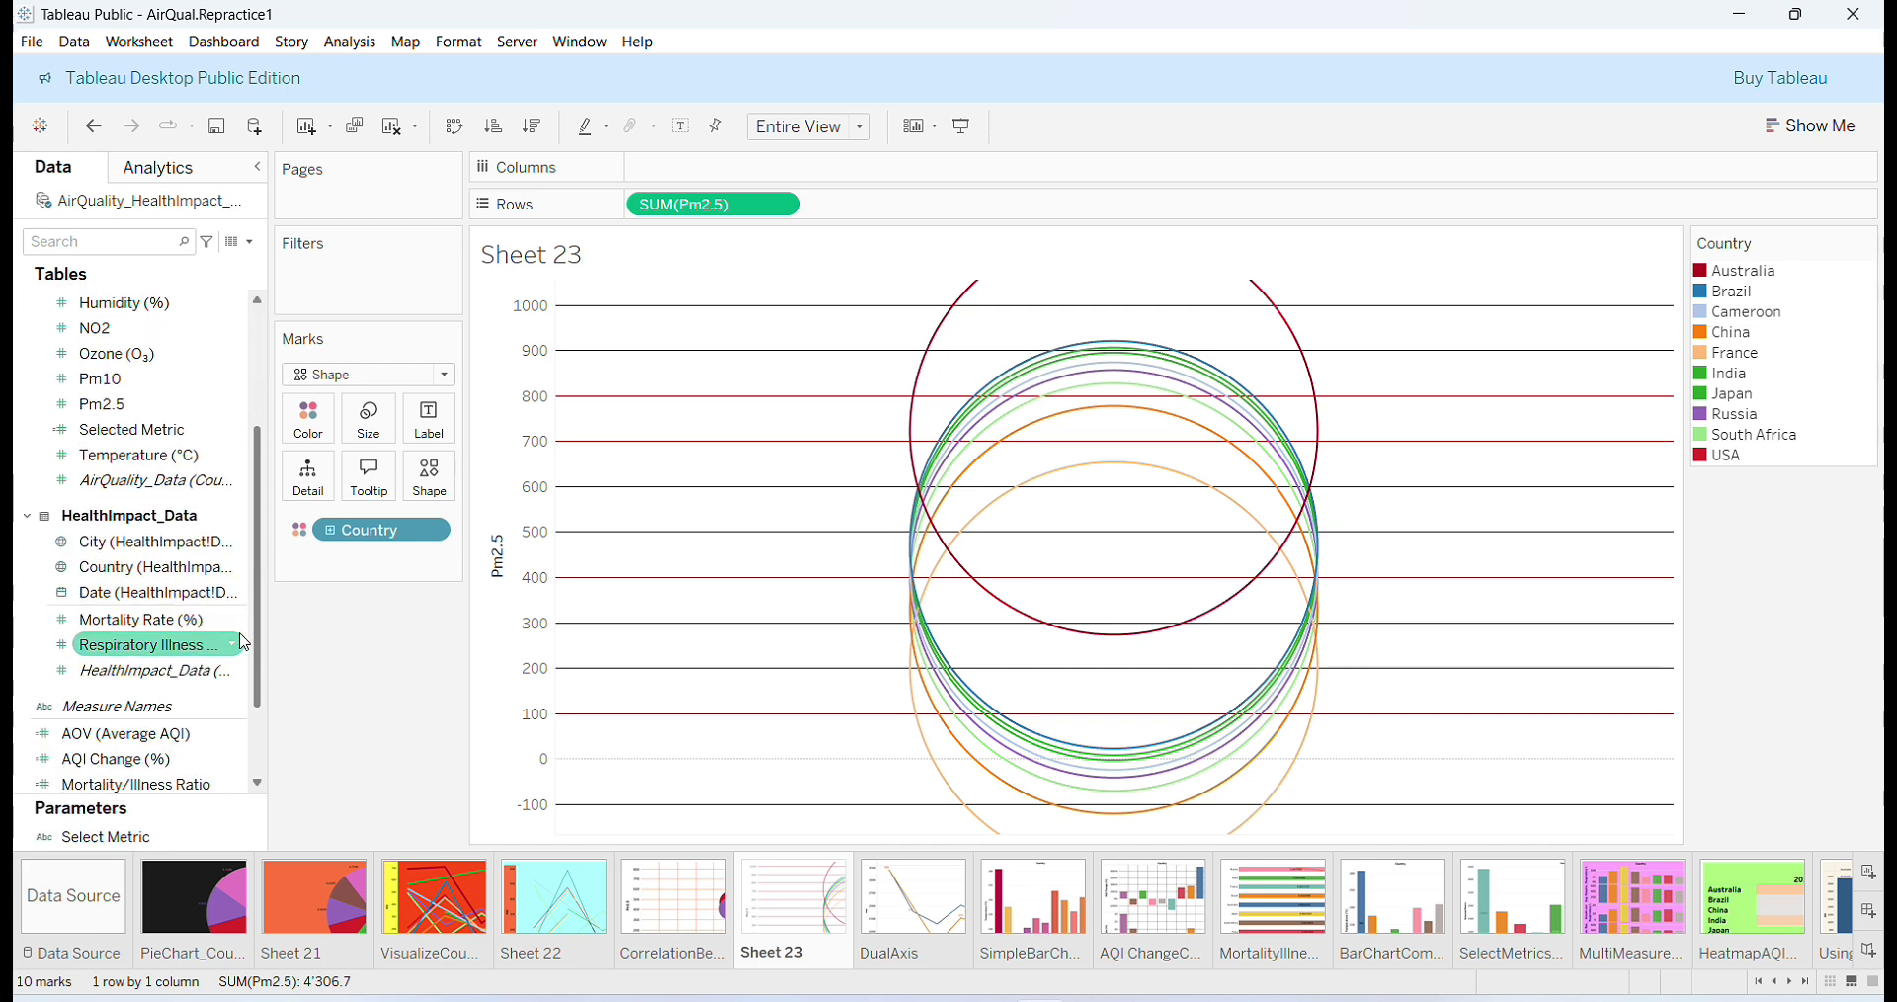
{"action": "mouse_move", "coordinate": [173, 644]}
{"action": "left_mouse_down"}
{"action": "mouse_move", "coordinate": [785, 297]}
{"action": "mouse_move", "coordinate": [798, 193]}
{"action": "mouse_move", "coordinate": [747, 182]}
{"action": "left_mouse_up"}
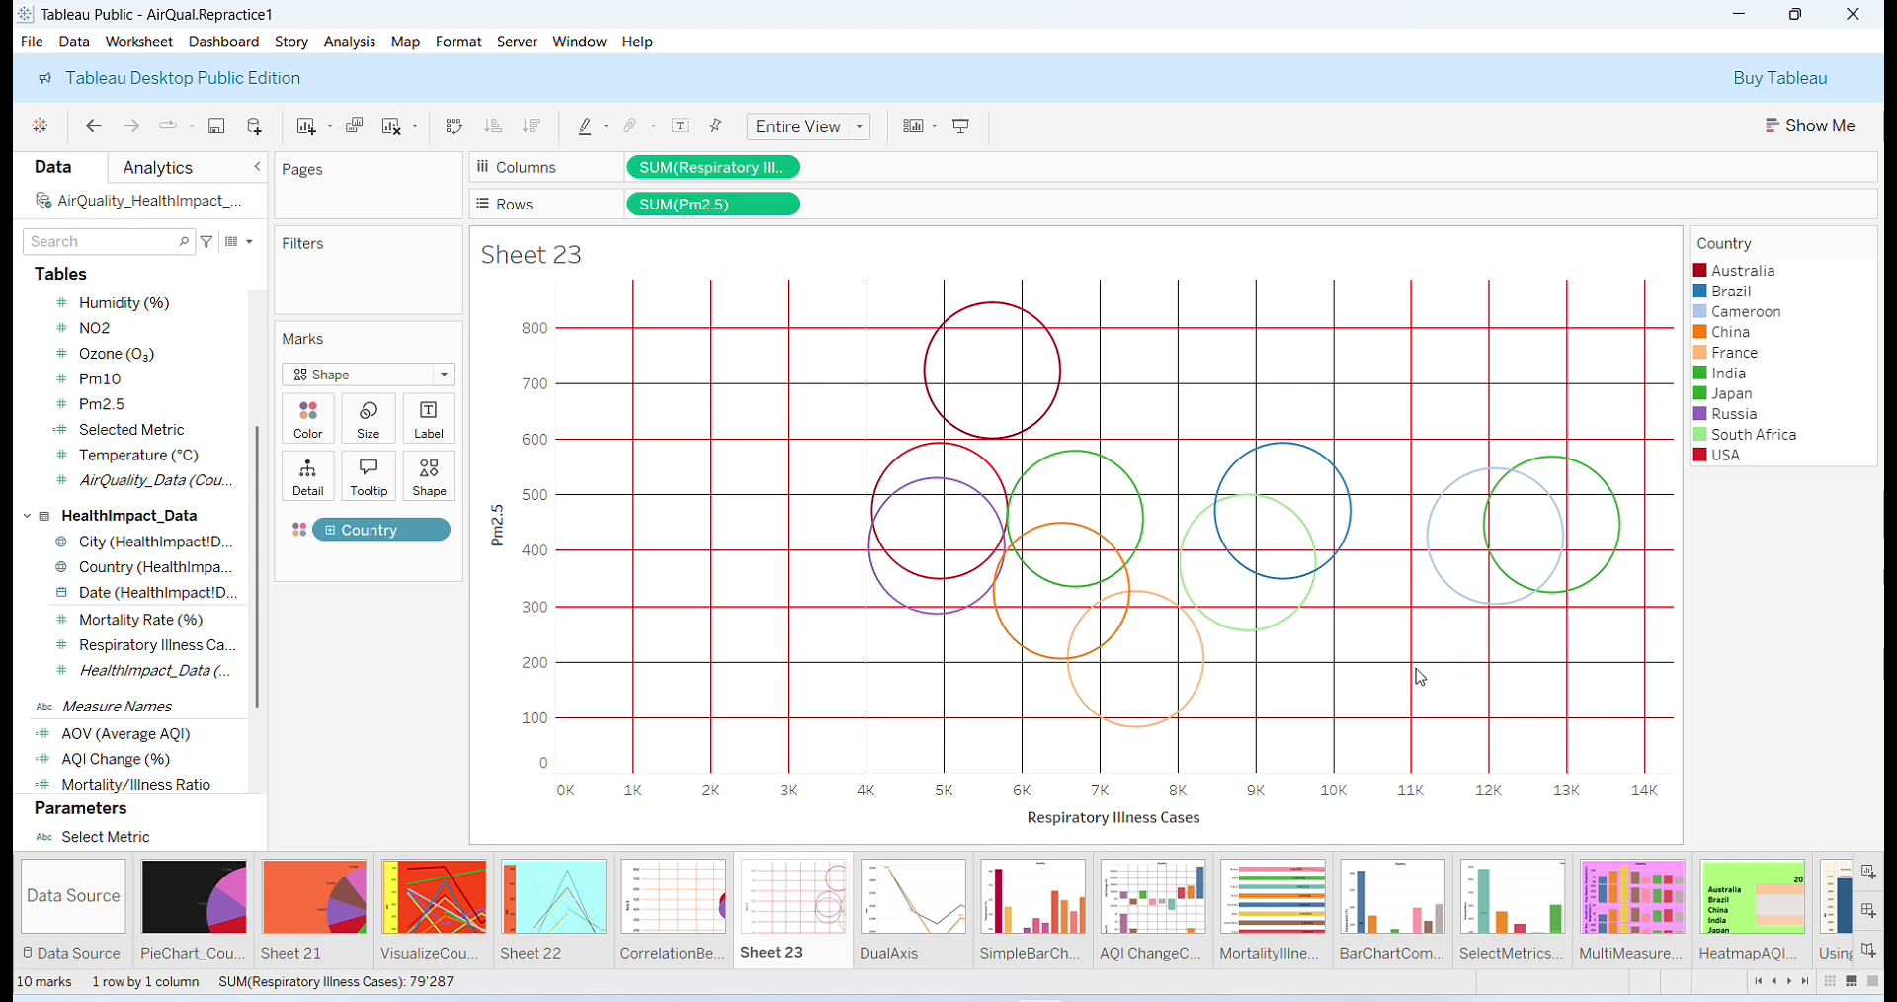
{"action": "mouse_move", "coordinate": [1194, 467]}
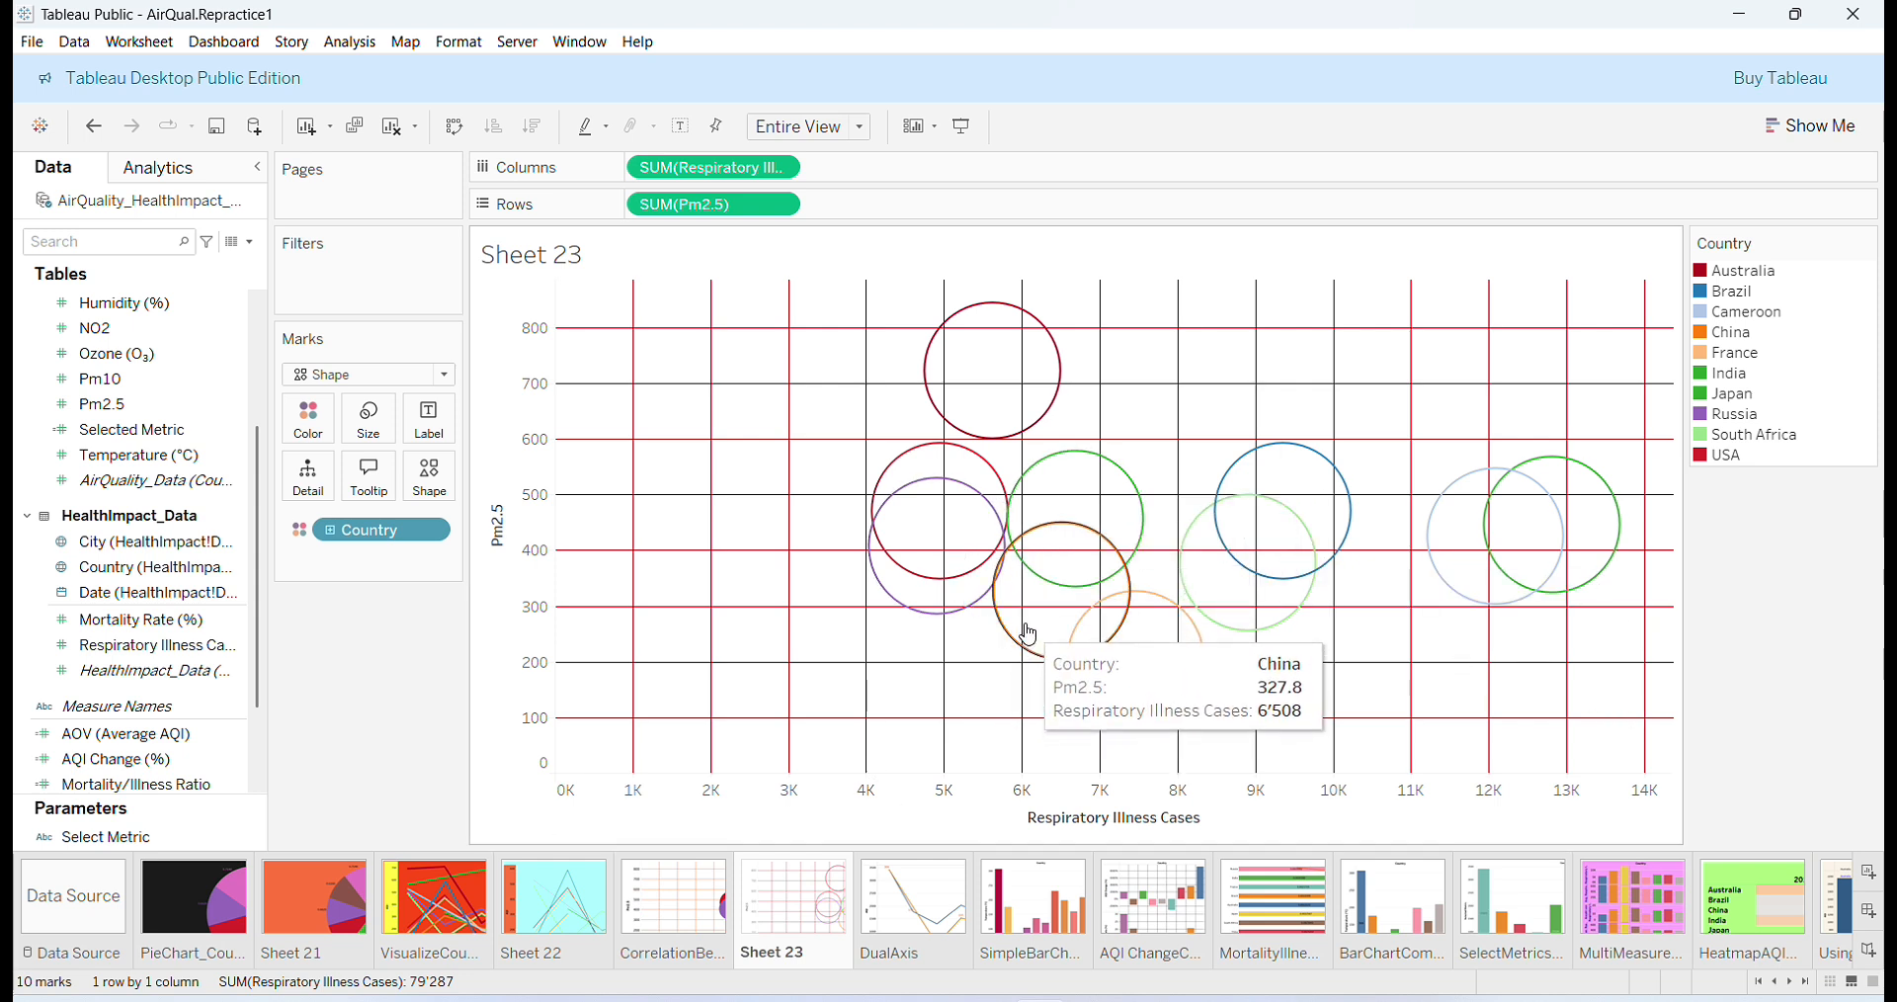
Format the grid lines of the Sheet 23 scatter plot in blue.
{"action": "left_click", "coordinate": [460, 43]}
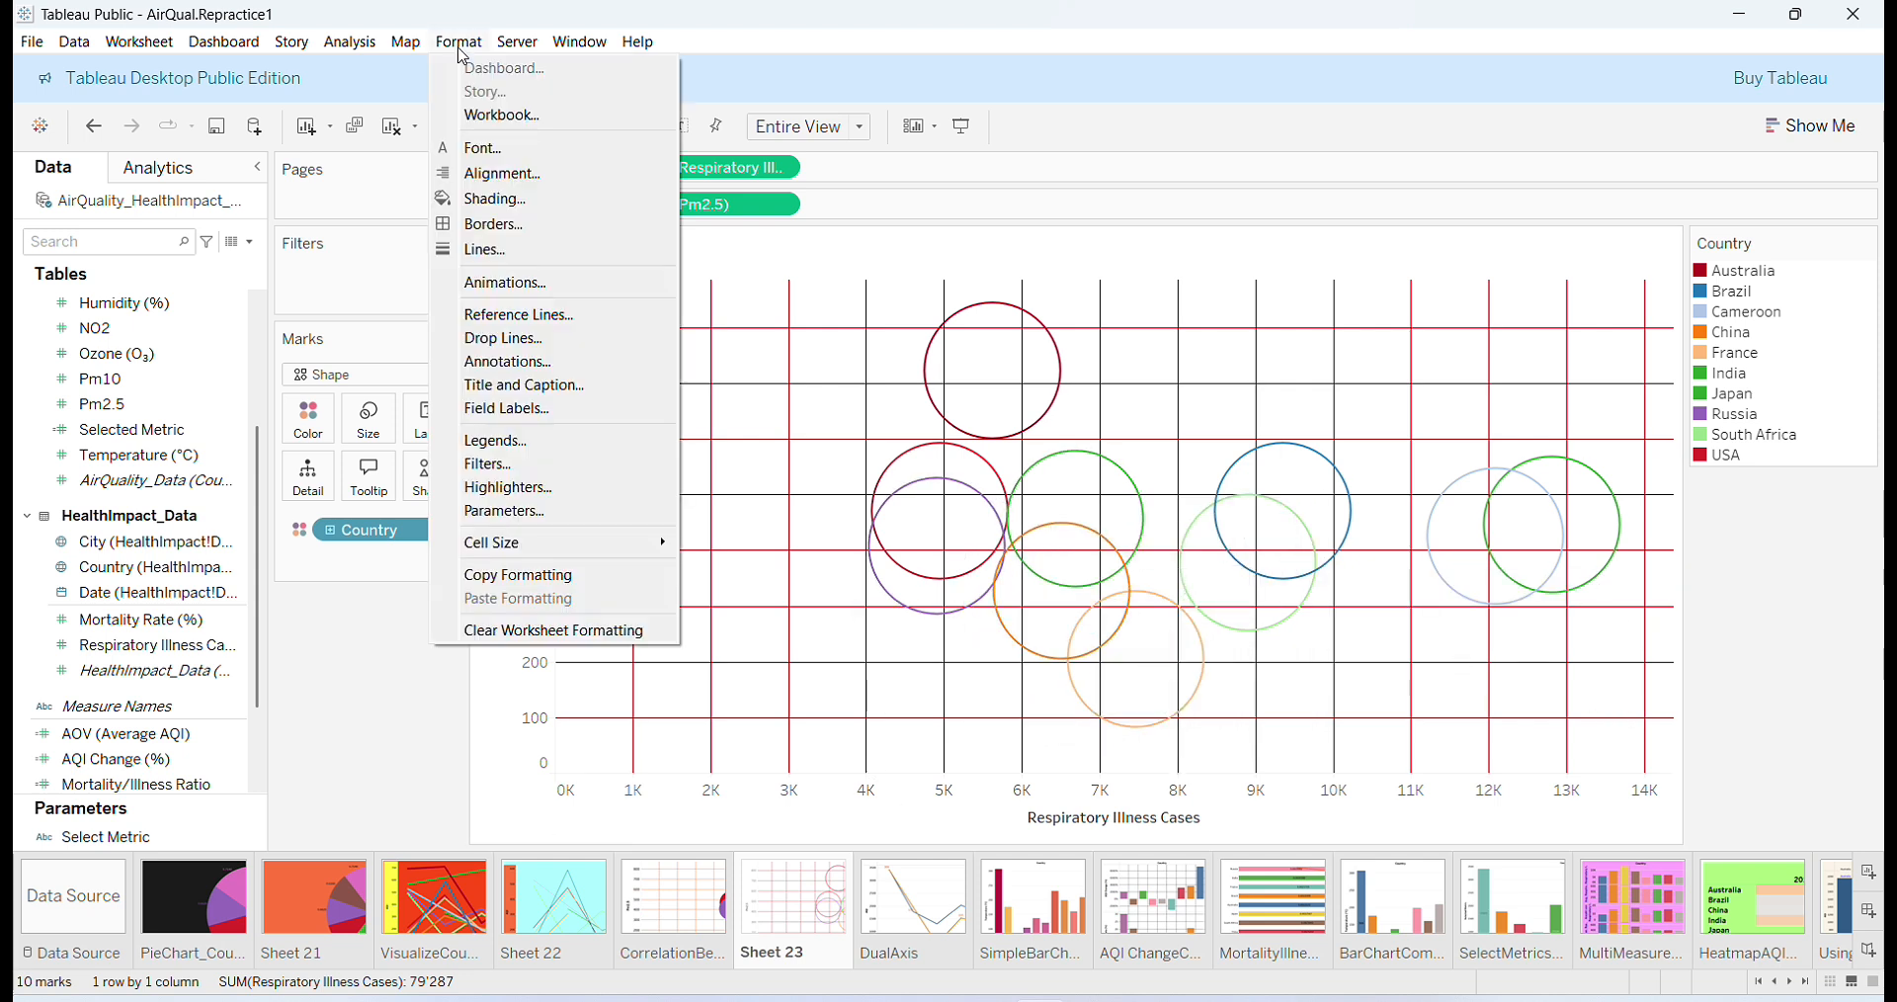
{"action": "left_click", "coordinate": [498, 250]}
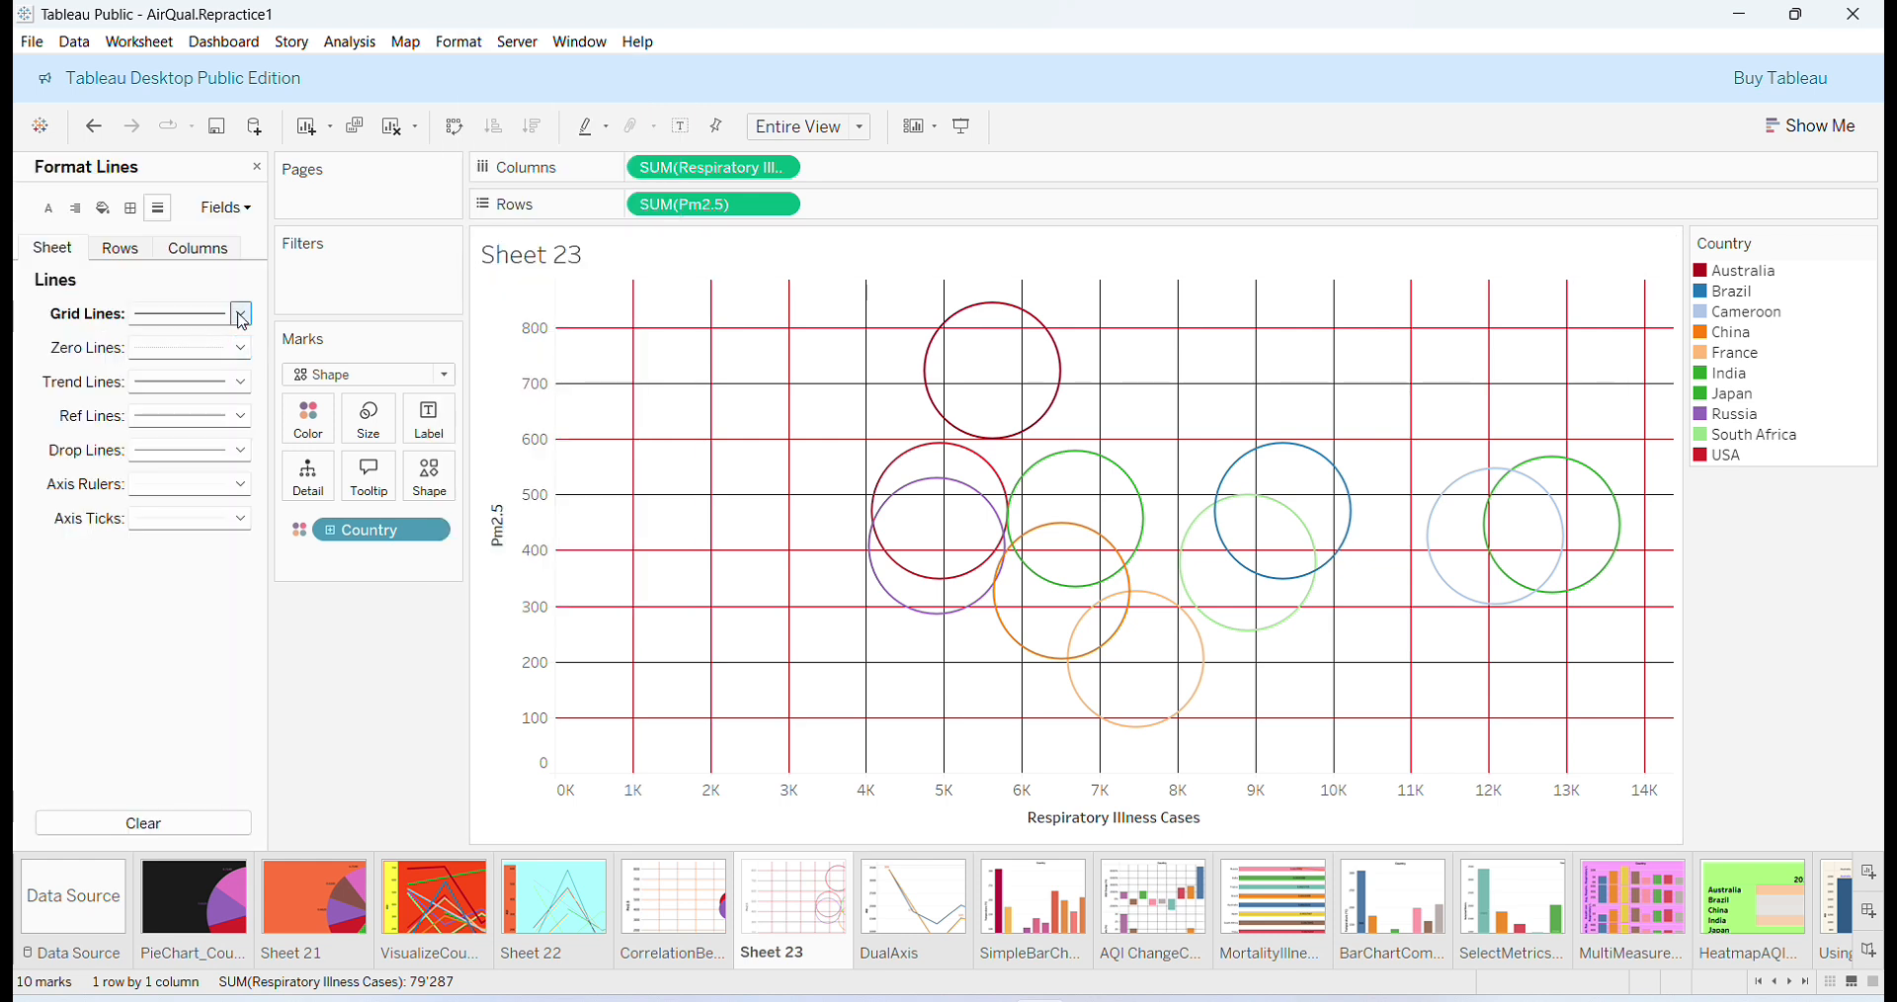
{"action": "left_click", "coordinate": [240, 314]}
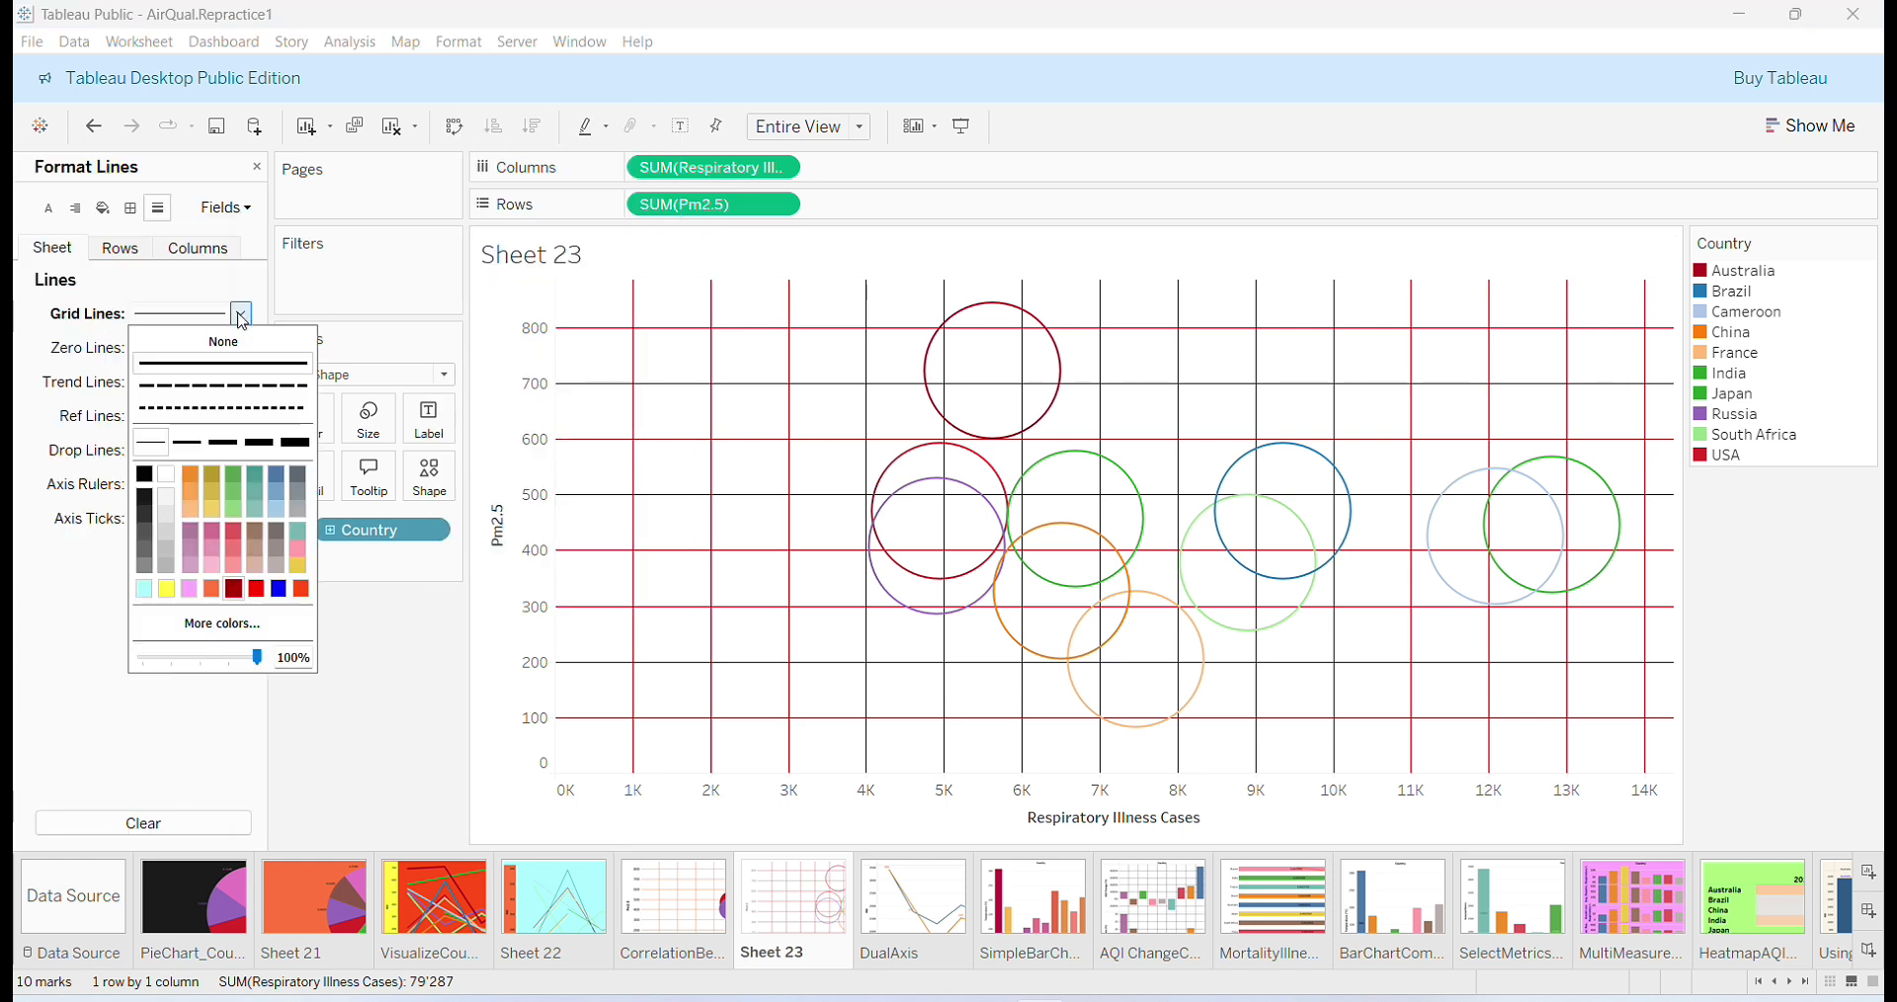
{"action": "left_click", "coordinate": [279, 588]}
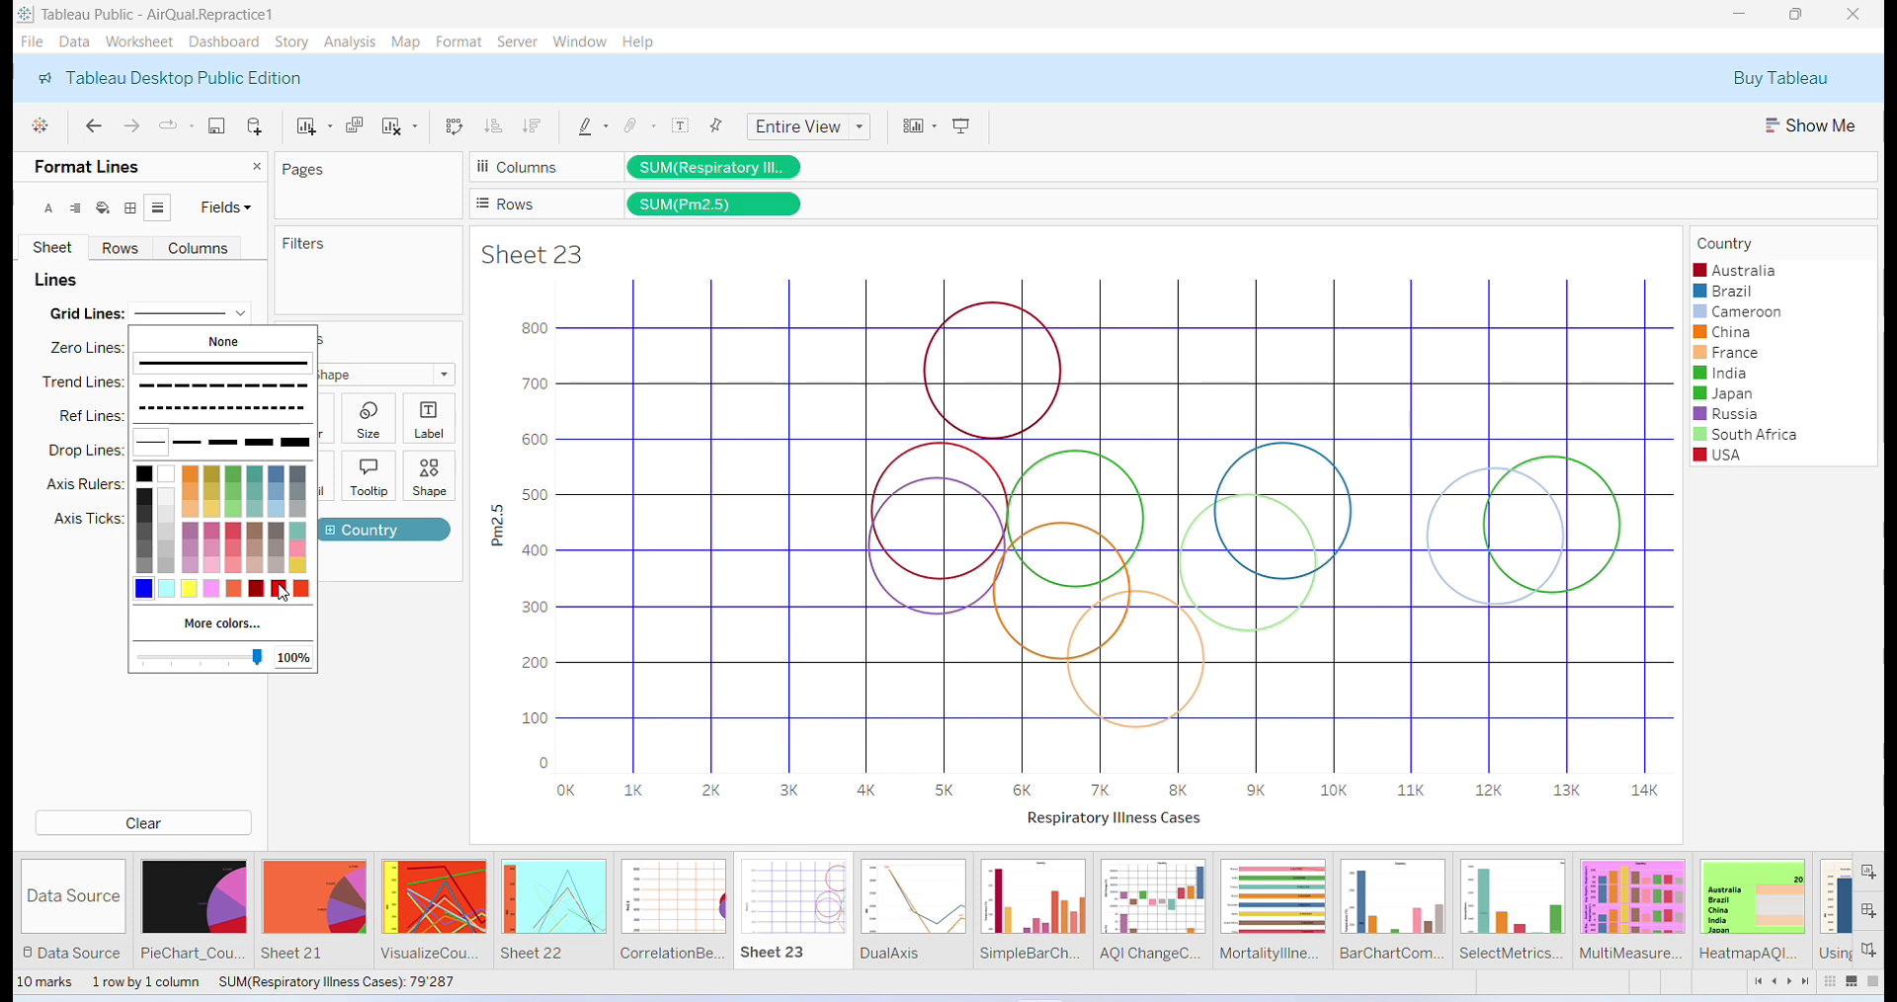
Try dark red #aa0000 for Sheet 23's grid lines, compare with the correlation sheet, and return them to blue.
{"action": "left_click", "coordinate": [224, 624]}
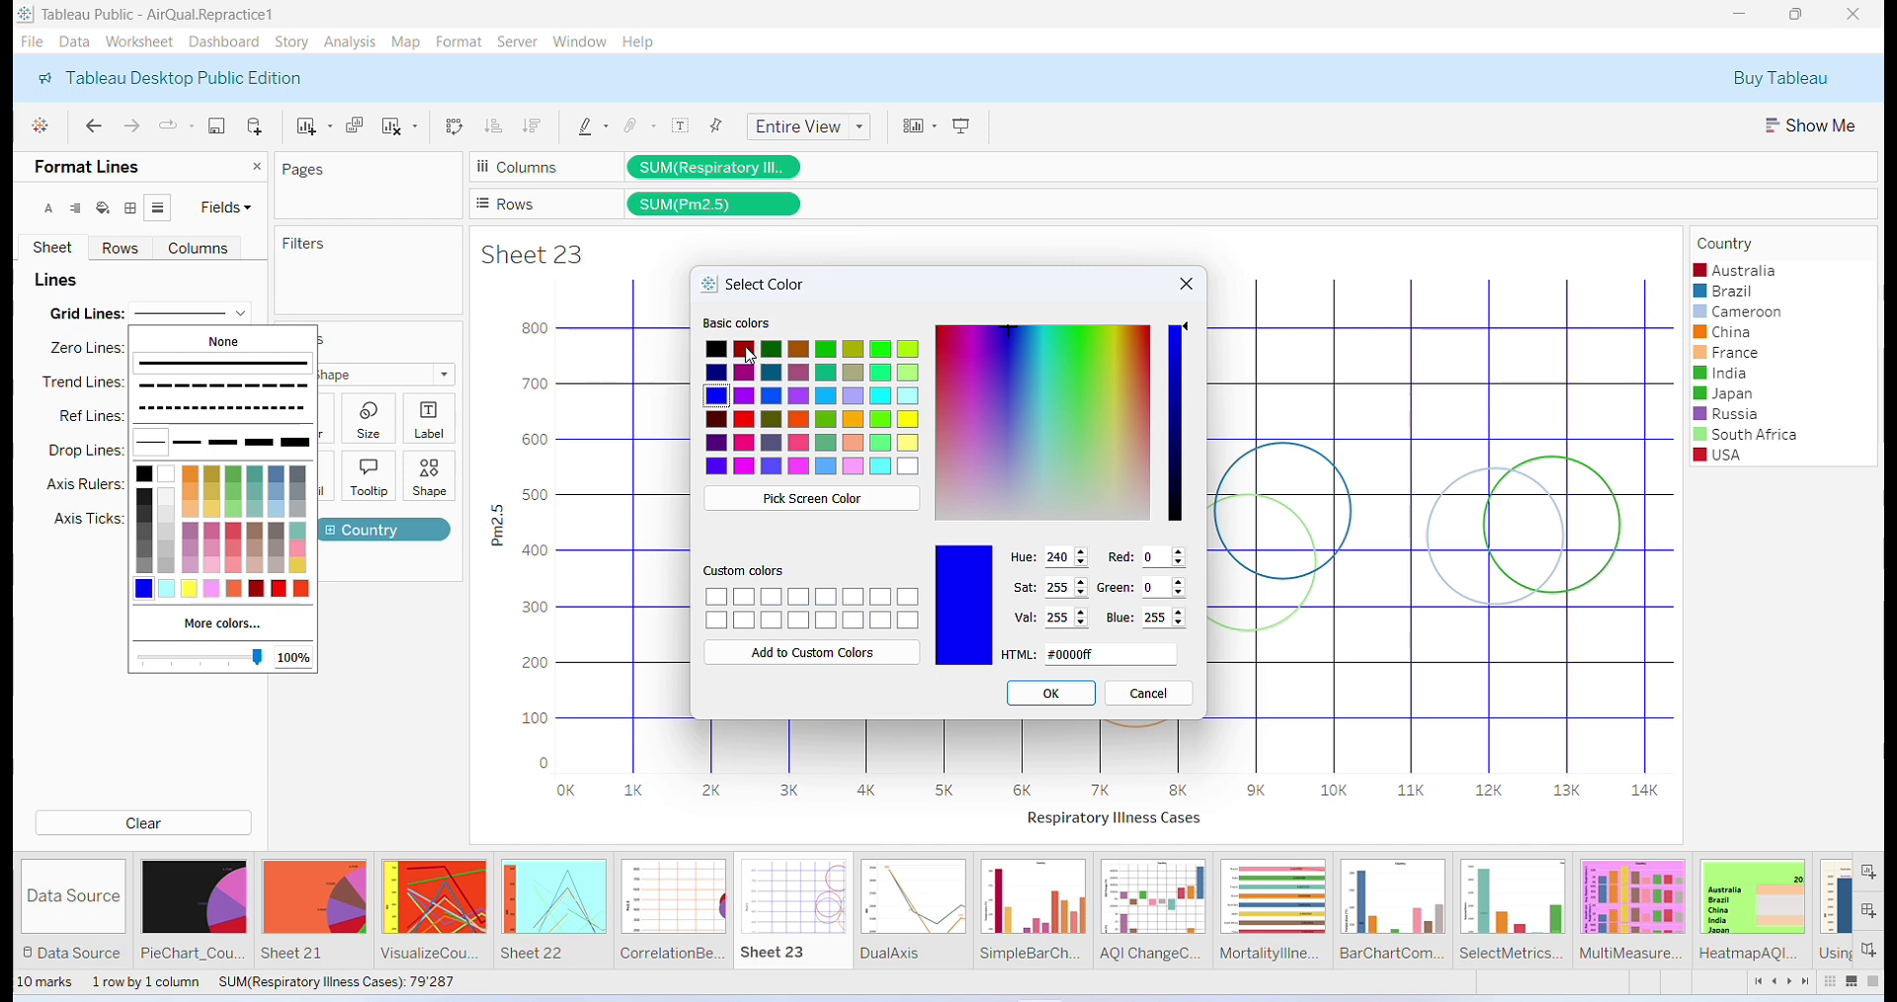
{"action": "left_click", "coordinate": [745, 352]}
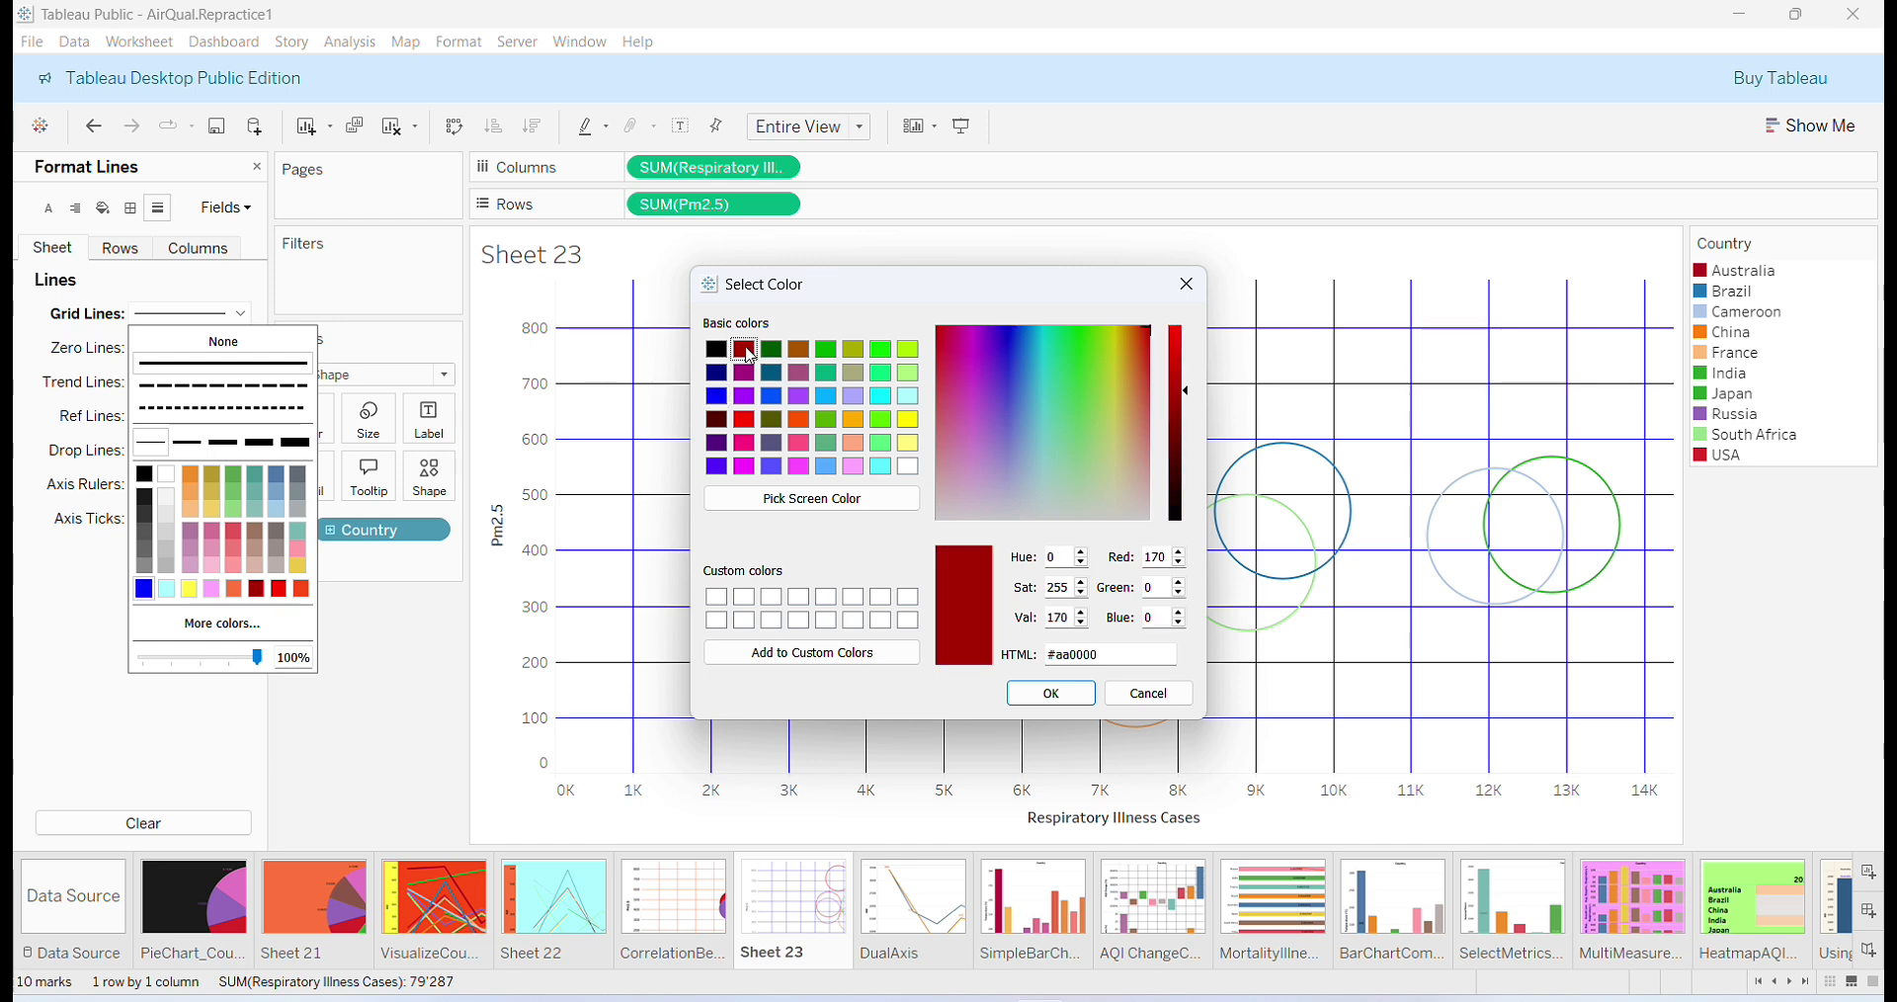
{"action": "left_click", "coordinate": [1049, 692]}
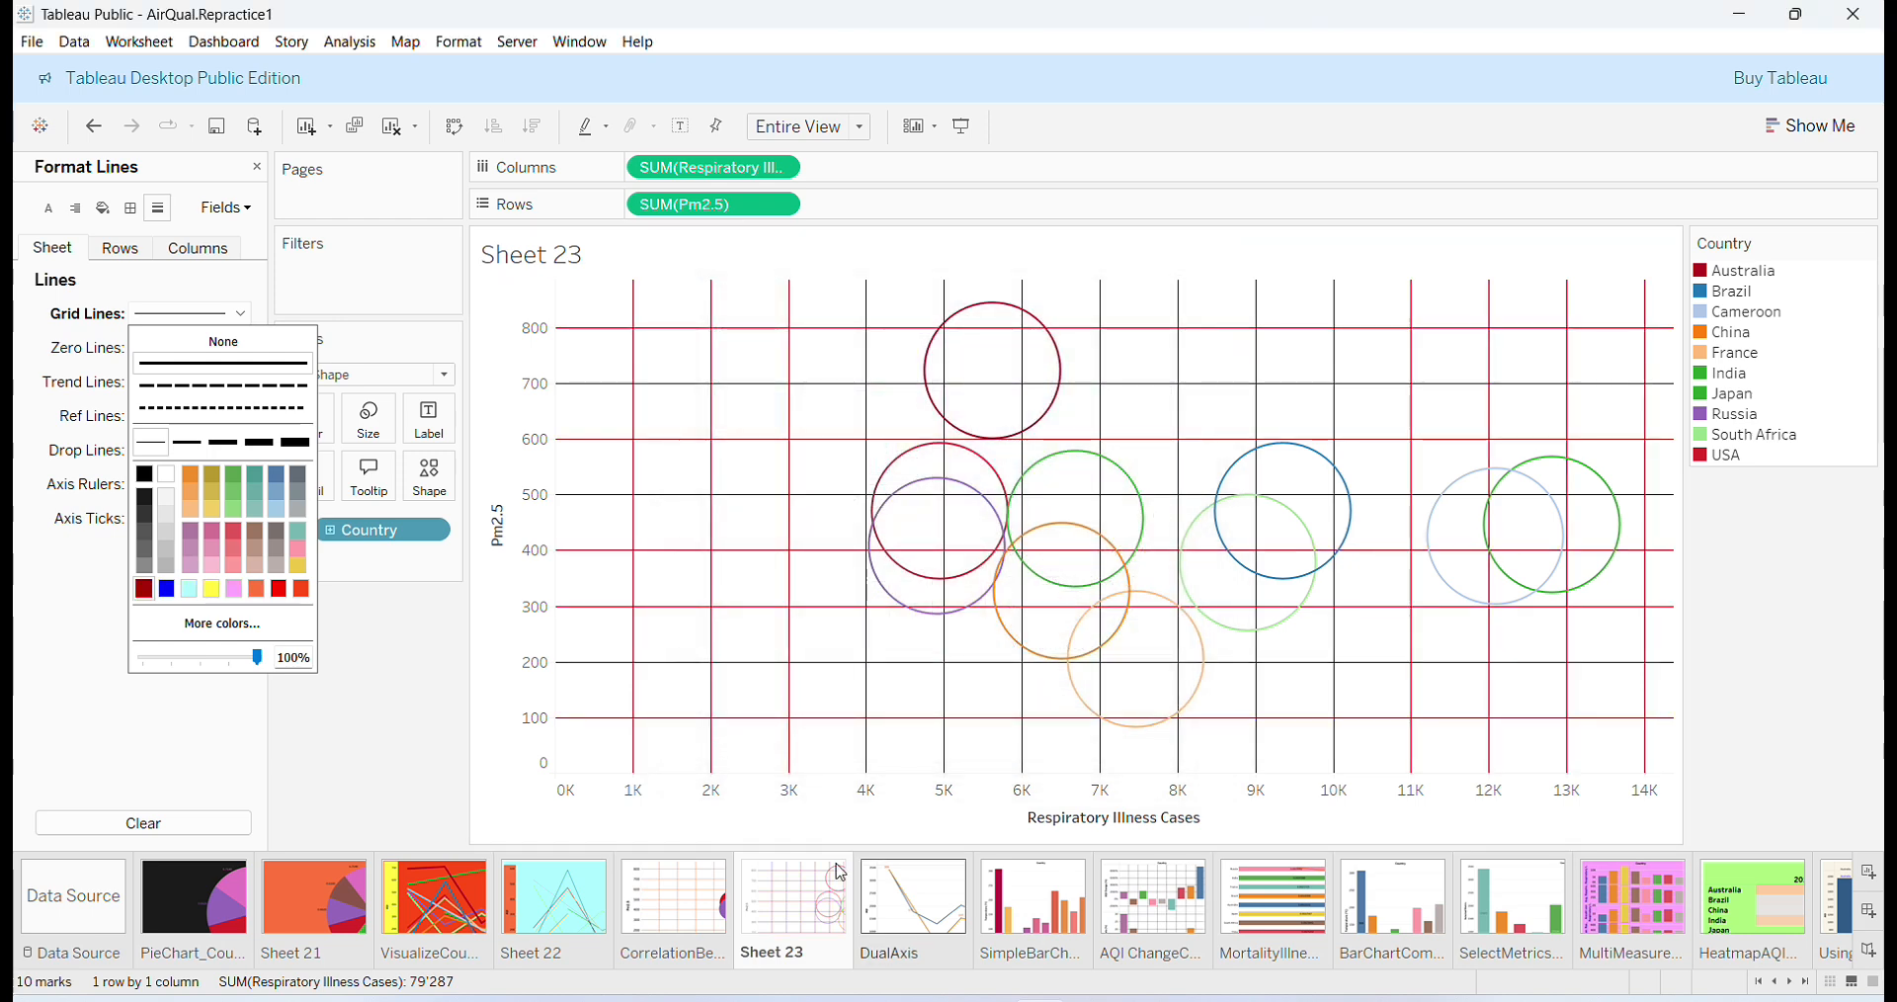
{"action": "left_click", "coordinate": [678, 899]}
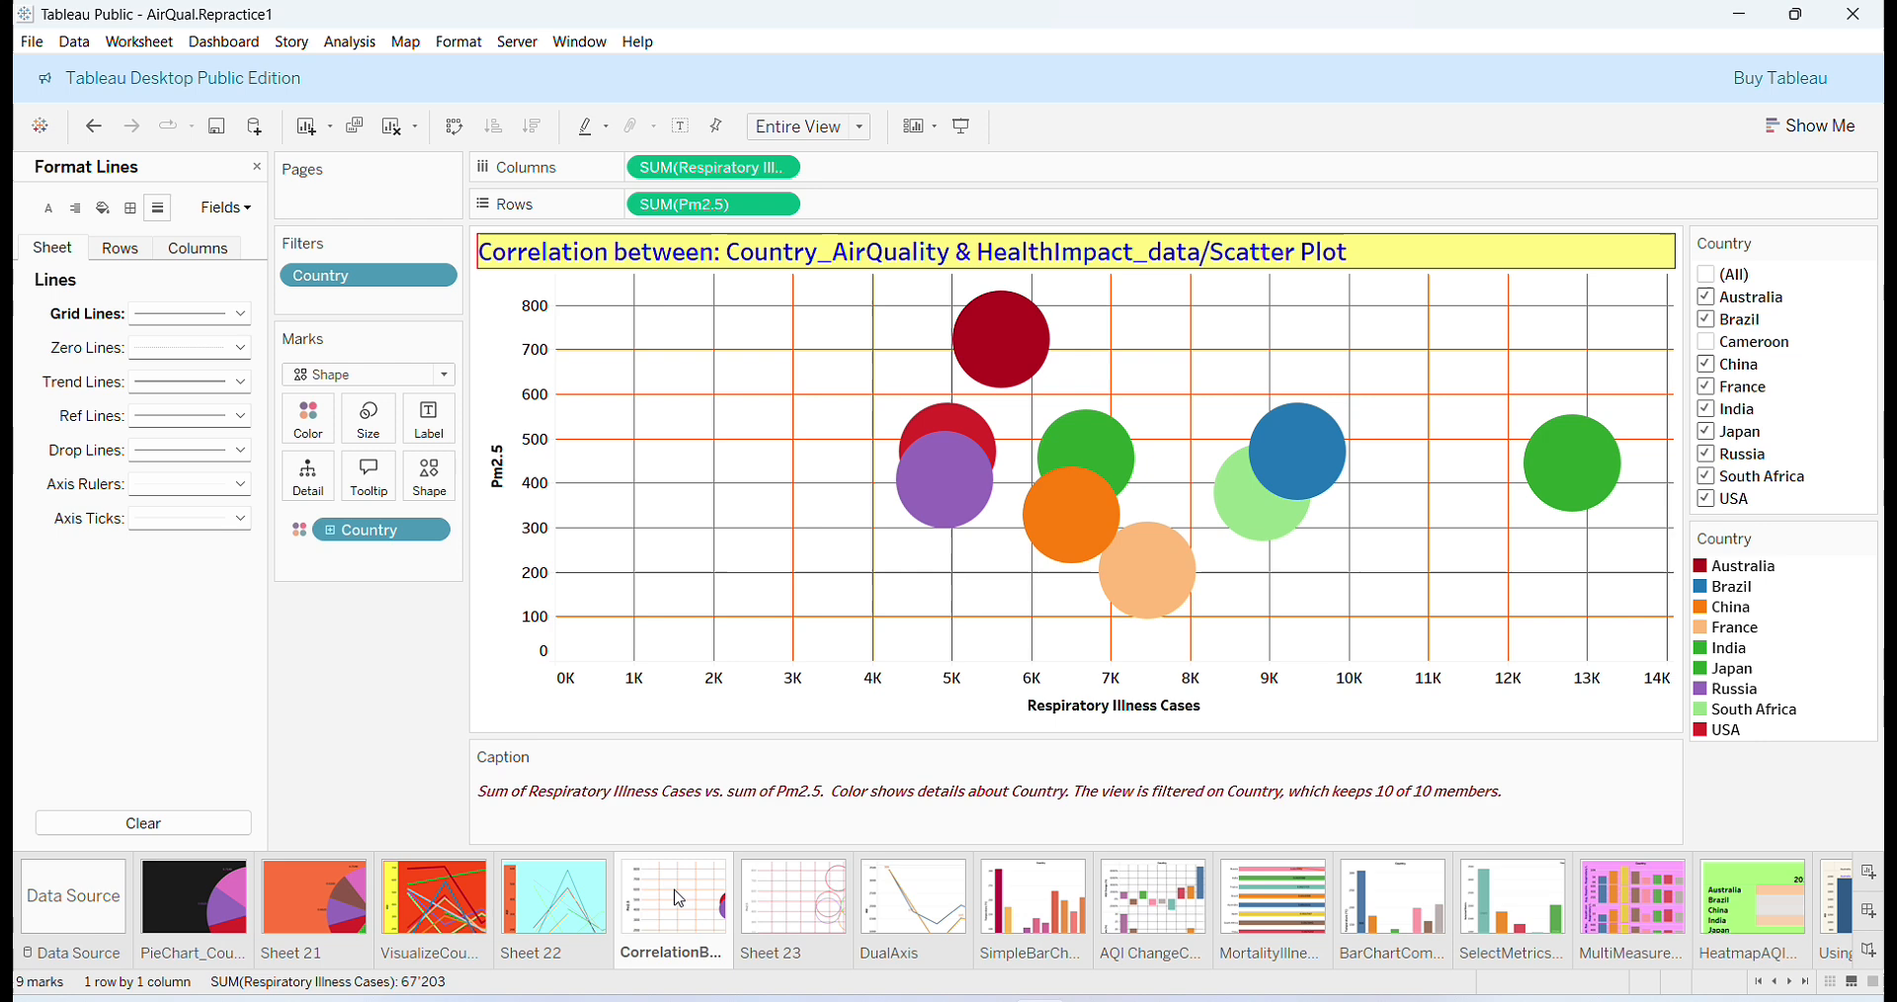
{"action": "left_click", "coordinate": [798, 911]}
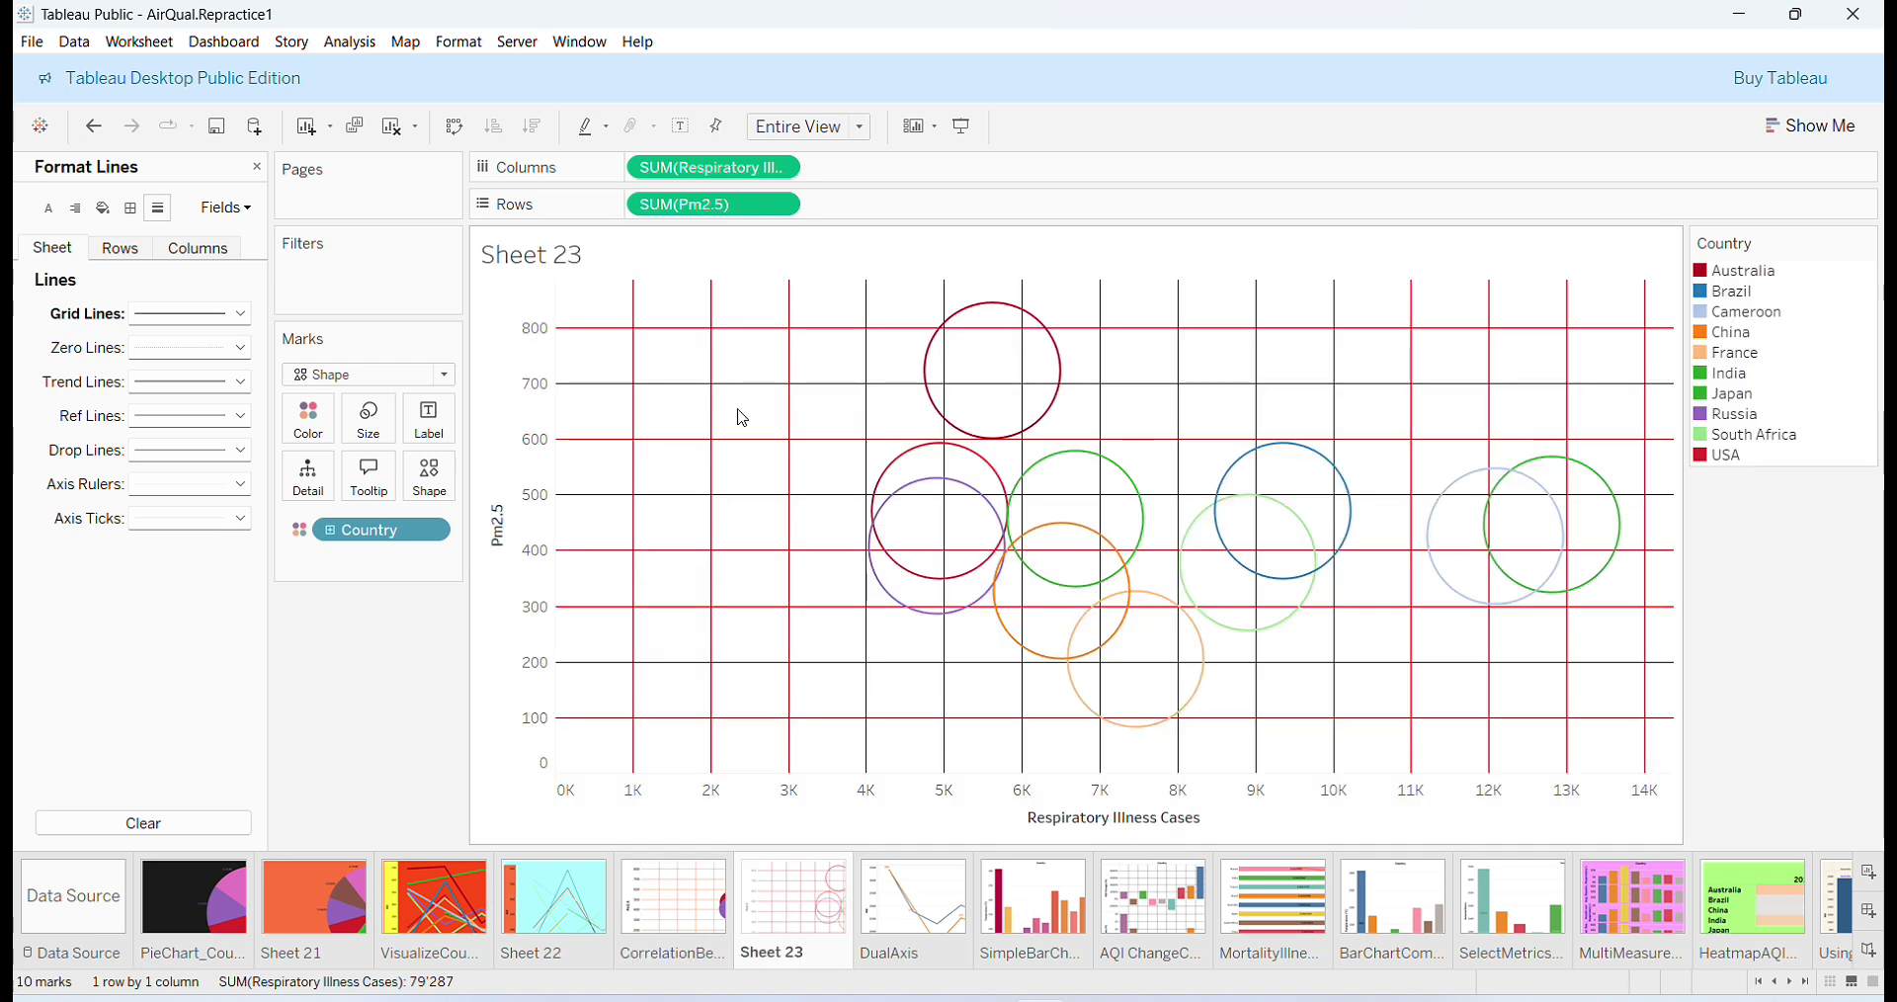
{"action": "left_click", "coordinate": [241, 313]}
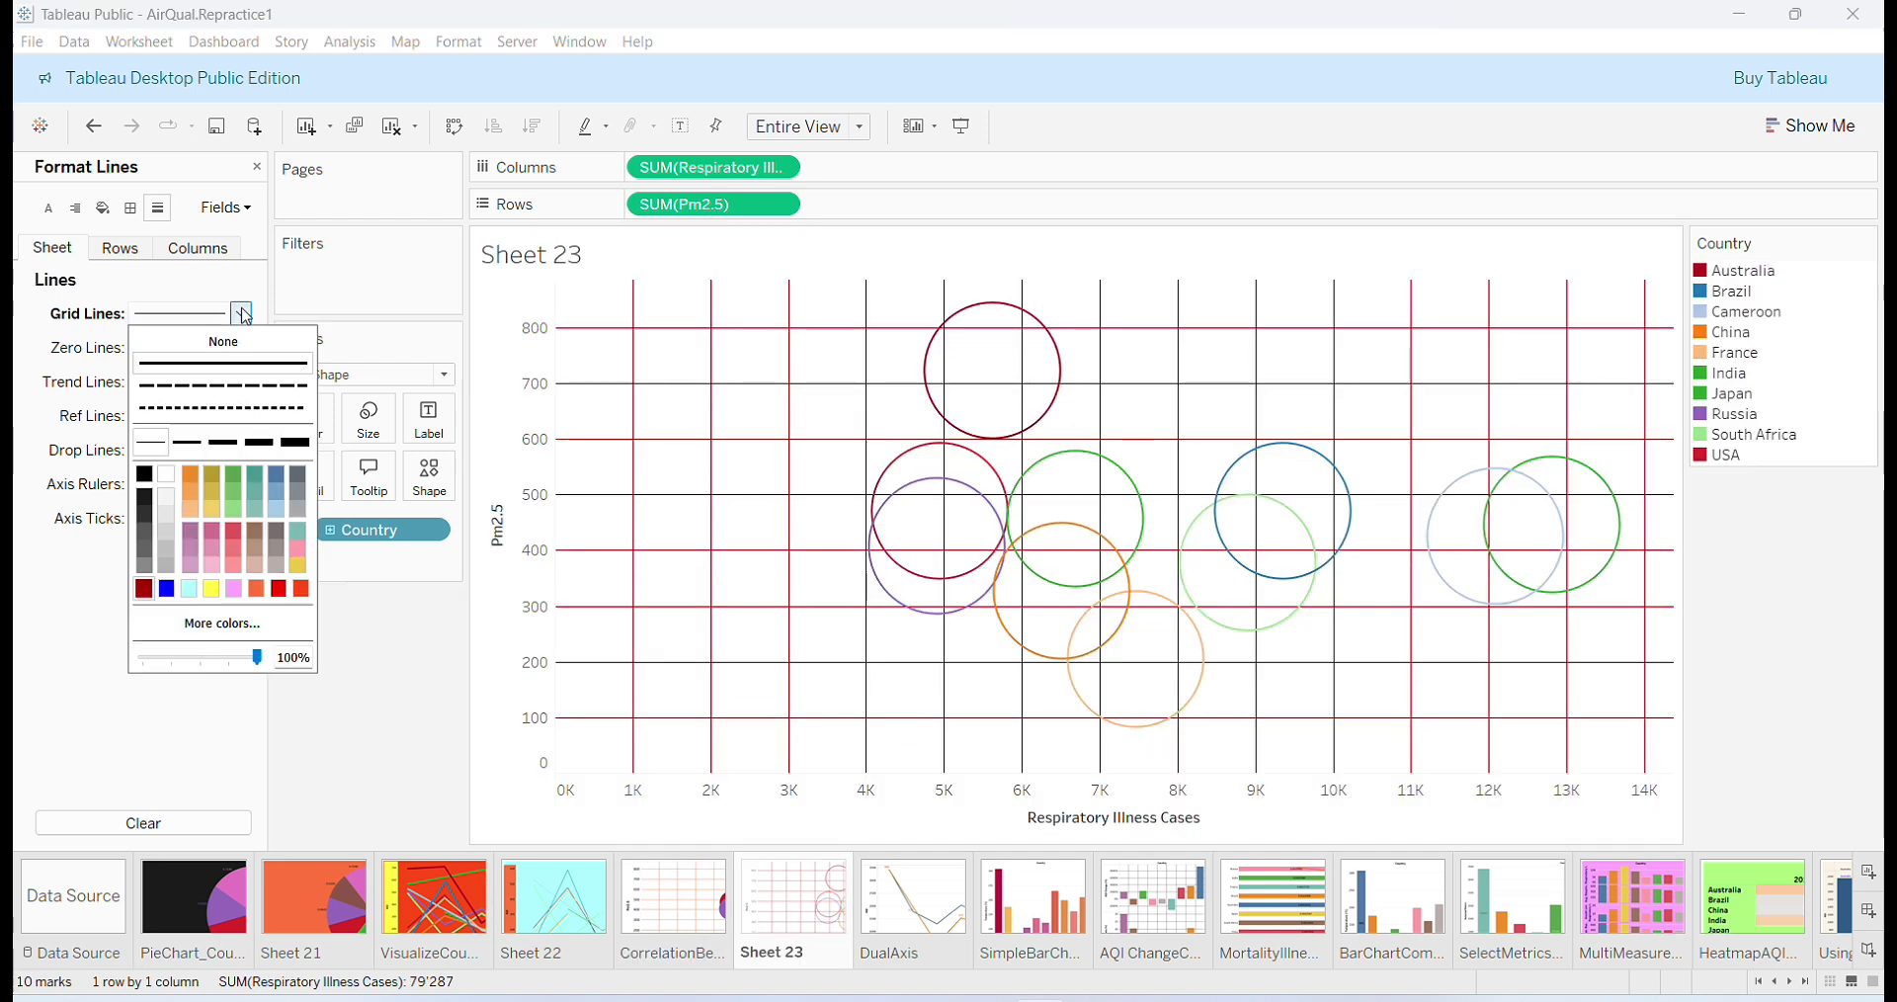
{"action": "left_click", "coordinate": [166, 588]}
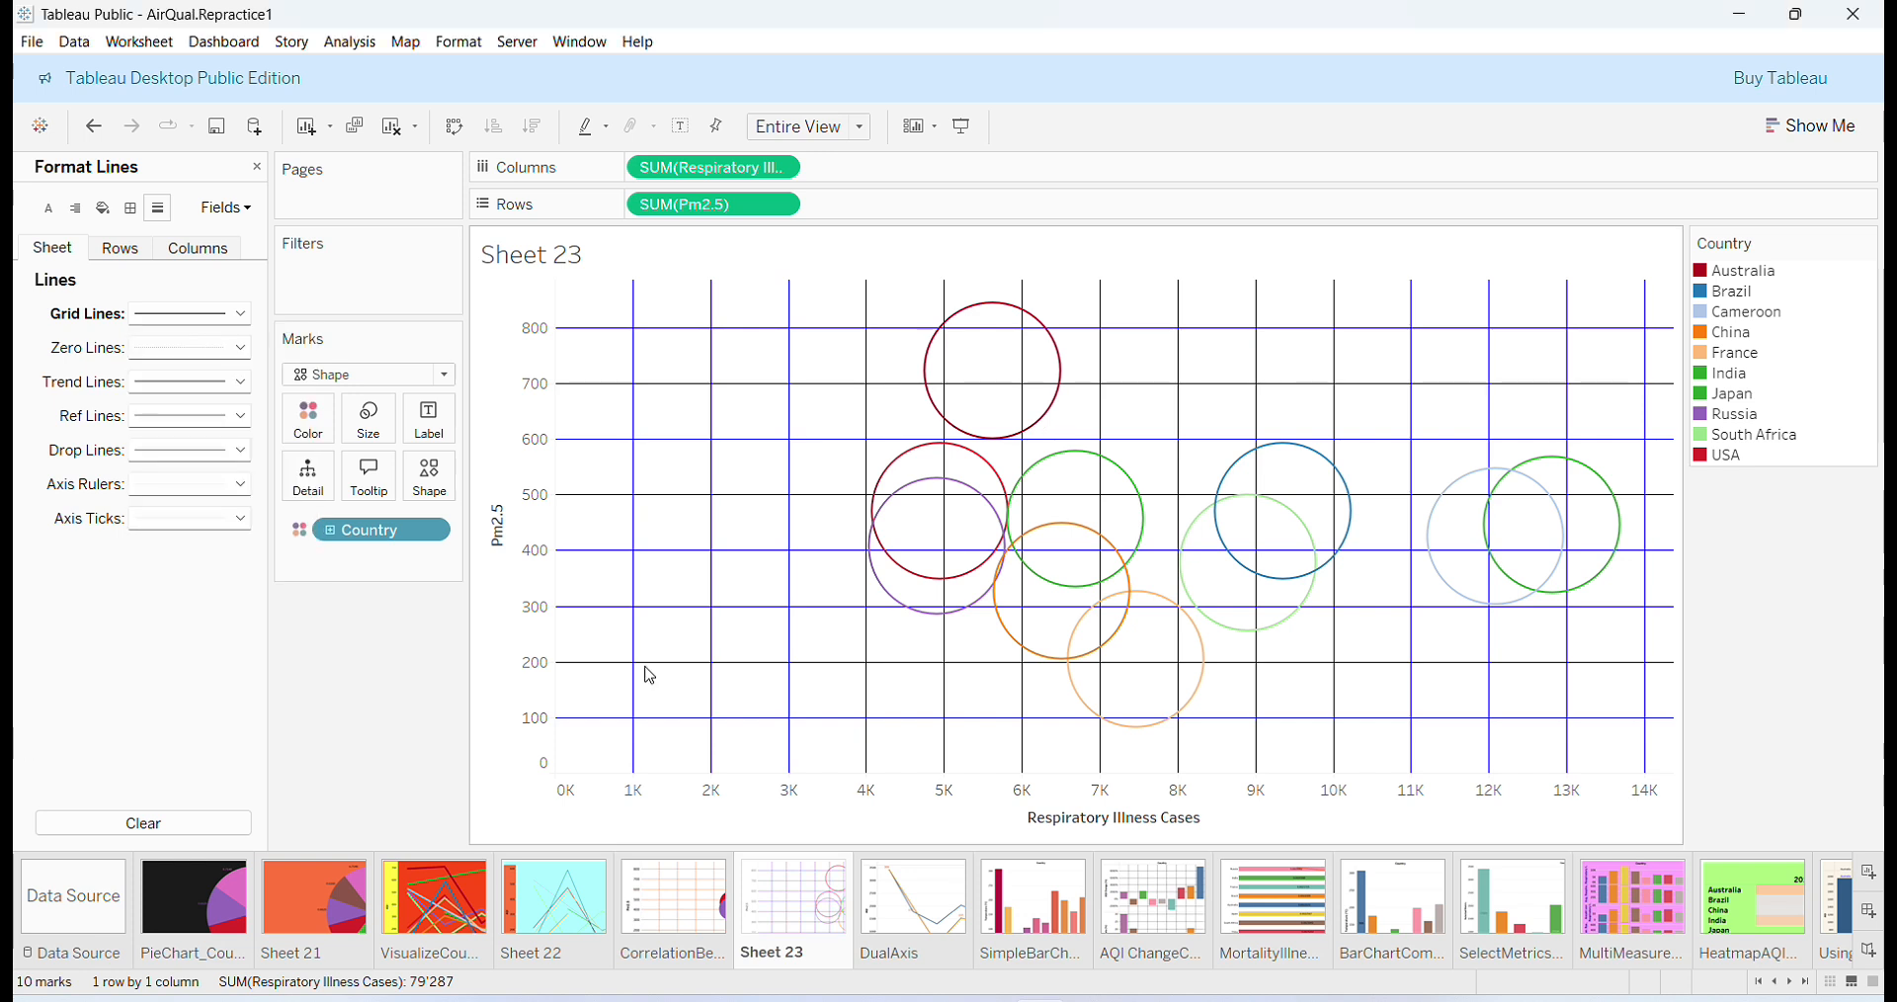
Replace the automatic sheet name in the chart title with the text Sheet23.
{"action": "right_click", "coordinate": [648, 254]}
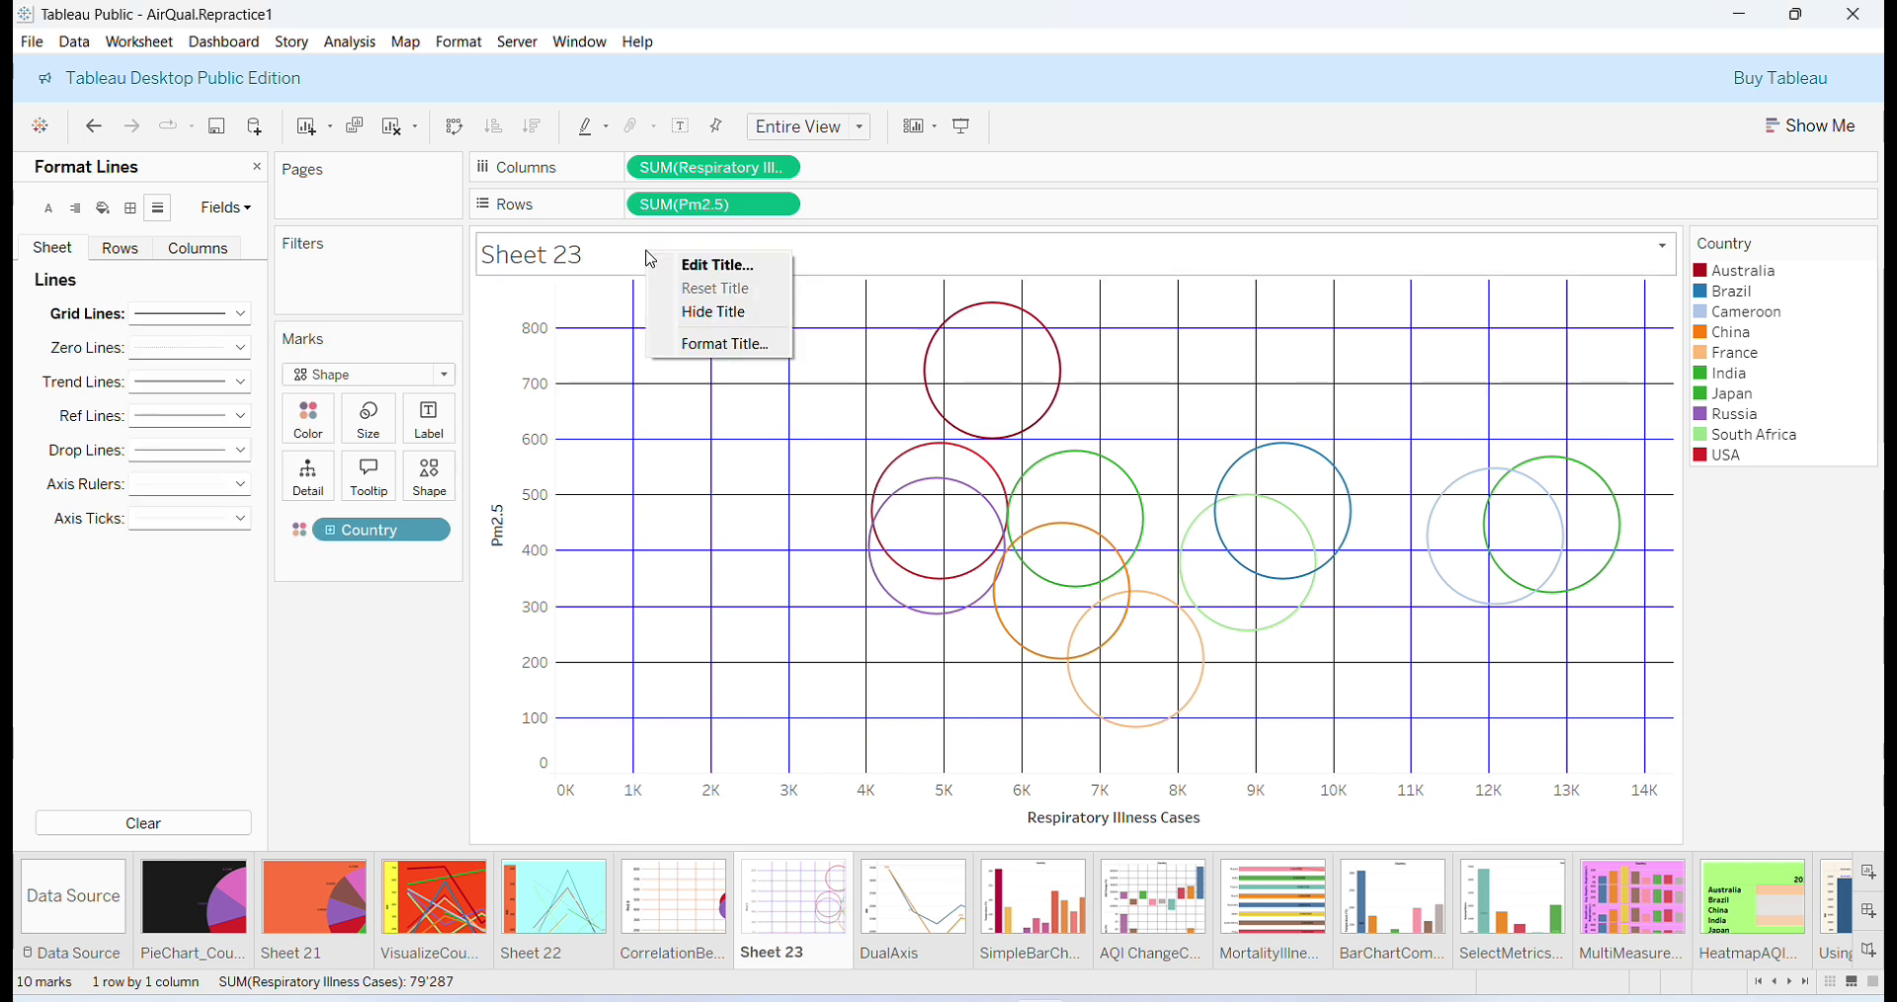
{"action": "left_click", "coordinate": [733, 266]}
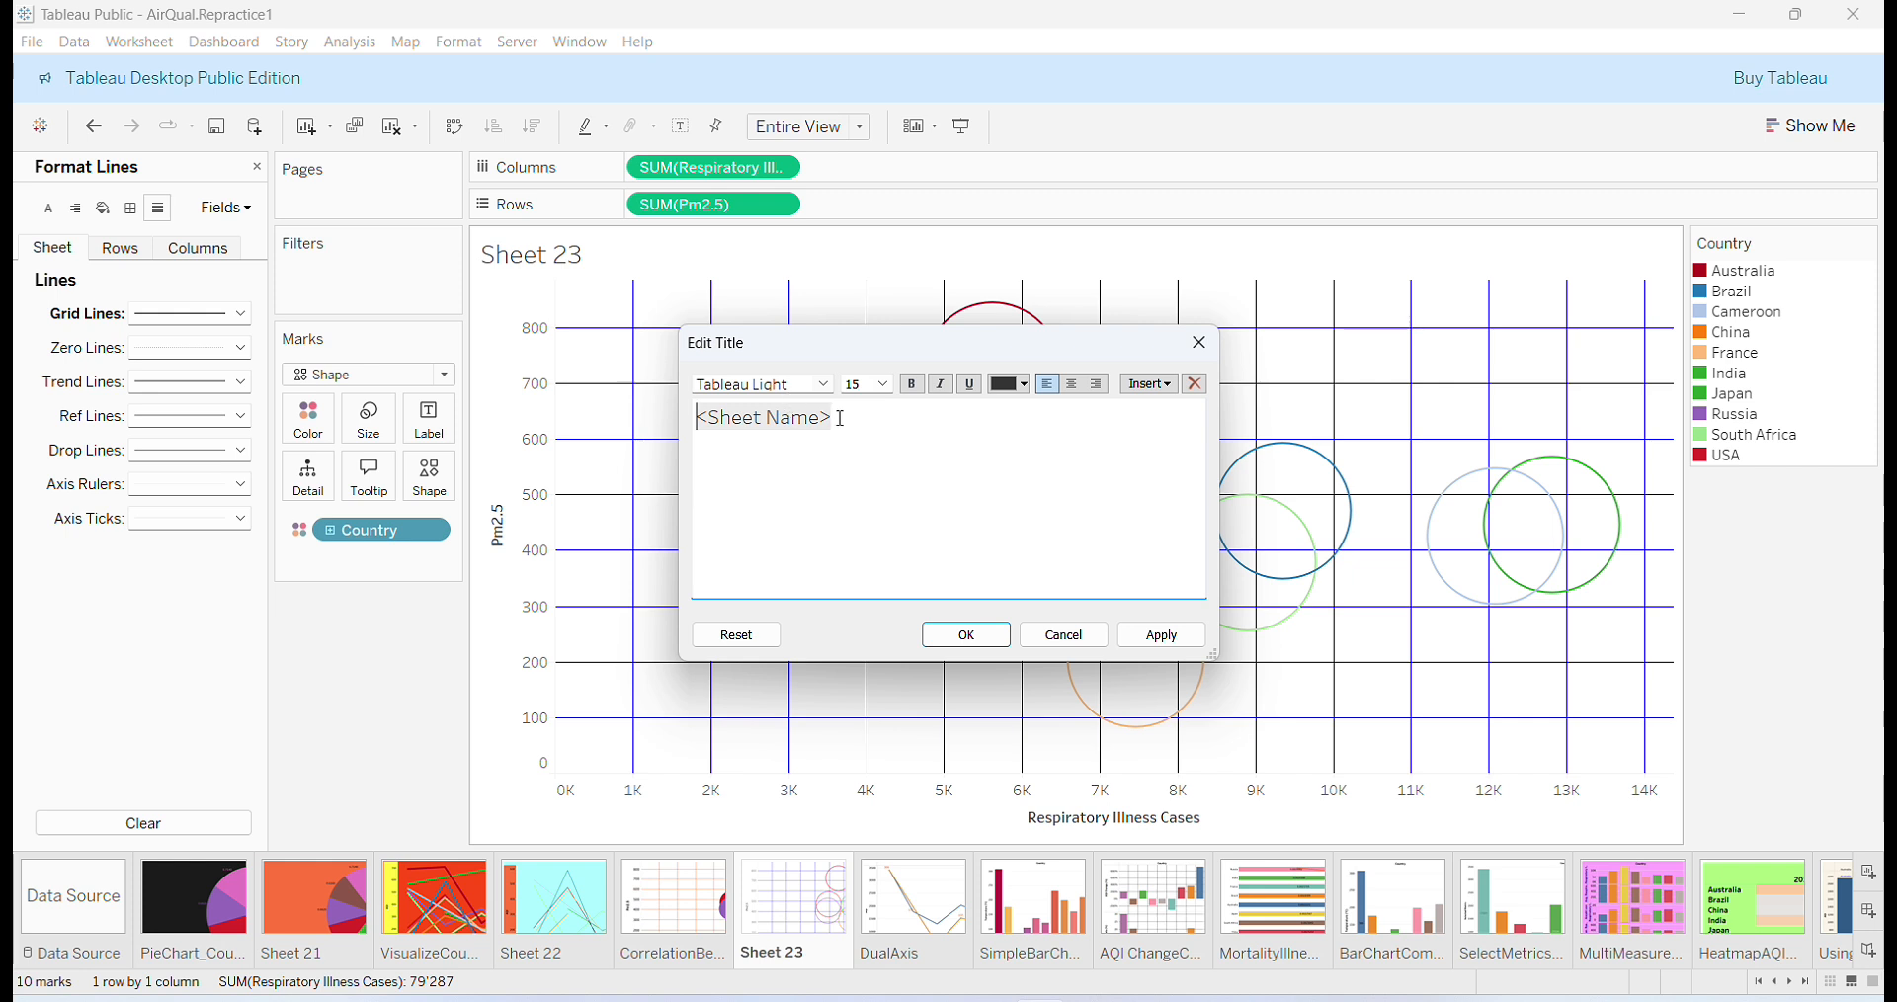
{"action": "type", "text": "Sheet"}
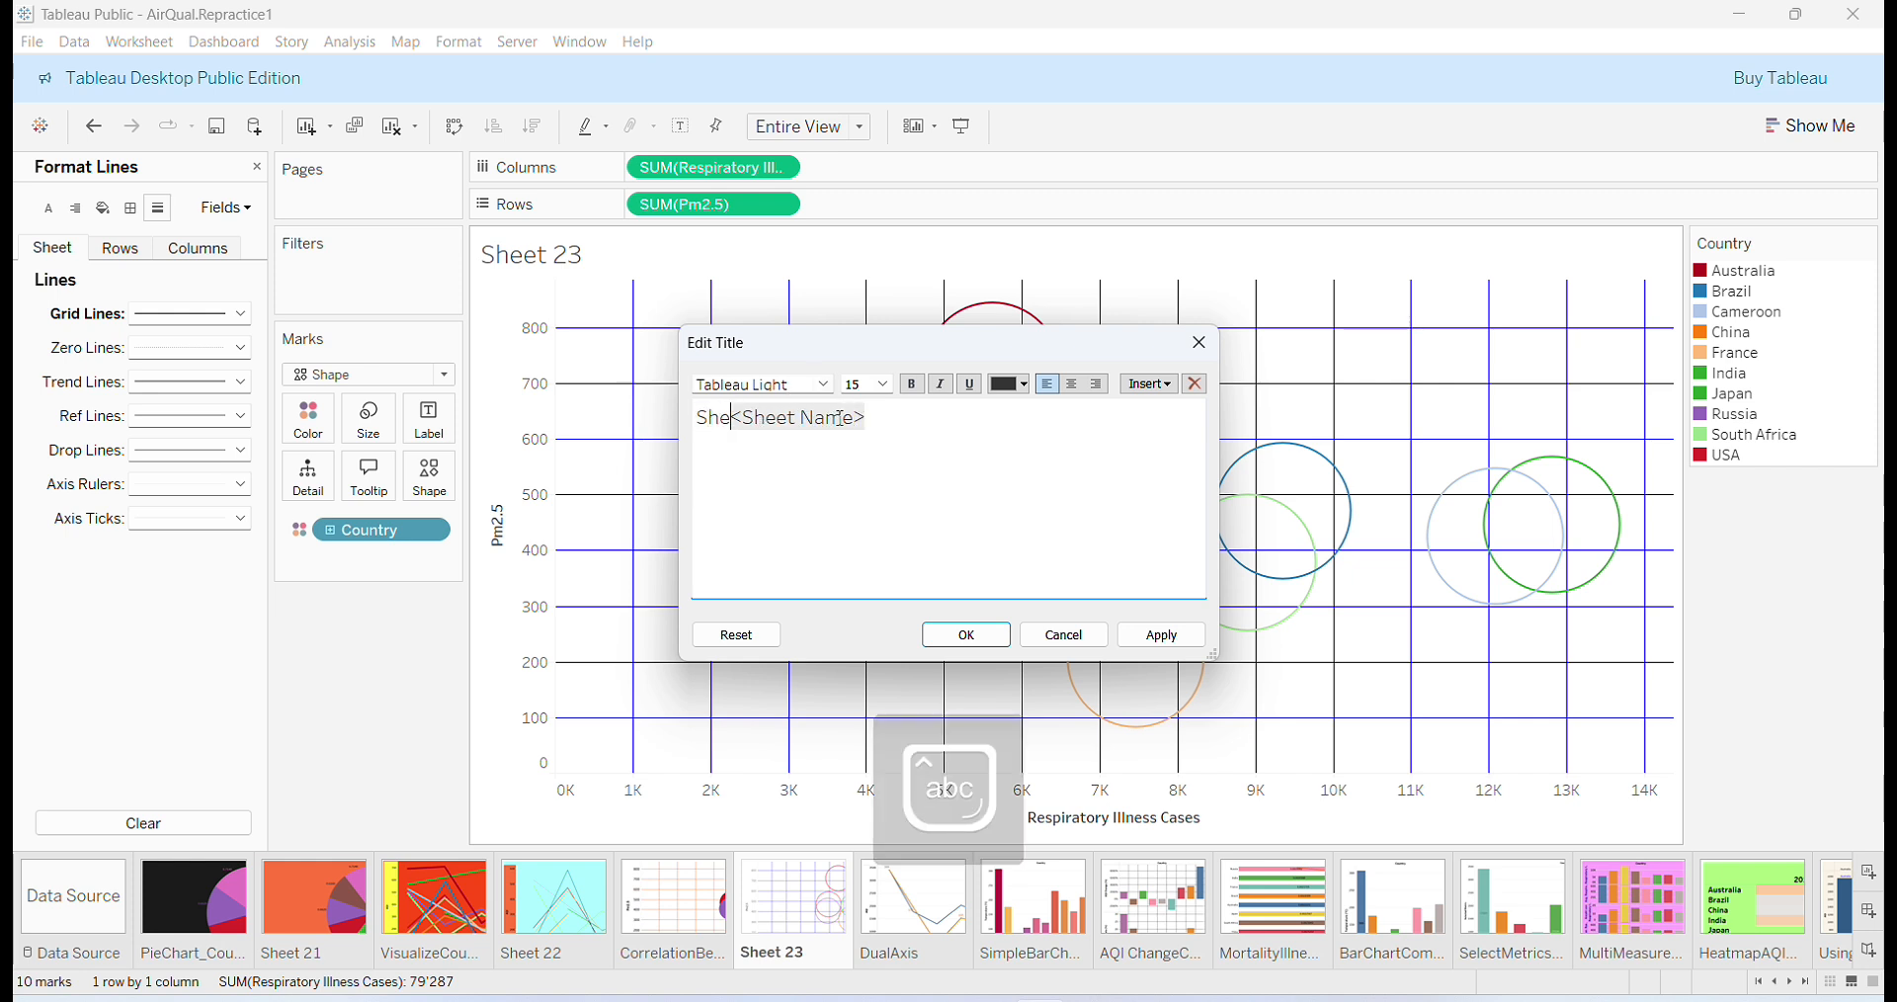
{"action": "type", "text": "23"}
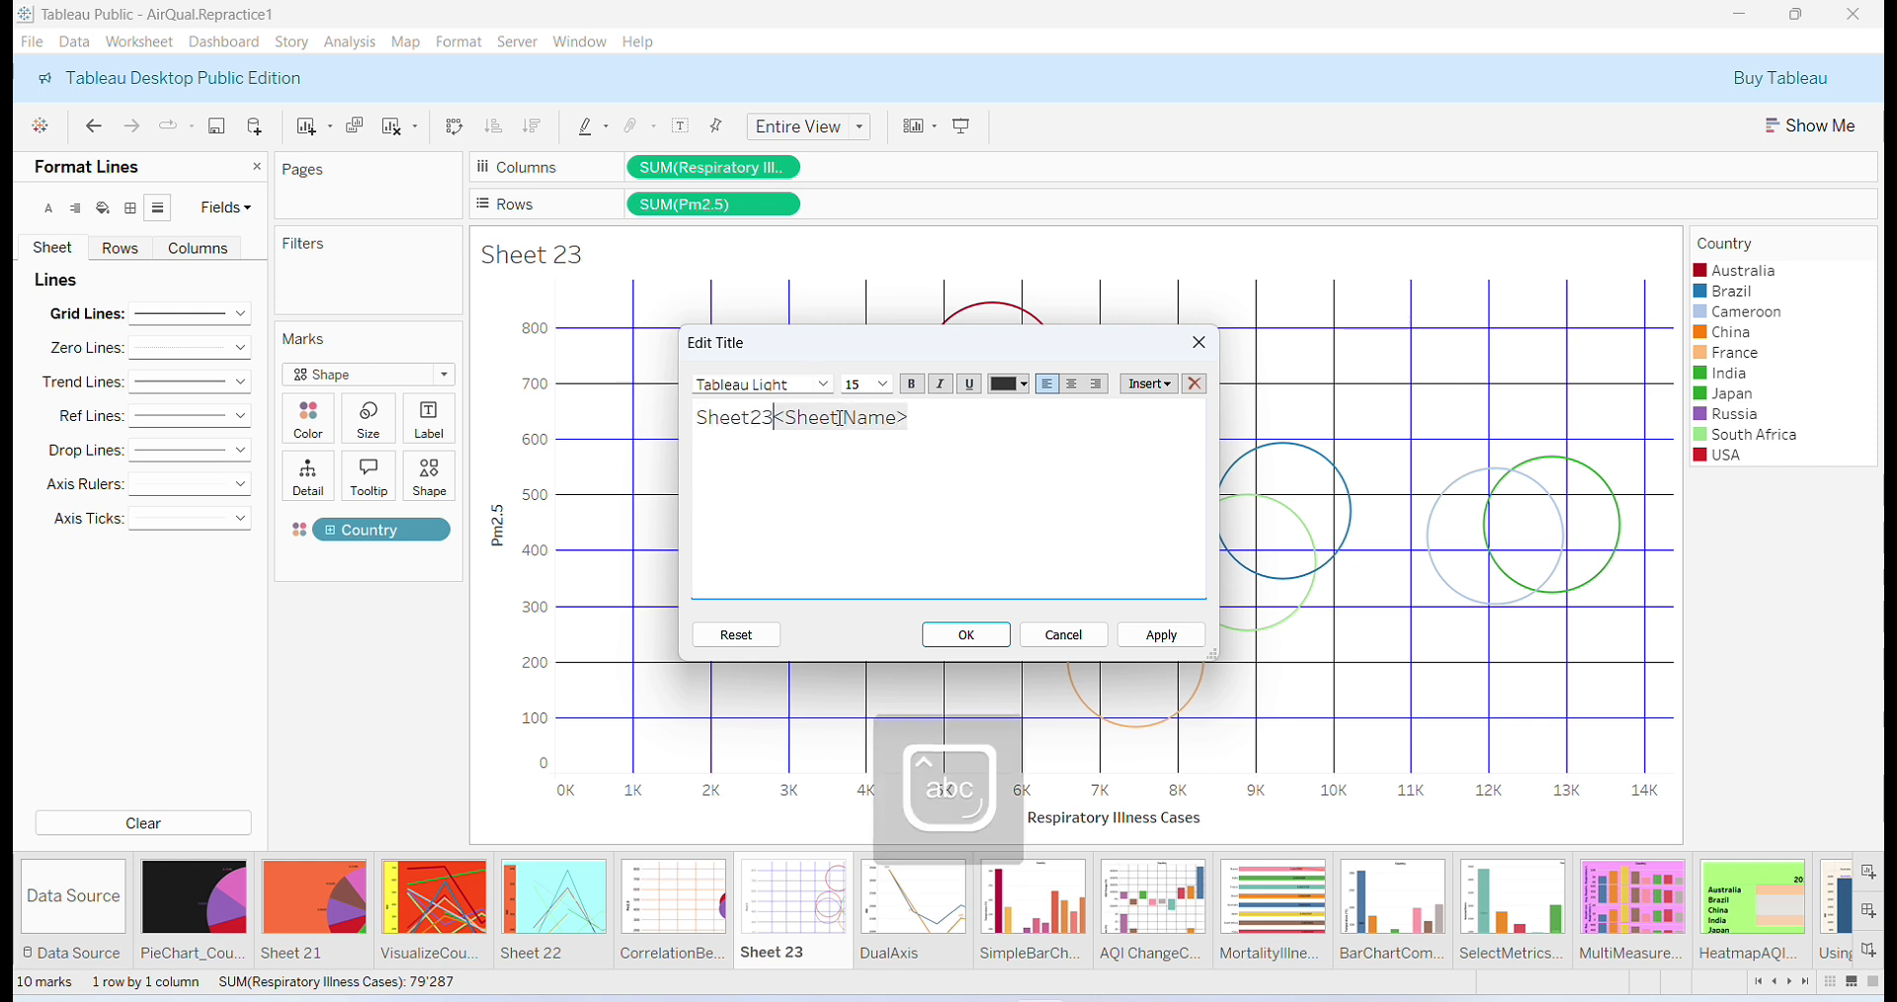
{"action": "left_click", "coordinate": [938, 420]}
{"action": "key", "text": "BackSpace"}
{"action": "key", "text": "BackSpace"}
{"action": "key", "text": "BackSpace"}
{"action": "key", "text": "BackSpace"}
{"action": "key", "text": "BackSpace"}
{"action": "key", "text": "BackSpace"}
{"action": "key", "text": "BackSpace"}
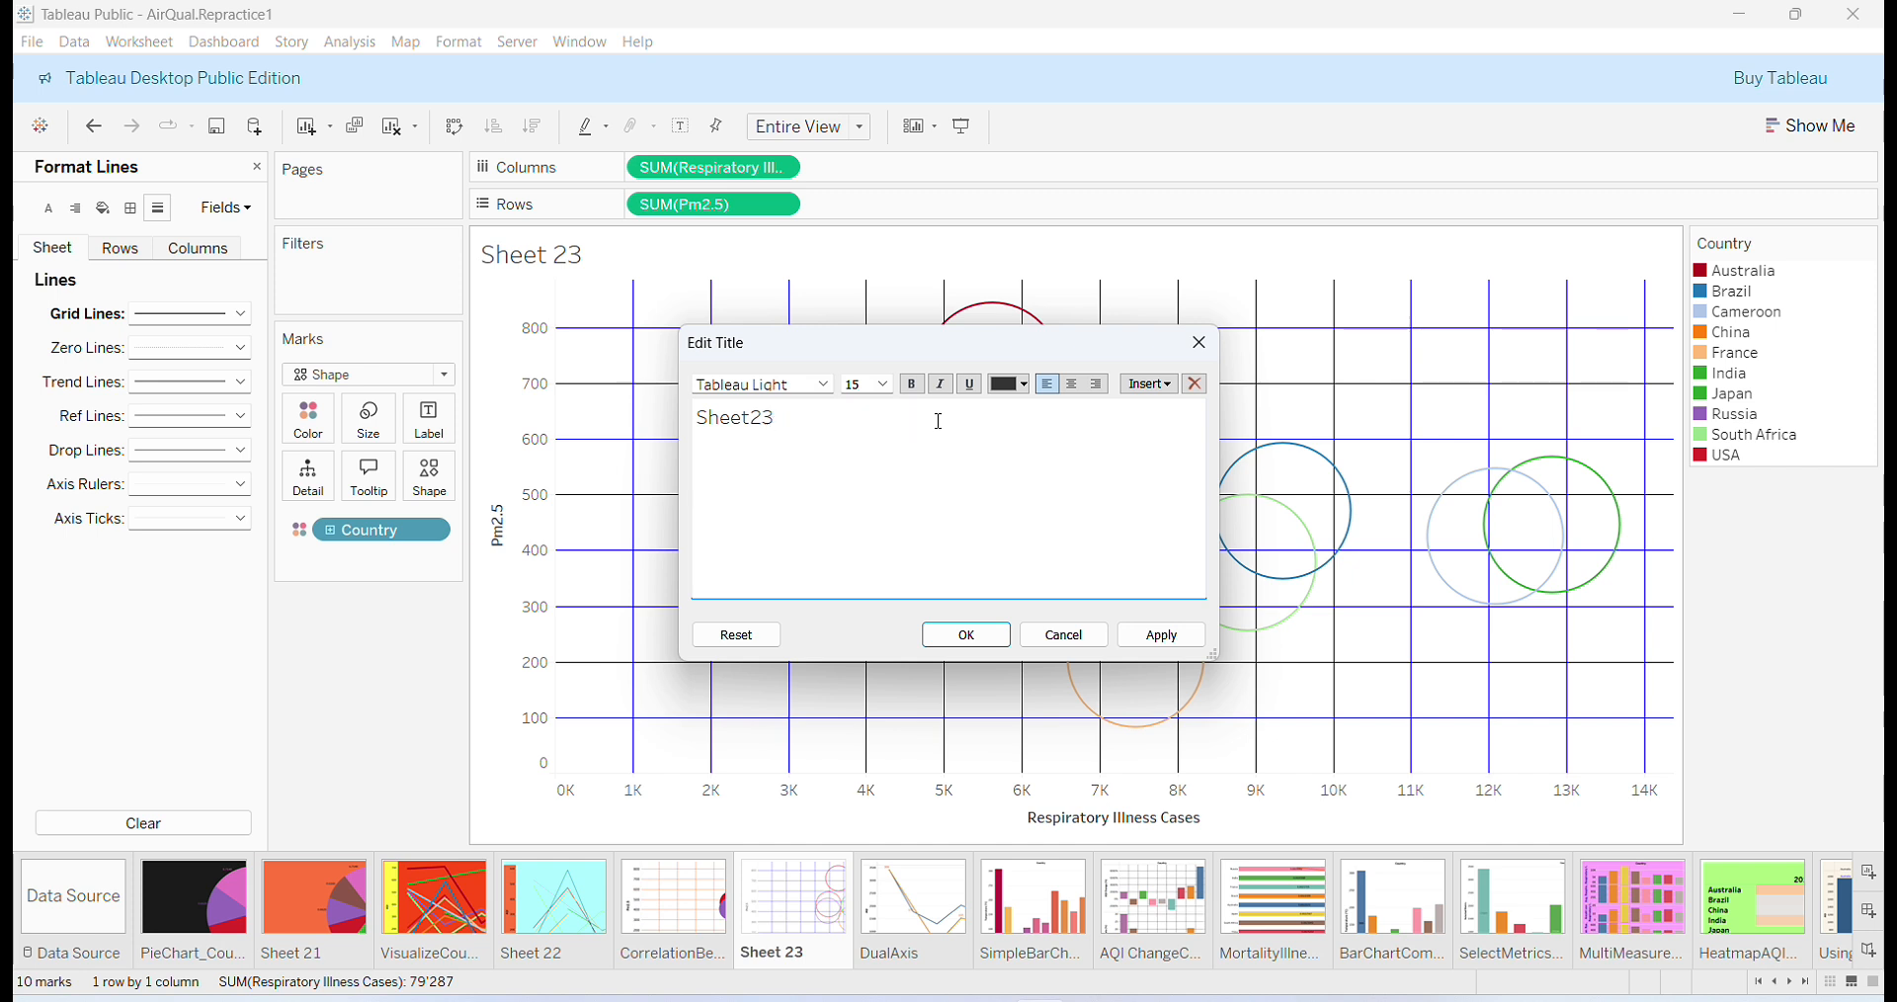
Format the whole Sheet23 title text in bold dark red and apply the title changes.
{"action": "key", "text": "ctrl+a"}
{"action": "left_click", "coordinate": [1023, 384]}
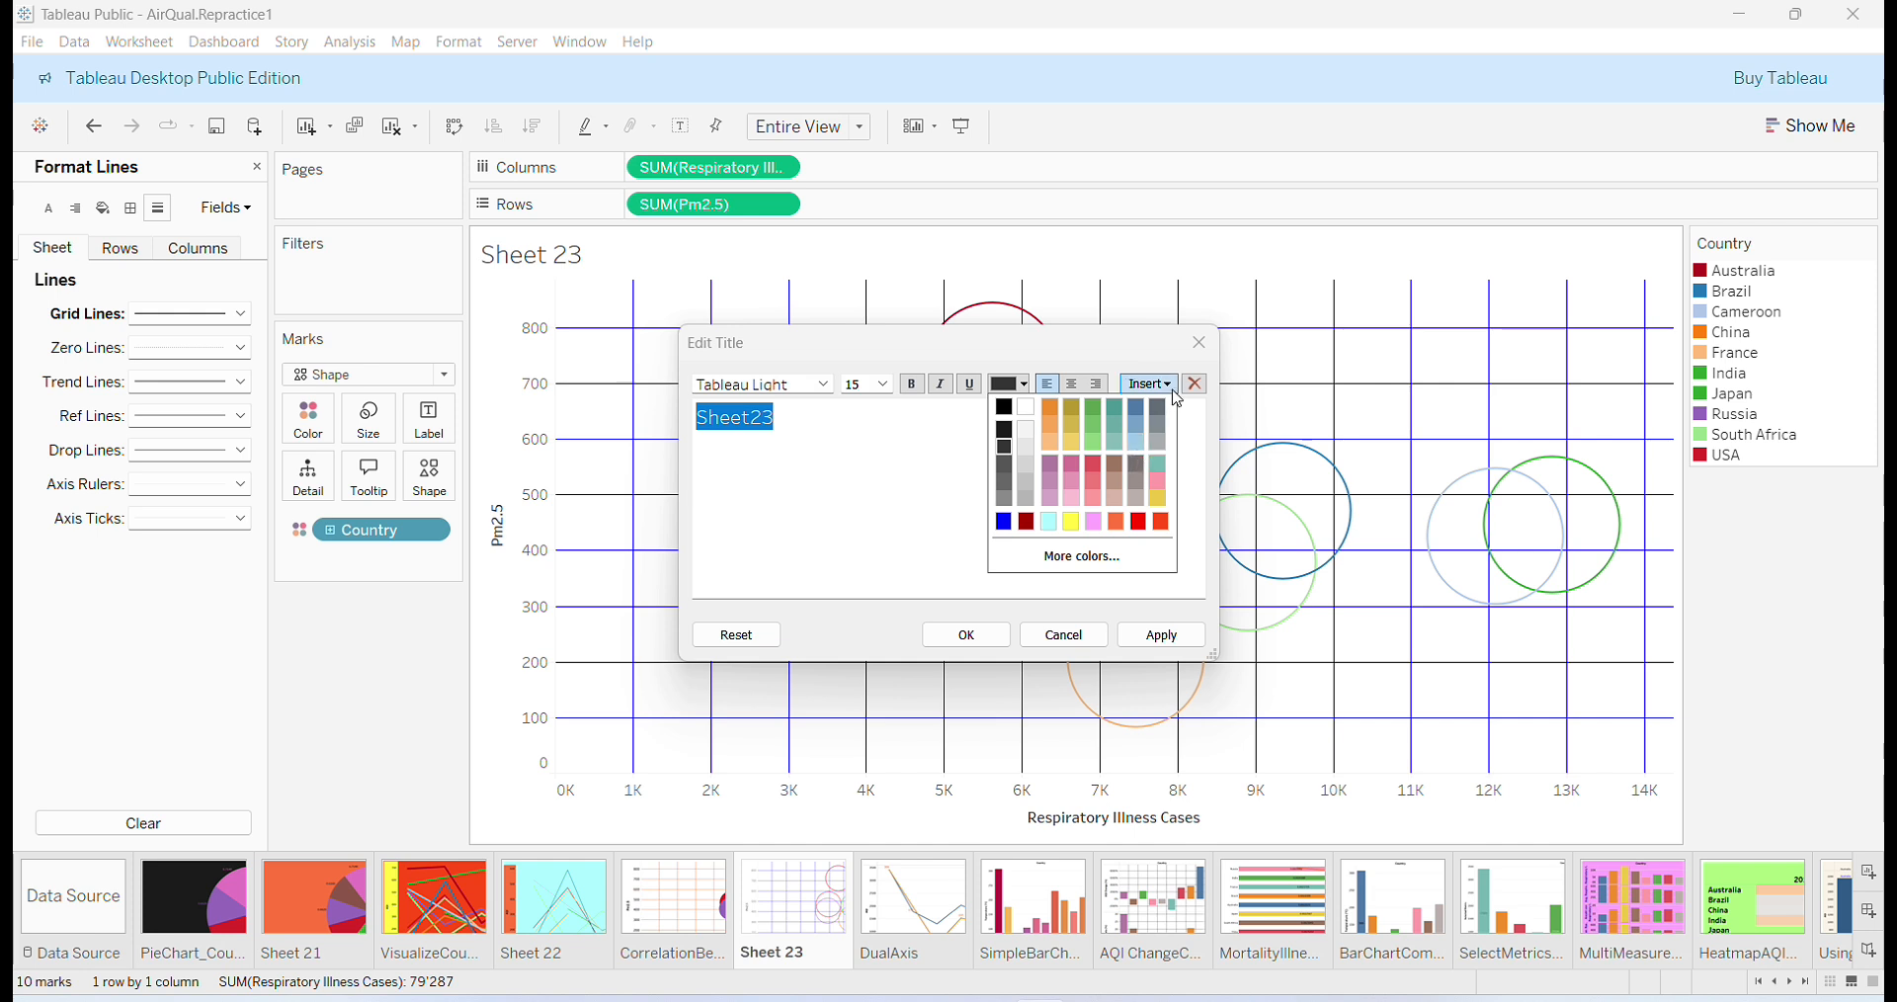
{"action": "left_click", "coordinate": [1026, 522]}
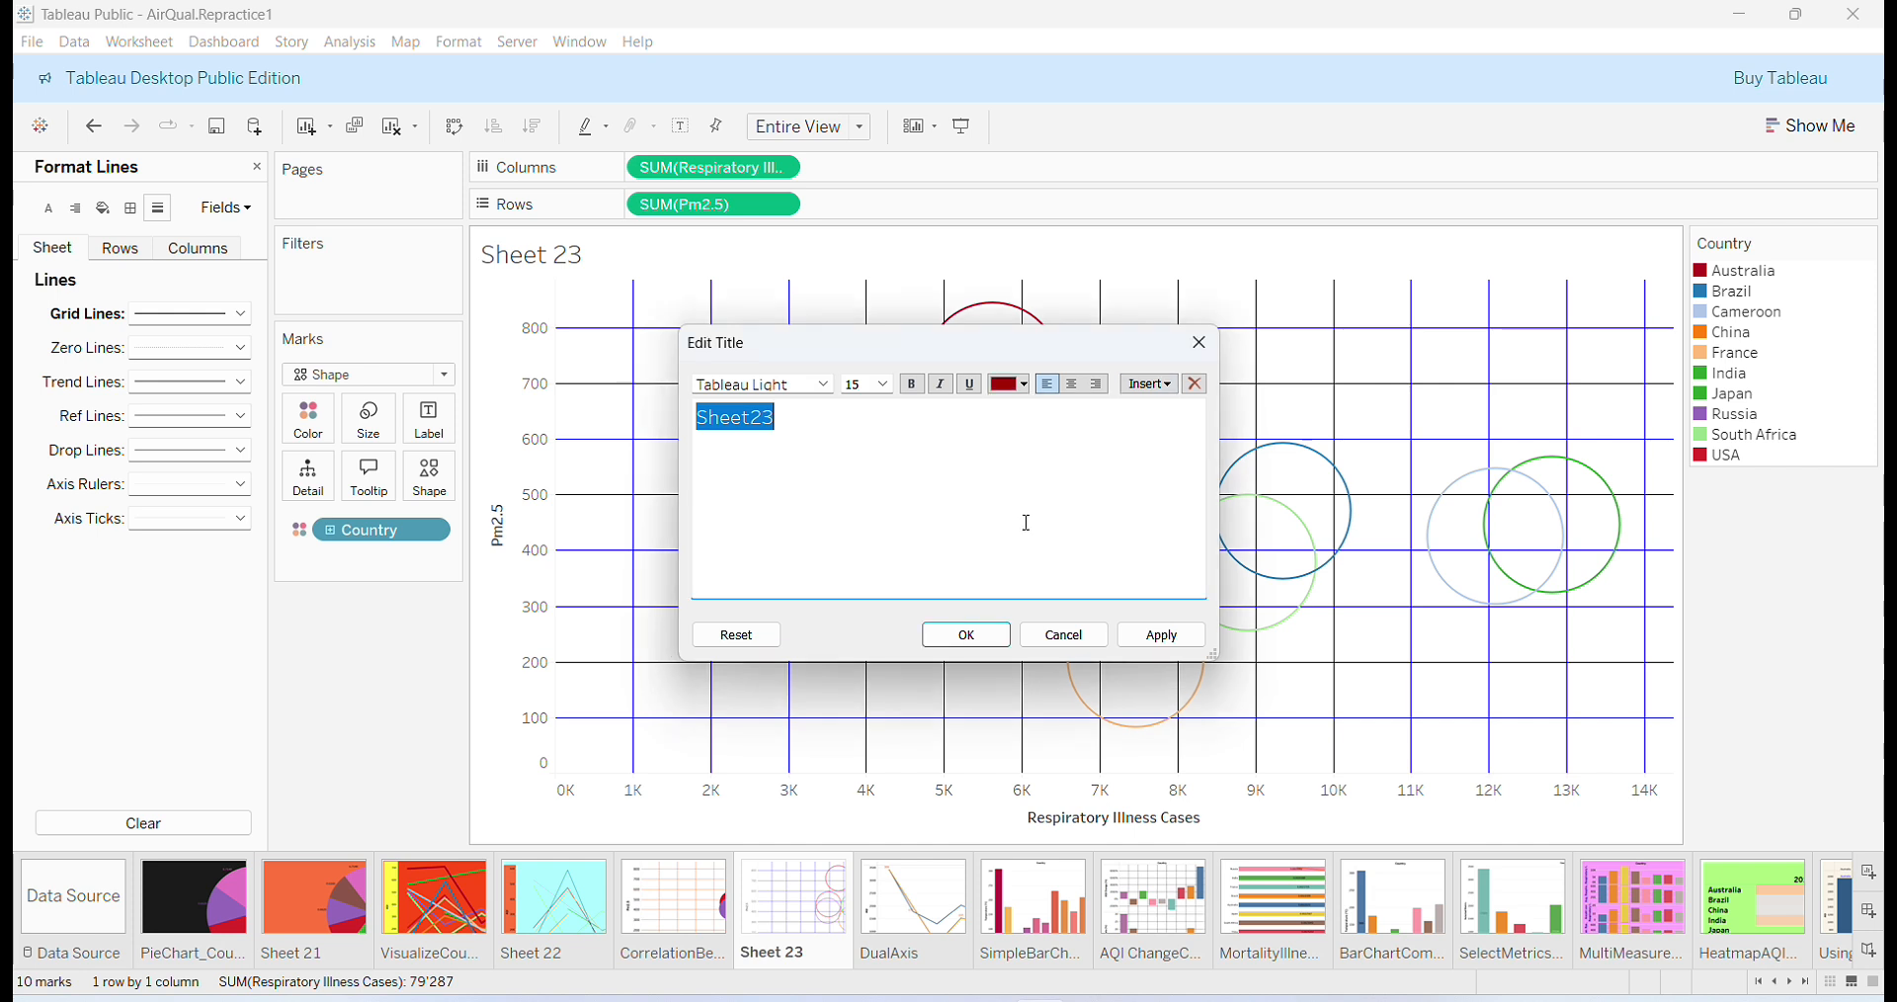
{"action": "left_click", "coordinate": [912, 385]}
{"action": "left_click", "coordinate": [972, 634]}
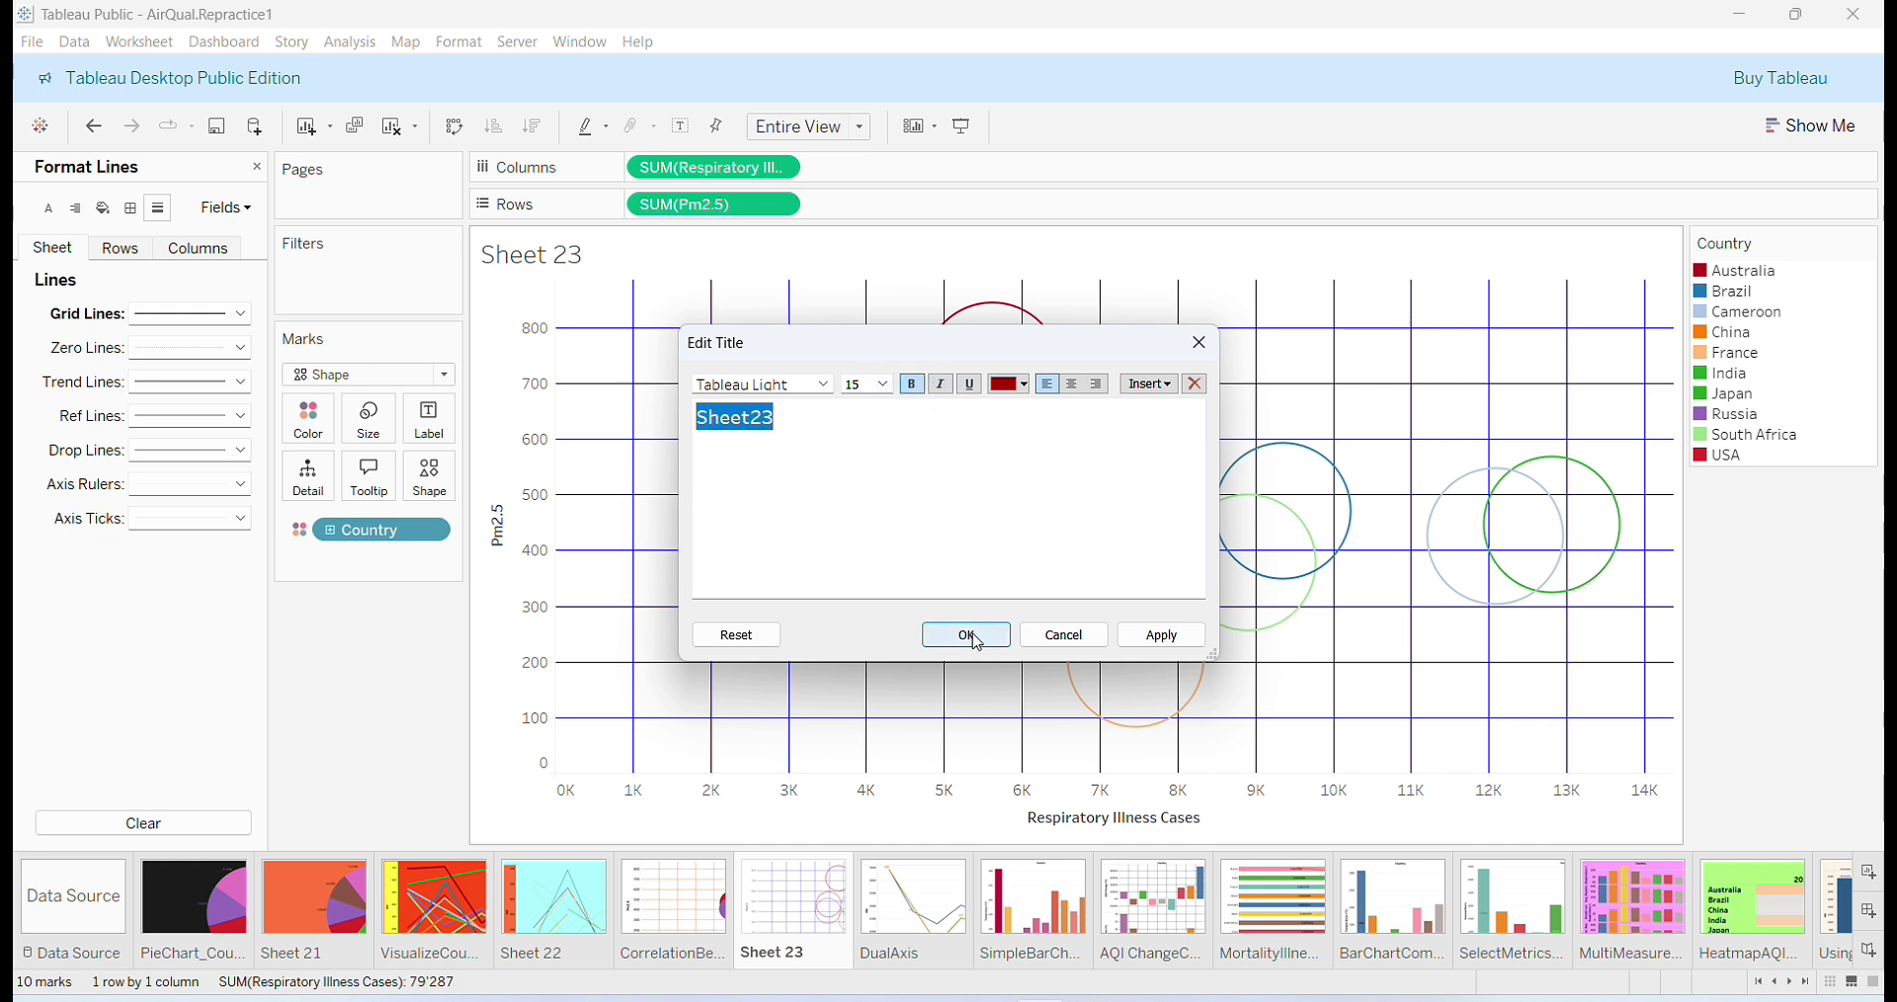
Give the Sheet23 chart title a solid black (#000000) border.
{"action": "right_click", "coordinate": [718, 256]}
{"action": "left_click", "coordinate": [780, 345]}
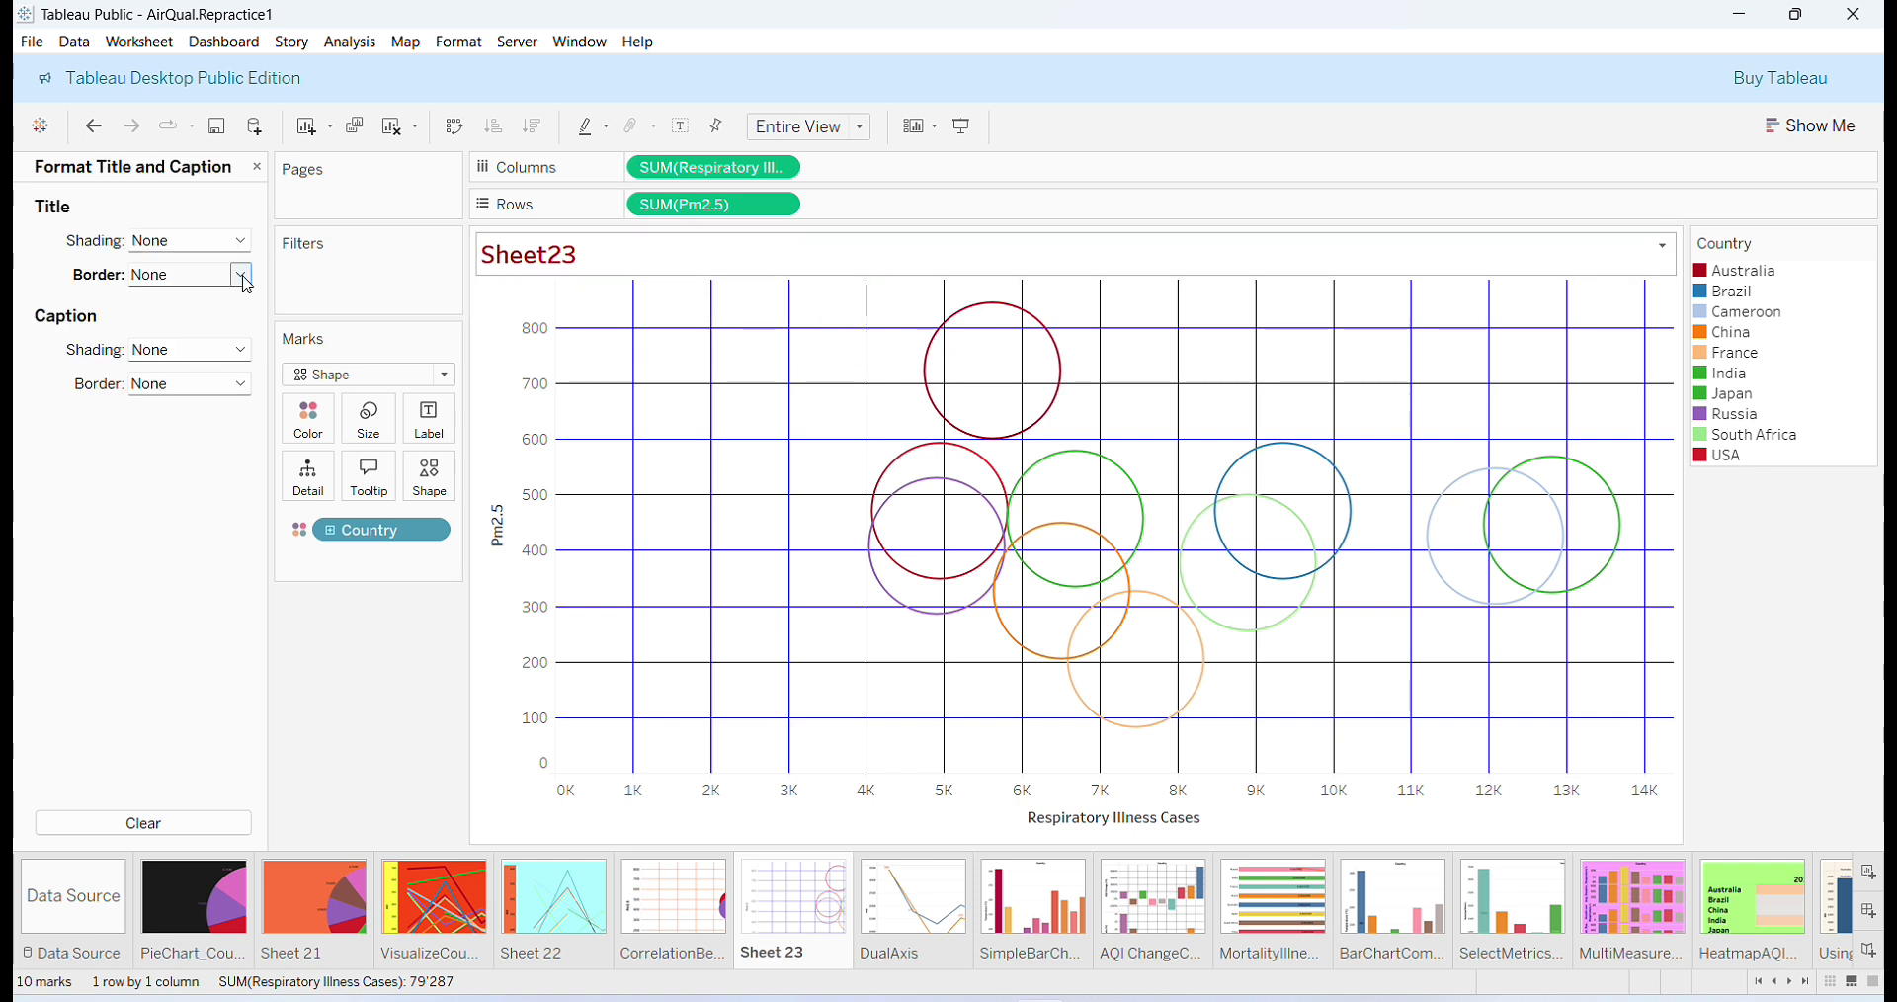
{"action": "left_click", "coordinate": [240, 276]}
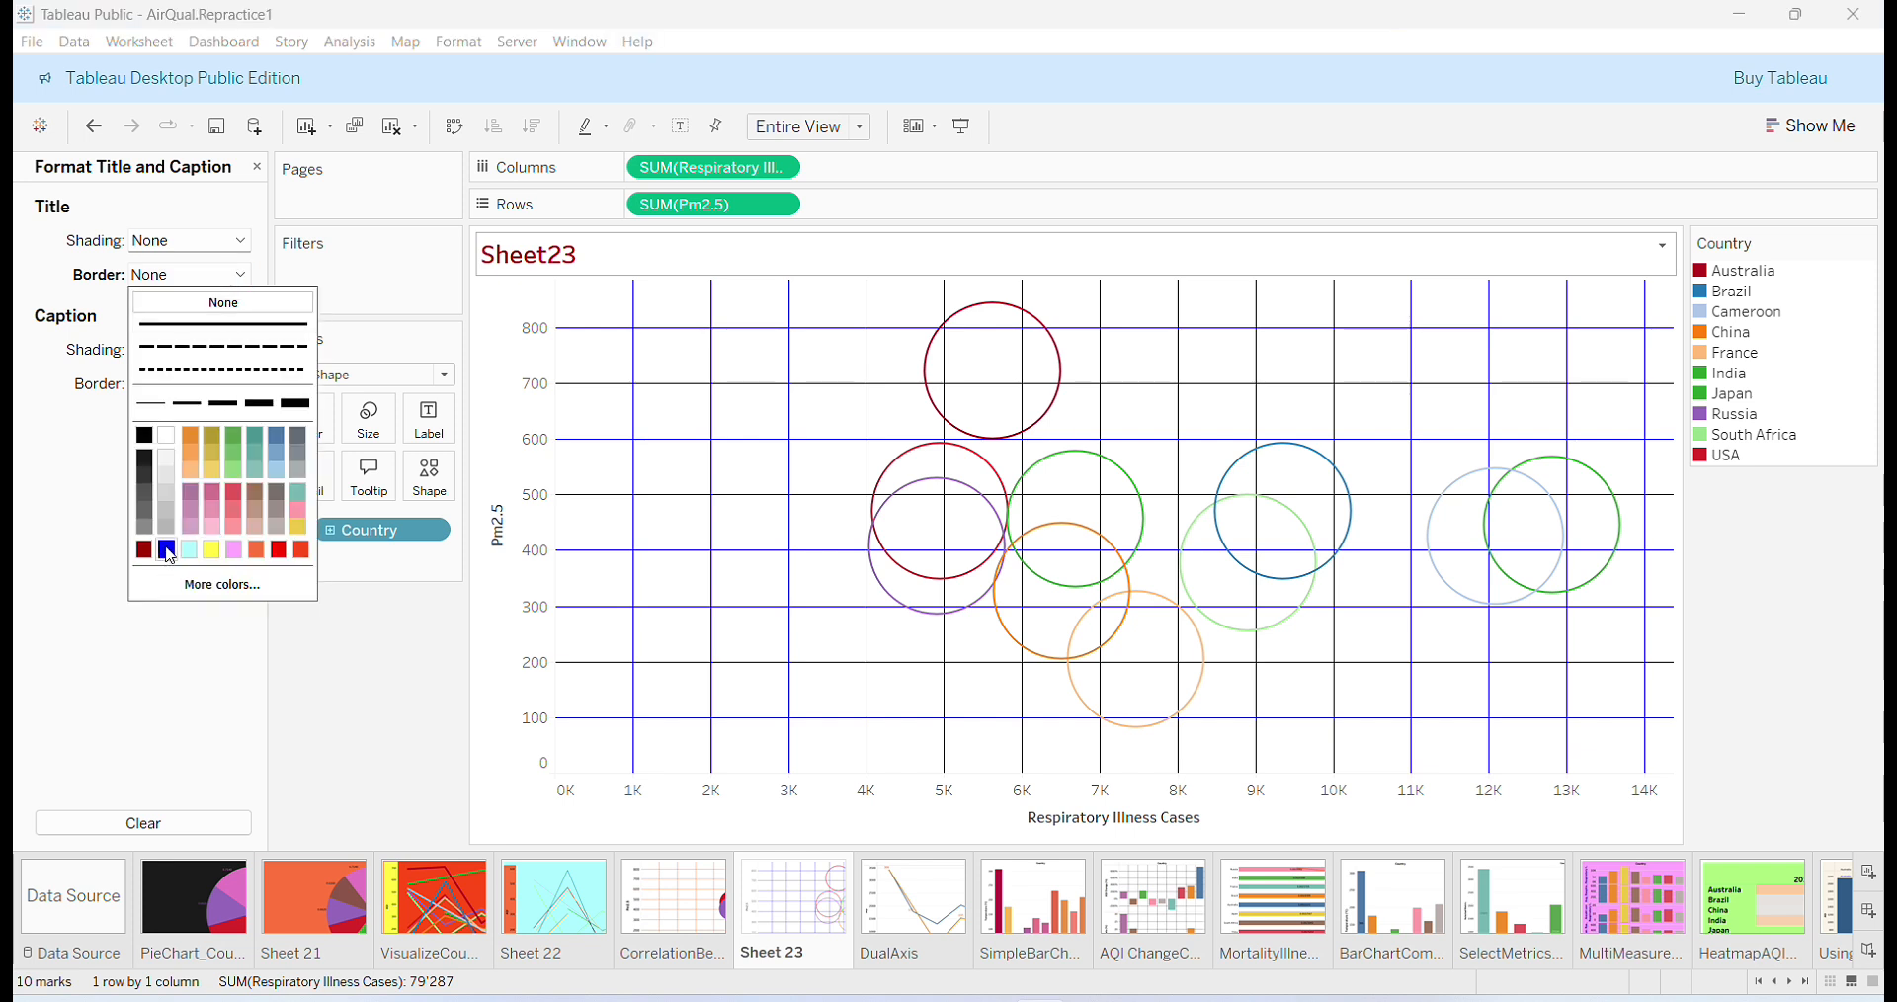
{"action": "left_click", "coordinate": [226, 586]}
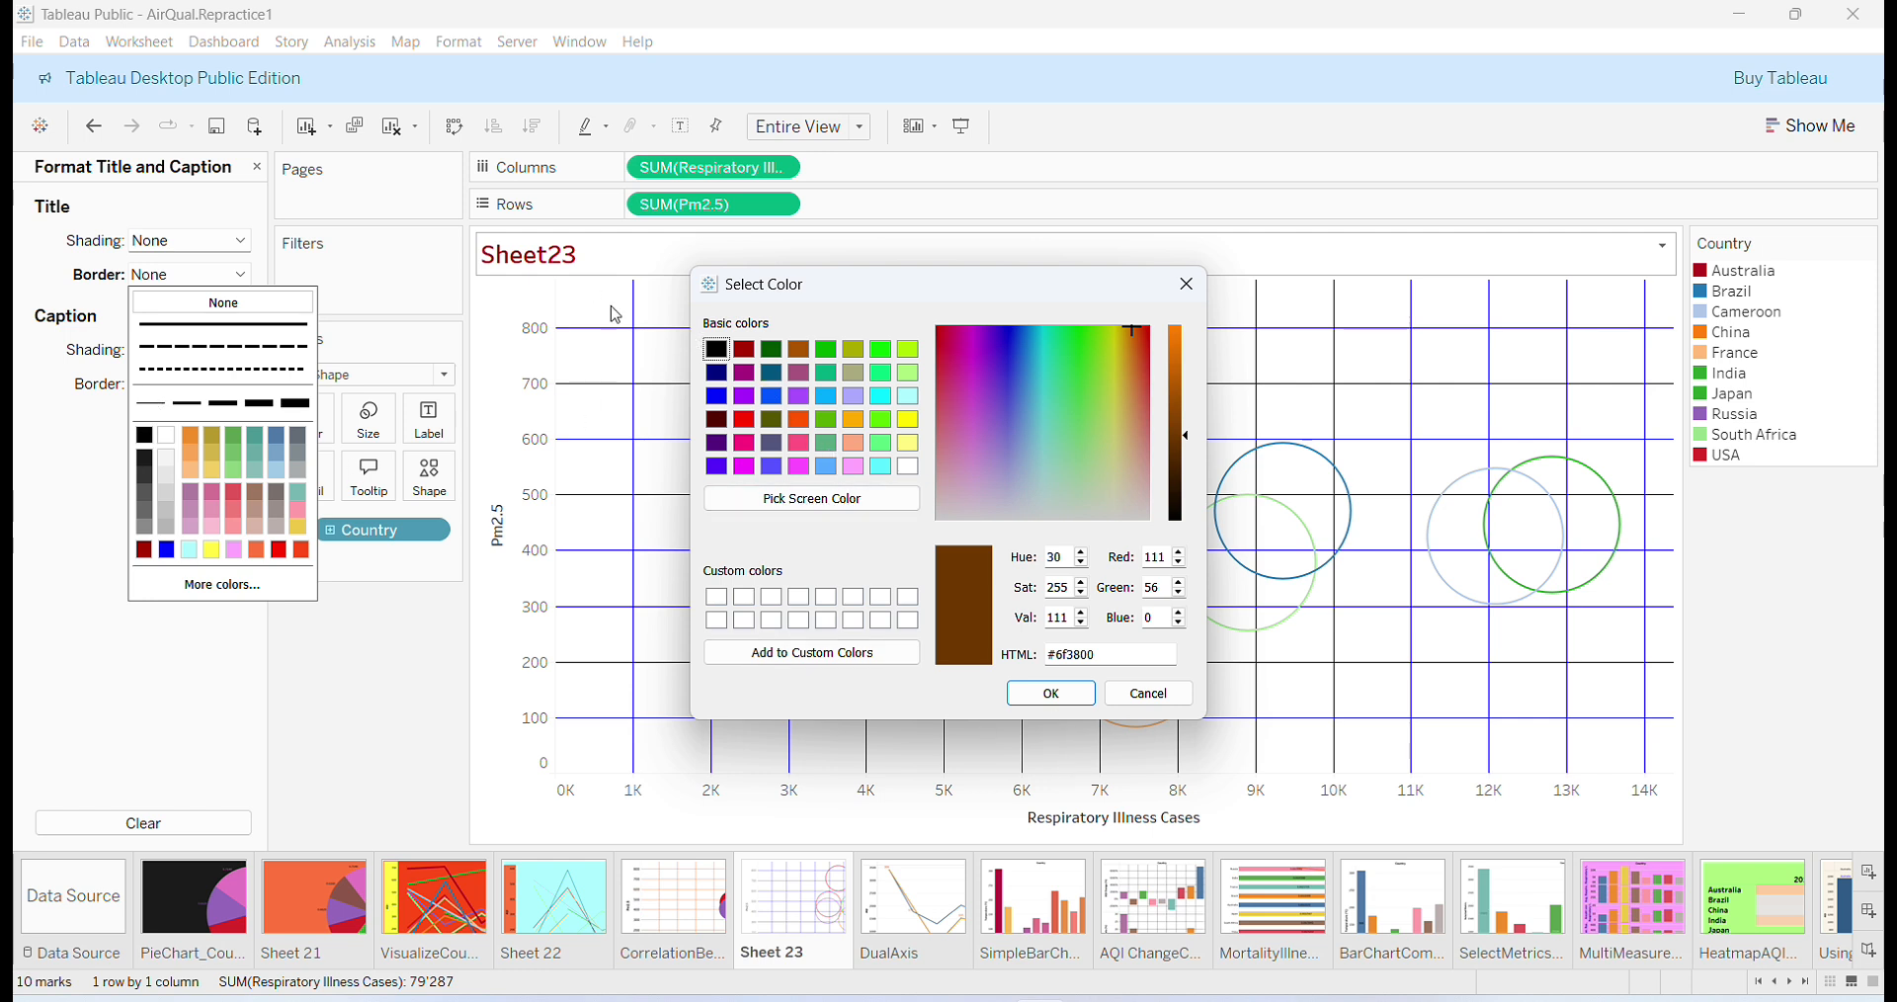
{"action": "left_click", "coordinate": [722, 356]}
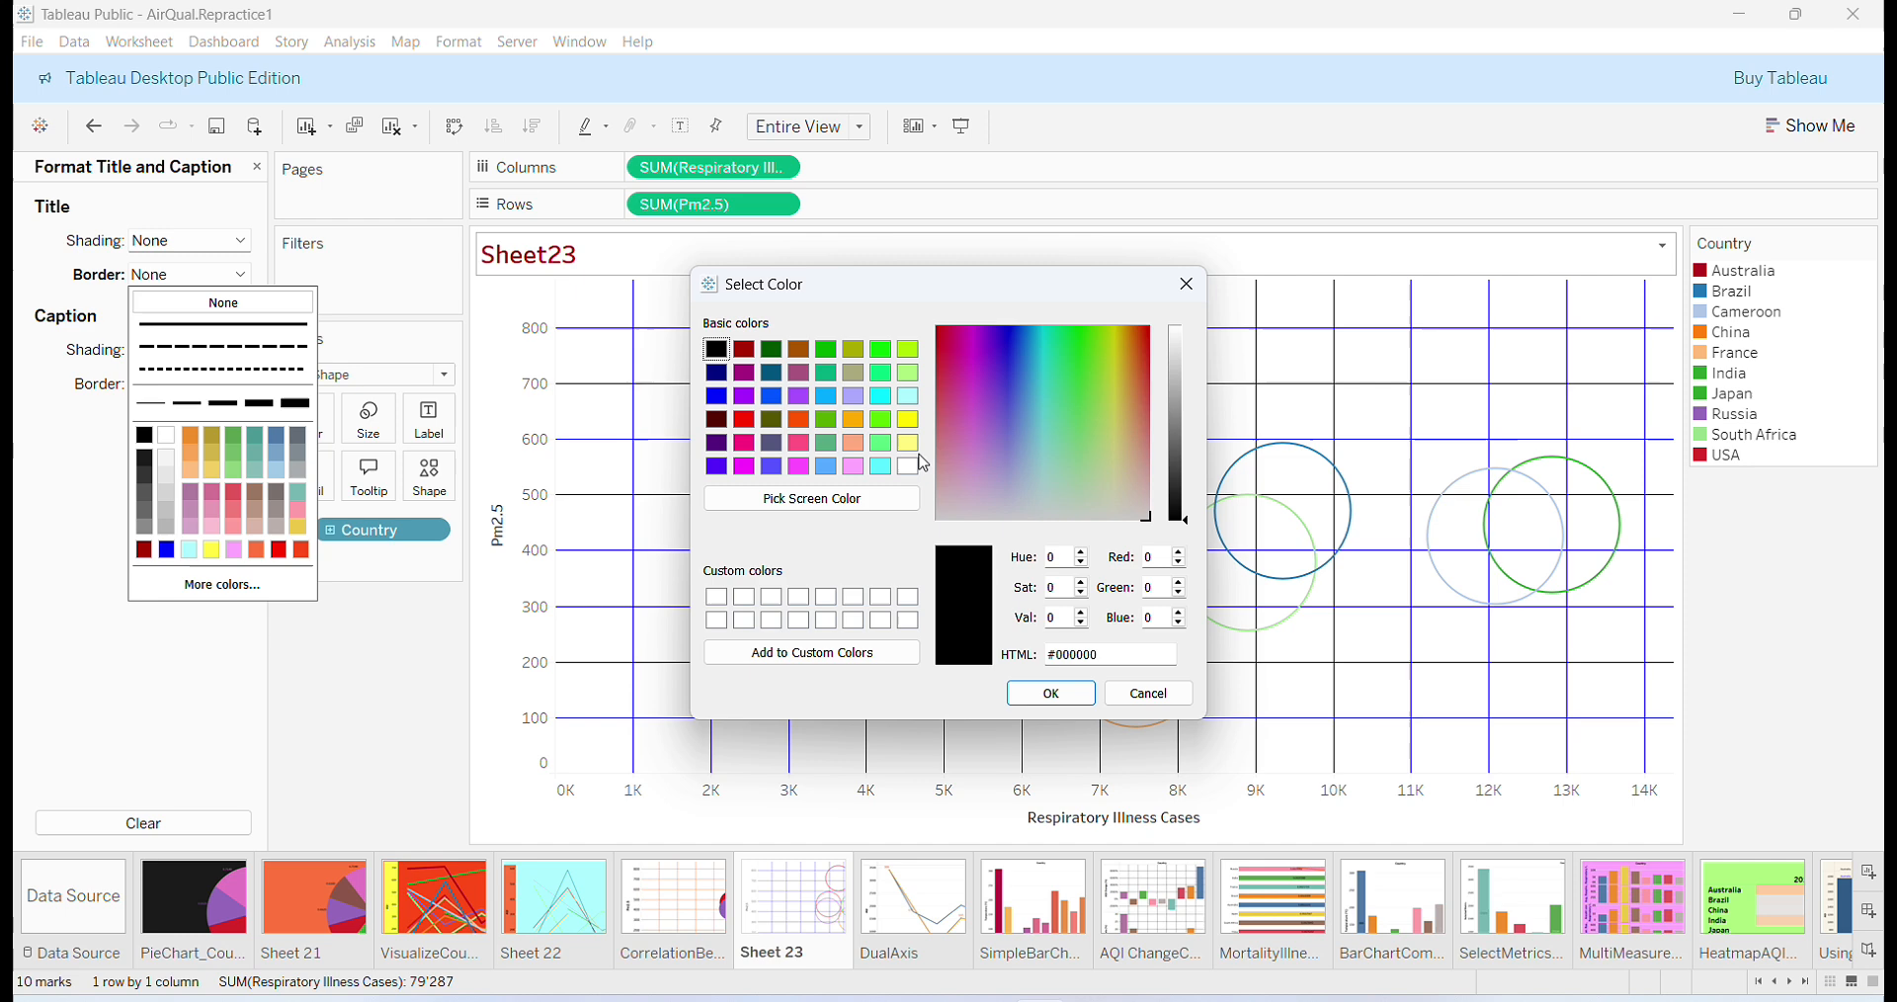
{"action": "left_click", "coordinate": [1050, 691]}
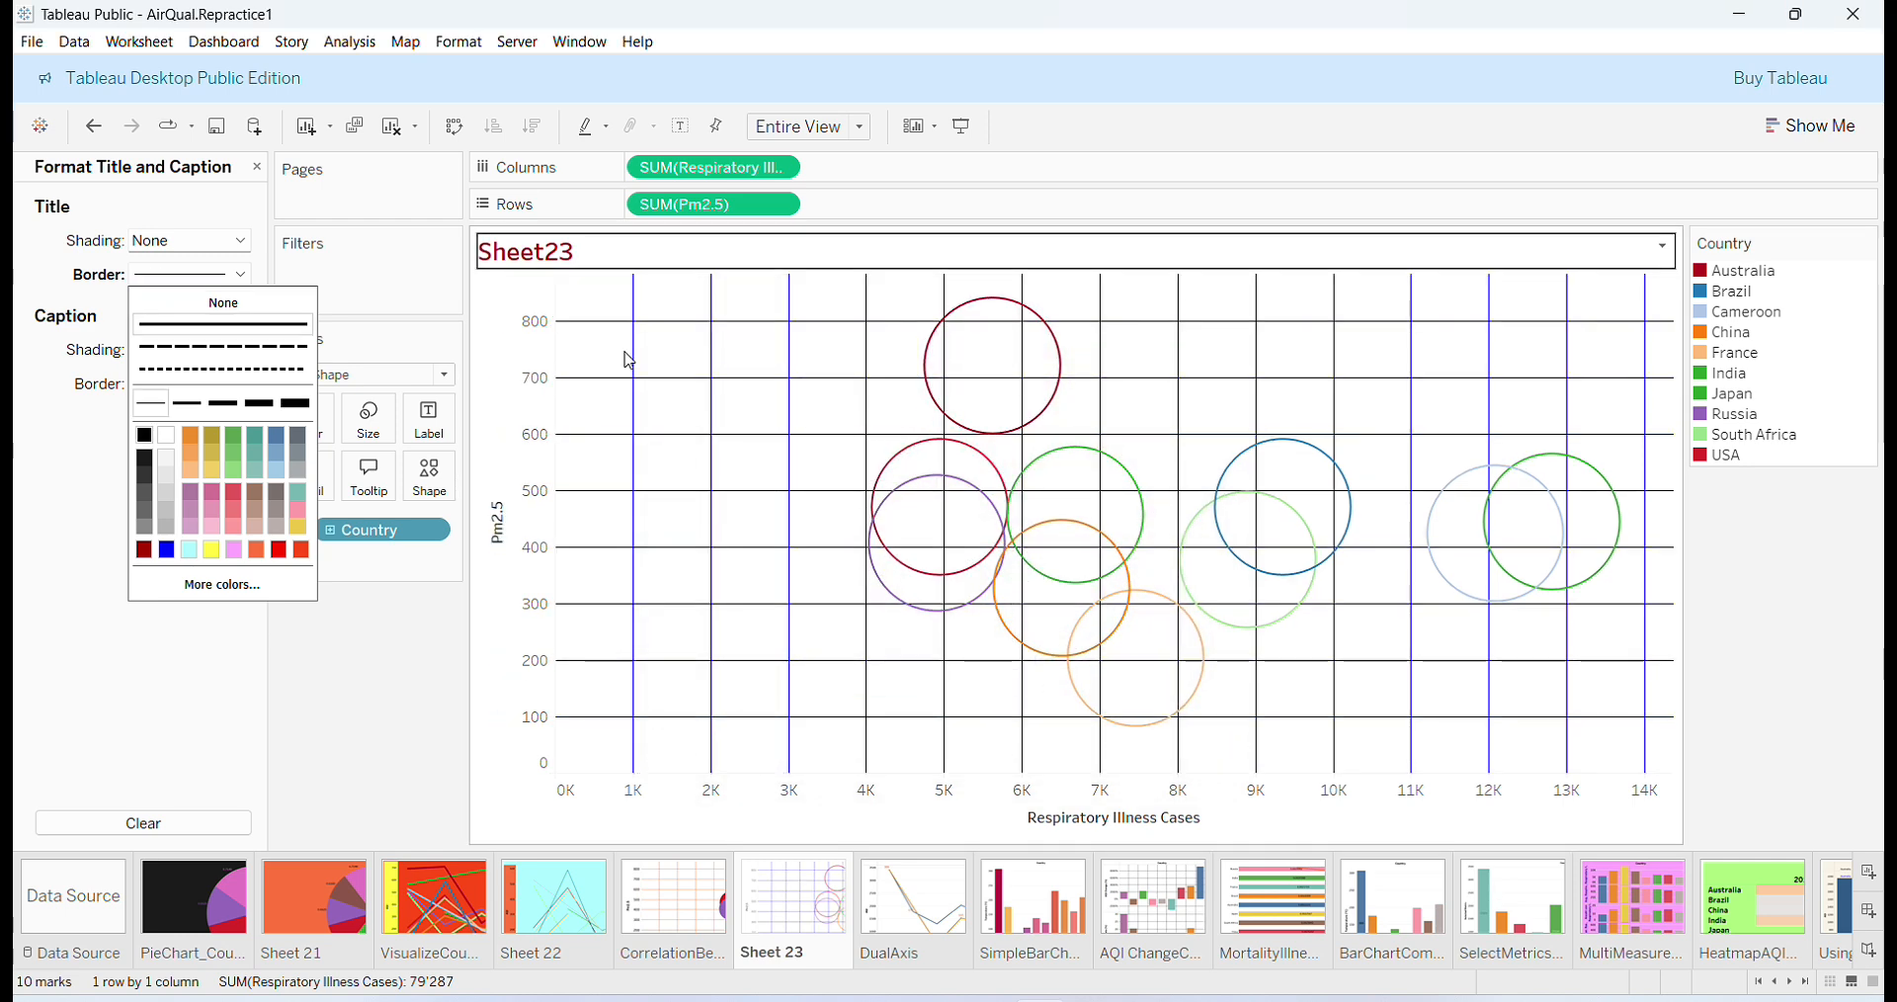
{"action": "left_click", "coordinate": [158, 756]}
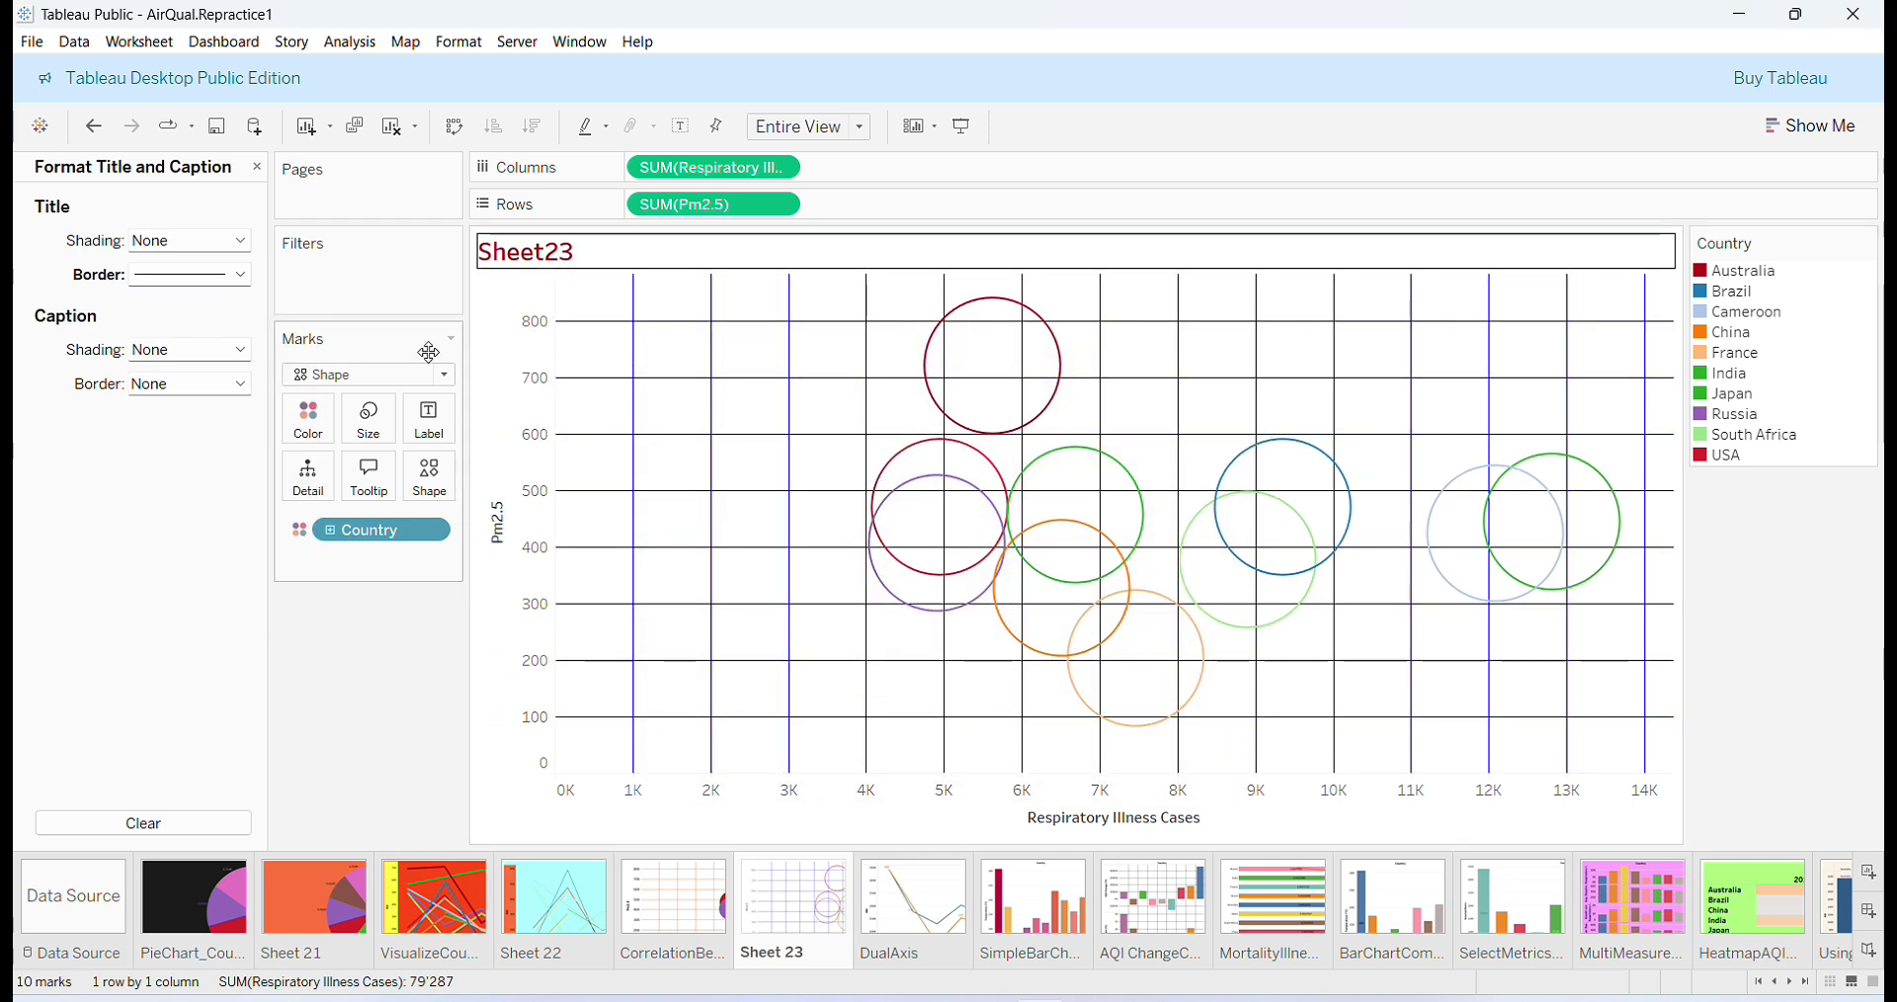
Shade the Sheet23 title background yellow and save the workbook.
{"action": "left_click", "coordinate": [243, 243]}
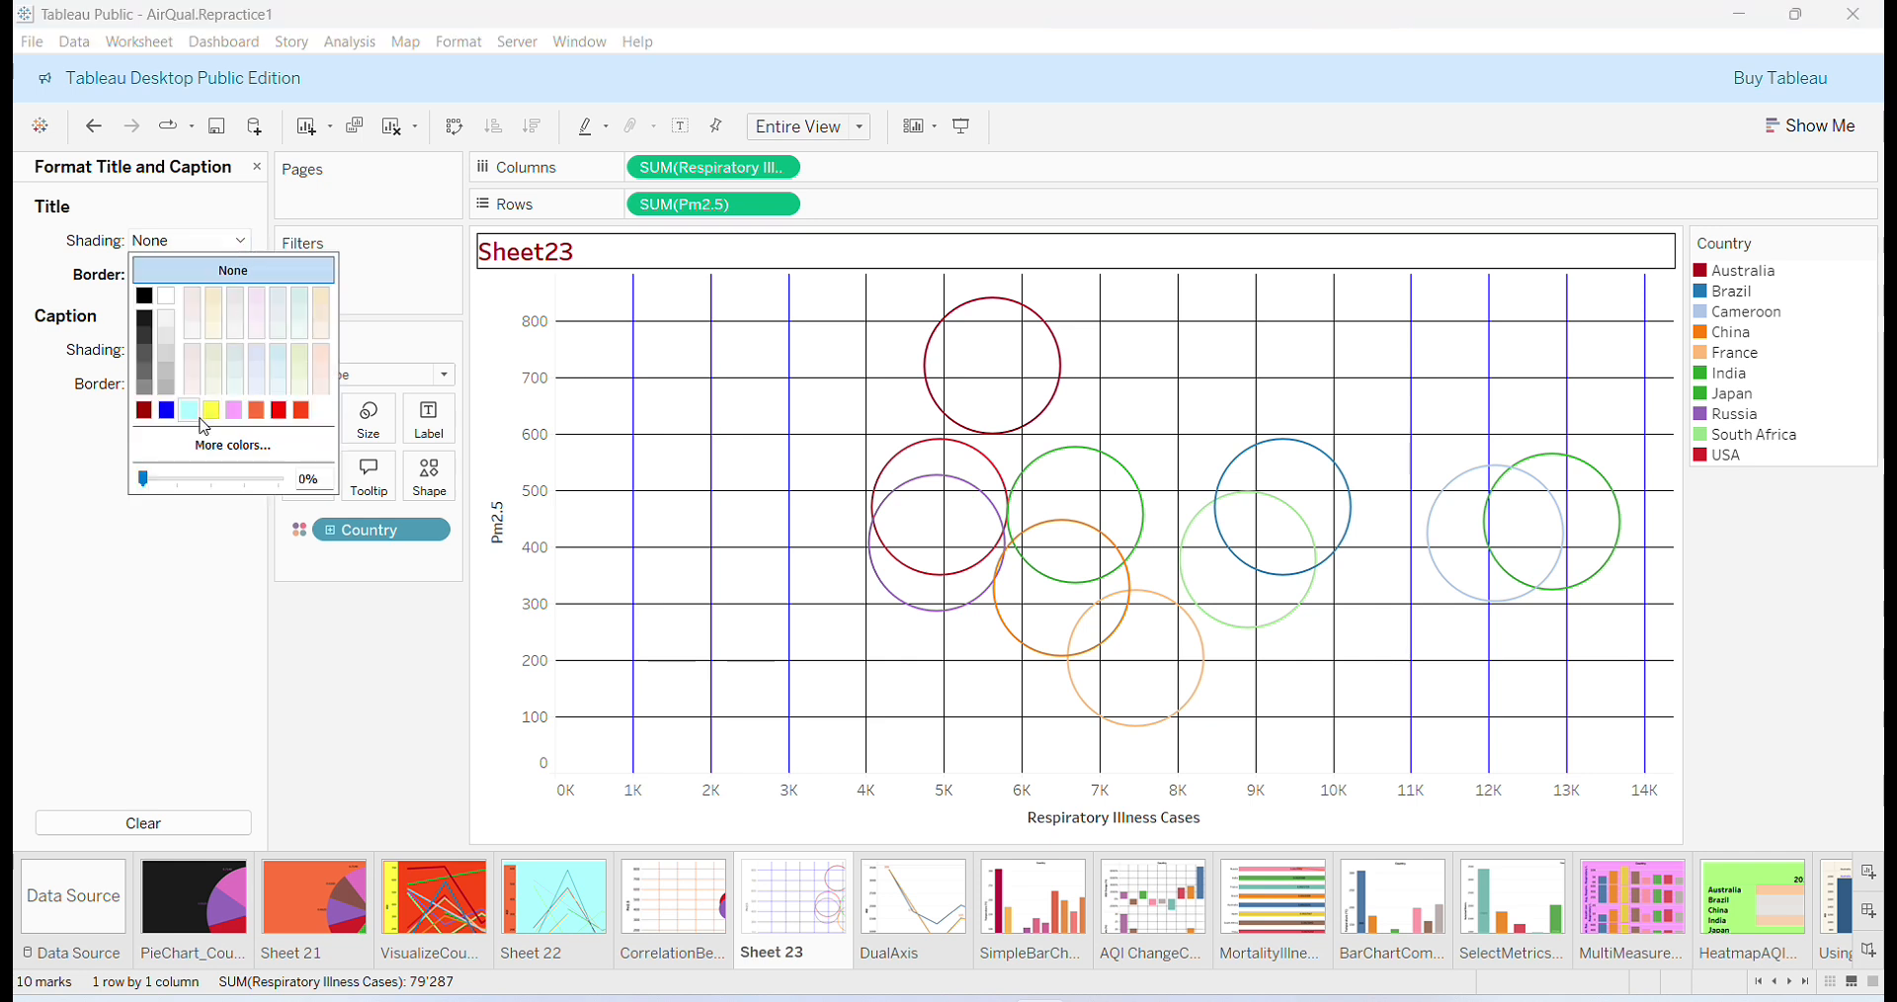
{"action": "left_click", "coordinate": [209, 413]}
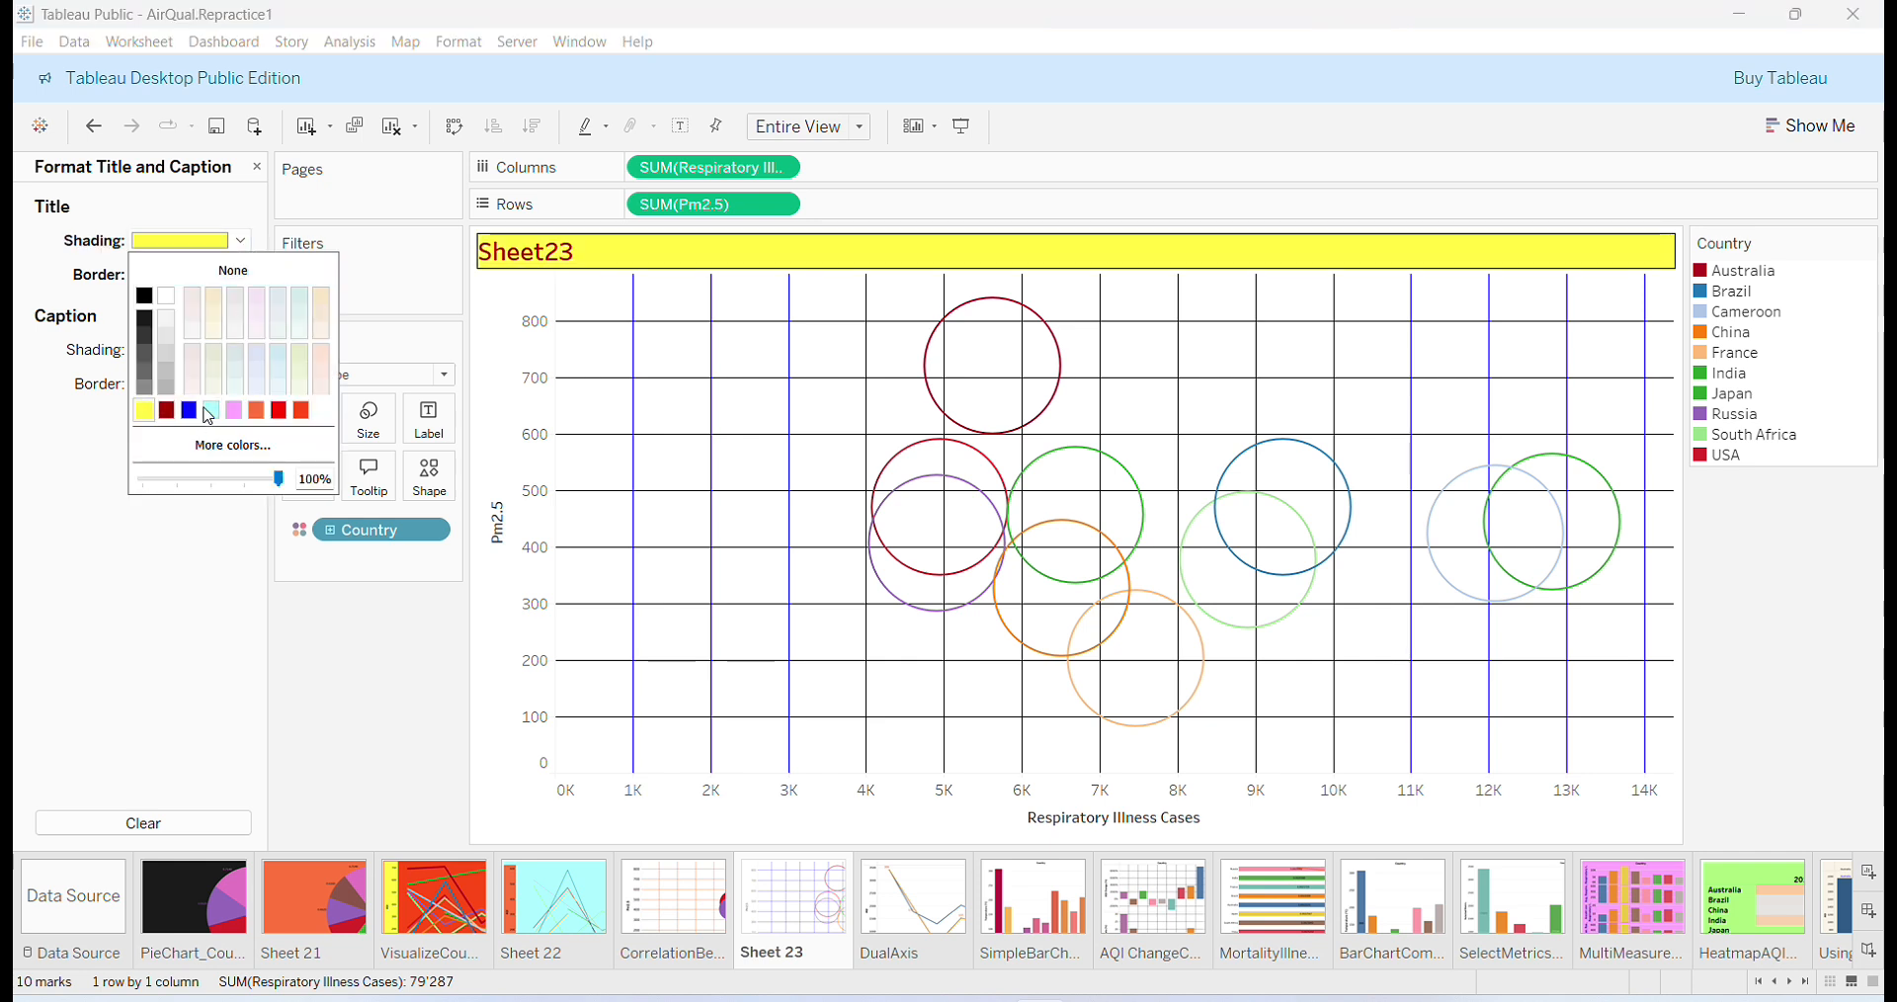
{"action": "left_click", "coordinate": [17, 753]}
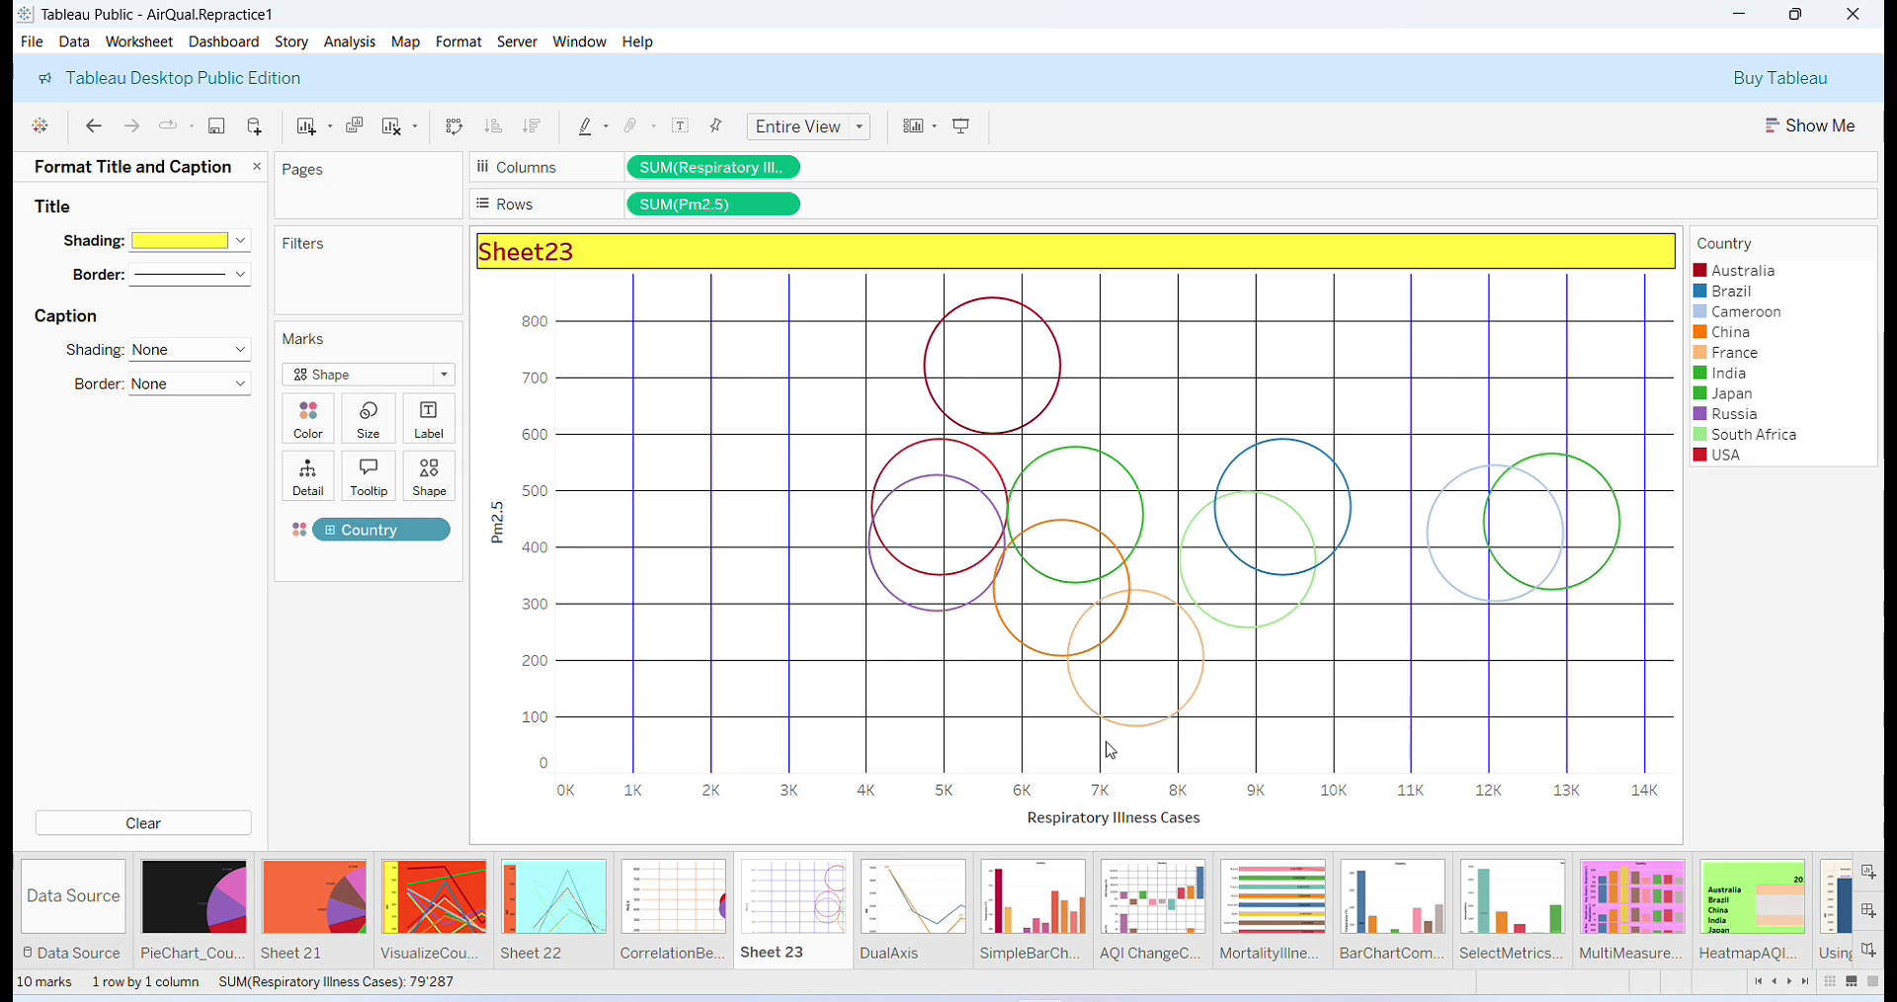
{"action": "left_click", "coordinate": [257, 166]}
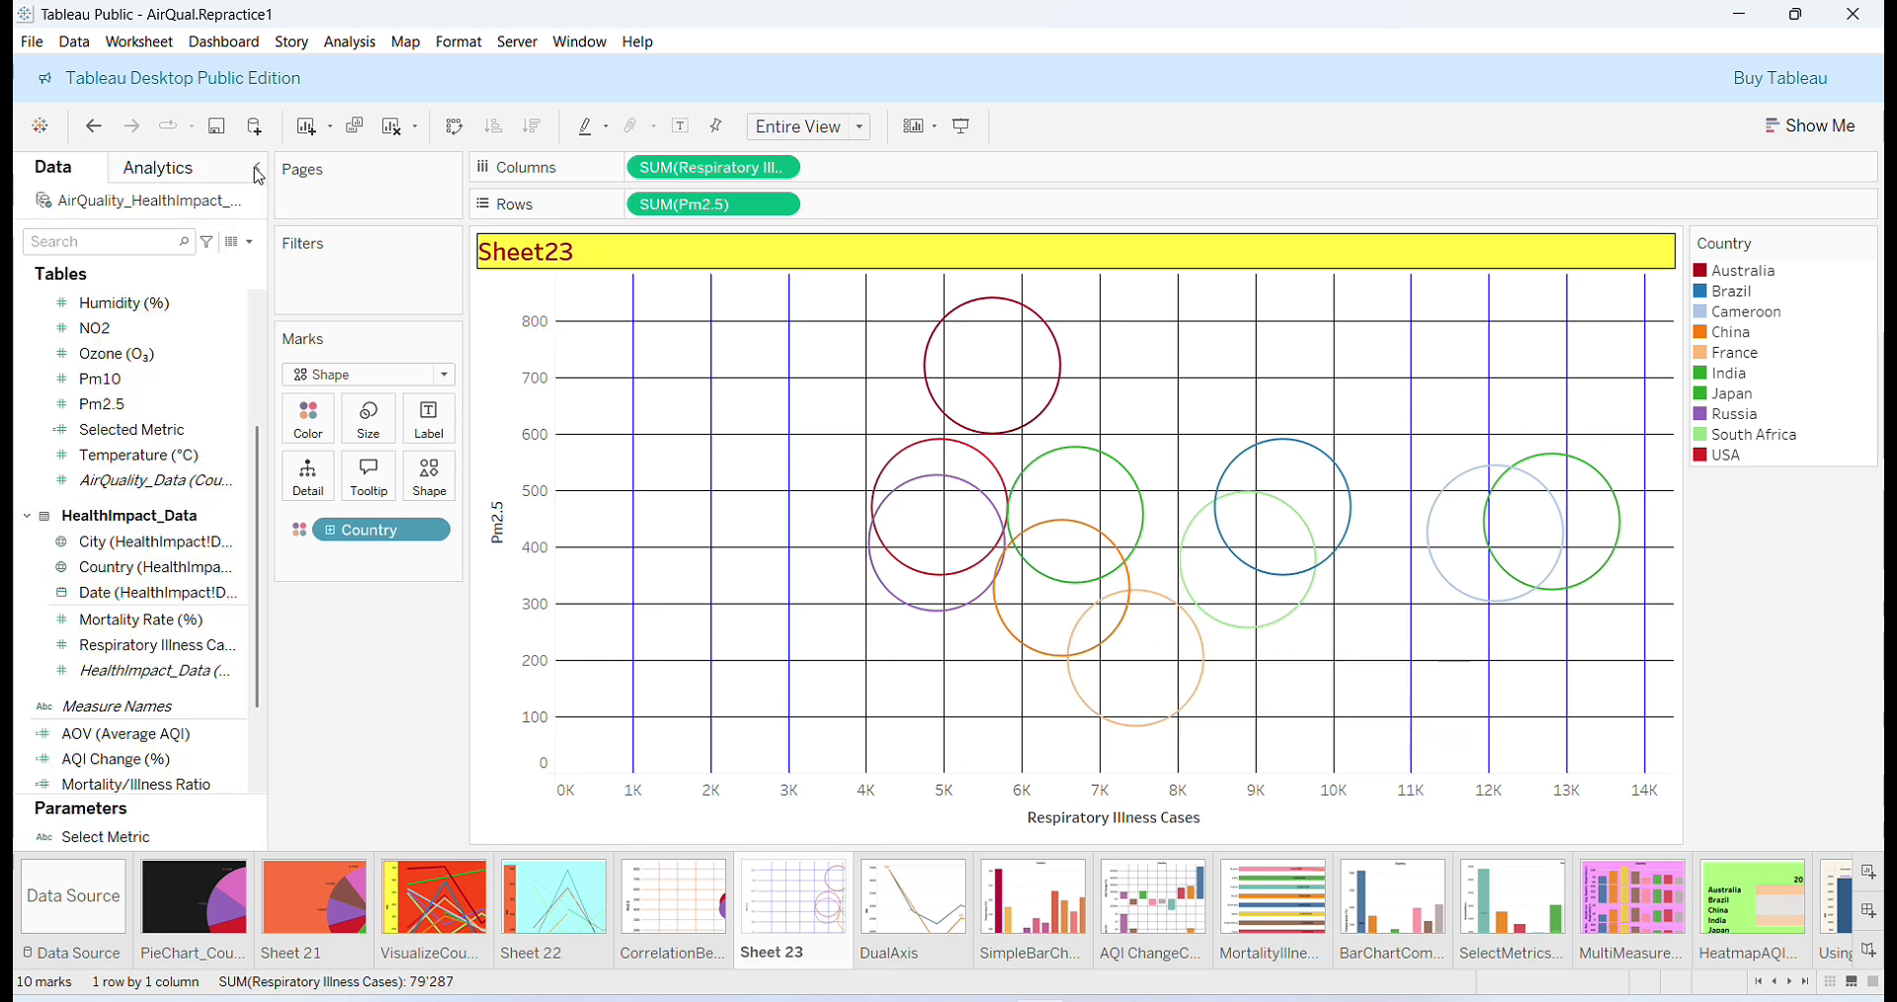
{"action": "left_click", "coordinate": [29, 47]}
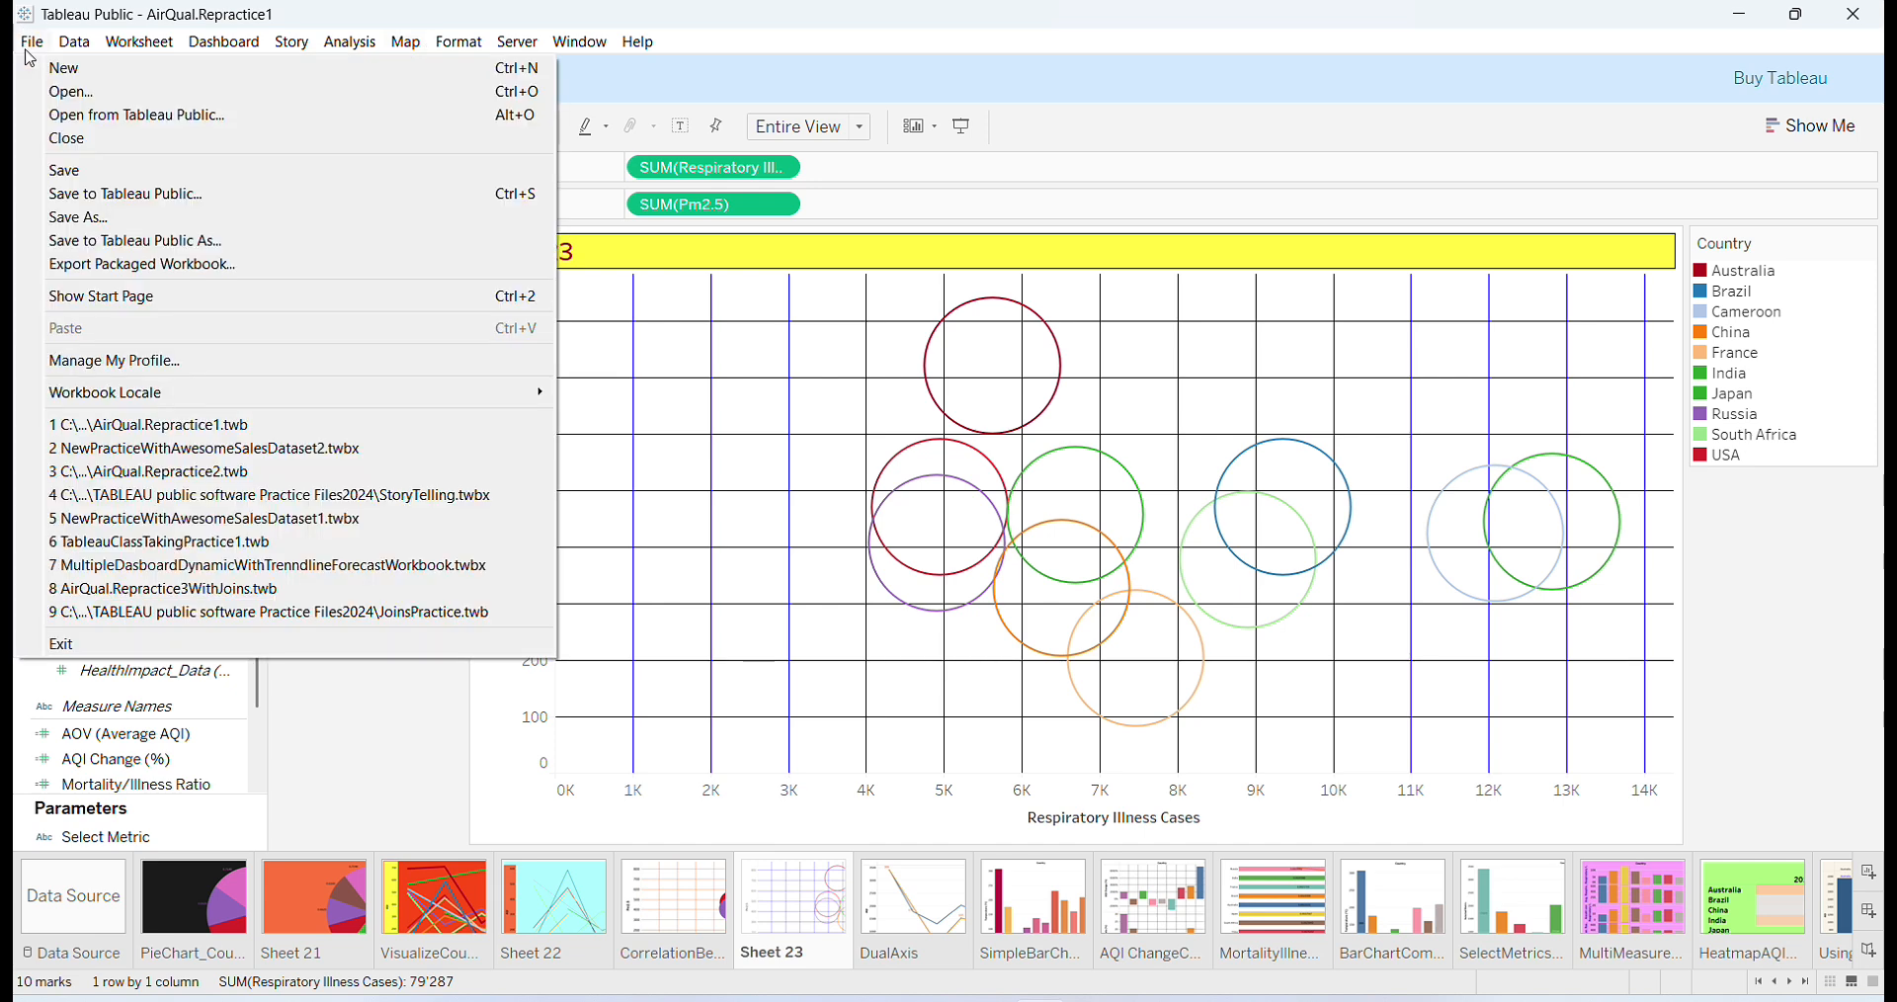
{"action": "left_click", "coordinate": [57, 172]}
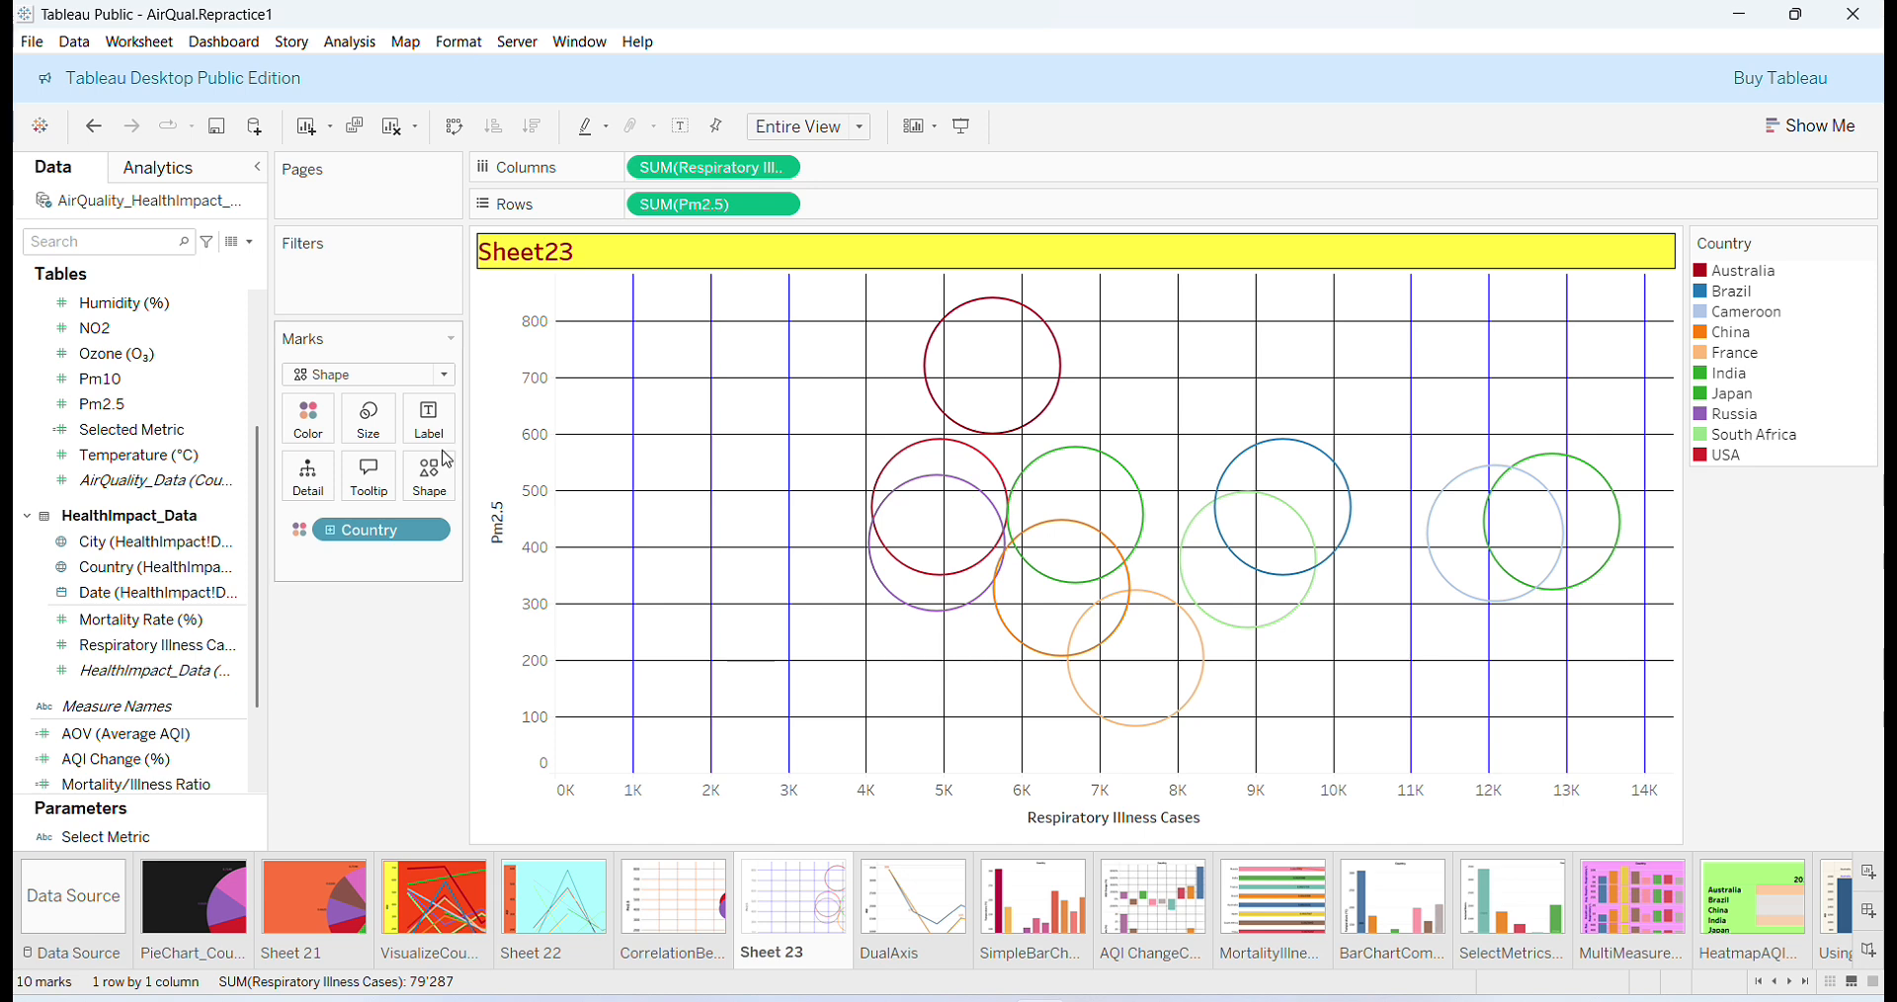
Set the default worksheet font of Sheet 23 to bold black.
{"action": "left_click", "coordinate": [472, 50]}
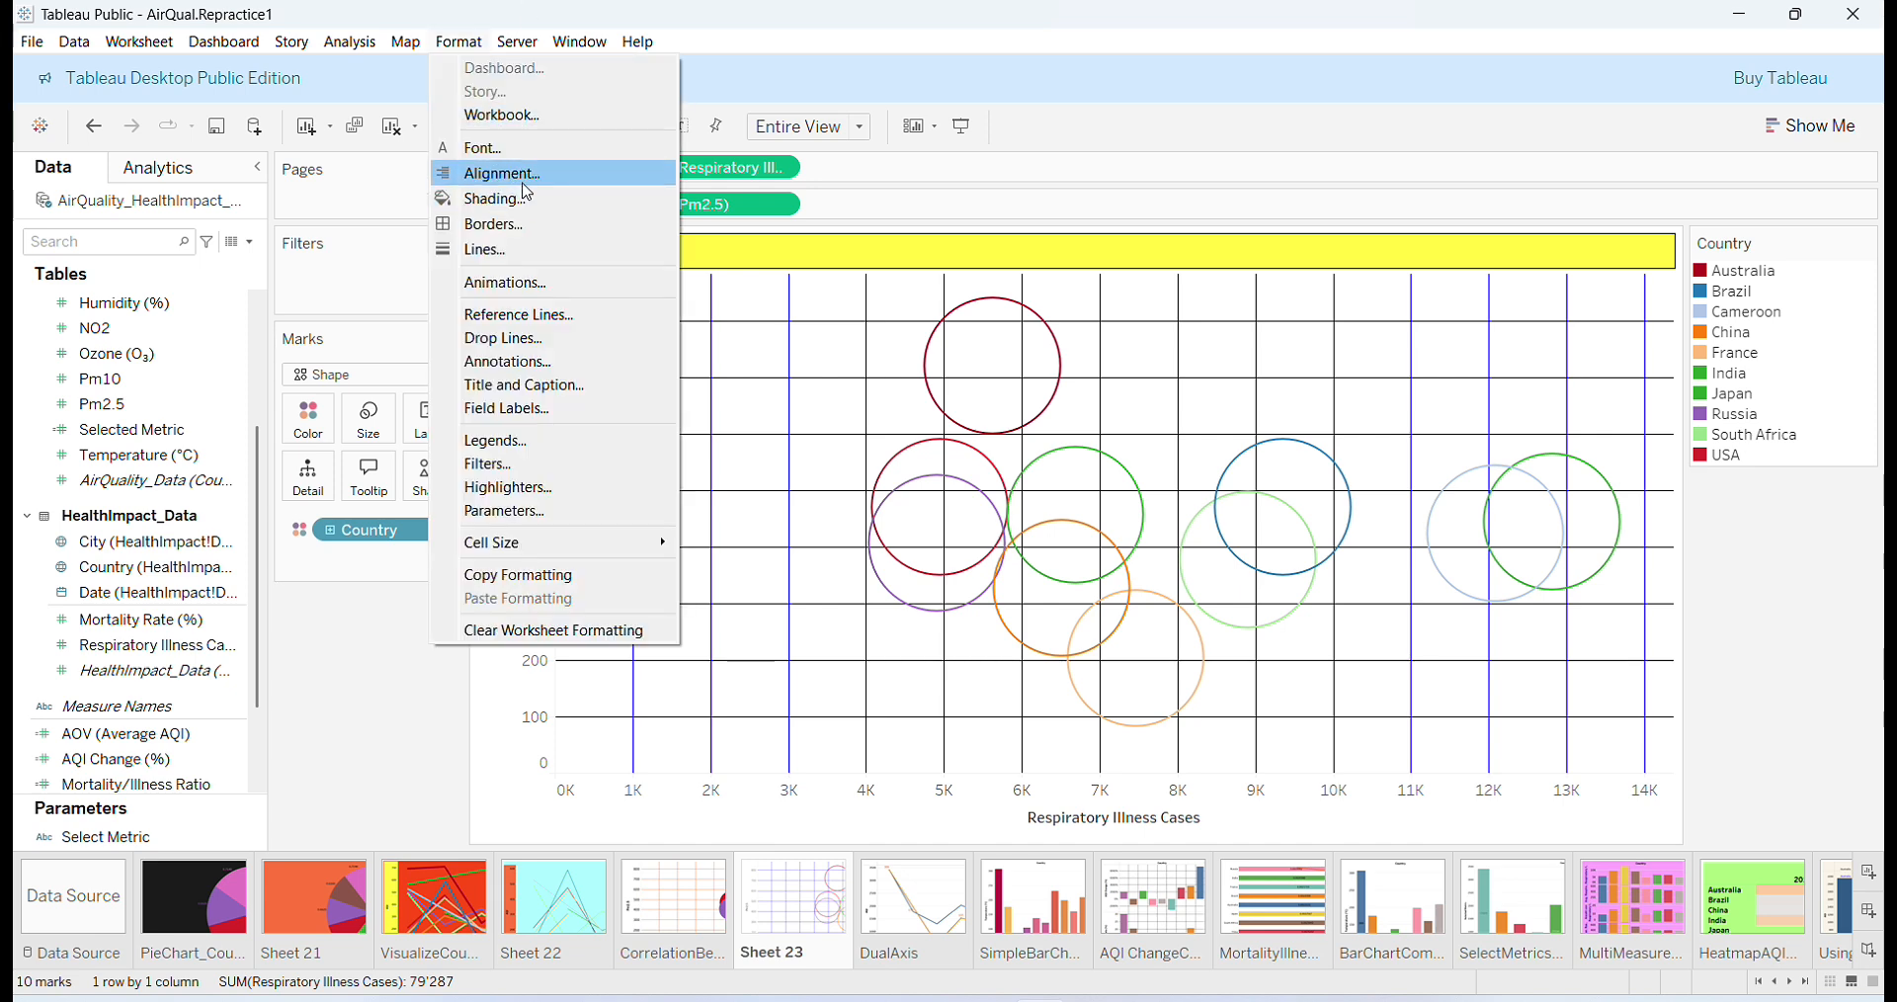
{"action": "left_click", "coordinate": [484, 147]}
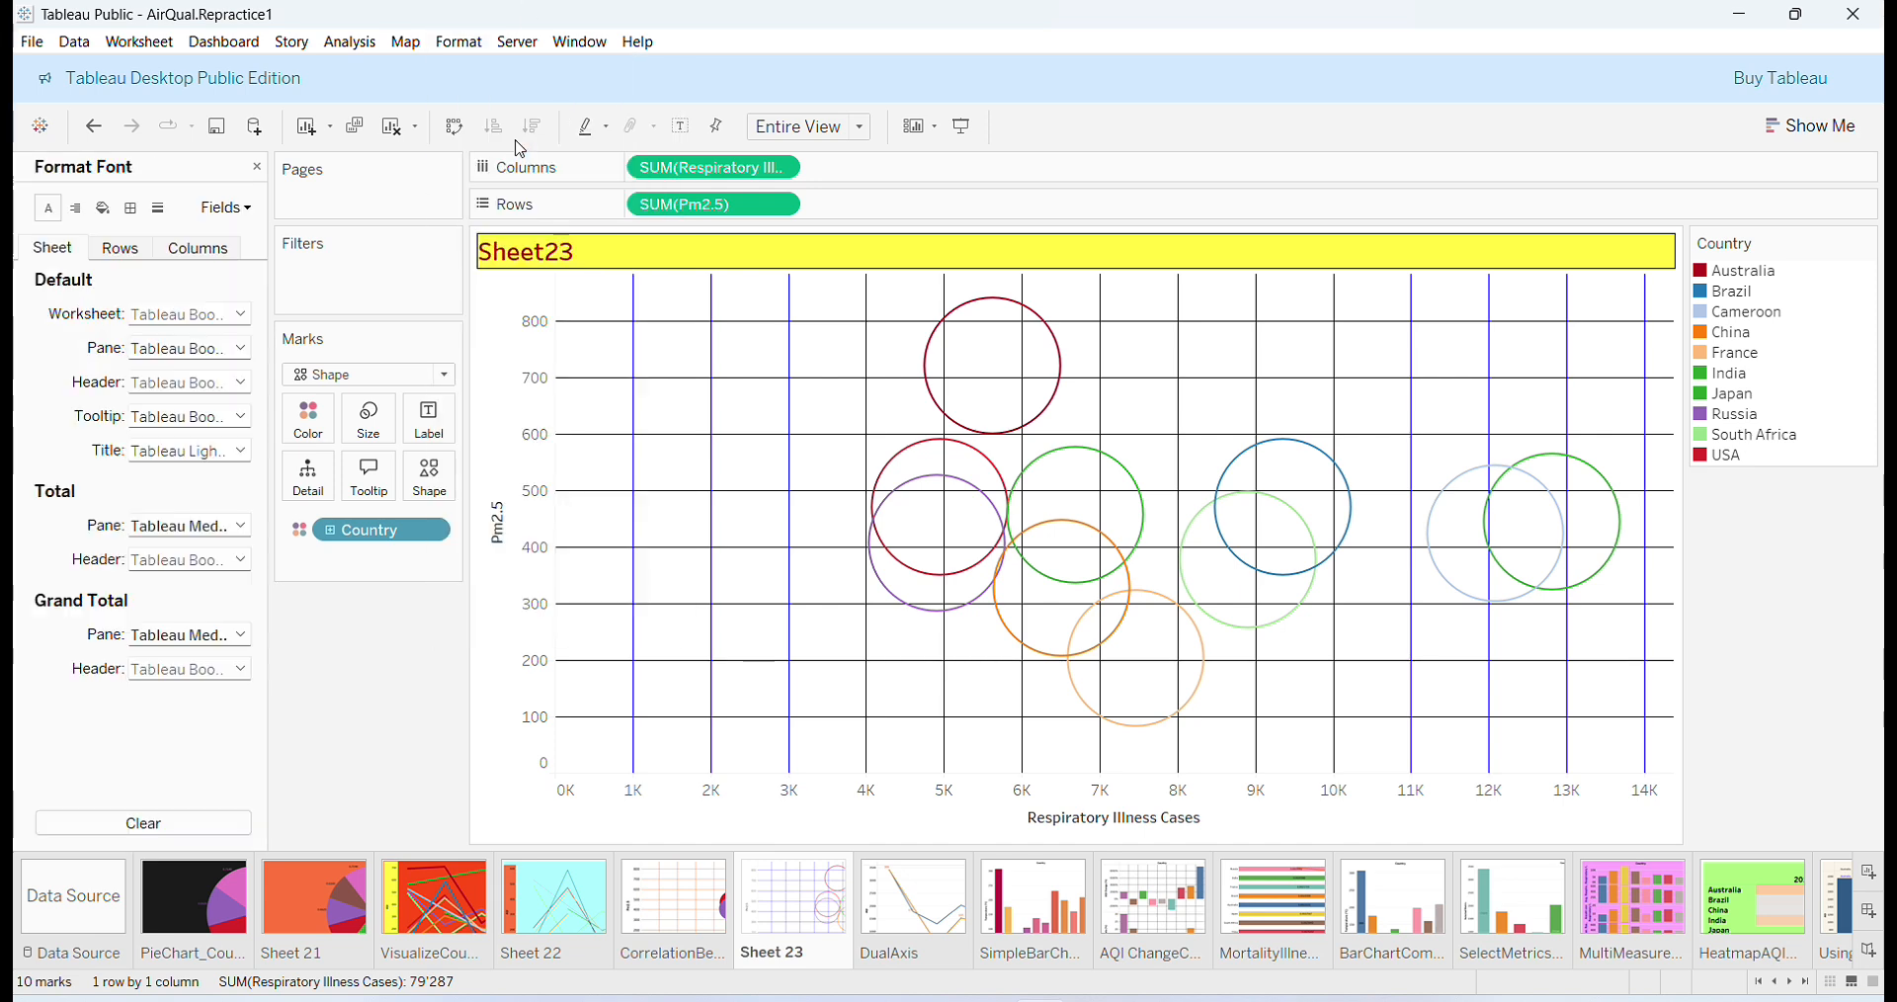
{"action": "left_click", "coordinate": [239, 314]}
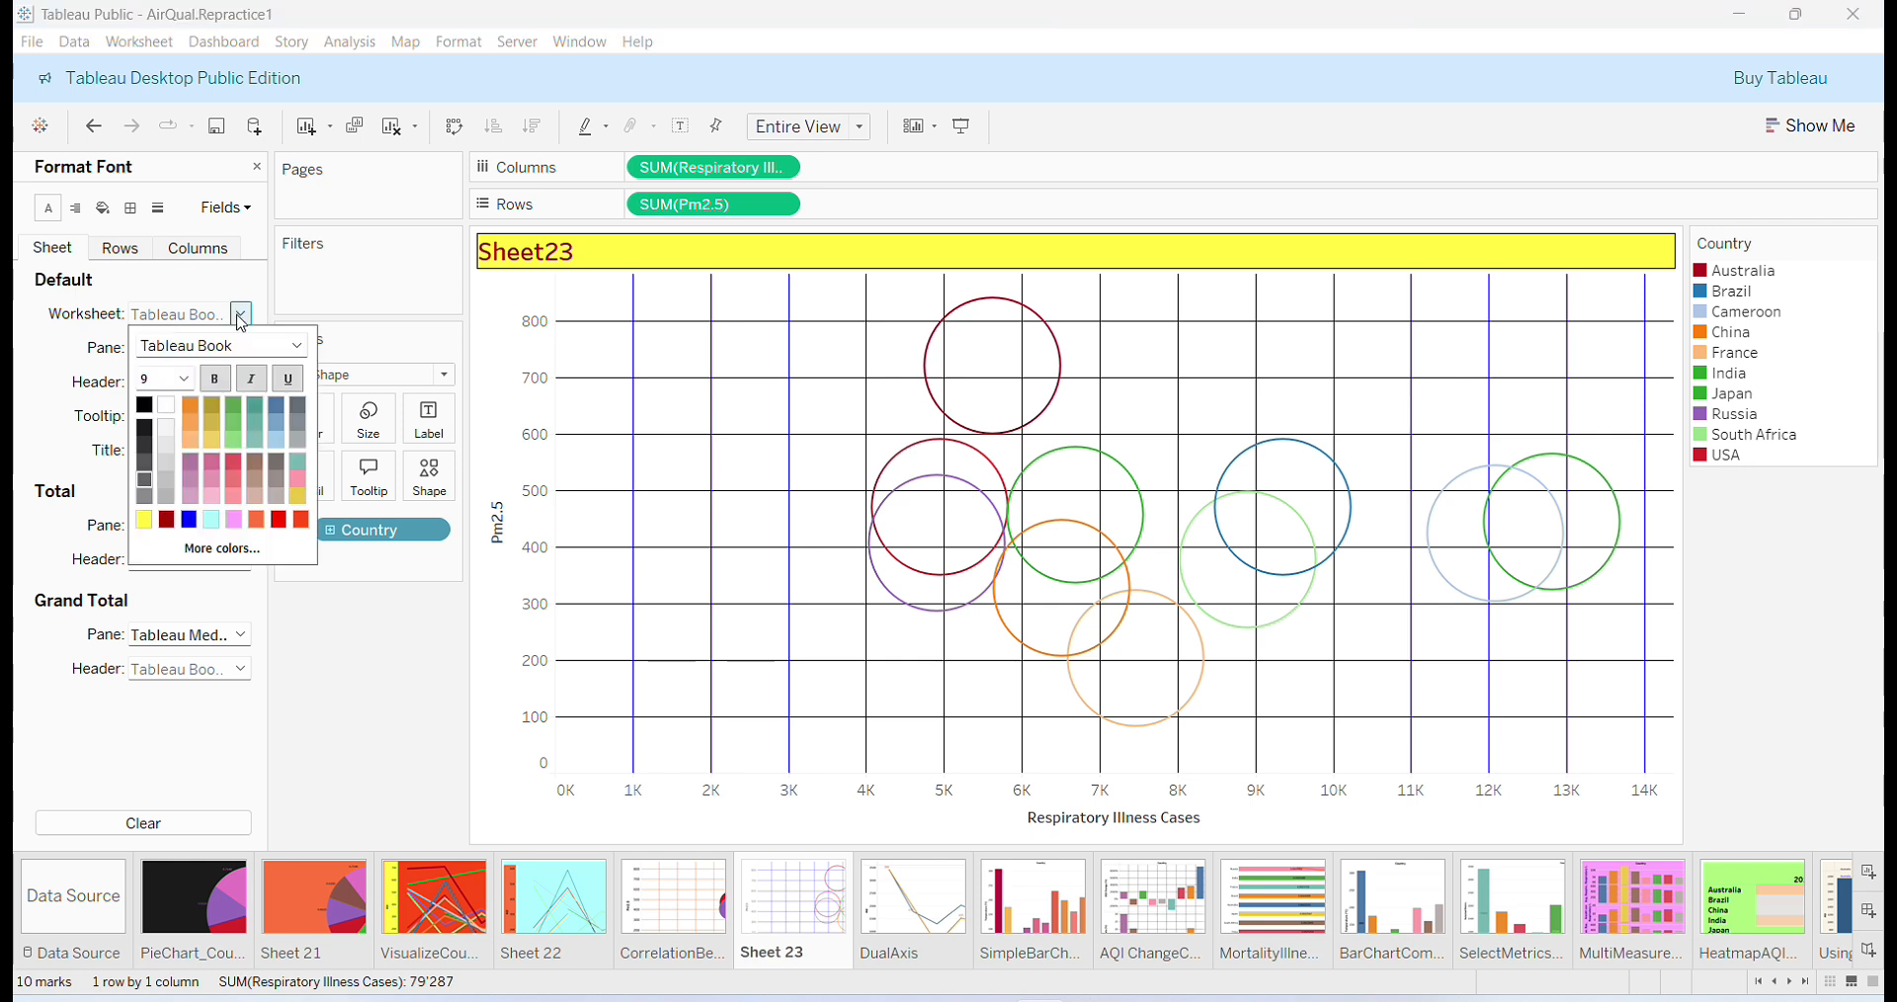
{"action": "left_click", "coordinate": [223, 386]}
{"action": "left_click", "coordinate": [215, 380]}
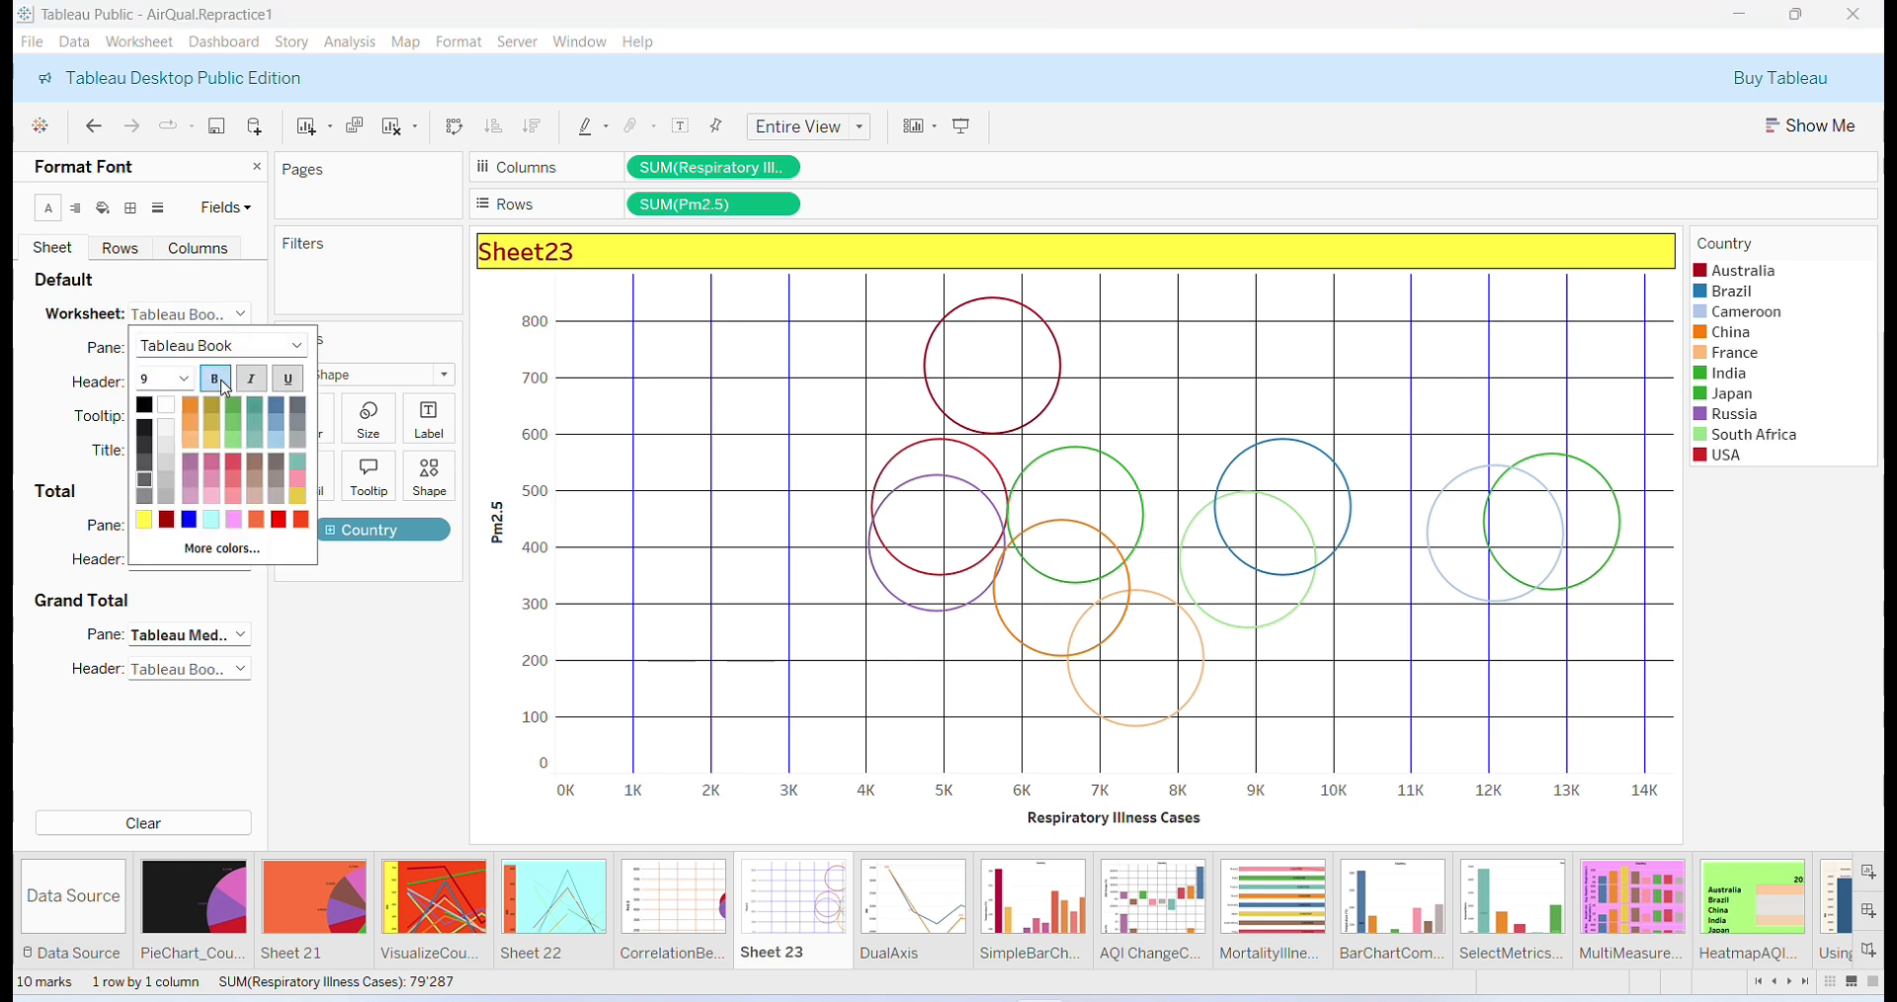
{"action": "left_click", "coordinate": [215, 379]}
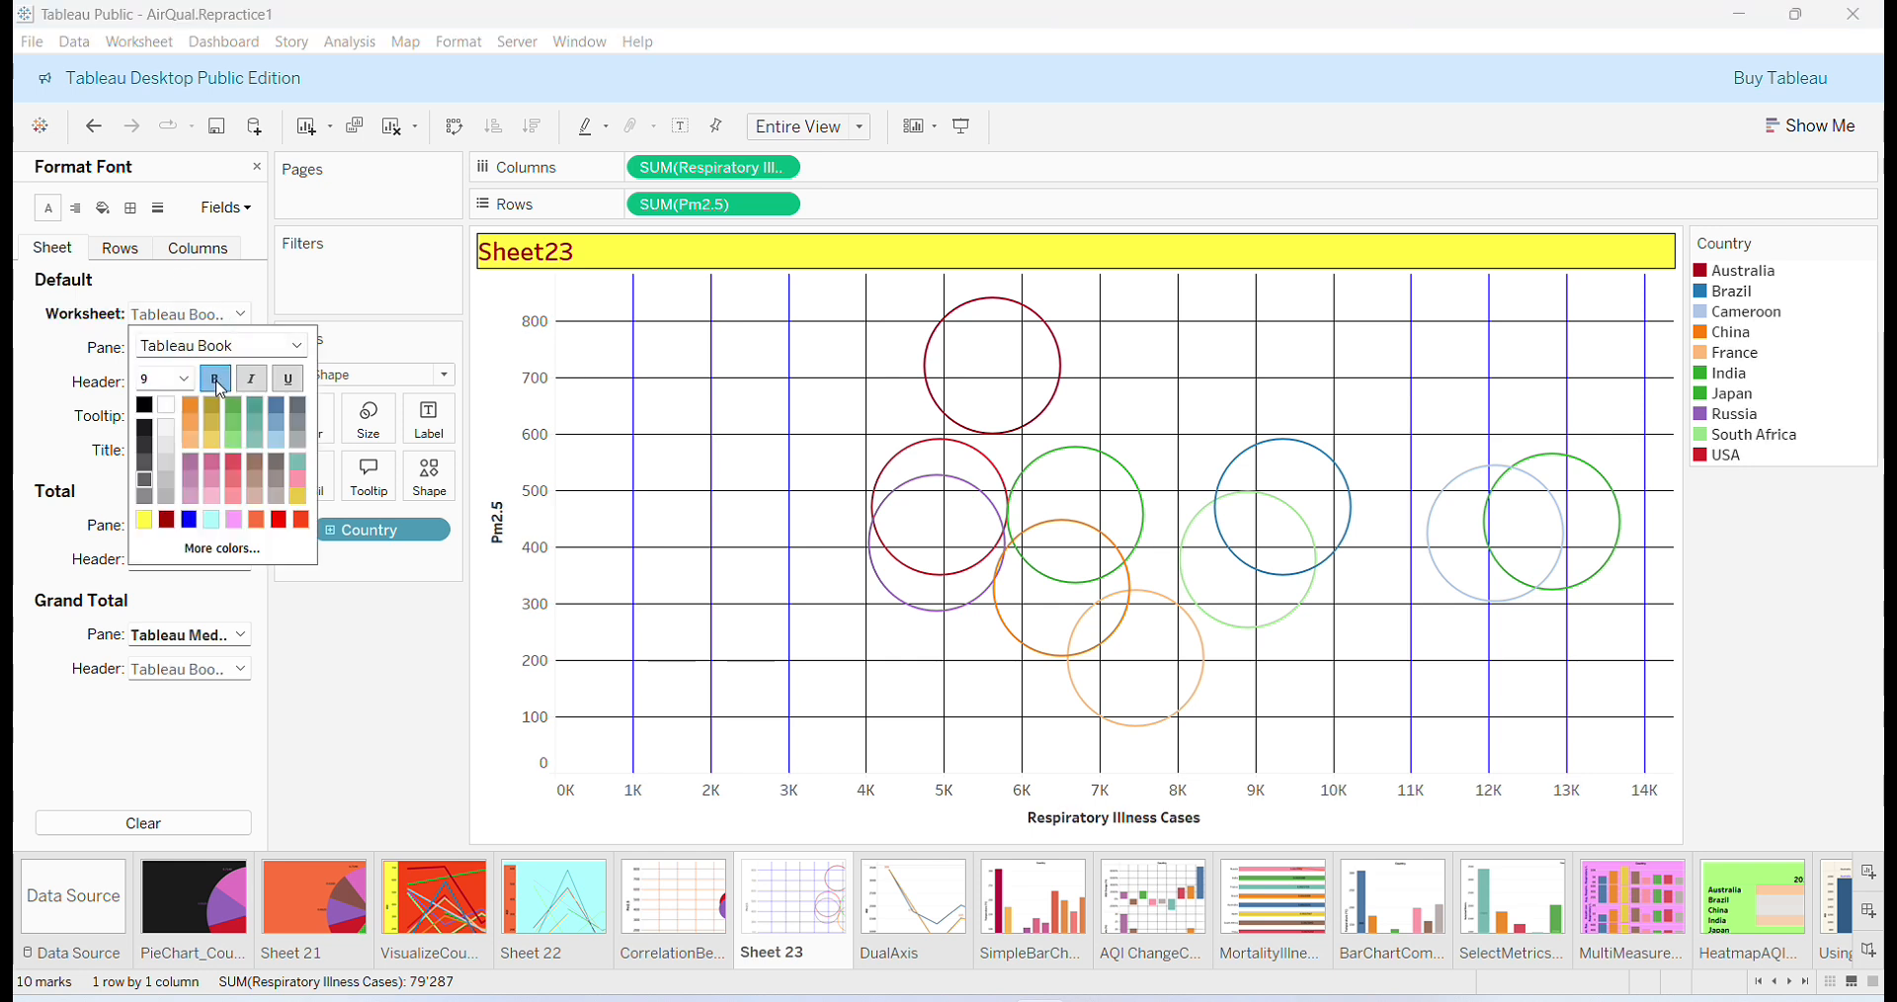
{"action": "left_click", "coordinate": [145, 406]}
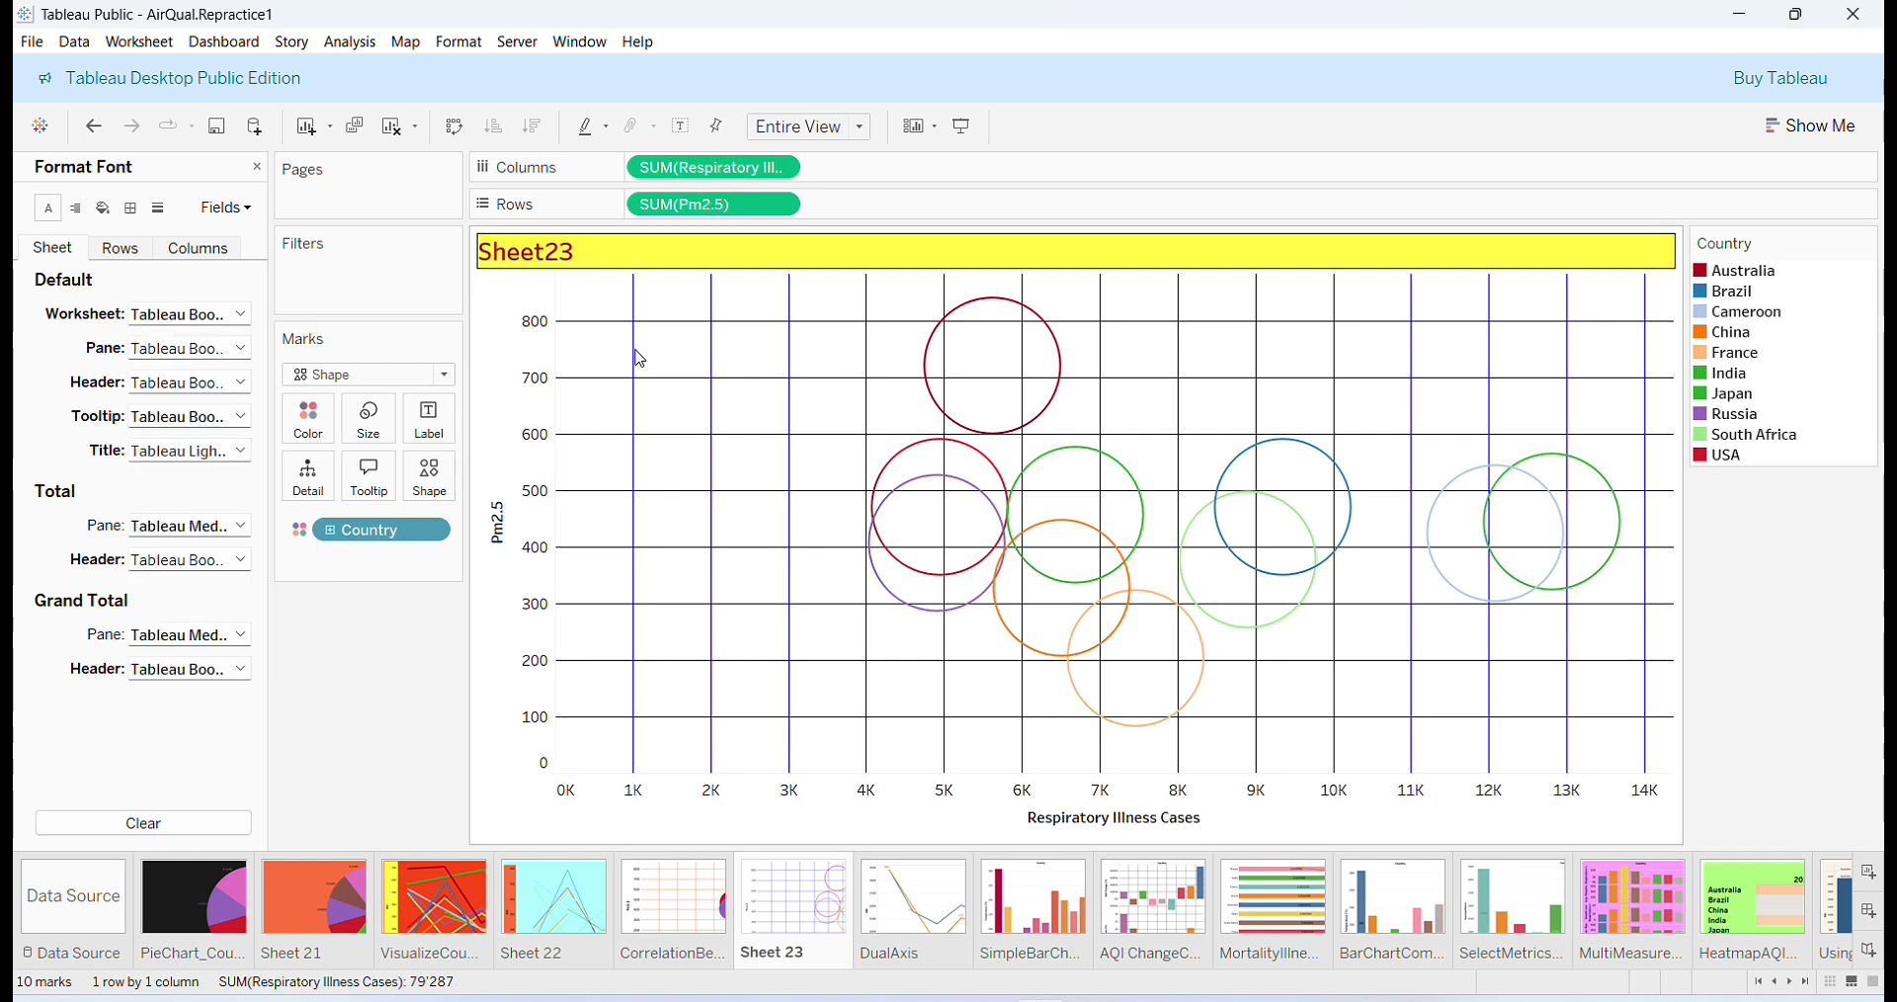
{"action": "mouse_move", "coordinate": [1193, 590]}
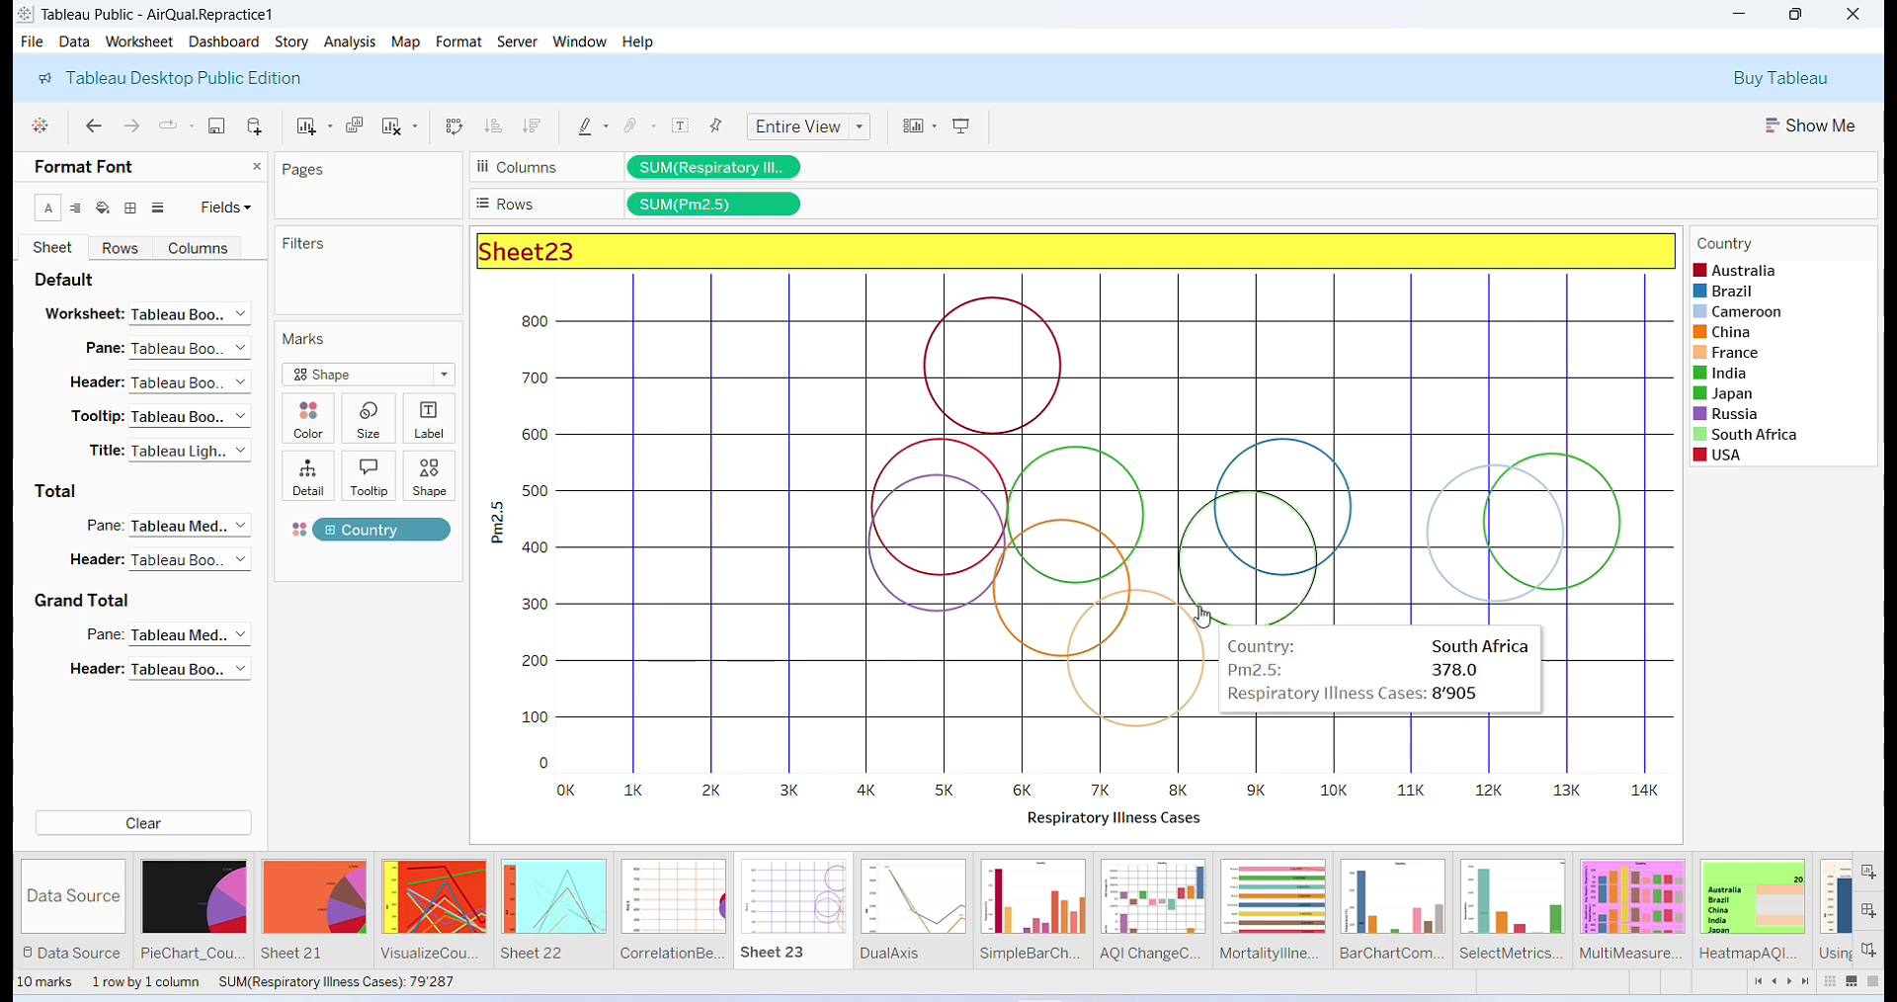
{"action": "mouse_move", "coordinate": [1010, 544]}
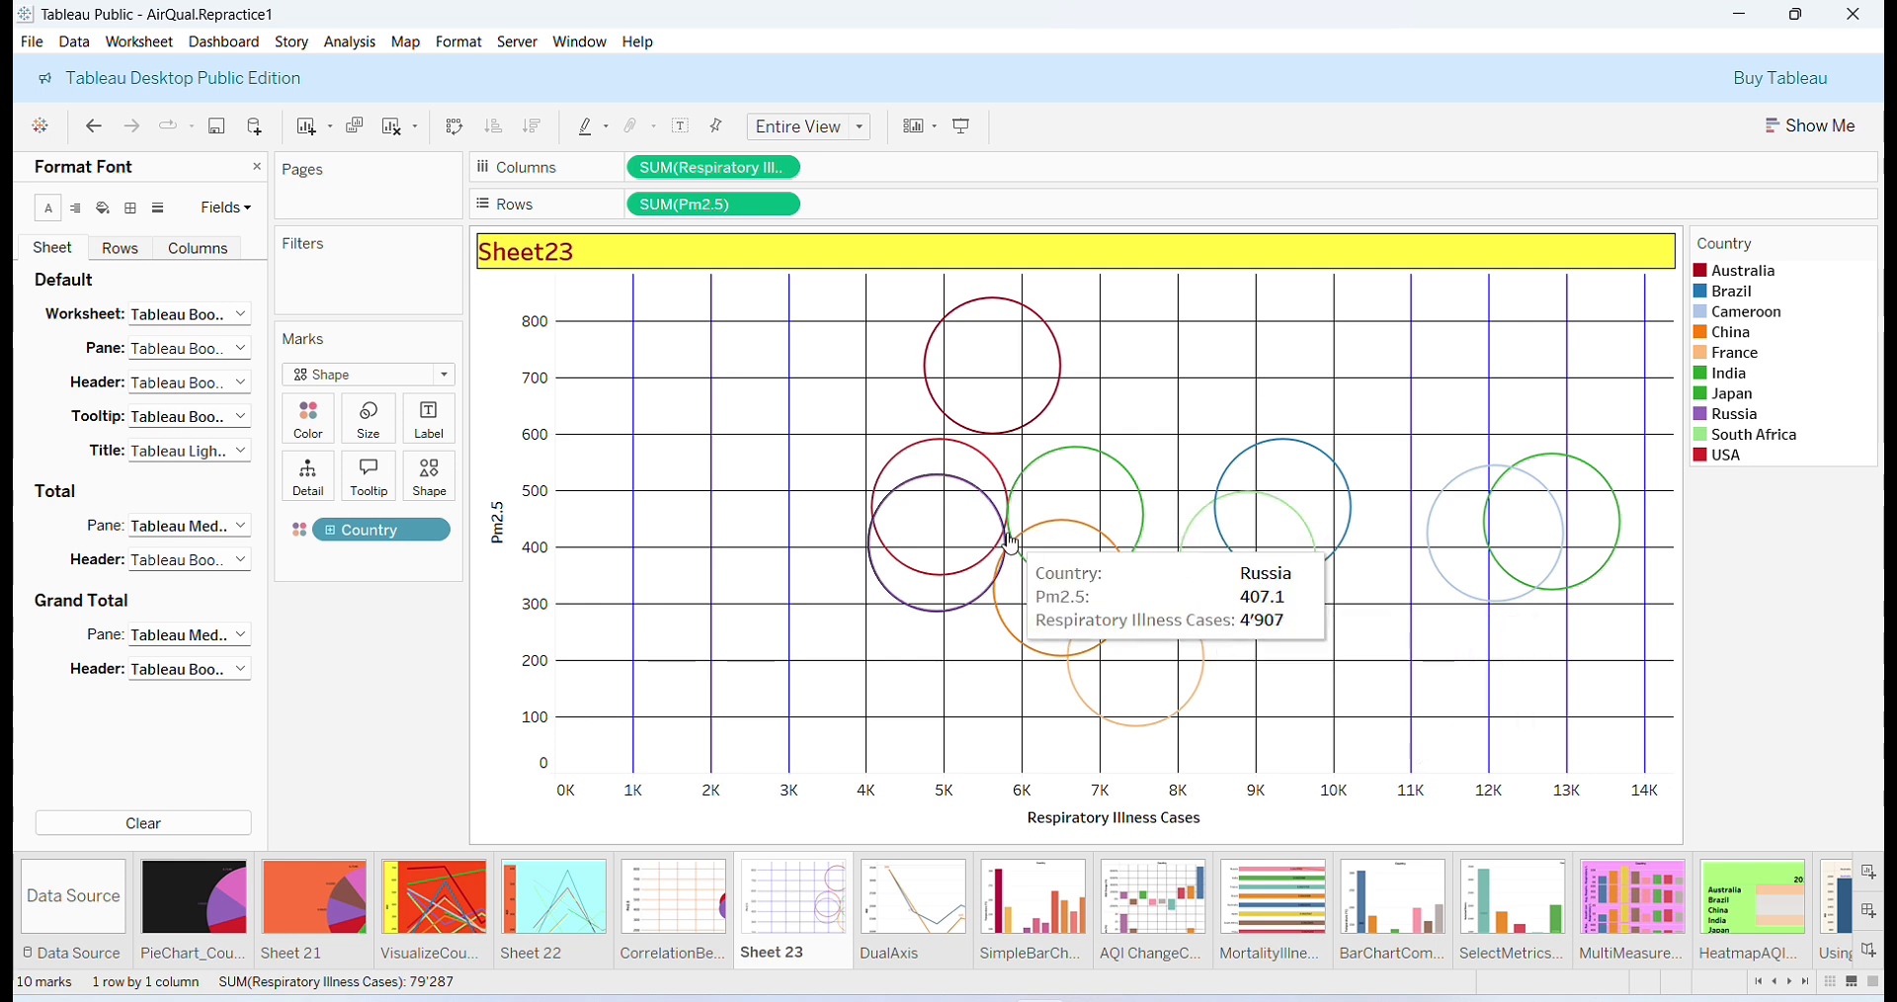
{"action": "left_click", "coordinate": [259, 168]}
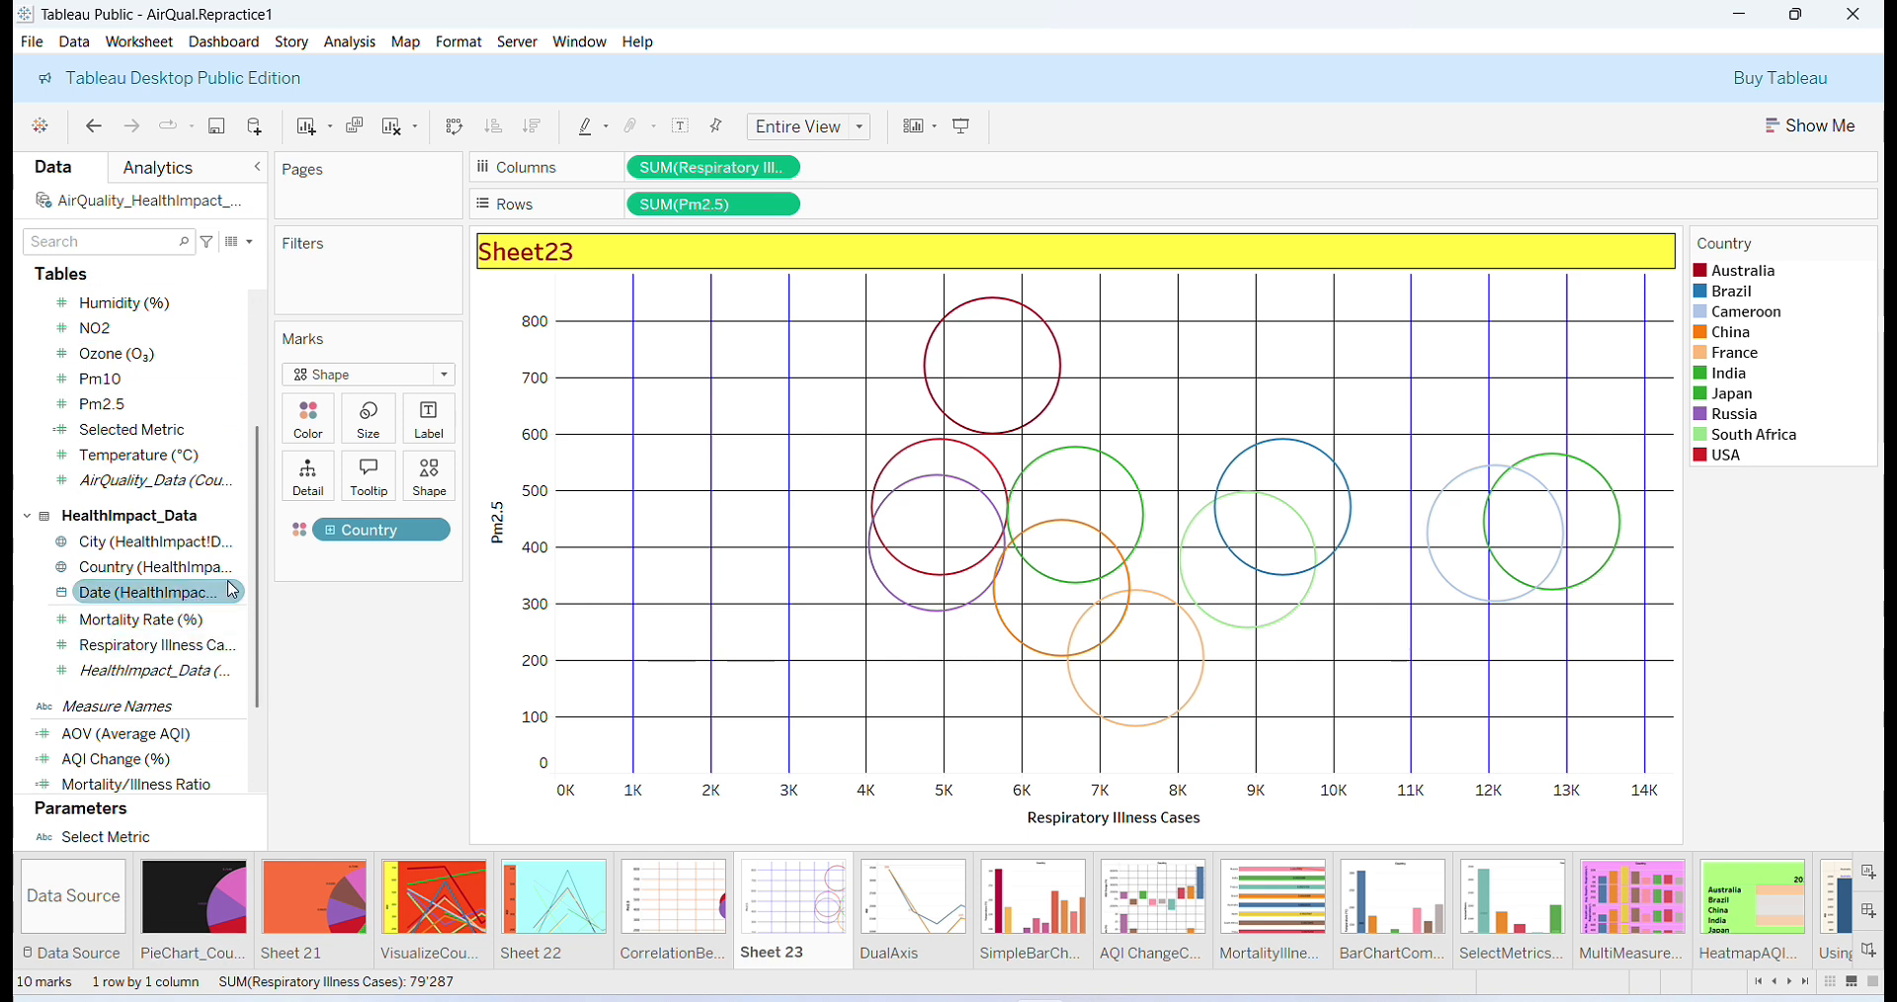
Filter Sheet 23 by Country with all countries included, and show the filter's checklist beside the chart.
{"action": "scroll", "coordinate": [246, 750], "scroll_direction": "down", "scroll_amount": 3}
{"action": "scroll", "coordinate": [240, 793], "scroll_direction": "up", "scroll_amount": 5}
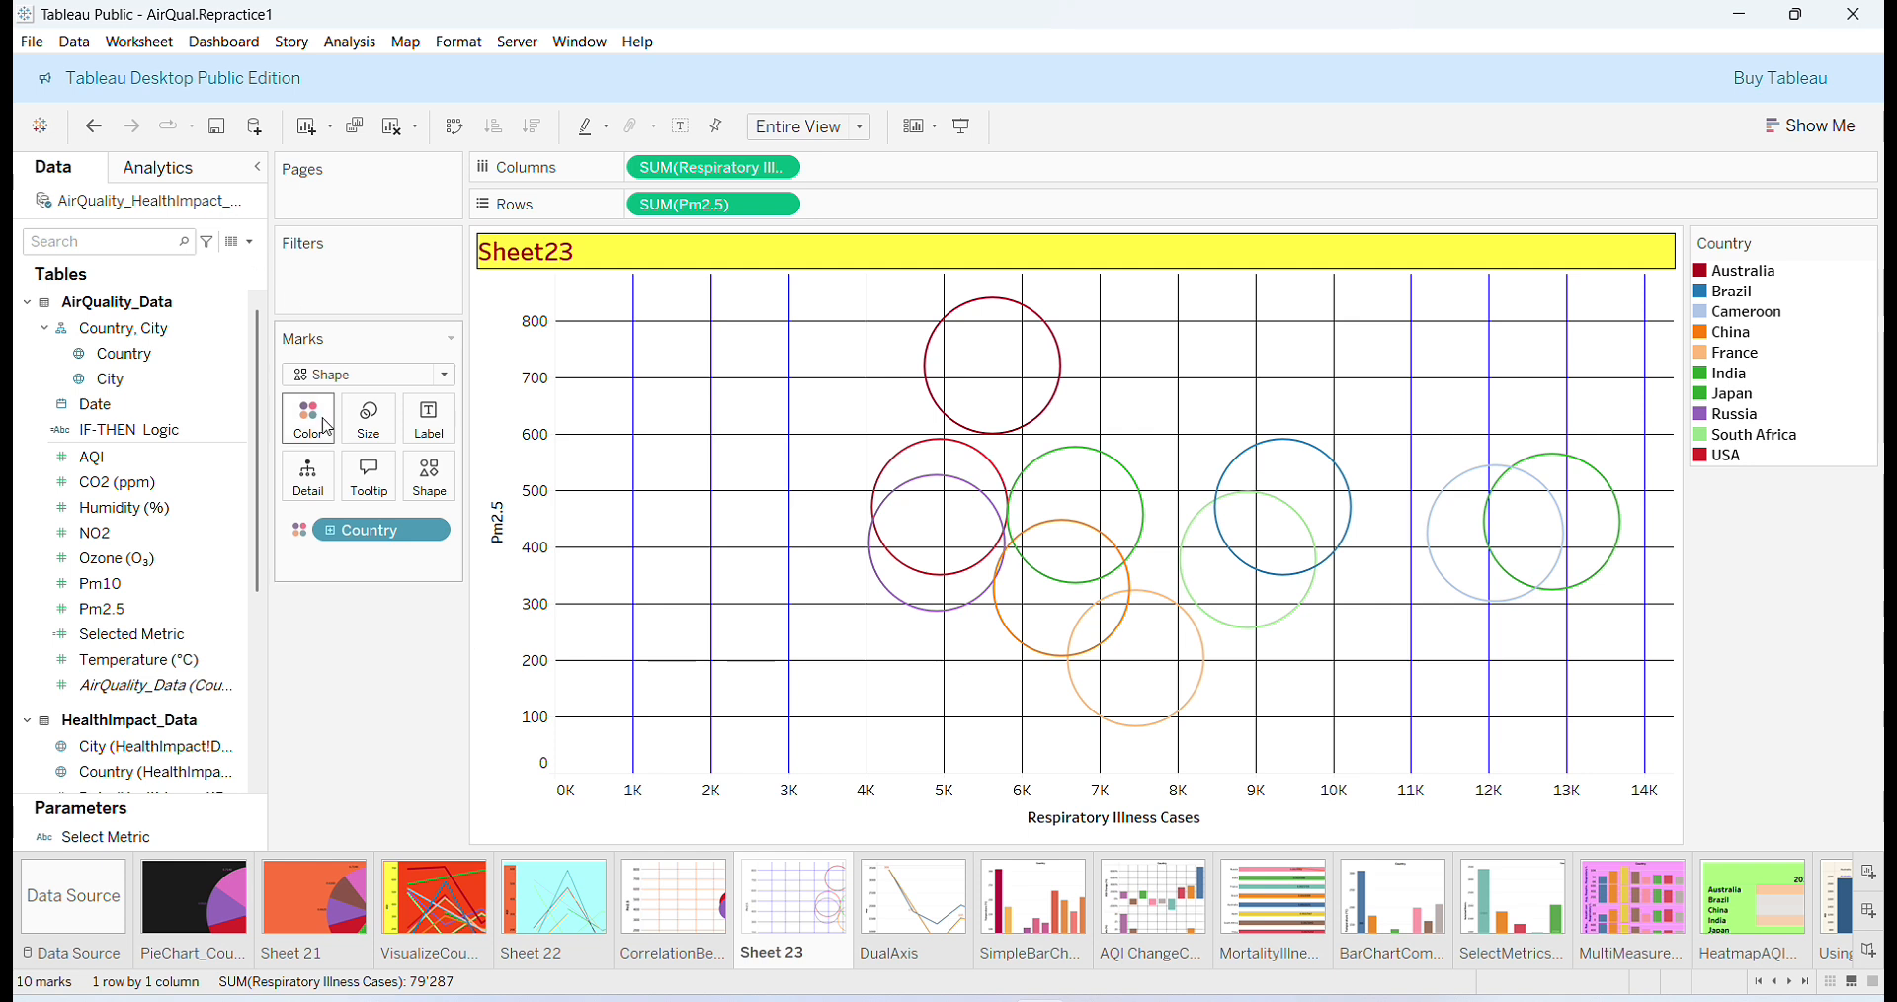
{"action": "left_click_drag", "start_coordinate": [115, 354], "coordinate": [372, 303]}
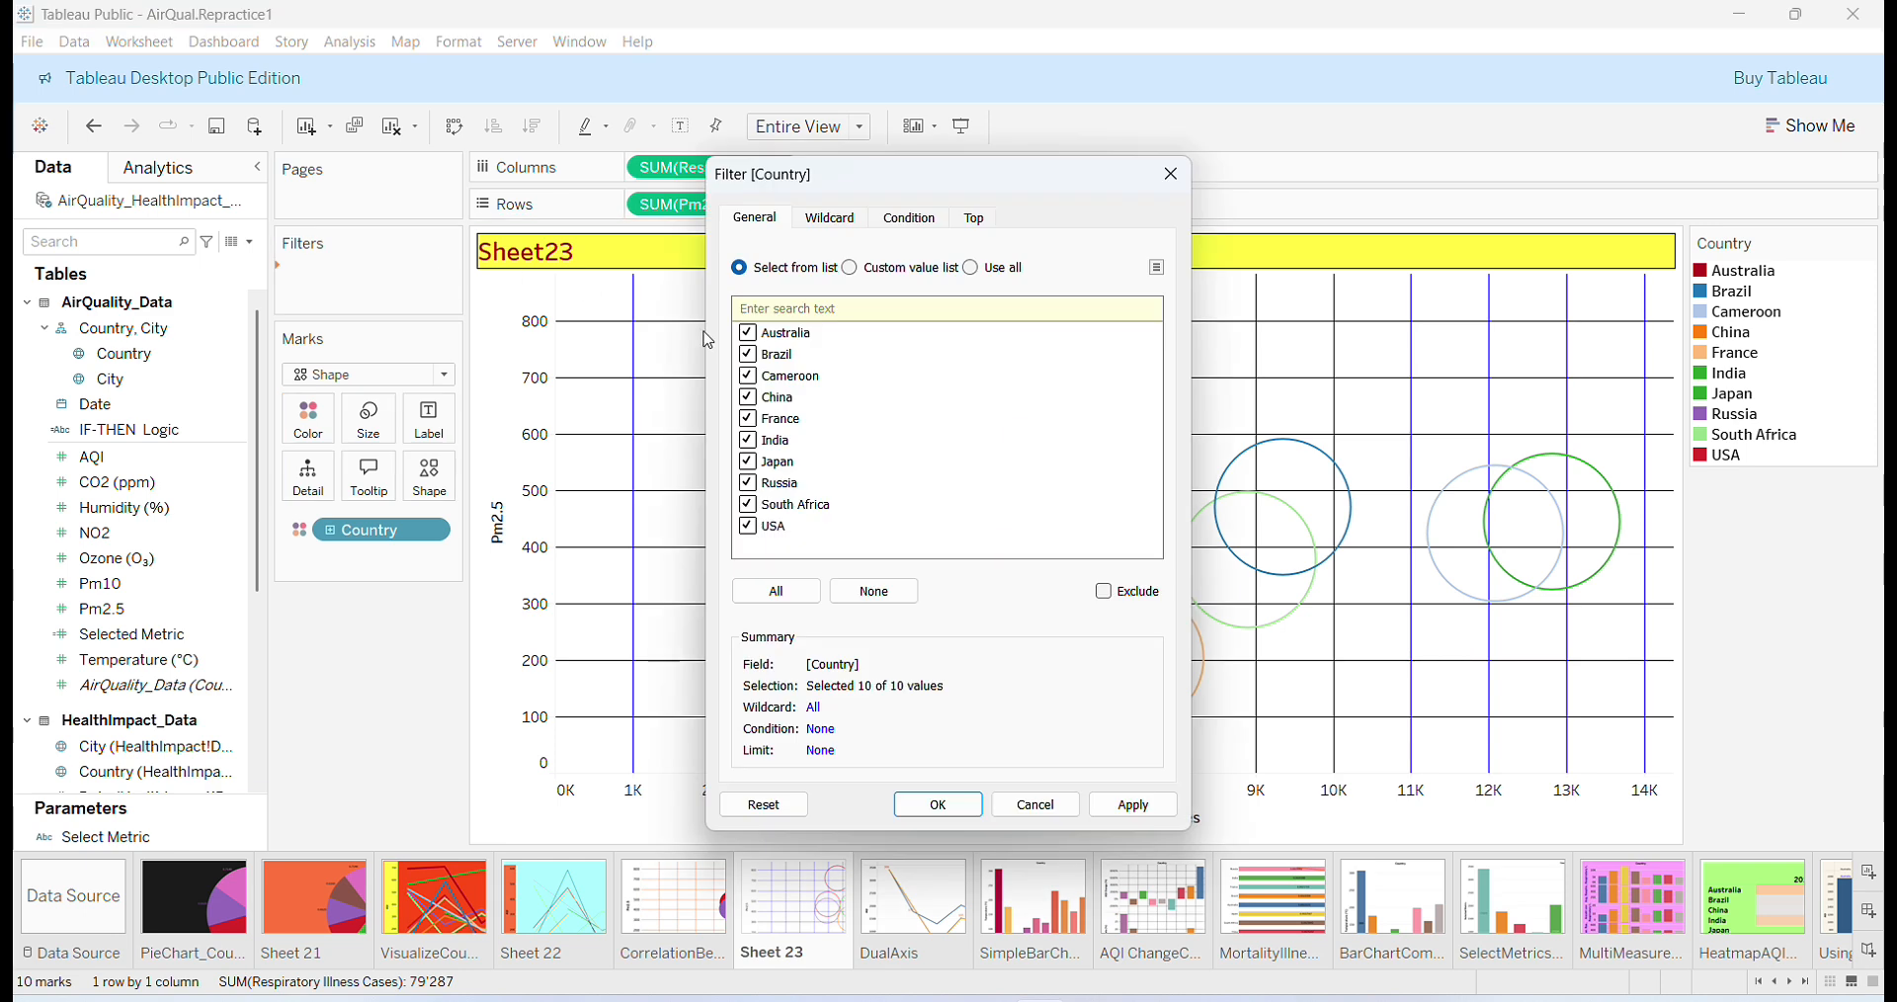
{"action": "left_click", "coordinate": [806, 599]}
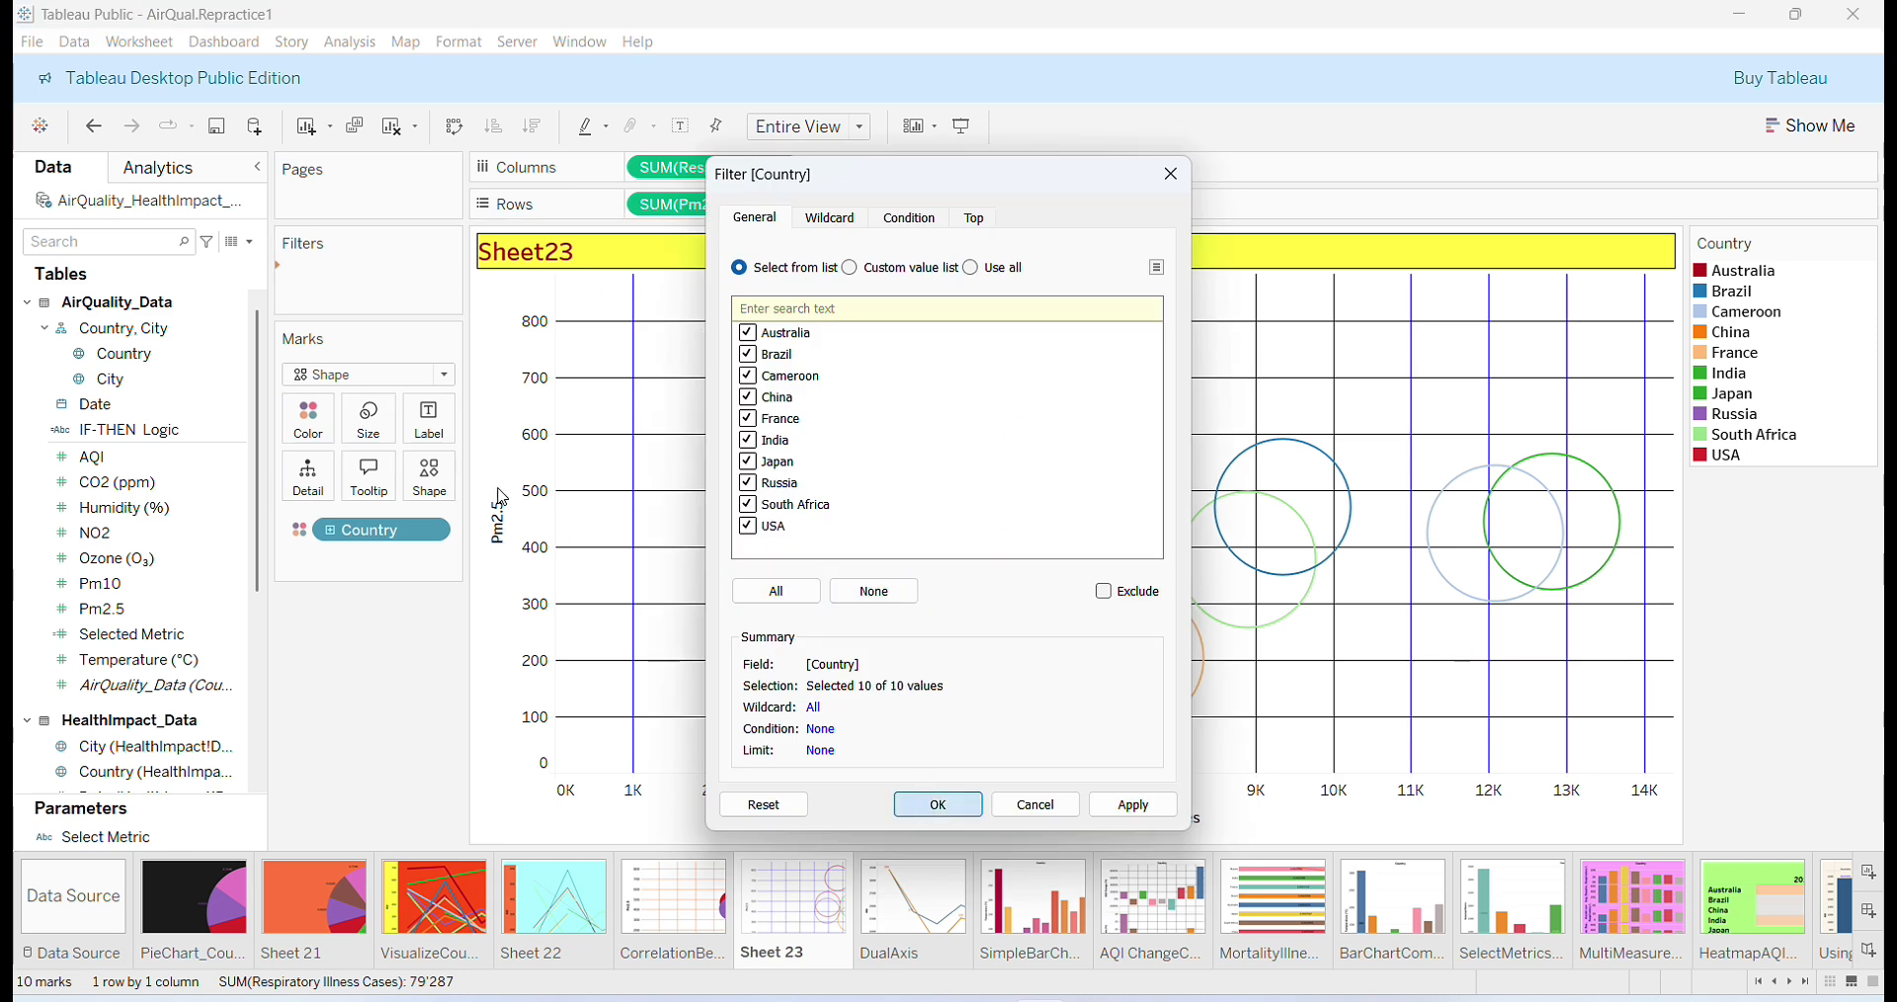
{"action": "left_click", "coordinate": [937, 804]}
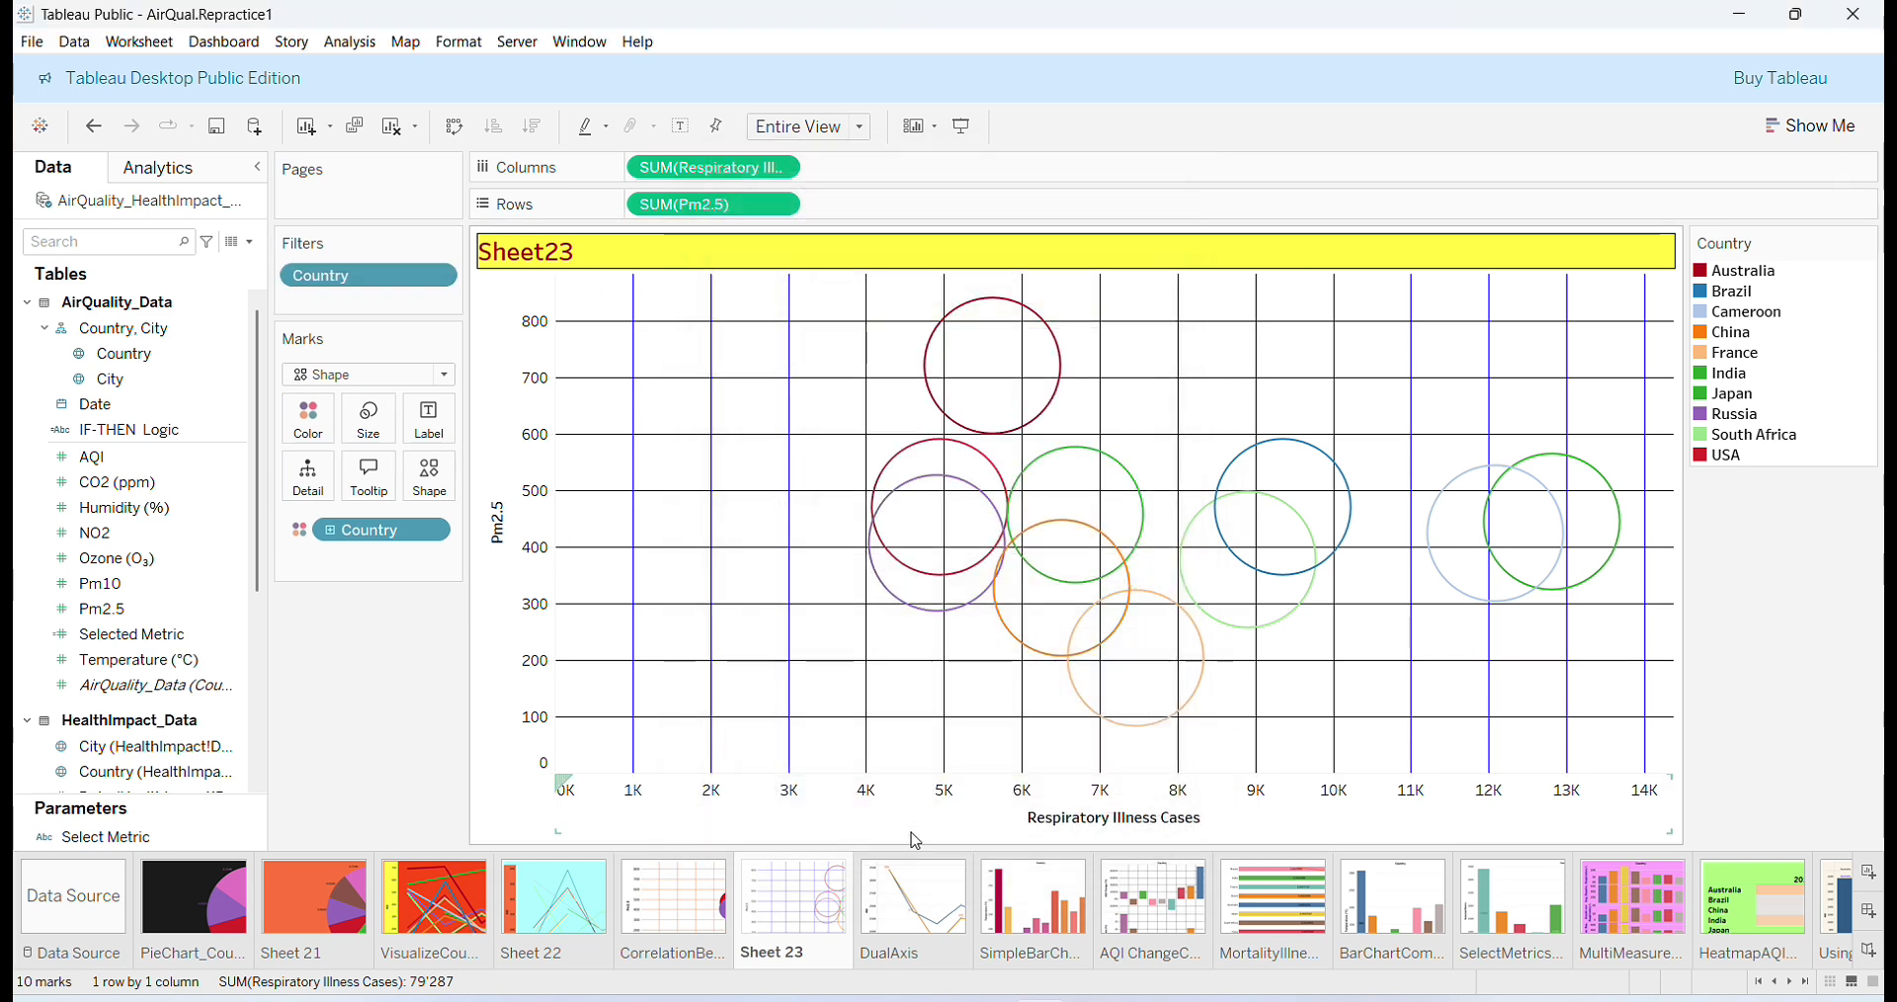
{"action": "left_click", "coordinate": [441, 279]}
{"action": "left_click", "coordinate": [409, 346]}
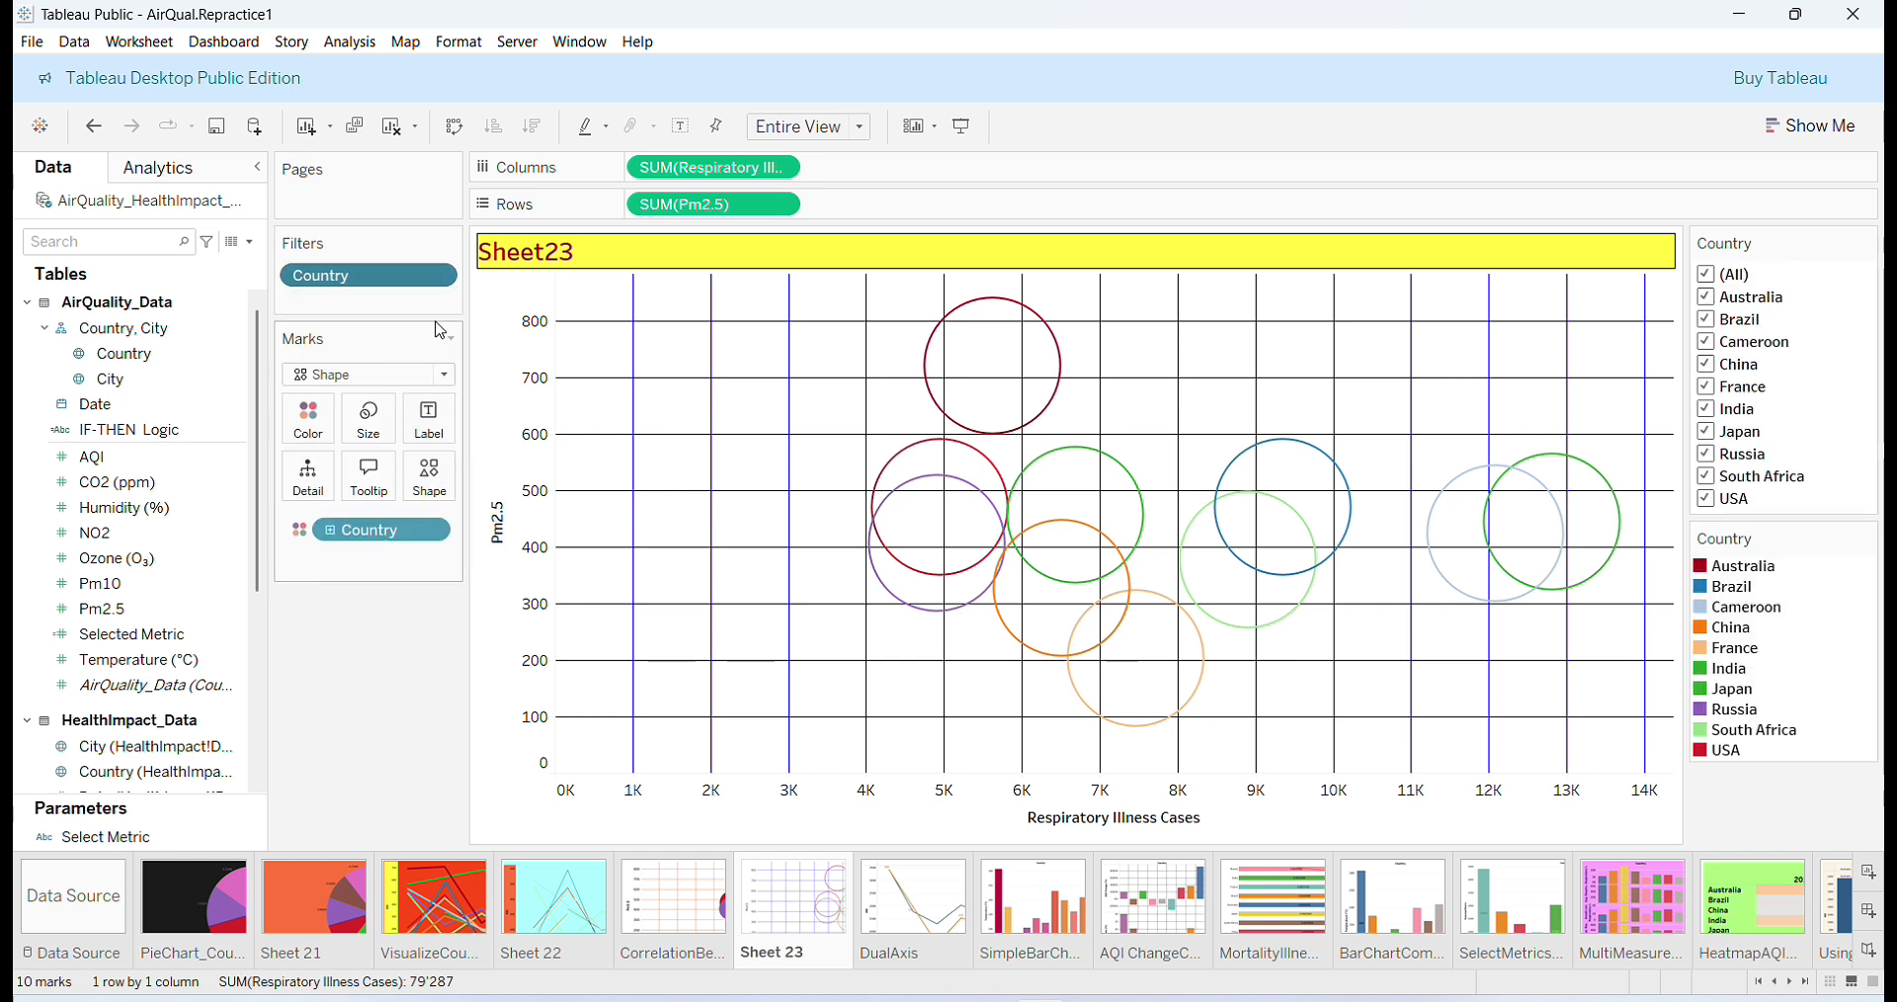
Test the Country filter by excluding China, Russia, Brazil and South Africa, and include all countries again.
{"action": "left_click", "coordinate": [1707, 366]}
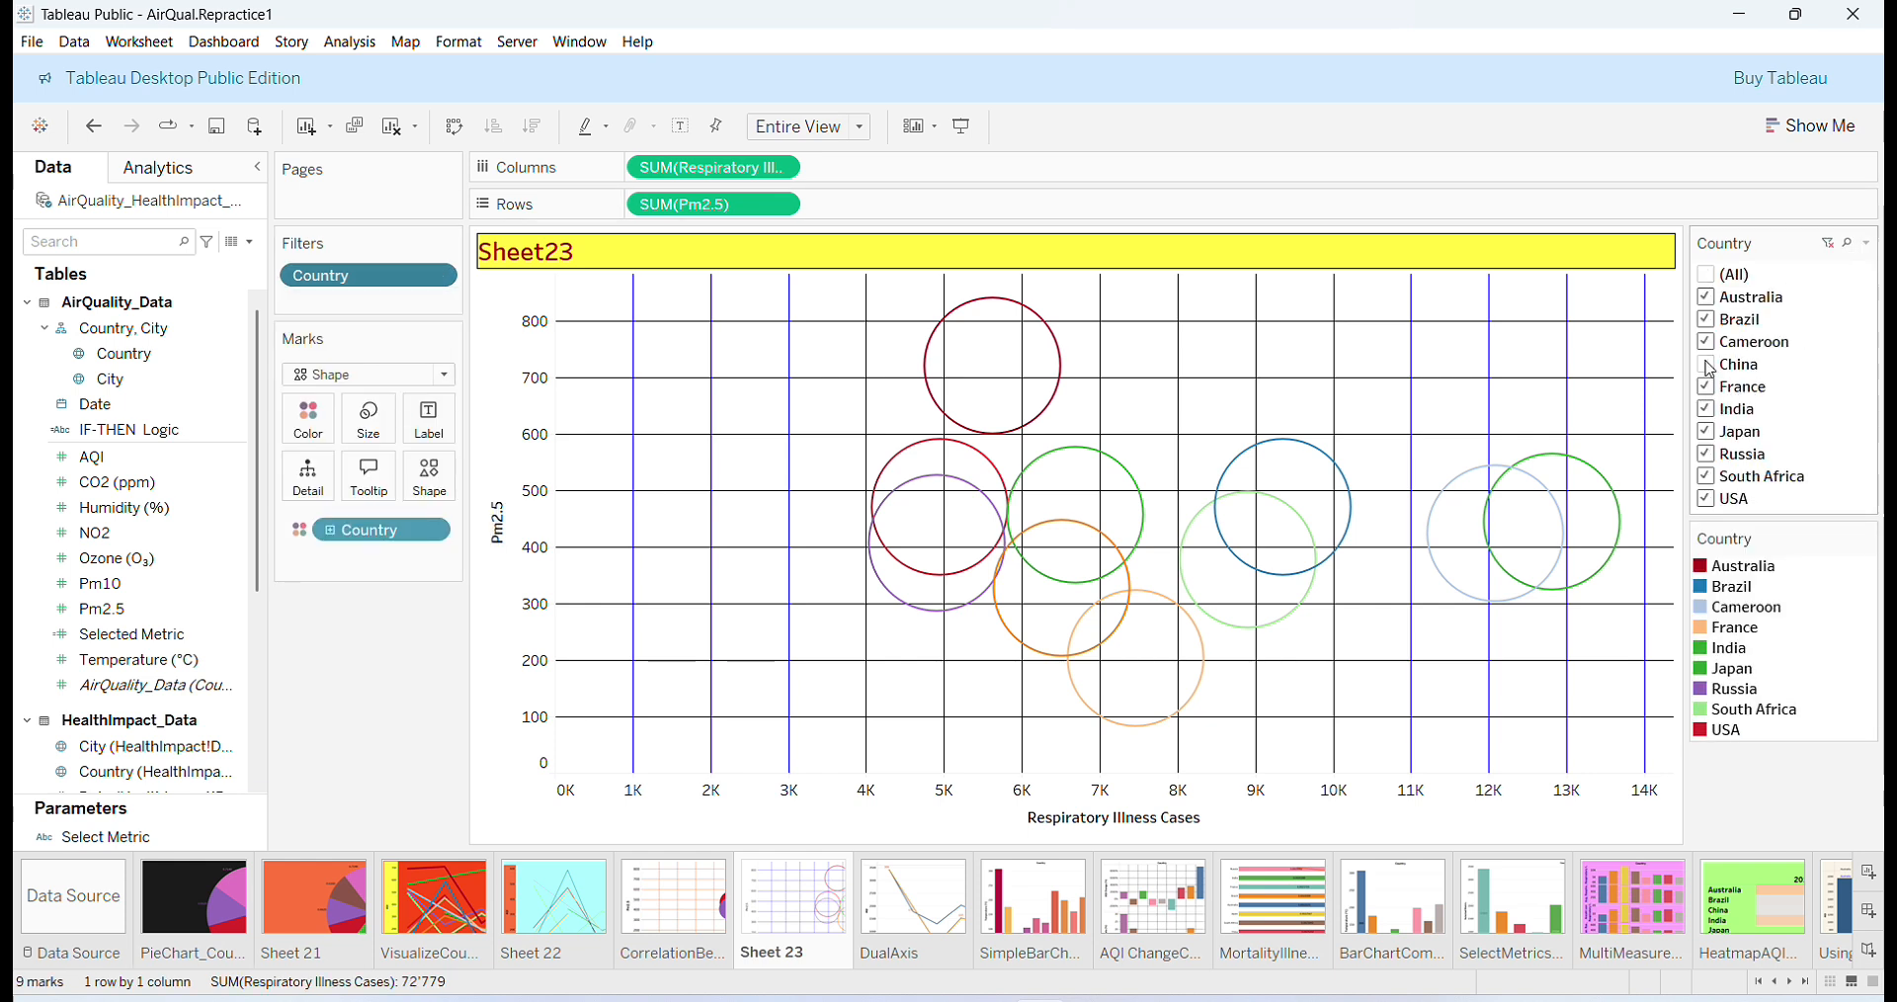
{"action": "left_click", "coordinate": [1707, 455]}
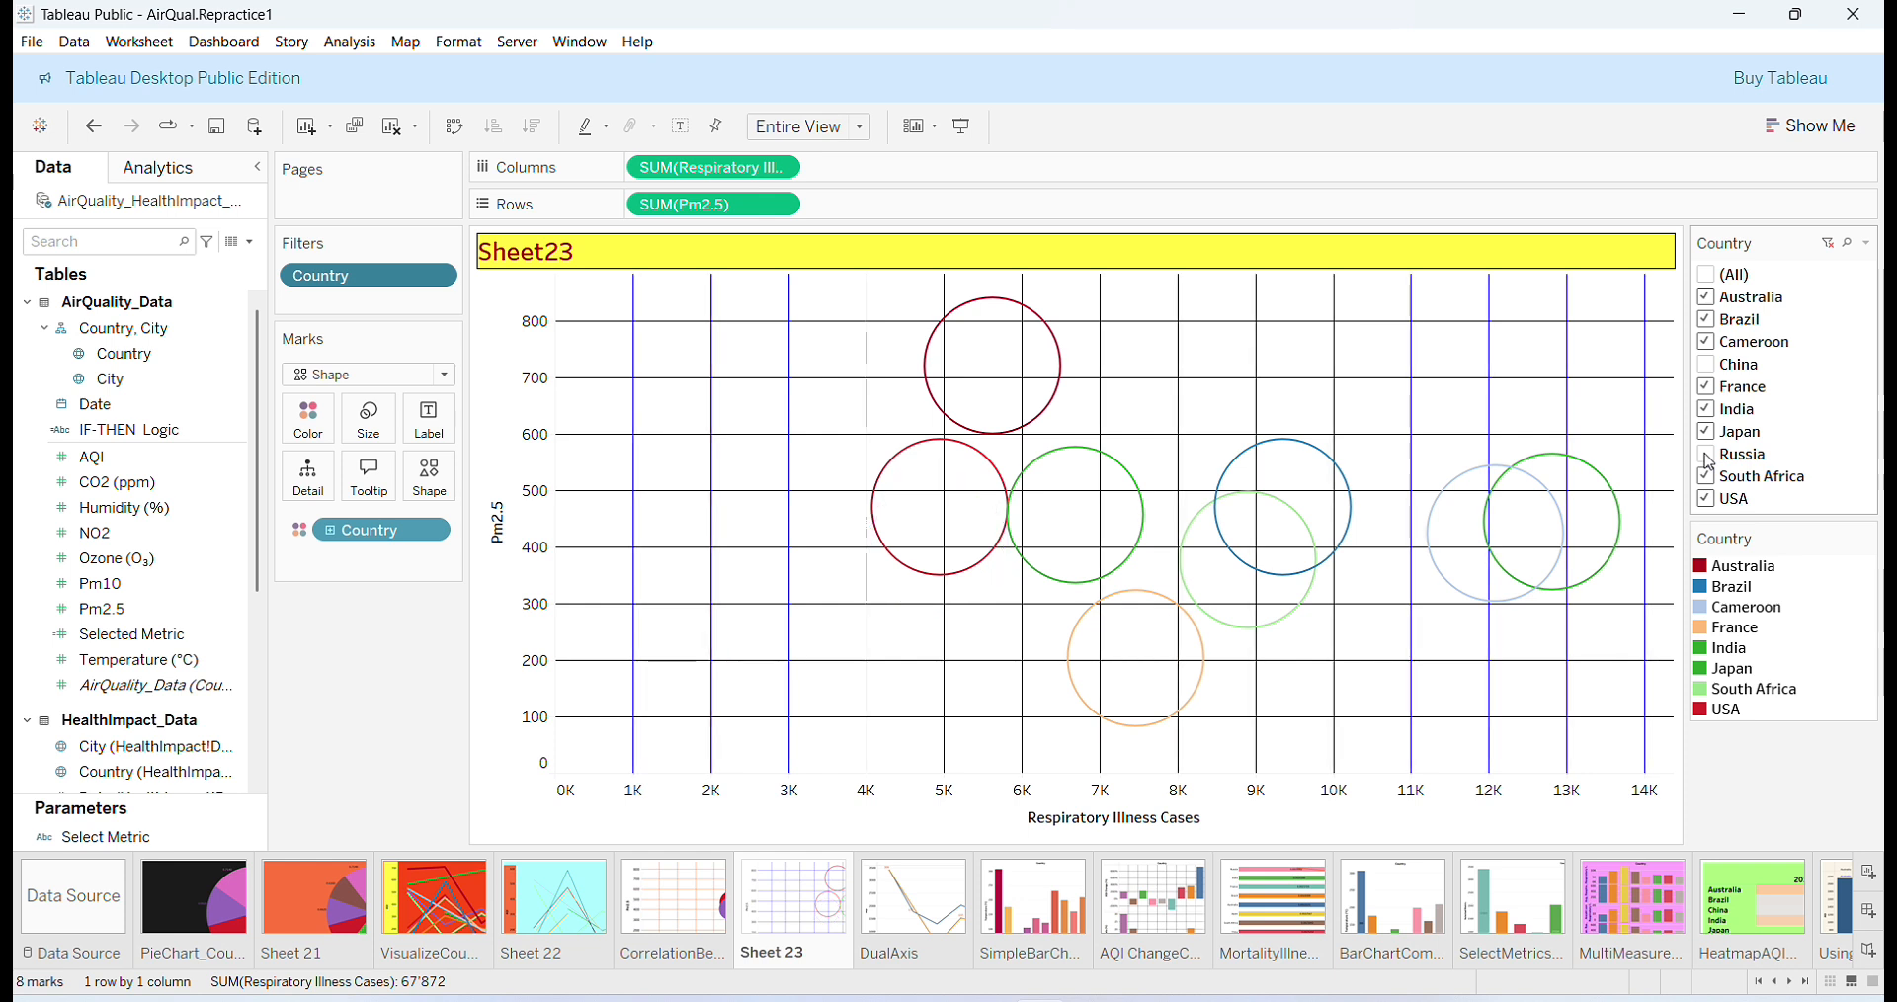
{"action": "left_click", "coordinate": [1712, 320]}
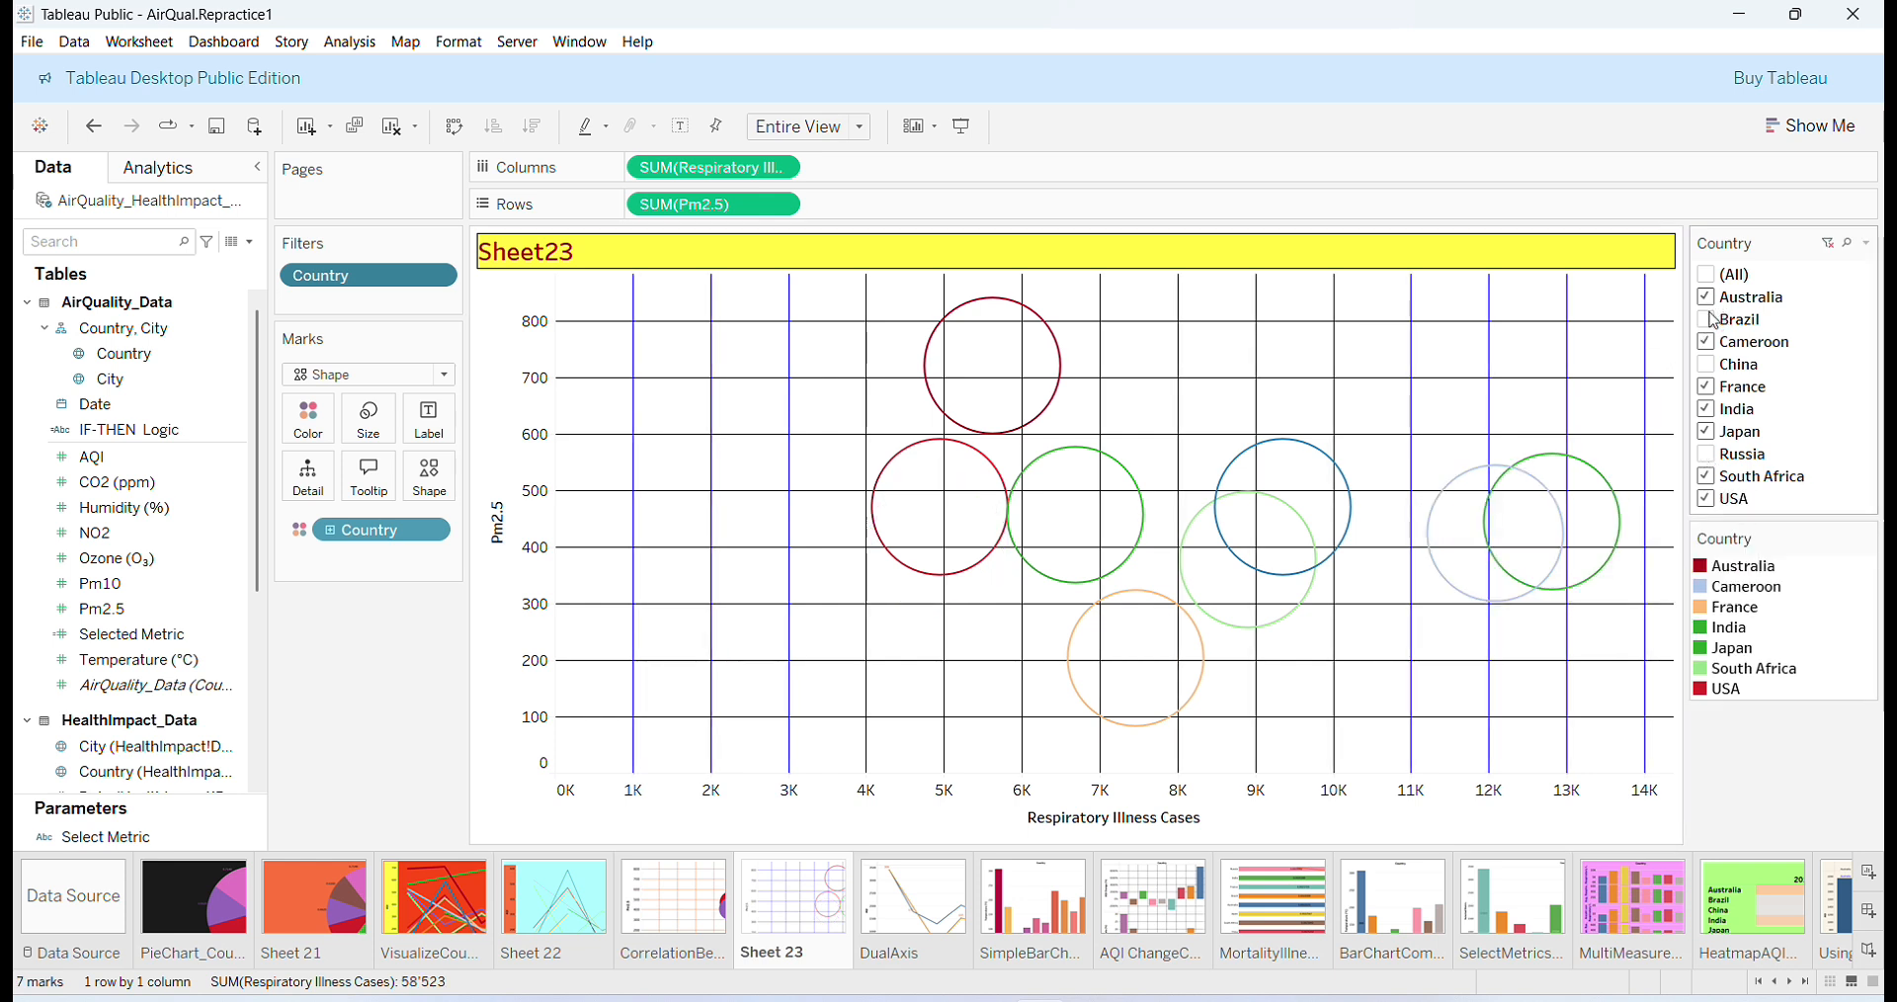
{"action": "left_click", "coordinate": [1708, 477]}
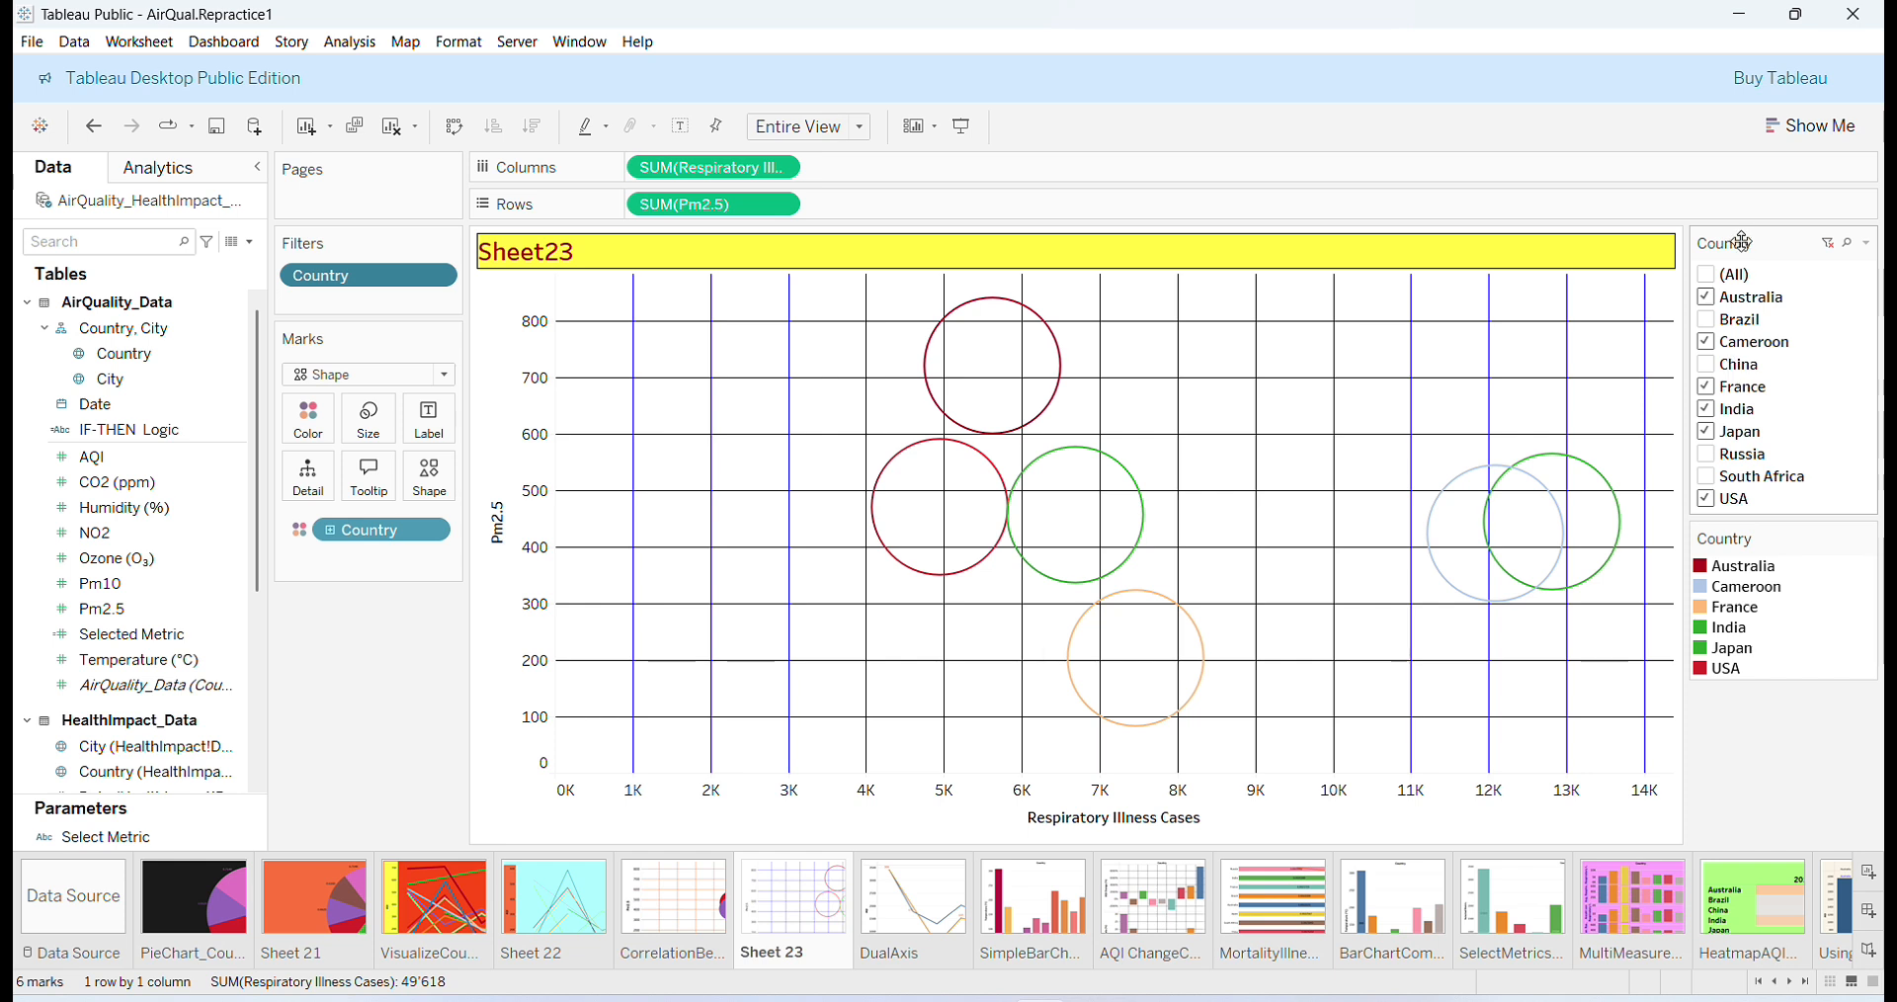
{"action": "left_click", "coordinate": [1706, 276]}
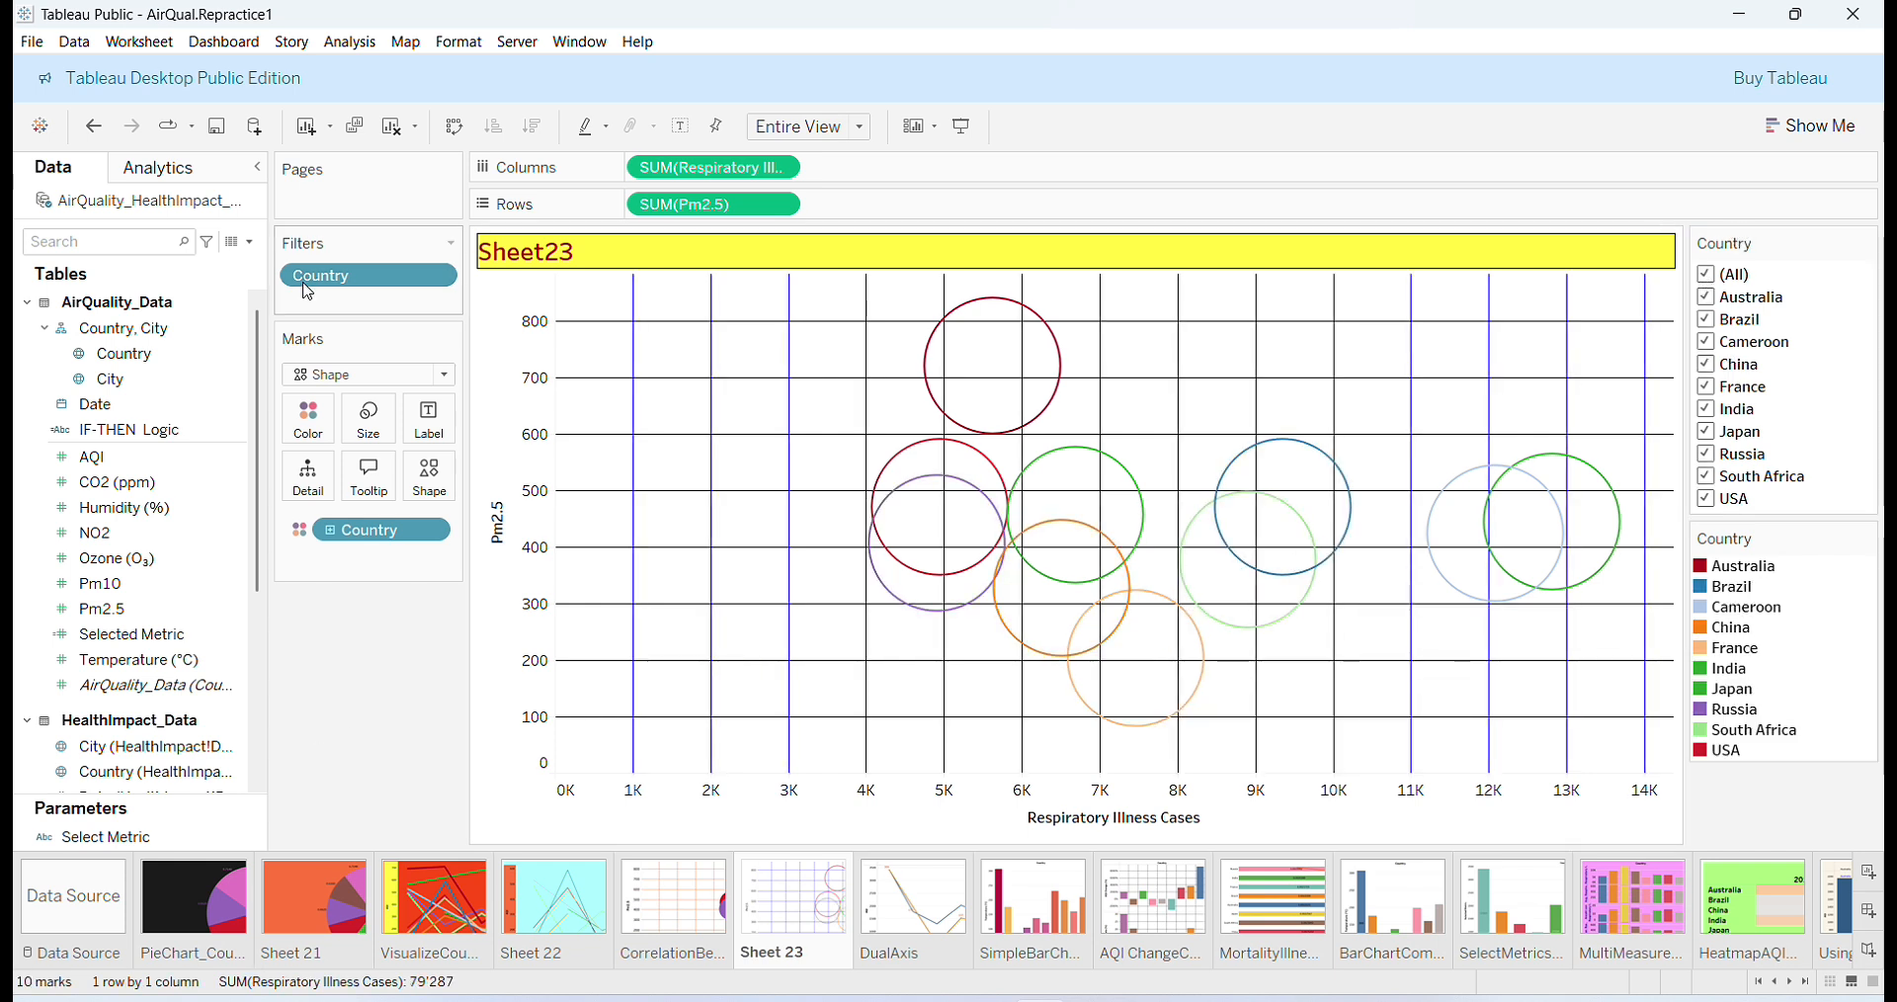
Save the workbook, compare the scatter plot with the correlation sheet, and return to Sheet 23.
{"action": "left_click", "coordinate": [32, 42]}
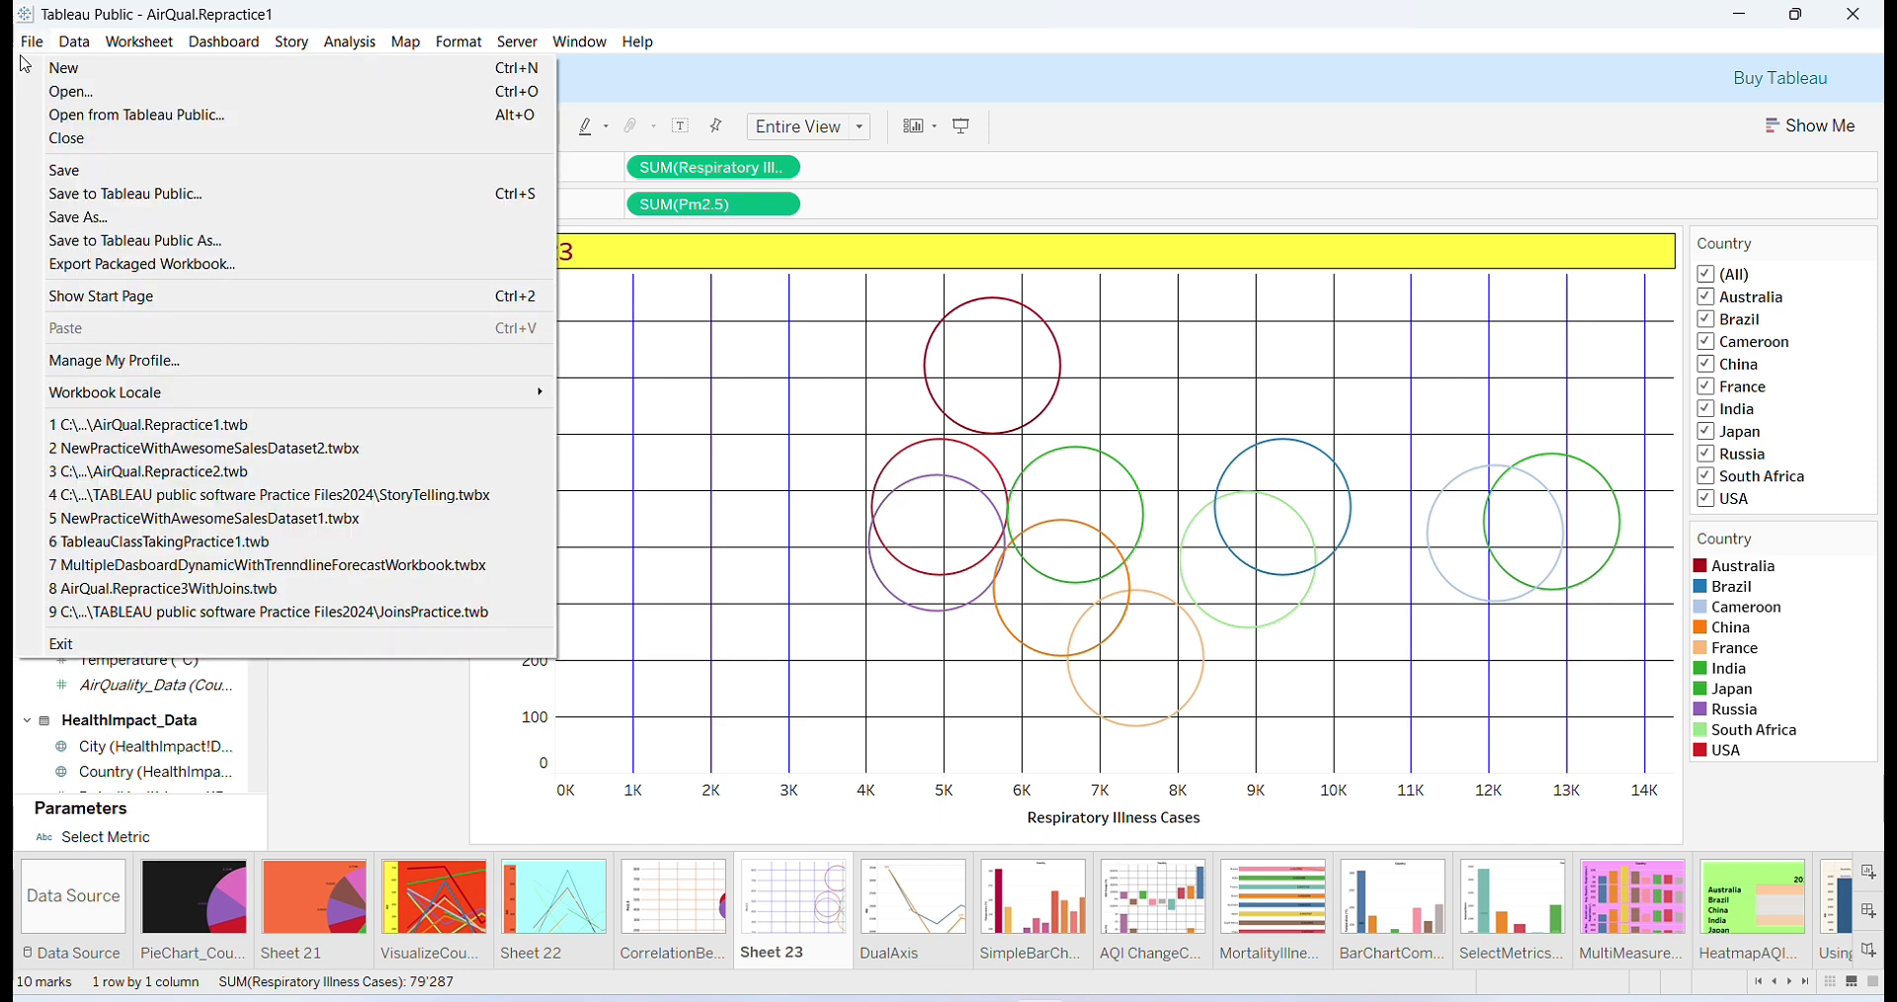
{"action": "left_click", "coordinate": [73, 178]}
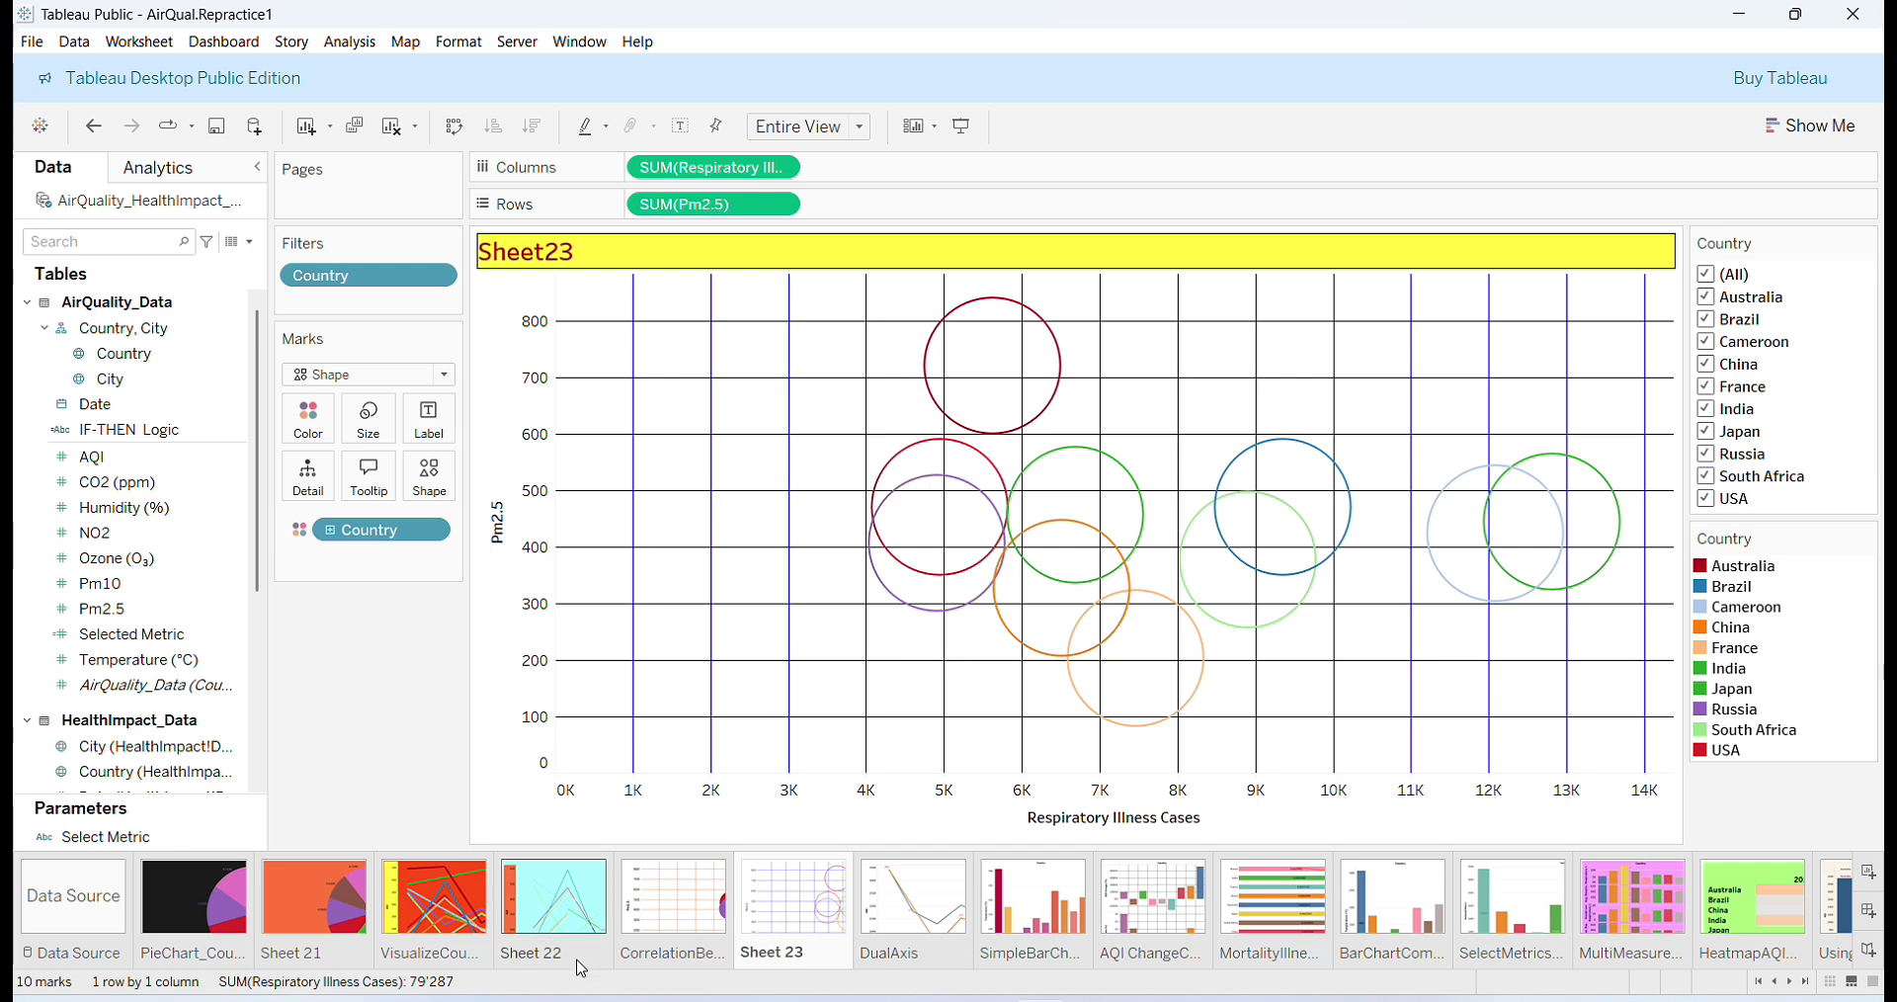
{"action": "left_click", "coordinate": [662, 913]}
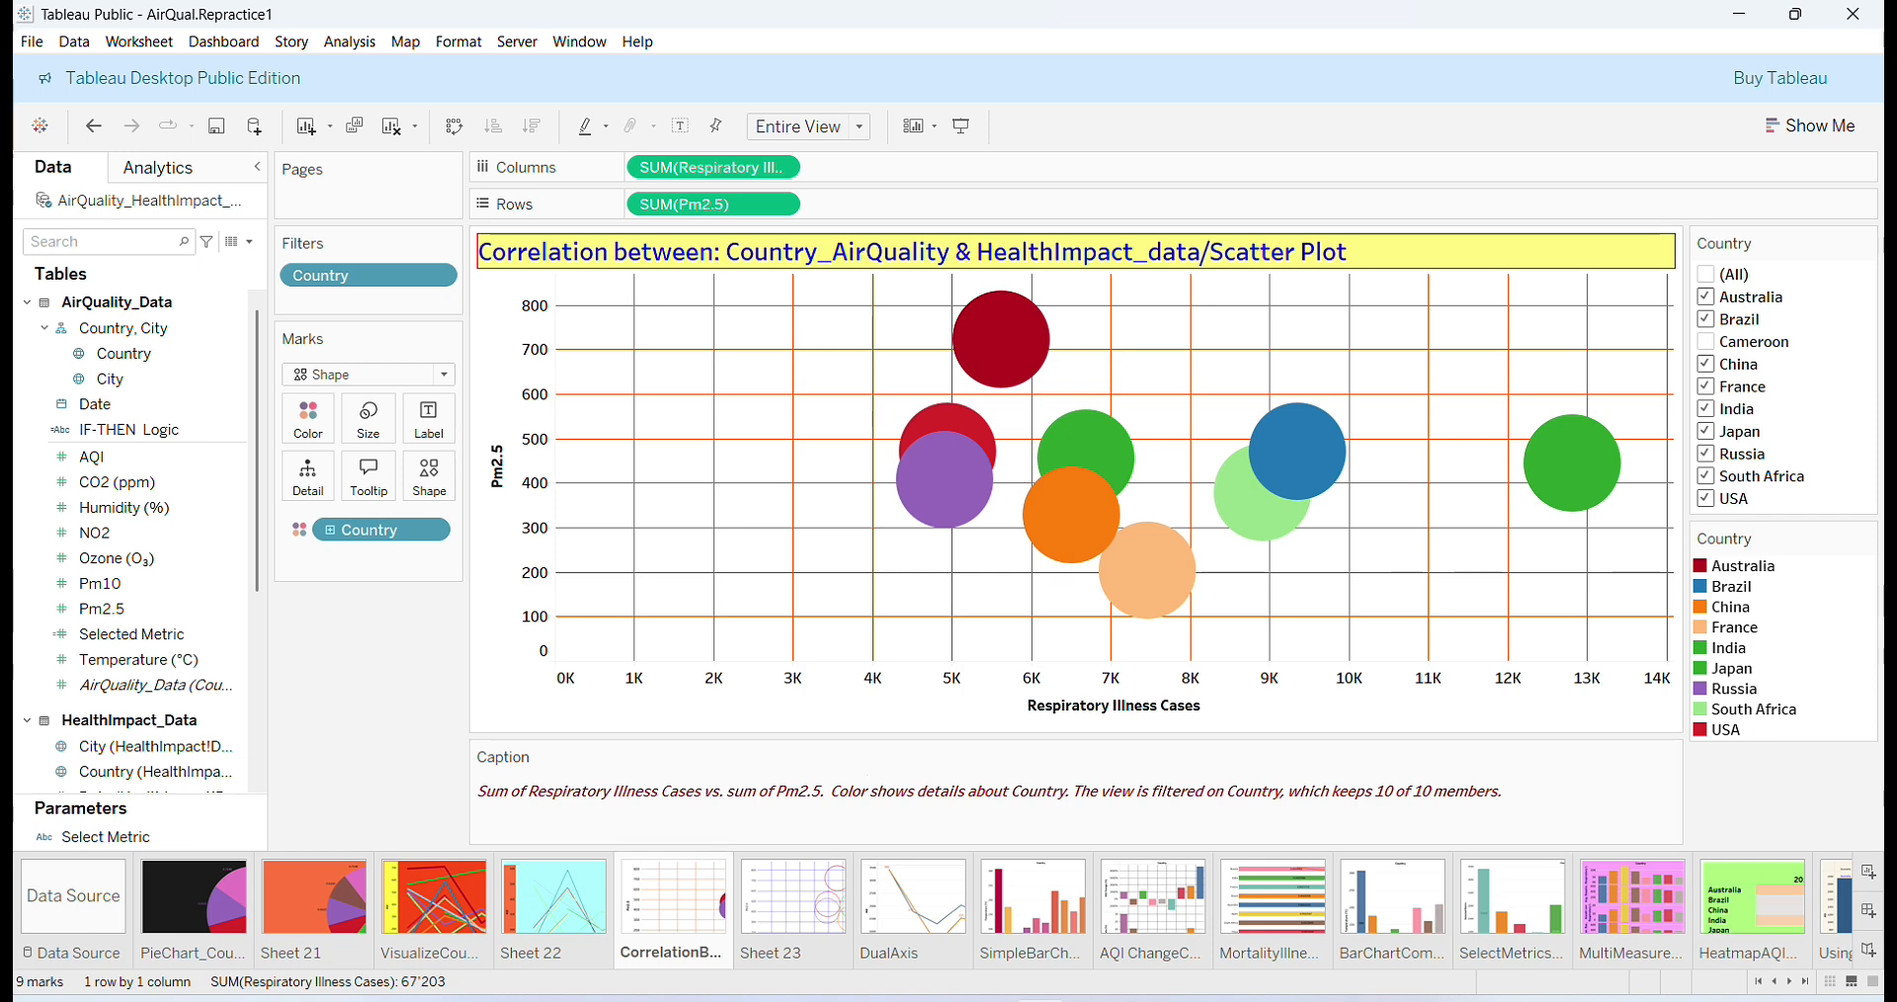
{"action": "left_click", "coordinate": [793, 904]}
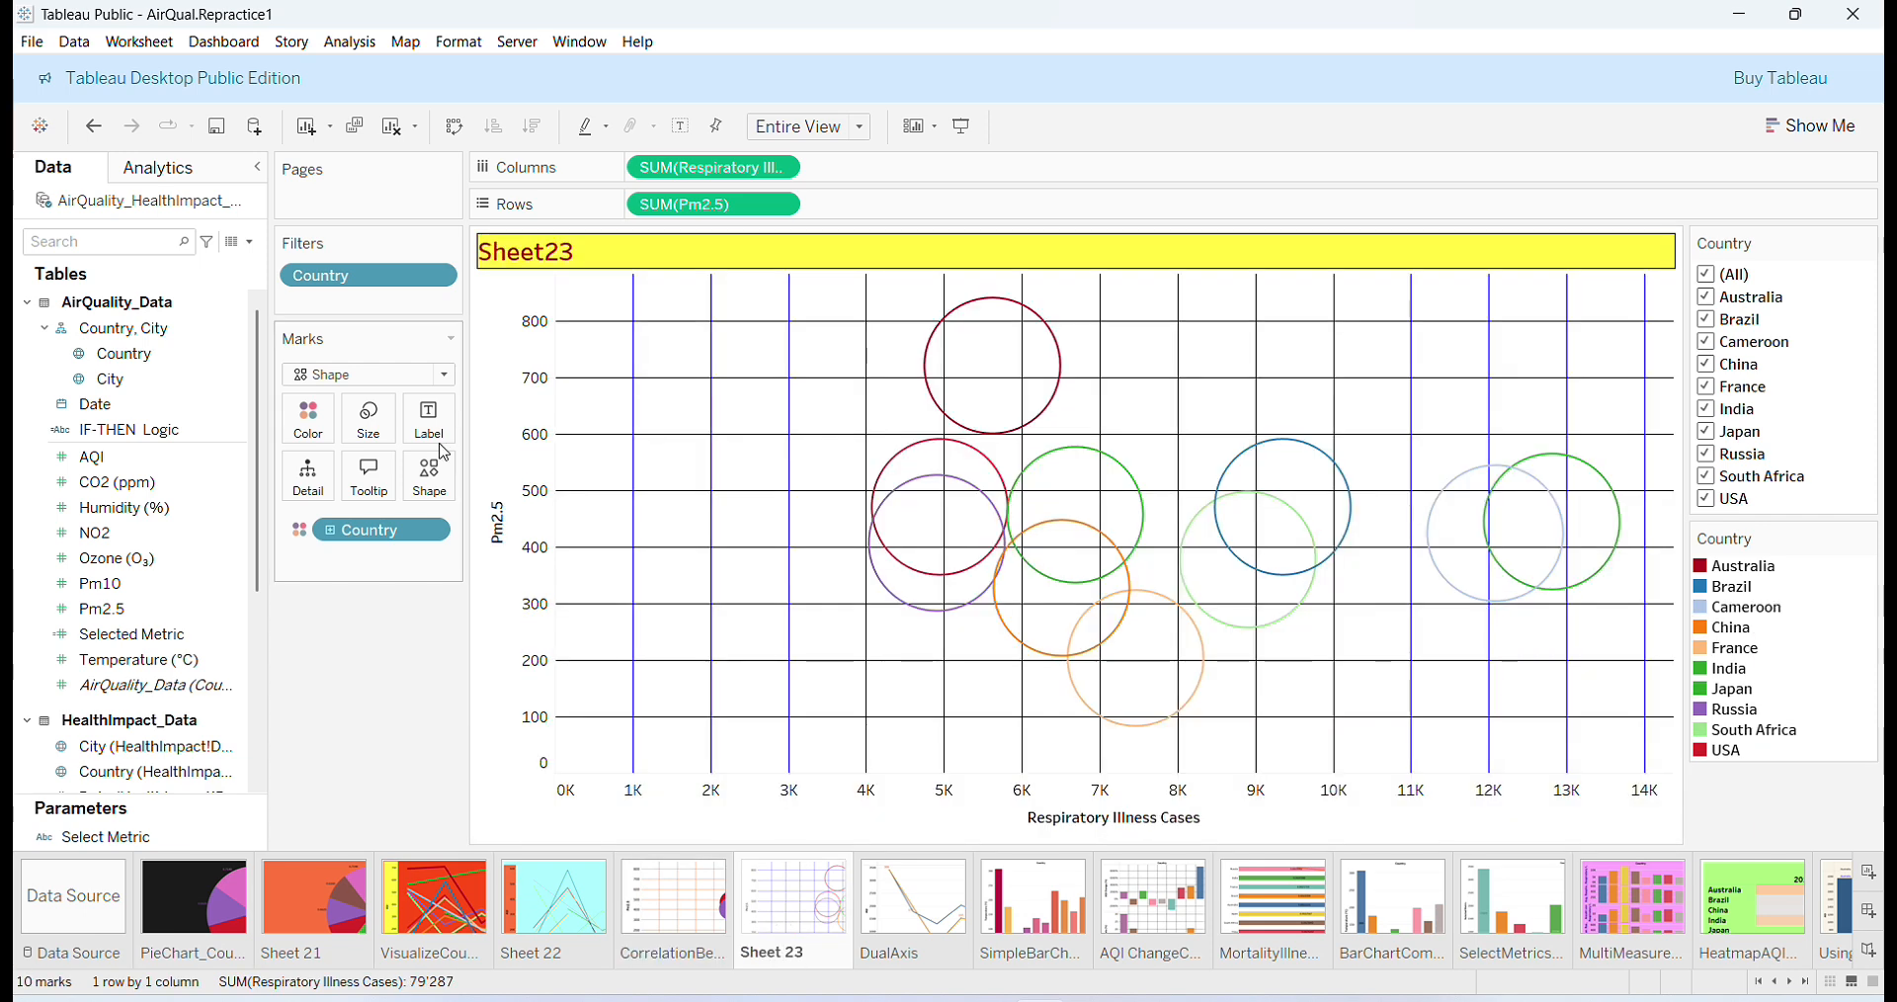
Show the caption below the Sheet 23 scatter plot and colour all of its text dark red.
{"action": "left_click", "coordinate": [143, 42]}
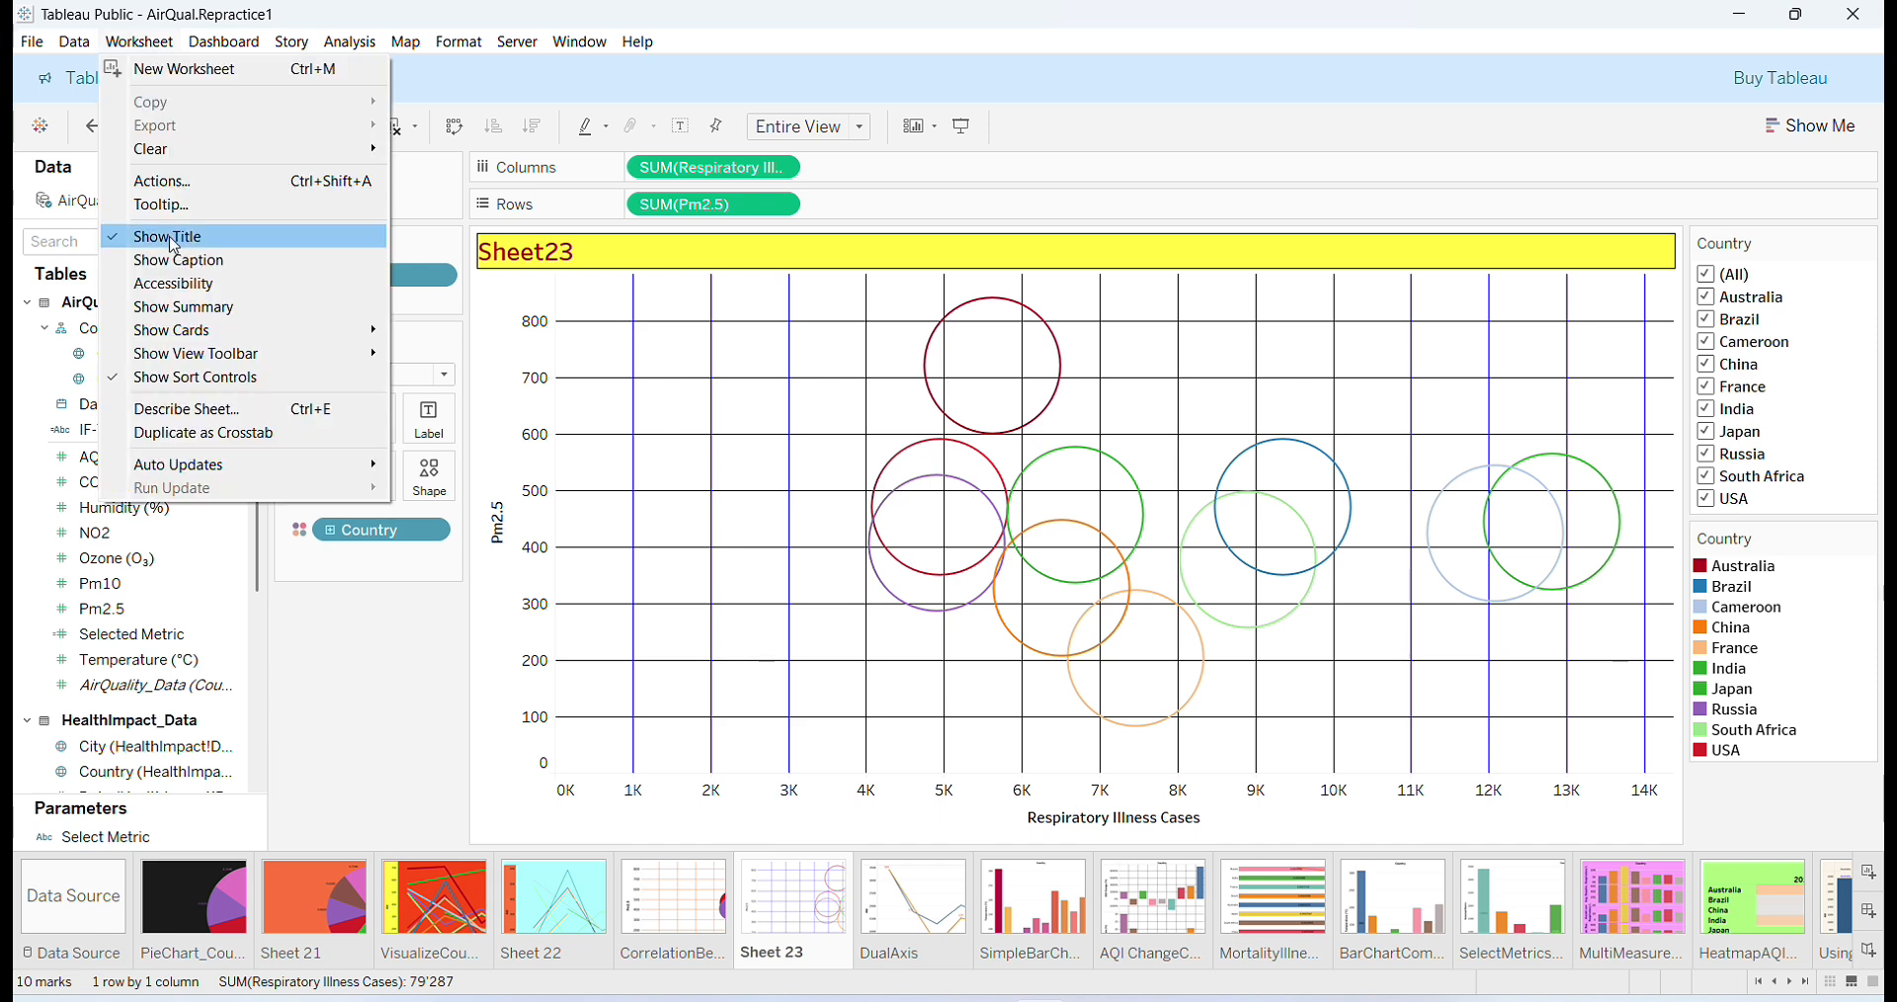
{"action": "left_click", "coordinate": [121, 262]}
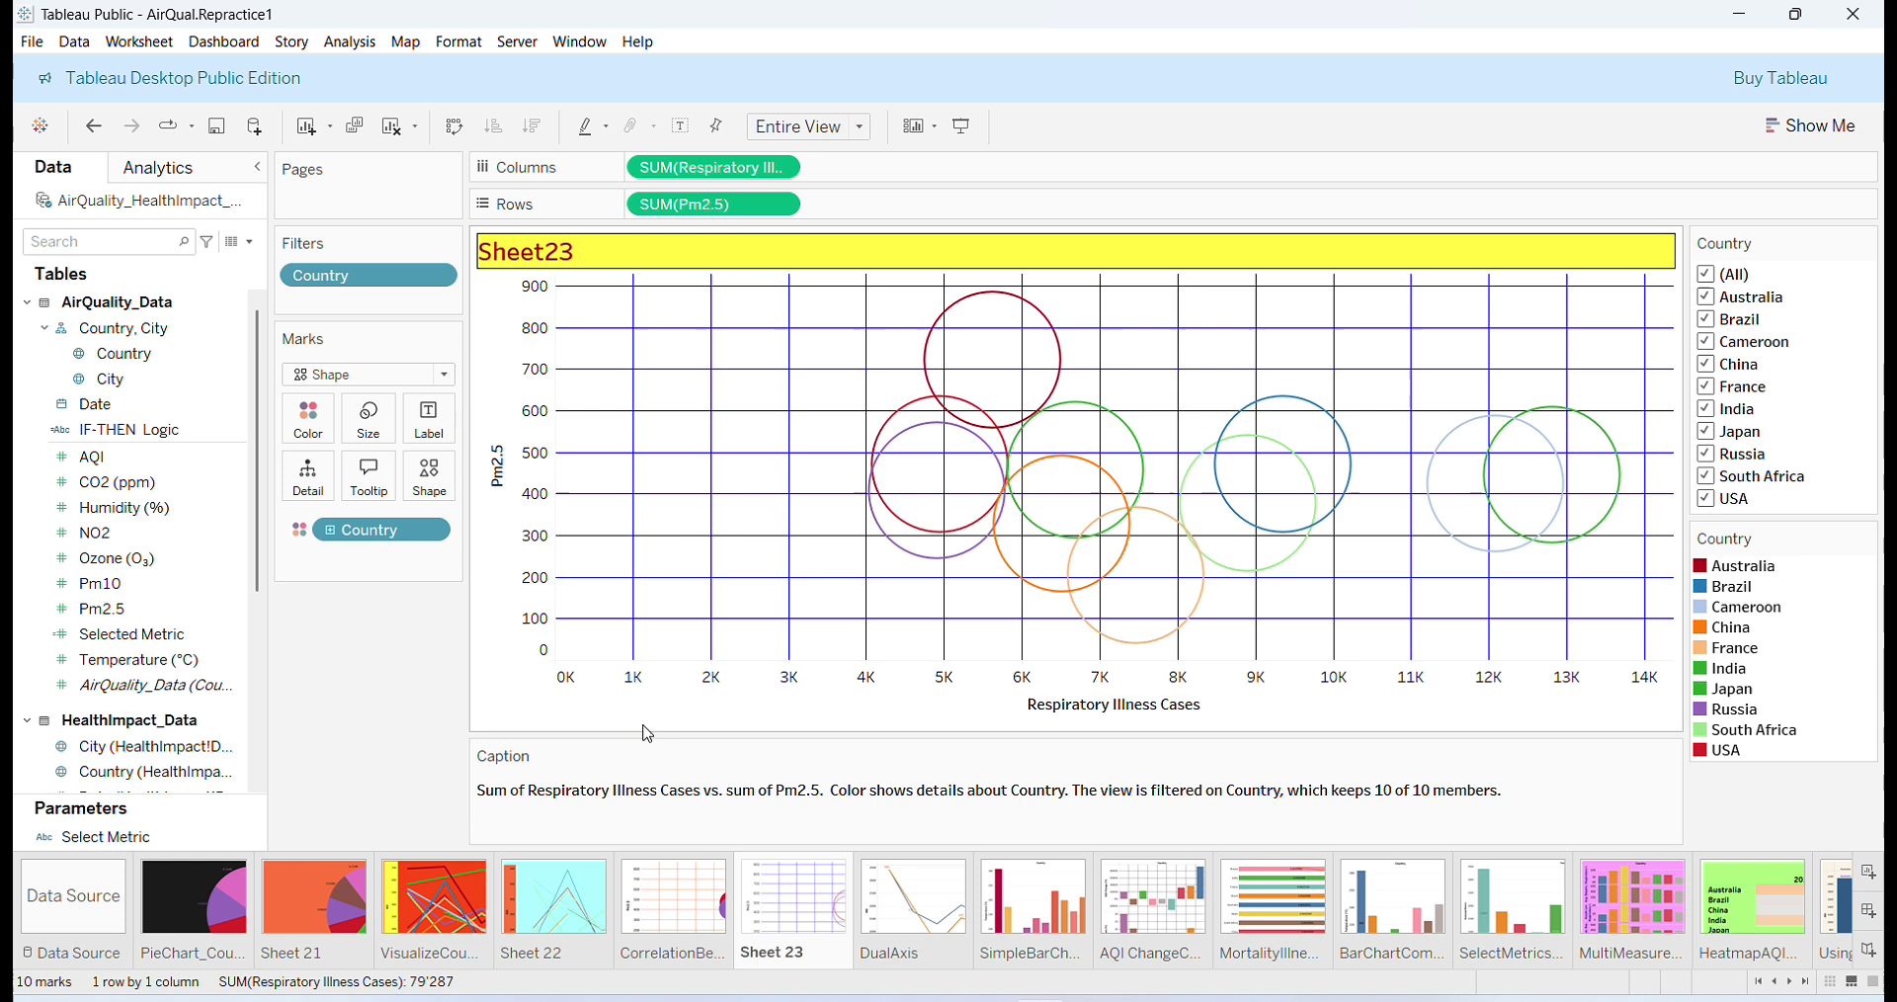
{"action": "double_click", "coordinate": [718, 812]}
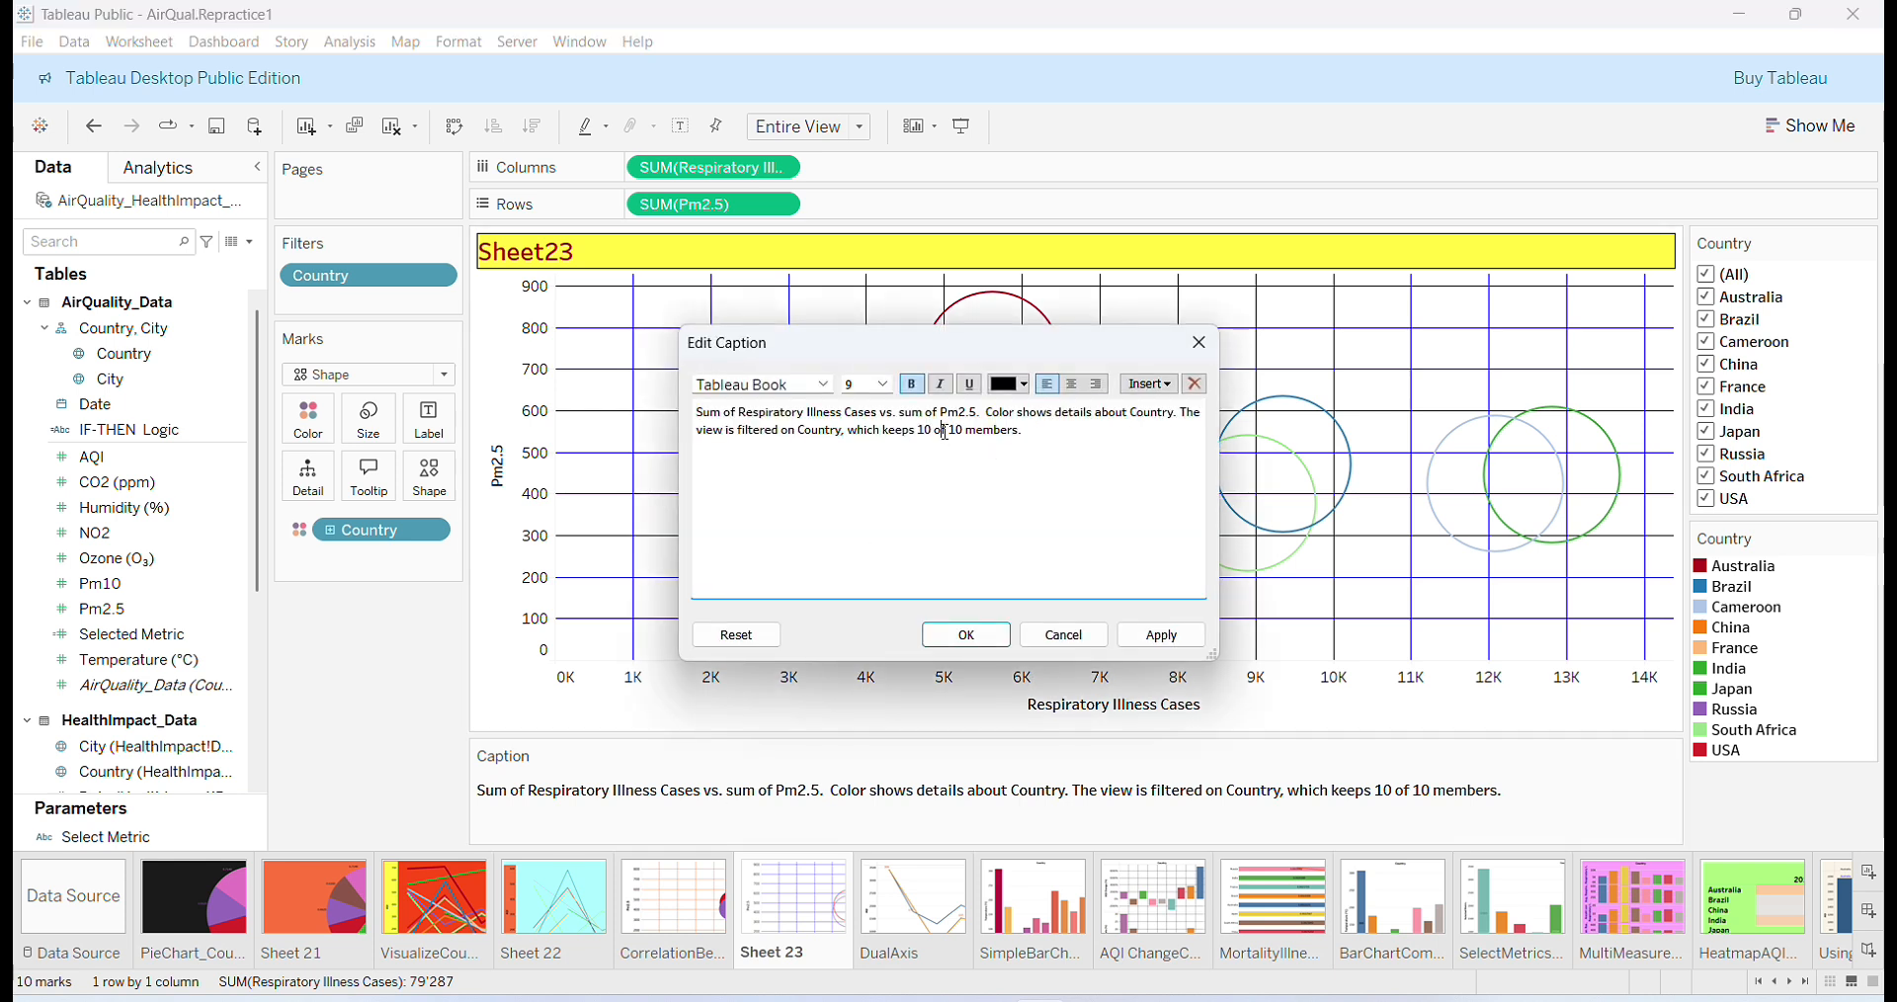
{"action": "key", "text": "ctrl+a"}
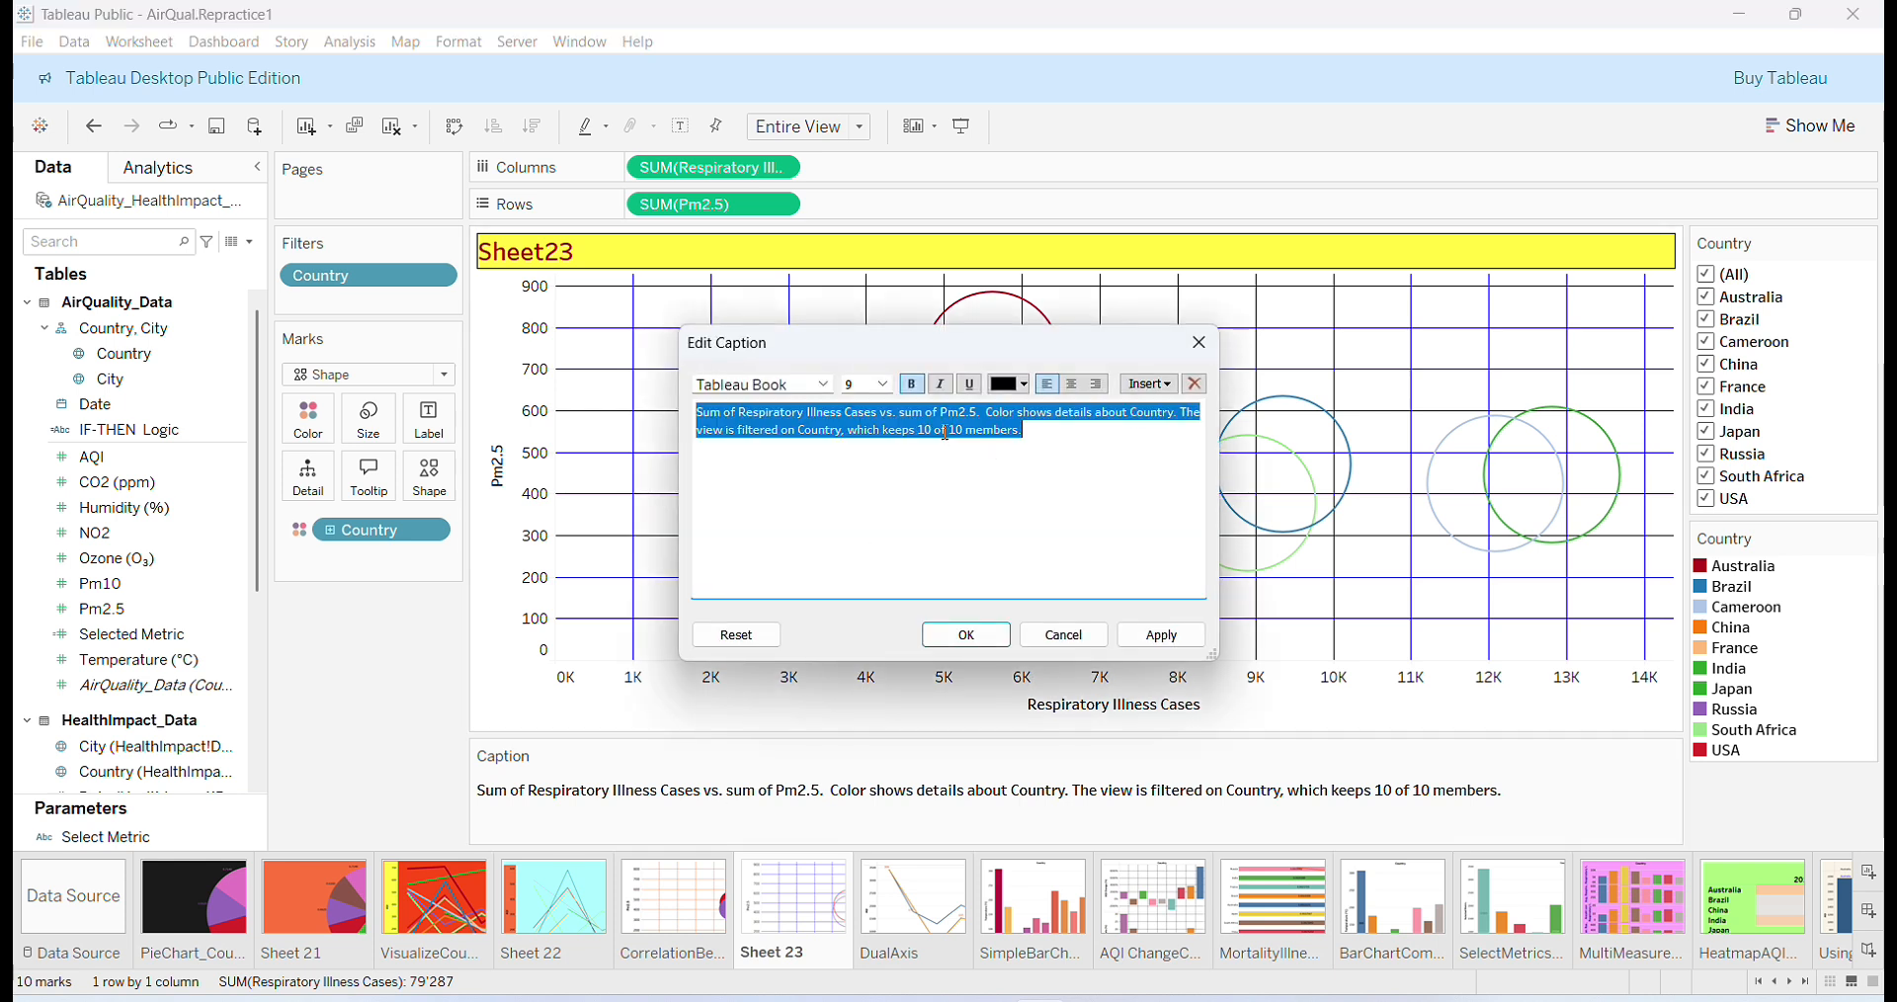
{"action": "left_click", "coordinate": [1028, 391]}
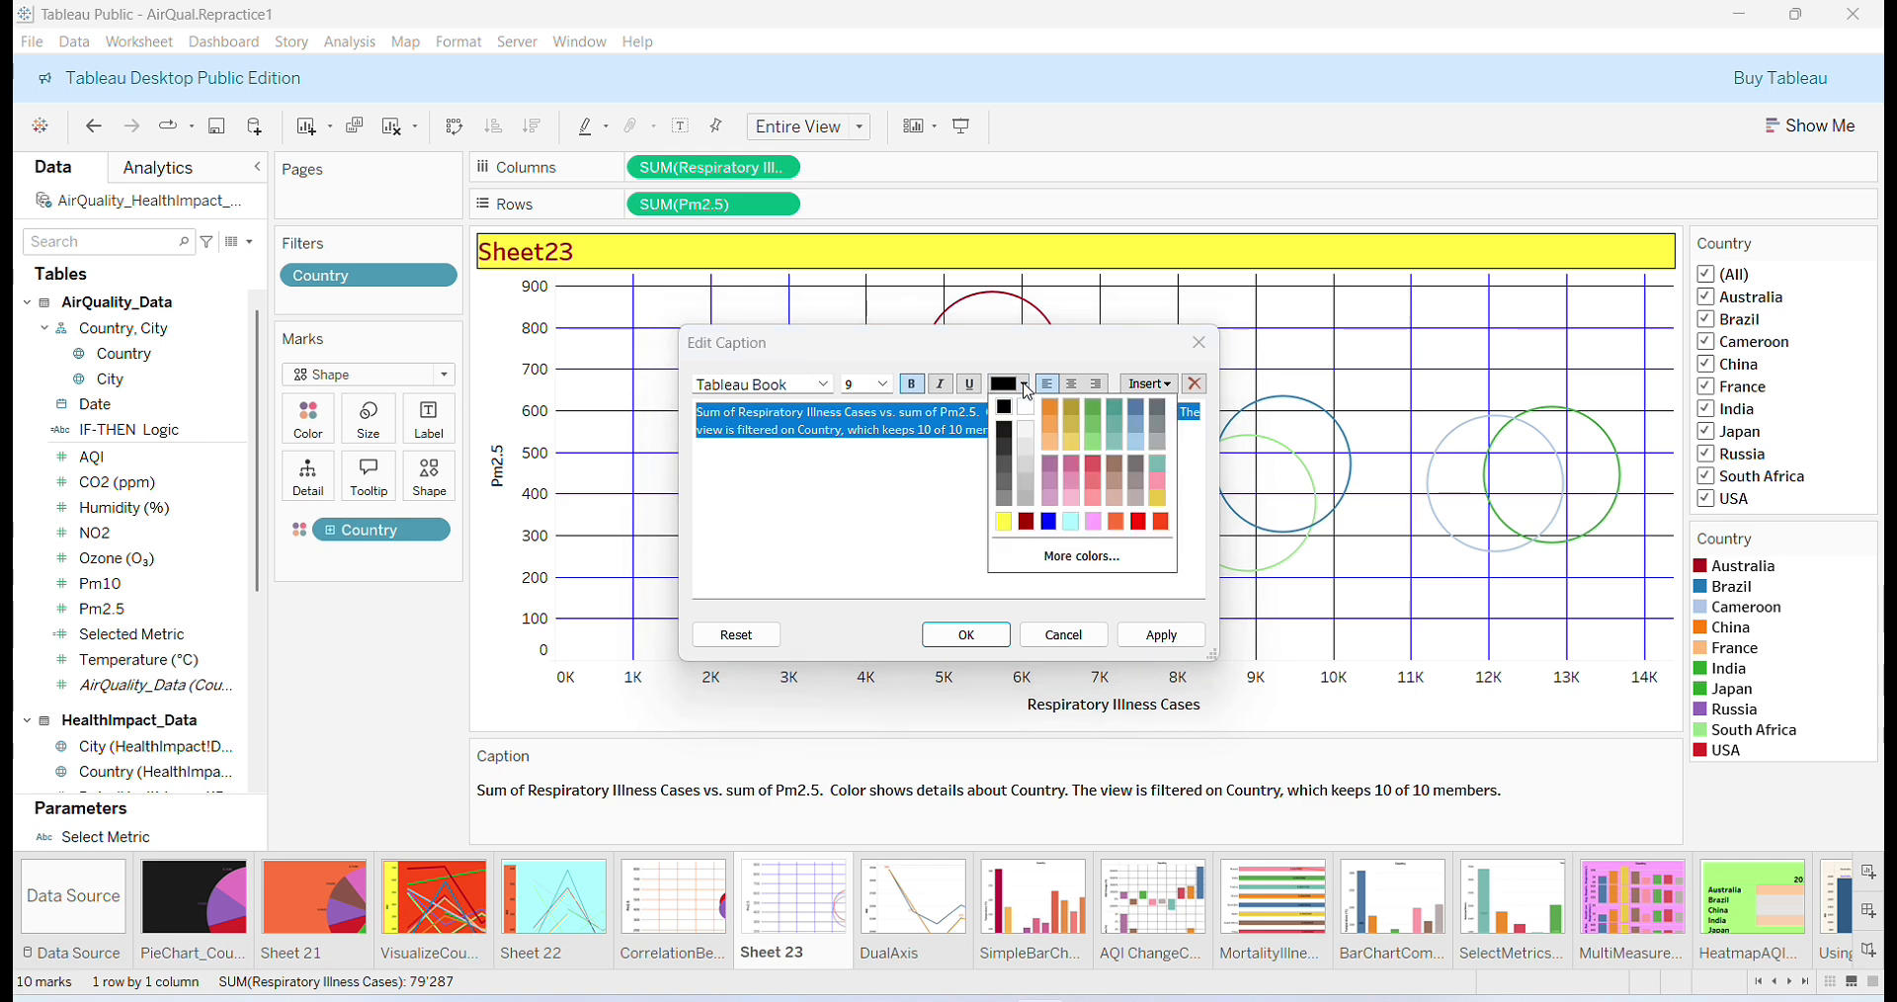
{"action": "left_click", "coordinate": [1030, 526]}
{"action": "left_click", "coordinate": [990, 641]}
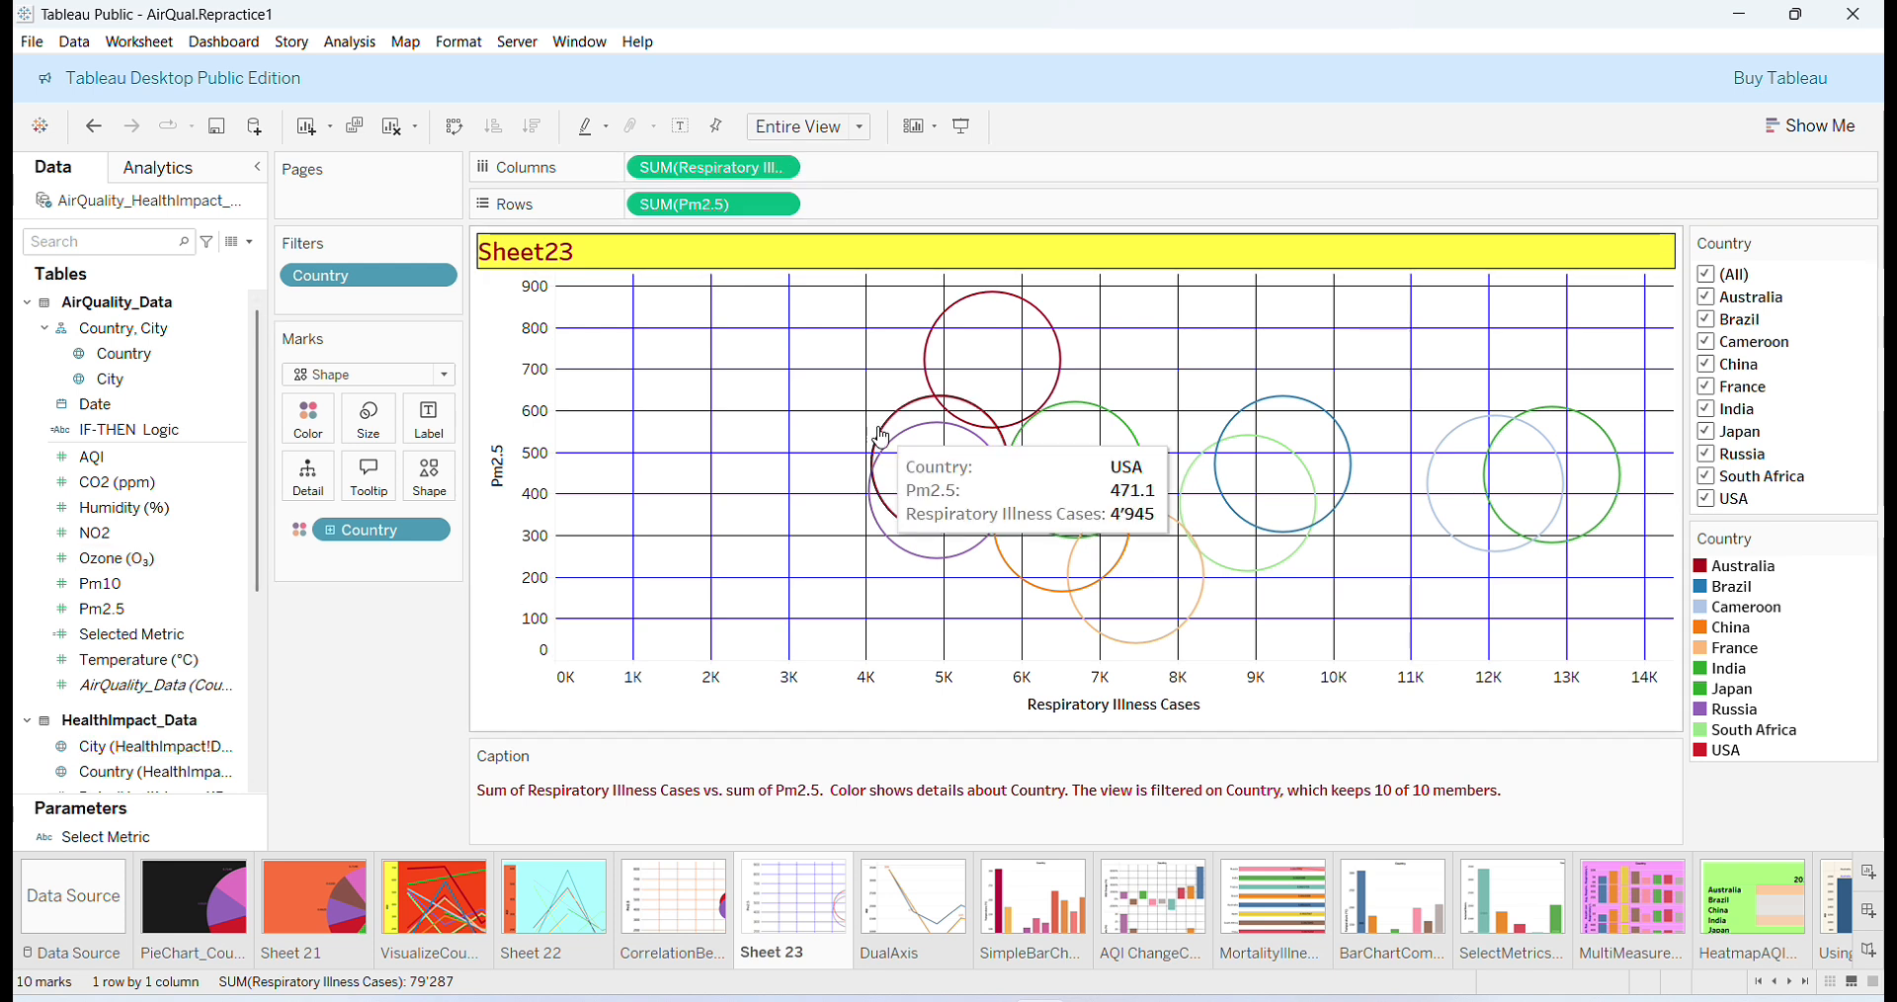
Inspect the Pm2.5 and respiratory illness details of the individual country circles in the scatter plot.
{"action": "mouse_move", "coordinate": [980, 368]}
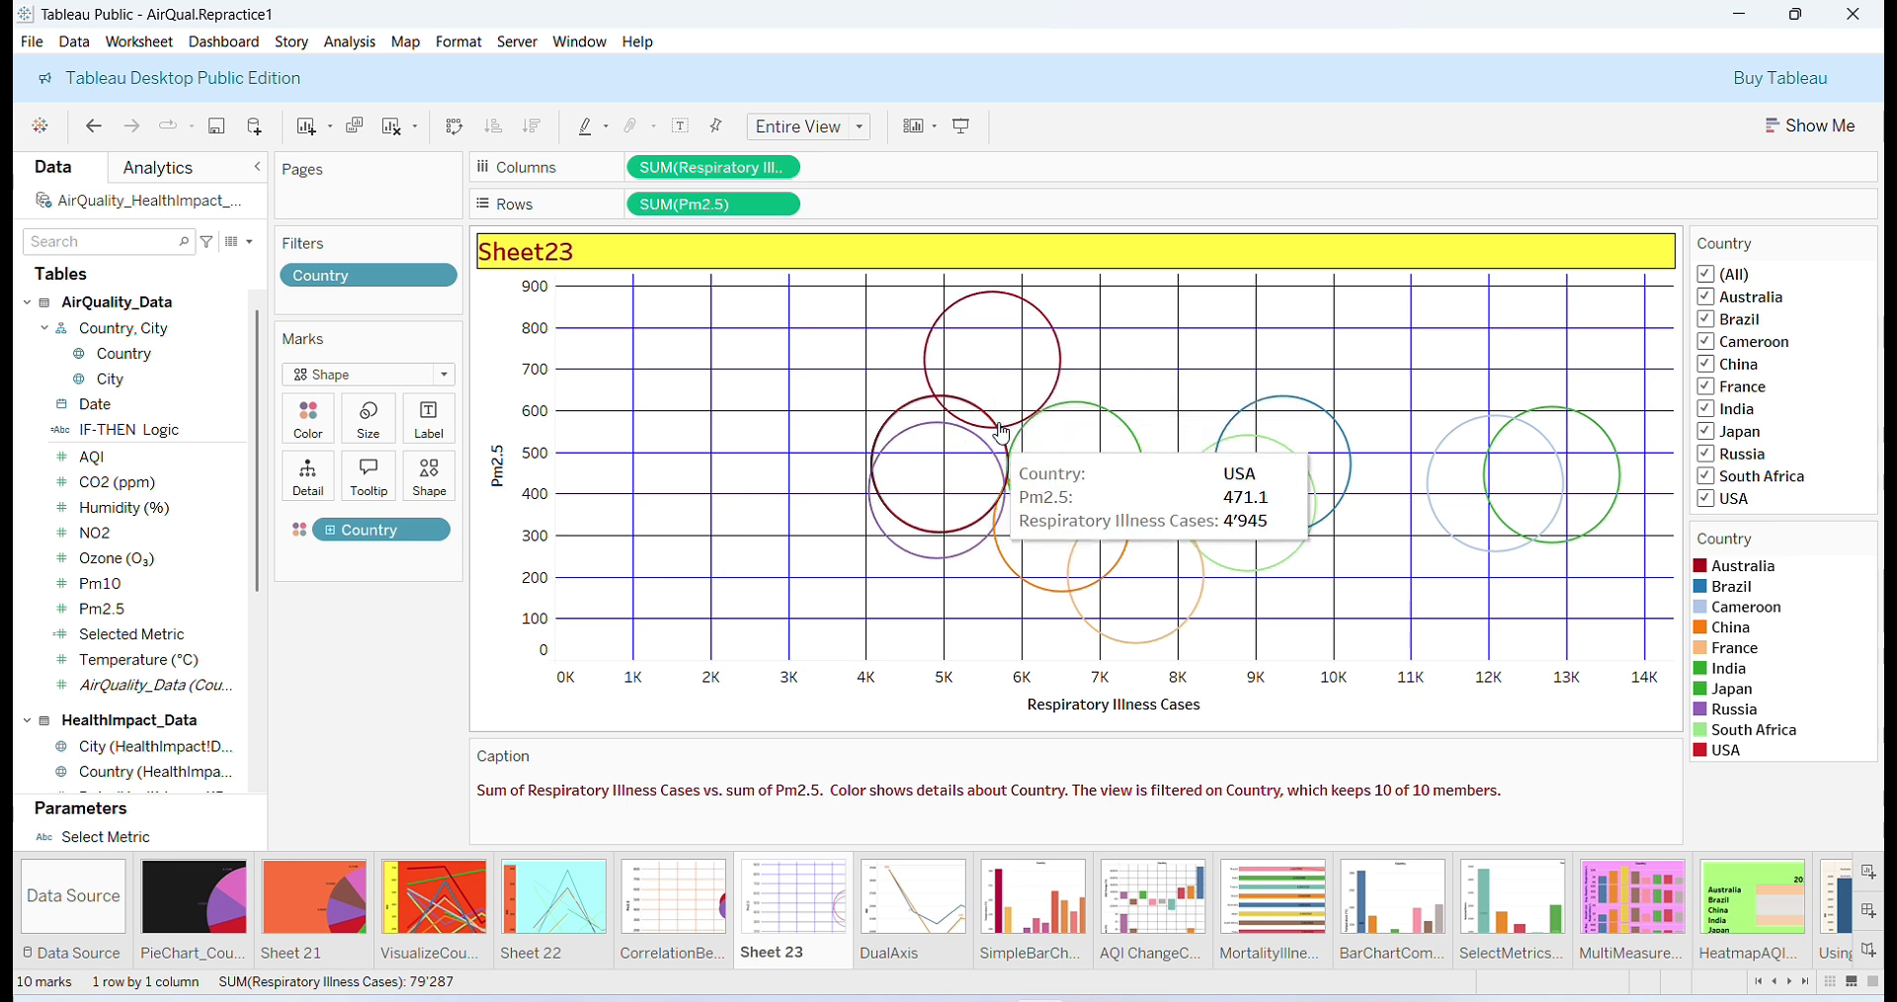
{"action": "mouse_move", "coordinate": [929, 472]}
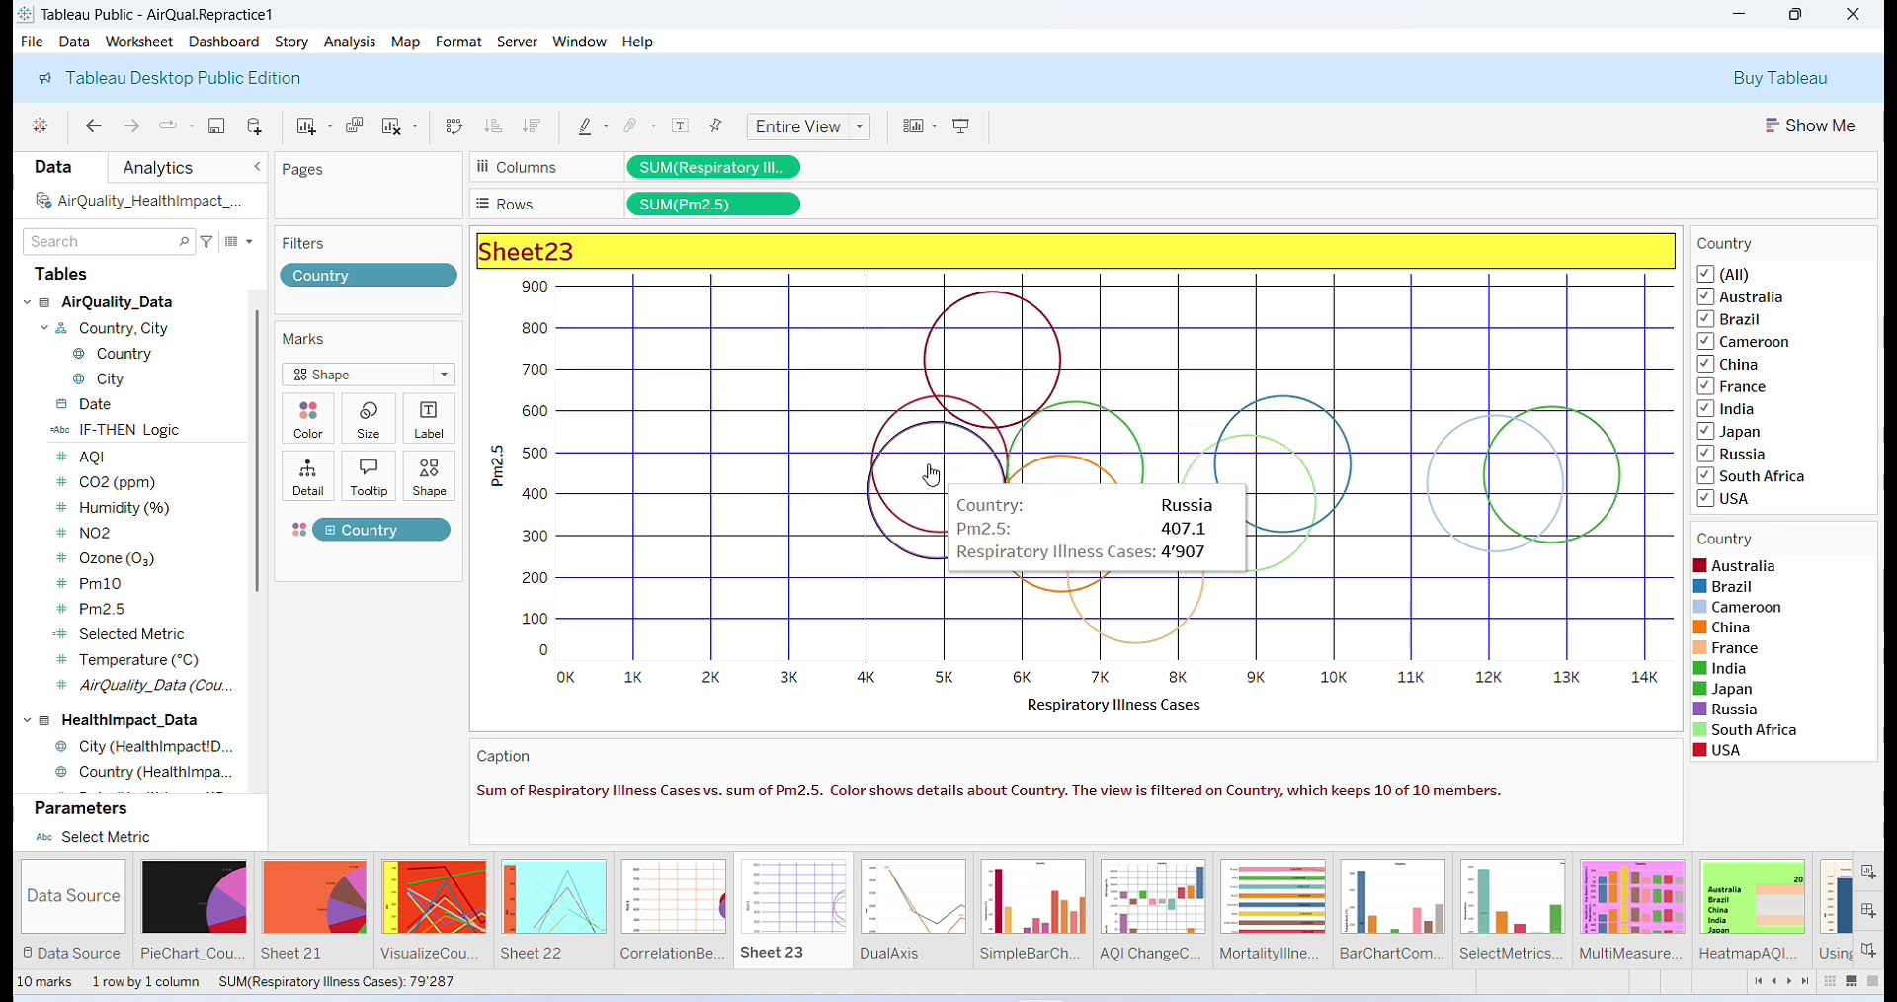
{"action": "mouse_move", "coordinate": [1299, 426]}
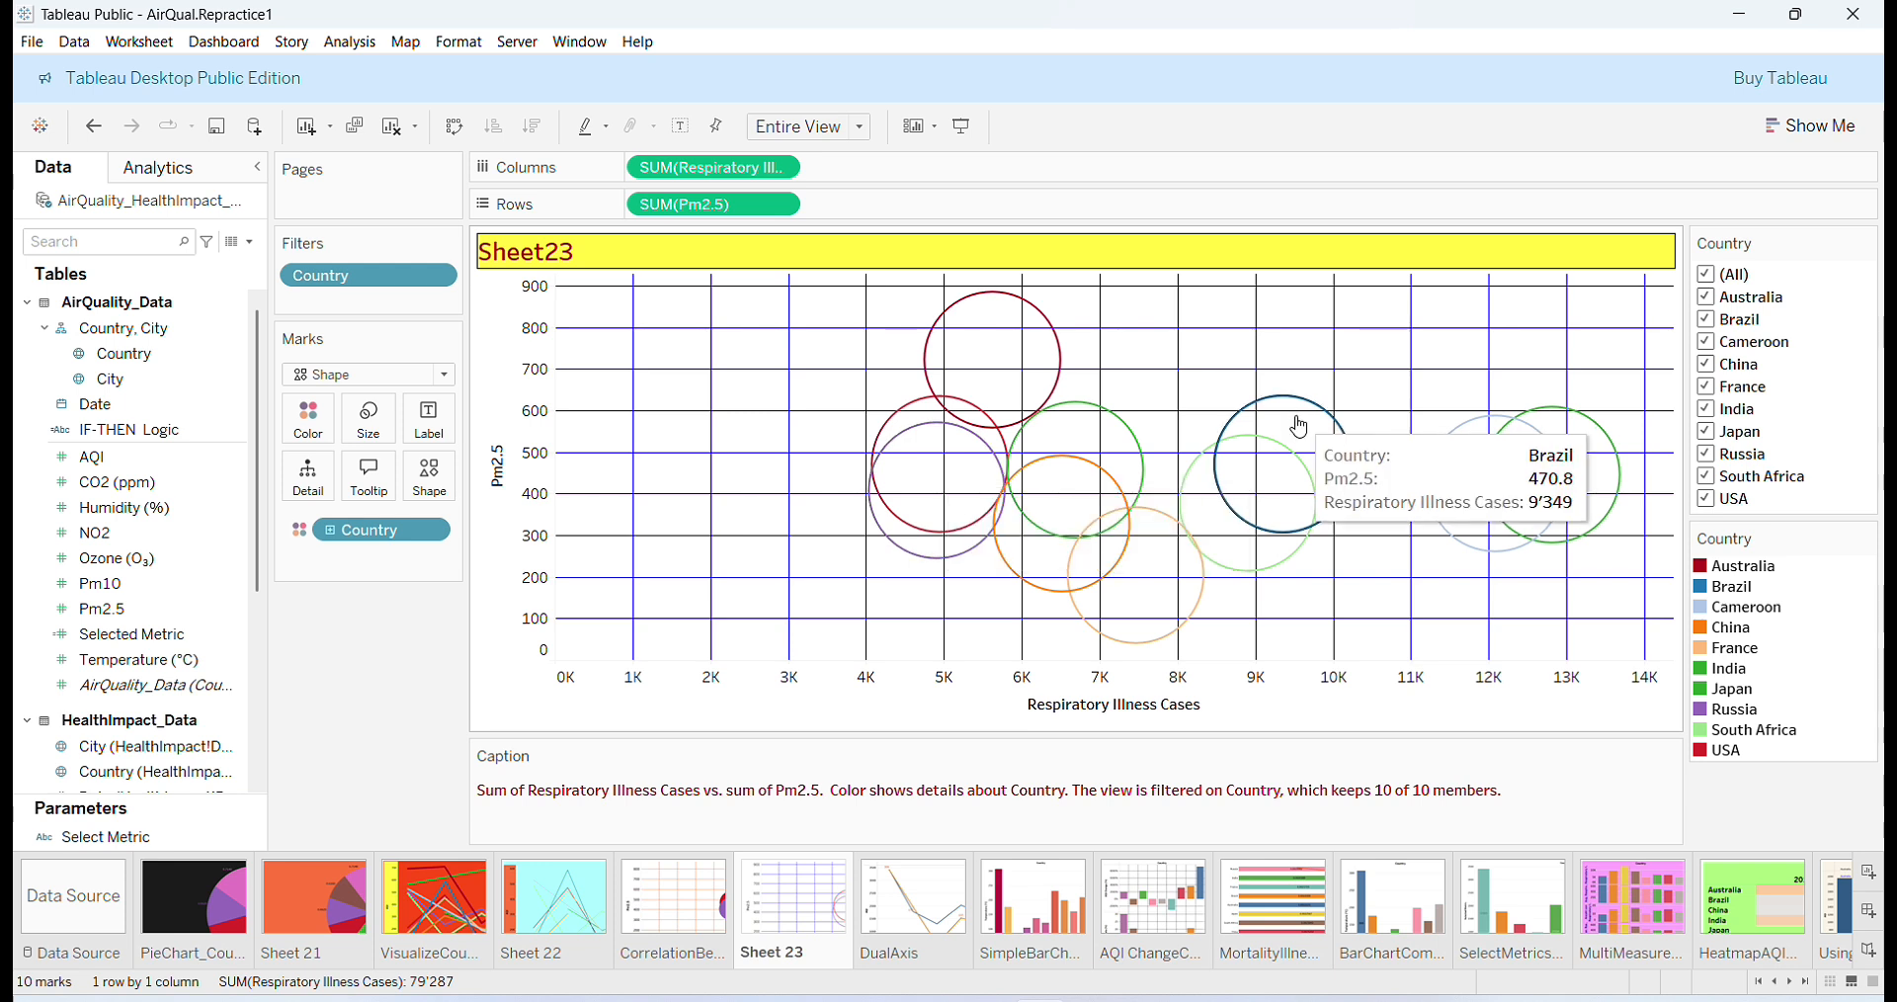
{"action": "mouse_move", "coordinate": [1134, 589]}
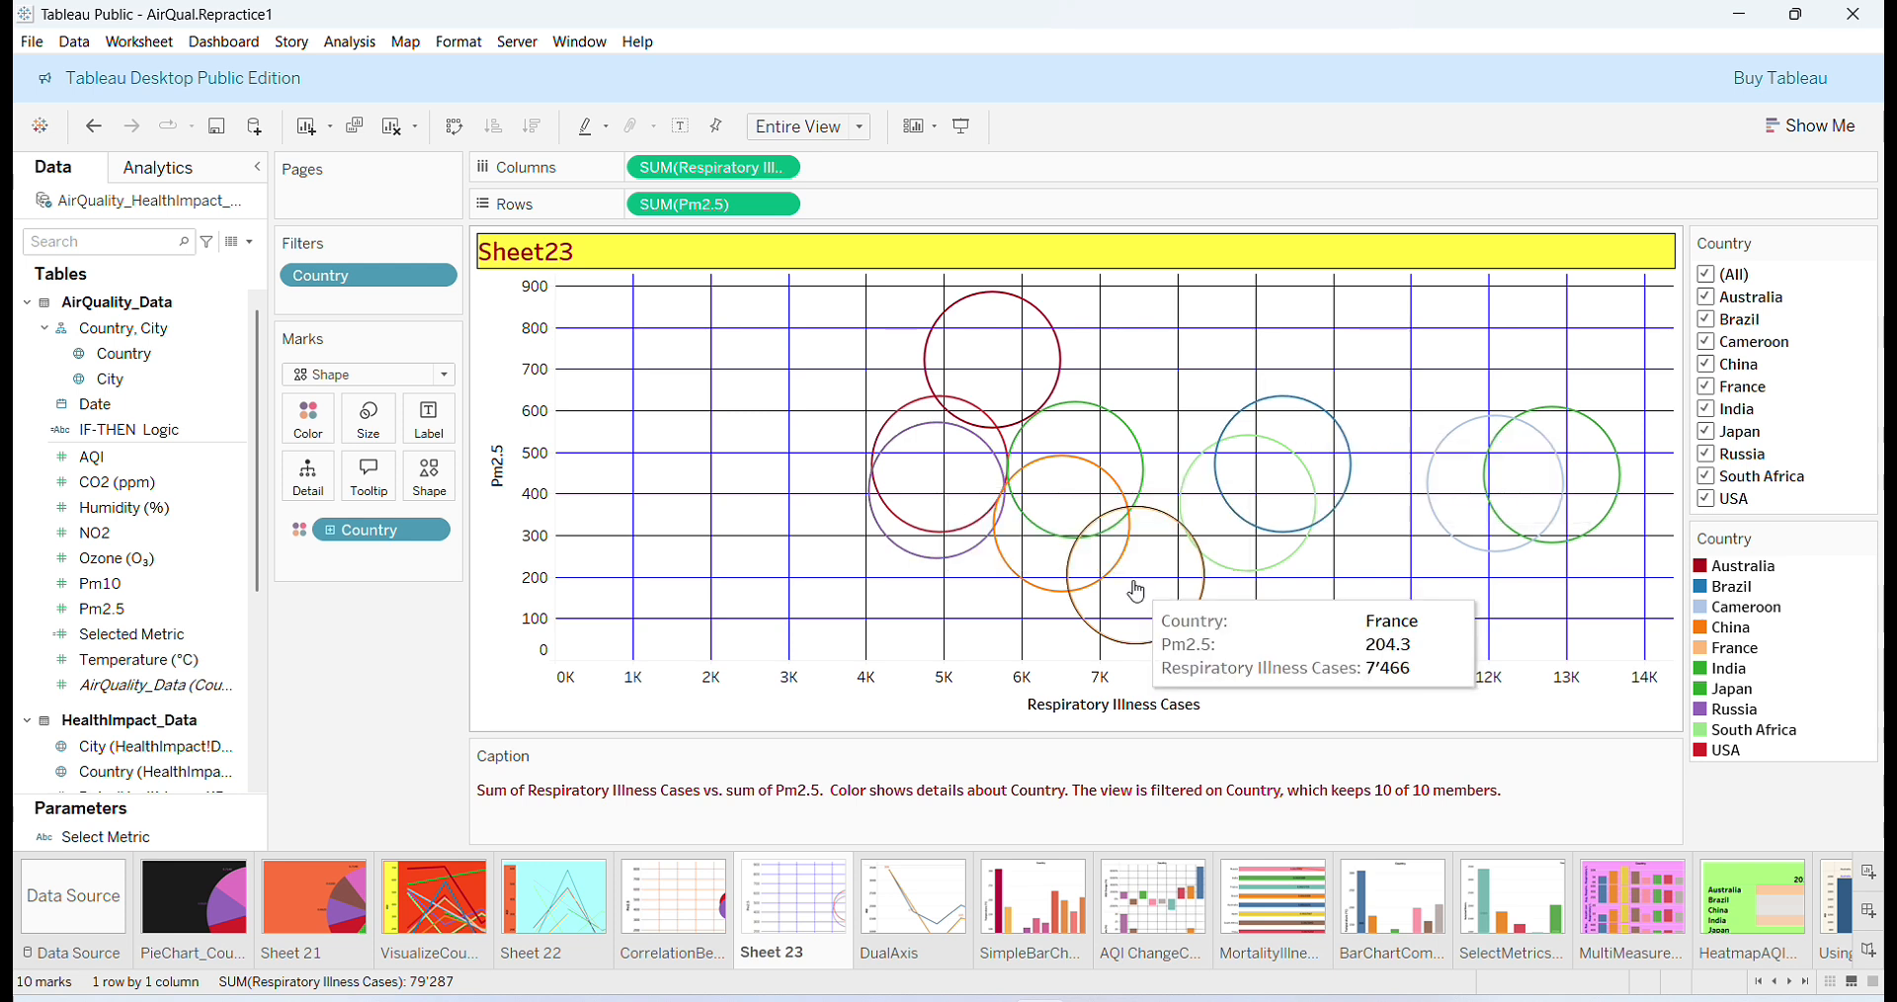
{"action": "mouse_move", "coordinate": [1520, 471]}
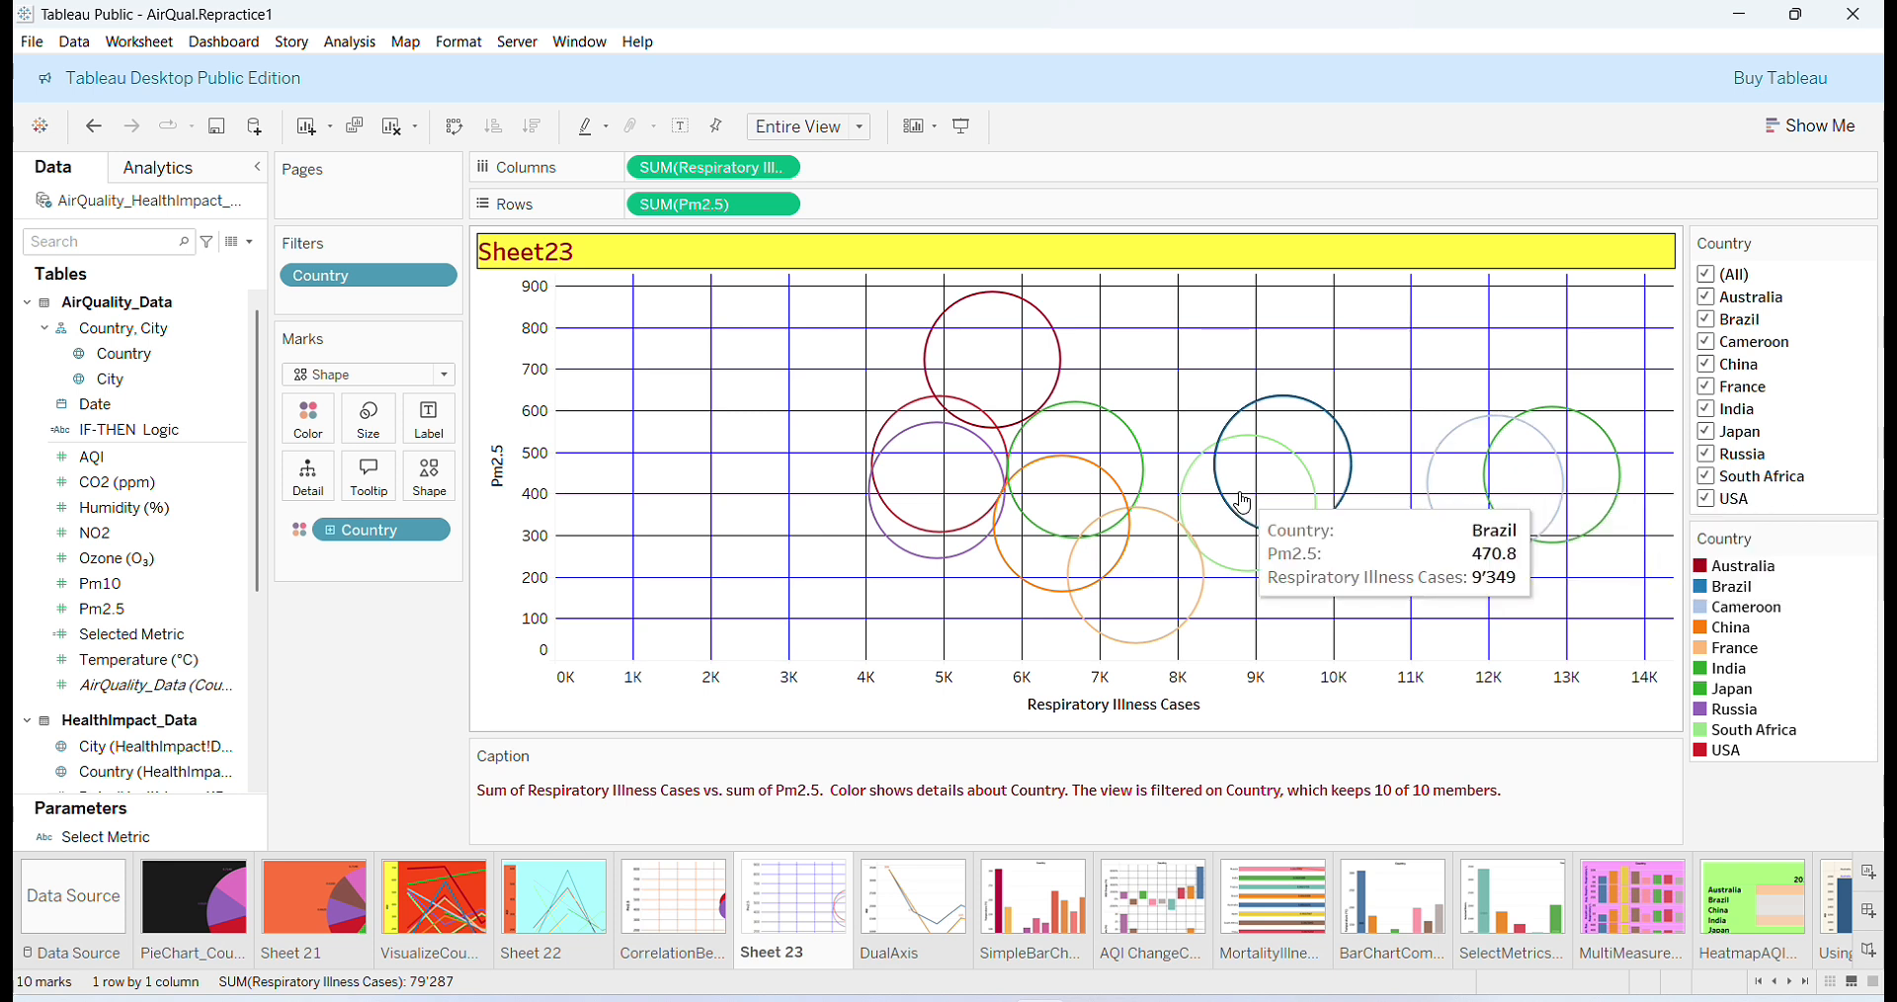
{"action": "mouse_move", "coordinate": [1223, 546]}
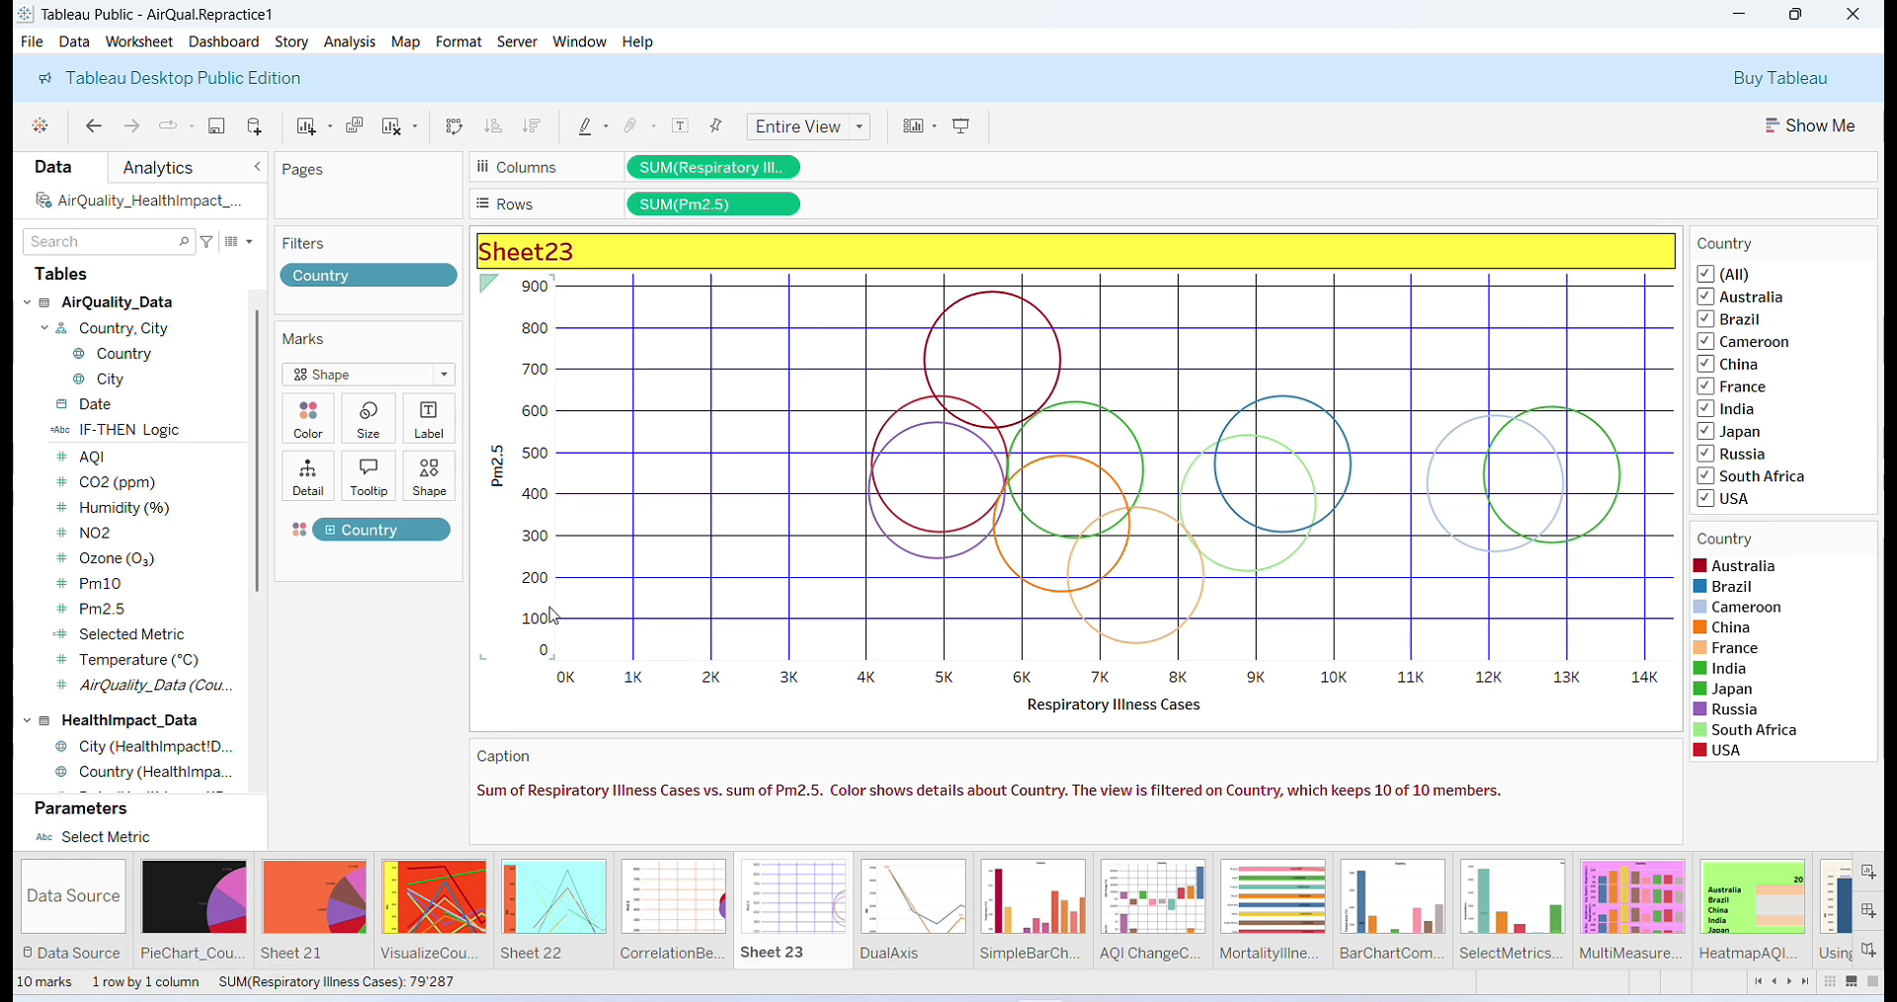
Review the workbook's sheets as a thumbnail overview, including Sheet 21, Sheet 22 and Sheet 23, and open the DualAxis sheet.
{"action": "left_click", "coordinate": [1830, 982]}
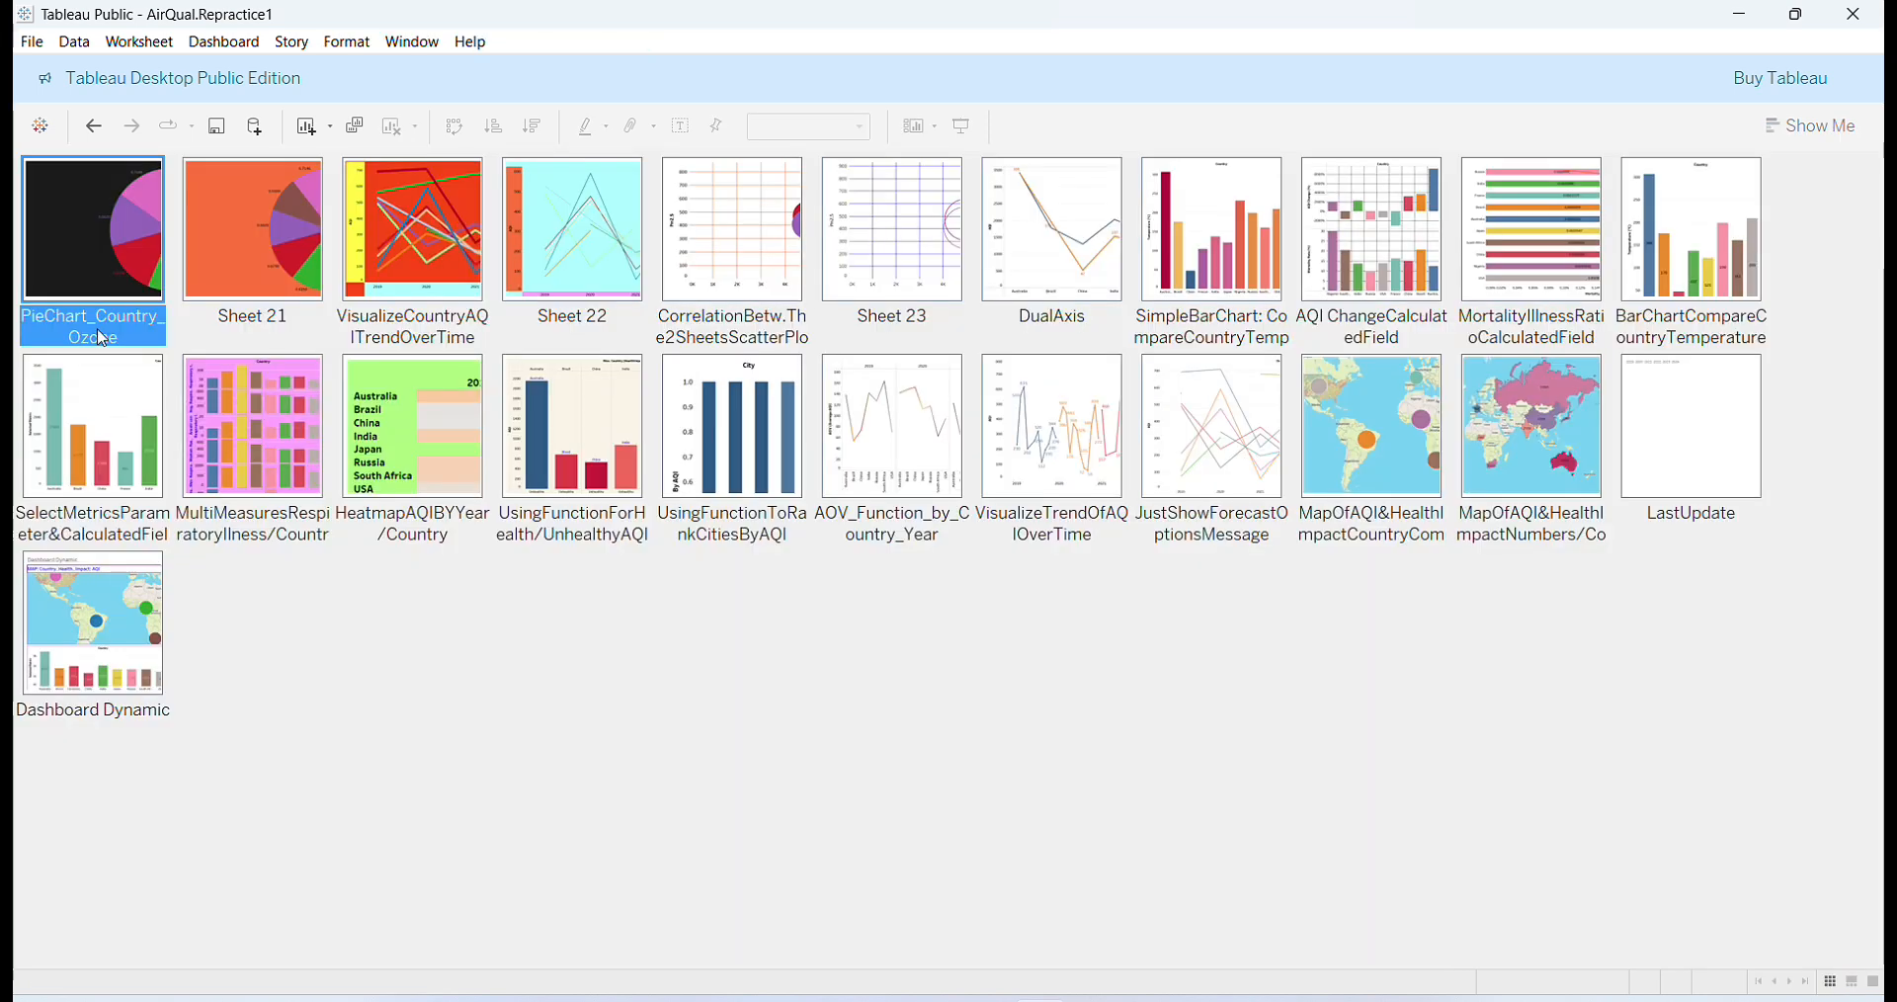
{"action": "left_click", "coordinate": [395, 814]}
{"action": "left_click", "coordinate": [228, 255]}
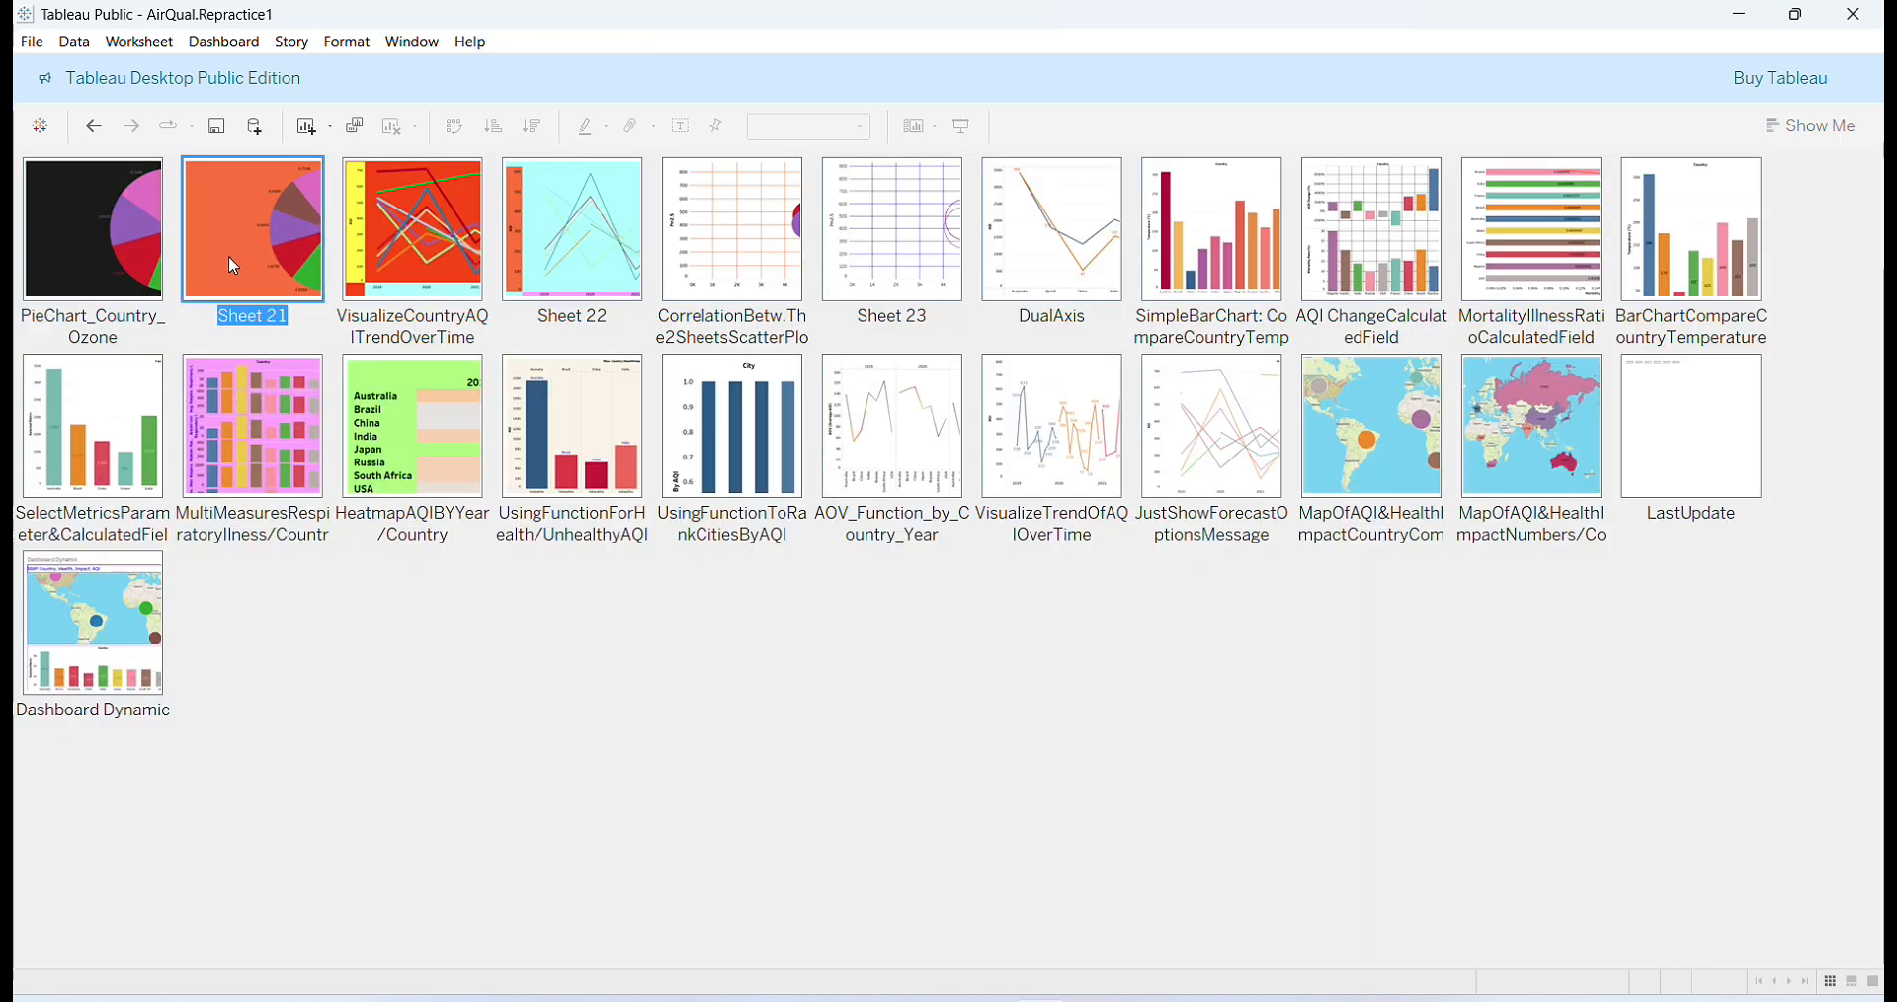
{"action": "left_click", "coordinate": [598, 298]}
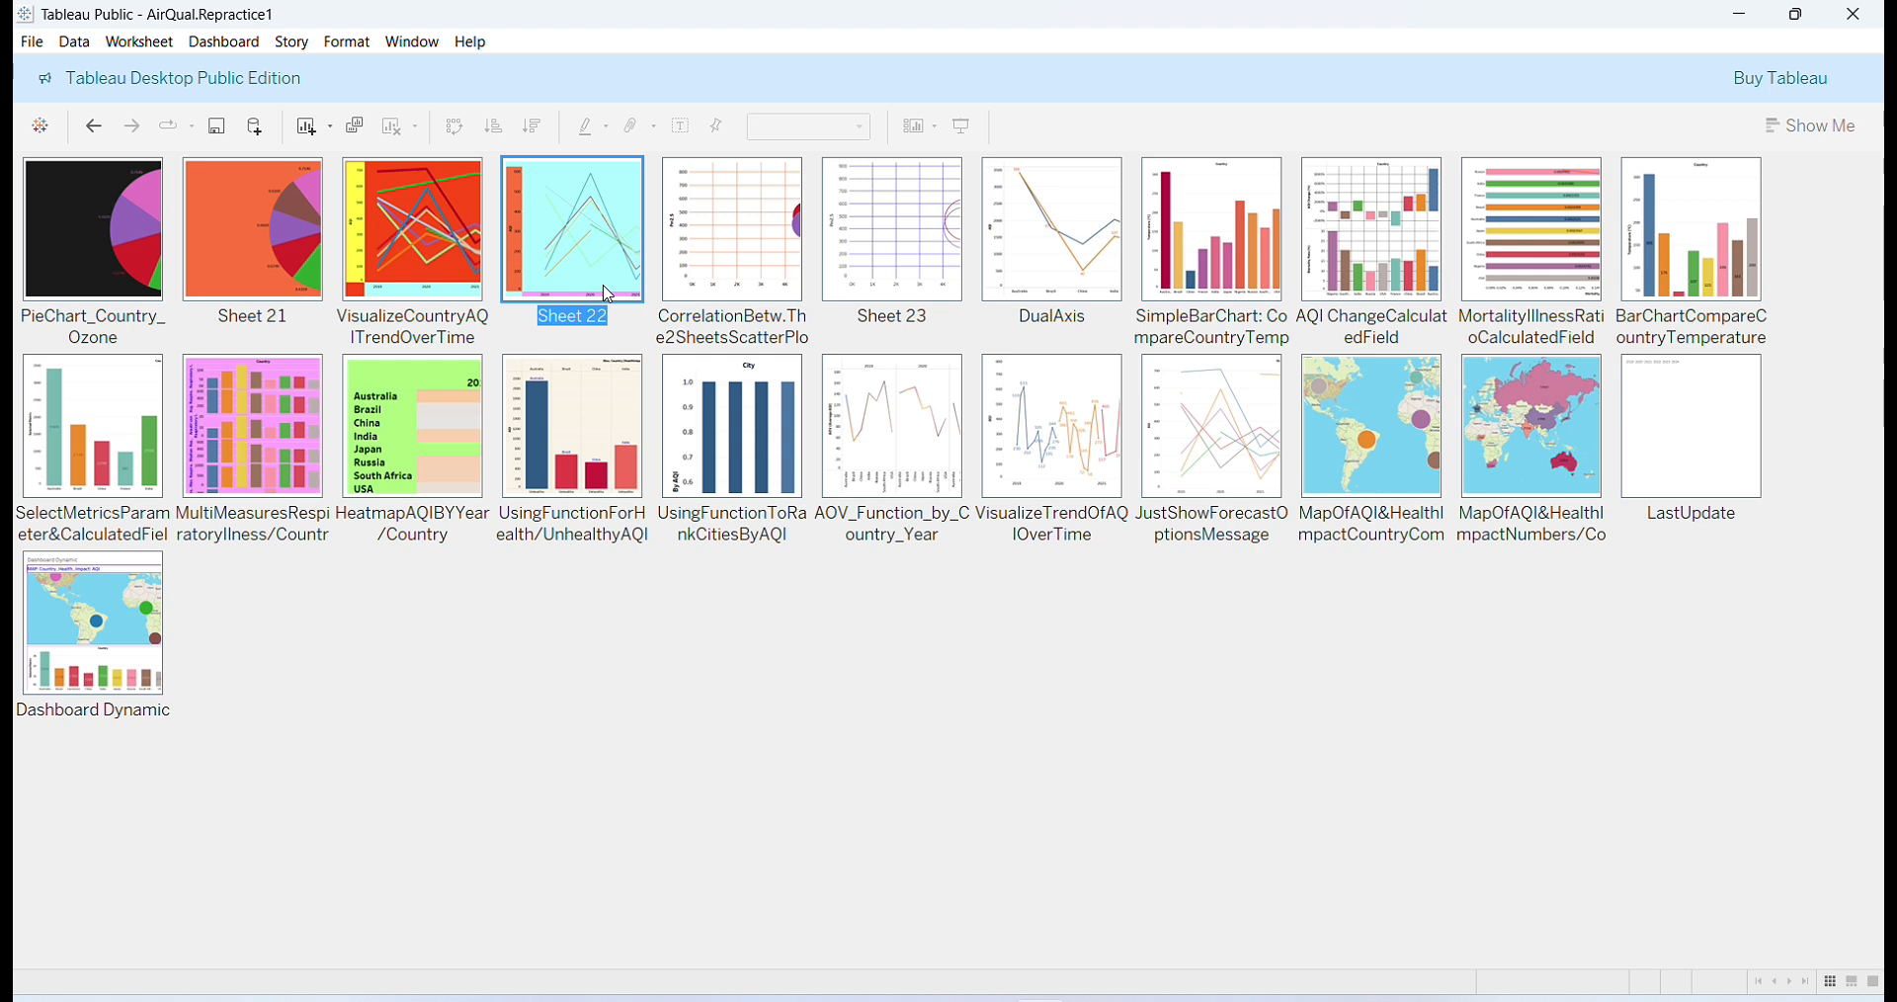
{"action": "left_click", "coordinate": [886, 279]}
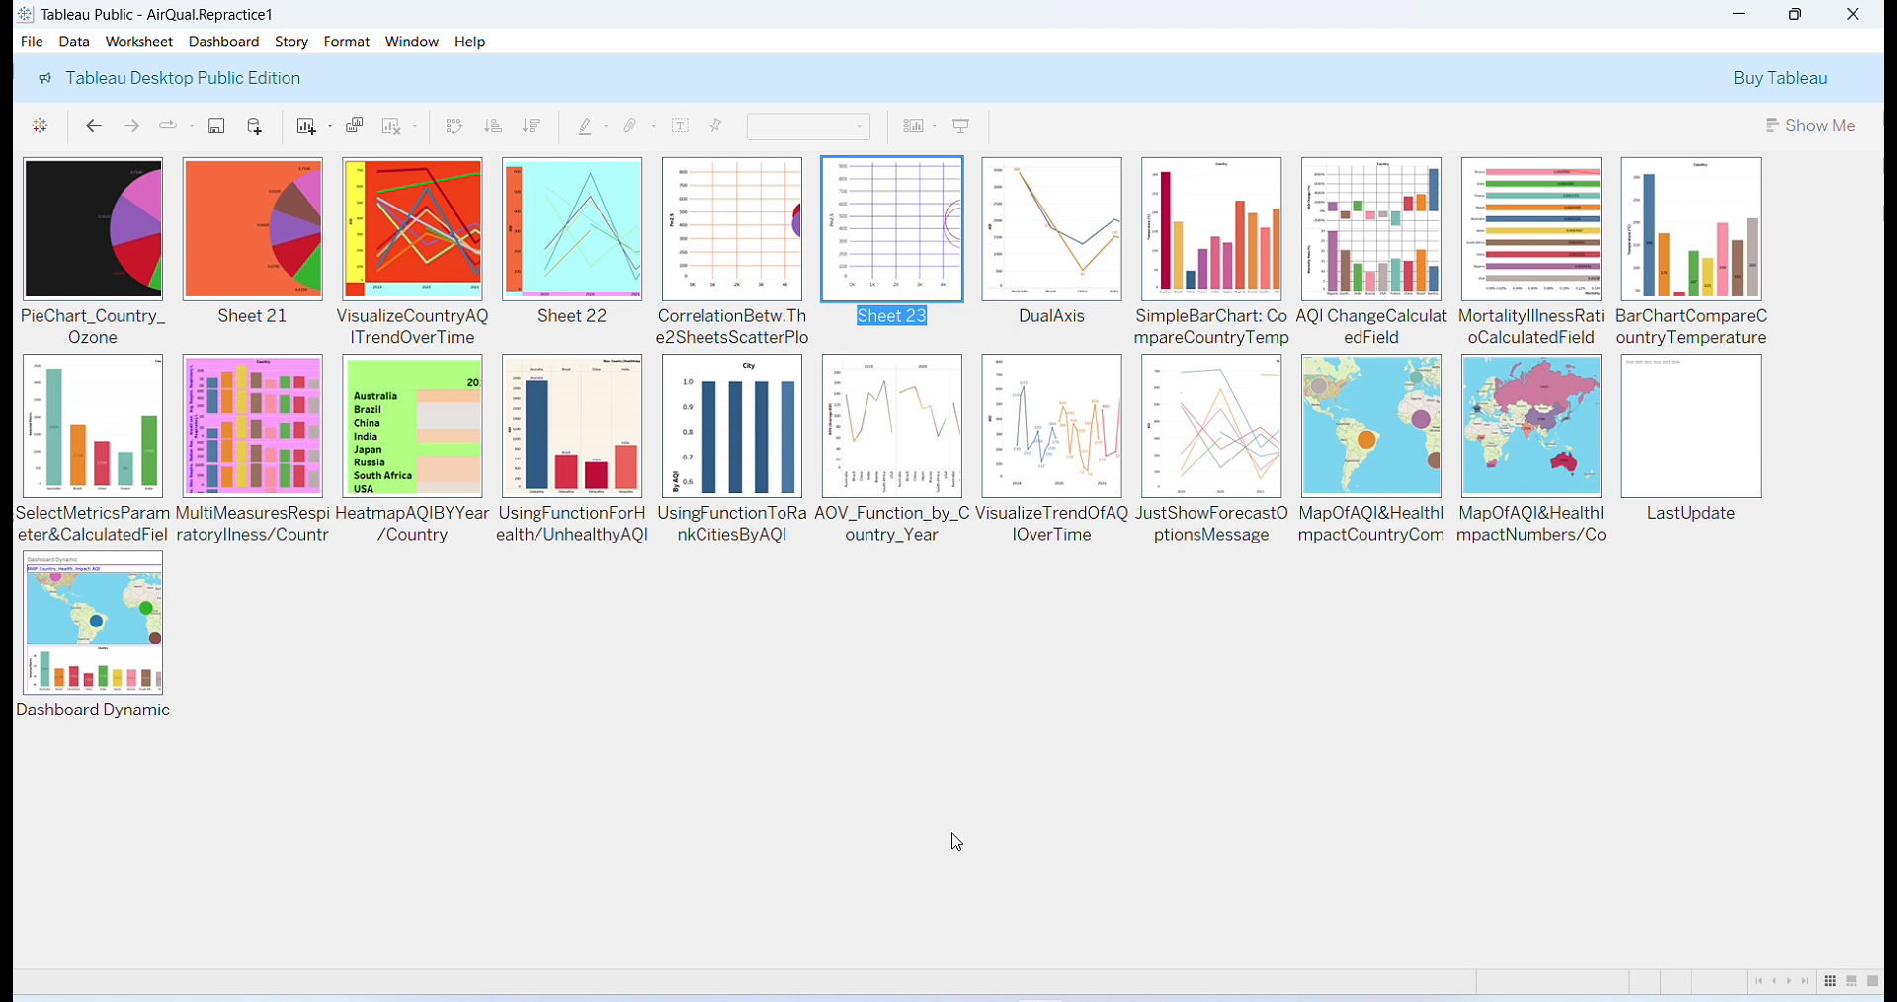
{"action": "left_click", "coordinate": [1060, 211]}
{"action": "double_click", "coordinate": [1060, 212]}
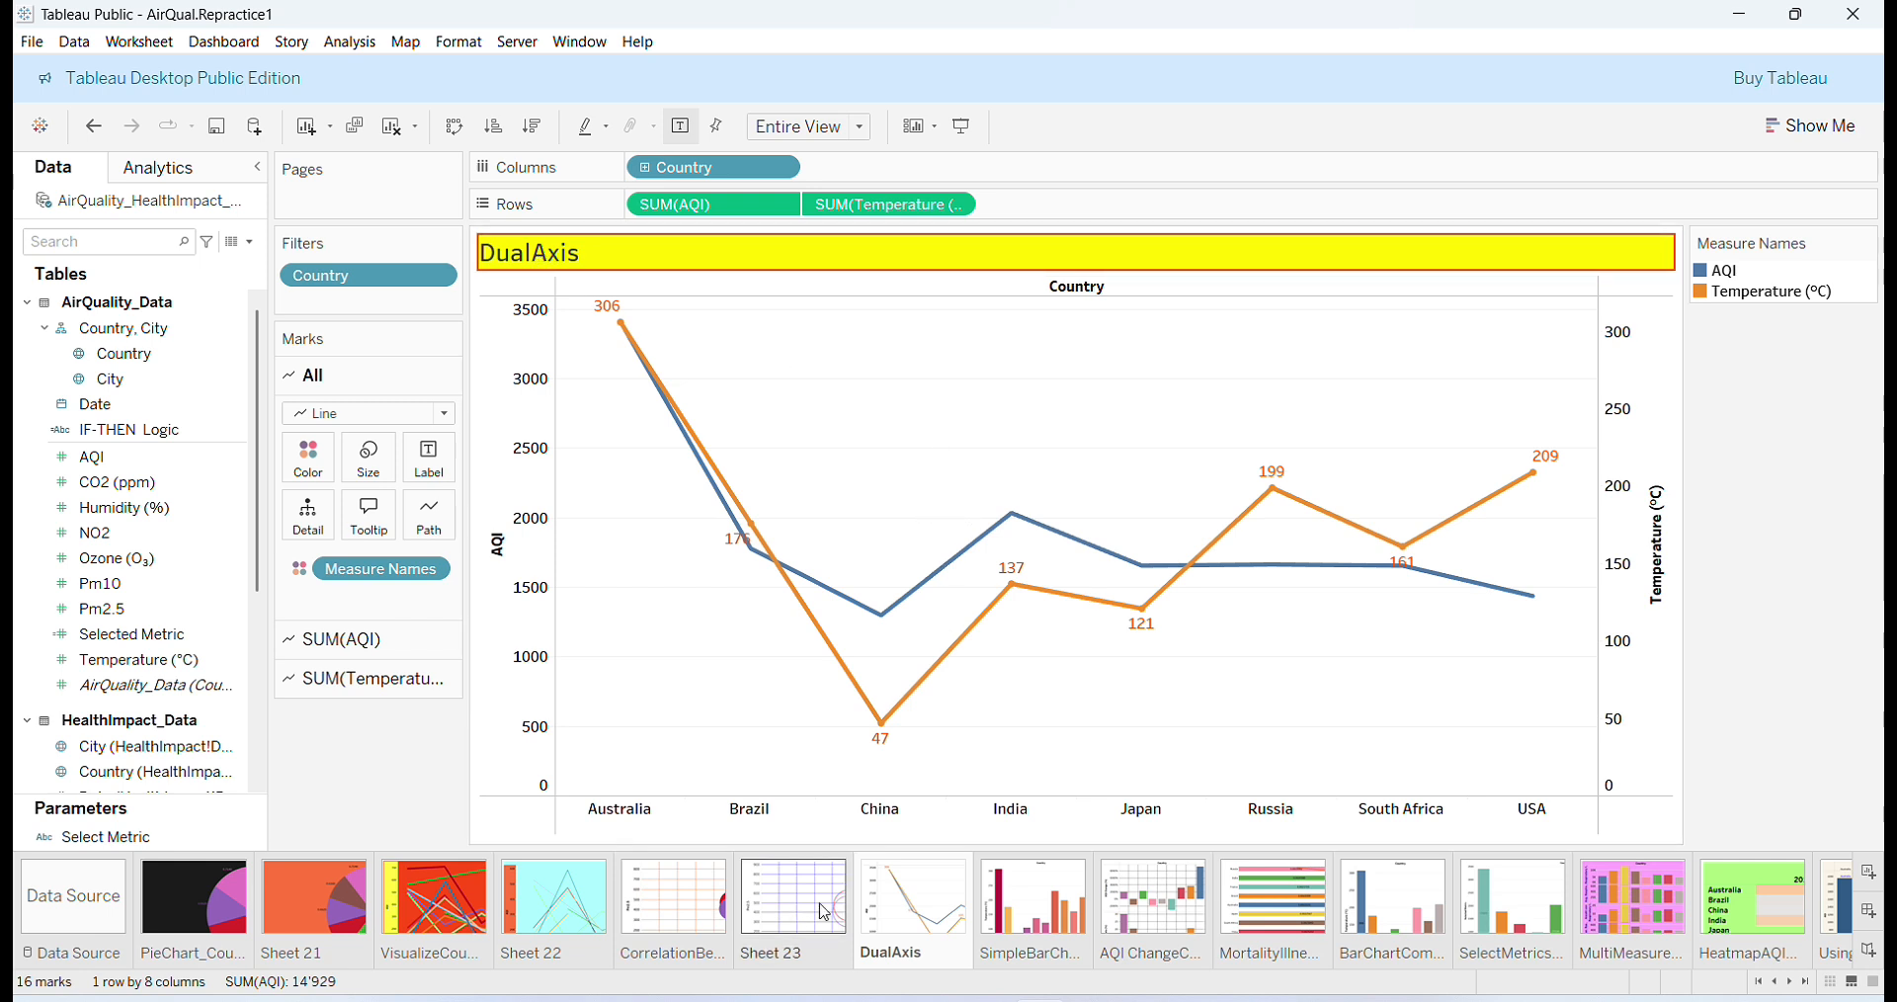
Open Dashboard Dynamic from the sheet overview and hide the dashboard's title.
{"action": "left_click", "coordinate": [1830, 981]}
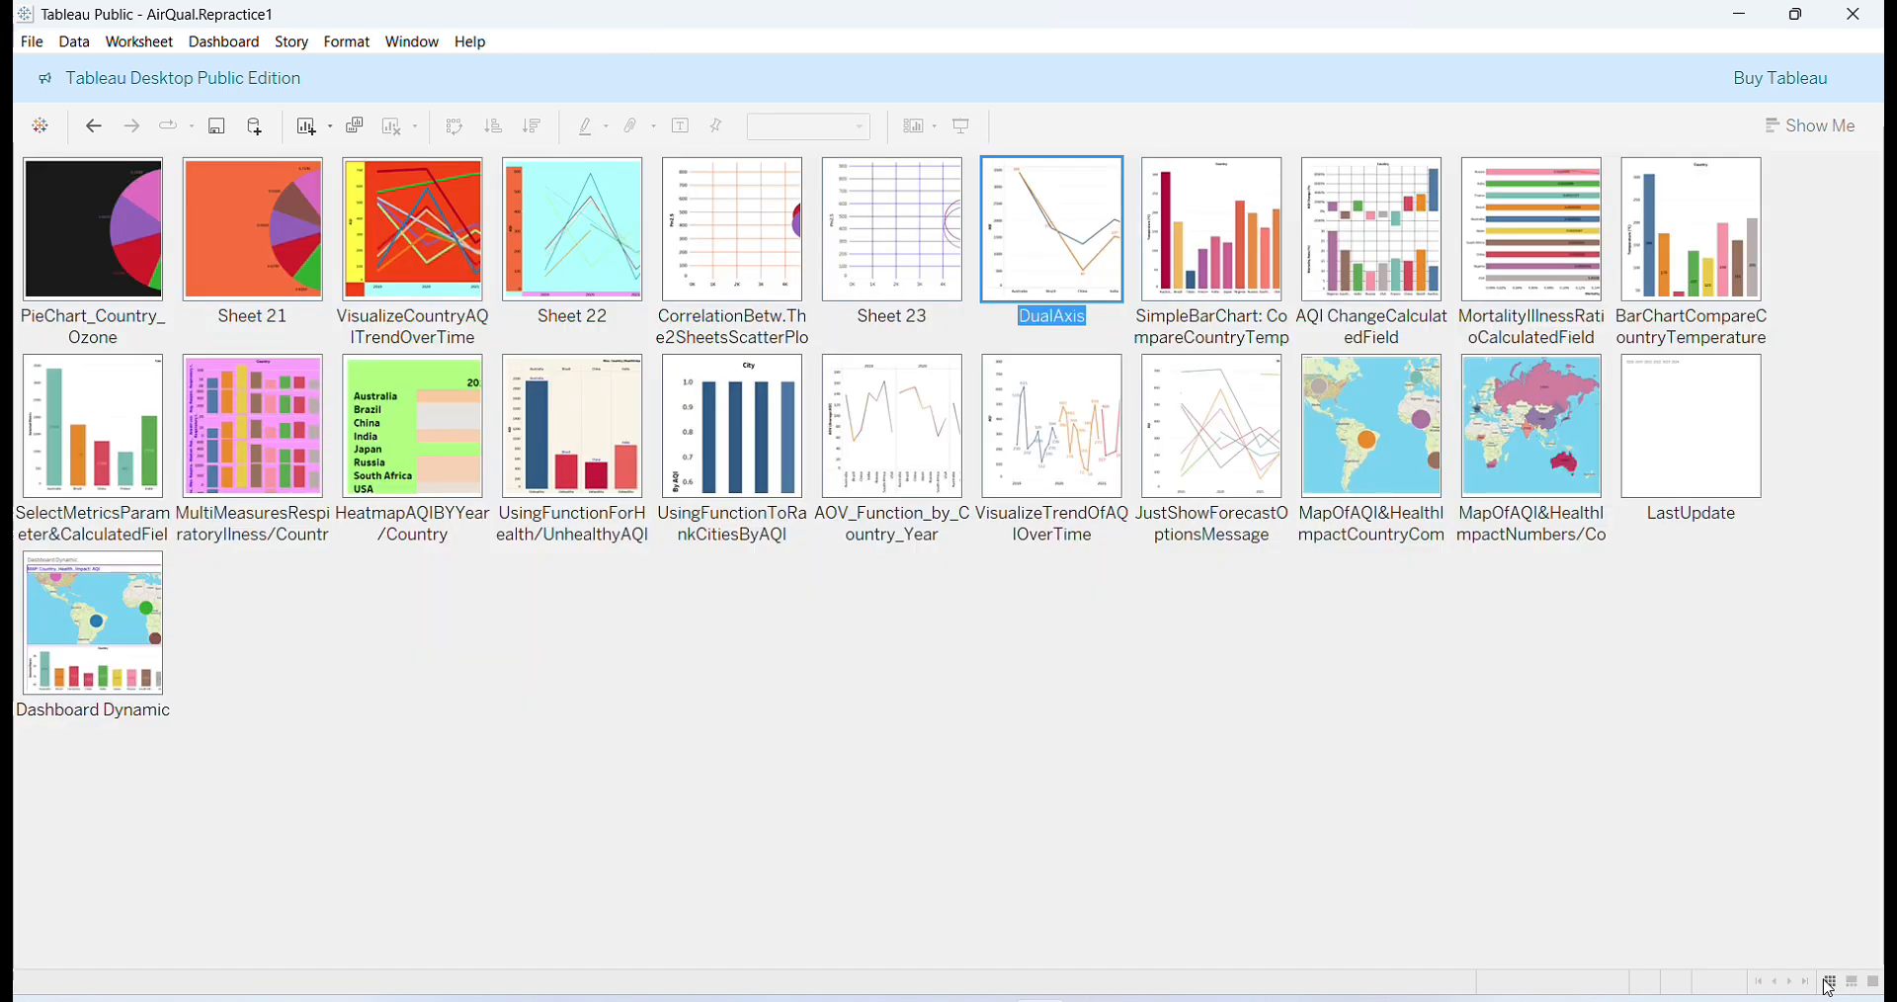
{"action": "left_click", "coordinate": [79, 643]}
{"action": "double_click", "coordinate": [79, 643]}
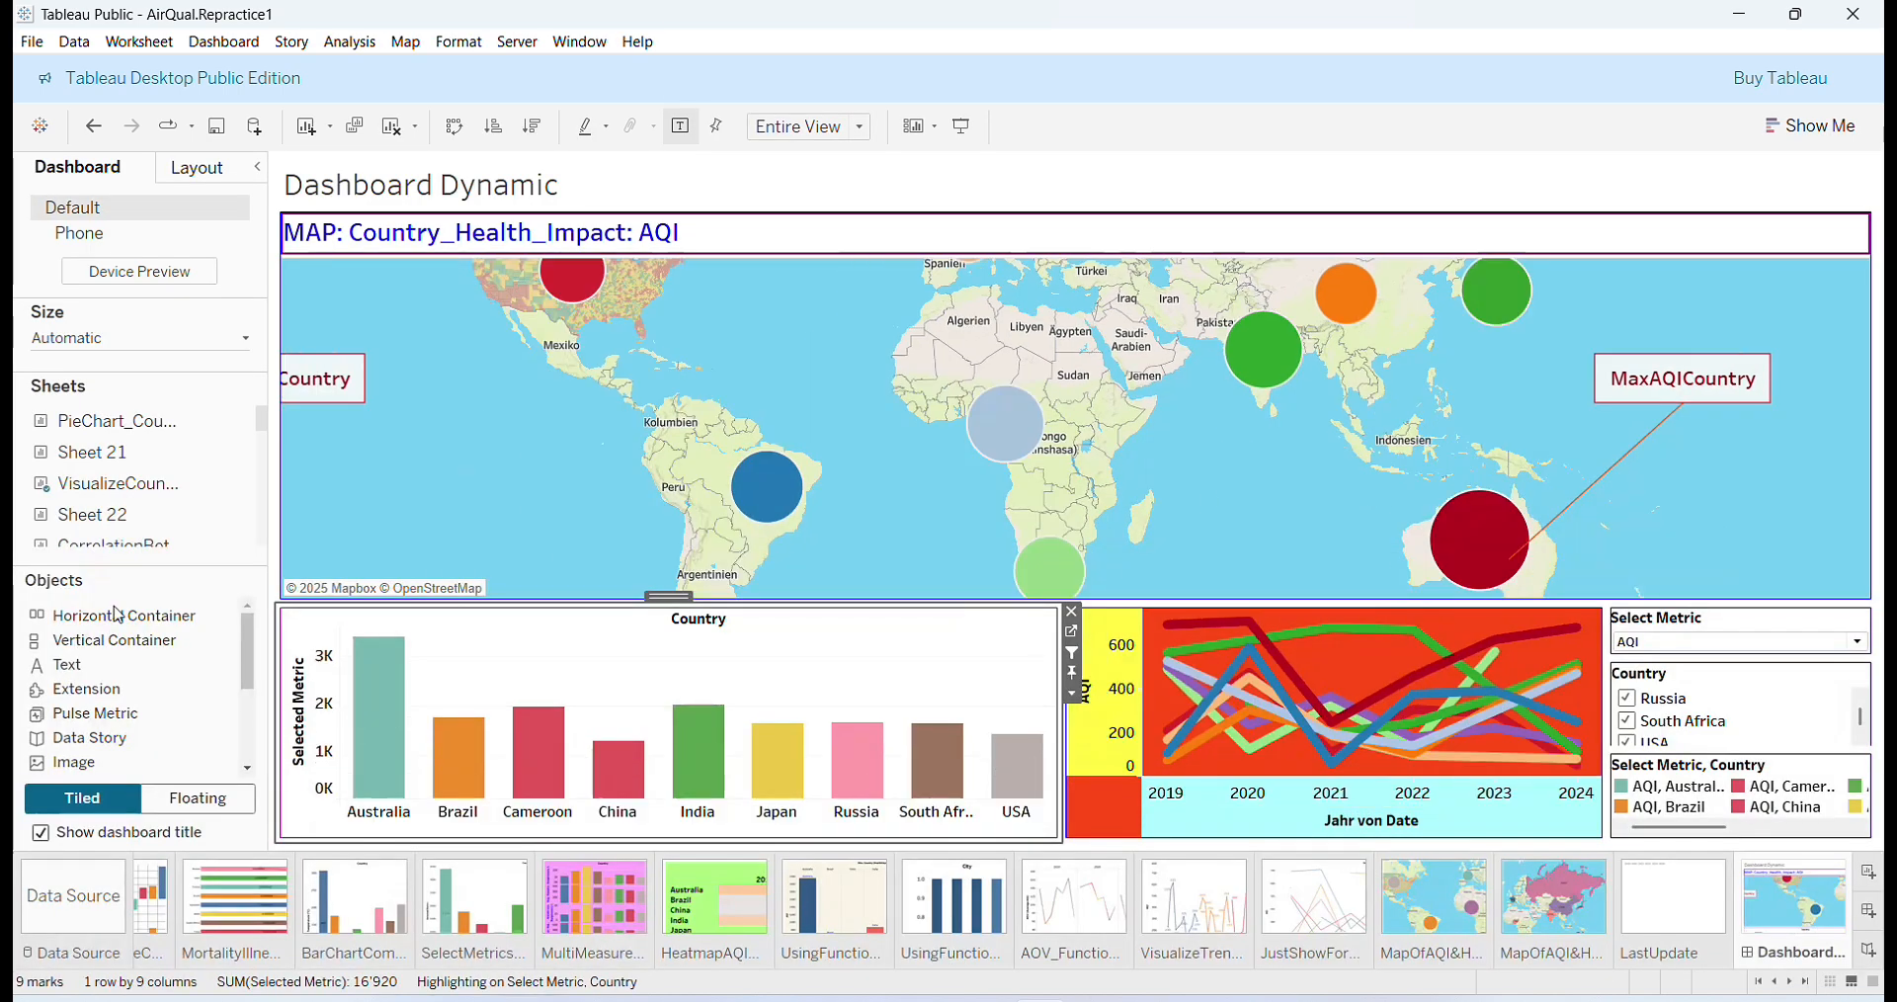
{"action": "mouse_move", "coordinate": [840, 754]}
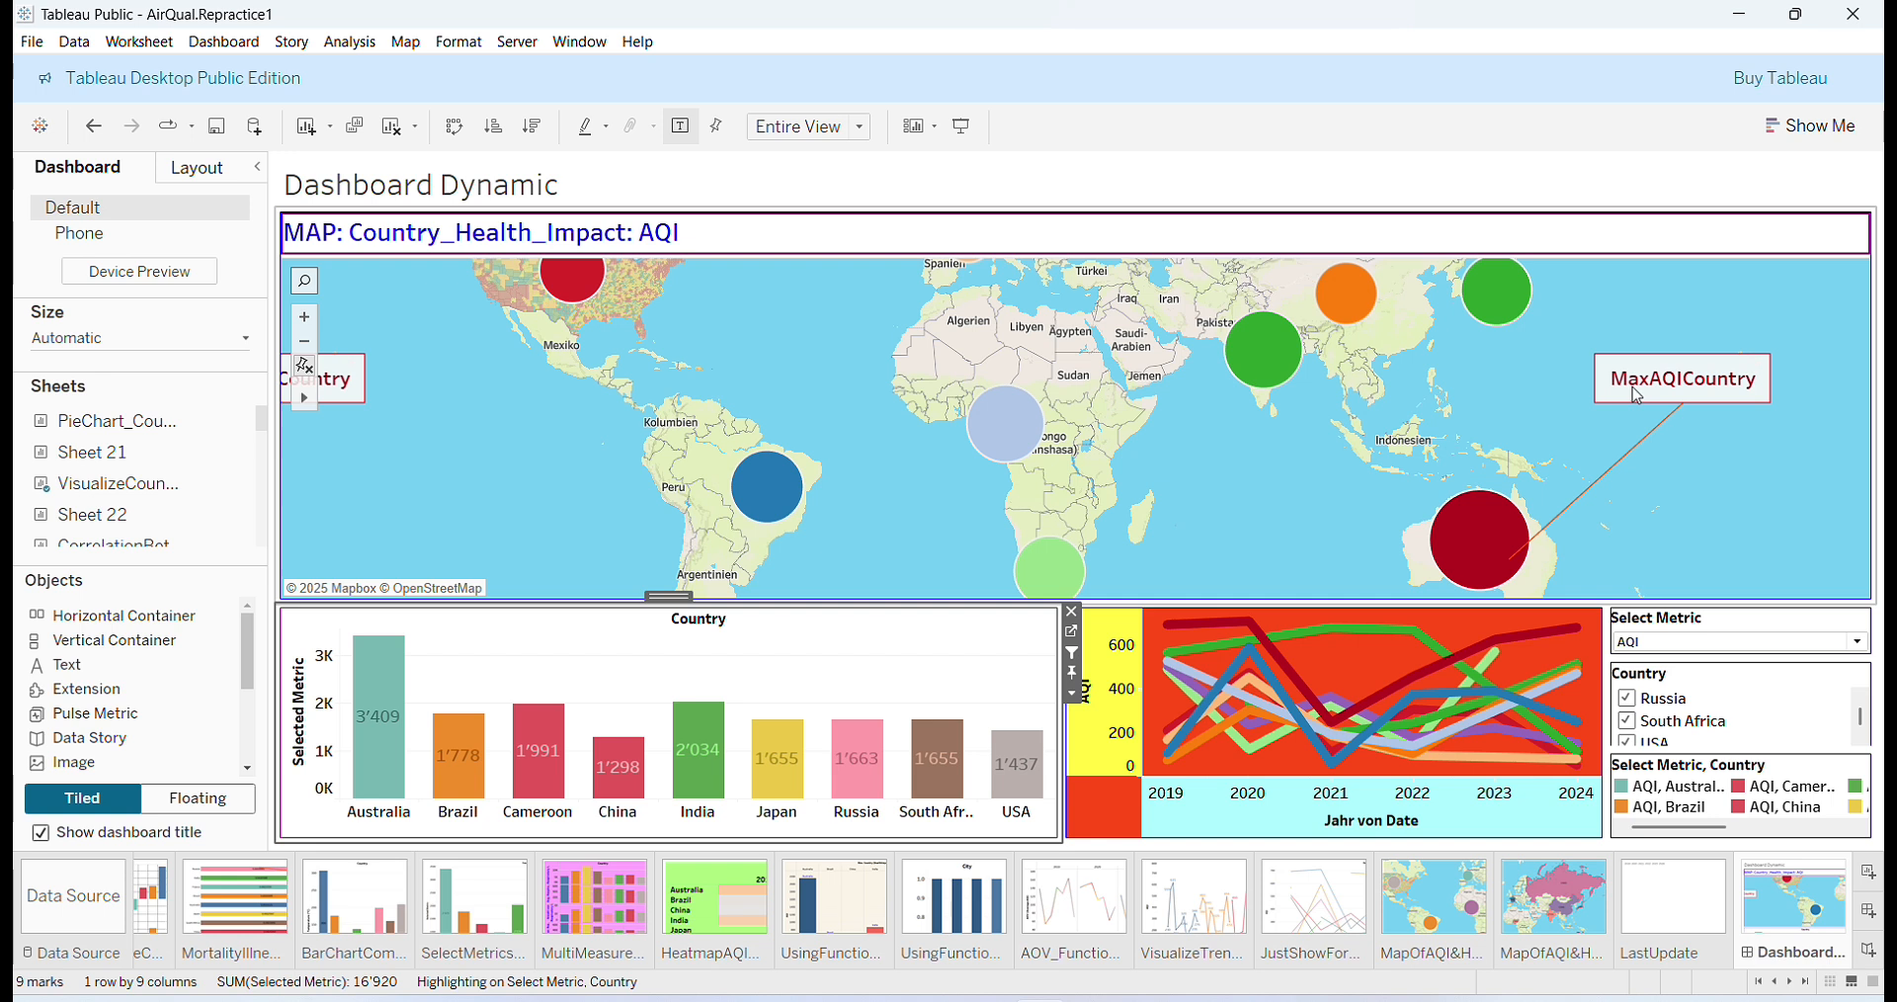
{"action": "mouse_move", "coordinate": [1483, 580]}
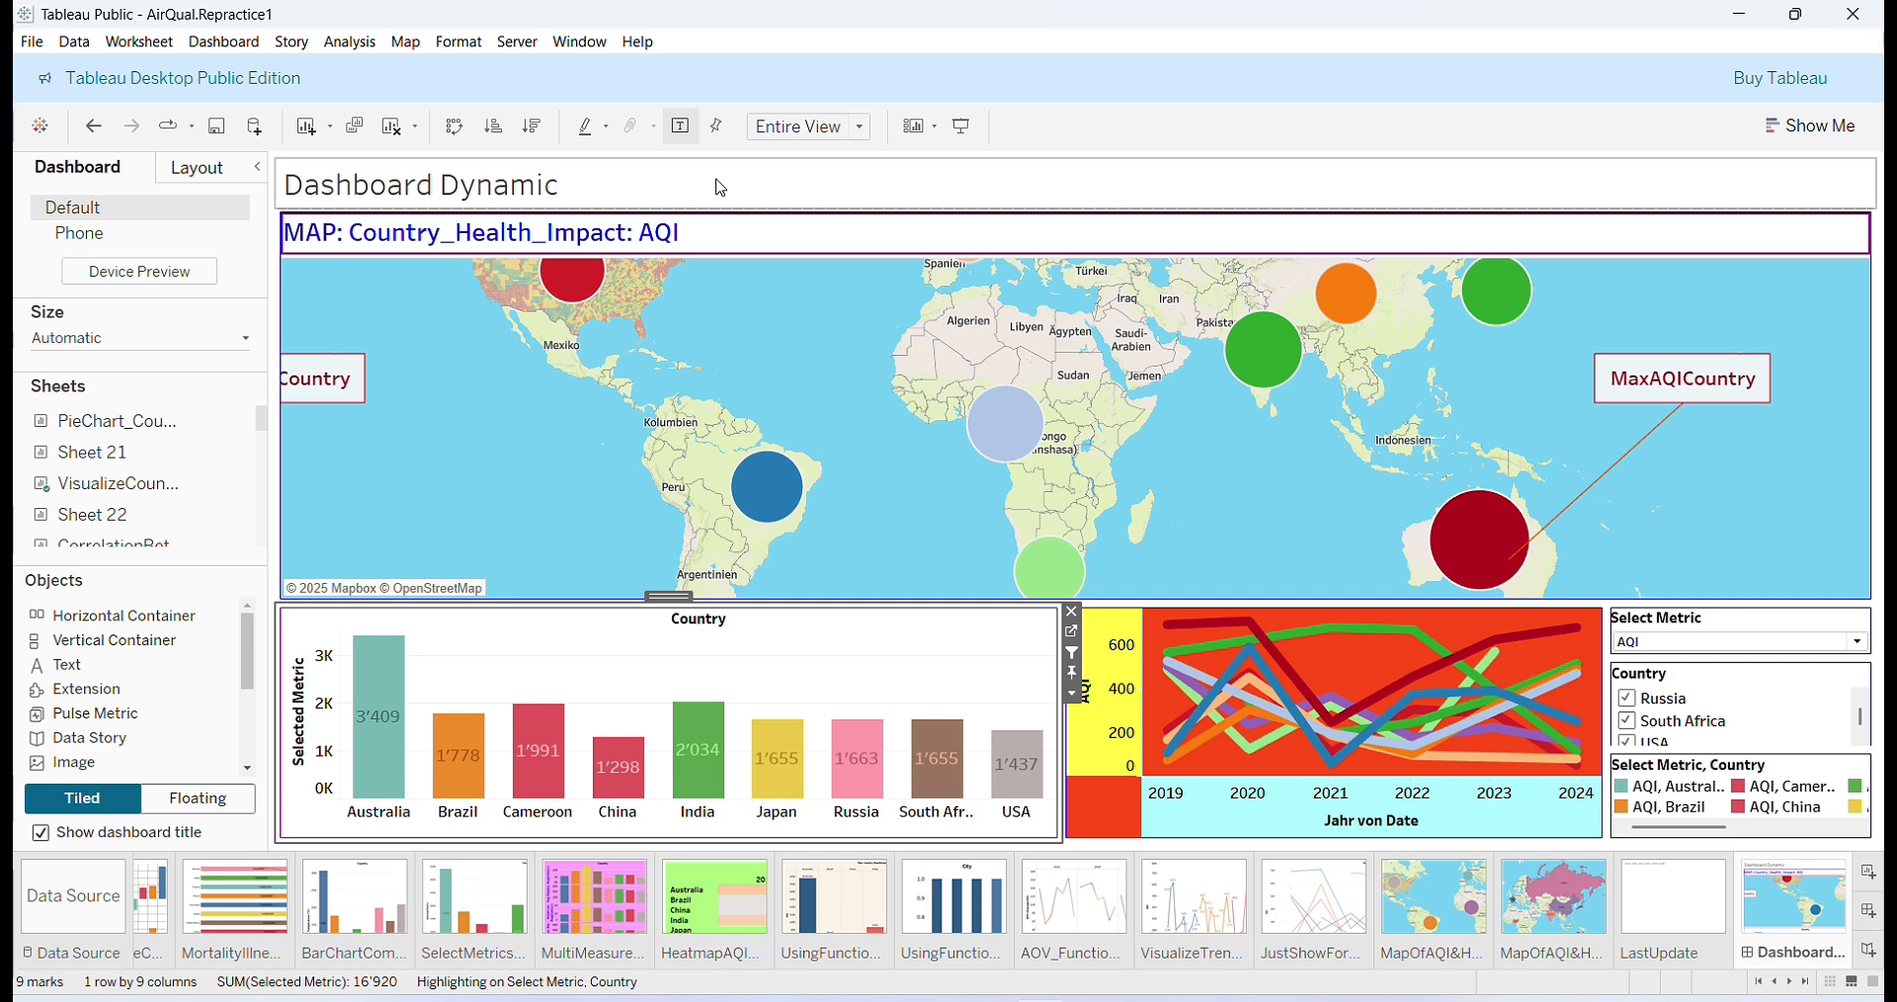
{"action": "left_click", "coordinate": [40, 834]}
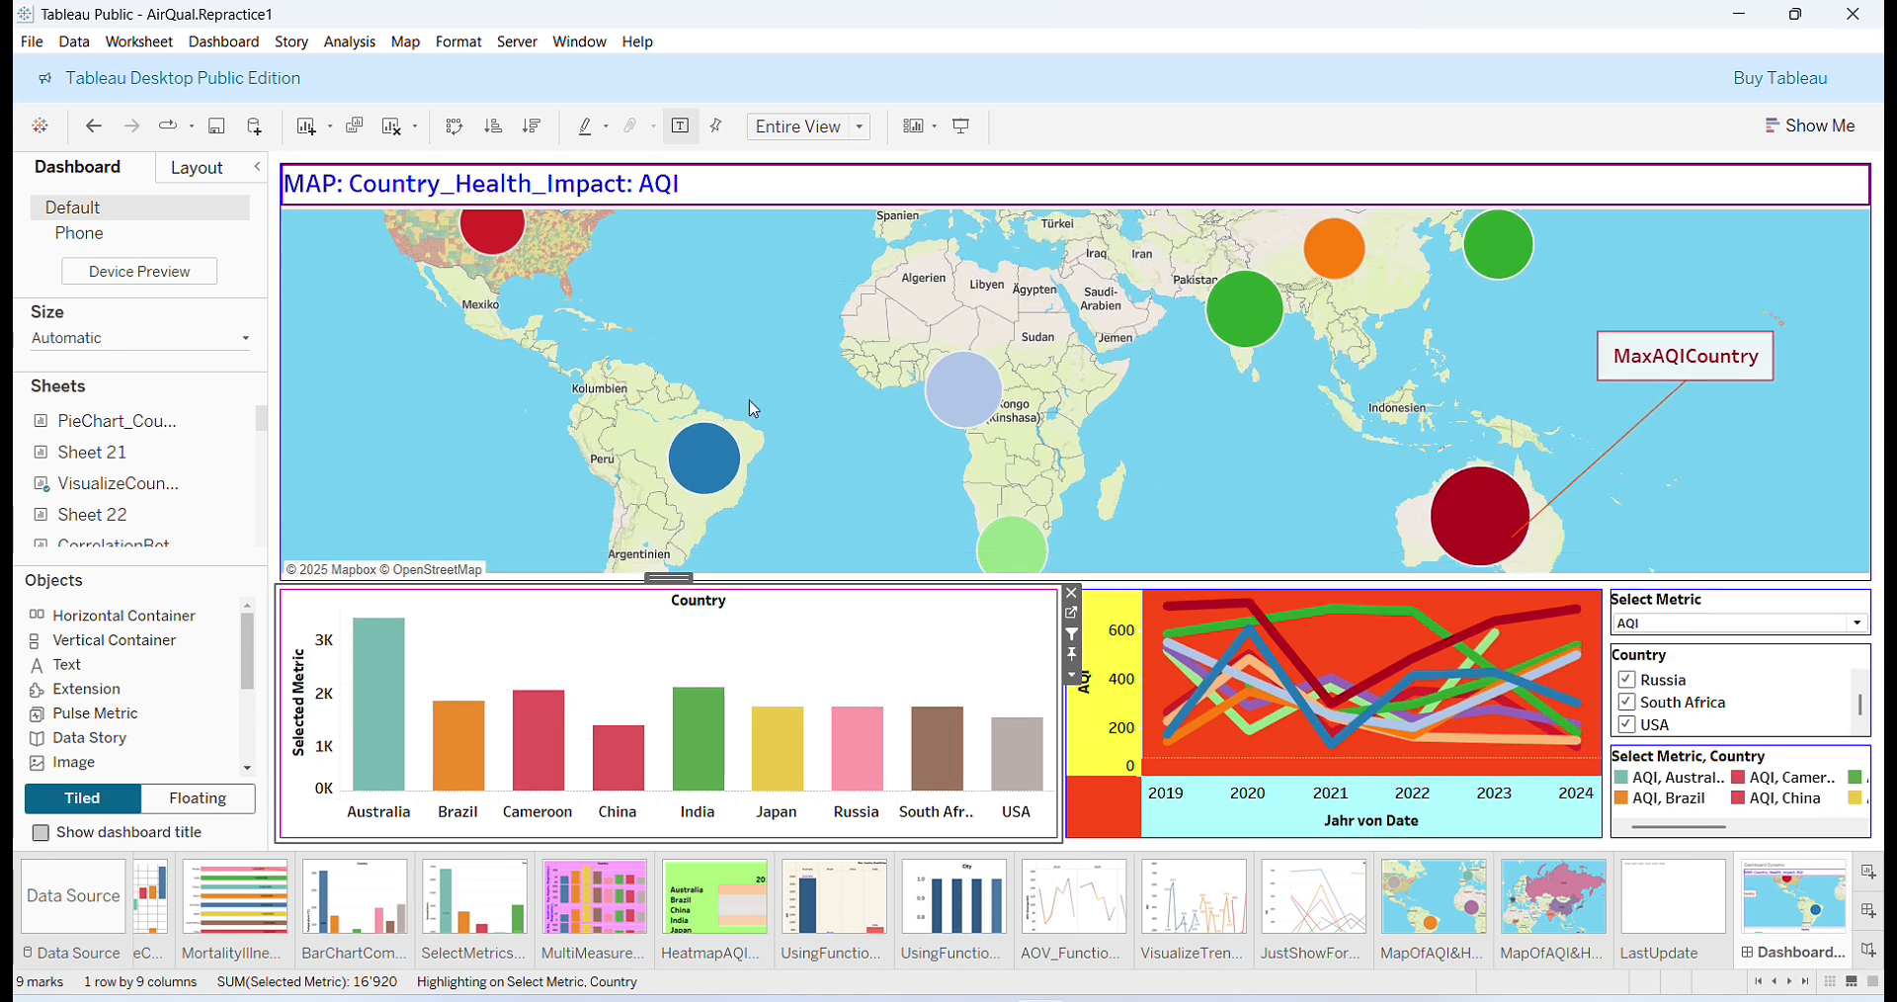